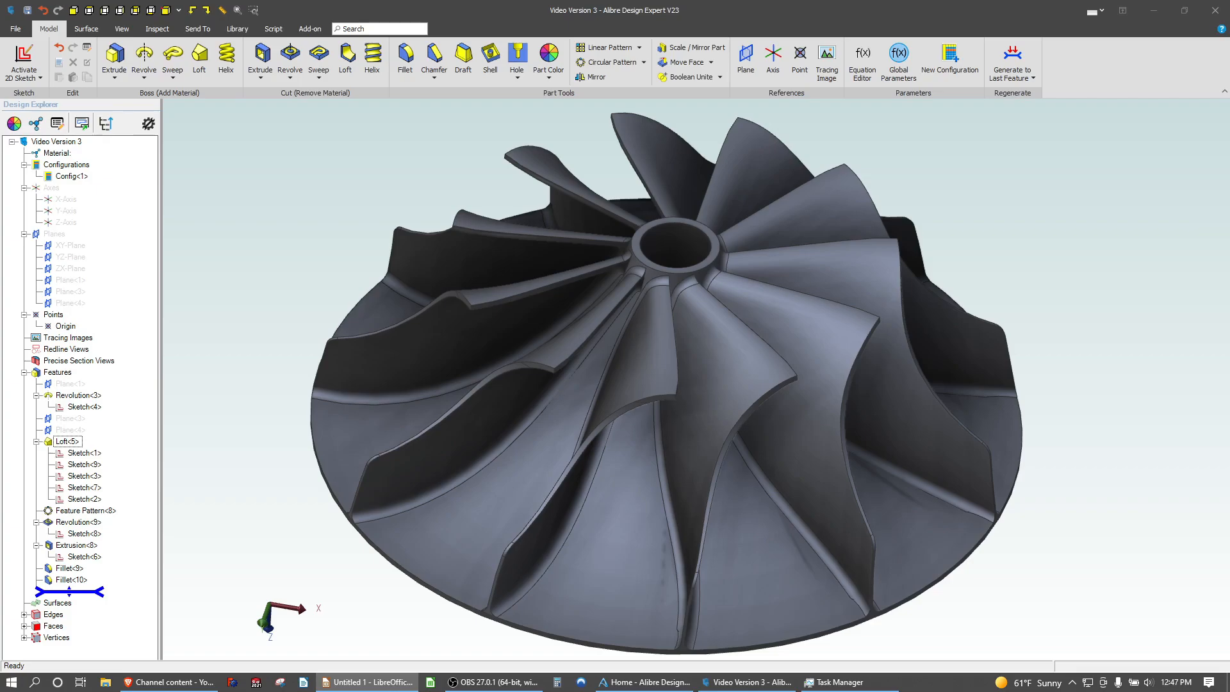
middle_click_drag(328, 202, 296, 254)
middle_click_drag(629, 287, 736, 432)
mouse_move(690, 332)
middle_mouse_down()
mouse_move(678, 310)
mouse_move(678, 321)
middle_mouse_up()
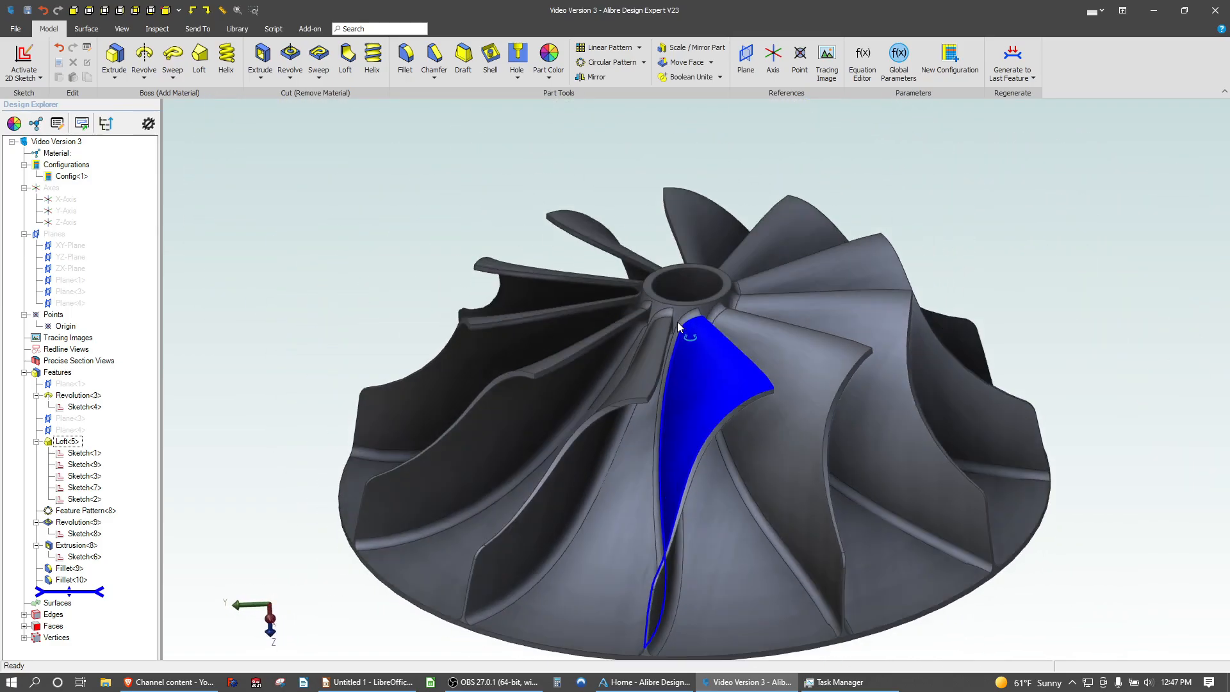
middle_click_drag(932, 352, 931, 307)
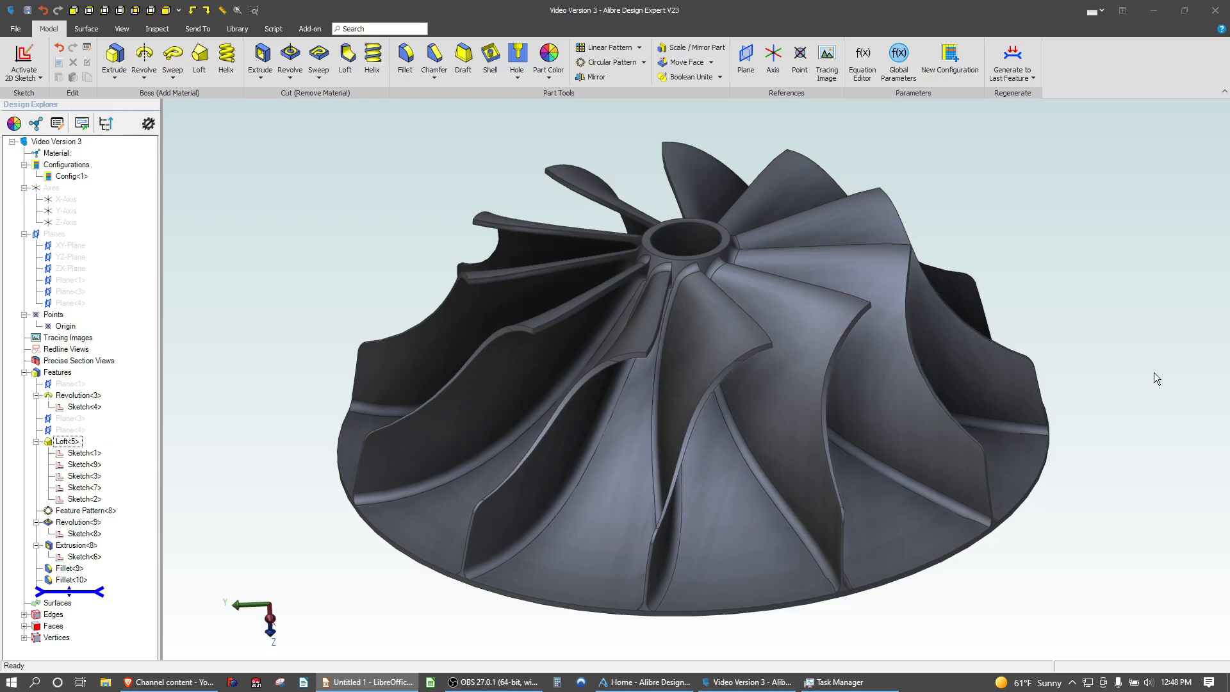
left_click(232, 179)
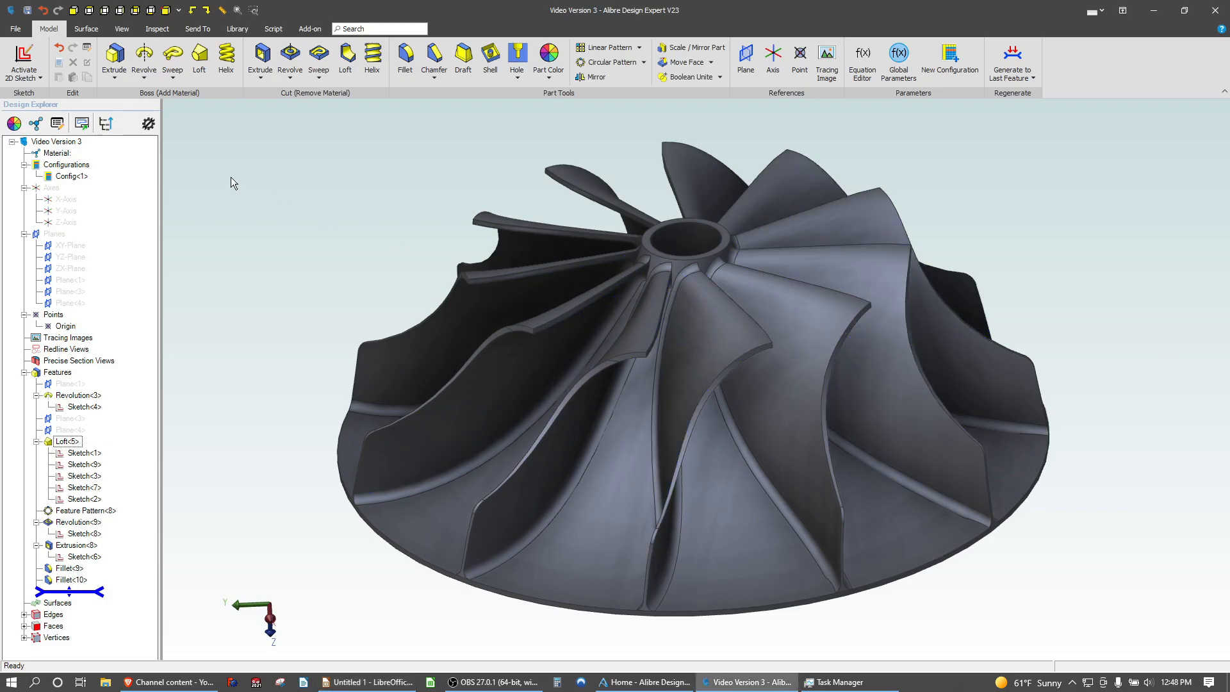
Start a new part and show its reference geometry and the view cube
left_click(16, 29)
mouse_move(26, 57)
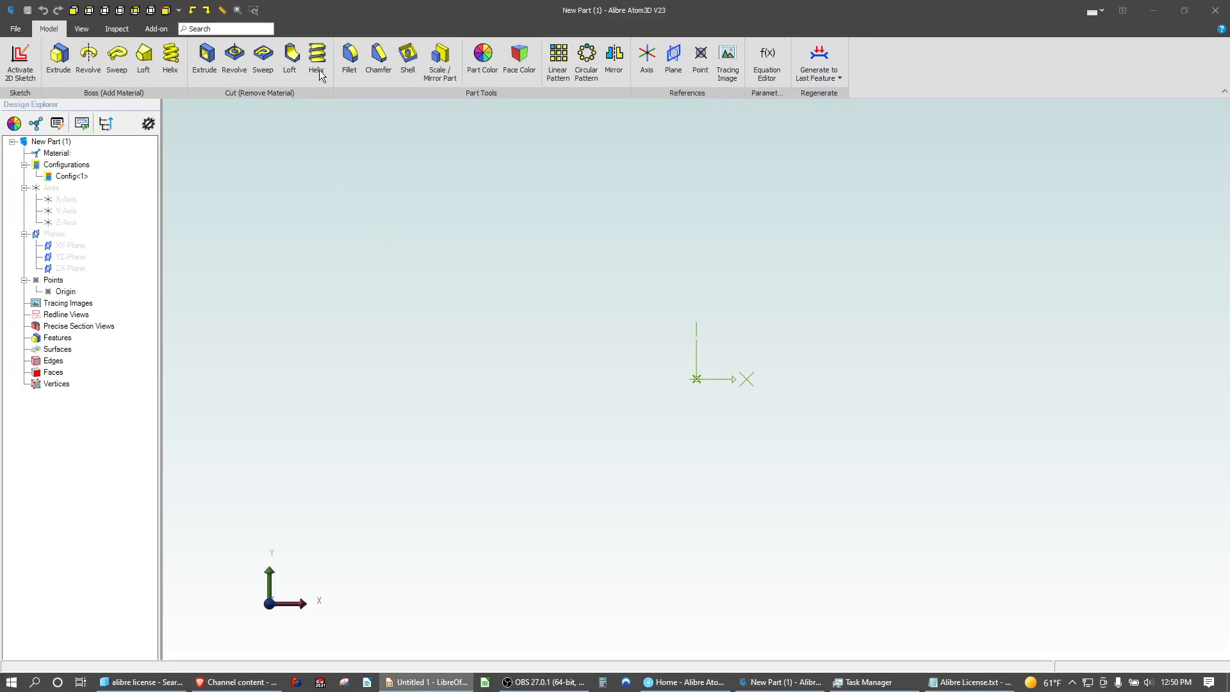
left_click(82, 29)
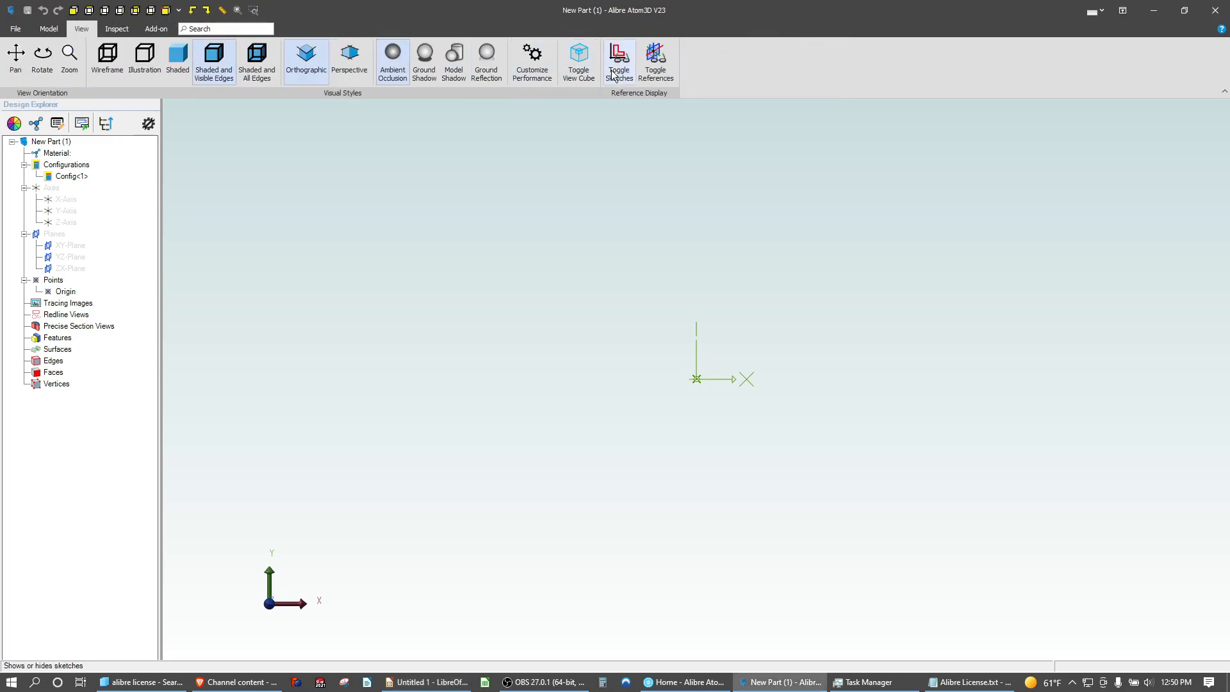
left_click(657, 68)
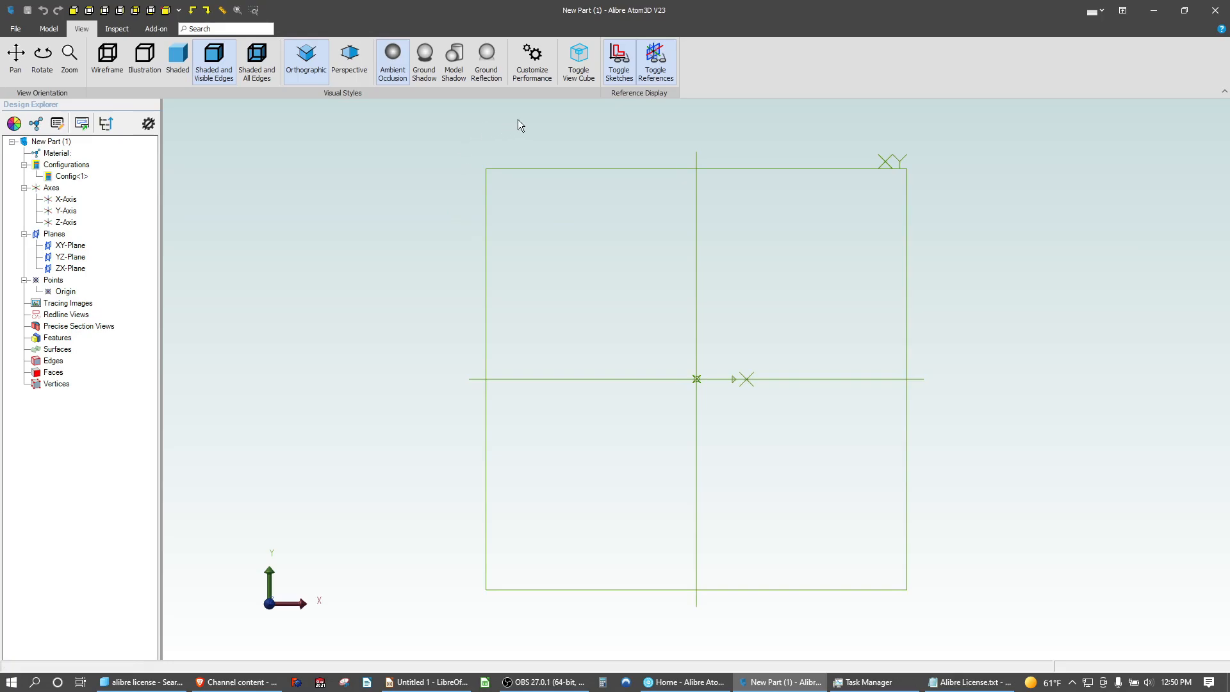
left_click(578, 61)
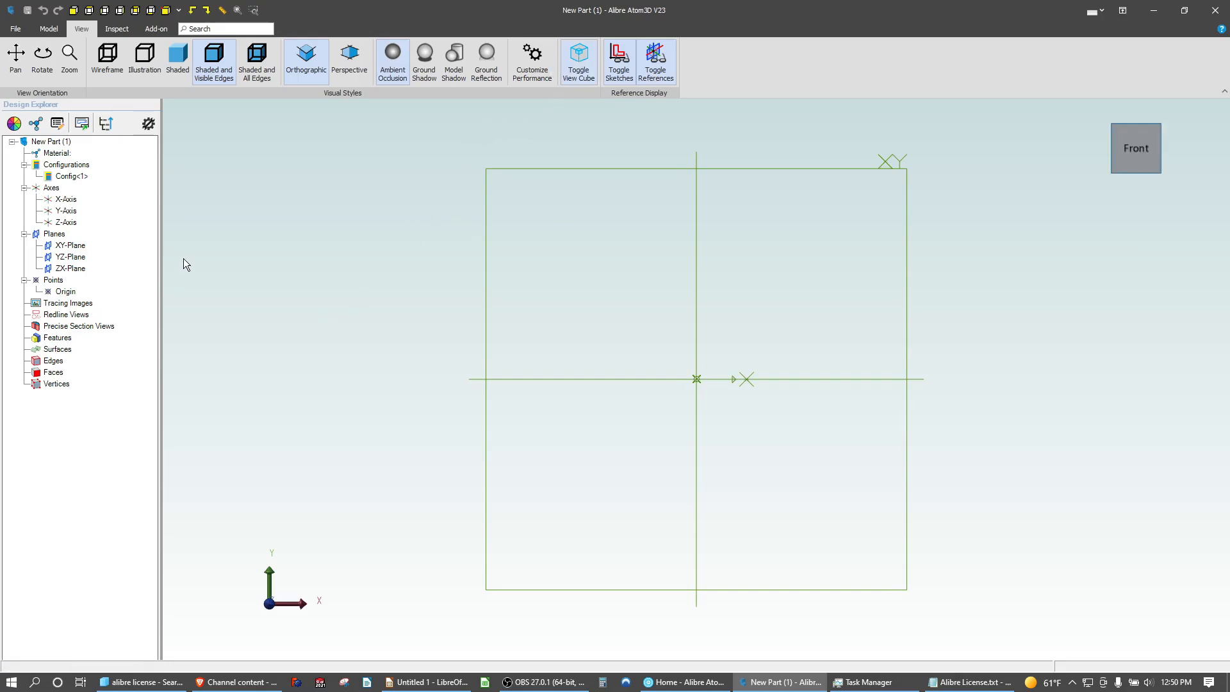
left_click(16, 30)
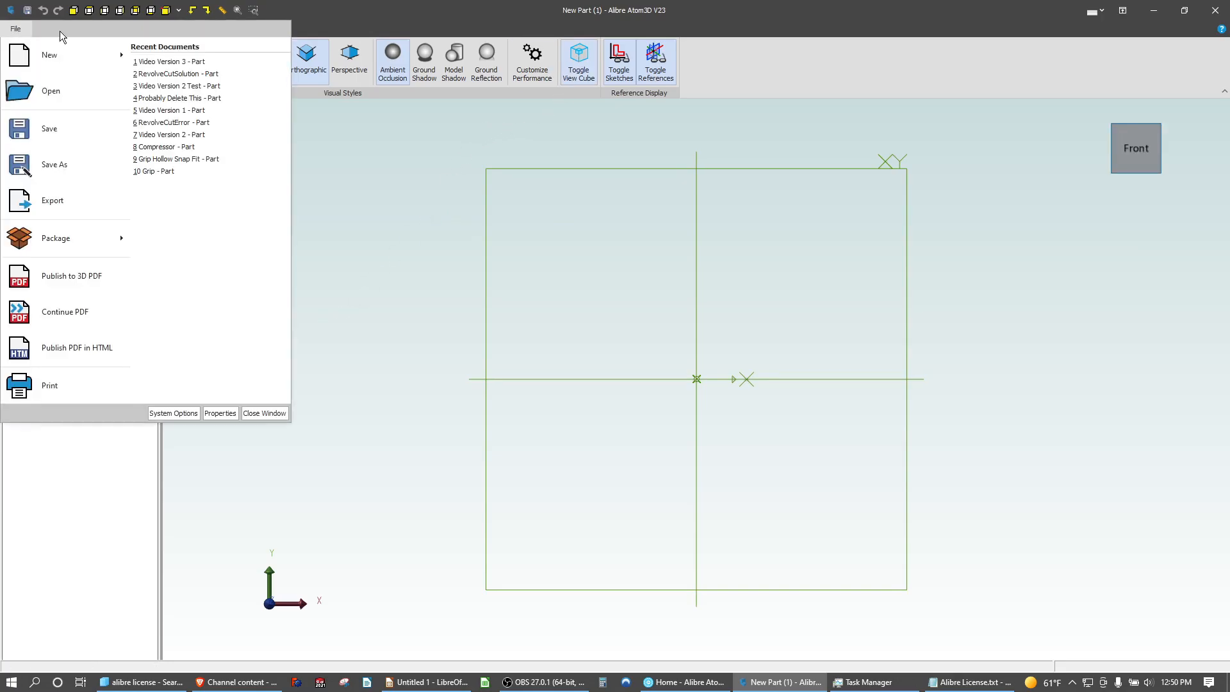
left_click(16, 29)
Start a 2D sketch on the XY plane
left_click(48, 29)
left_click(8, 71)
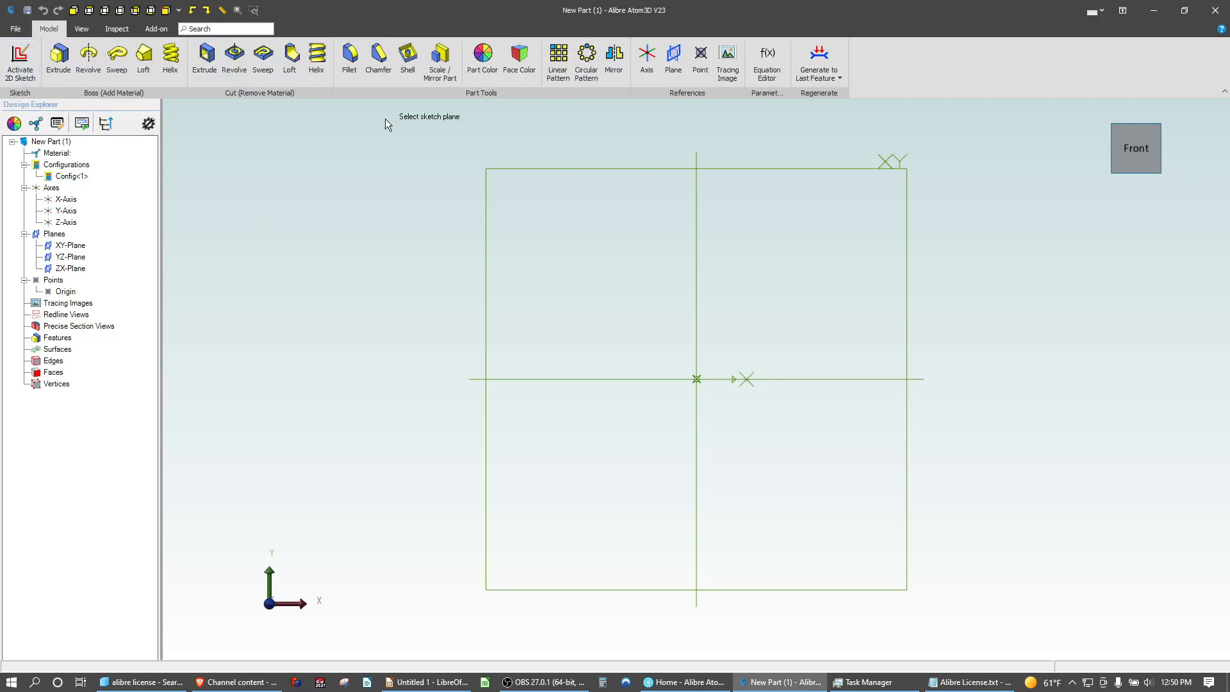
left_click(663, 165)
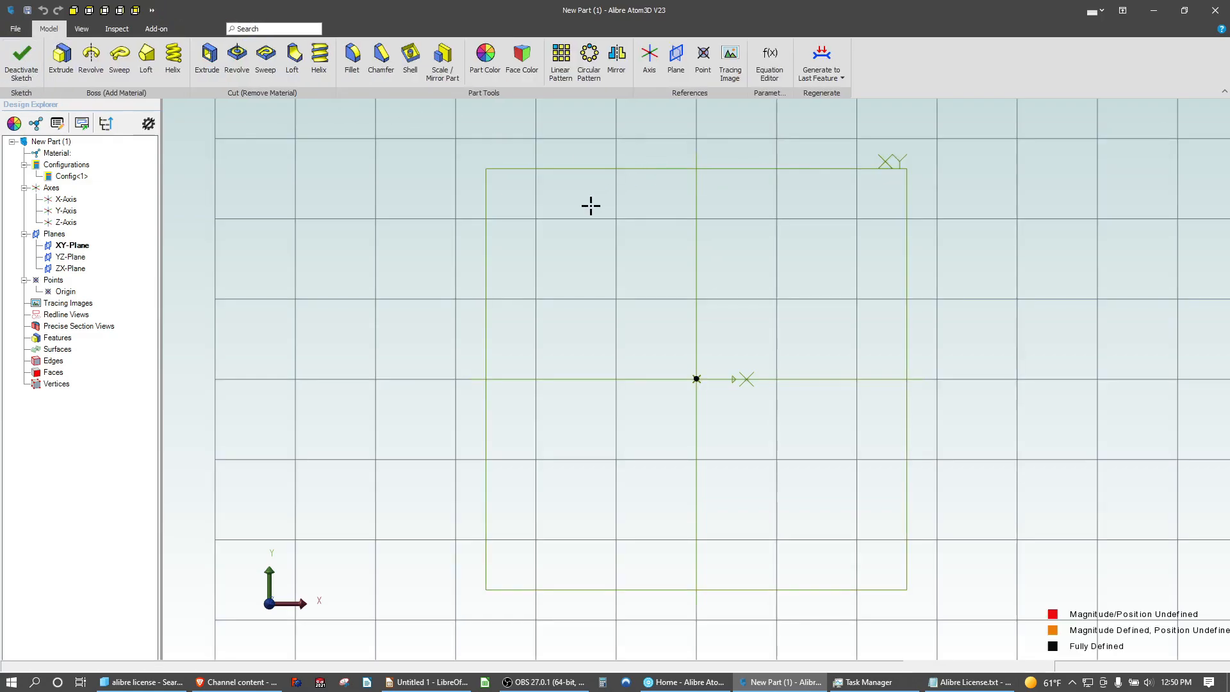
Sketch two concentric arcs below and right of the origin, sharing a center point to the upper right of the origin
left_click(296, 54)
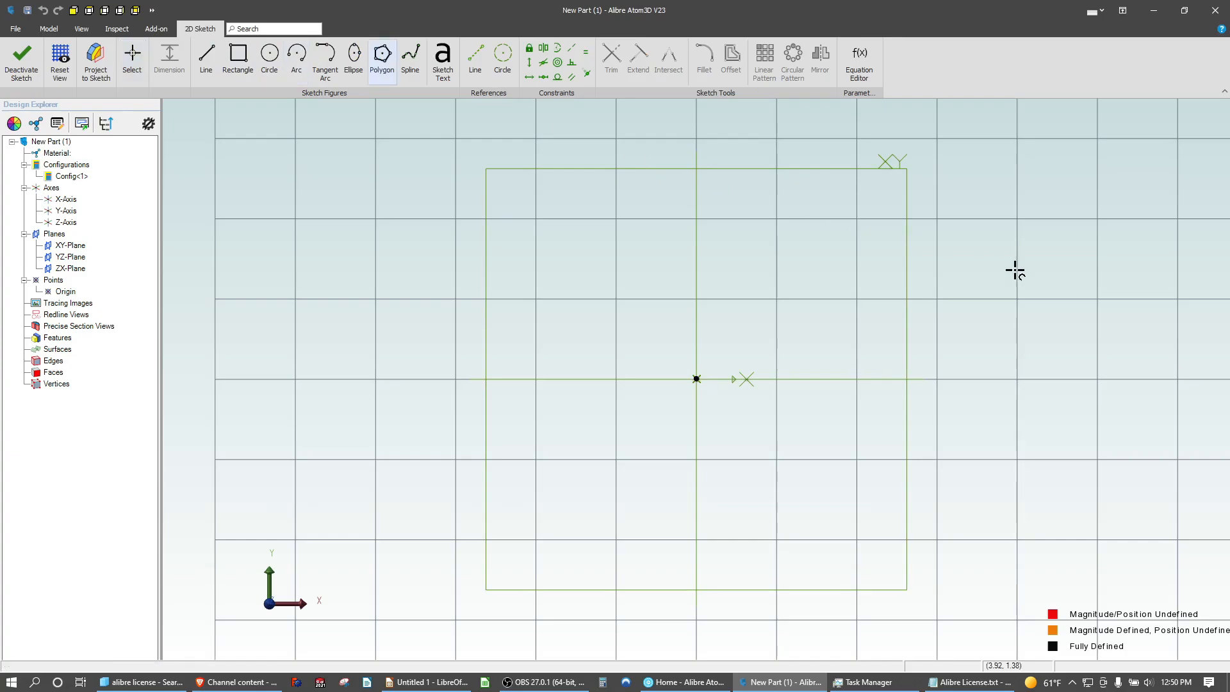
left_click(1102, 298)
left_click(804, 452)
left_click(921, 579)
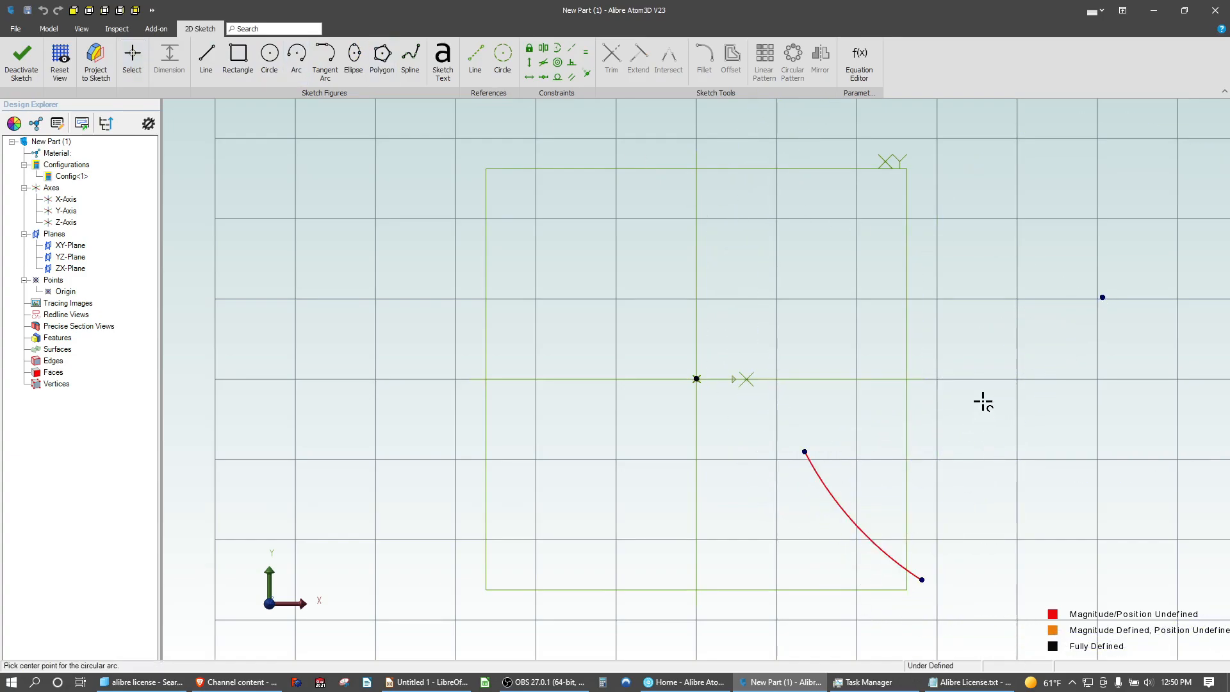
left_click(1102, 298)
left_click(763, 463)
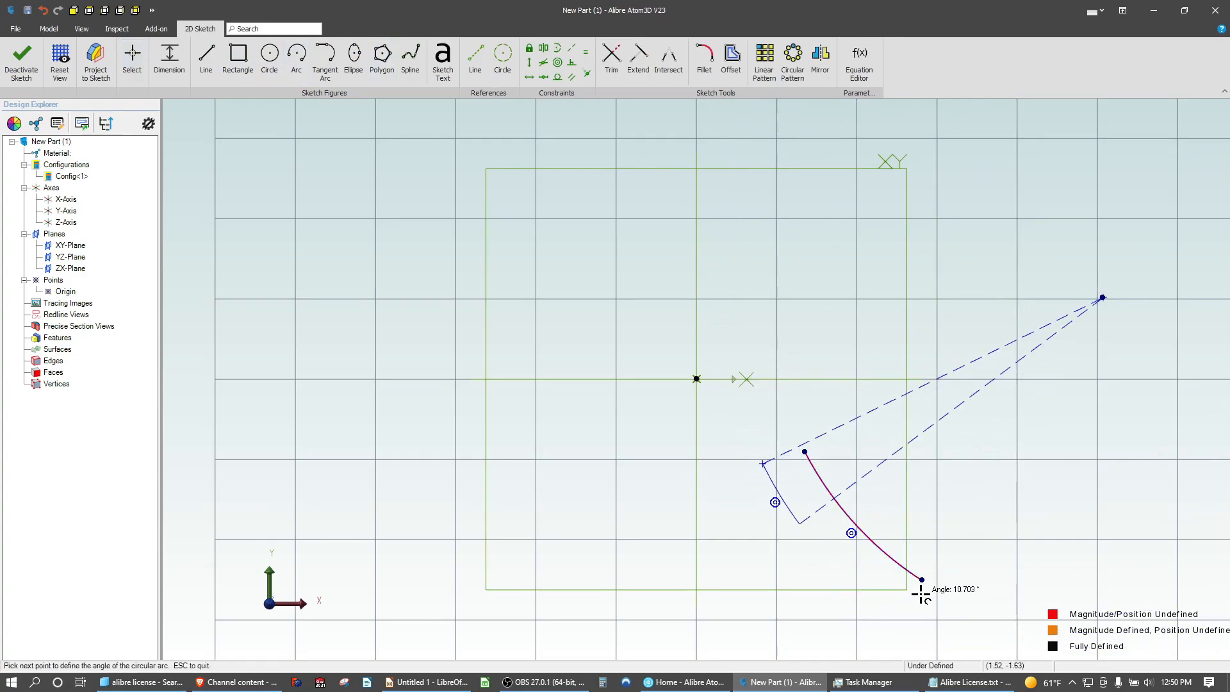
left_click(879, 580)
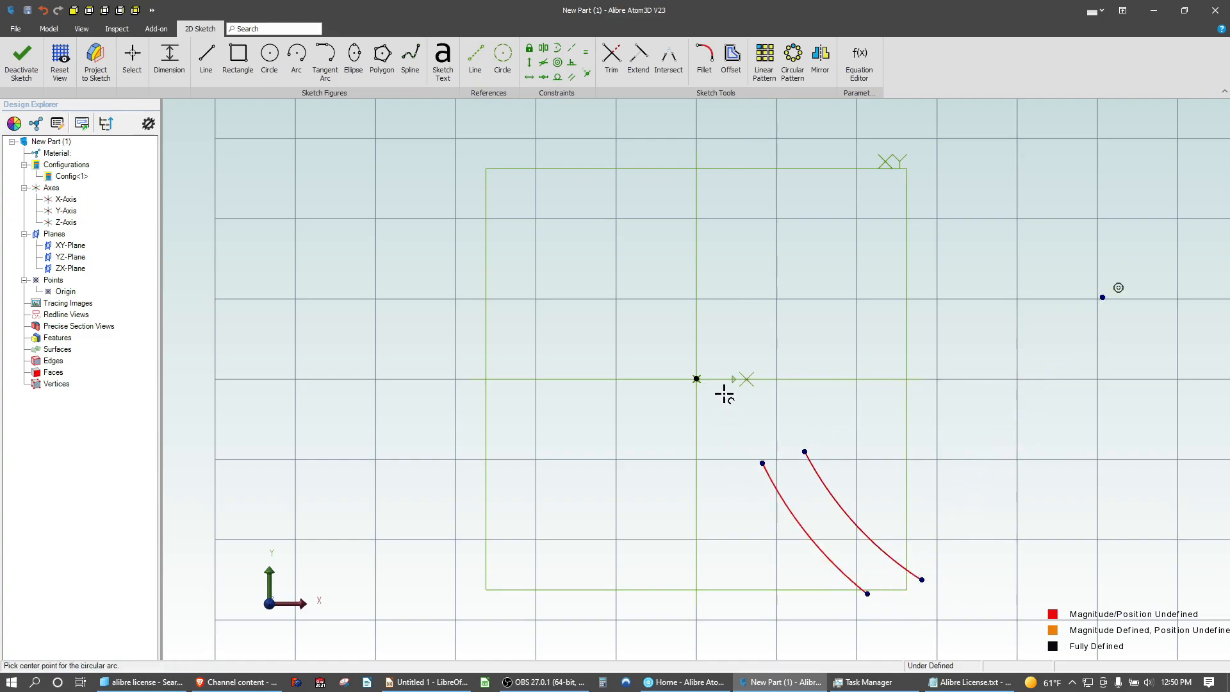
Close the profile with an origin-centered arc joining the lower arc ends and a straight line joining the upper ends
left_click(696, 379)
left_click(921, 580)
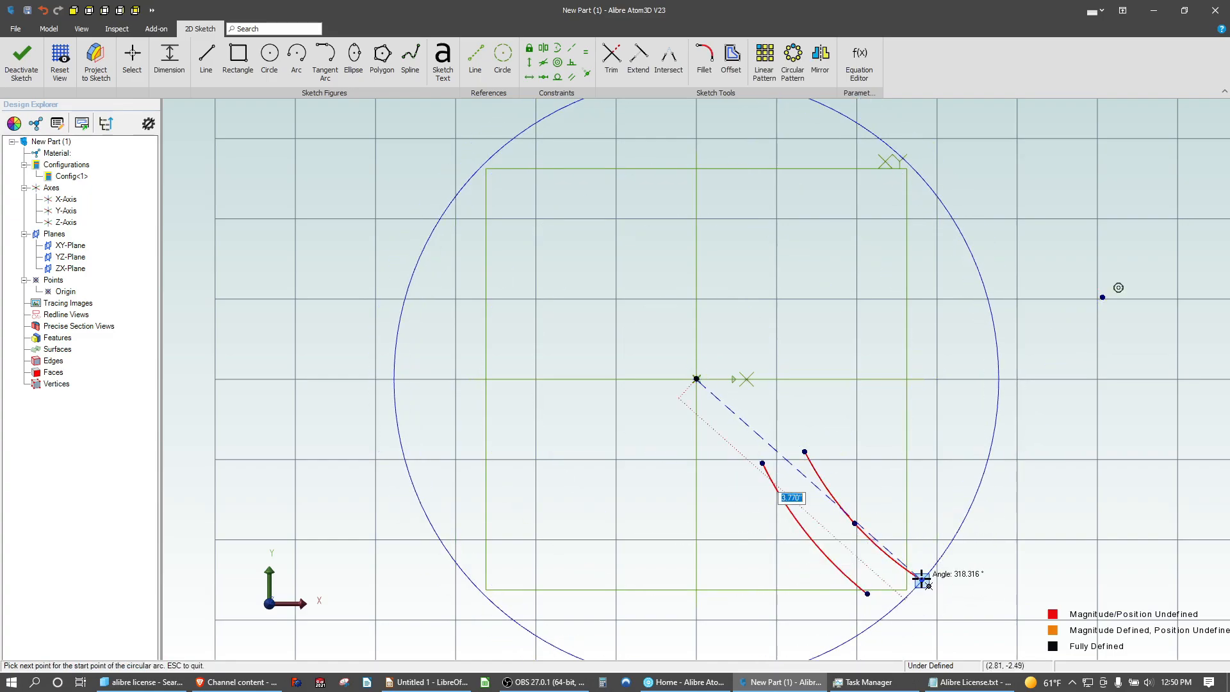
left_click(868, 588)
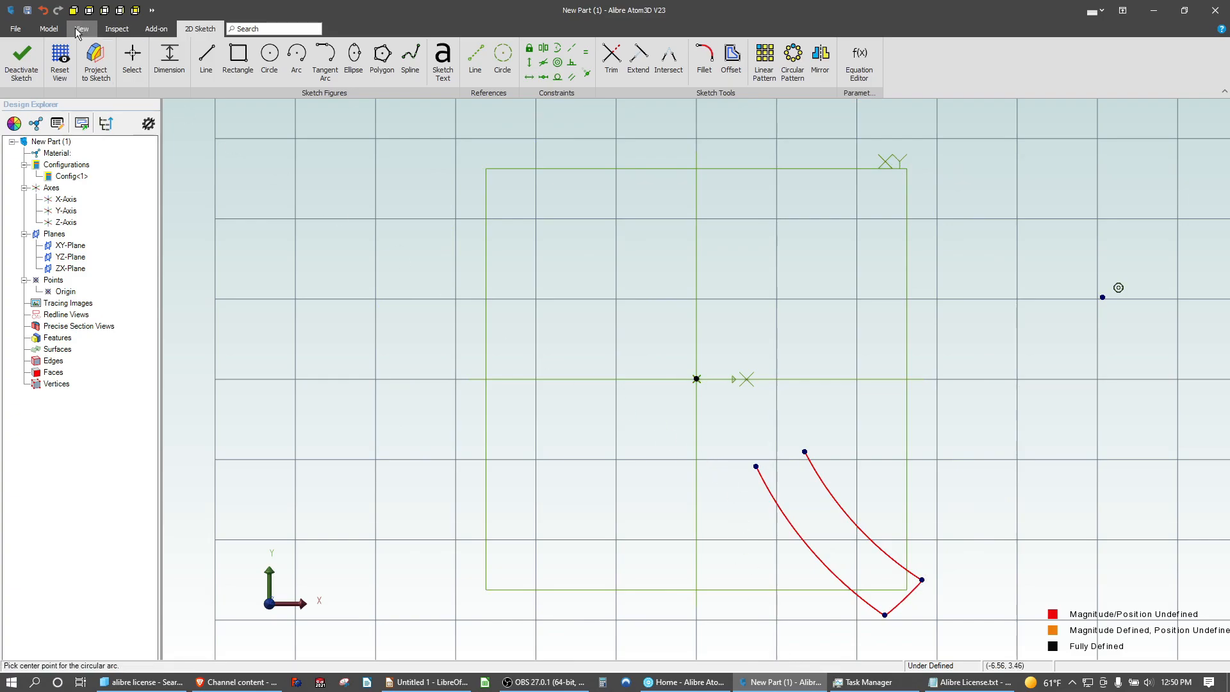
left_click(206, 76)
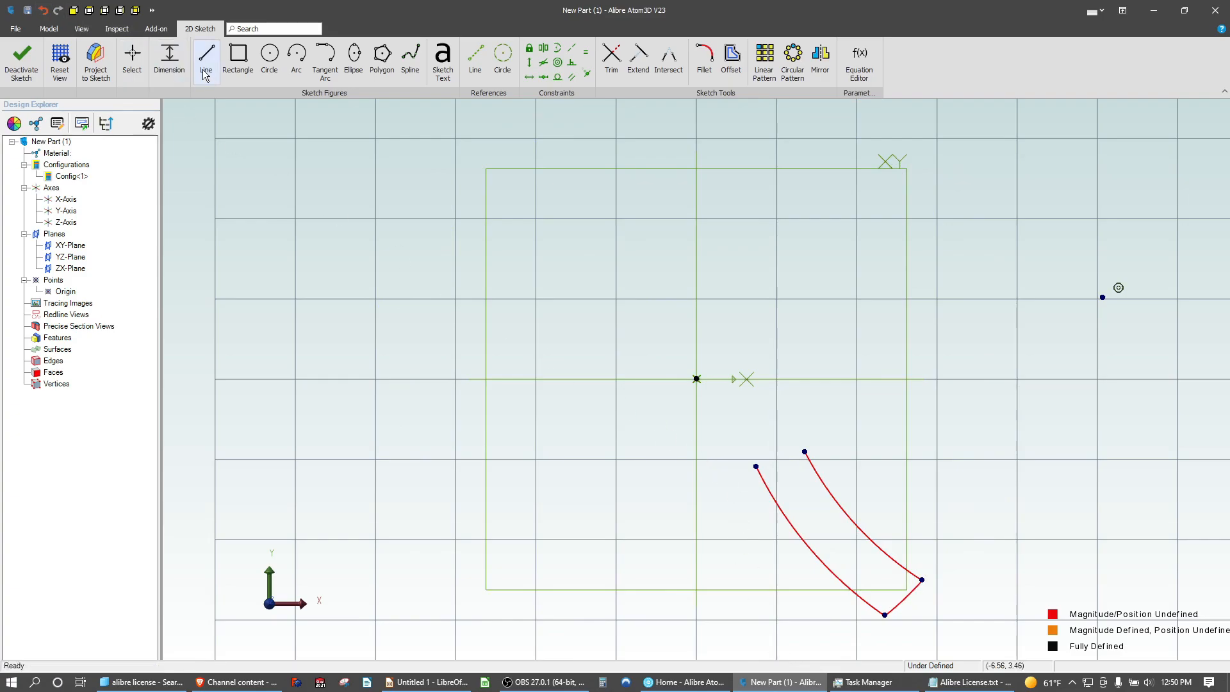
left_click(756, 467)
left_click(804, 452)
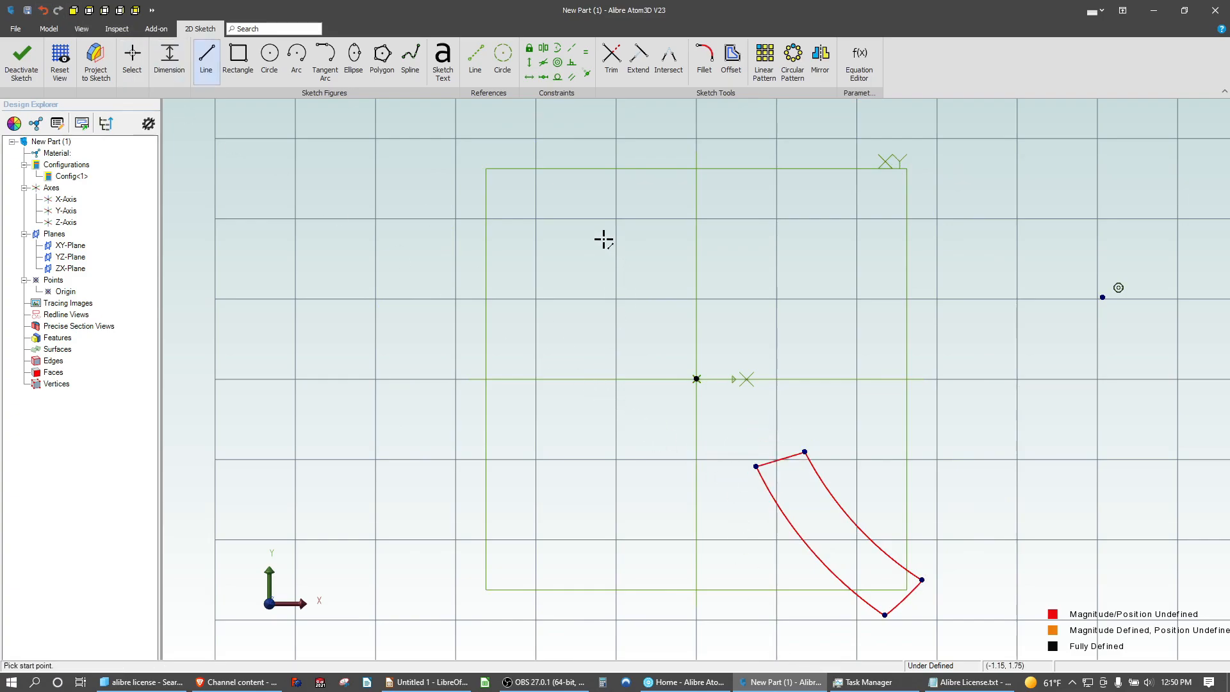
key("Escape")
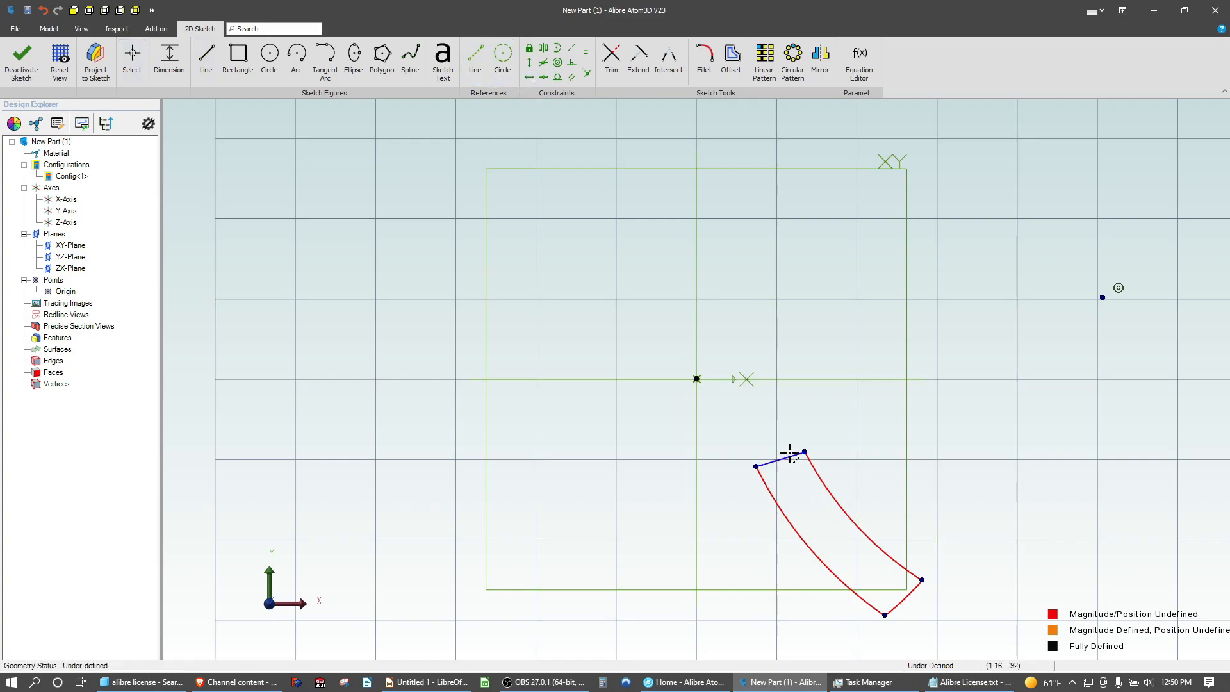
Make the short upper line horizontal and dimension its left endpoint 0.75 in horizontally from the origin
left_click(789, 453)
left_click(529, 76)
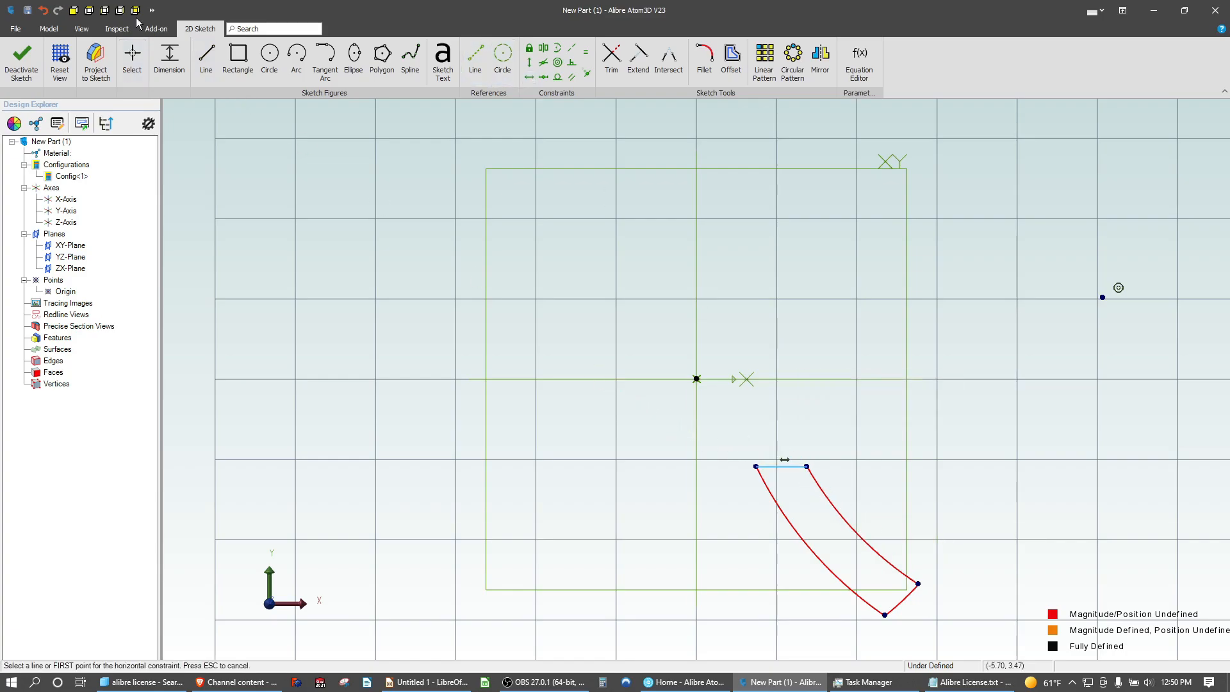
left_click(173, 64)
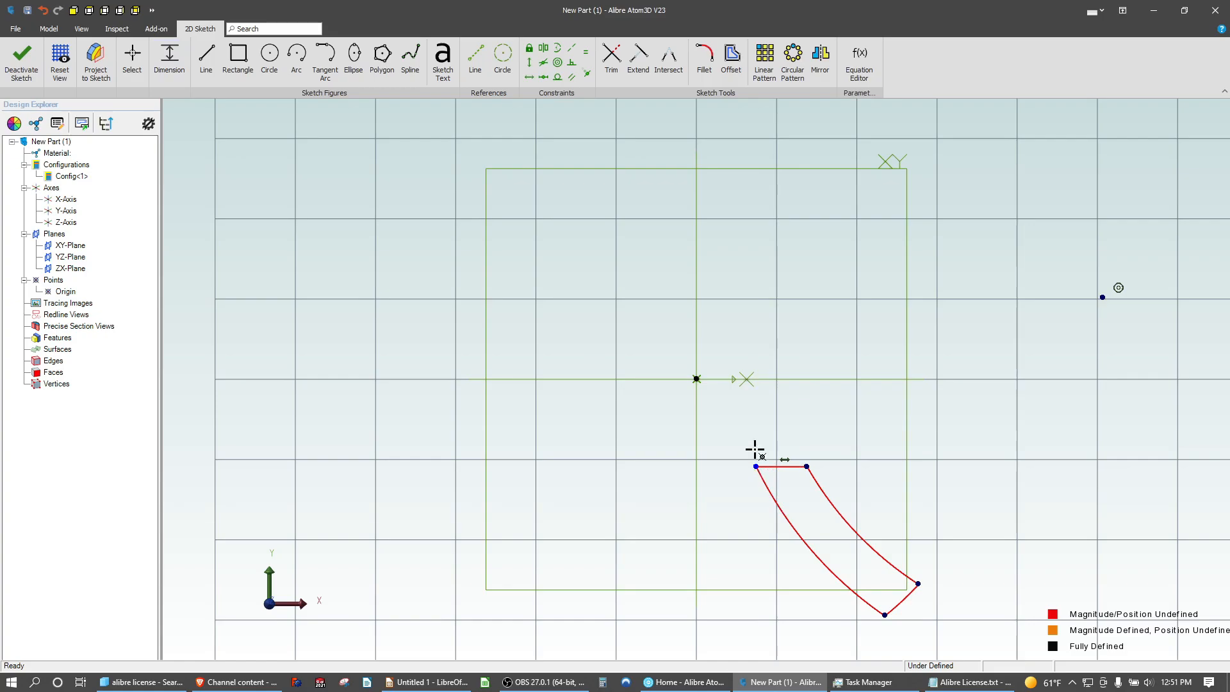
left_click(170, 55)
left_click(696, 378)
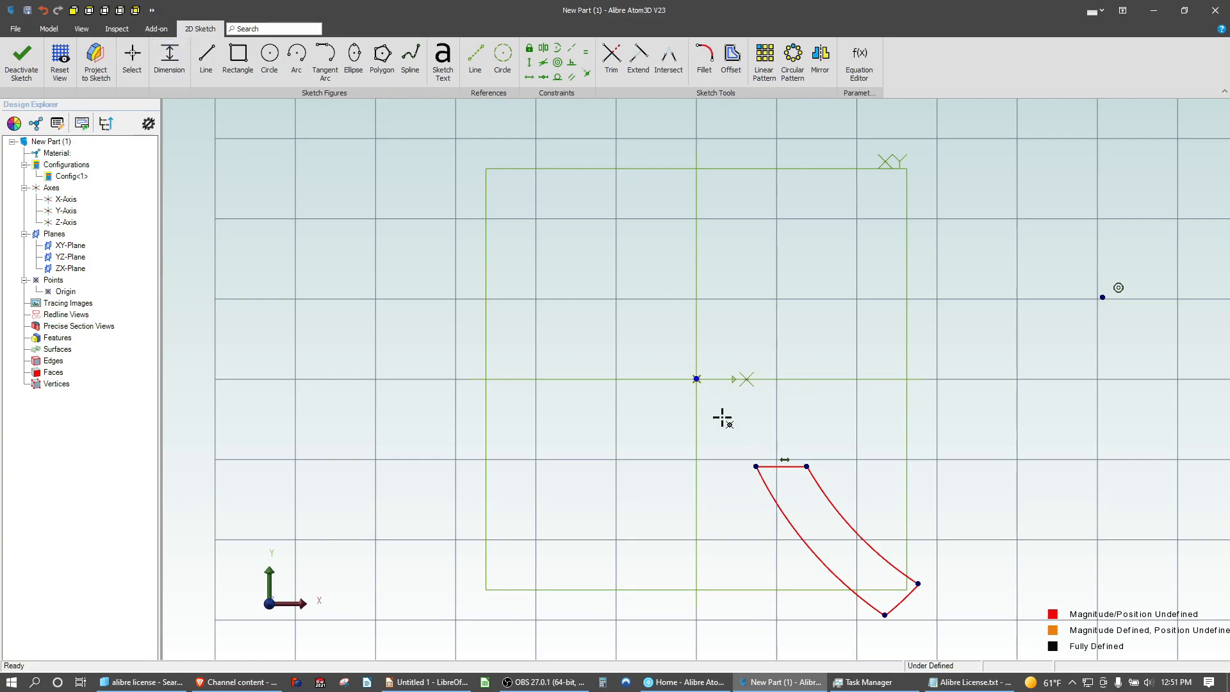
left_click(756, 465)
left_click(777, 300)
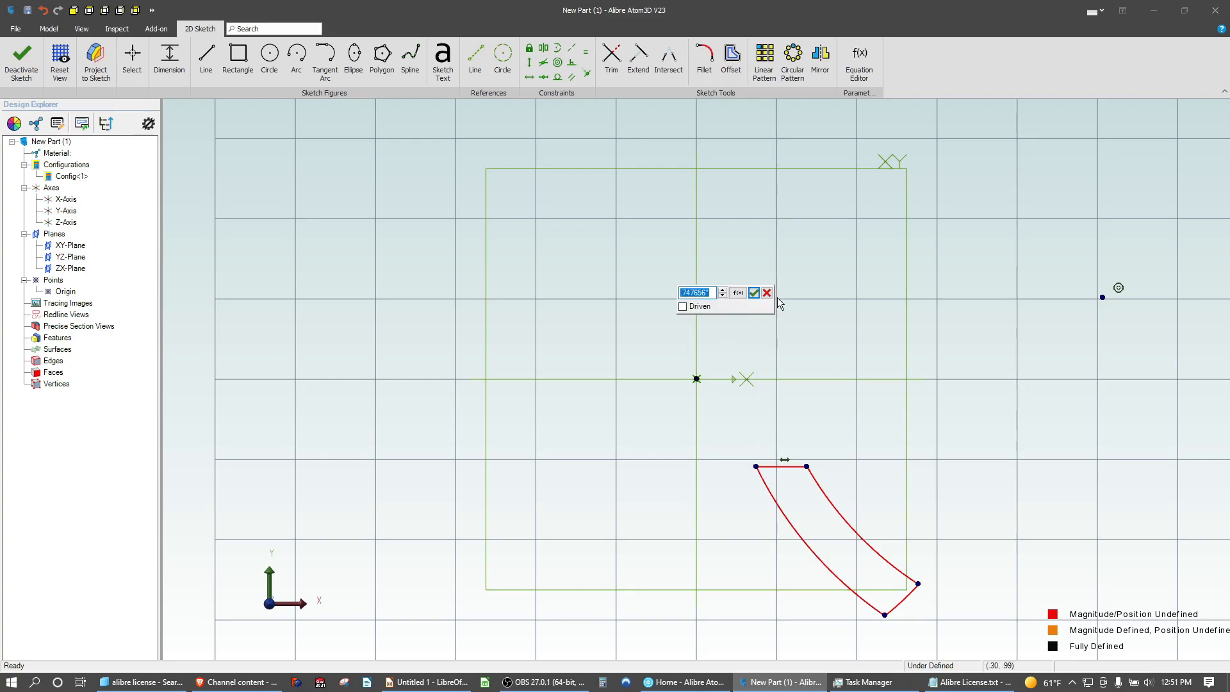
type(".75")
key("Return")
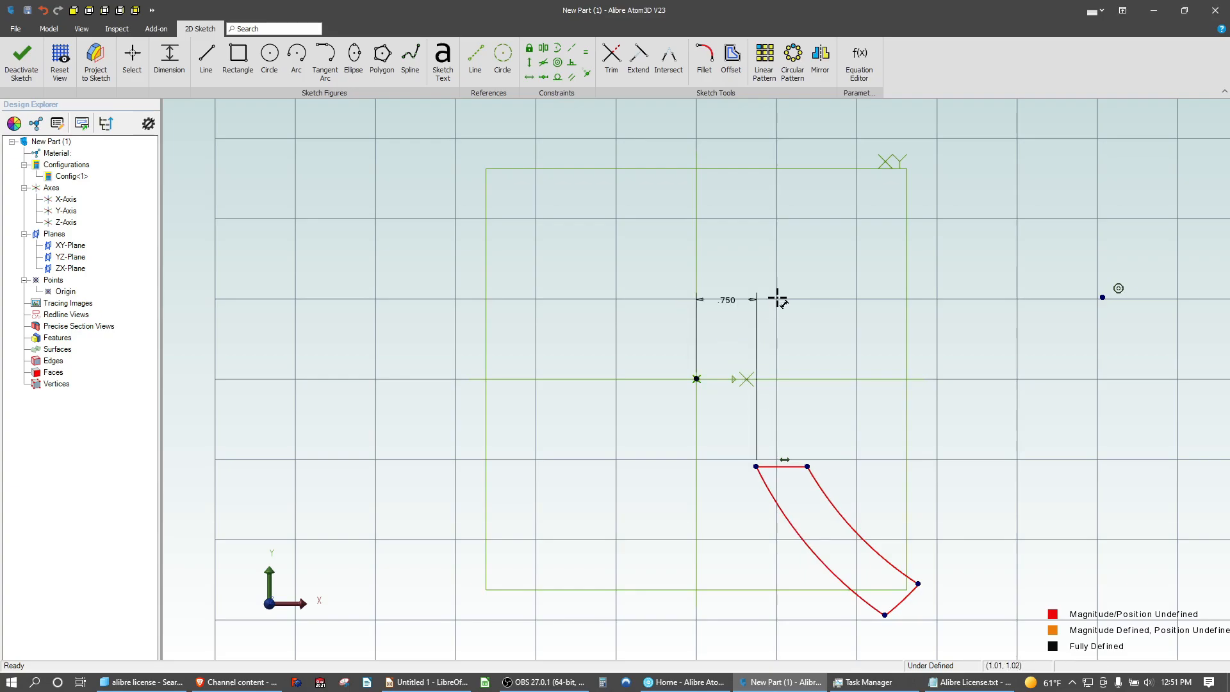
Dimension the length of the short upper line to 0.0625 in
left_click(797, 467)
left_click(783, 400)
type(".0")
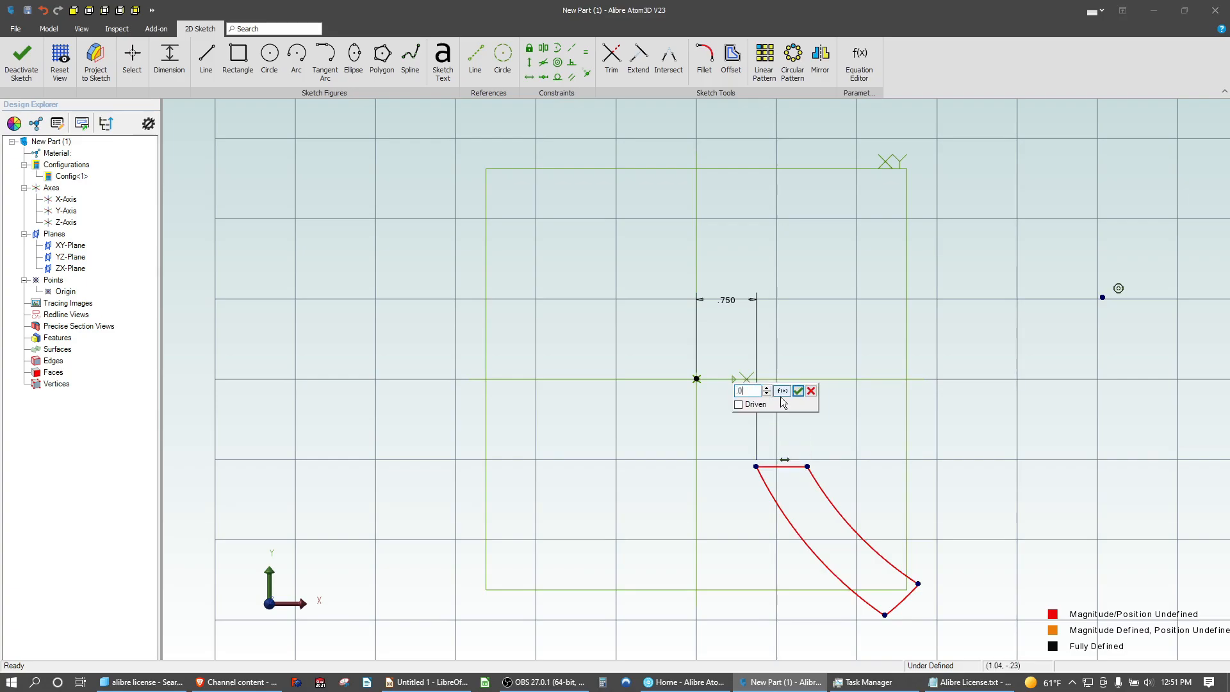
type("625")
key("Return")
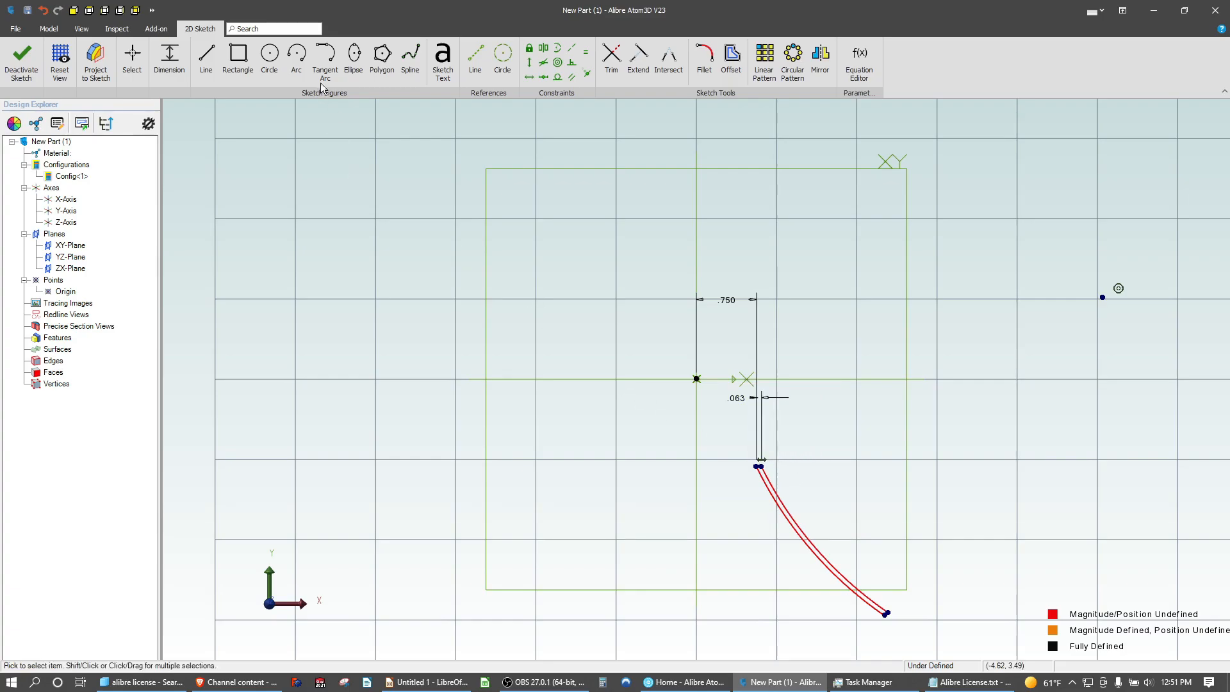
Constrain the upper line's left endpoint and the arcs' shared center point to be horizontally aligned
key("Escape")
left_click(529, 77)
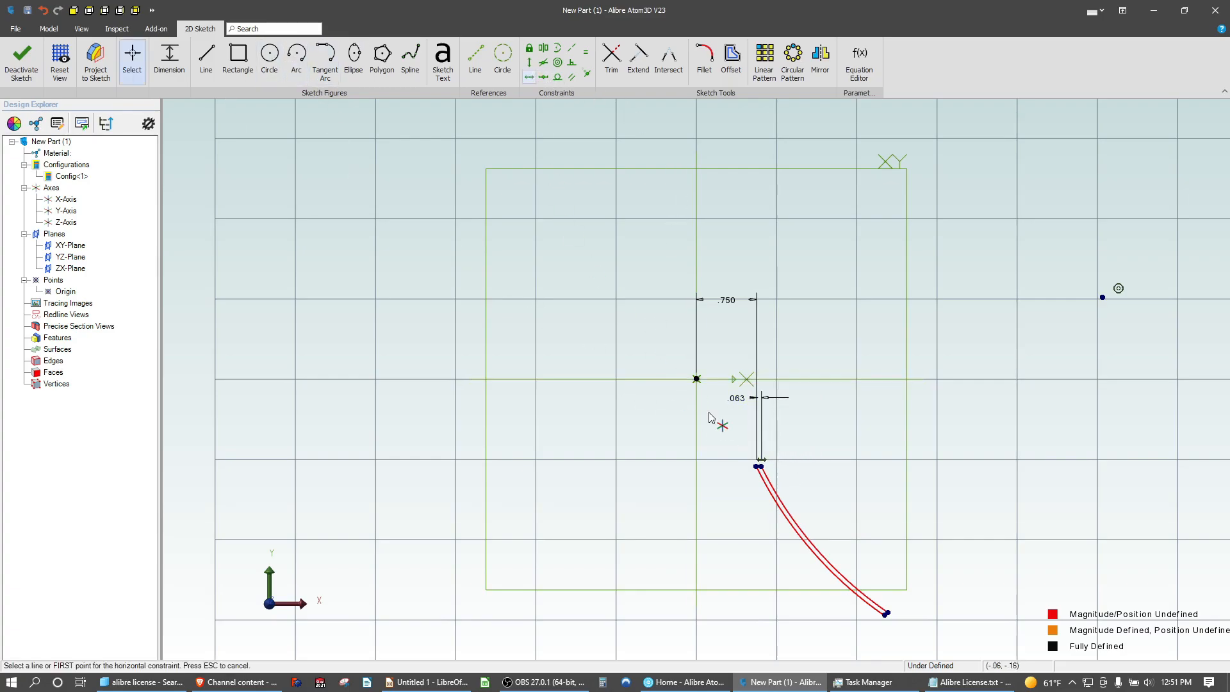
left_click(757, 466)
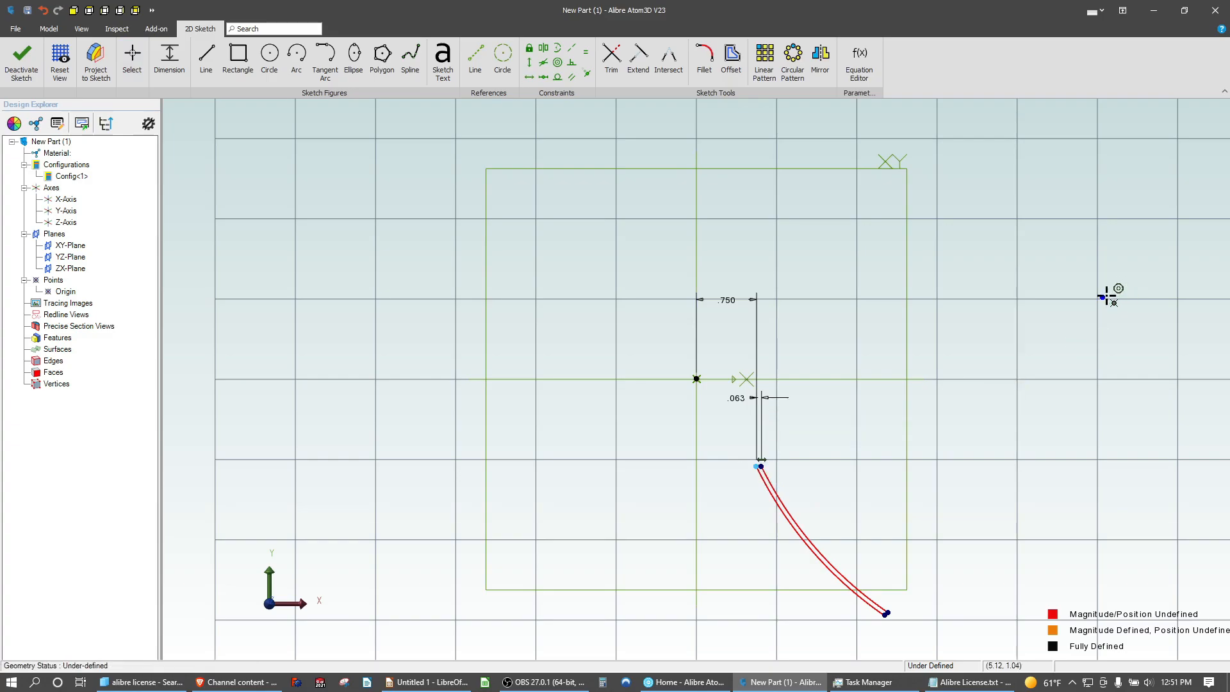
left_click(1103, 297)
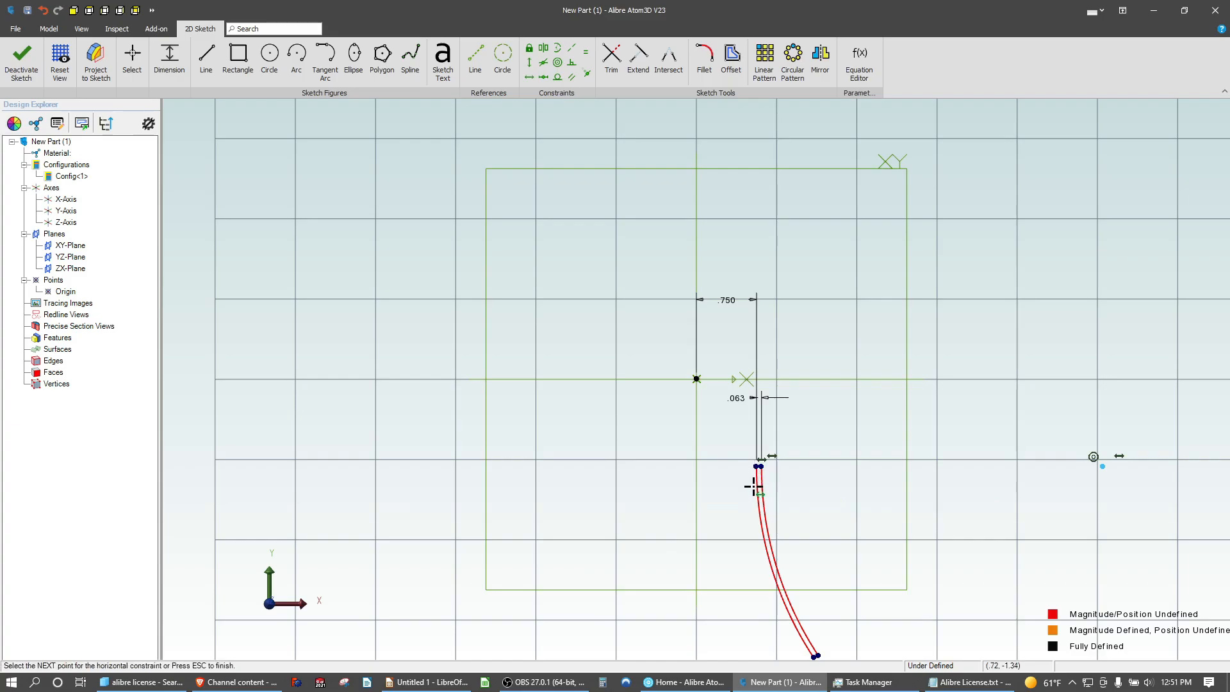
key("Escape")
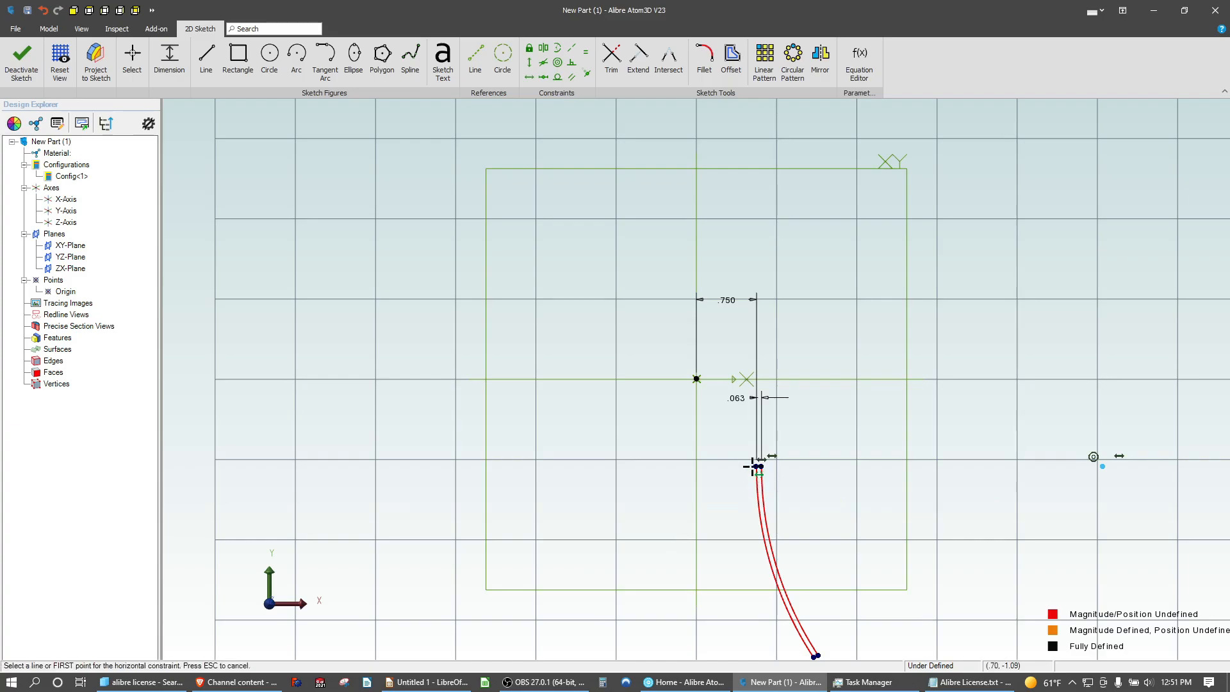
scroll(756, 466, "down", 2)
scroll(774, 610, "up", 1)
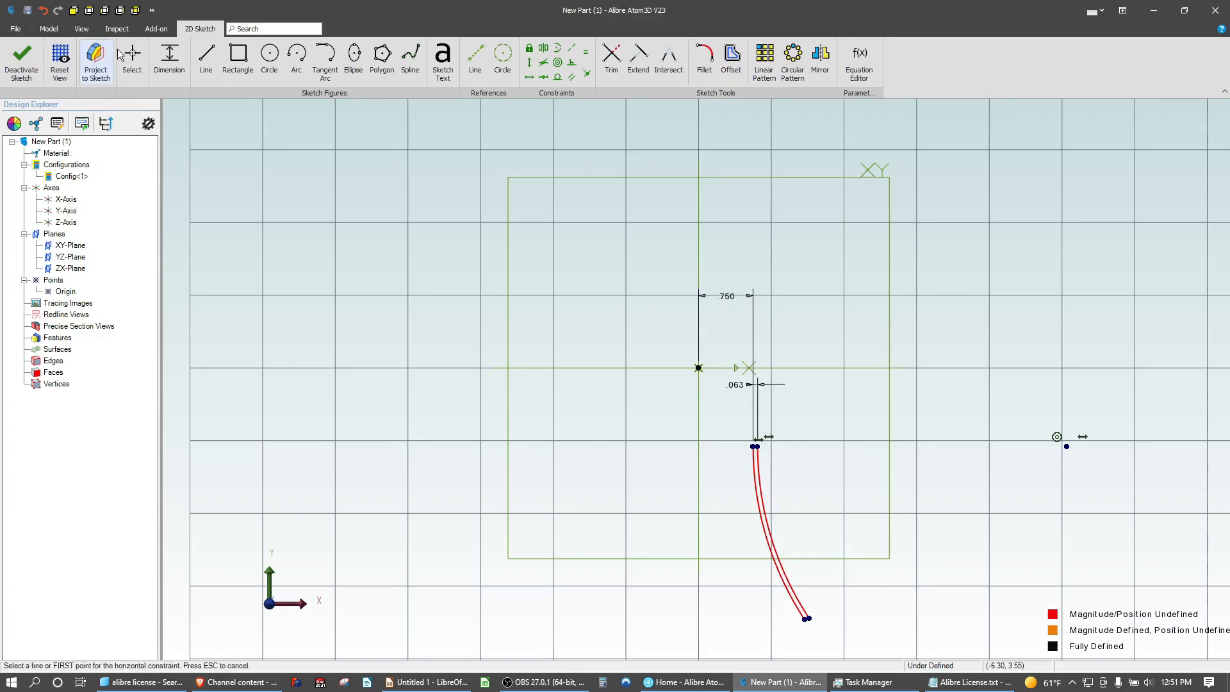
Dimension the upper end of the profile 0.25 in vertically below the origin
left_click(170, 63)
left_click(698, 368)
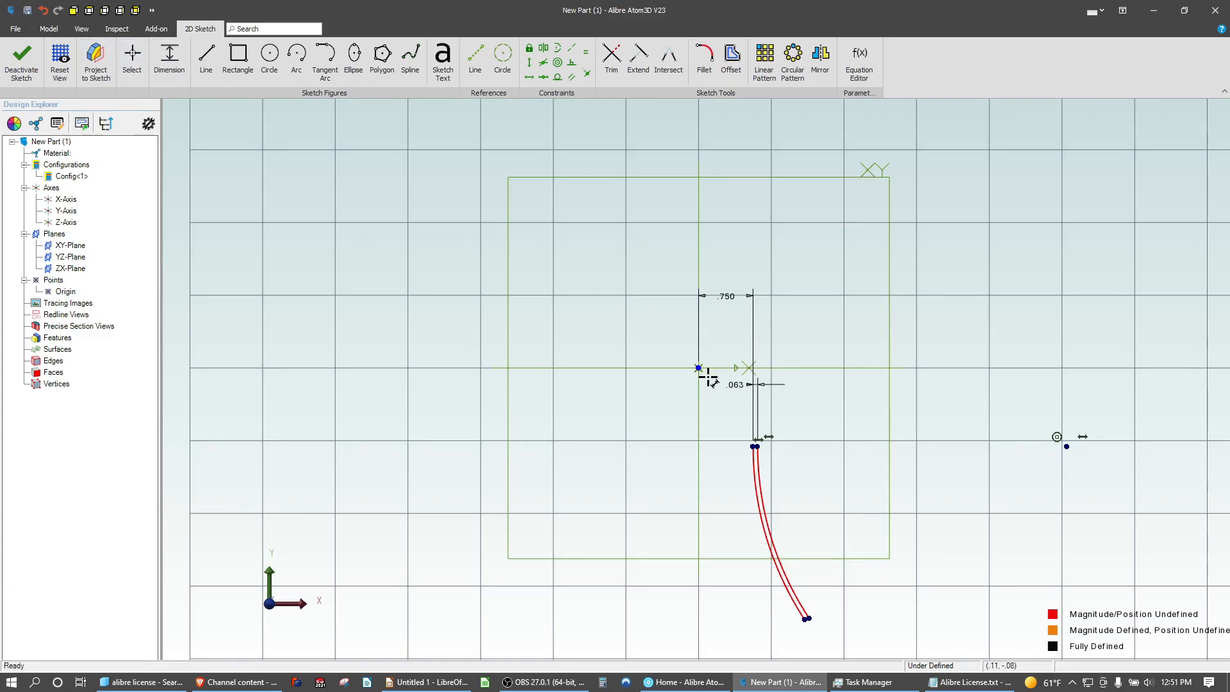
left_click(755, 446)
left_click(623, 423)
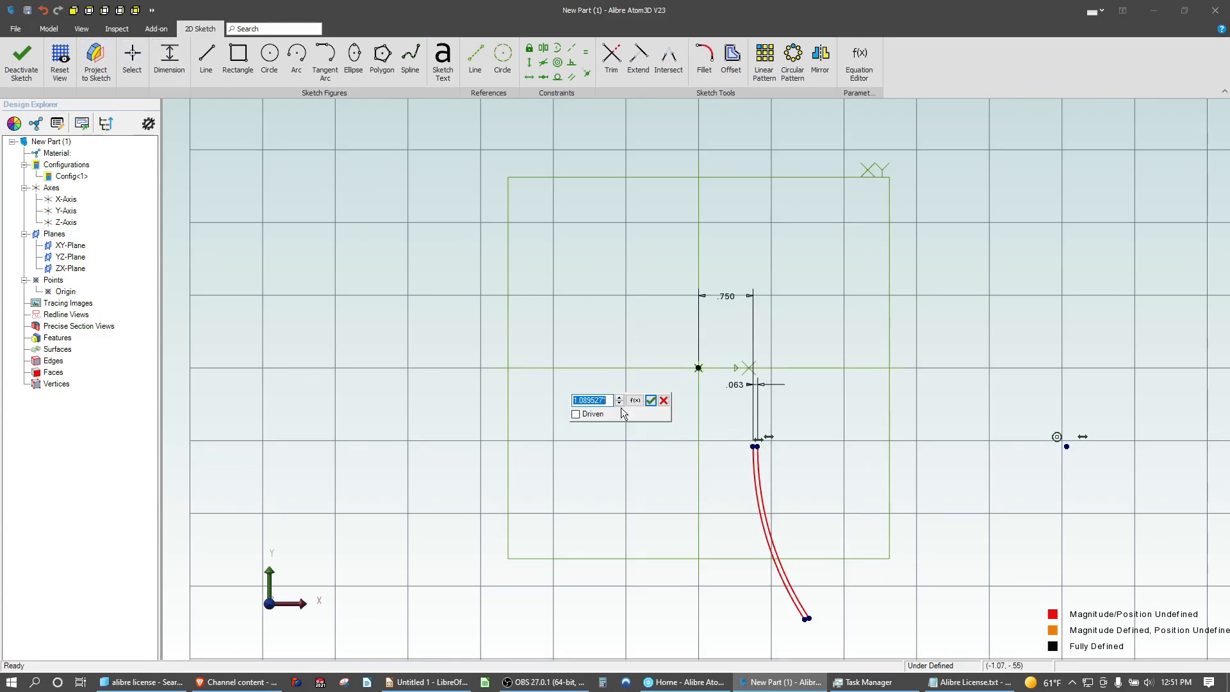
type(".25")
key("Return")
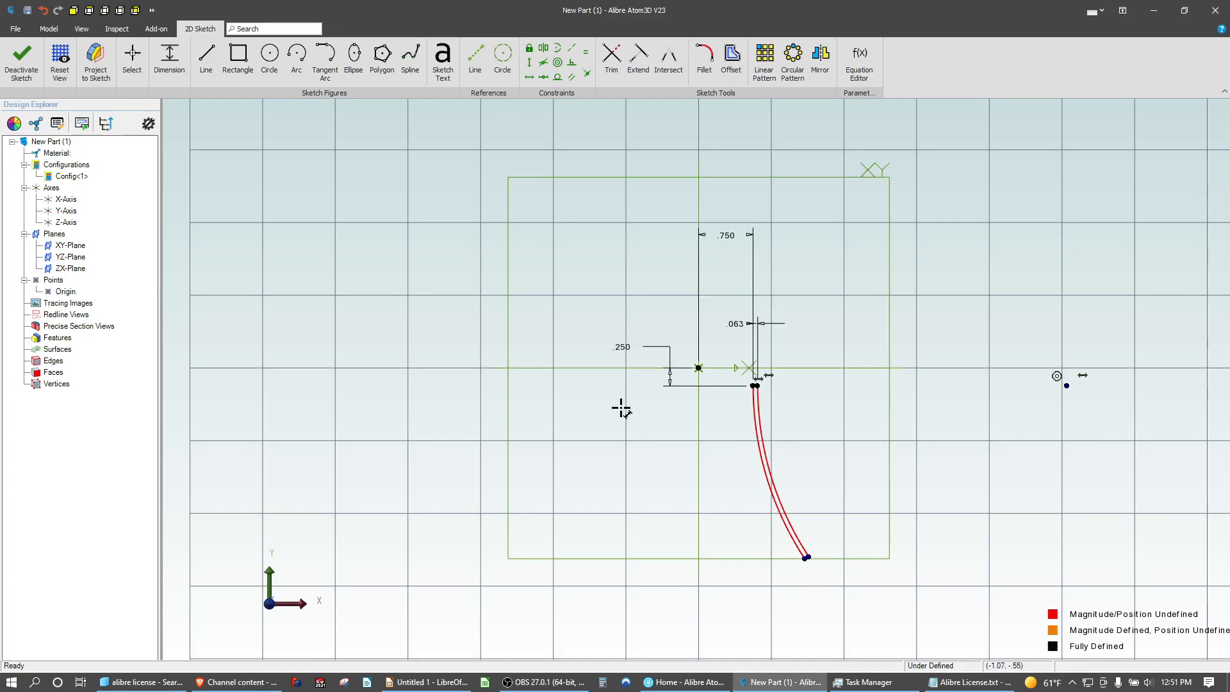
Dimension the radius of the left blade arc to 4 in
left_click(756, 442)
left_click(615, 457)
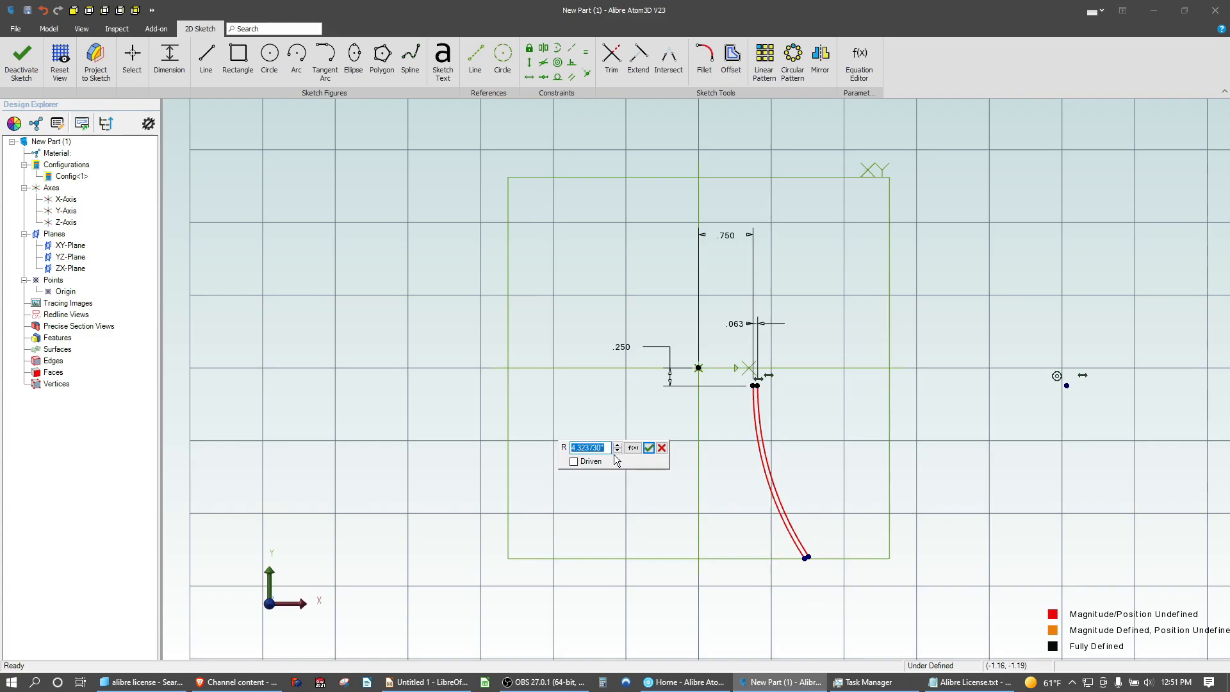
type("4")
key("Return")
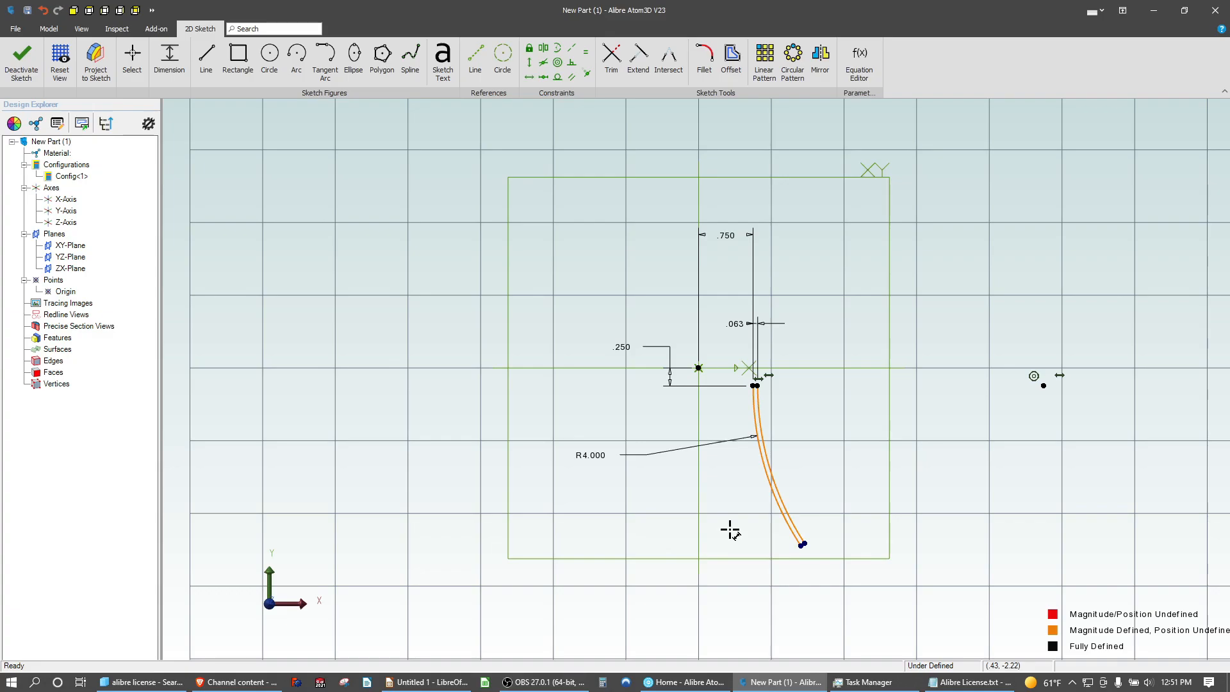
Dimension the radius of the short arc closing the lower end of the blade profile to 4 in
scroll(731, 531, "up", 1)
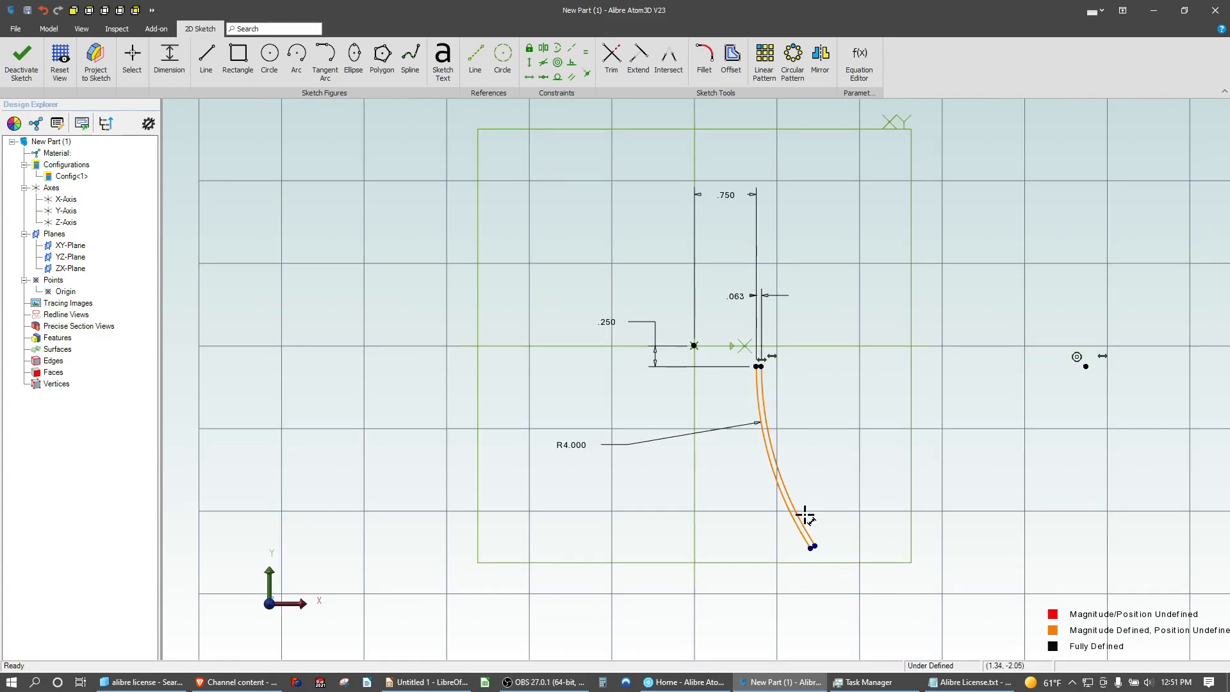
scroll(804, 519, "up", 5)
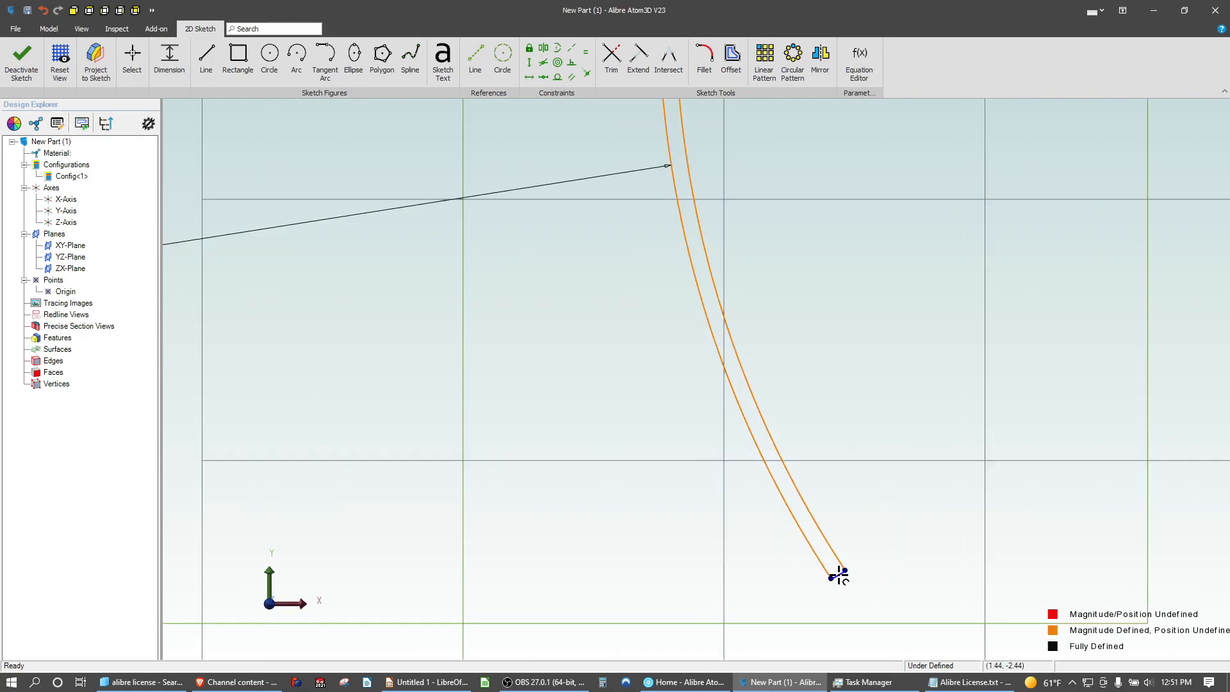
left_click(839, 575)
left_click(683, 502)
key("Return")
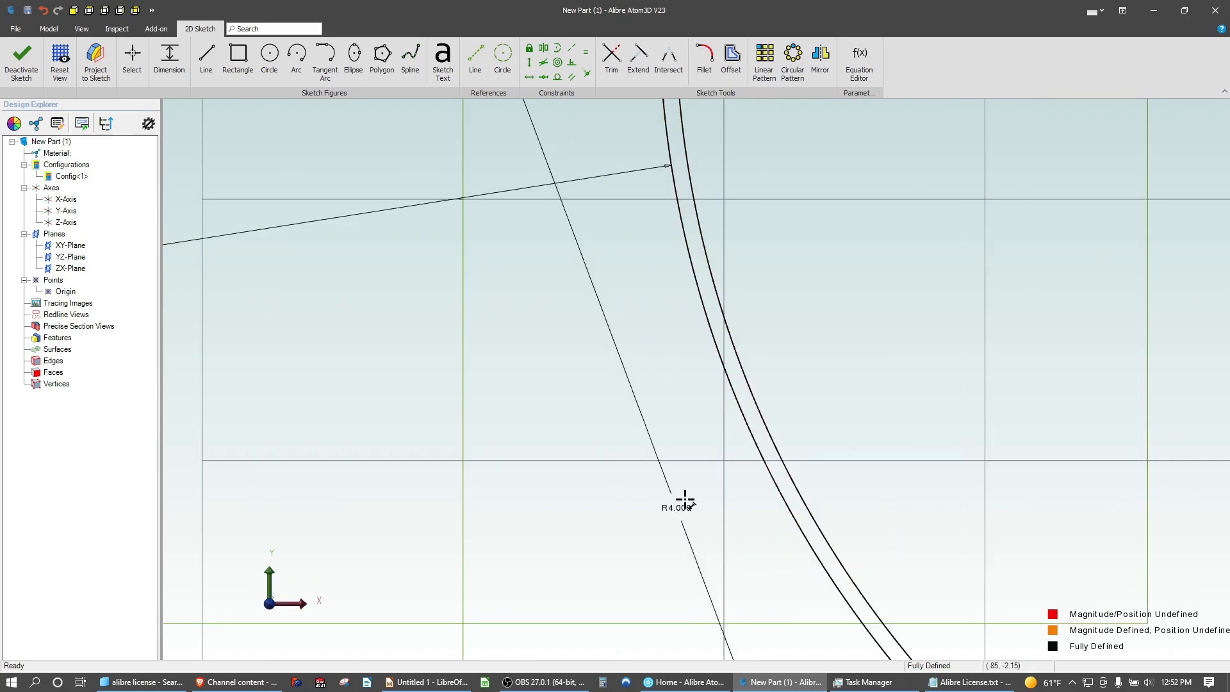
scroll(683, 502, "down", 5)
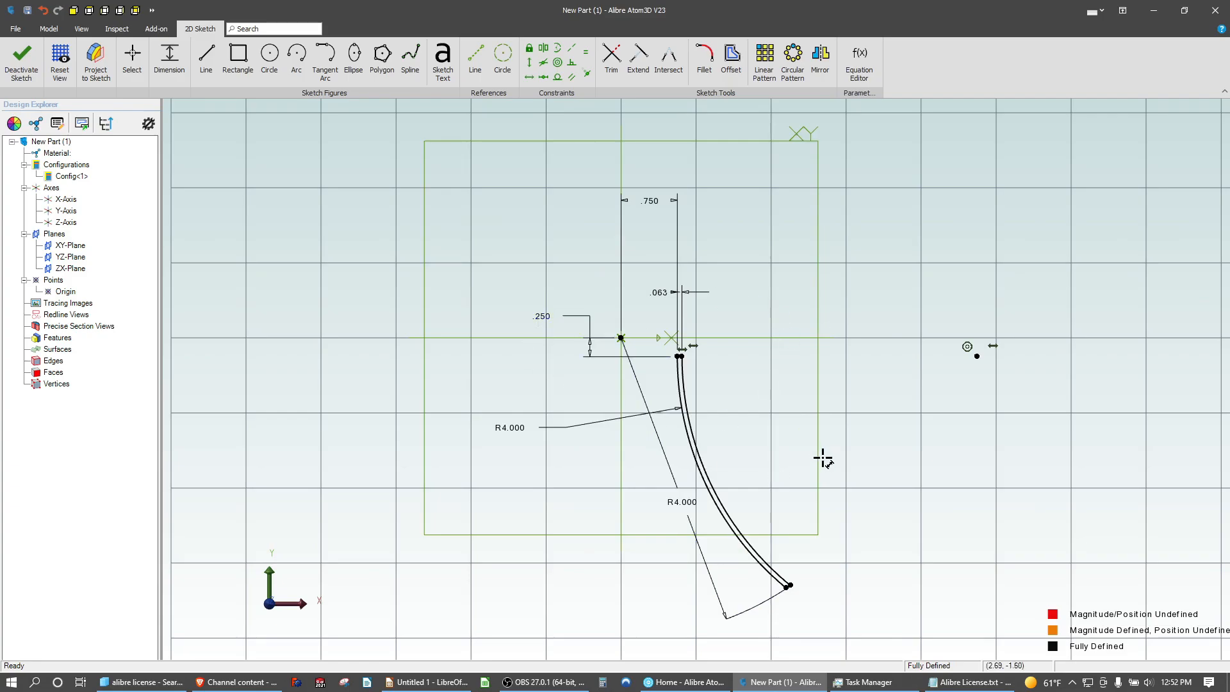
Finish the blade profile sketch and start a new sketch on the YZ plane
left_click(35, 61)
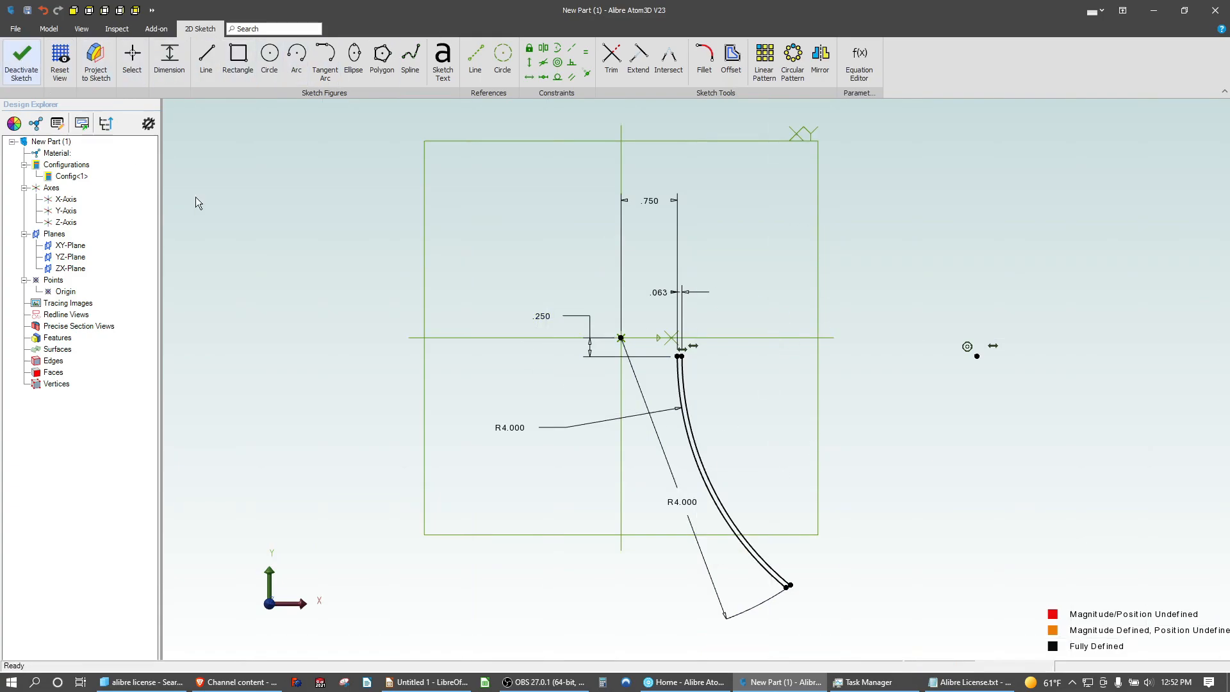
left_click(622, 426)
middle_click_drag(546, 489, 539, 414)
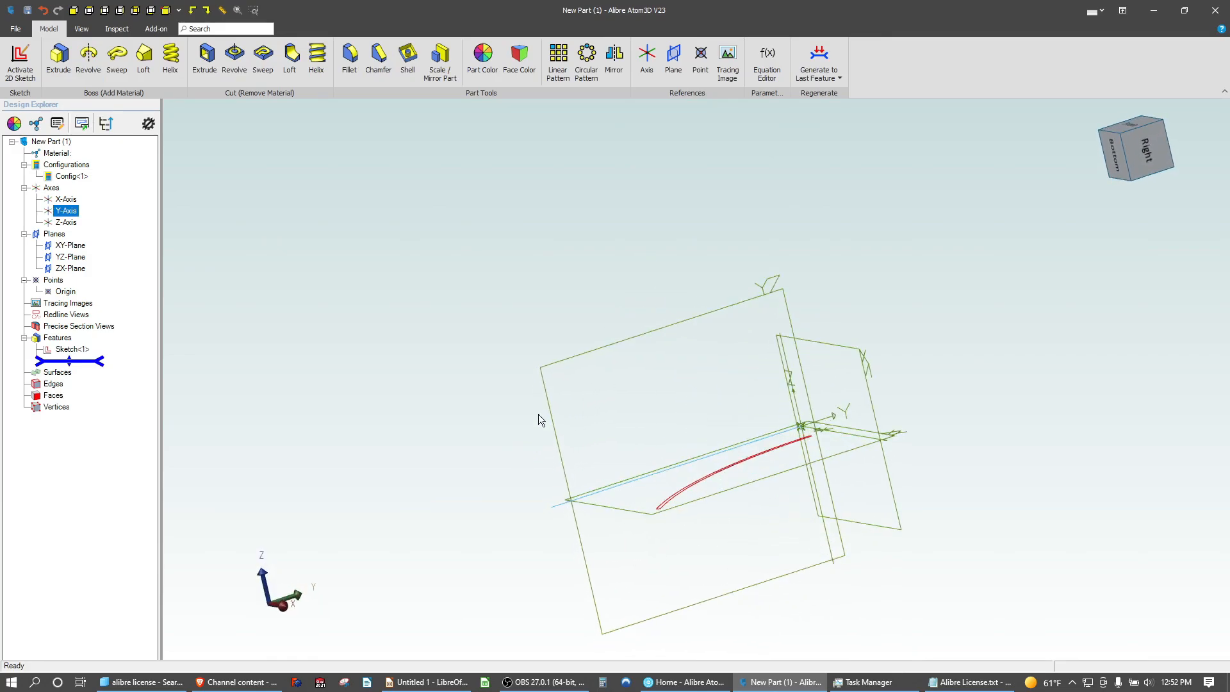
left_click(590, 352)
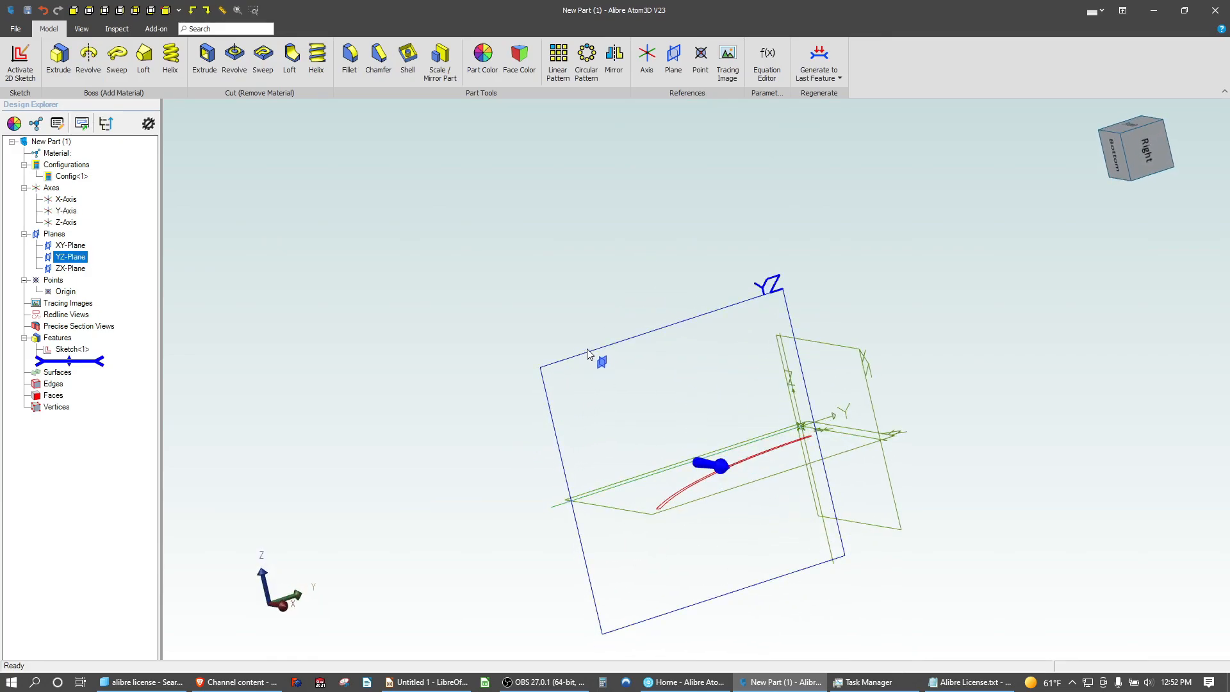
left_click(16, 62)
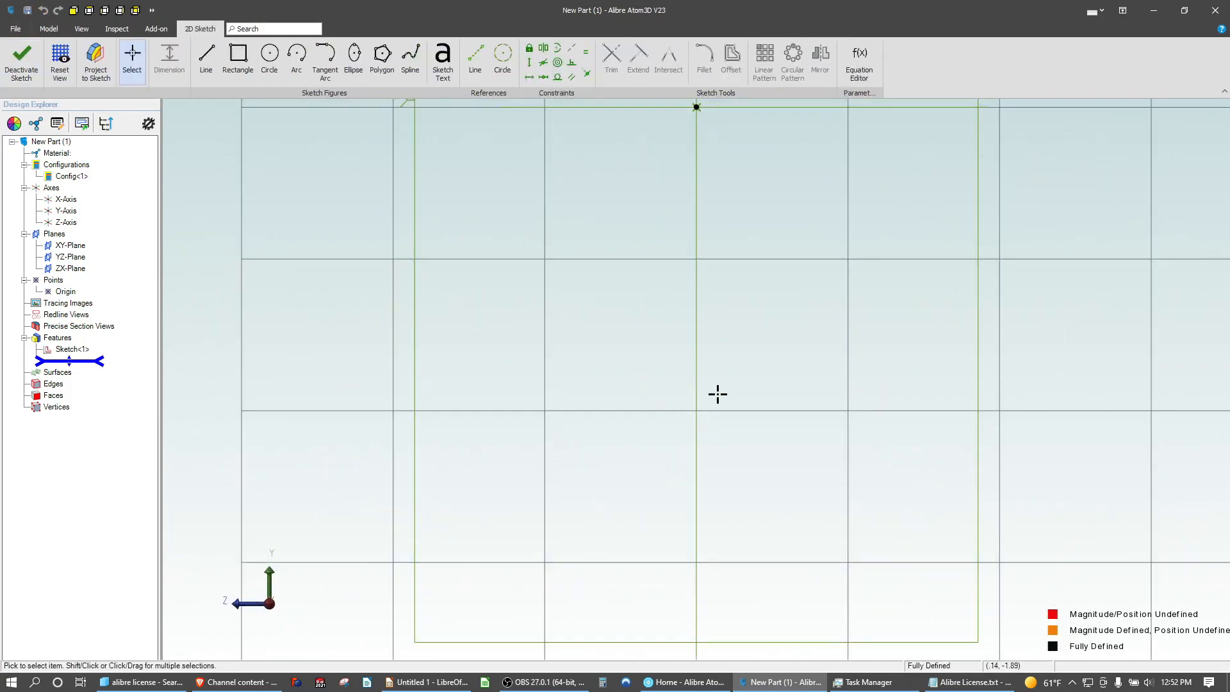
scroll(717, 394, "down", 5)
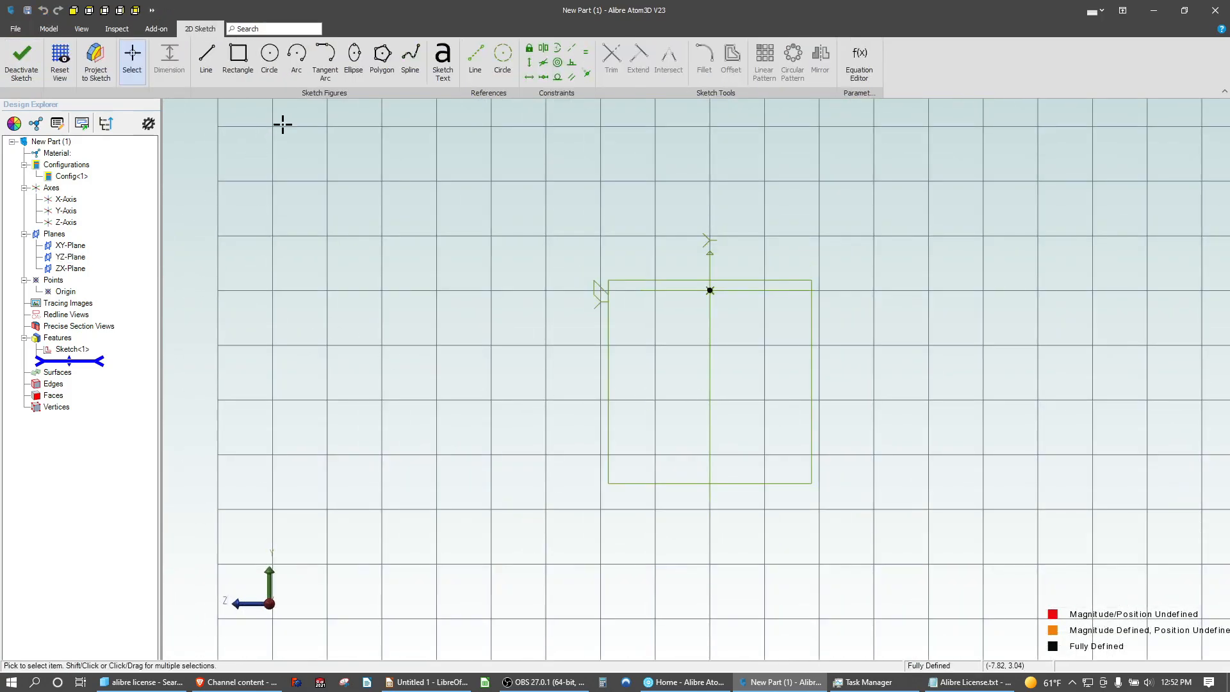
Sketch a tall narrow rectangle about 0.64 in wide and 4.1 in high, below and to the left of the origin
left_click(237, 57)
left_click(617, 307)
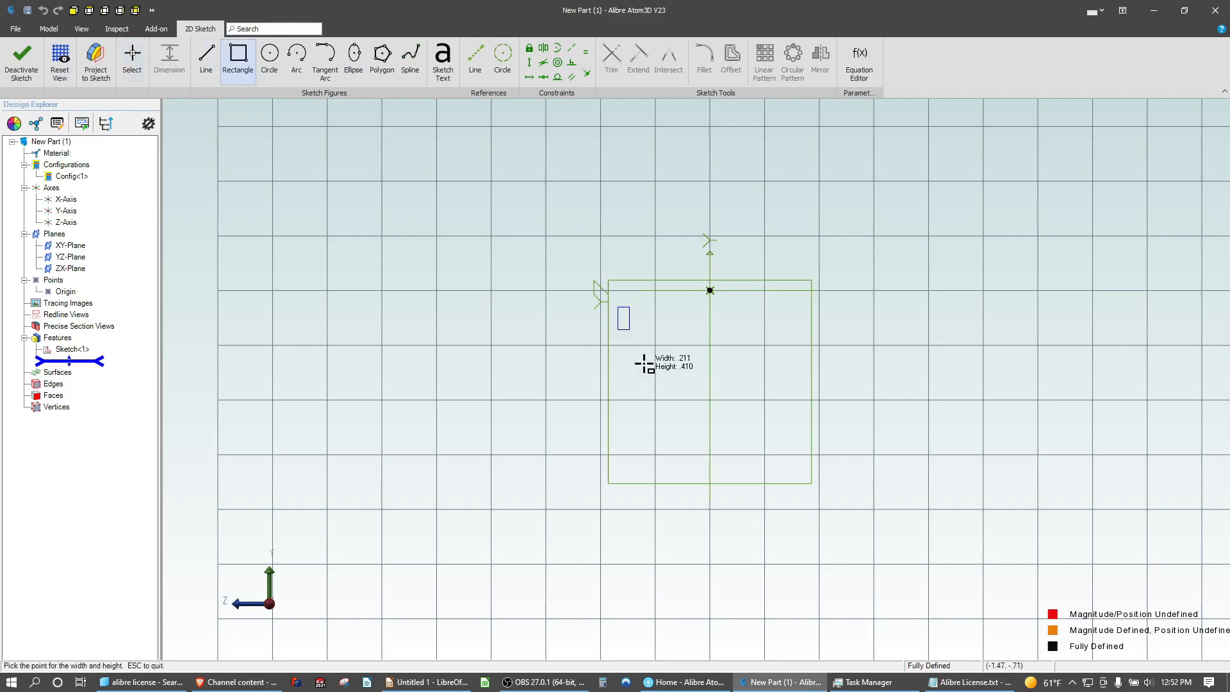
left_click(654, 529)
left_click(132, 56)
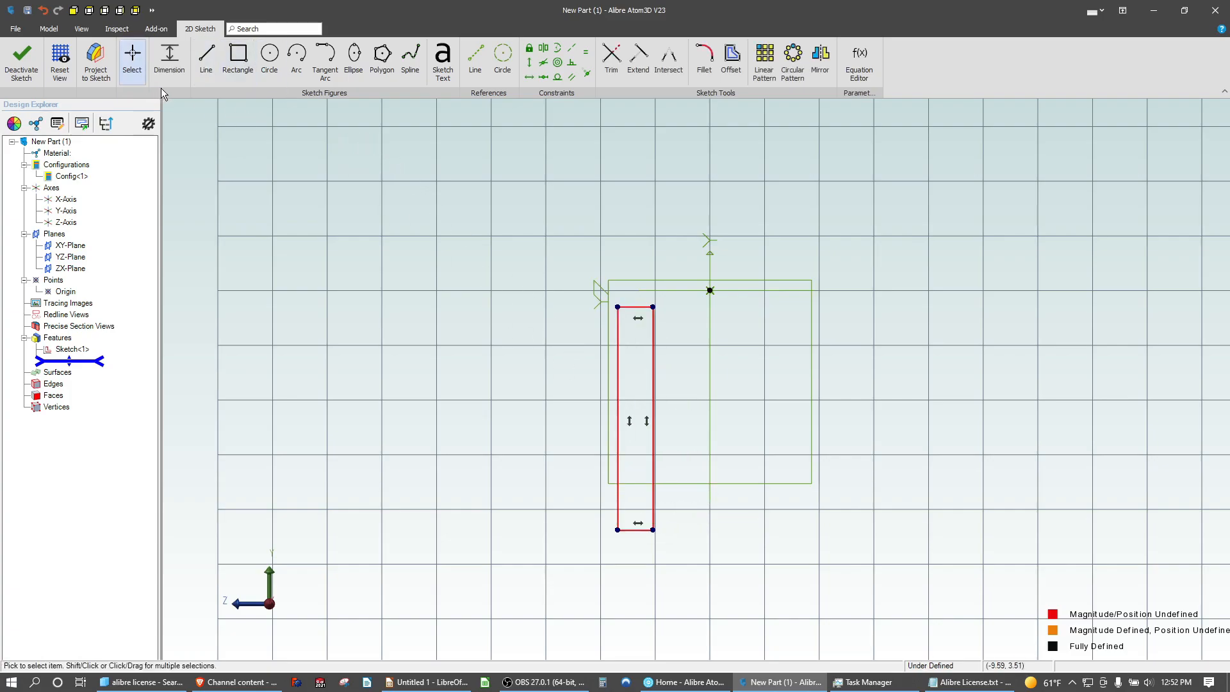
Dimension the rectangle's upper-left corner 2.5 in horizontally from the origin
left_click(168, 58)
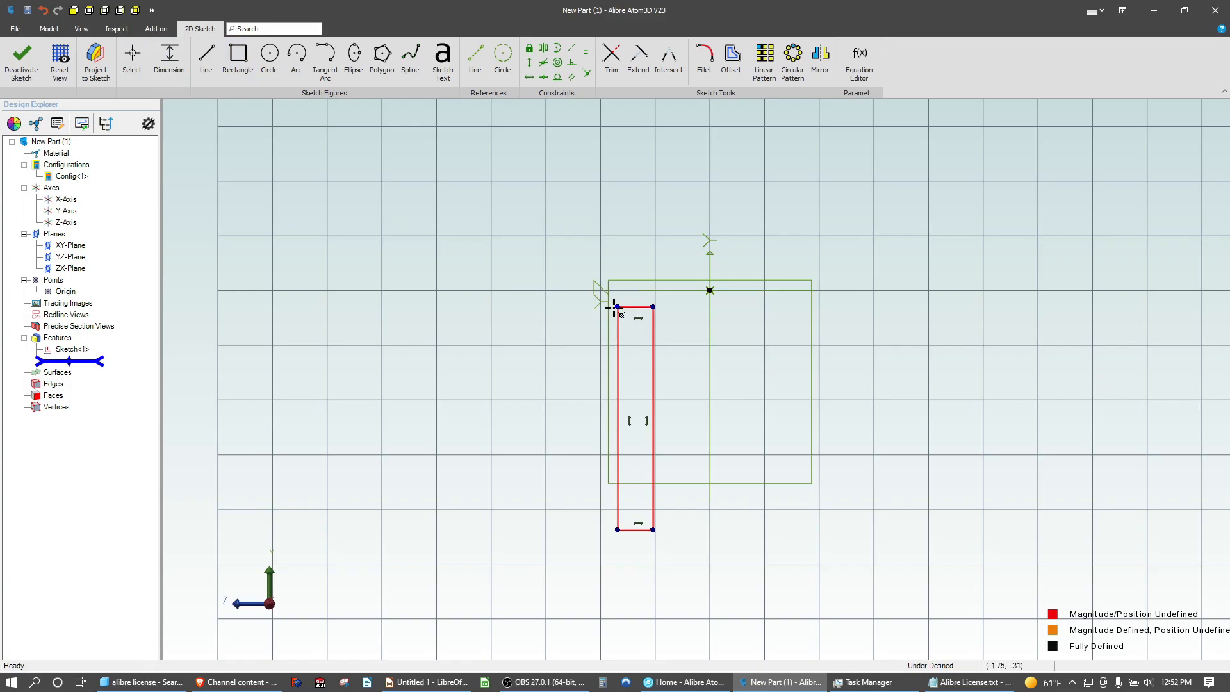
left_click(709, 289)
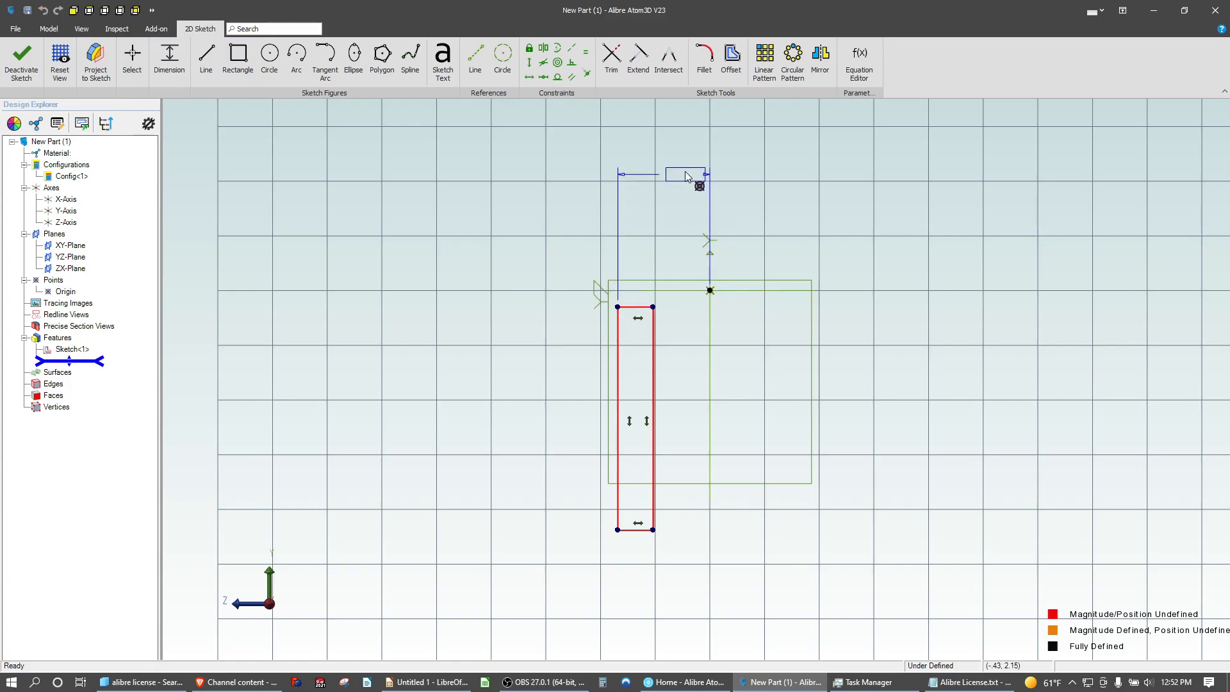
left_click(679, 168)
type("2.5")
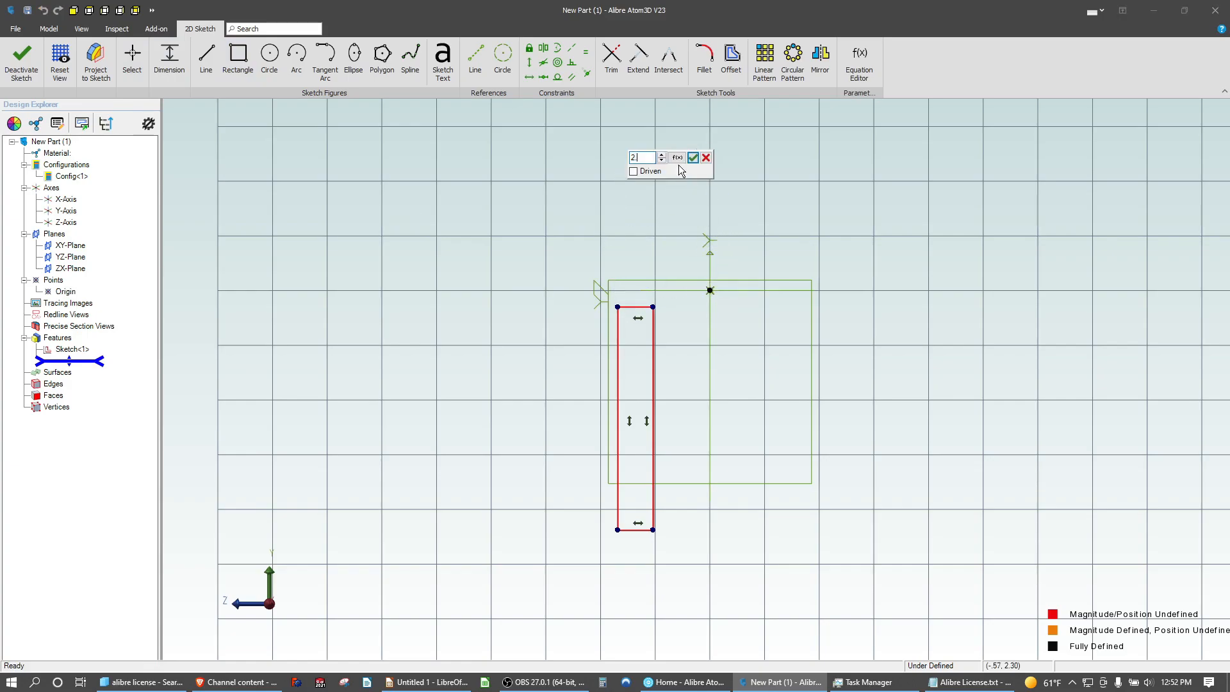
key("Return")
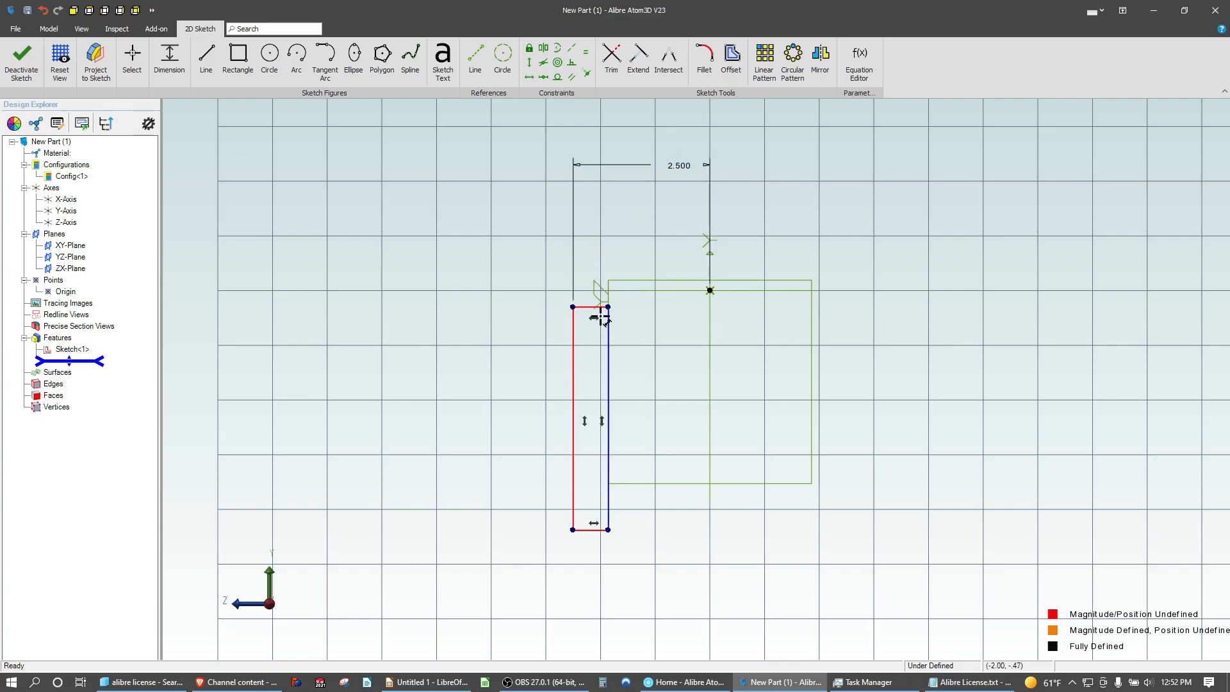
Dimension the rectangle's width to 0.063 in
left_click(595, 307)
left_click(588, 203)
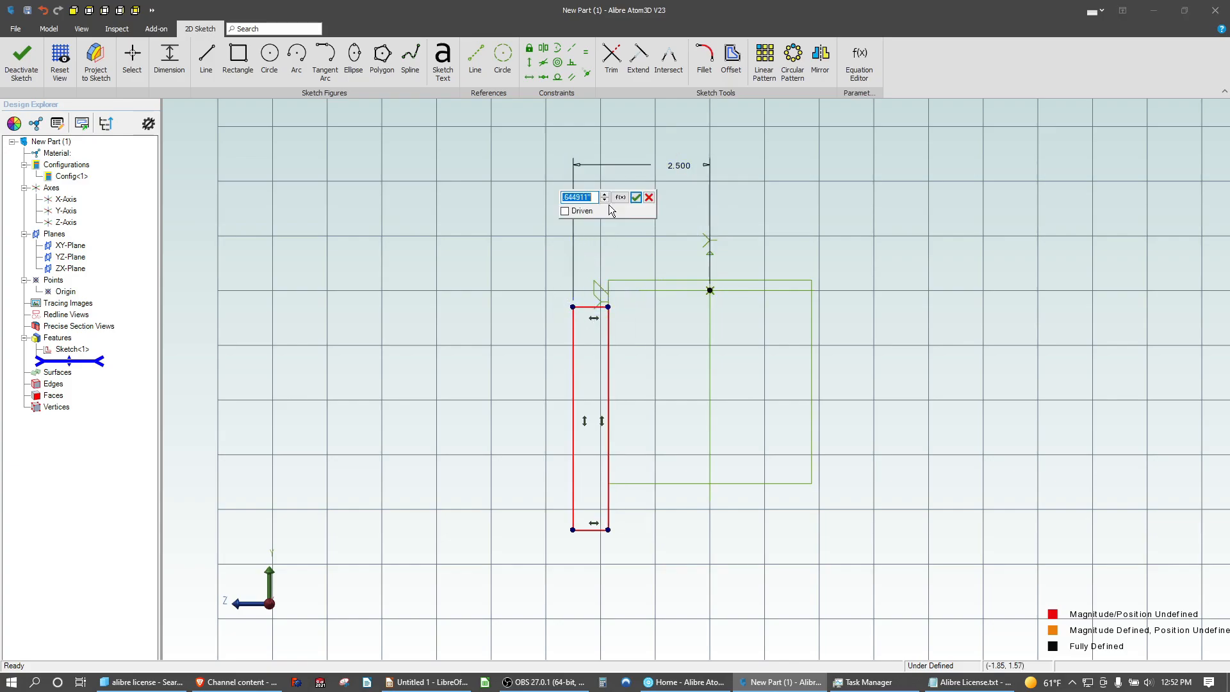
type(".063")
key("Return")
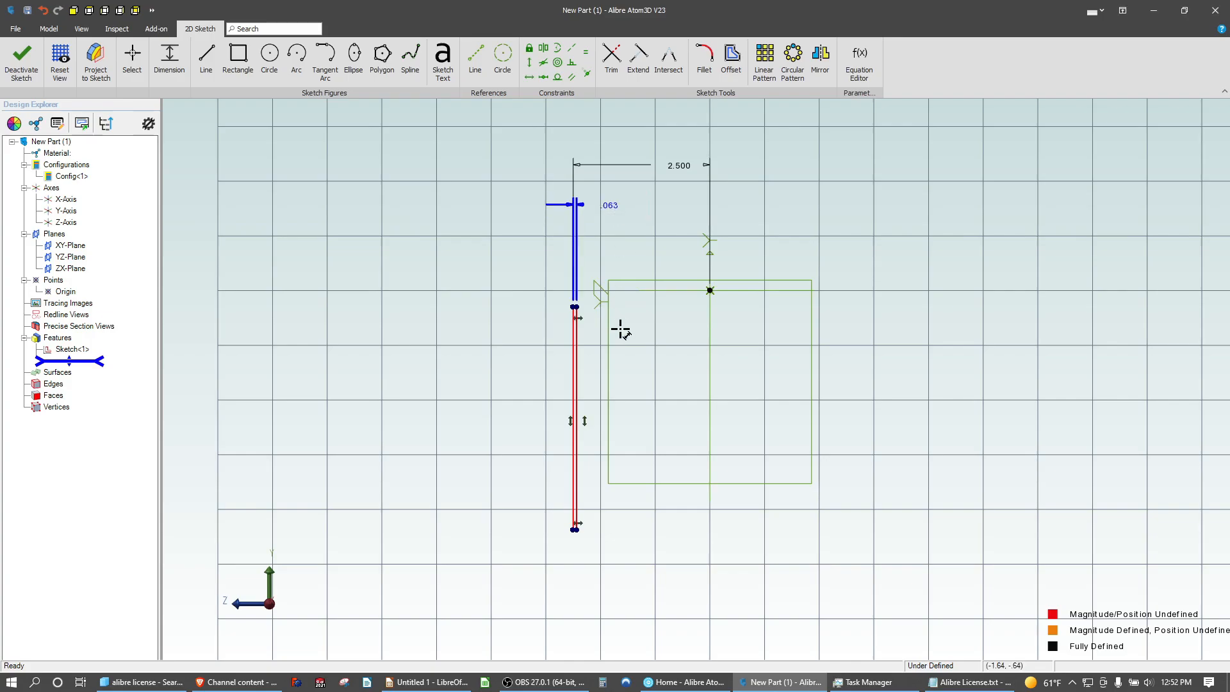
Dimension the rectangle's upper-right corner 0.25 in vertically below the origin
left_click(576, 308)
left_click(710, 290)
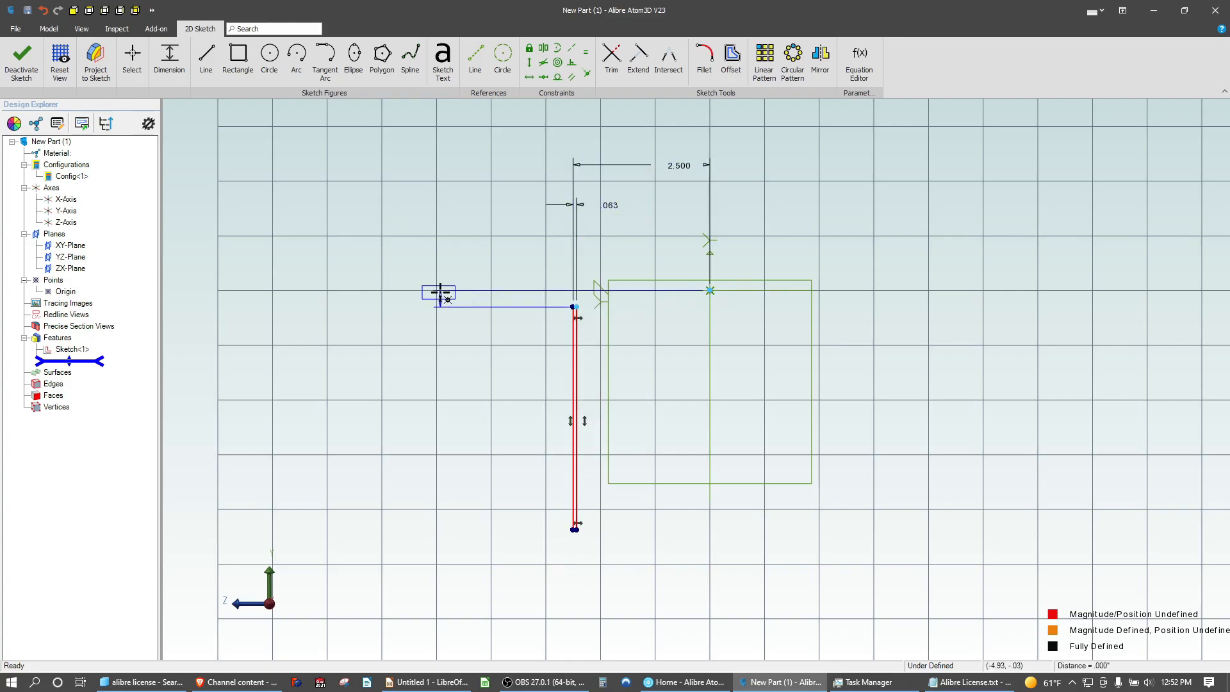
left_click(440, 292)
type(".25")
key("Return")
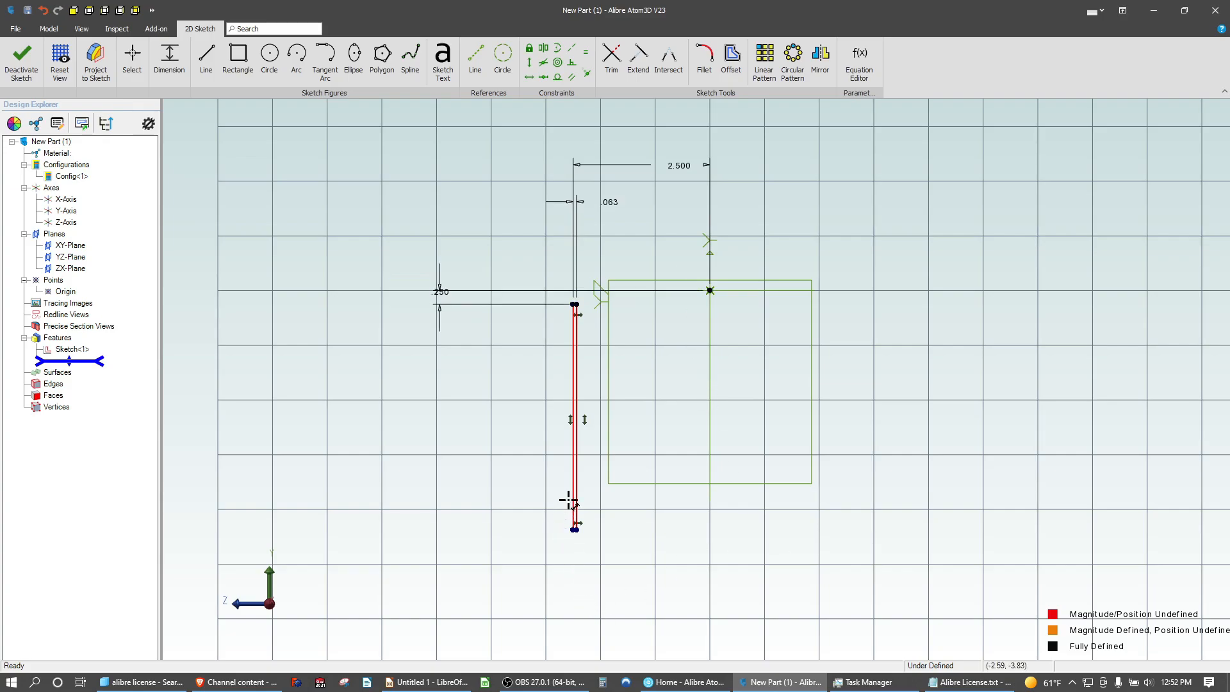
Dimension the rectangle's height to 3 in and finish the sketch
left_click(574, 469)
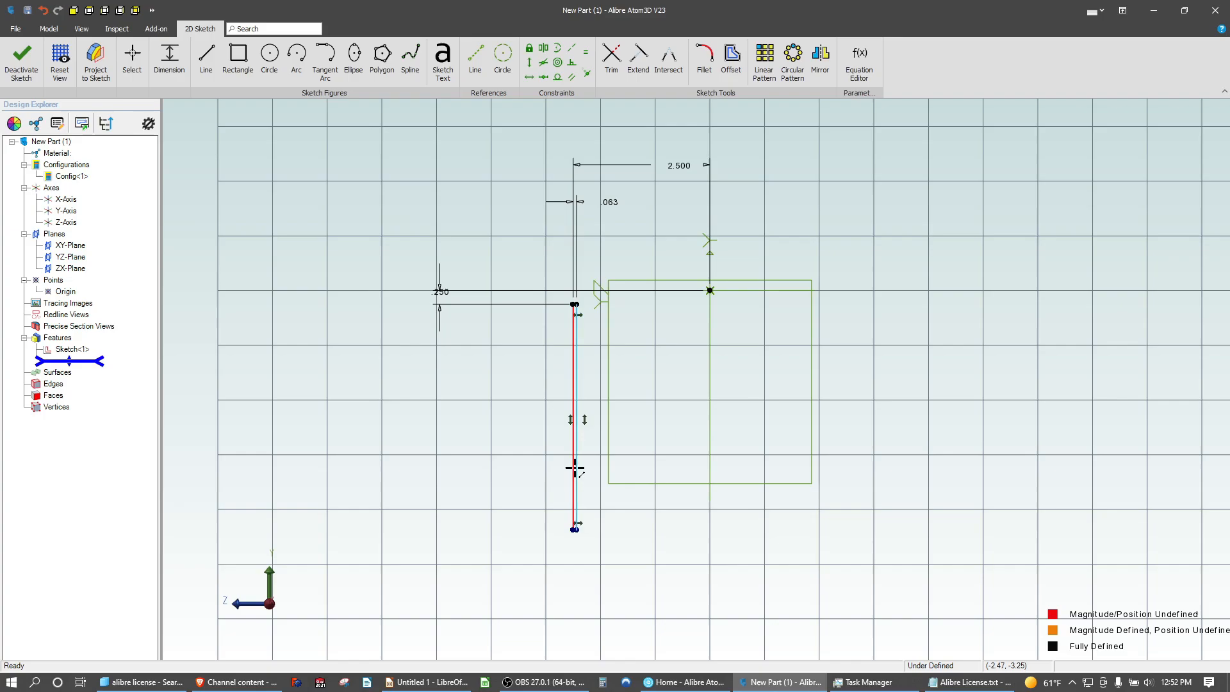
left_click(510, 461)
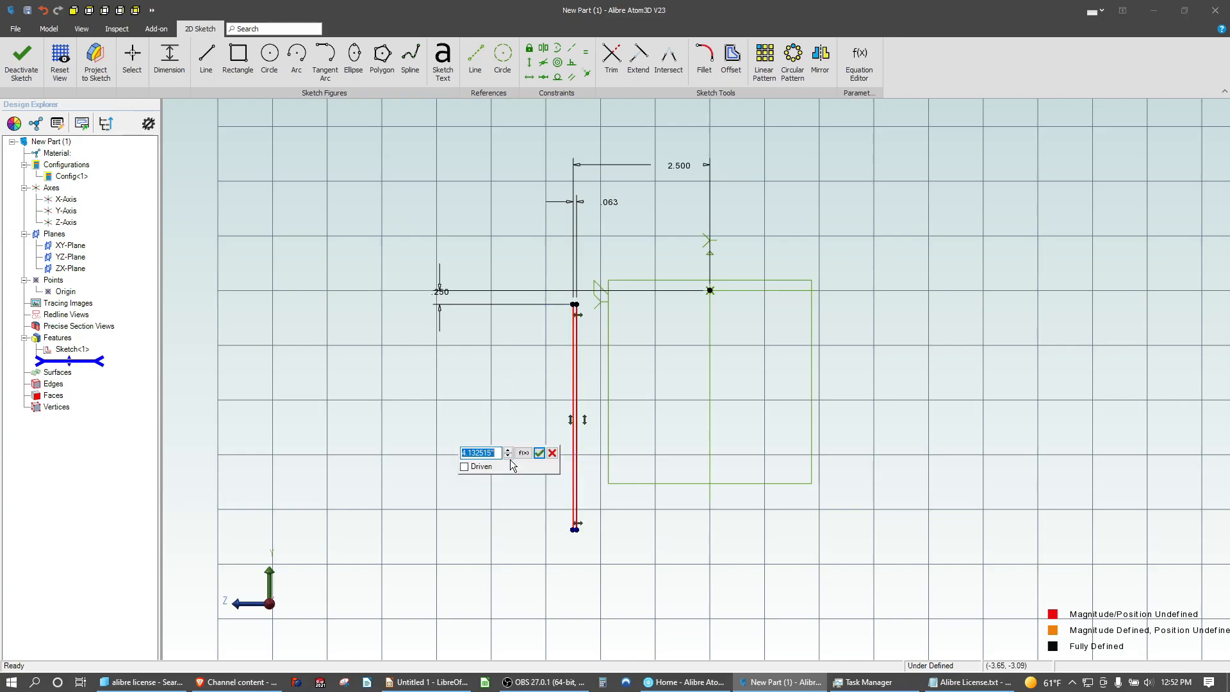
type("3")
key("Return")
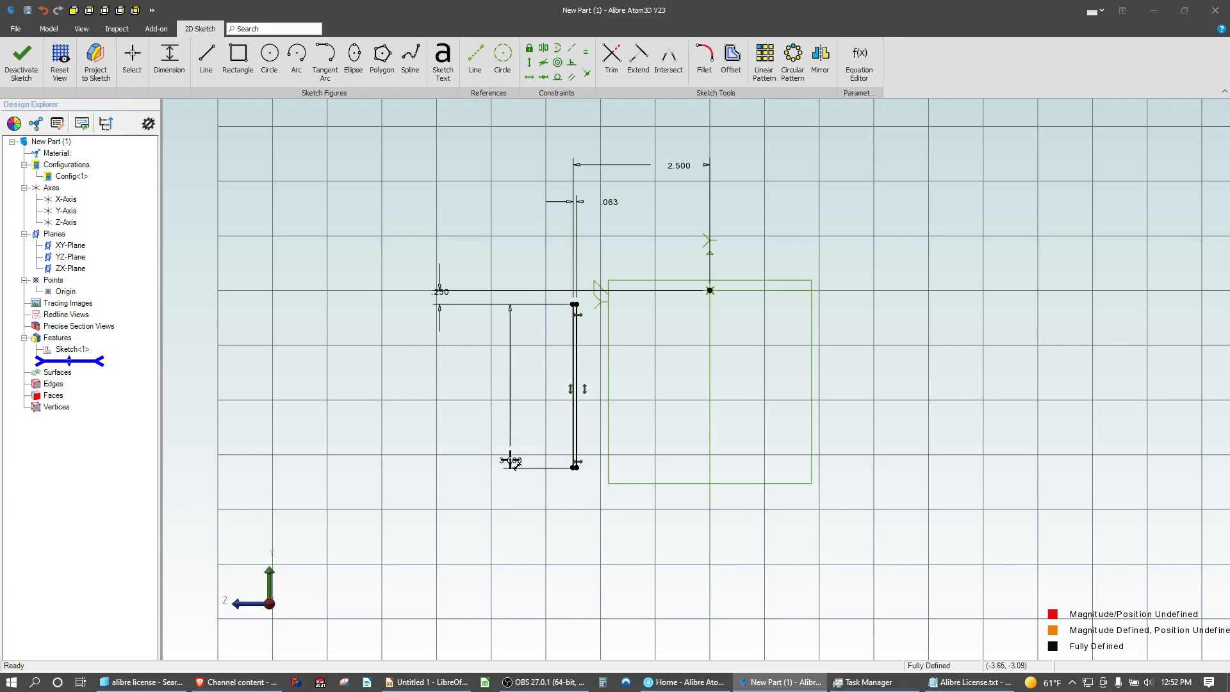
left_click(21, 61)
Set up a loft boss from the curved blade profile to the narrow rectangle with Minimize twist turned off
mouse_move(544, 435)
middle_mouse_down()
mouse_move(583, 434)
mouse_move(587, 379)
mouse_move(555, 390)
mouse_move(571, 374)
mouse_move(578, 397)
middle_mouse_up()
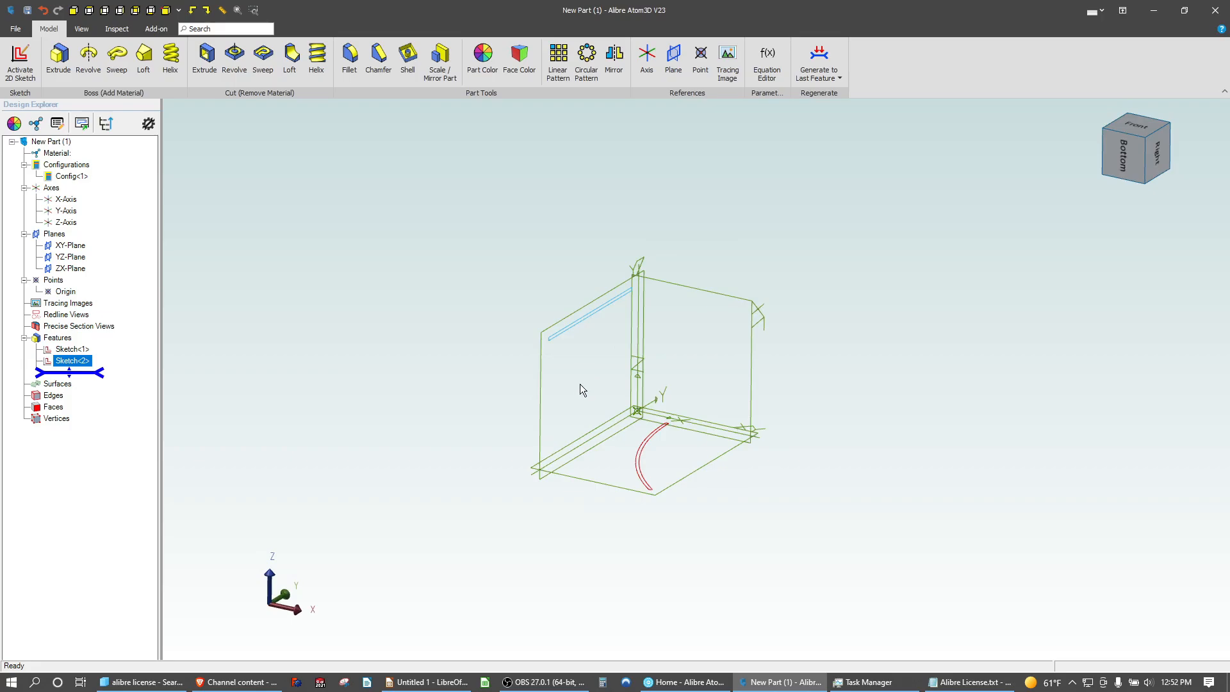
scroll(579, 383, "up", 3)
left_click(809, 330)
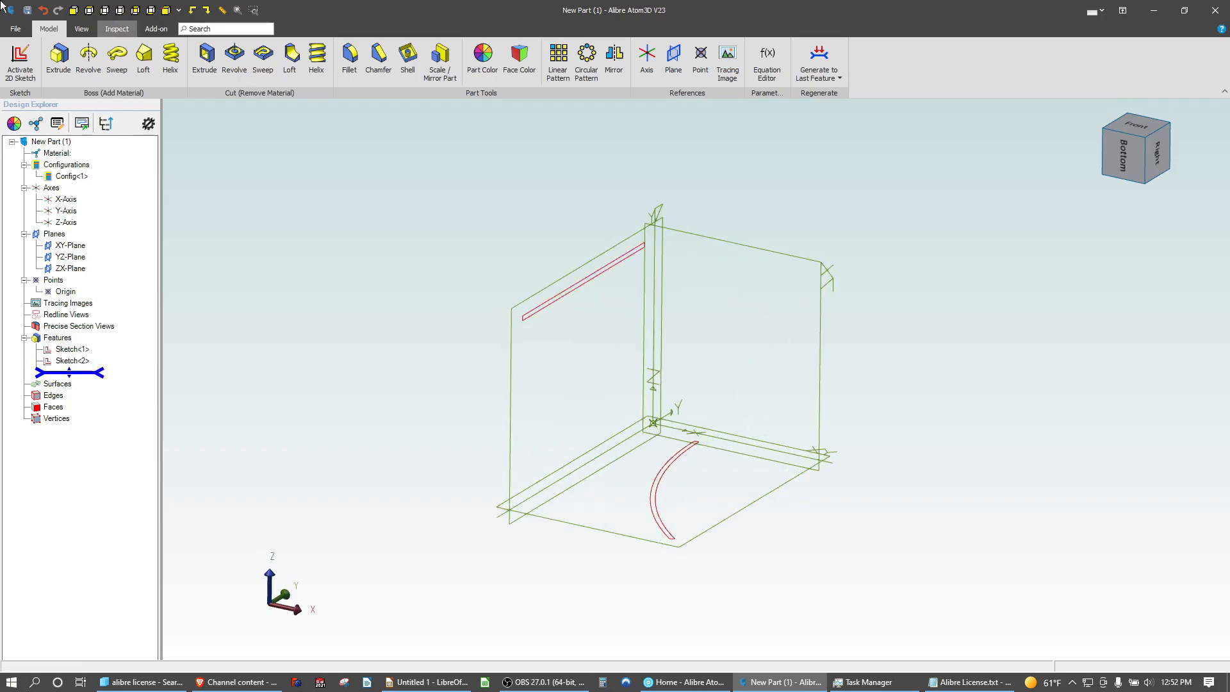
left_click(143, 57)
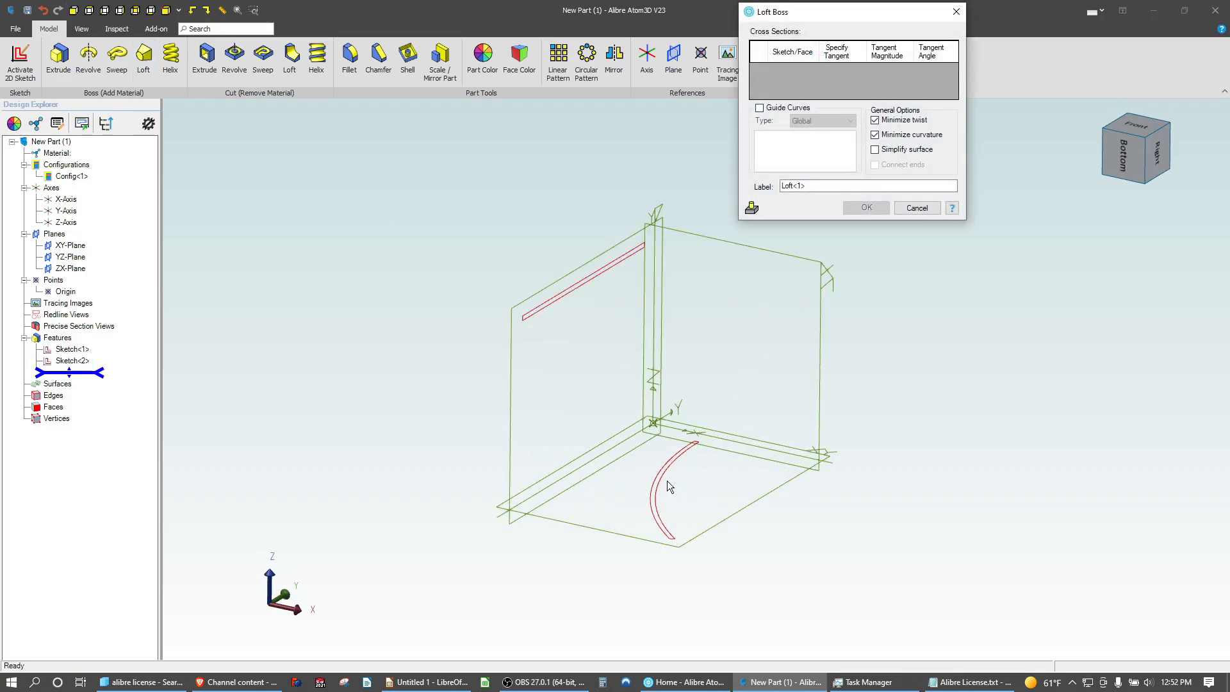
left_click(665, 481)
left_click(577, 291)
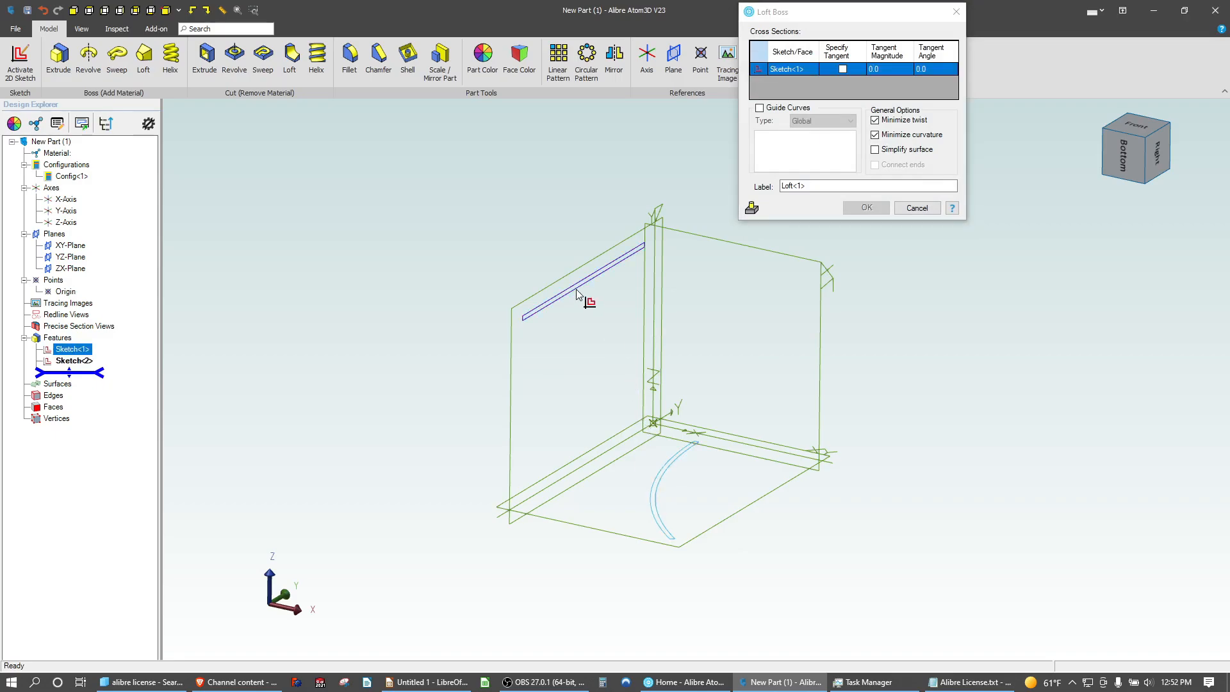
middle_click_drag(608, 481, 576, 500)
left_click(875, 120)
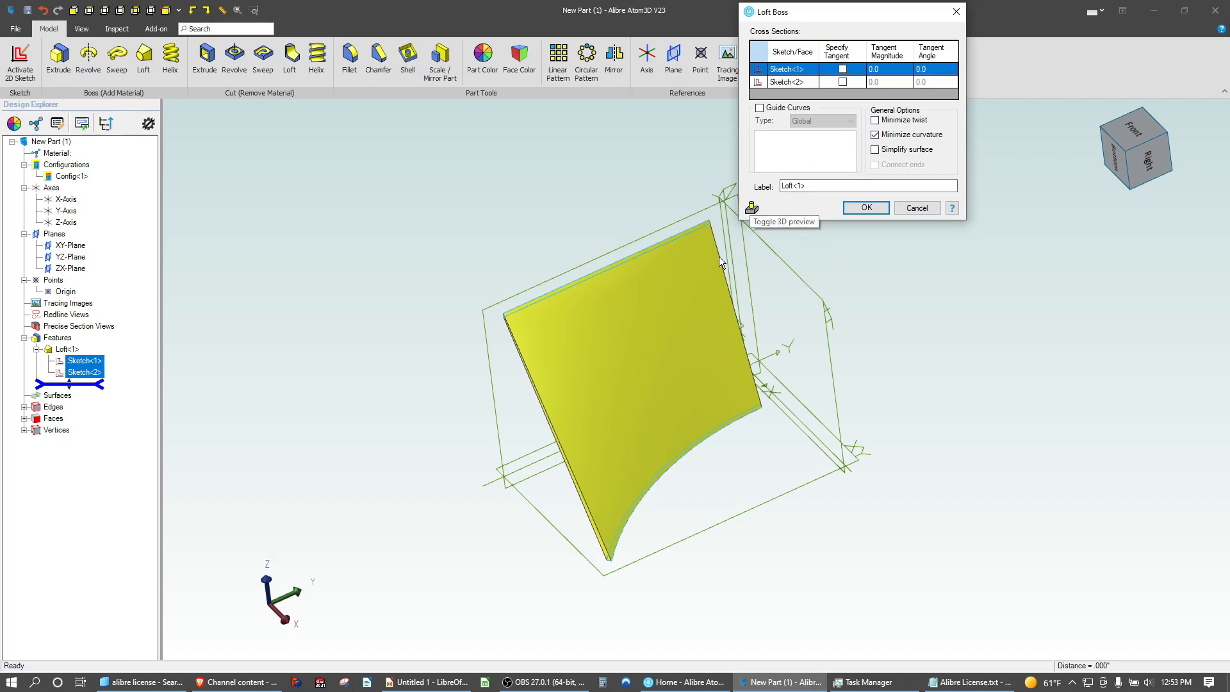
middle_click_drag(719, 257, 709, 317)
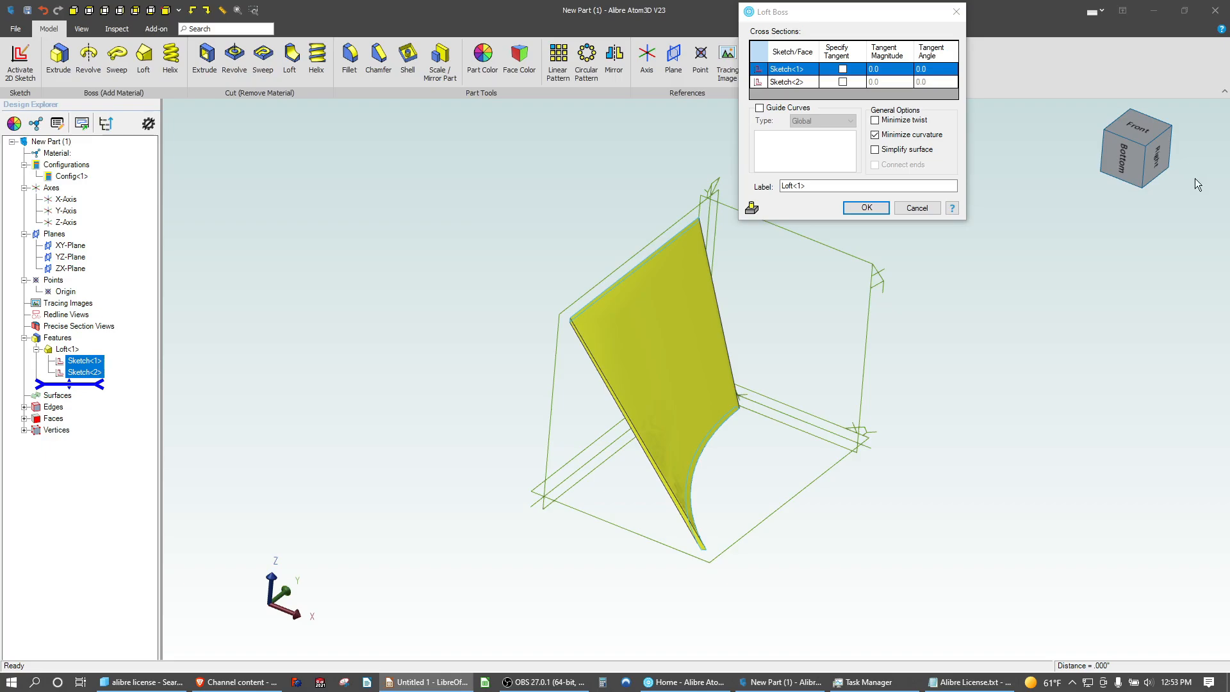
Try the loft's Minimize twist and Simplify surface options, leaving both of them and Minimize curvature turned off
left_click(876, 120)
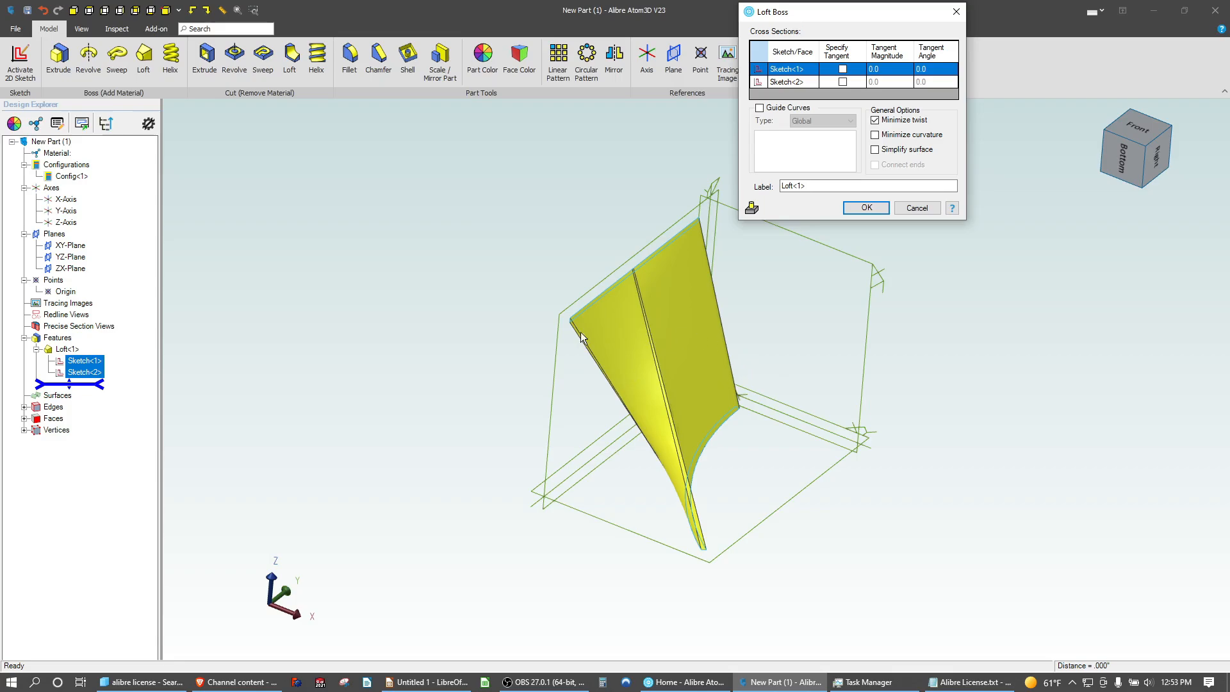
left_click(875, 121)
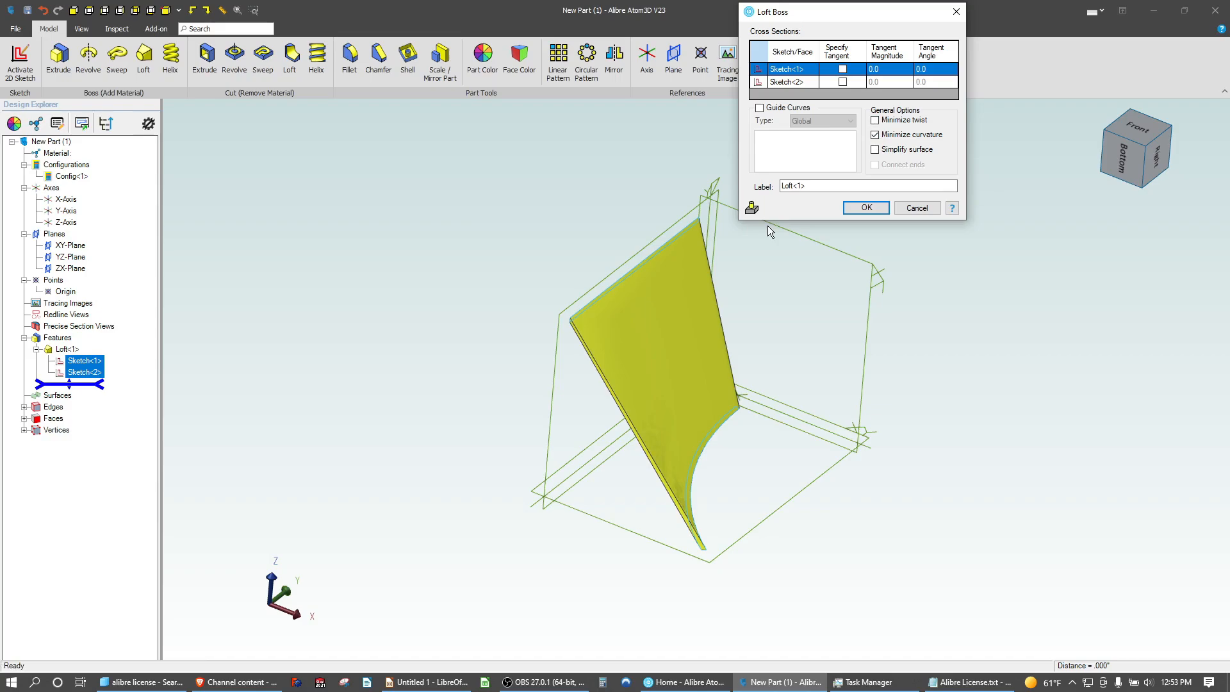
left_click(875, 150)
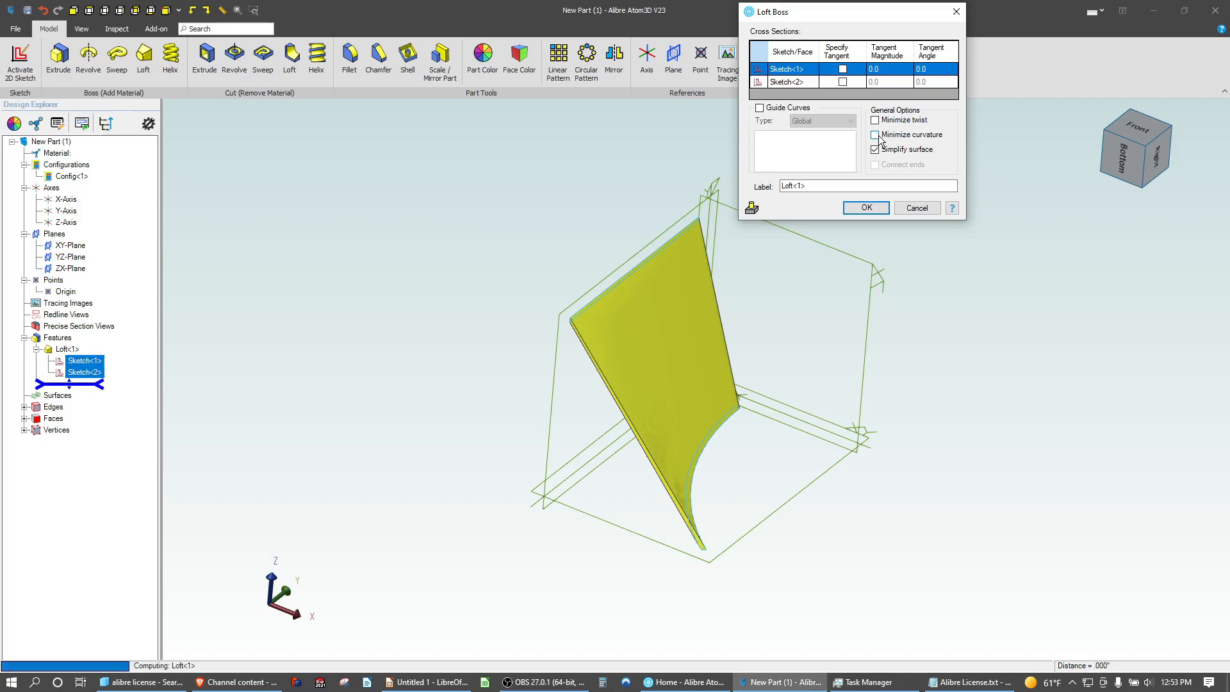
left_click(875, 135)
left_click(876, 121)
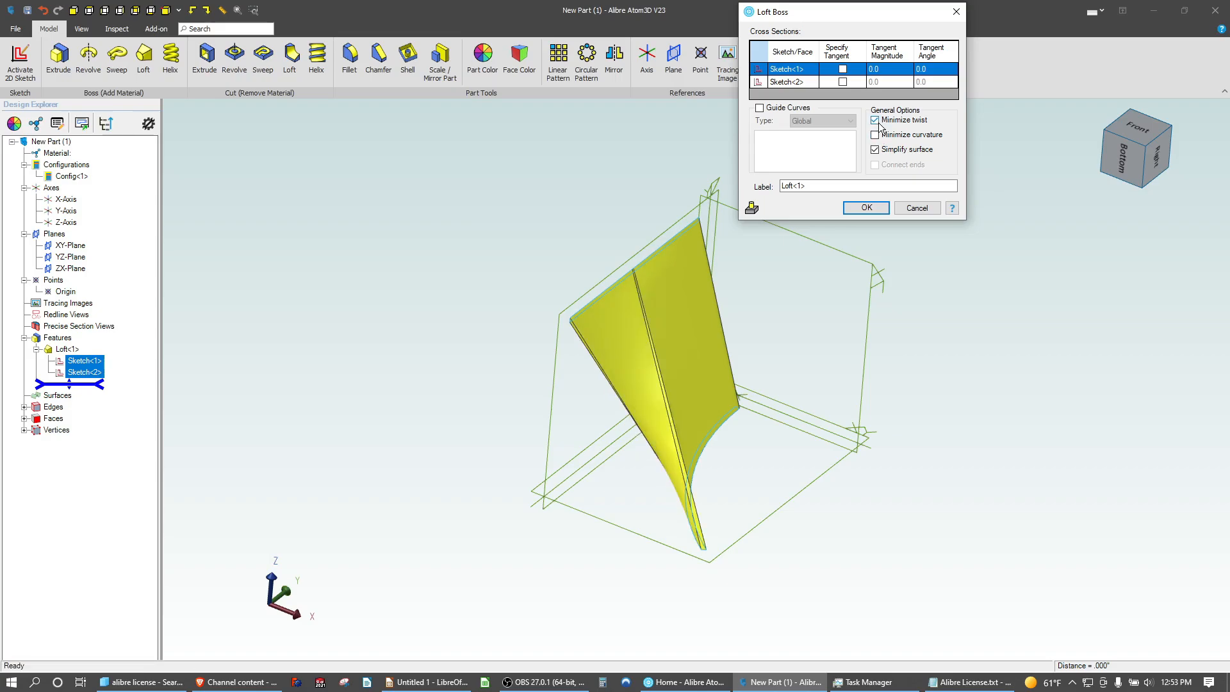
left_click(876, 121)
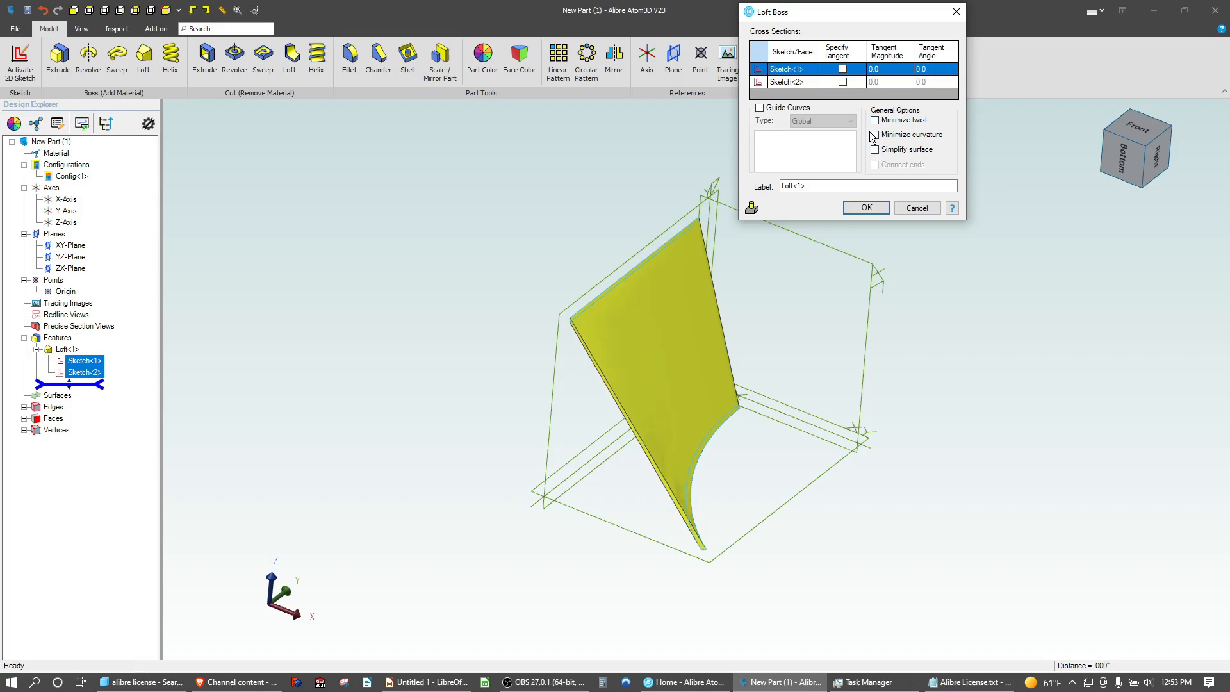
Specify tangency for the loft's first cross section, Sketch<1>, with a tangent magnitude of 0.5
left_click(843, 69)
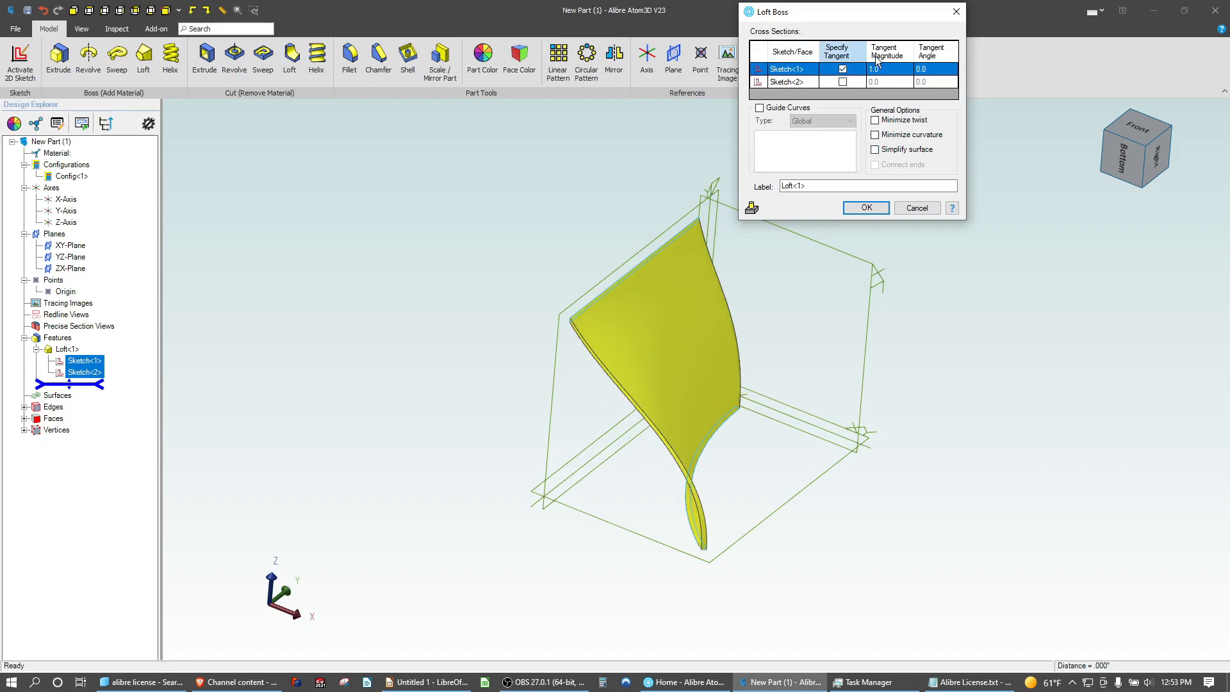
left_click(888, 67)
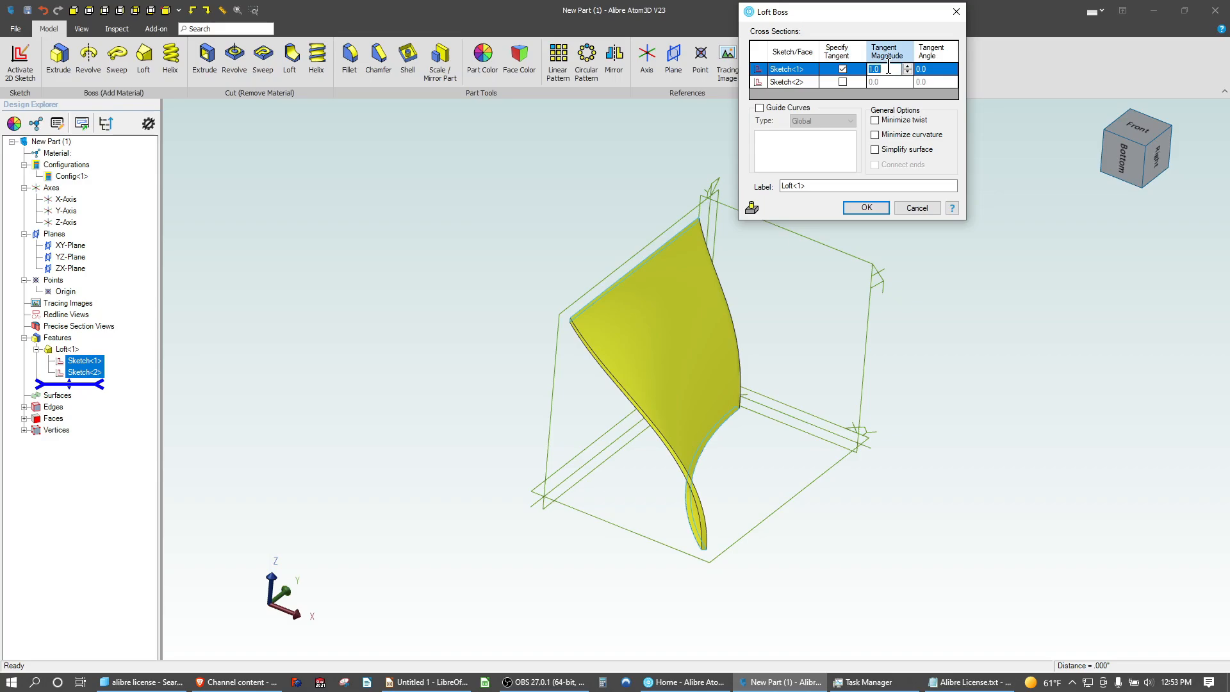
key("Tab")
key("Tab")
key("Tab")
key("Tab")
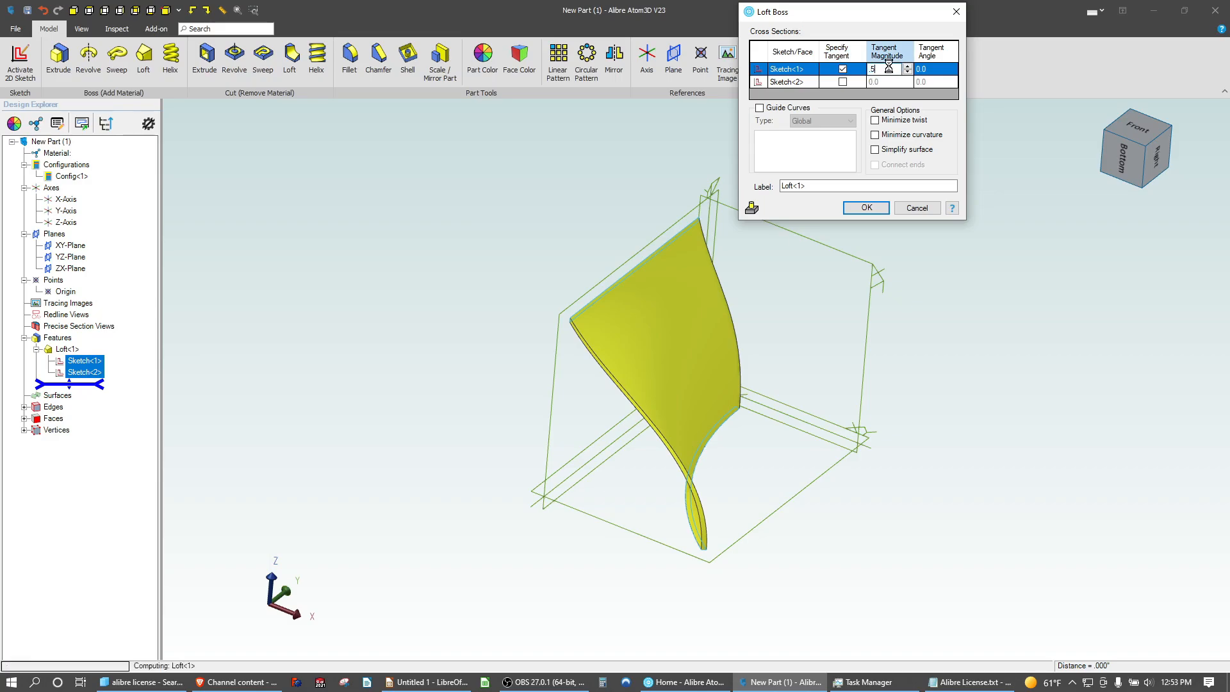
key("Tab")
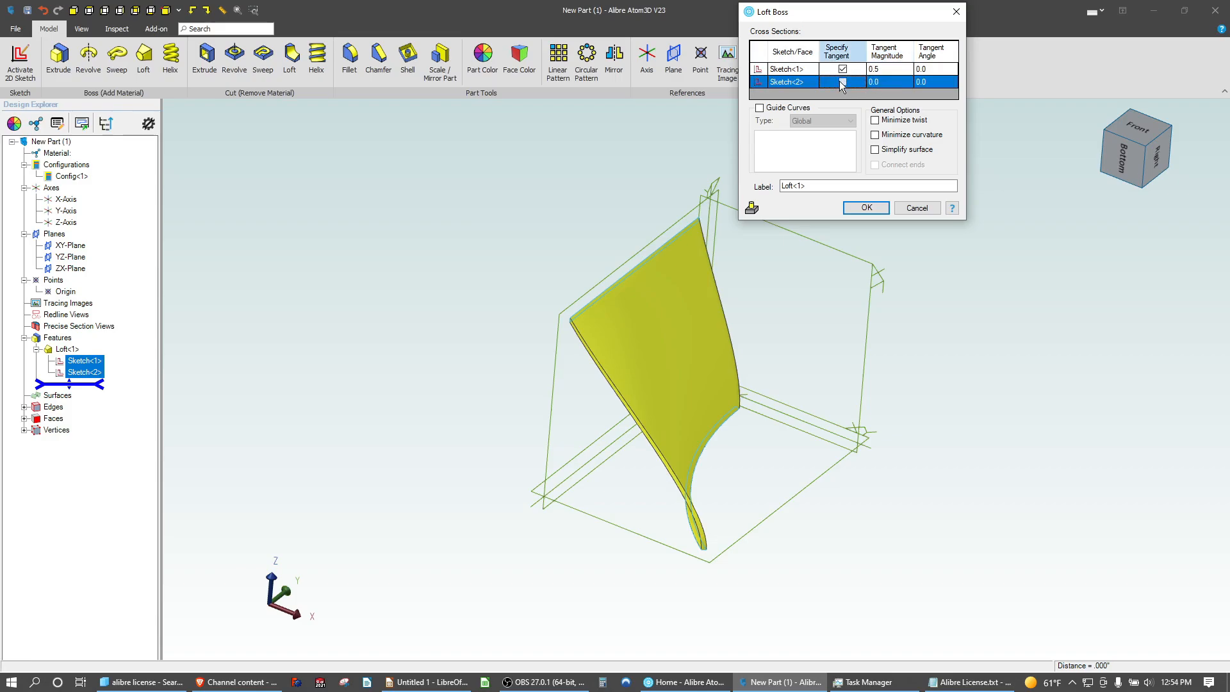
Specify tangency for Sketch<2> with magnitude 0.5 and angle 0, and create the loft
left_click(886, 81)
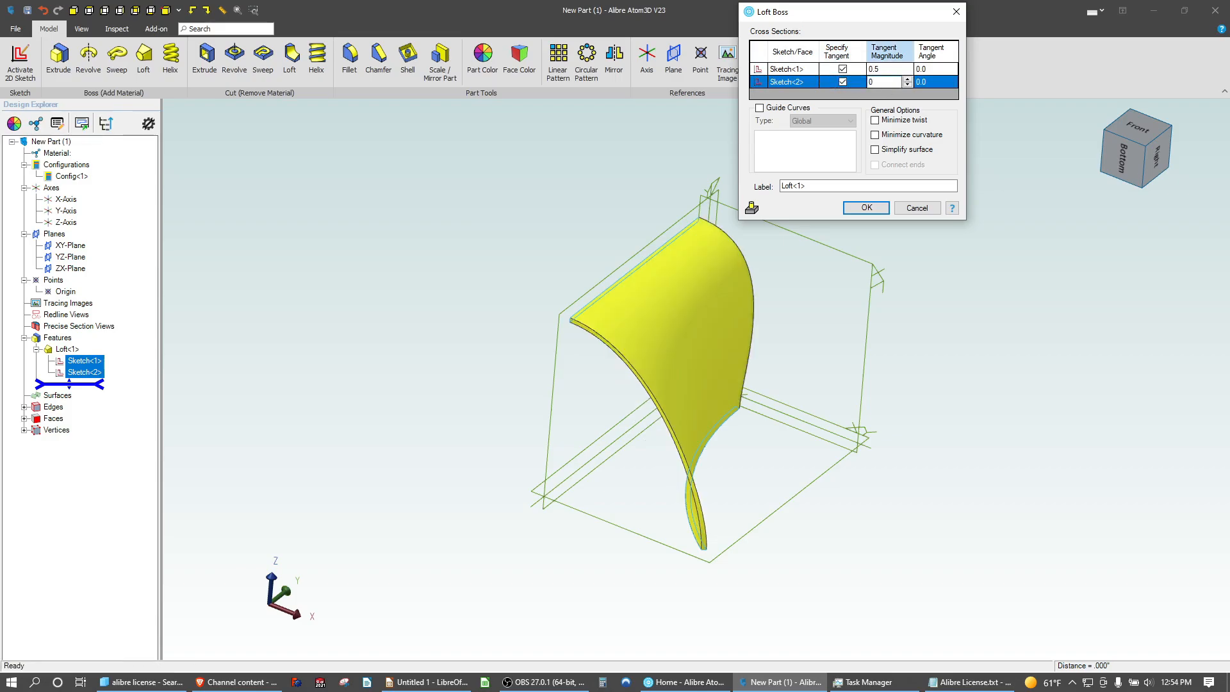
key("Tab")
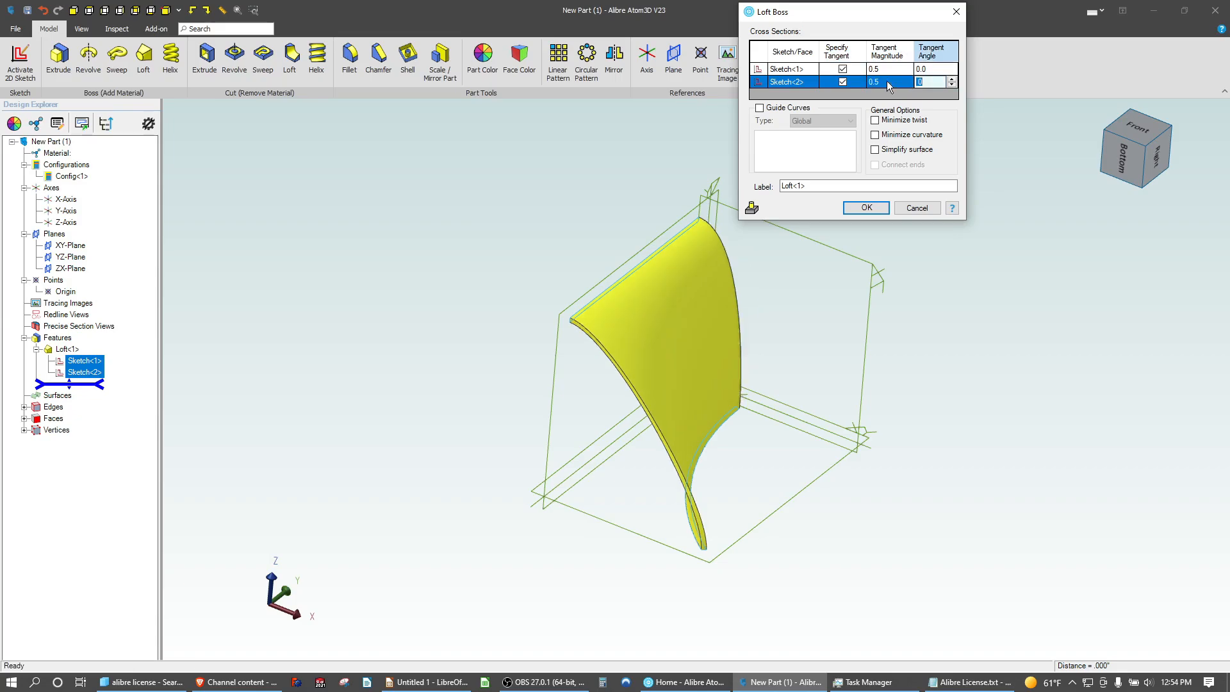
type("0")
mouse_move(540, 440)
middle_mouse_down()
mouse_move(590, 422)
mouse_move(549, 435)
middle_mouse_up()
left_click(866, 208)
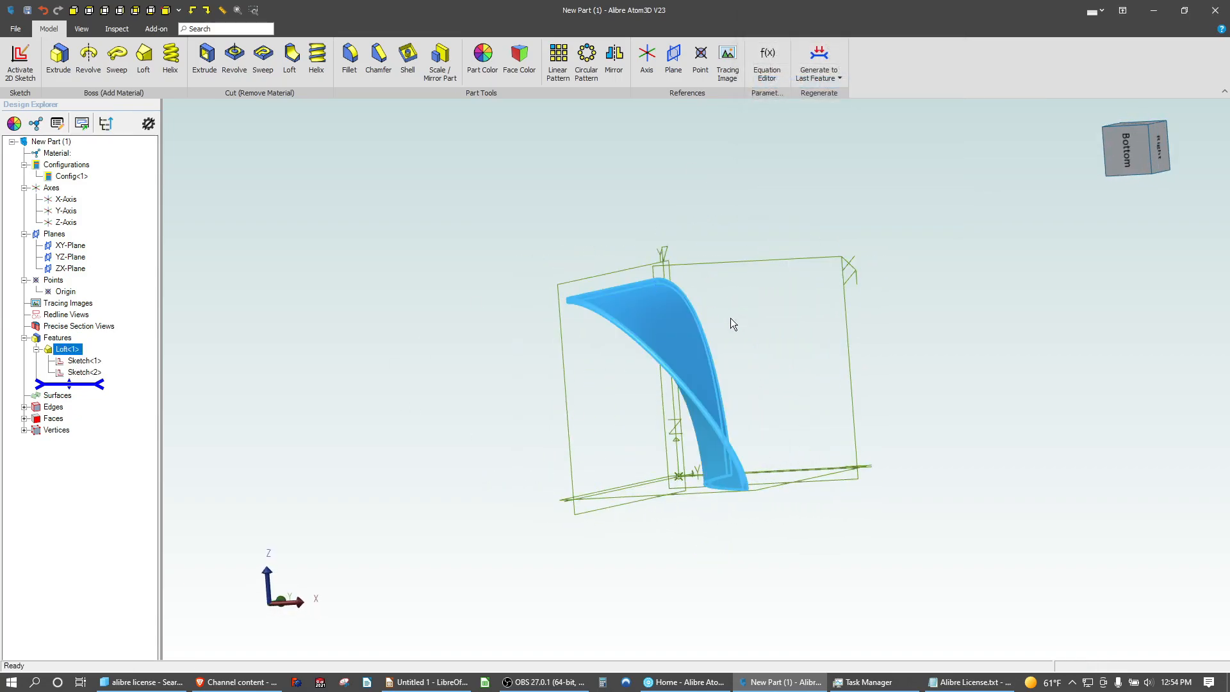
Start a 2D sketch on the ZX plane and reset the sketch view so Z points up
middle_click_drag(787, 379, 769, 397)
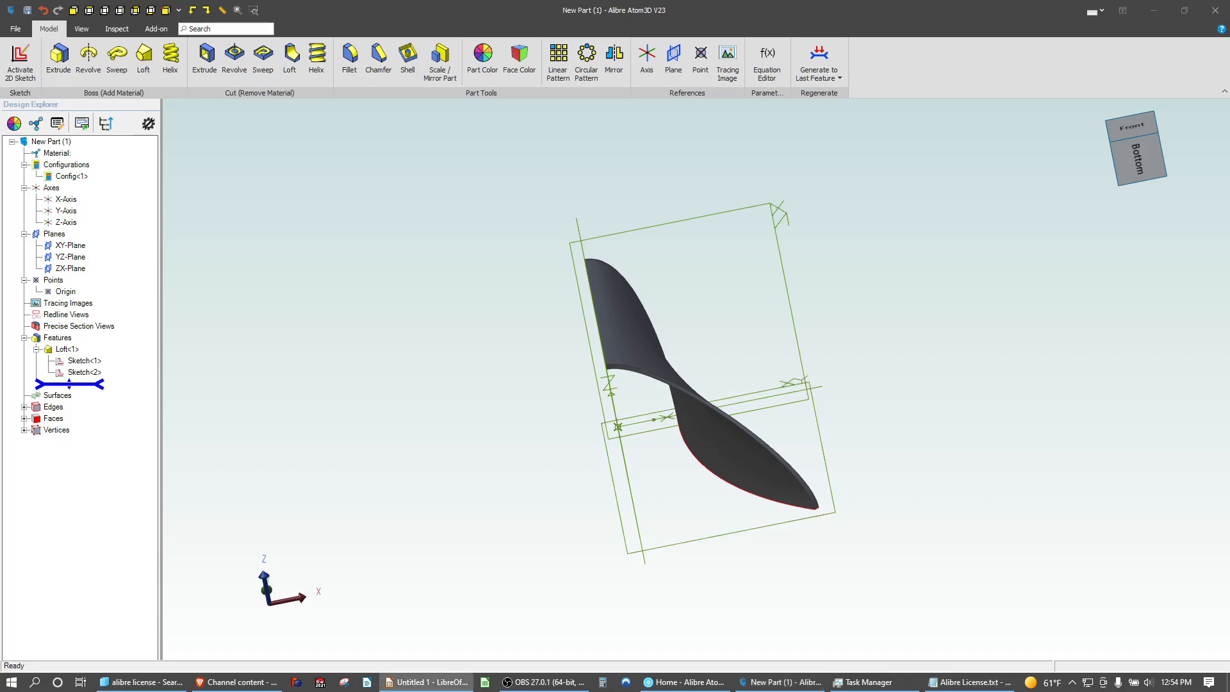
left_click(666, 231)
left_click(19, 45)
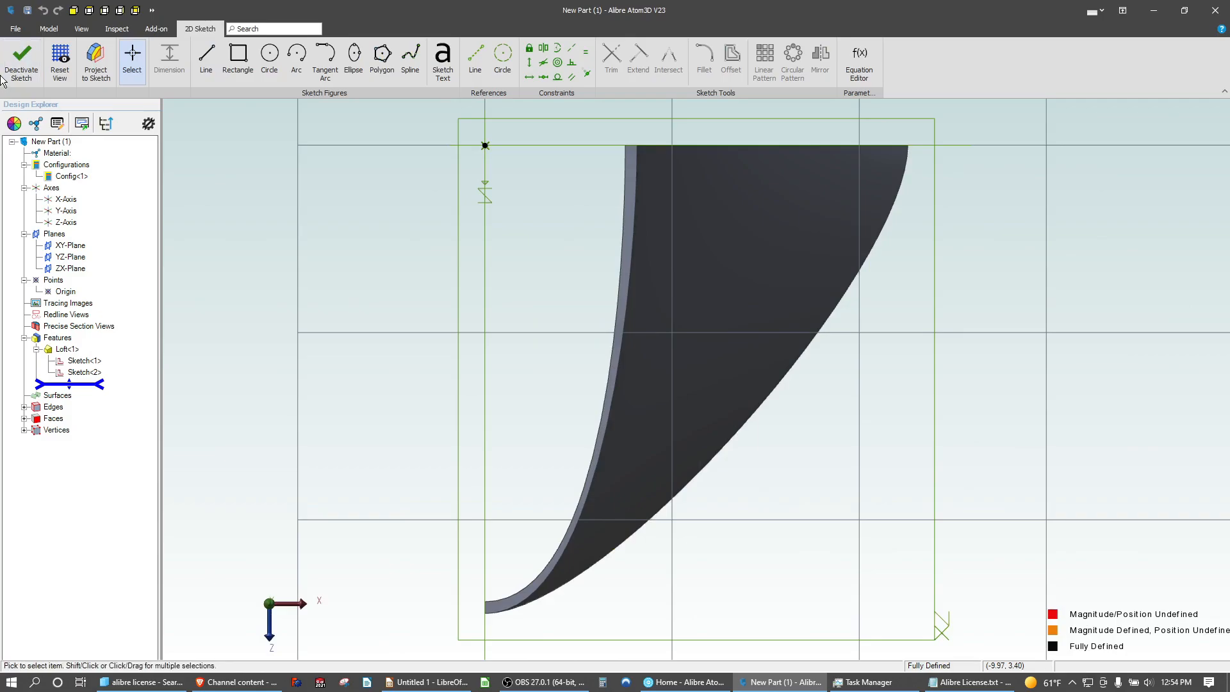
left_click(60, 73)
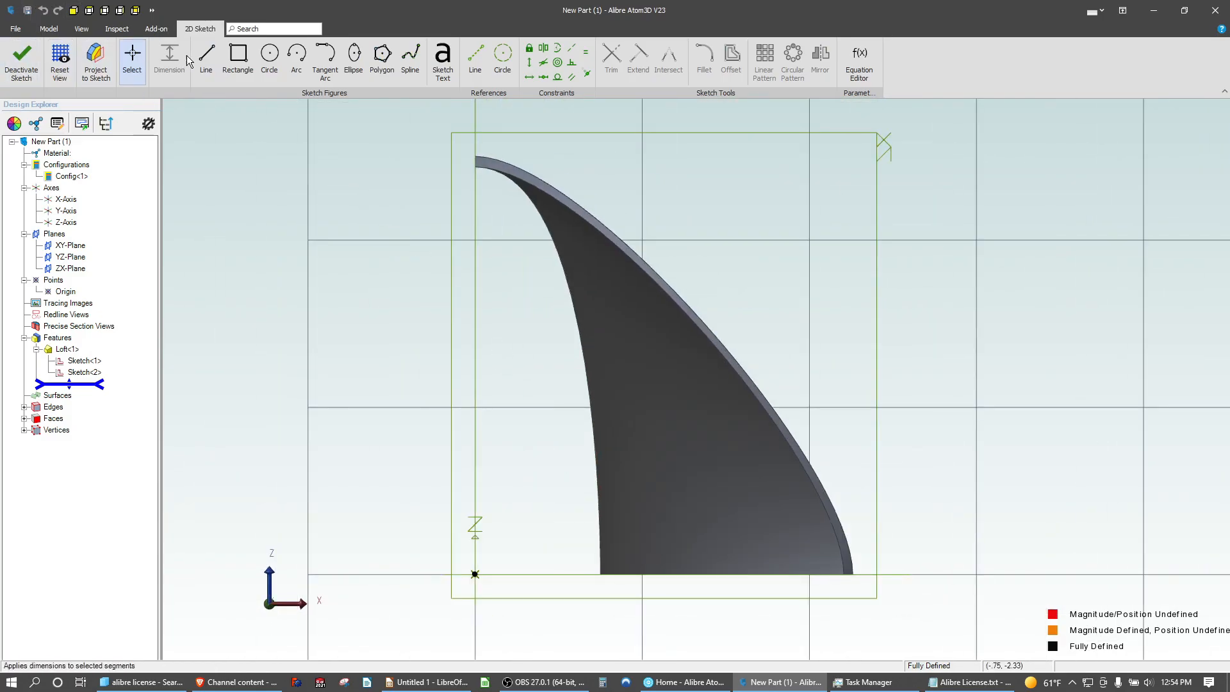
Sketch a vertical line about 2.75 in up from the origin and a short horizontal line outward from its upper end
left_click(206, 61)
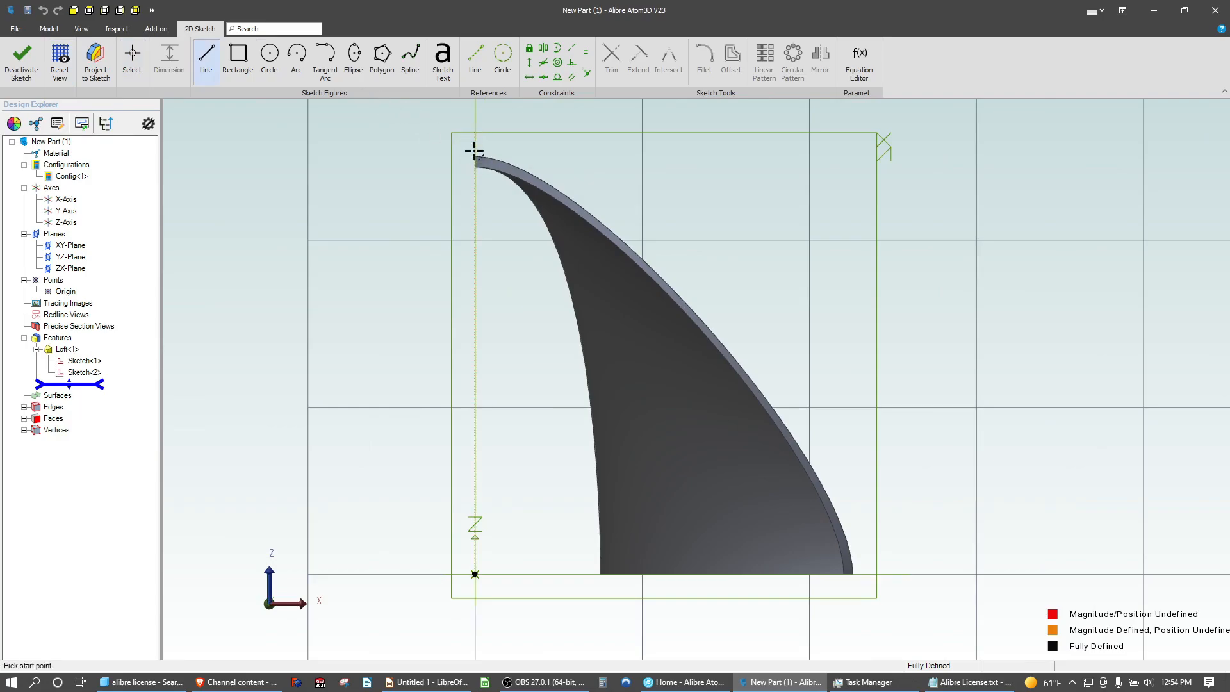
left_click(475, 575)
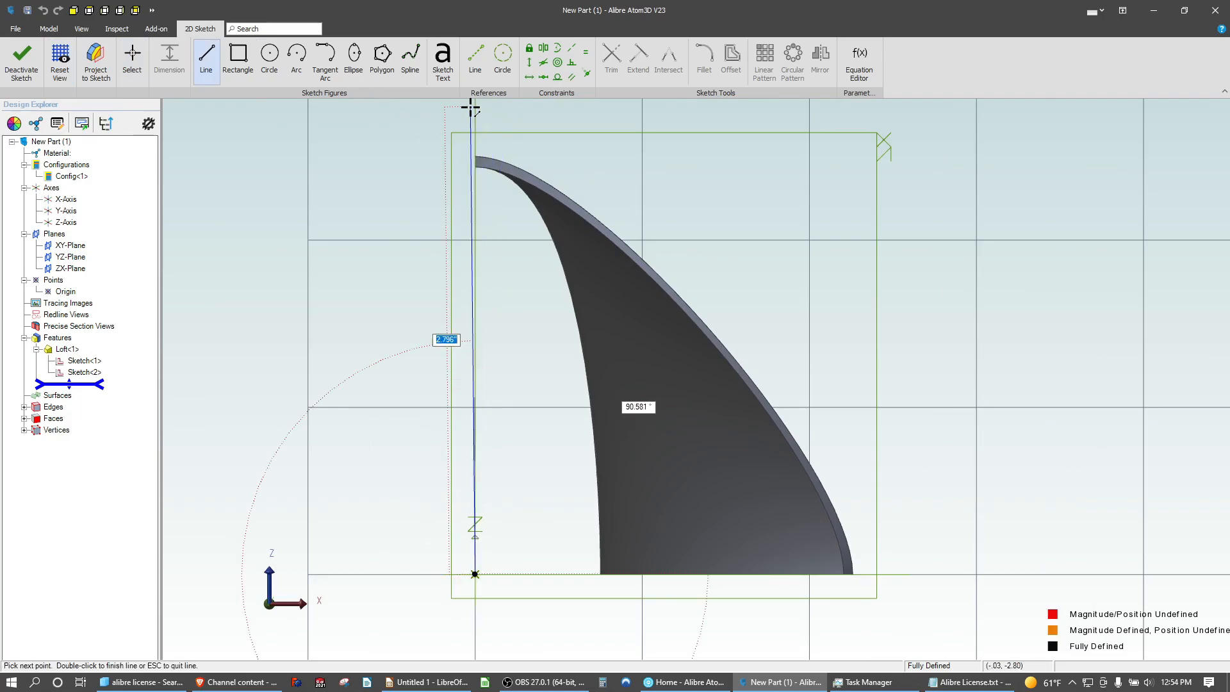
left_click(474, 115)
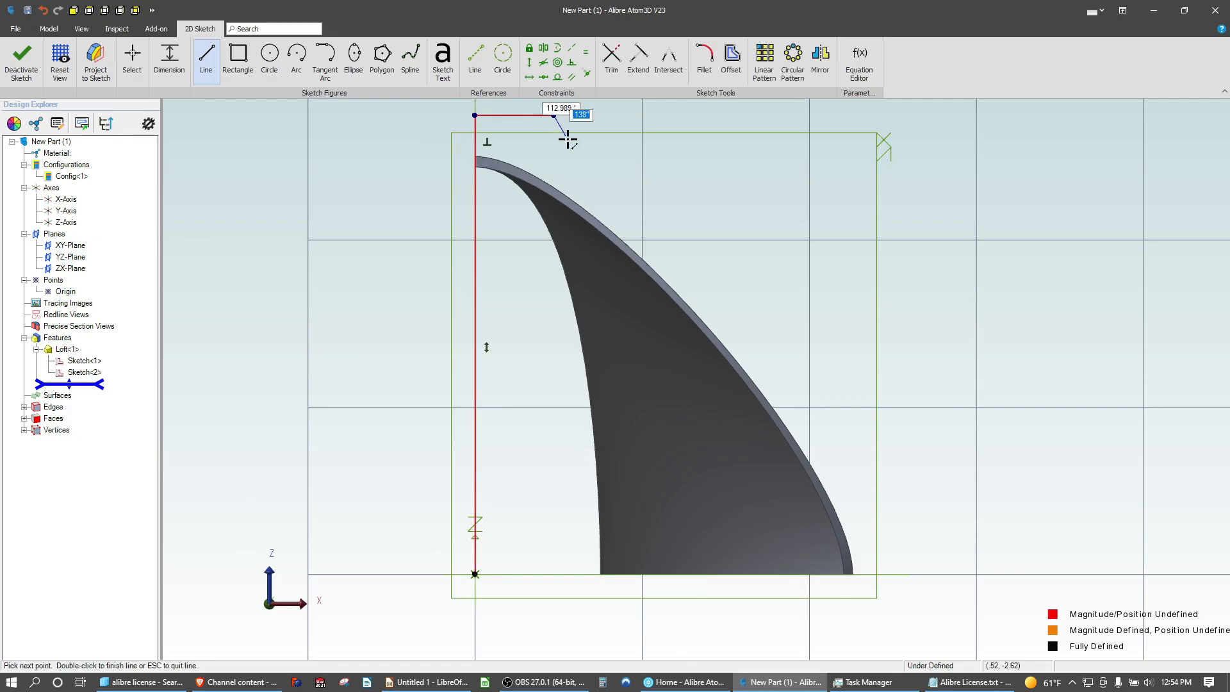
left_click(553, 116)
key("Escape")
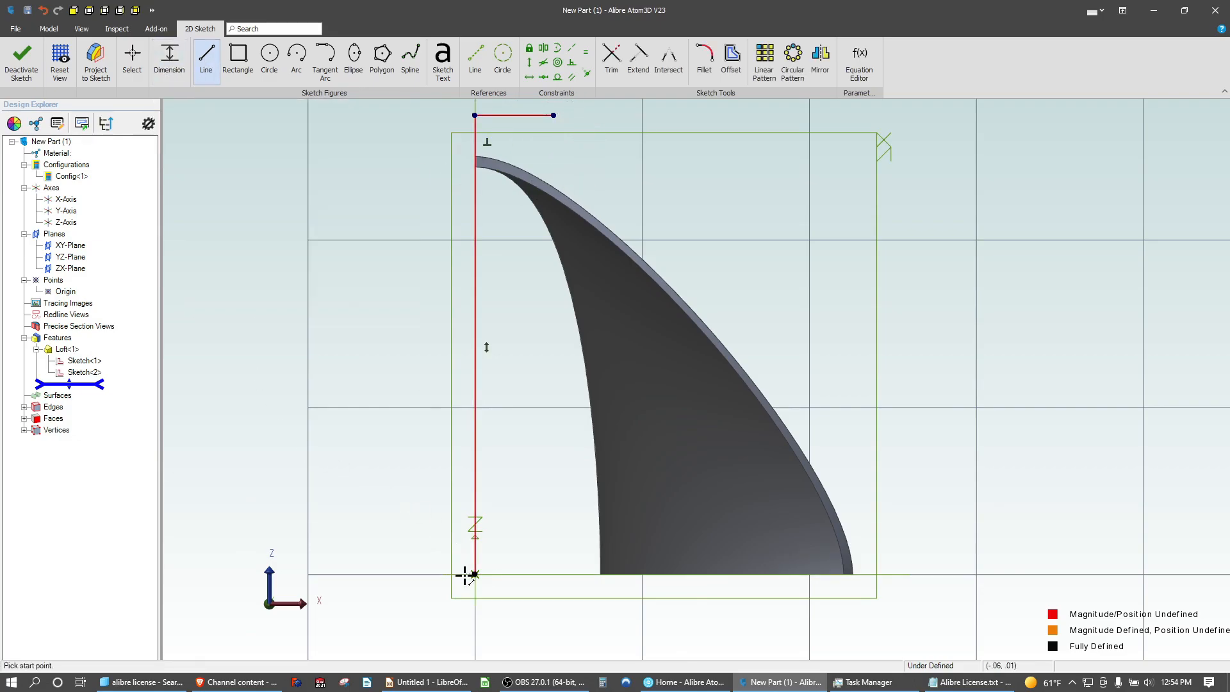
Sketch connected lines from the origin about 0.45 in down, about 2.9 in horizontally outward, and back up to the origin's level
left_click(475, 574)
left_click(475, 649)
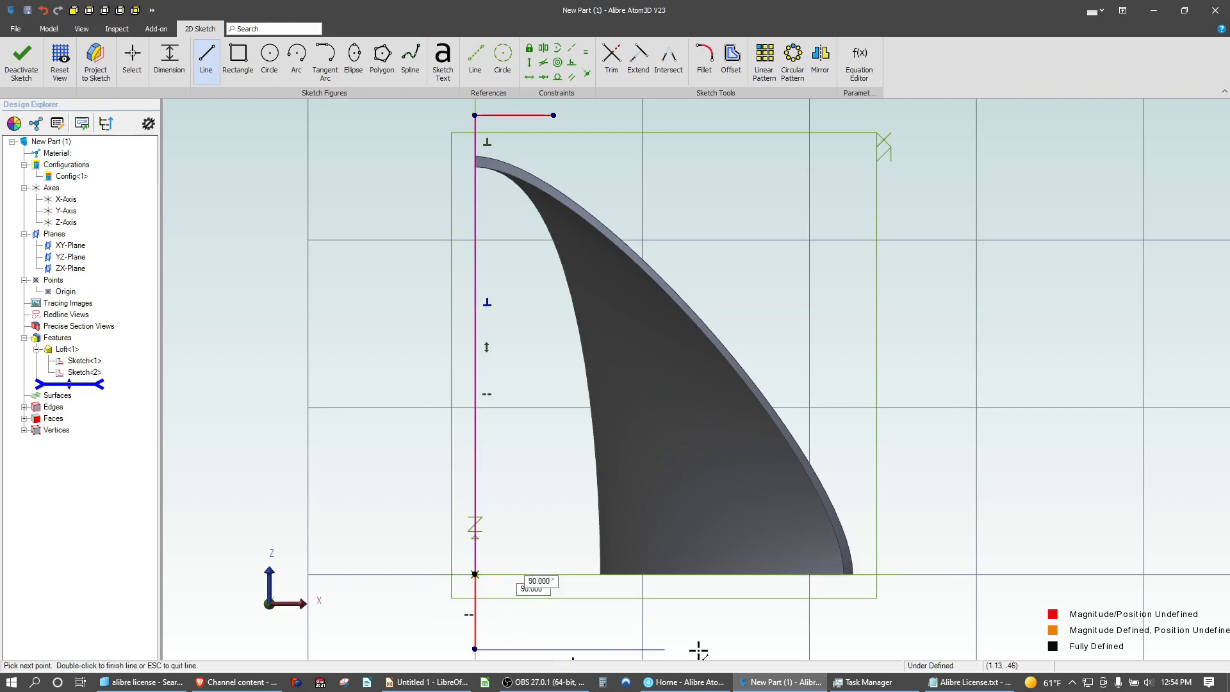
left_click(966, 649)
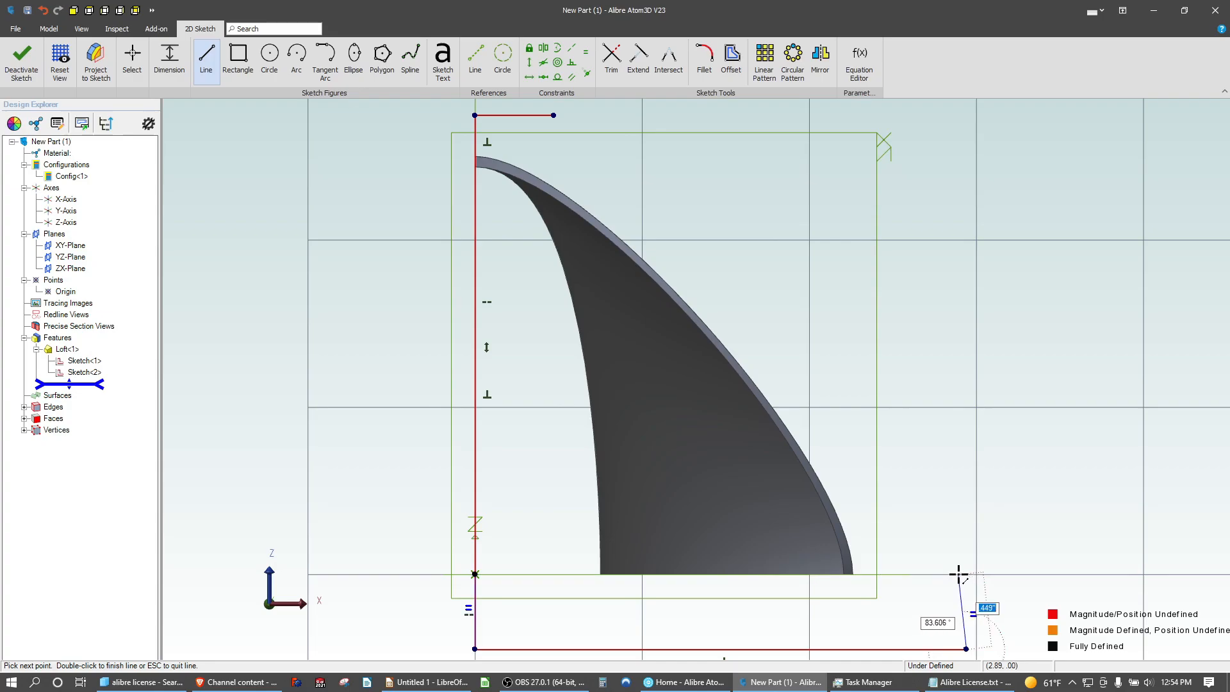
left_click(965, 575)
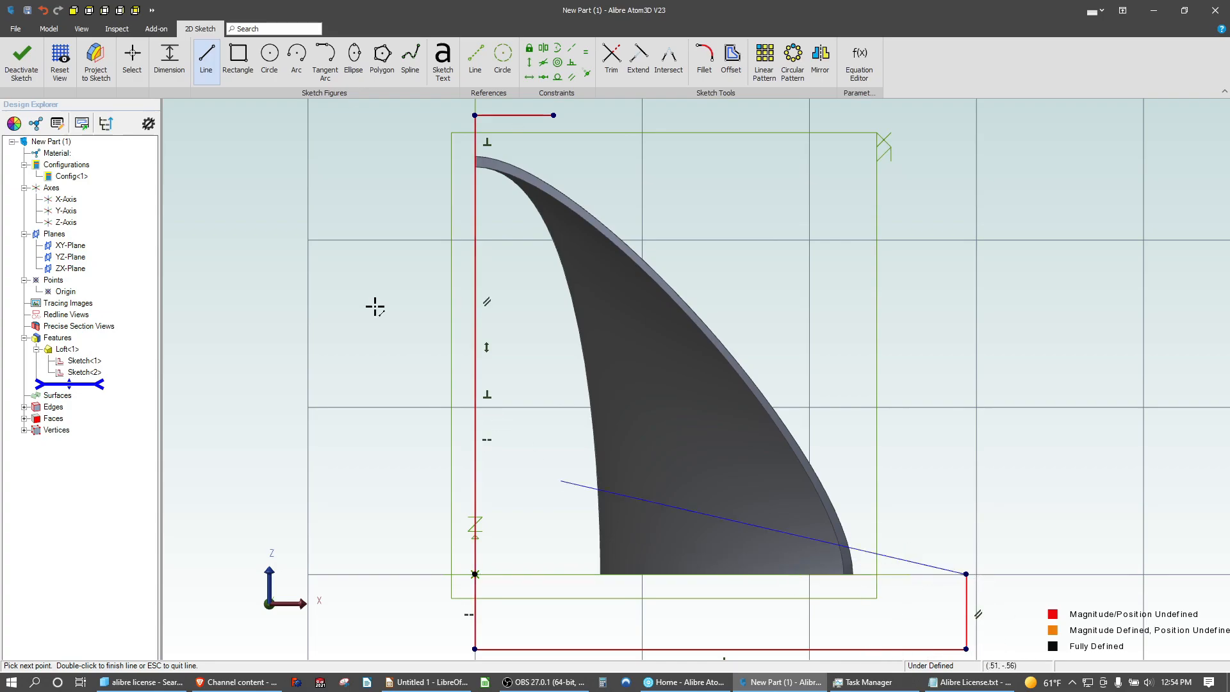
key("Escape")
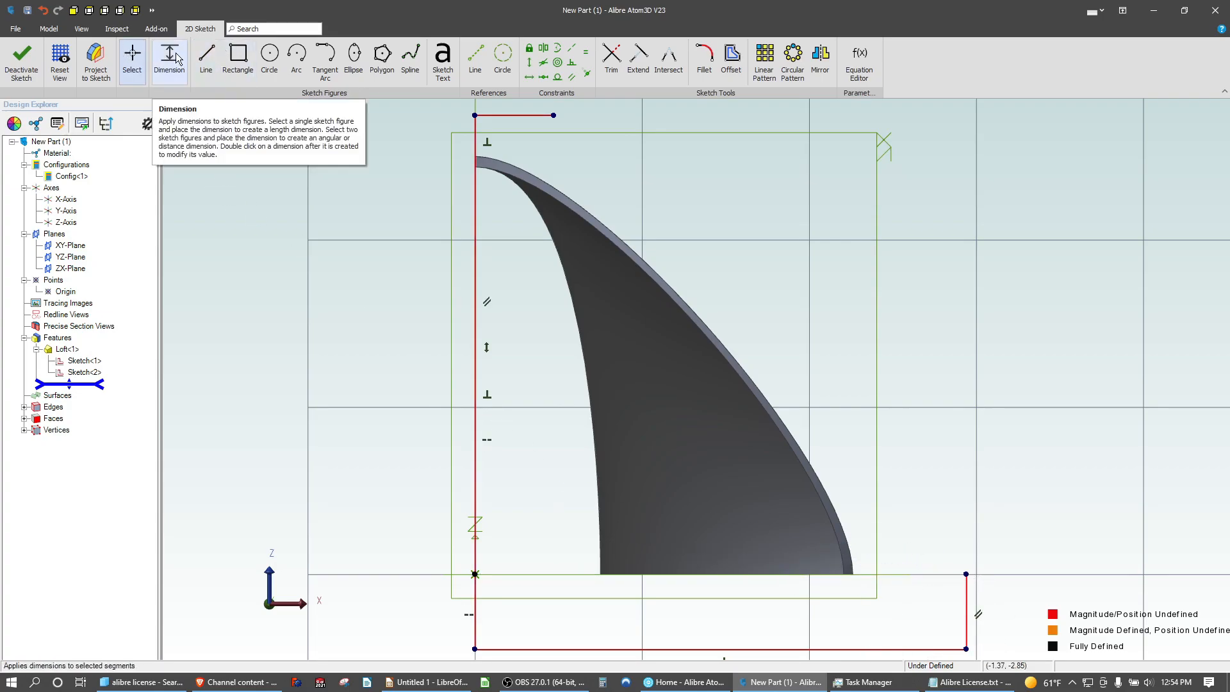
Dimension the upper horizontal line to 0.5 in
left_click(532, 115)
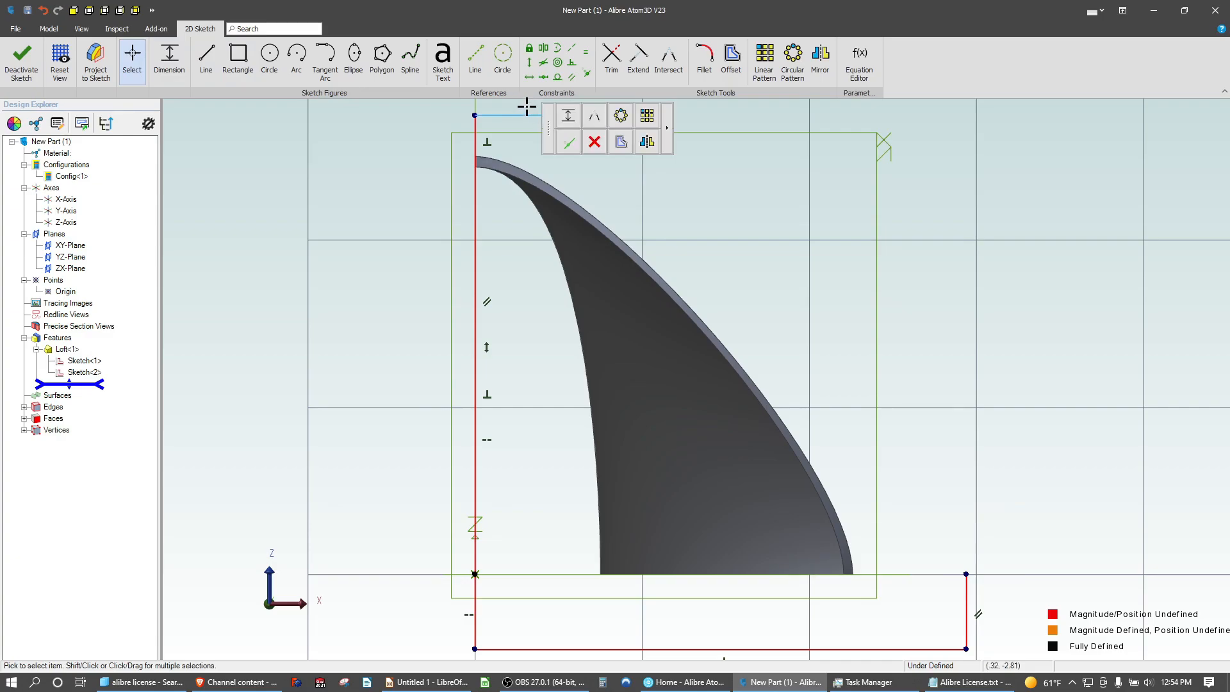
left_click(568, 116)
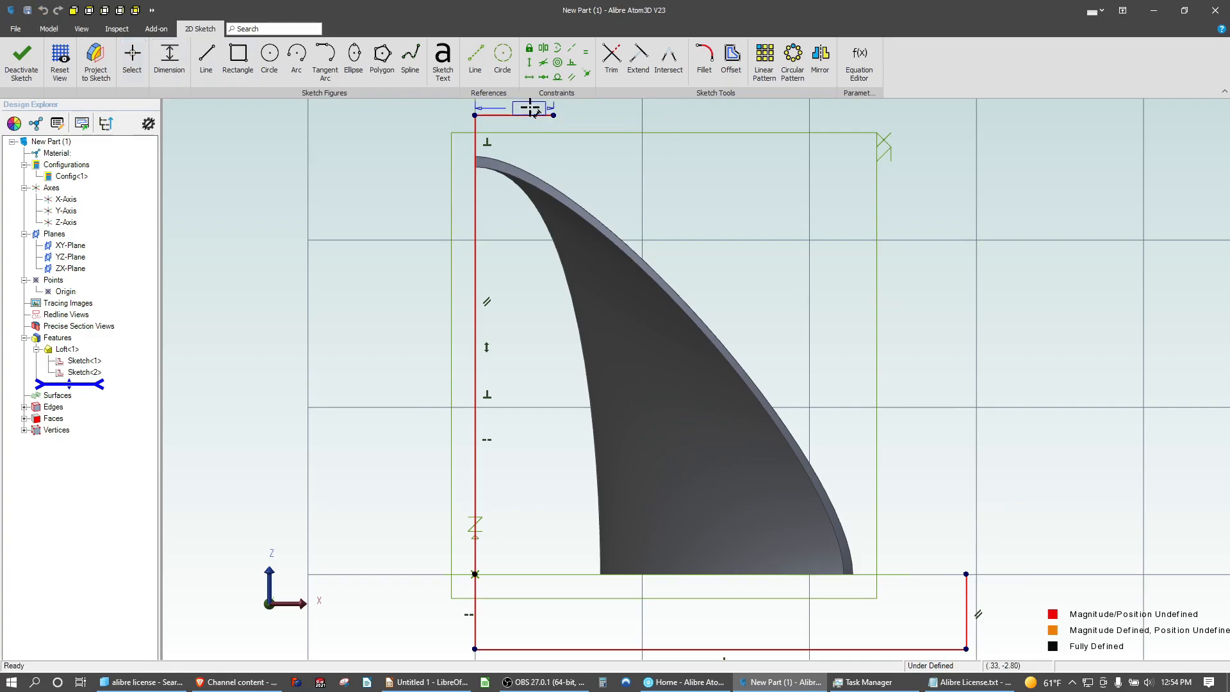
left_click(521, 110)
type(".5")
key("Return")
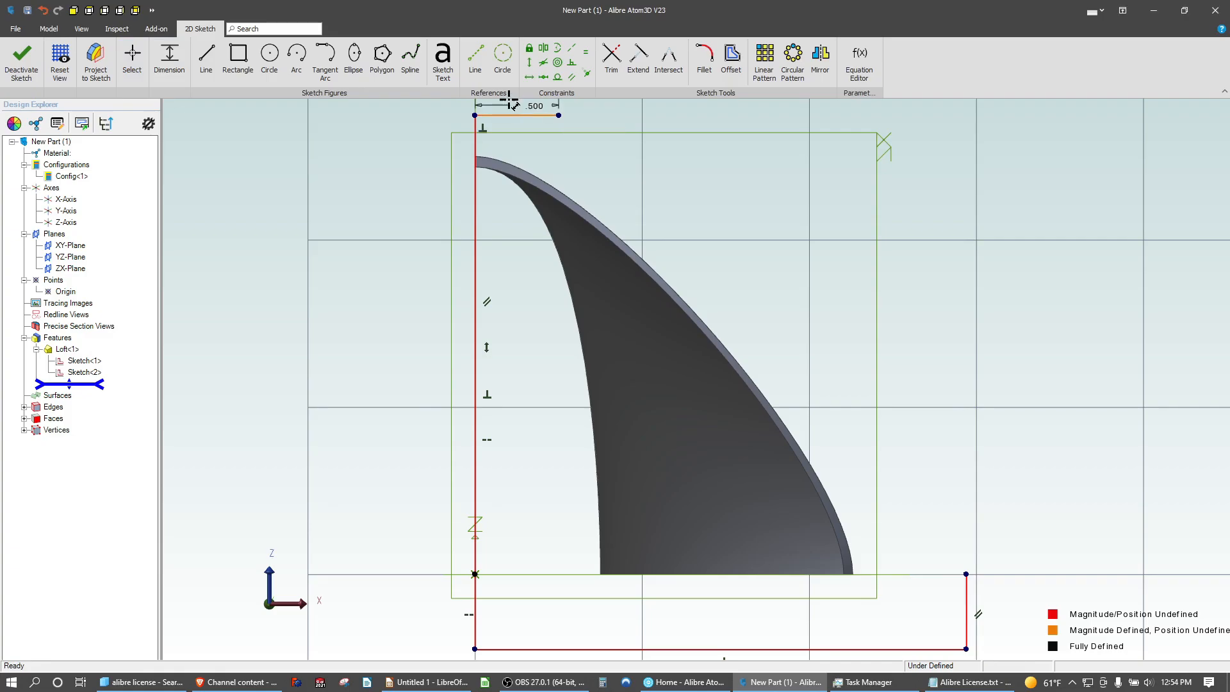
Dimension the short vertical line below the origin to 0.0625 in
scroll(510, 95, "down", 1)
left_click(488, 525)
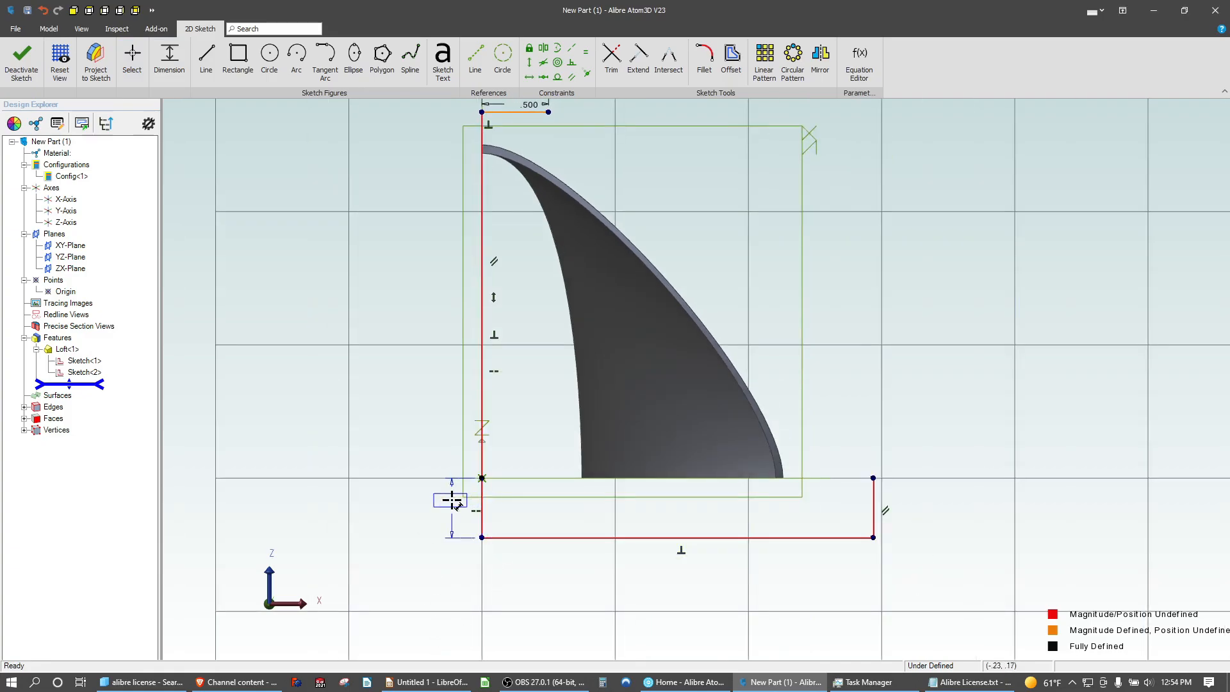
left_click(454, 505)
type(".0625")
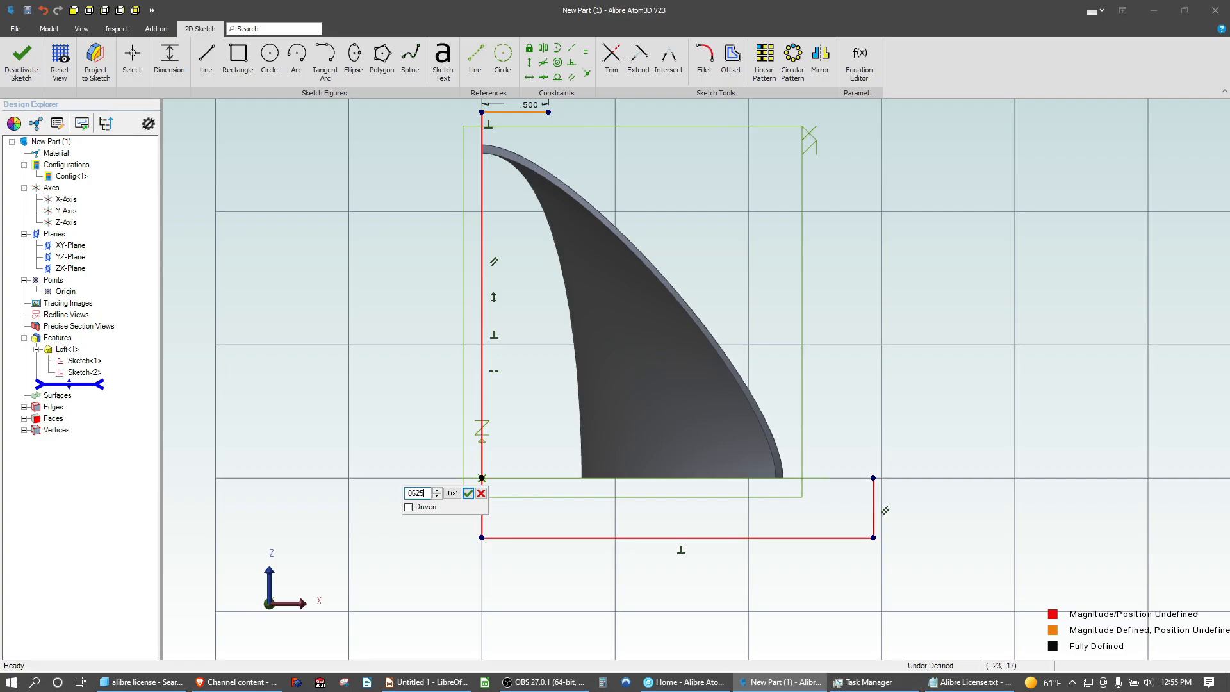
key("Return")
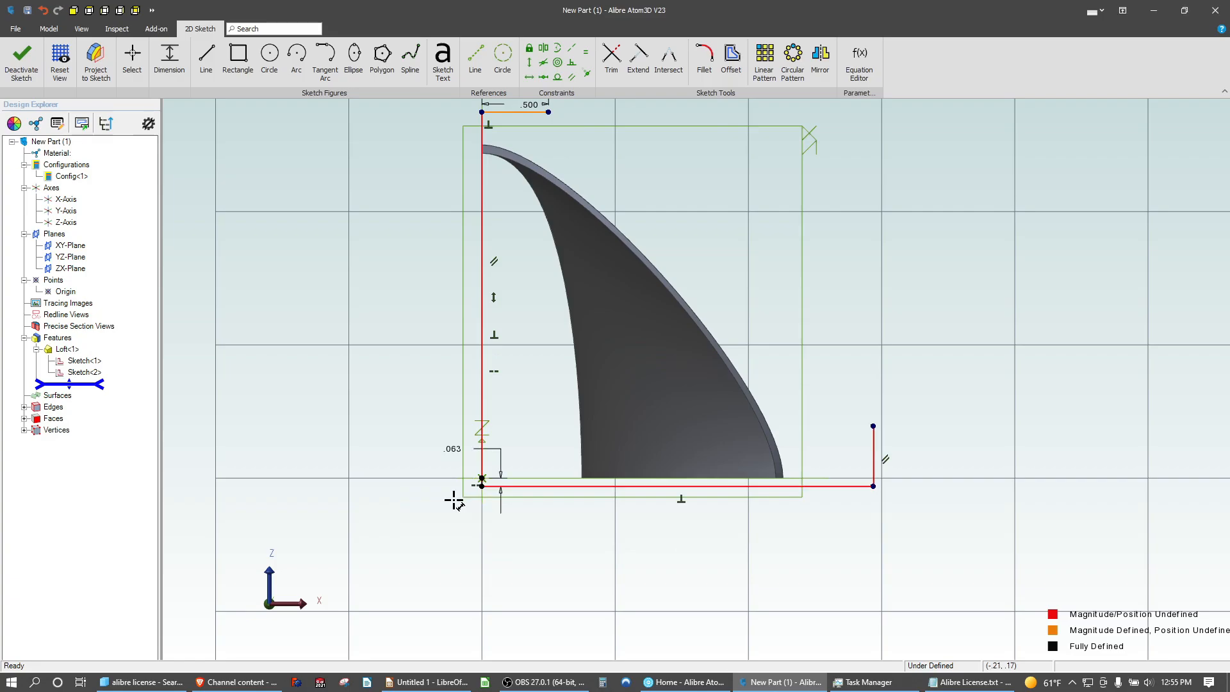
Dimension the profile's long bottom line to 4 in
left_click(607, 485)
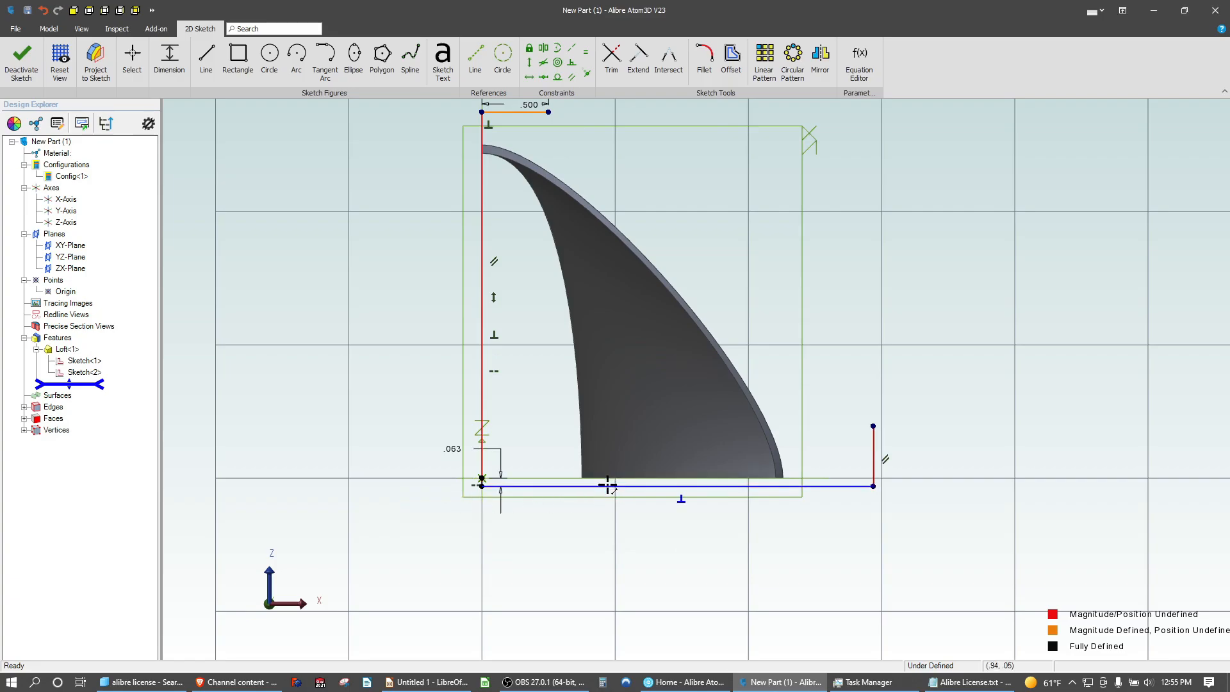
left_click(622, 532)
type("4")
key("Return")
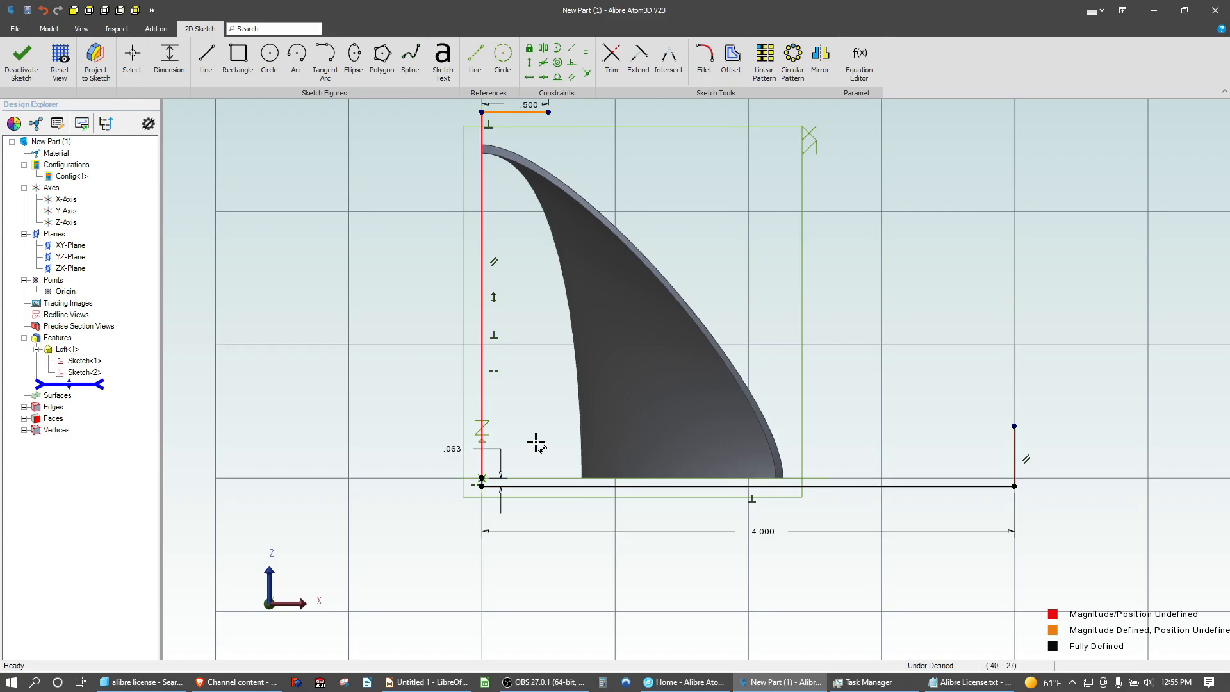
key("Escape")
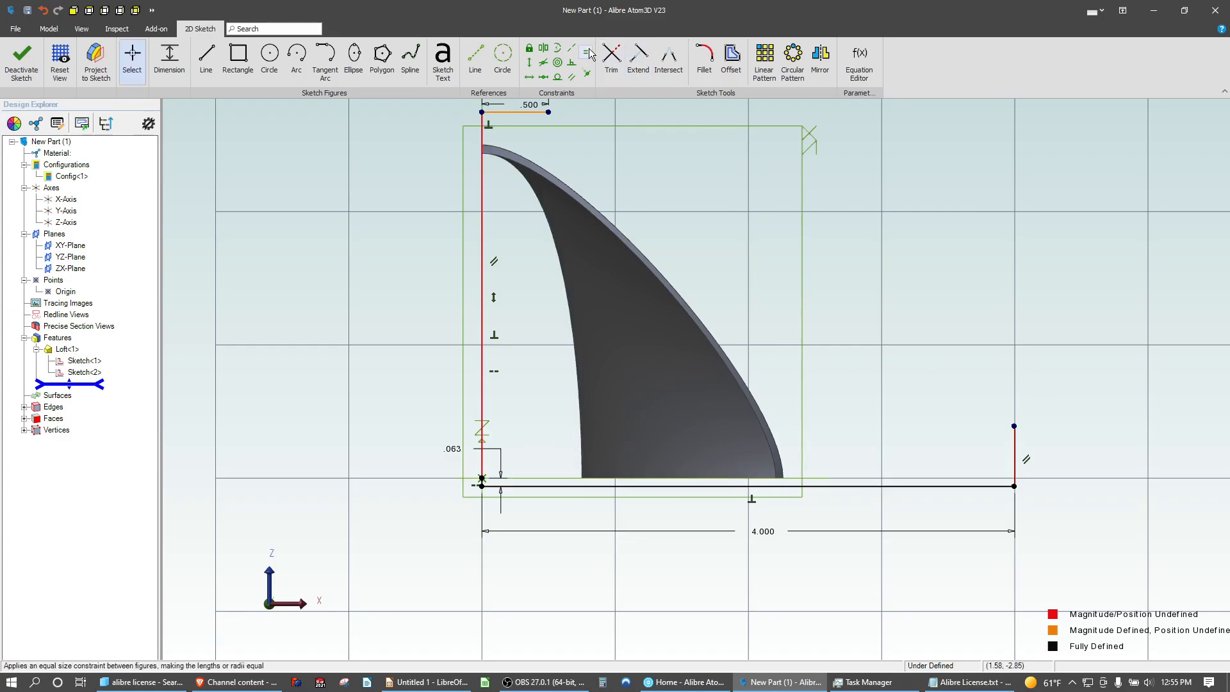
Apply an equal constraint between the short vertical line below the origin and the outer vertical line of the profile
left_click(586, 52)
scroll(529, 490, "up", 2)
scroll(458, 482, "up", 1)
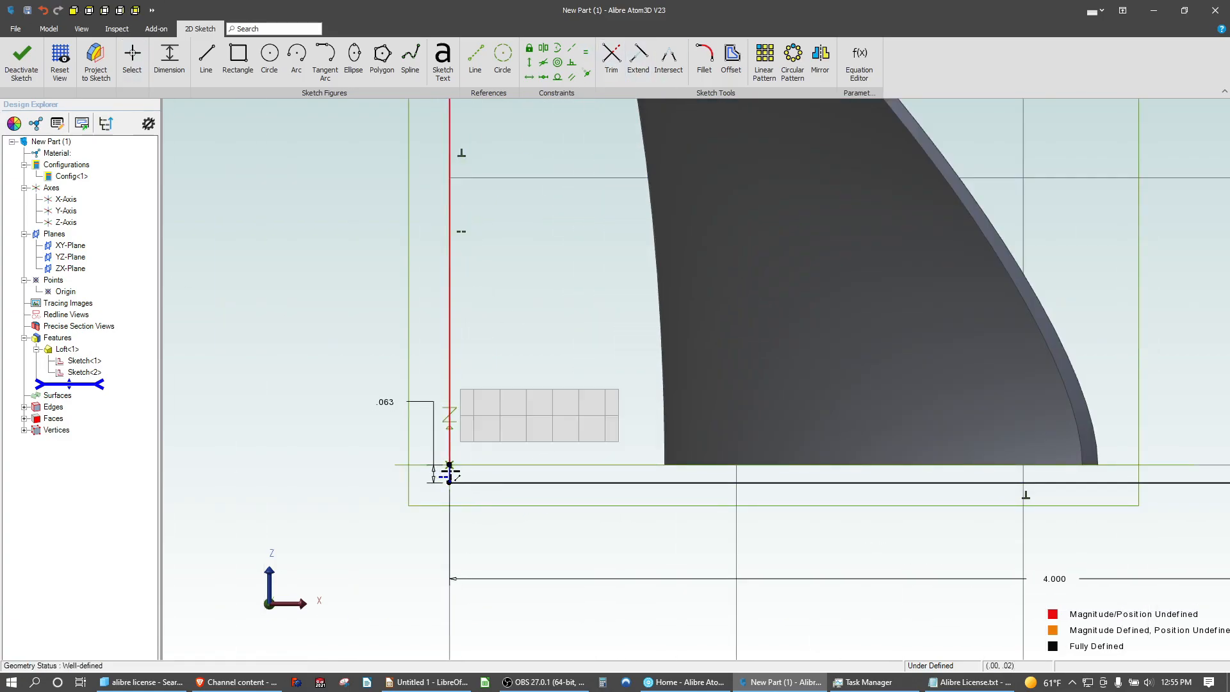
left_click(445, 475)
scroll(313, 555, "down", 2)
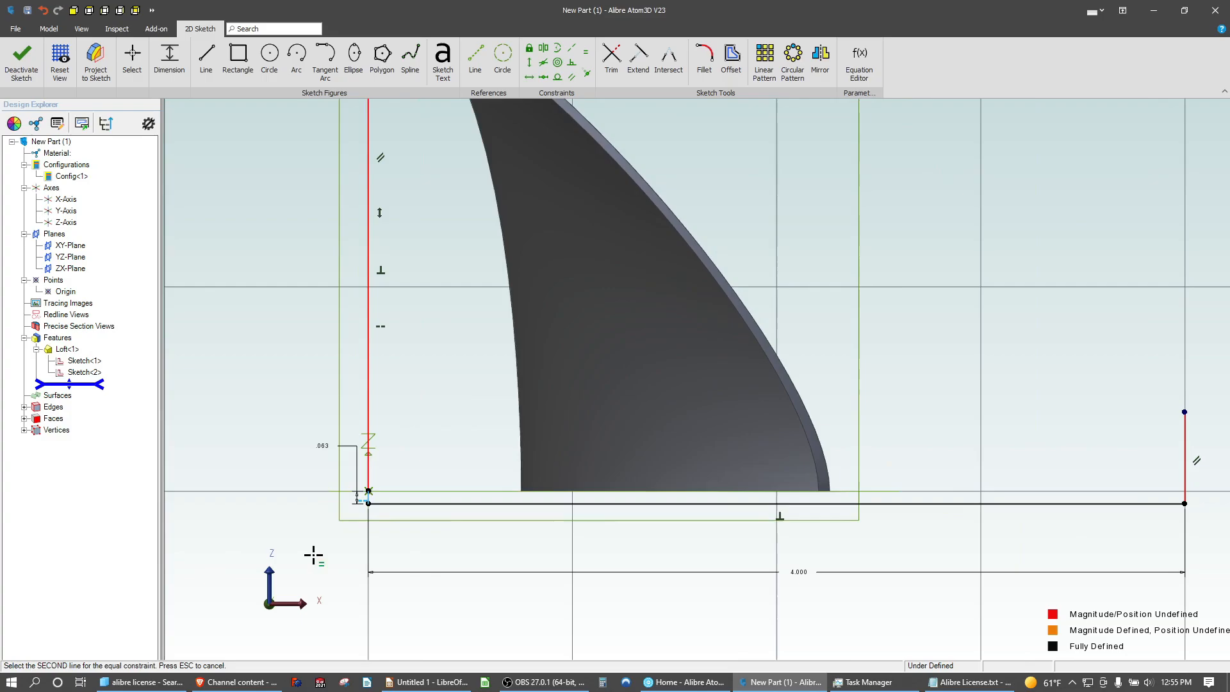
left_click(1184, 462)
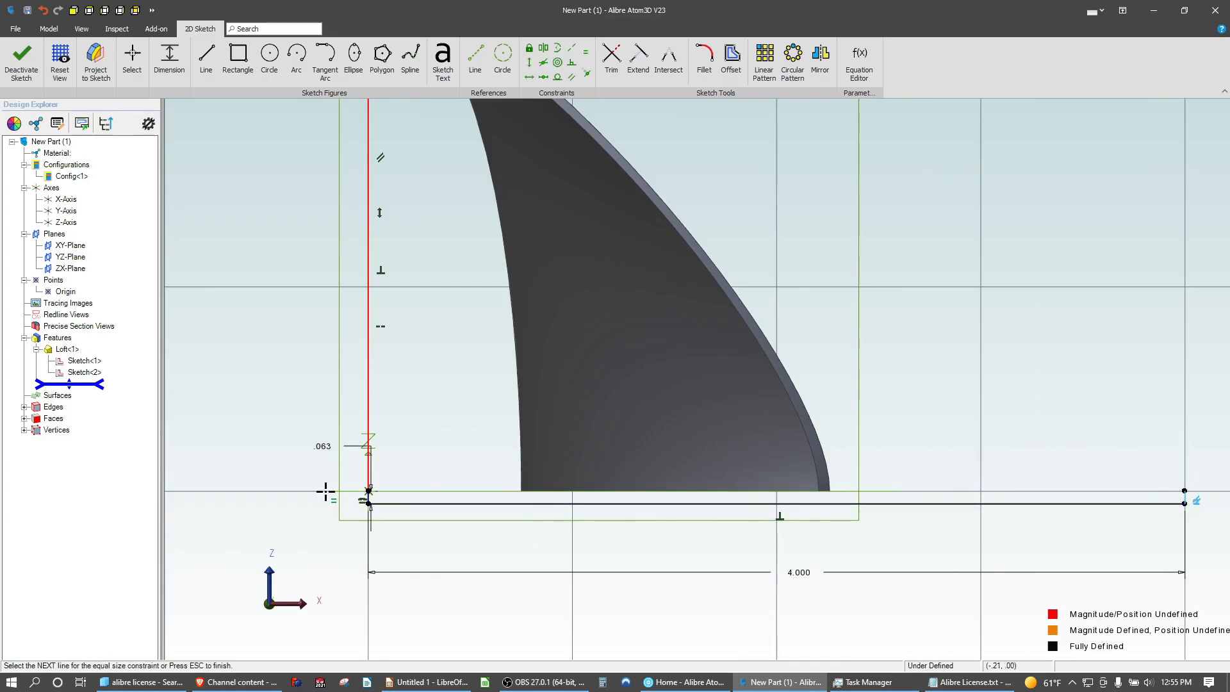
Draw a concave arc from the outer end of the 0.5 in line to the upper end of the profile's short outer vertical line
left_click(296, 56)
scroll(303, 378, "down", 3)
left_click(835, 150)
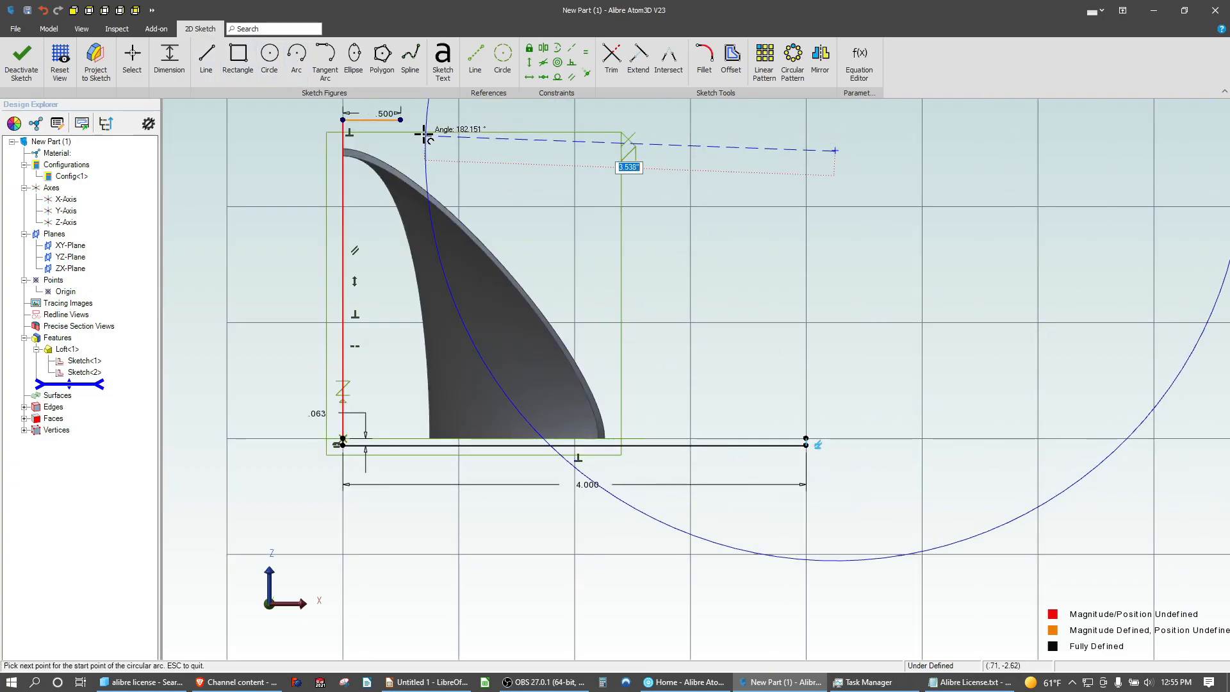
left_click(401, 120)
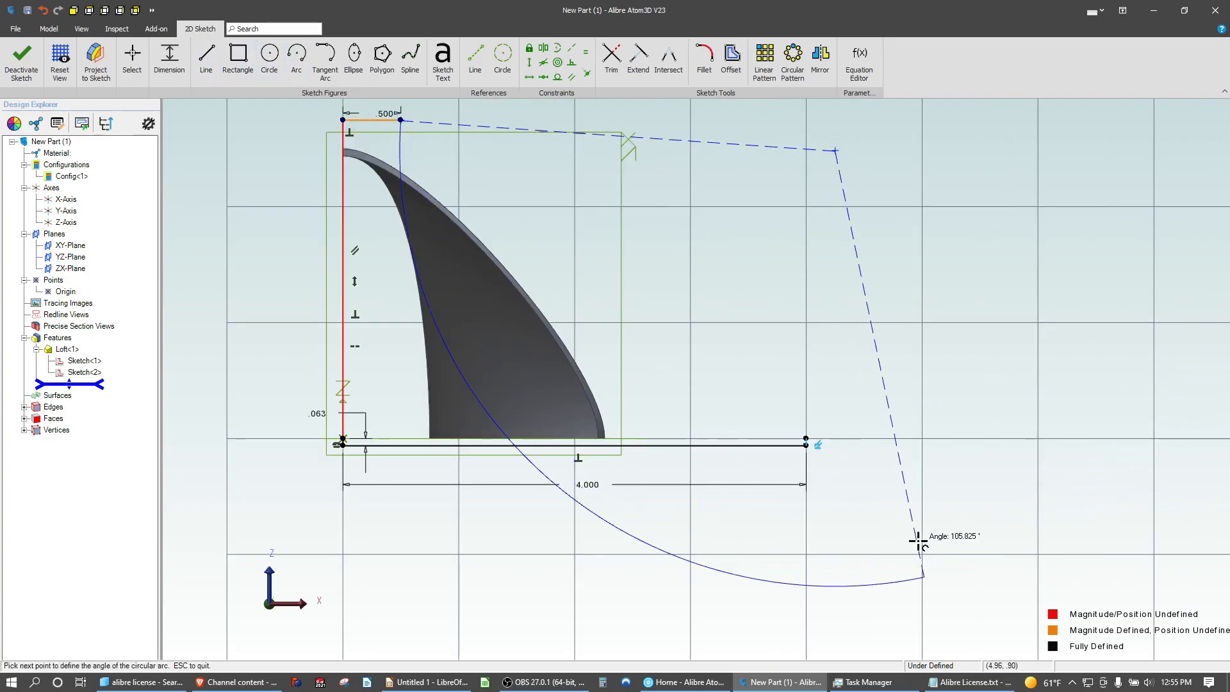
left_click(807, 442)
scroll(563, 544, "up", 2)
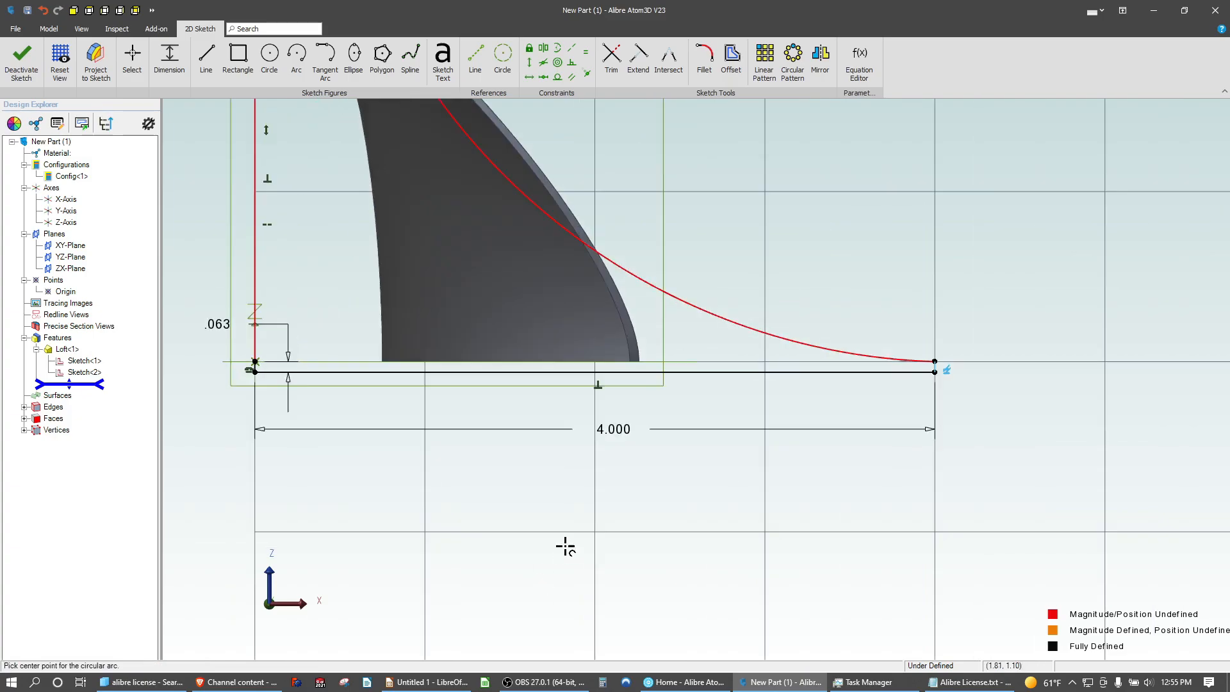
scroll(583, 510, "down", 4)
scroll(583, 508, "down", 1)
key("Escape")
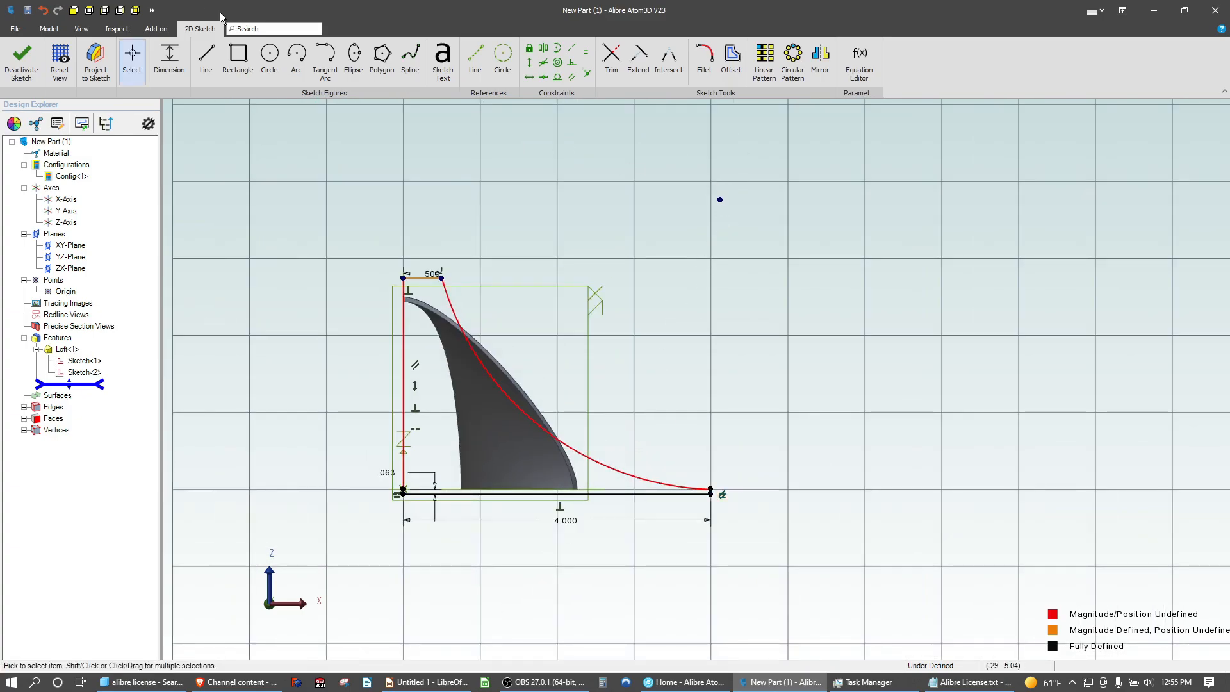
Apply a vertical constraint between the arc's center point and its lower outer endpoint
left_click(529, 62)
left_click(720, 199)
scroll(713, 451, "down", 2)
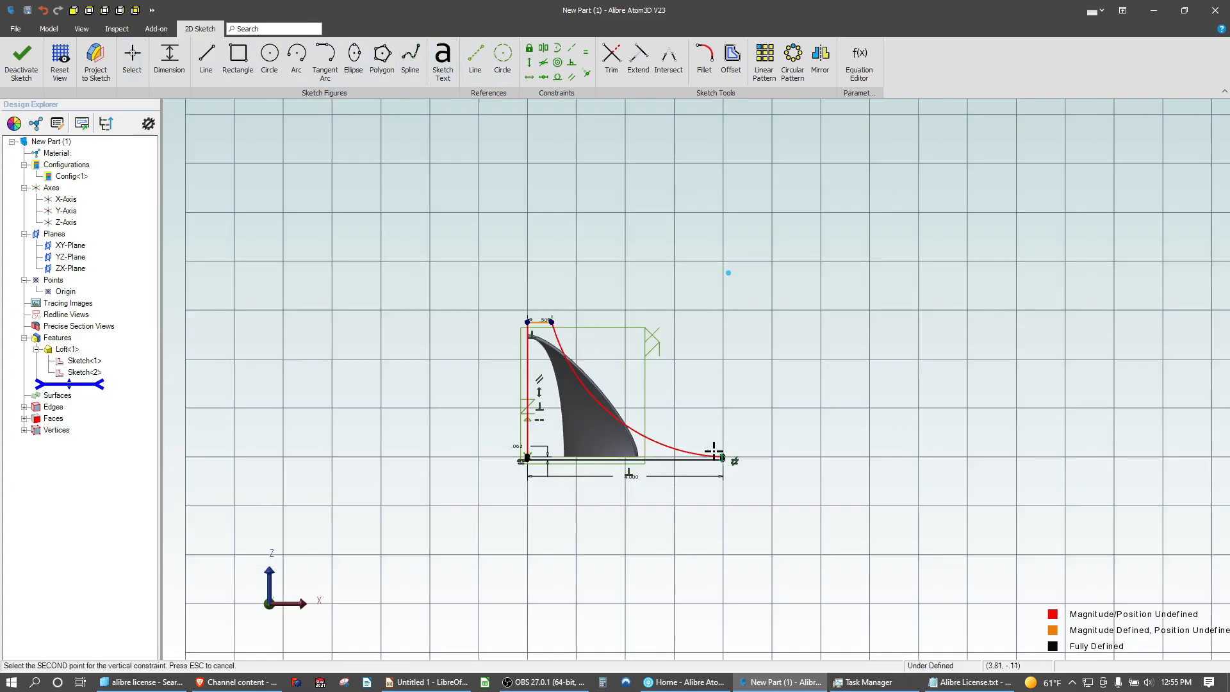
scroll(717, 448, "up", 4)
left_click(736, 424)
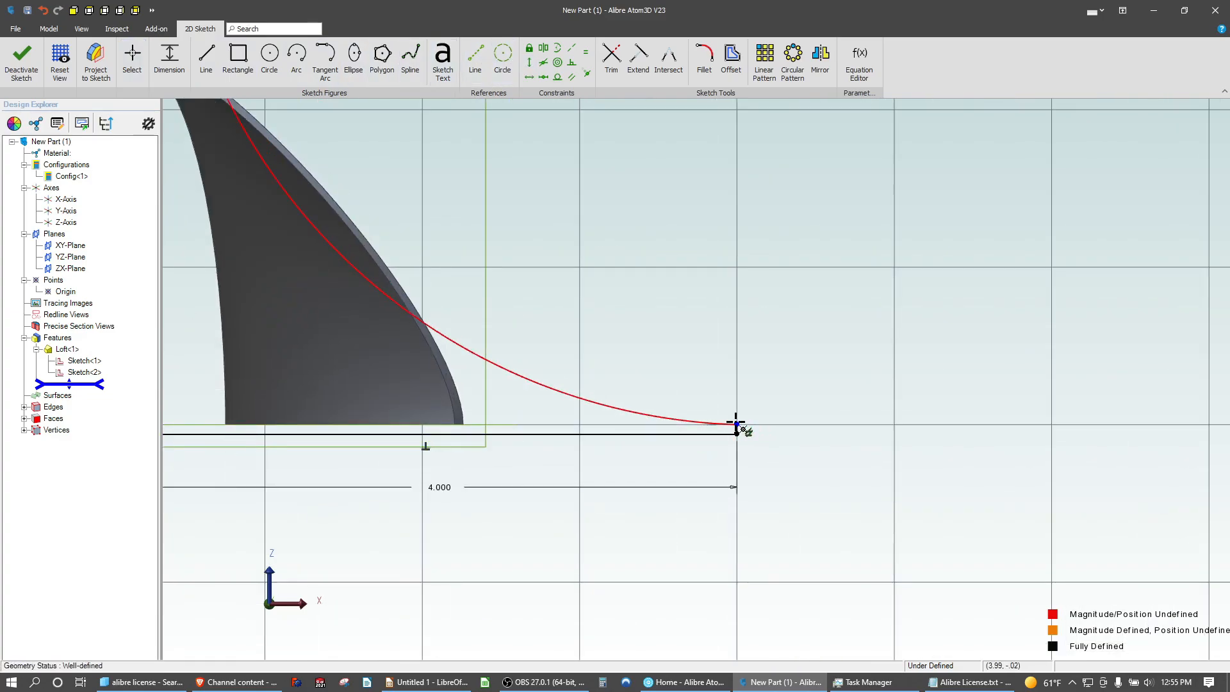
scroll(686, 510, "down", 2)
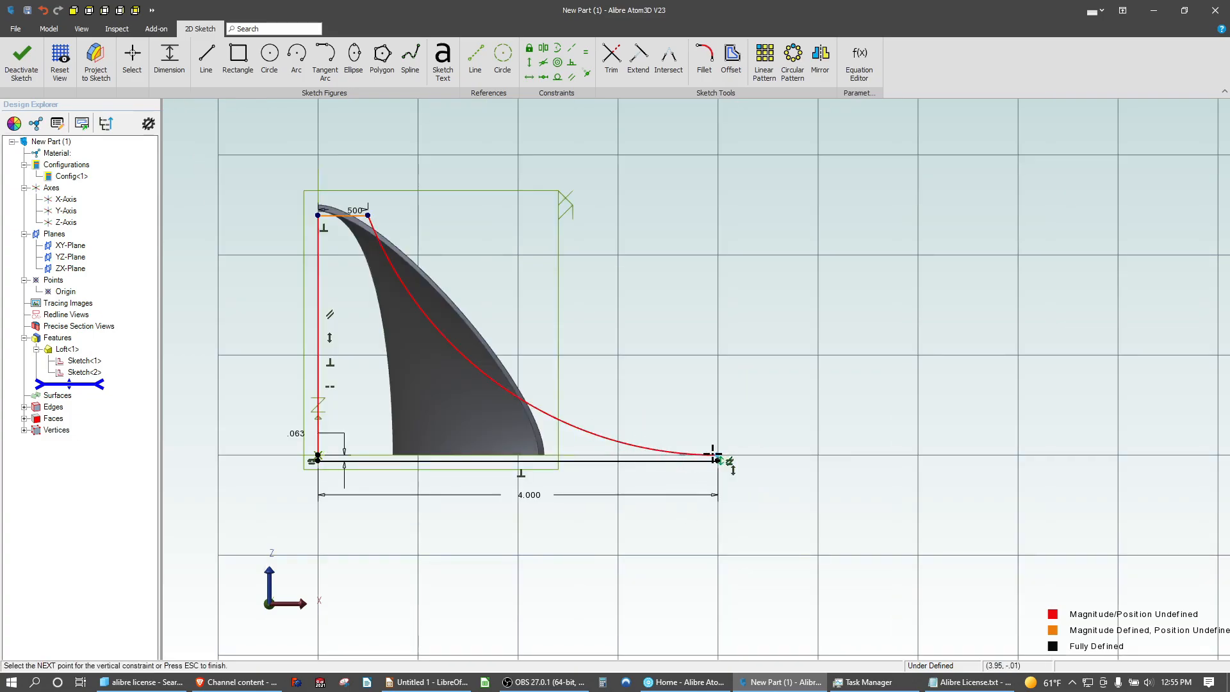
scroll(692, 458, "down", 2)
scroll(397, 330, "up", 3)
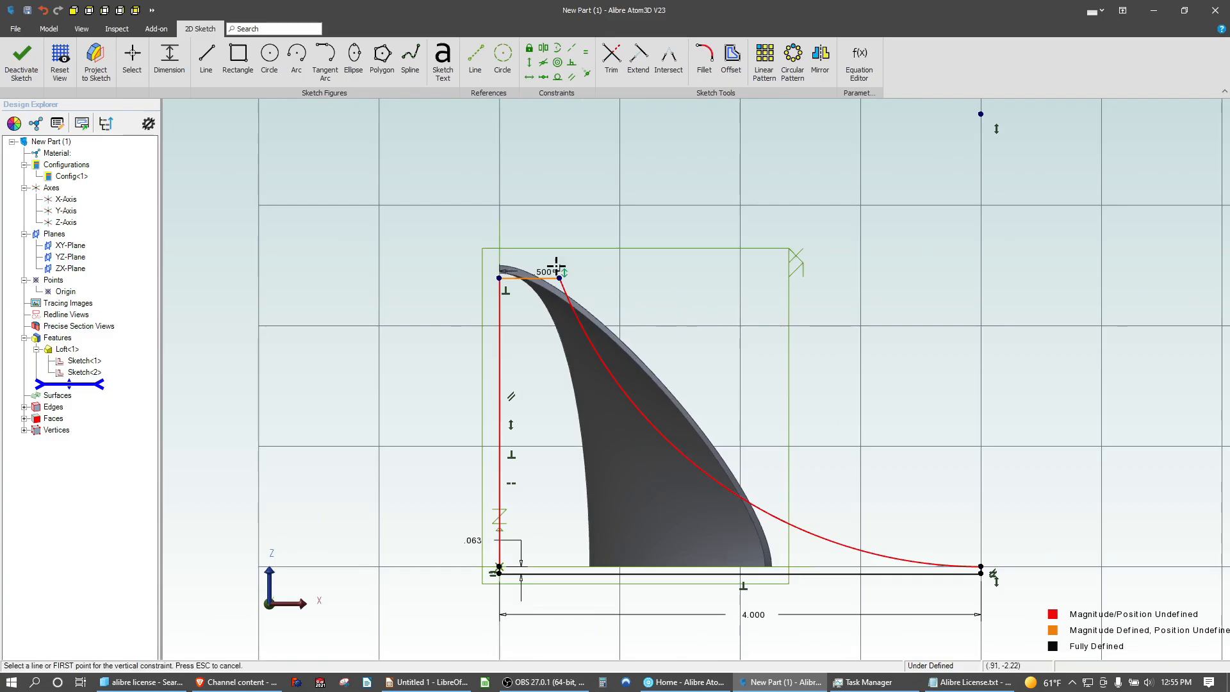
left_click(529, 77)
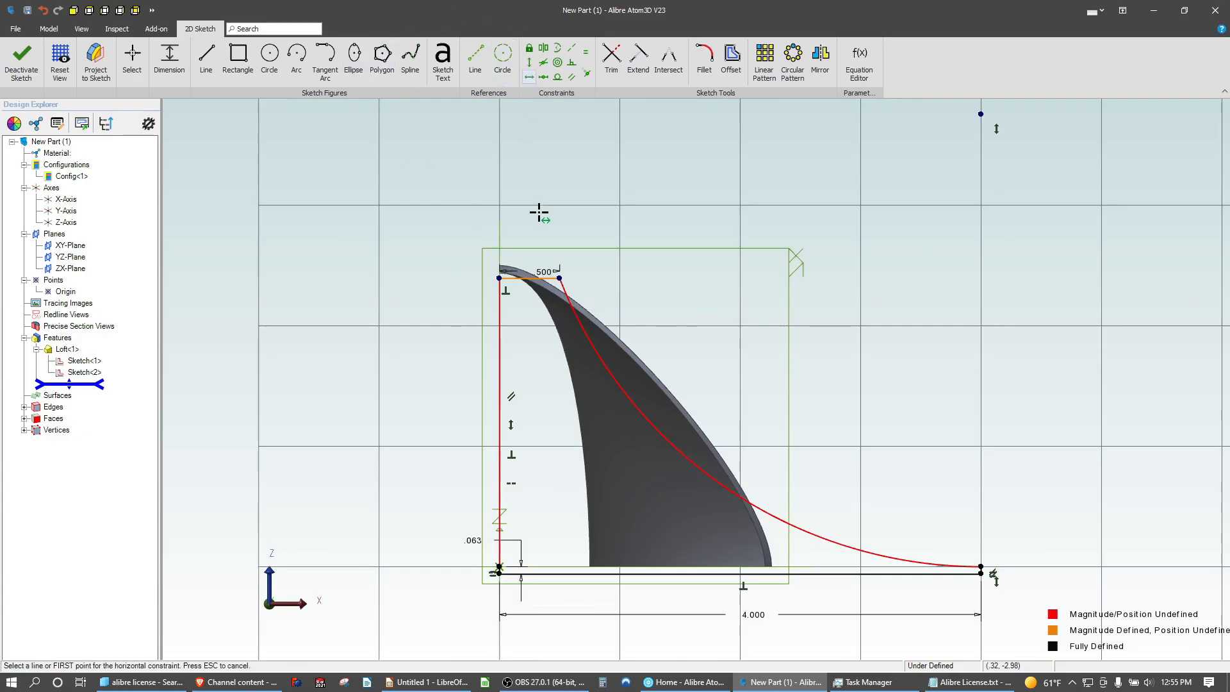
left_click(499, 278)
left_click(613, 363)
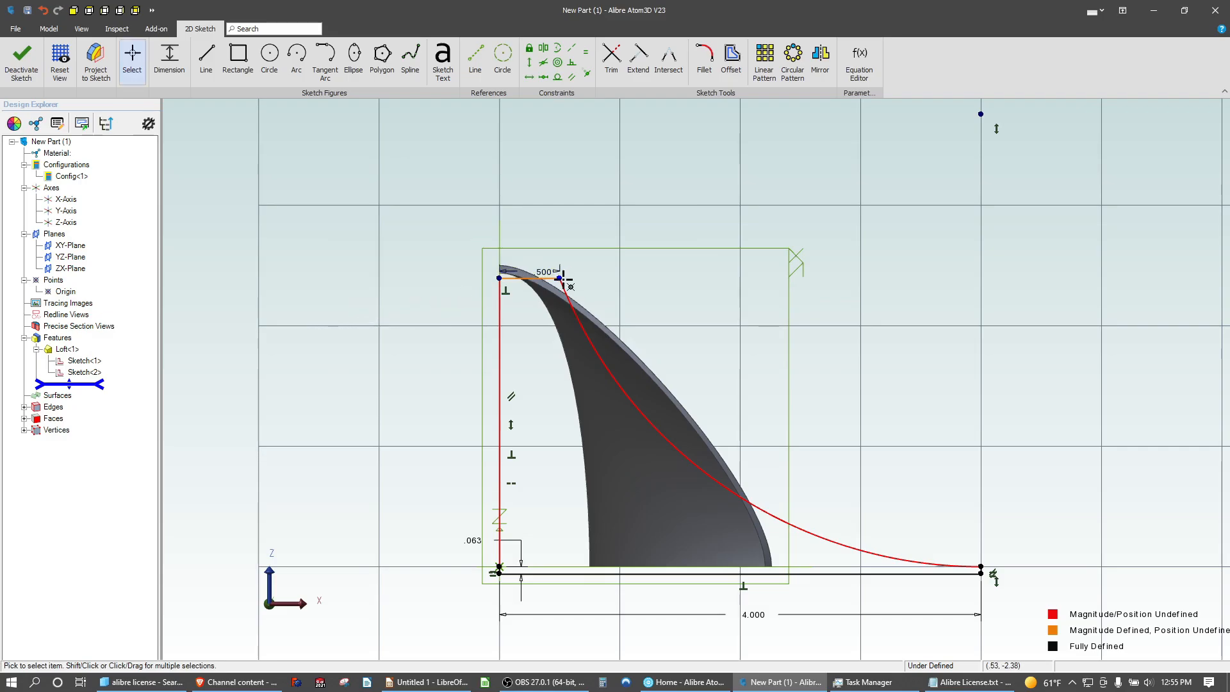
Dimension the profile's tall vertical line along the Z-axis to 2.55 in
left_click_drag(561, 278, 610, 243)
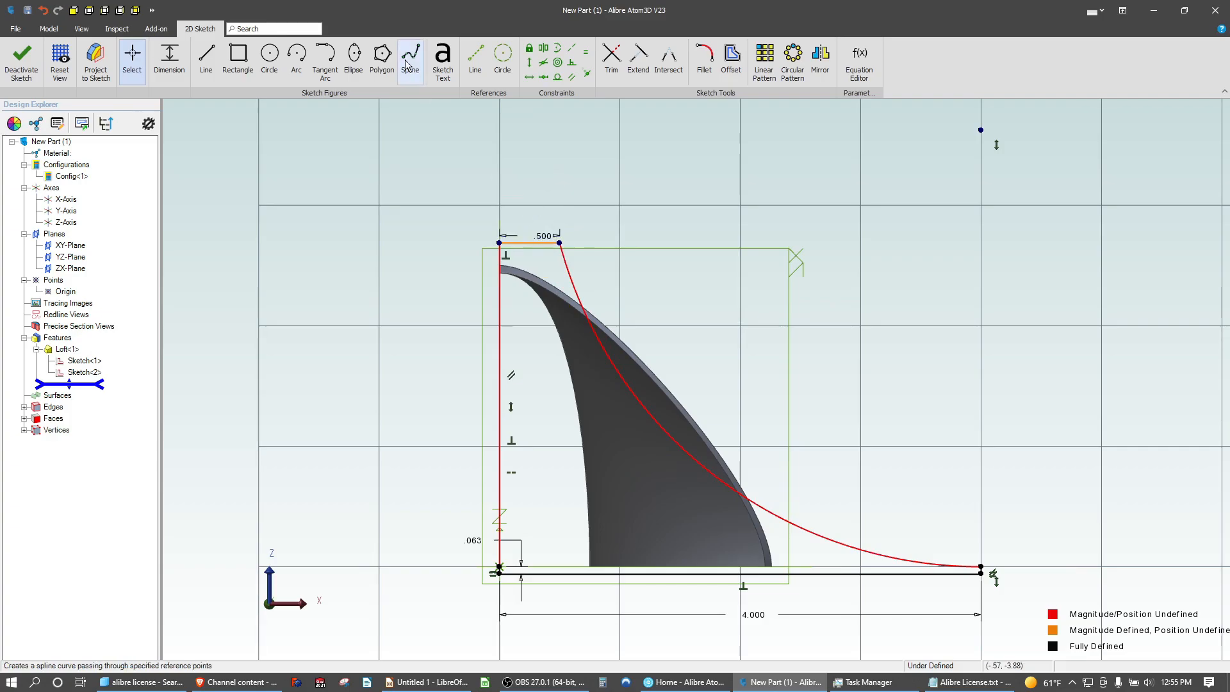
left_click(169, 56)
left_click(500, 369)
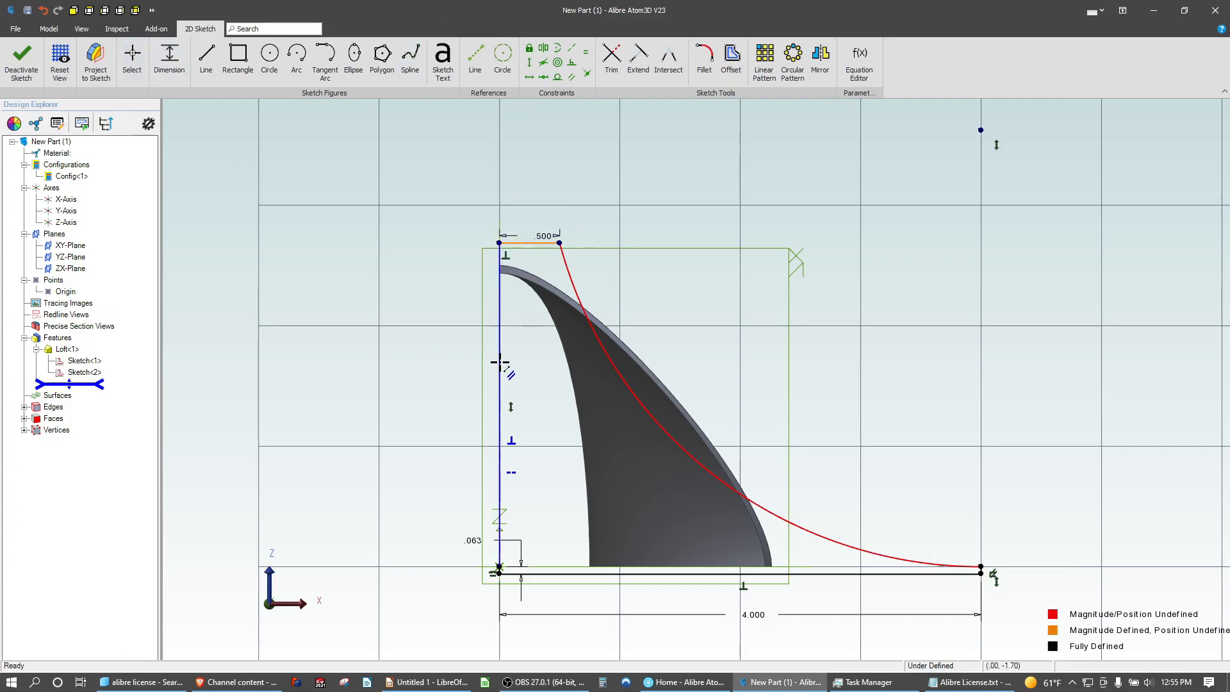
left_click(456, 363)
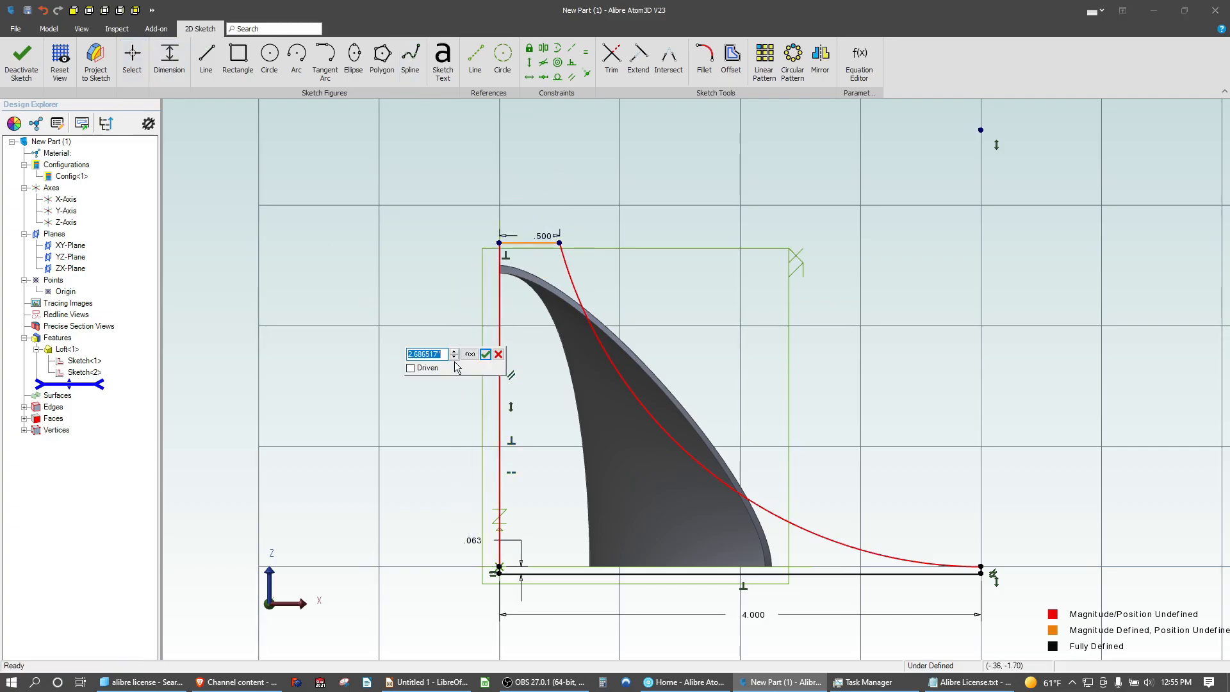
type("2.55")
key("Return")
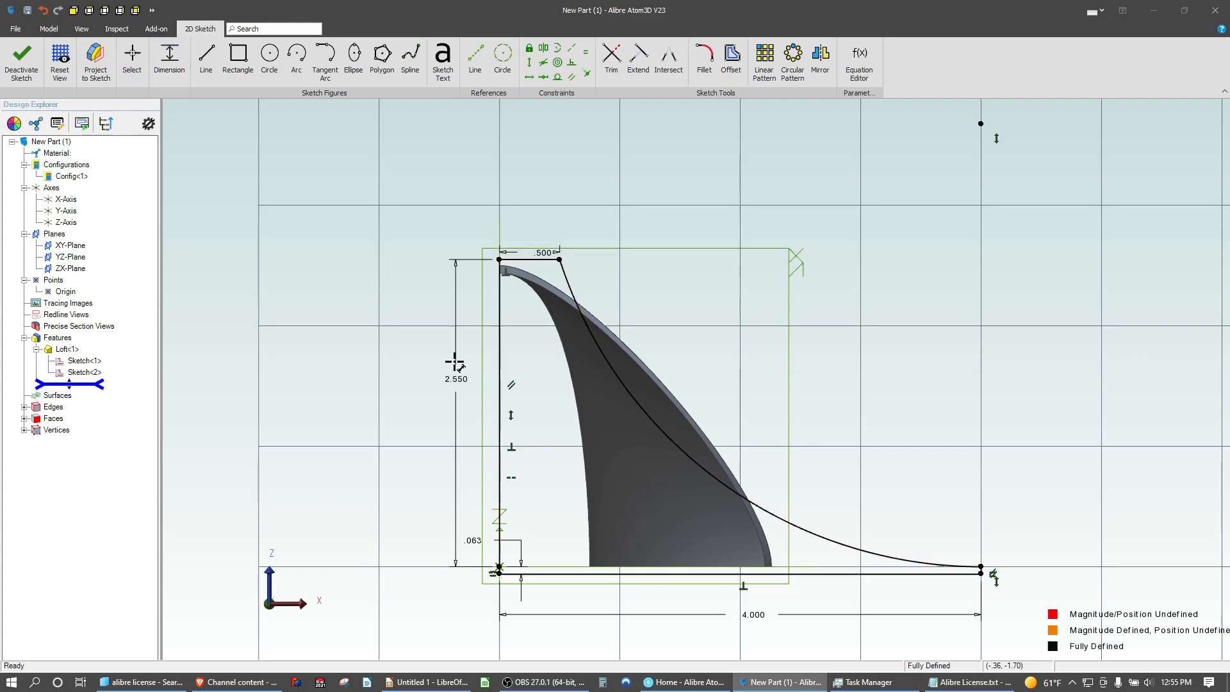
scroll(500, 282, "up", 3)
scroll(433, 275, "down", 4)
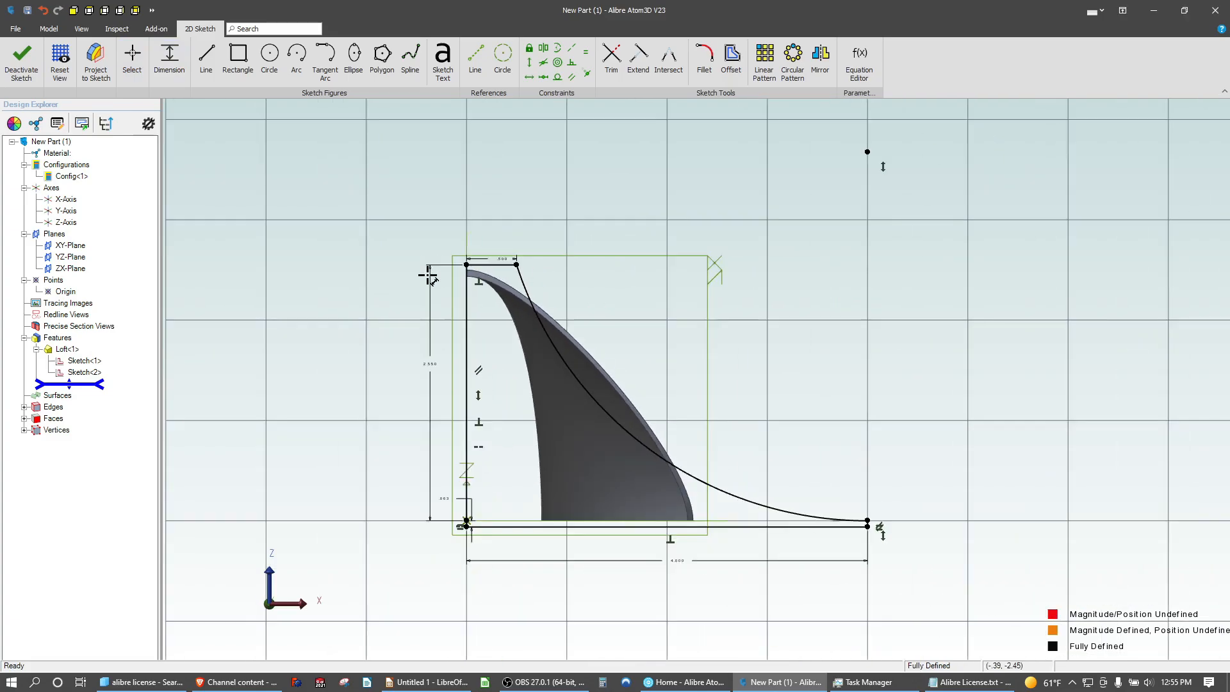
Finish the hub sketch and revolve it 360° about the Z-Axis as a boss
left_click(19, 76)
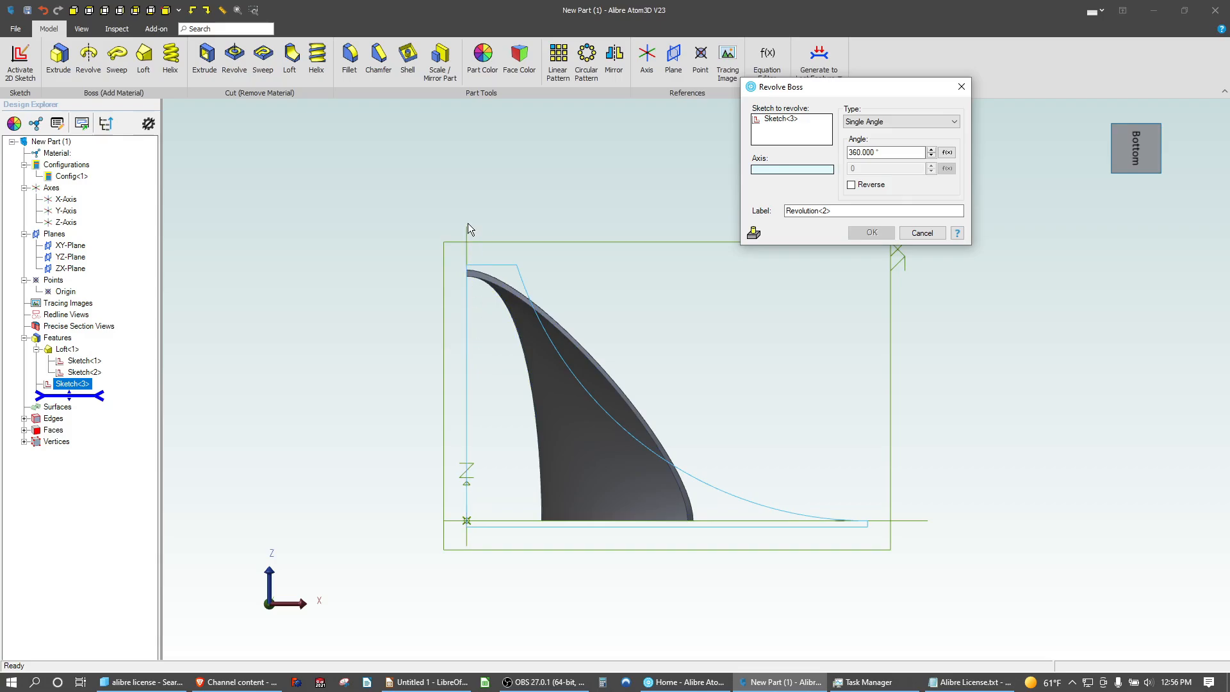
left_click(469, 239)
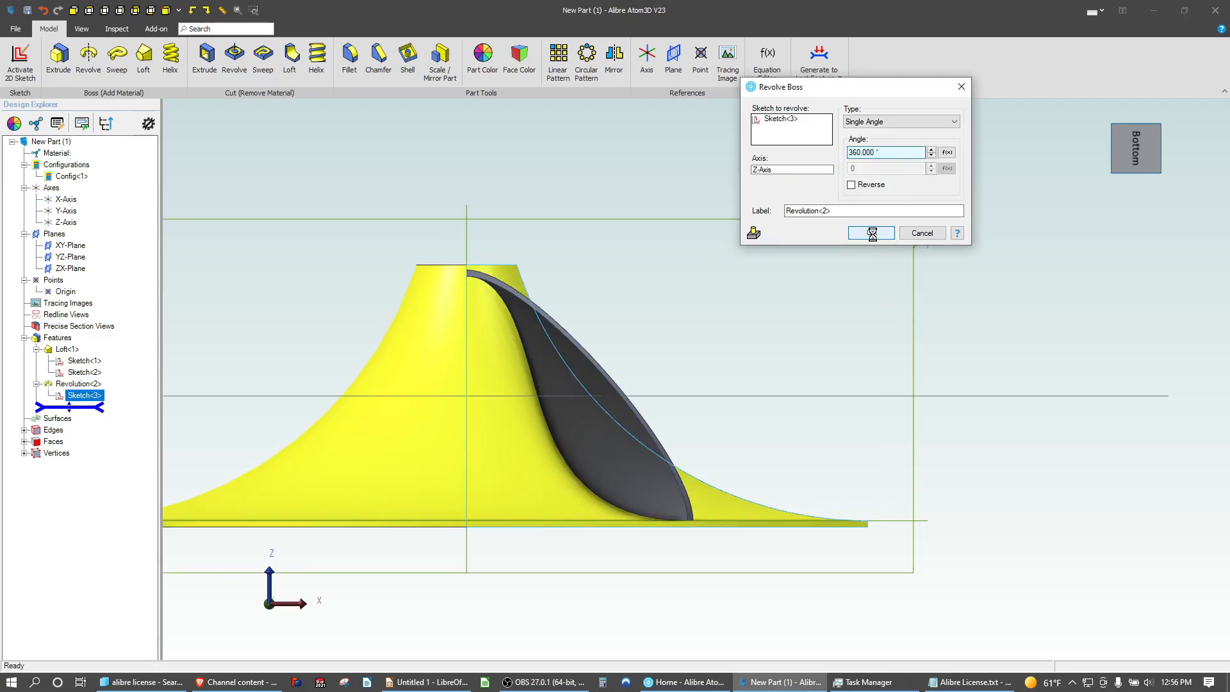
left_click(735, 404)
middle_click_drag(735, 404, 677, 462)
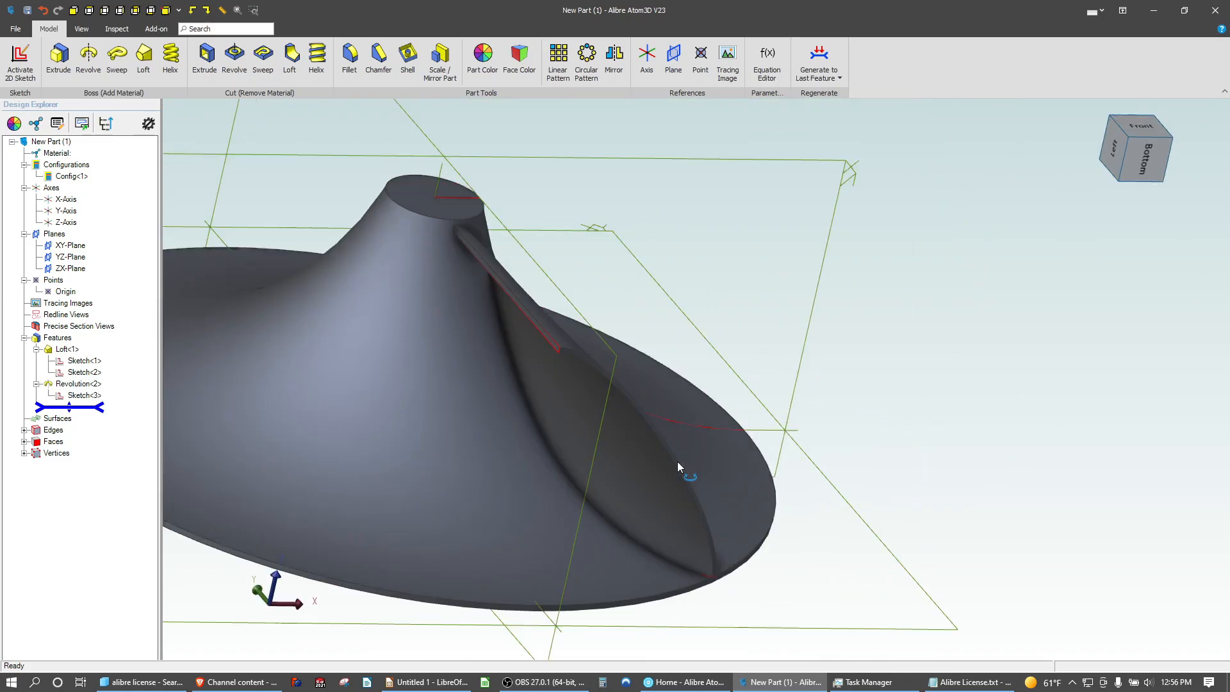
Create a circular pattern of the lofted blade with 13 instances spaced evenly over the full circle about the Z-Axis
left_click(586, 61)
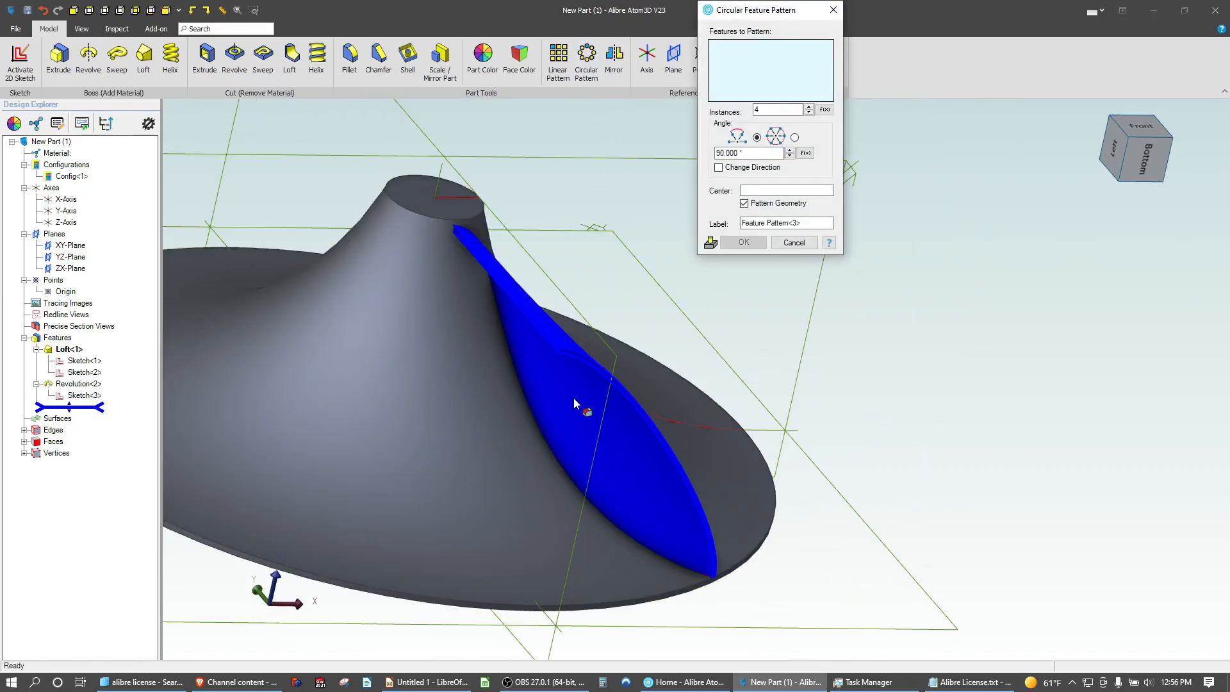
left_click(576, 402)
double_click(767, 110)
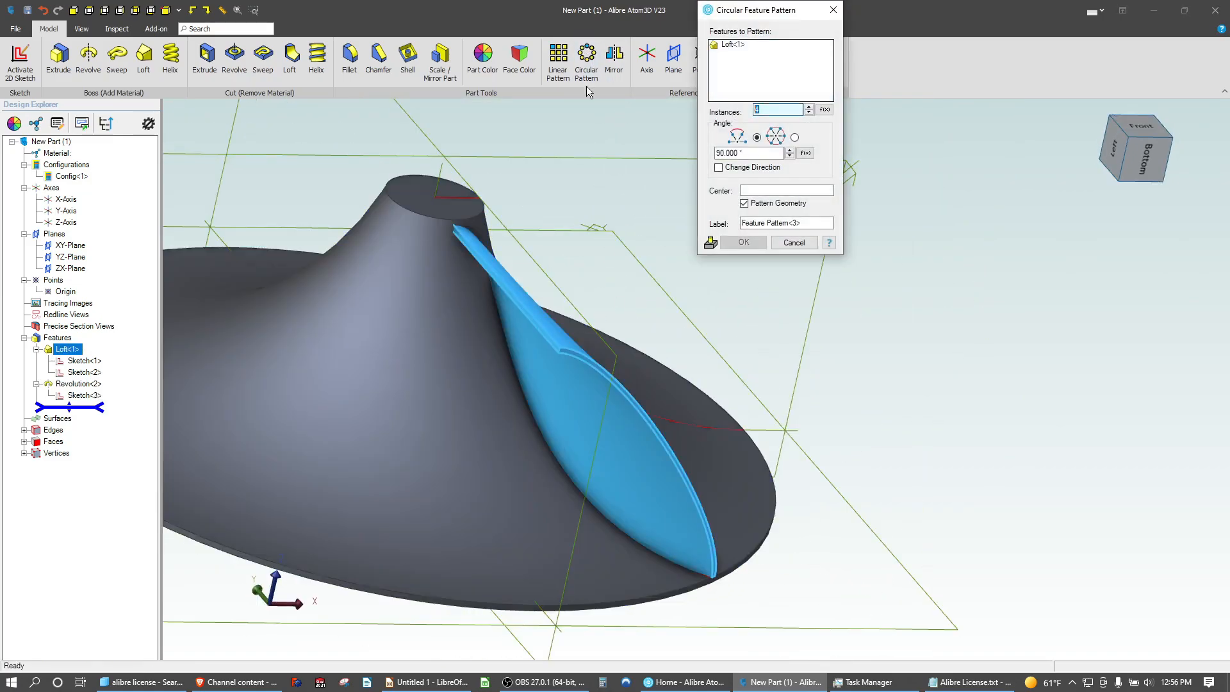
left_click(801, 142)
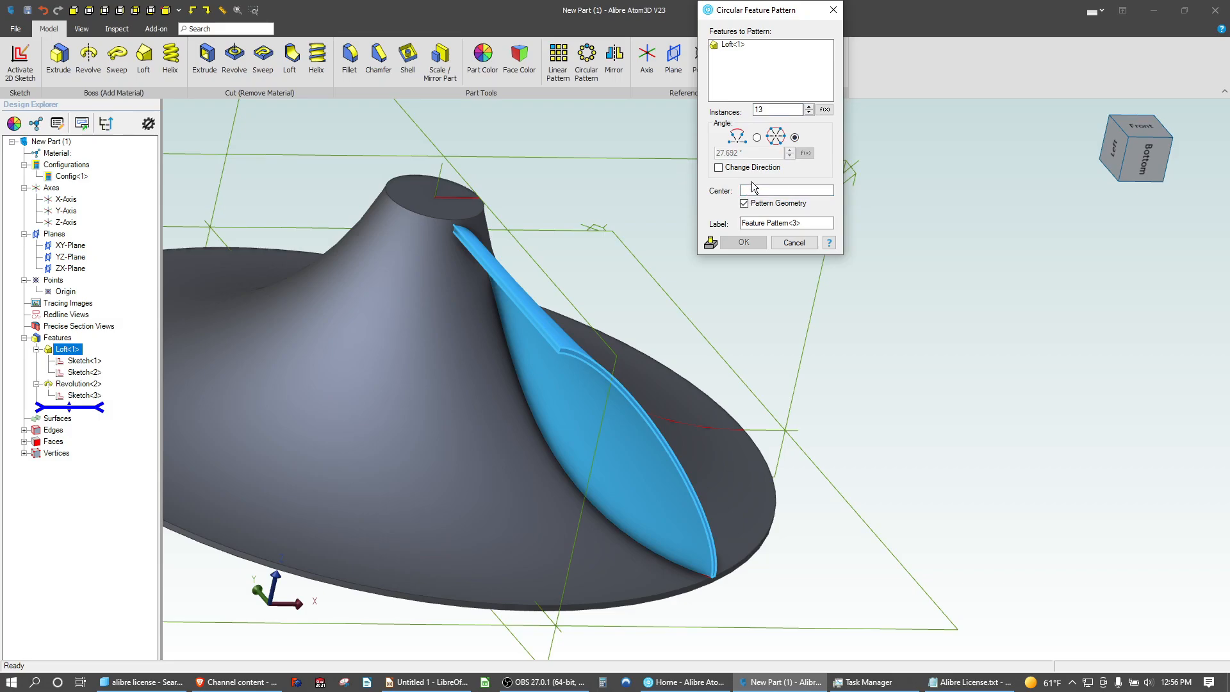
left_click(754, 189)
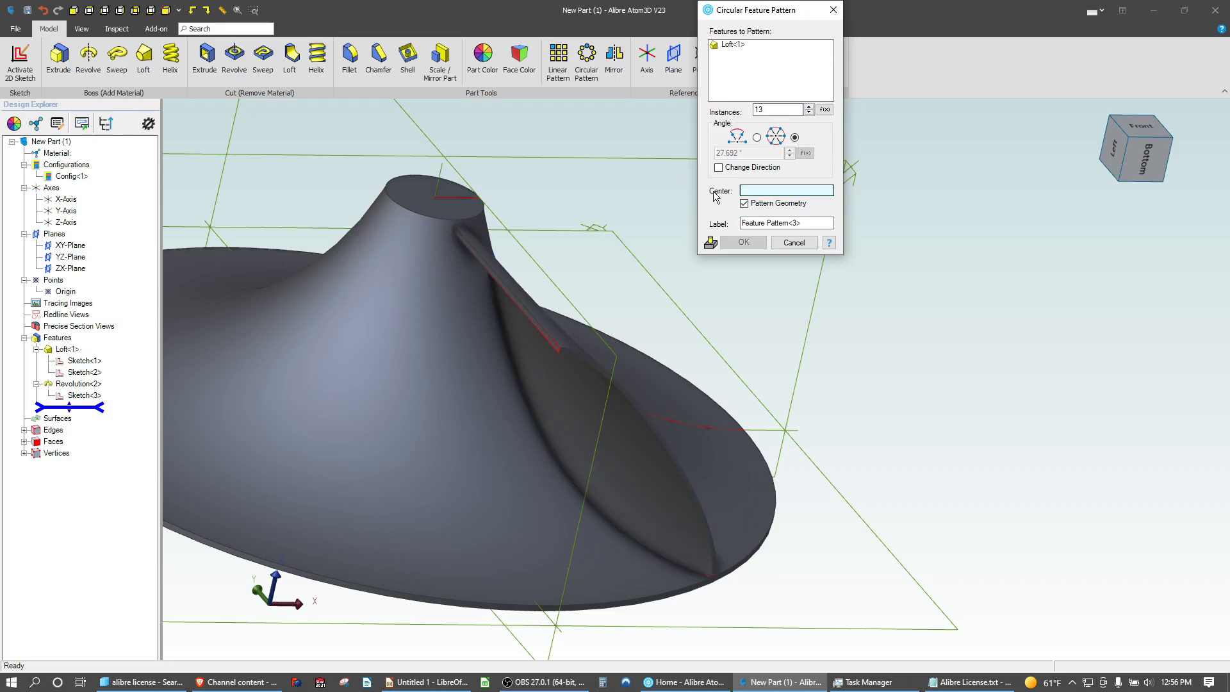
left_click(444, 175)
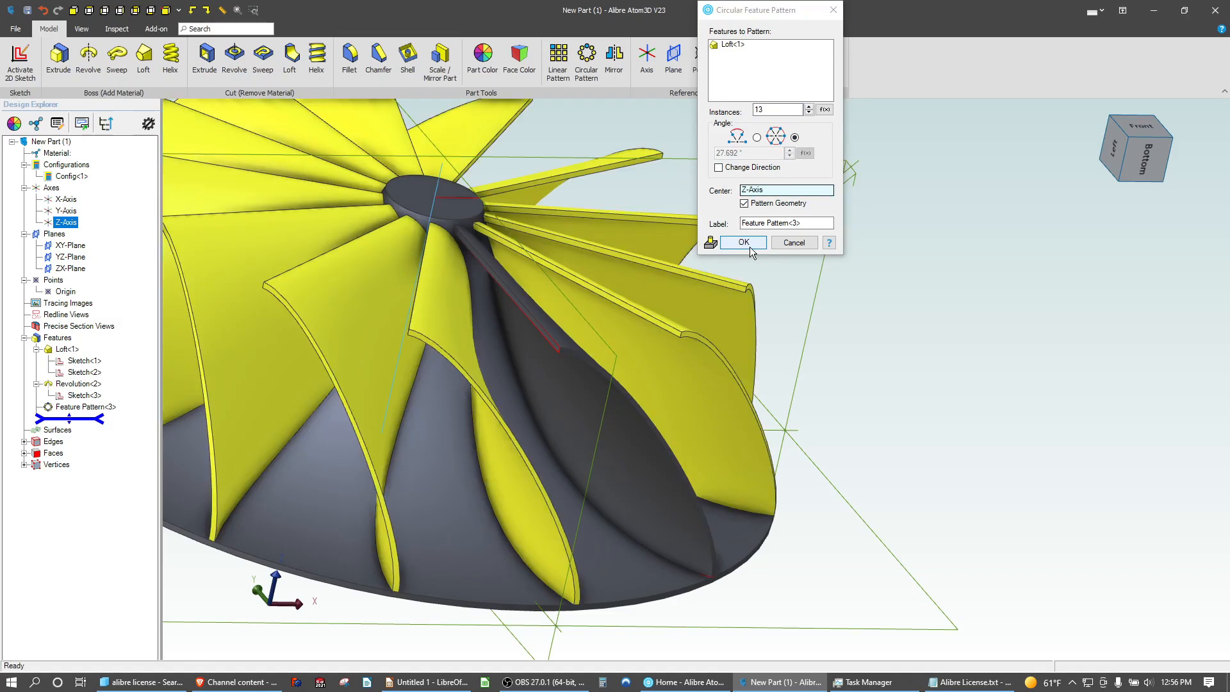
left_click(752, 245)
middle_click_drag(653, 302, 612, 329)
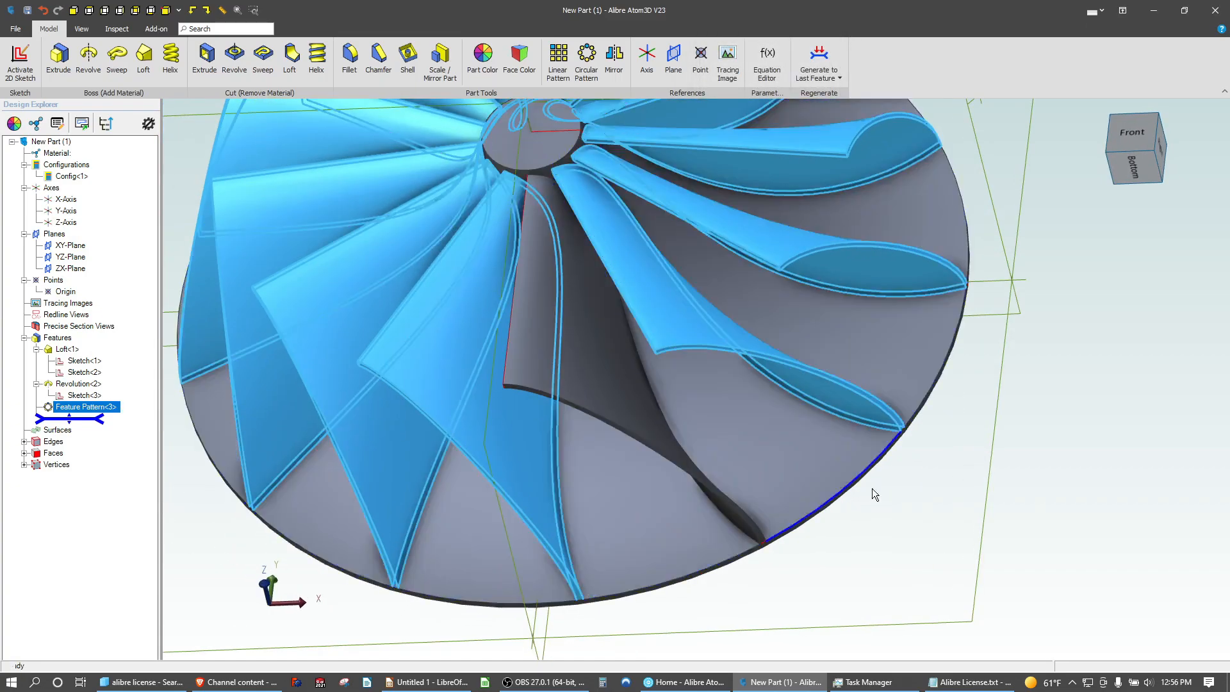
mouse_move(883, 555)
middle_mouse_down()
mouse_move(870, 536)
mouse_move(883, 533)
middle_mouse_up()
left_click(883, 532)
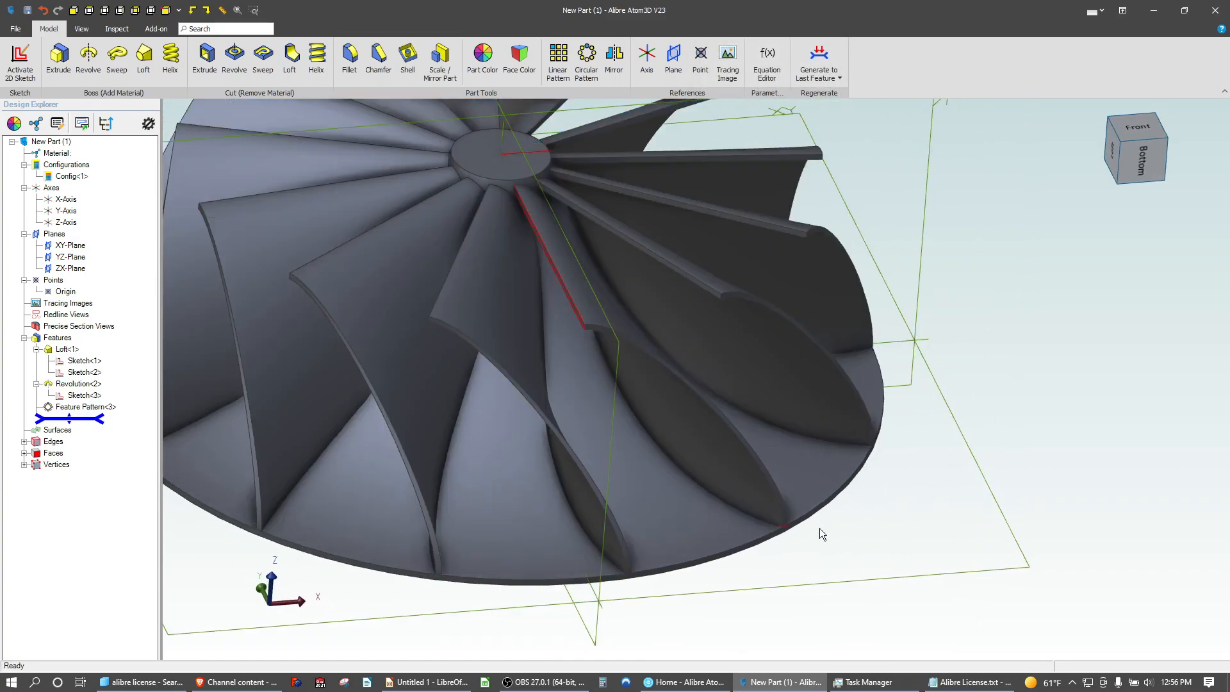
Examine the patterned blades and their junctions with the hub from several angles and distances
scroll(820, 529, "down", 3)
scroll(532, 305, "up", 3)
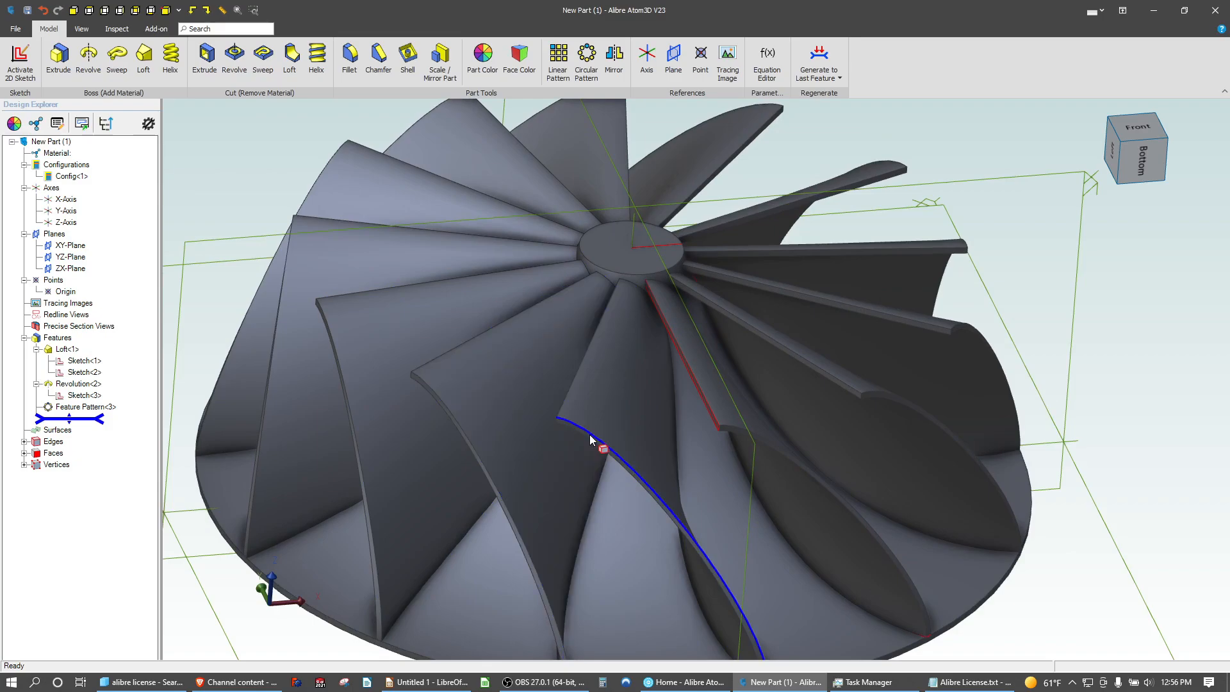
scroll(590, 440, "down", 2)
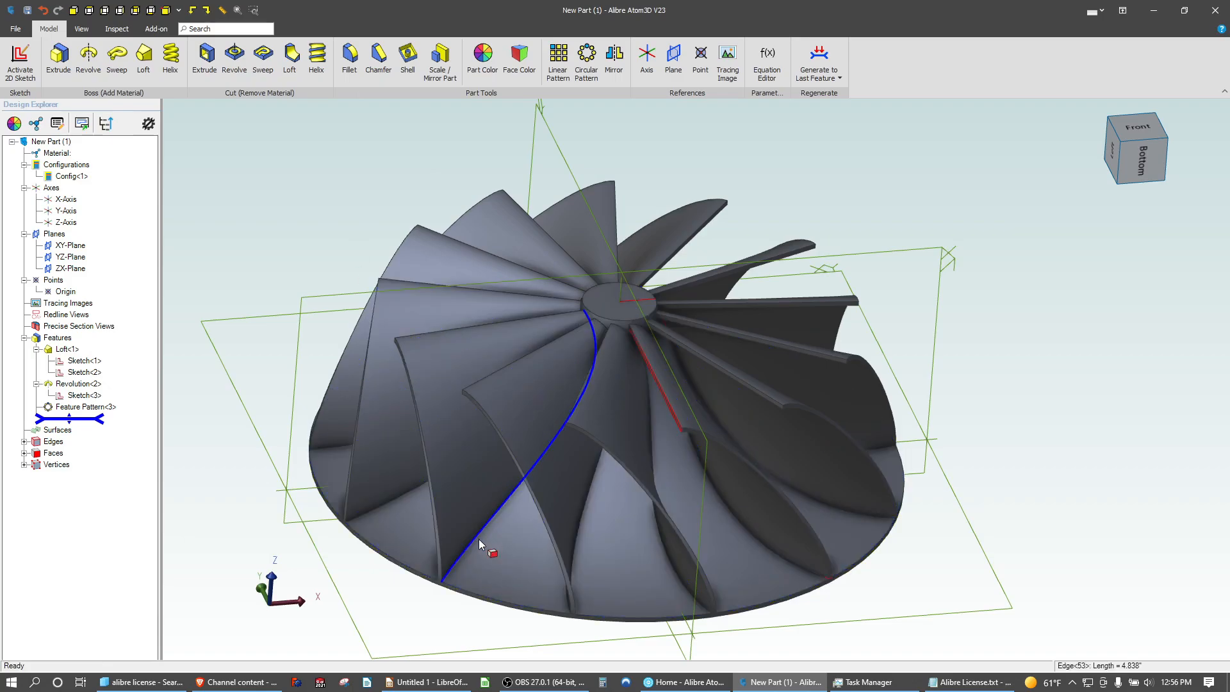
mouse_move(486, 529)
middle_mouse_down()
mouse_move(511, 552)
mouse_move(485, 545)
middle_mouse_up()
scroll(671, 244, "down", 3)
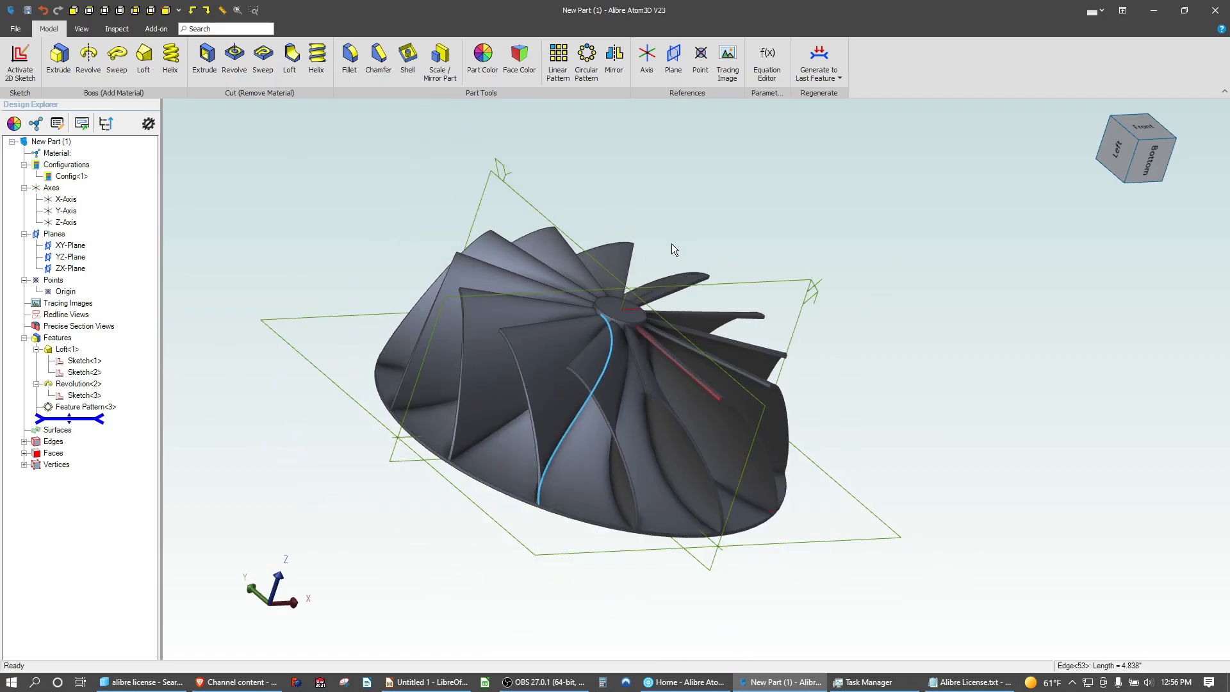
scroll(654, 264, "up", 4)
scroll(655, 264, "up", 5)
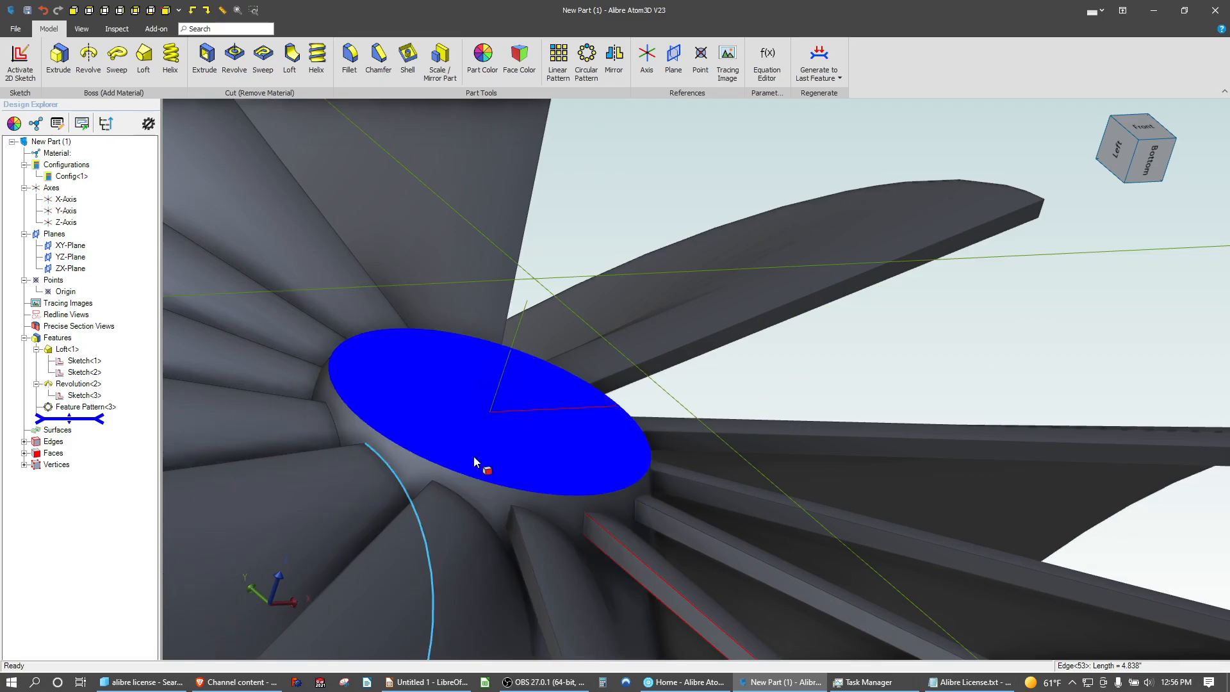
scroll(432, 579, "down", 5)
middle_click_drag(432, 579, 597, 348)
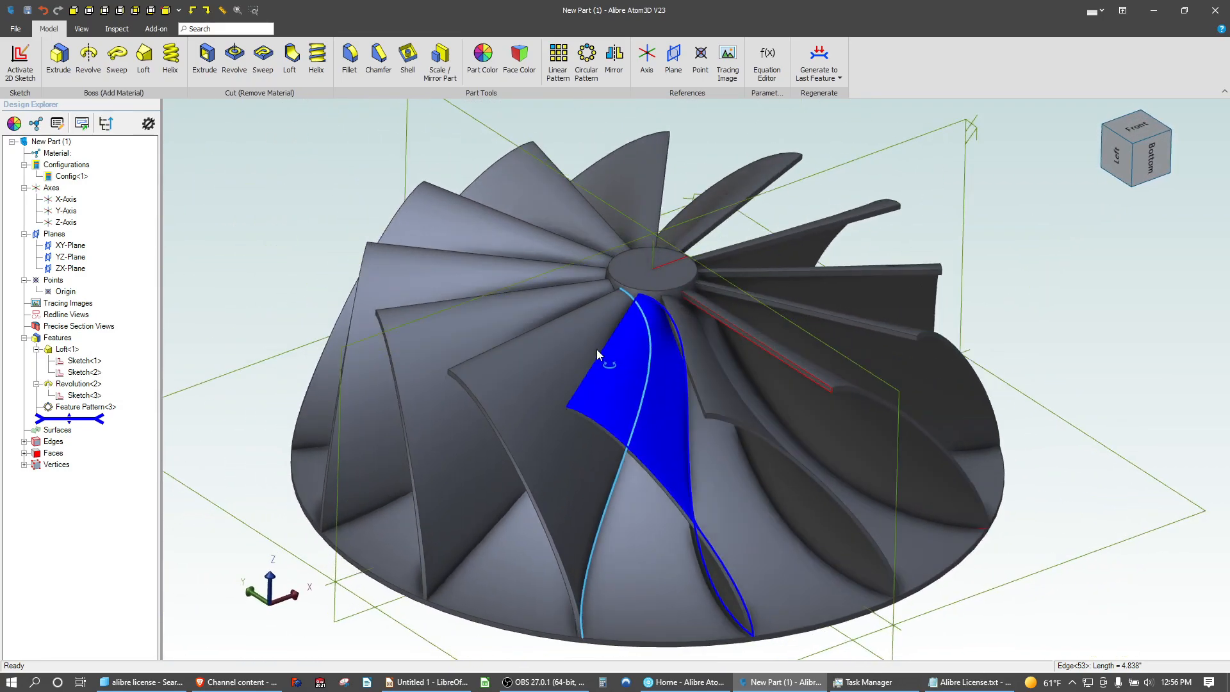
scroll(740, 312, "up", 3)
scroll(610, 280, "up", 2)
scroll(607, 283, "down", 5)
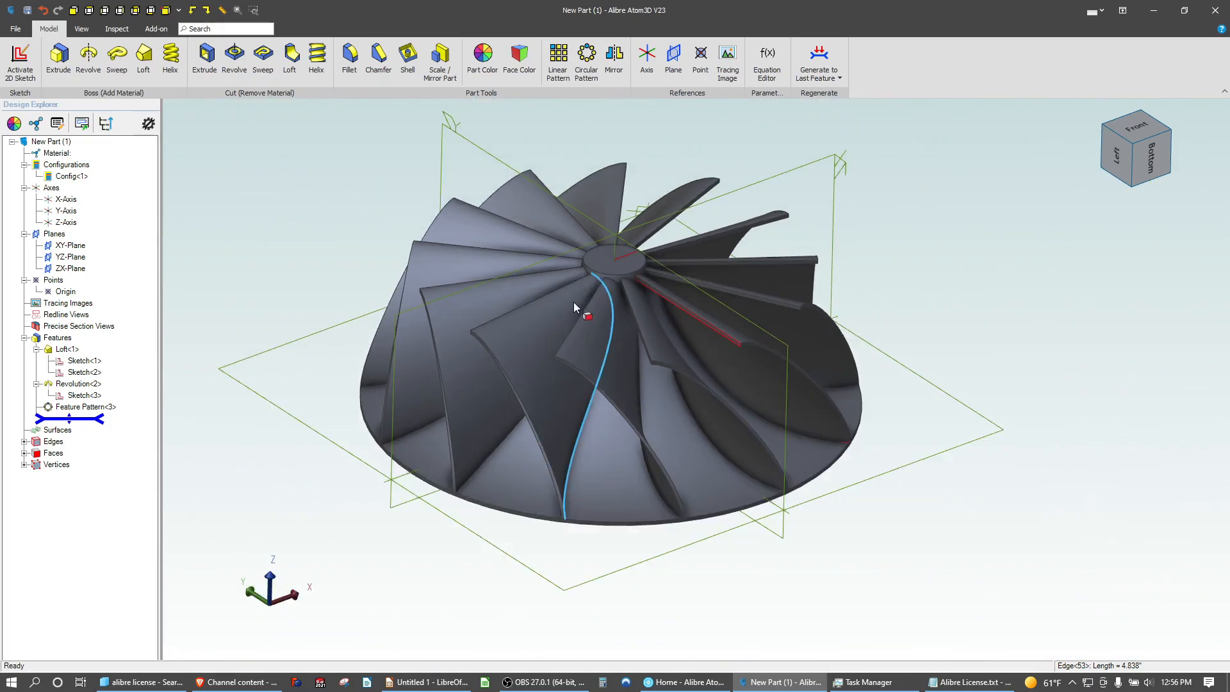
middle_click_drag(506, 207, 500, 259)
scroll(623, 328, "up", 2)
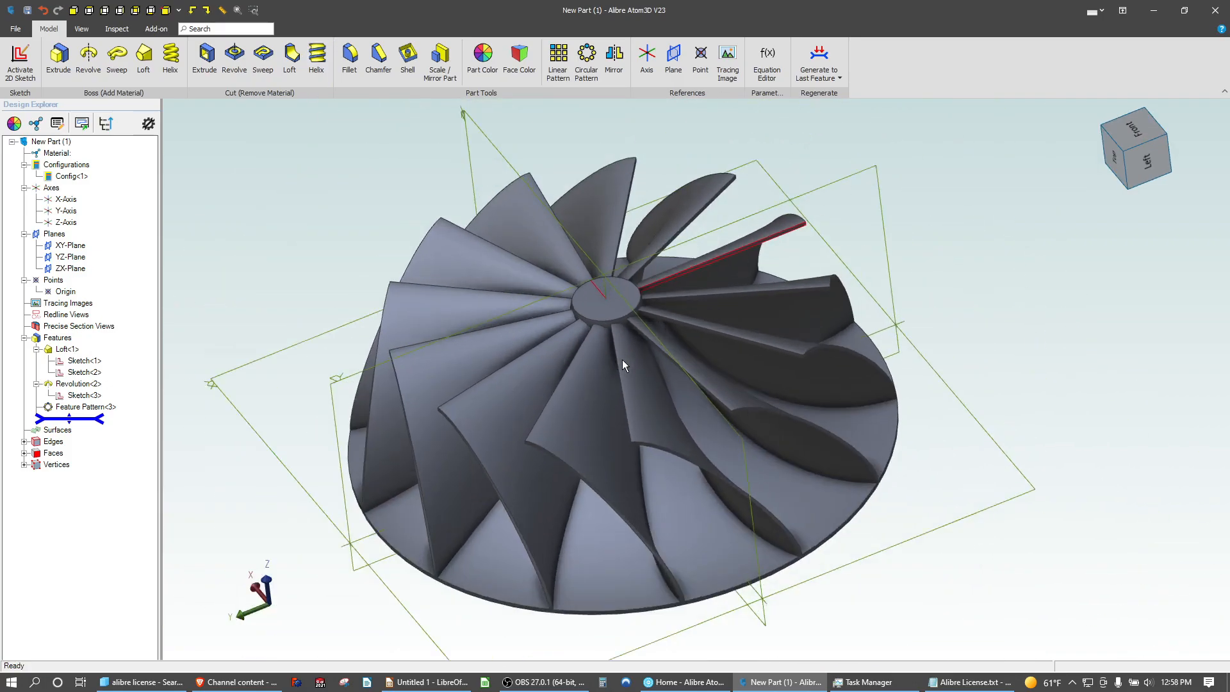
scroll(622, 359, "down", 2)
middle_click_drag(685, 341, 651, 283)
scroll(644, 288, "up", 2)
scroll(649, 287, "up", 3)
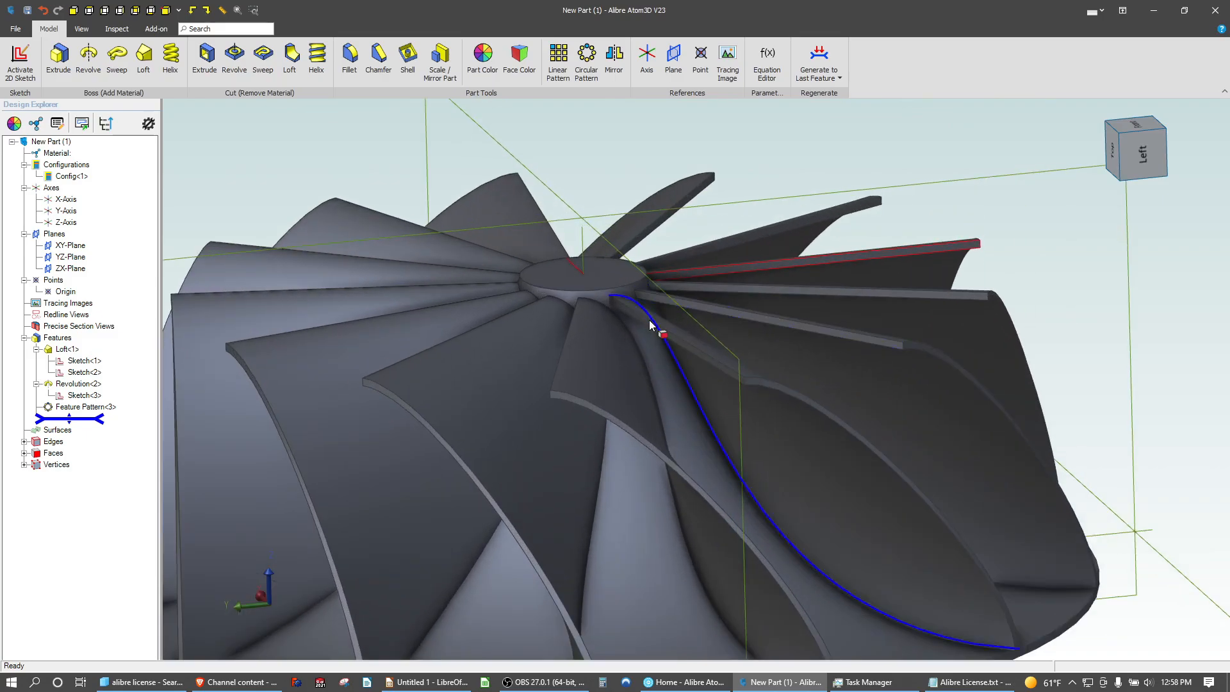
Start a constant-radius fillet of 0.1 in on the long curved edge where one blade meets the hub
left_click(702, 416)
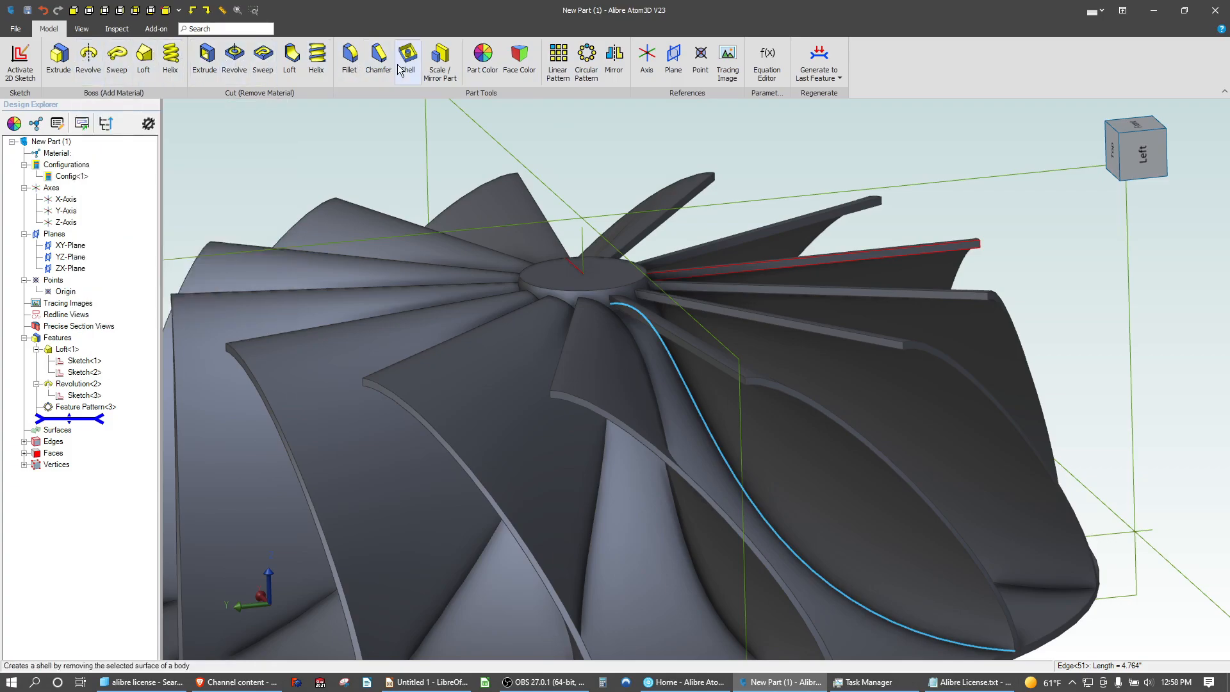
left_click(351, 64)
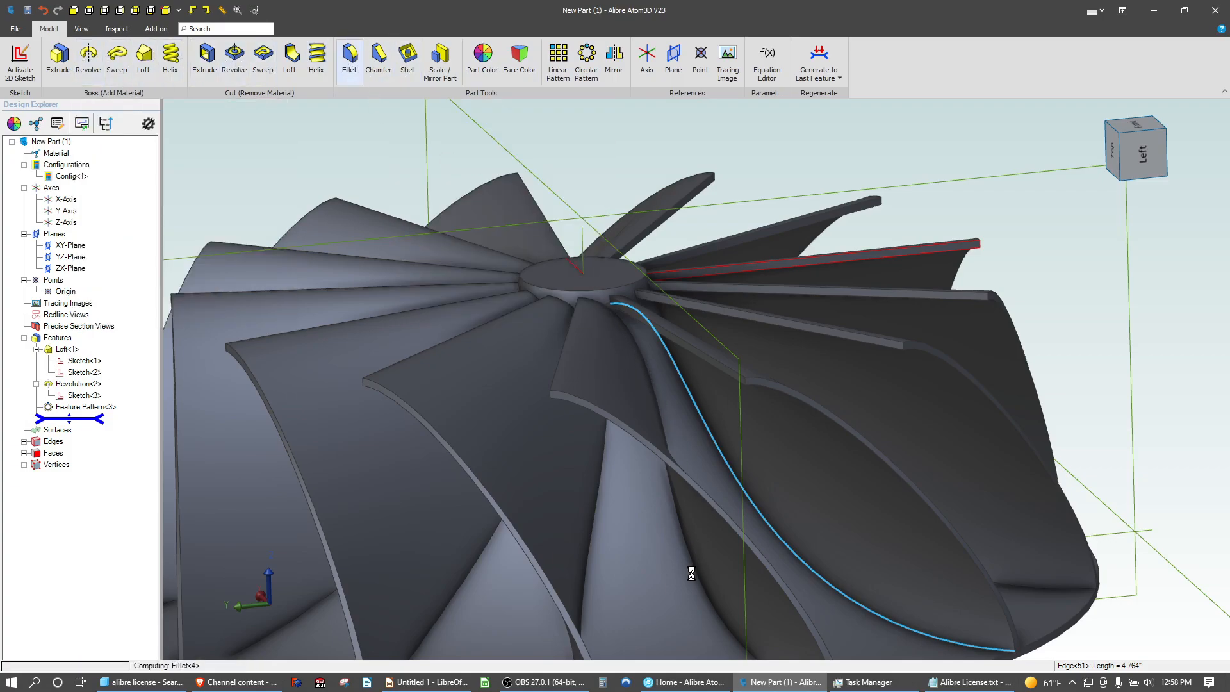
left_click(898, 241)
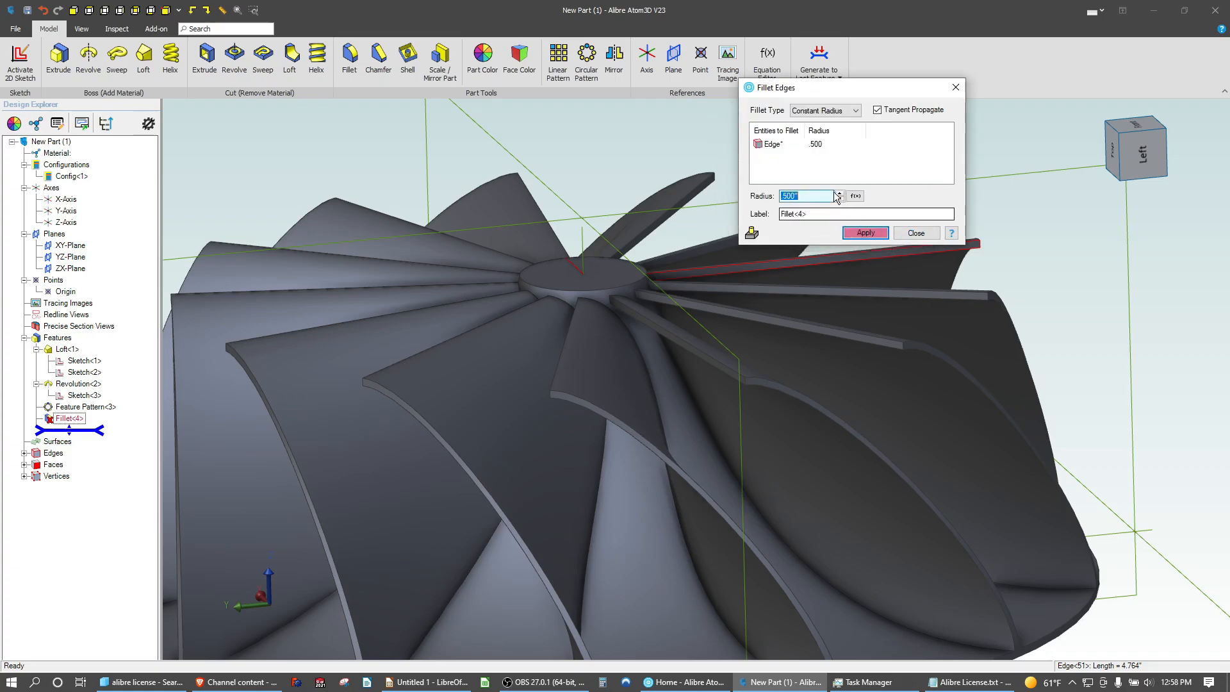
type(".1")
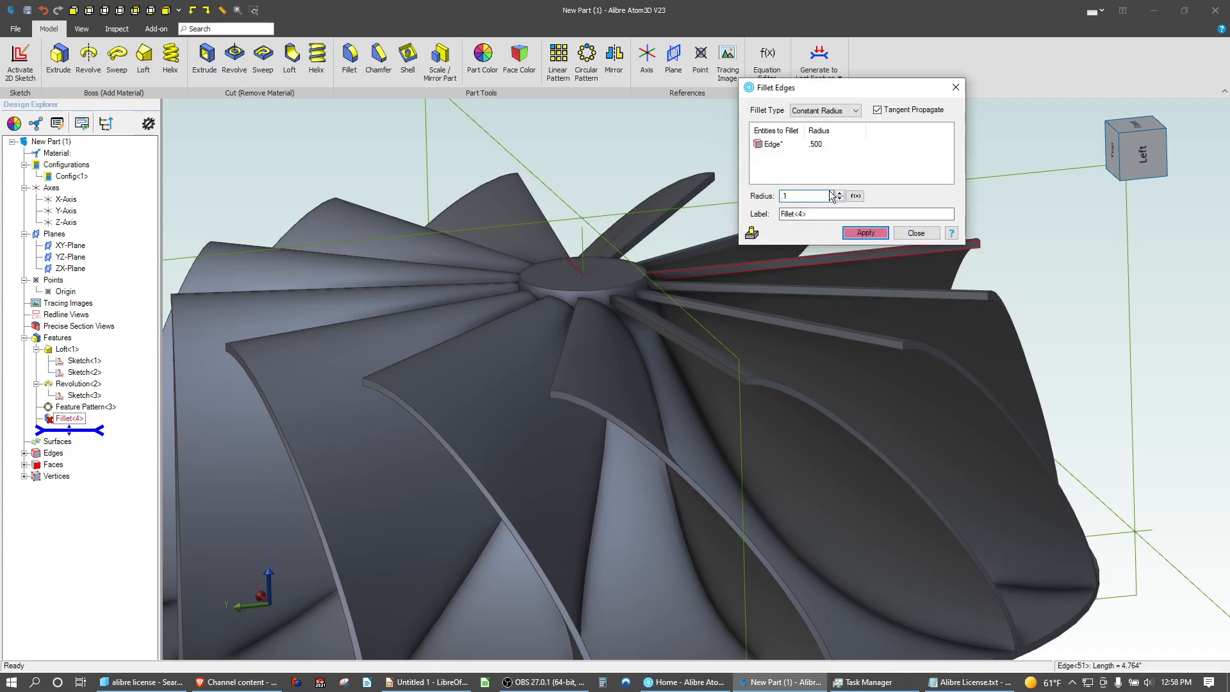
key("Return")
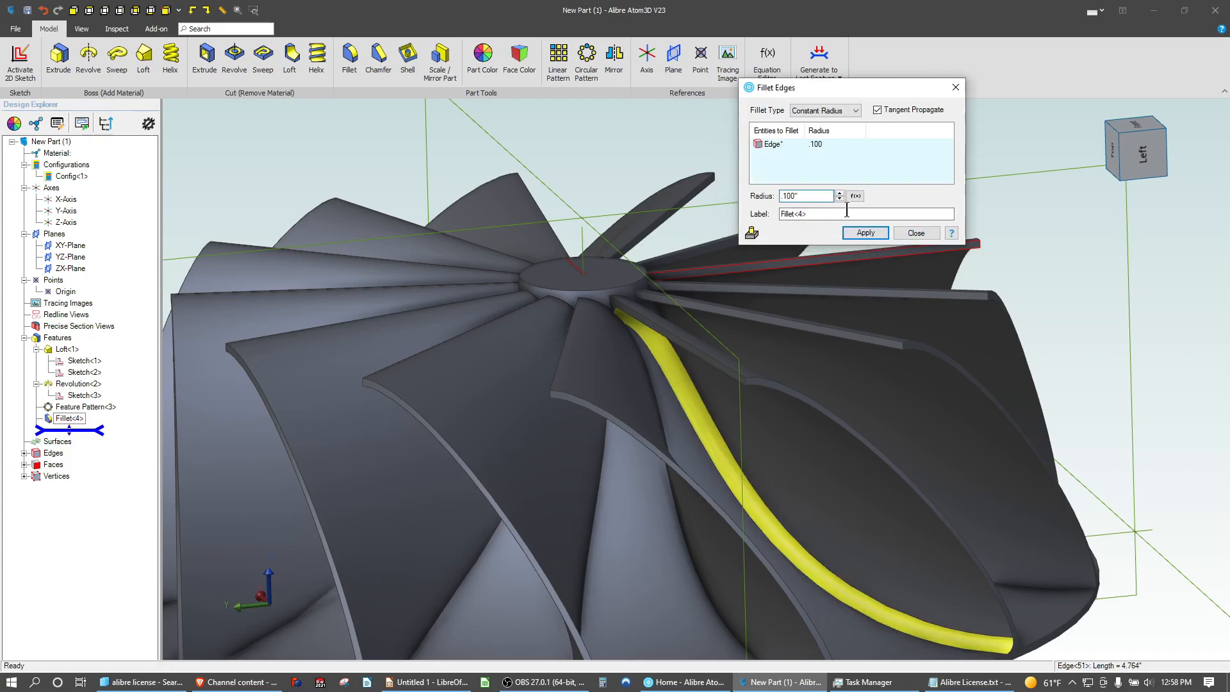
Add three more blade-to-hub edges to the 0.1 in constant-radius fillet and apply it
middle_click_drag(812, 417, 777, 426)
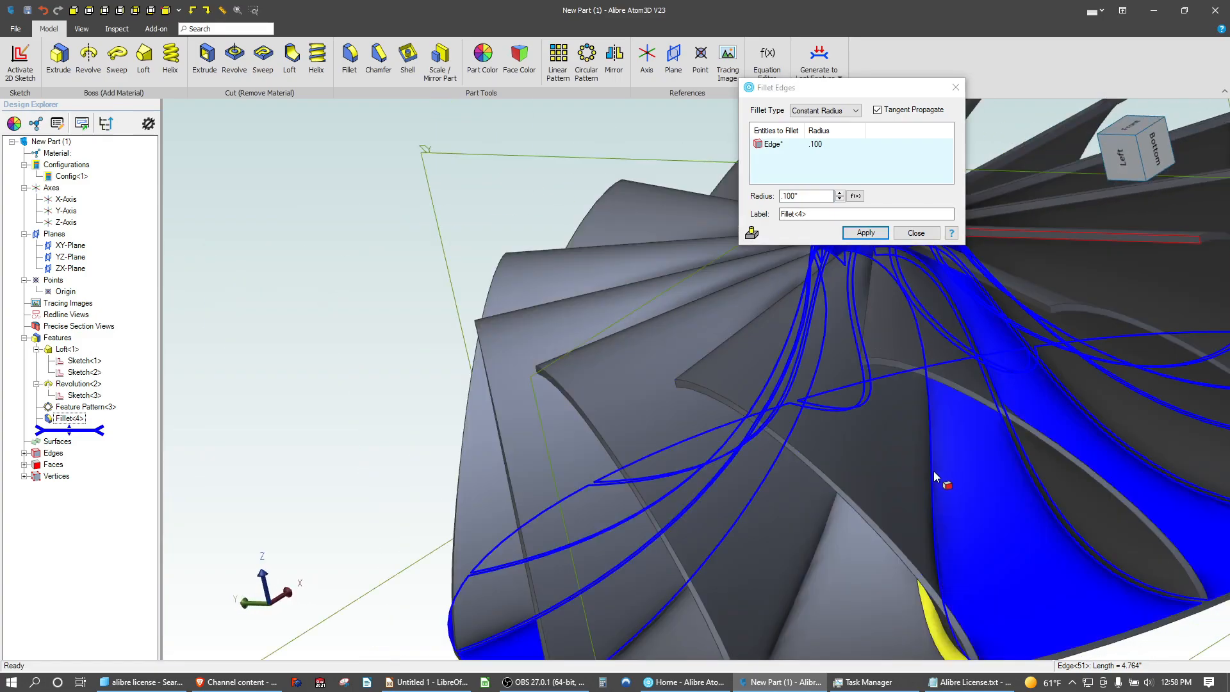
key("Return")
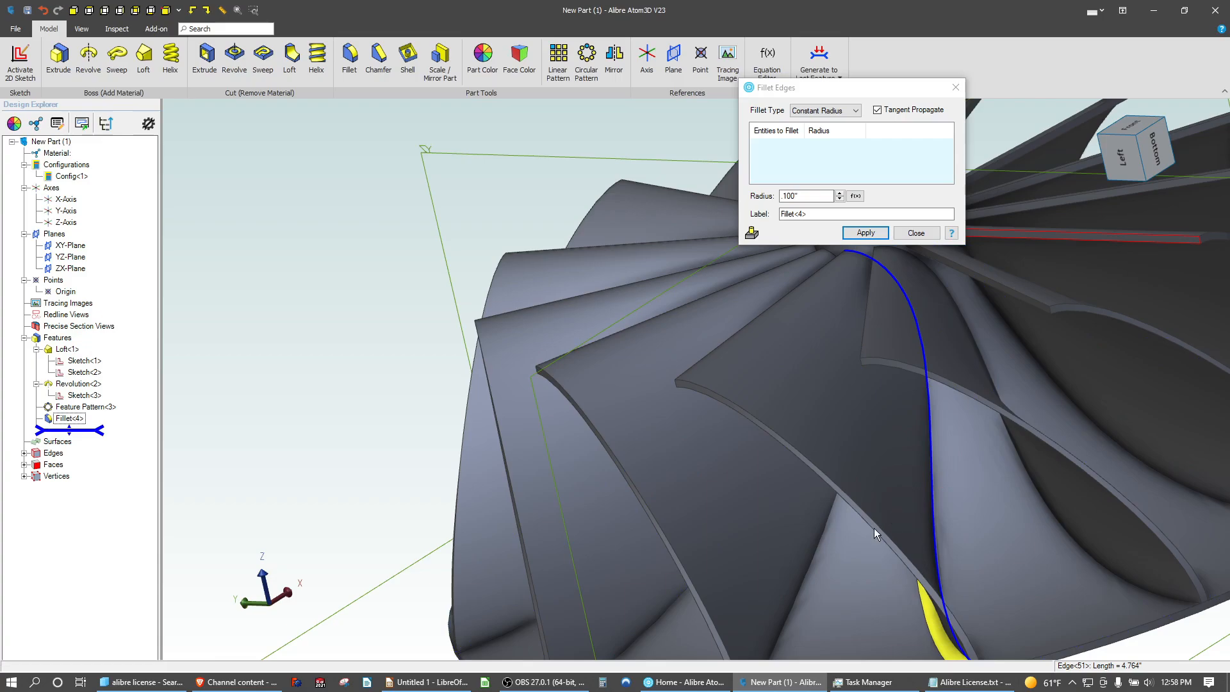
left_click(813, 554)
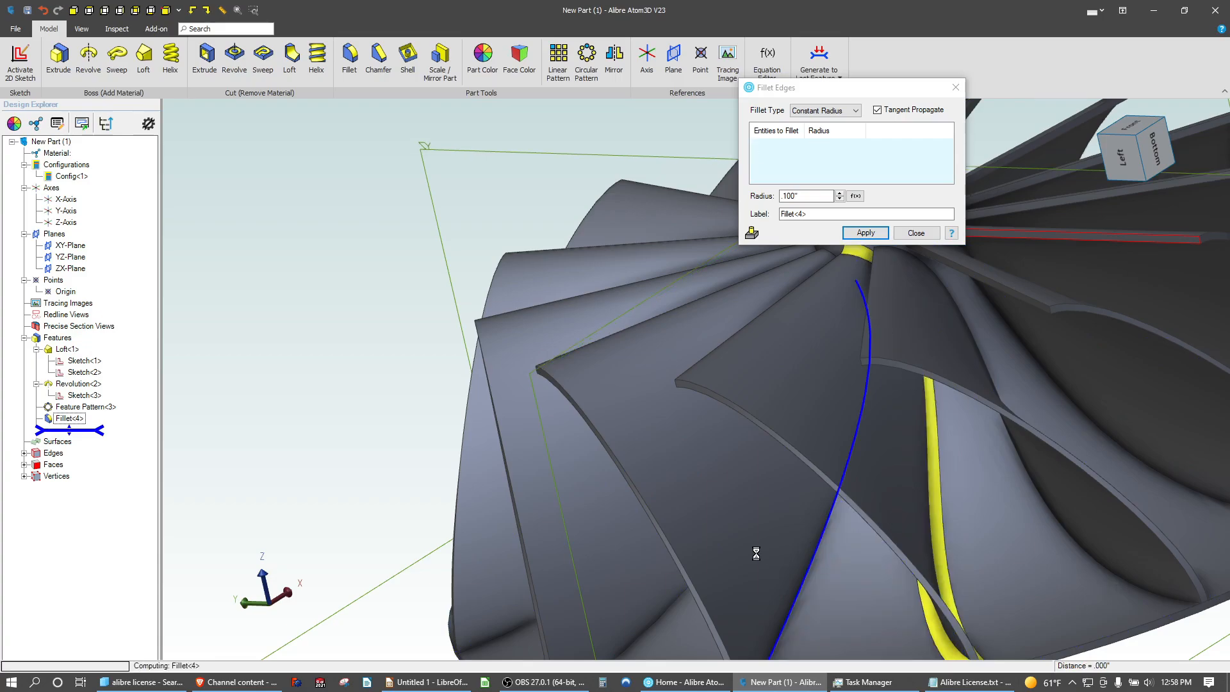
mouse_move(755, 550)
middle_mouse_down()
mouse_move(777, 535)
mouse_move(770, 560)
middle_mouse_up()
left_click(762, 585)
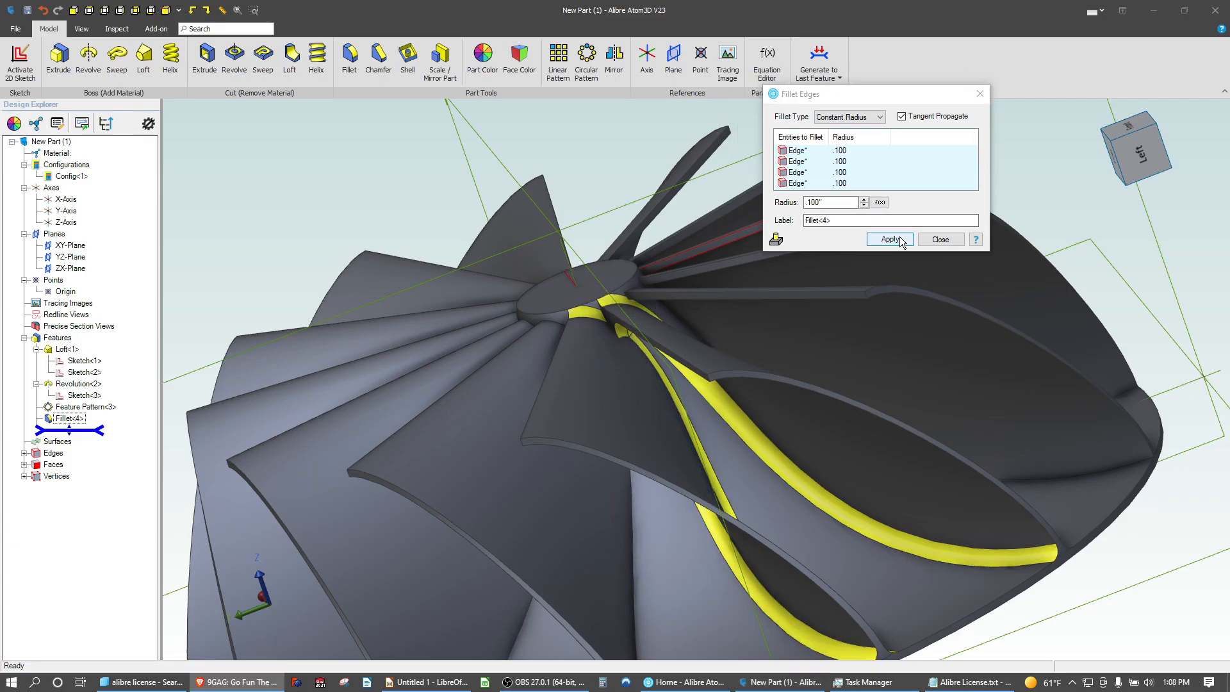
left_click(891, 240)
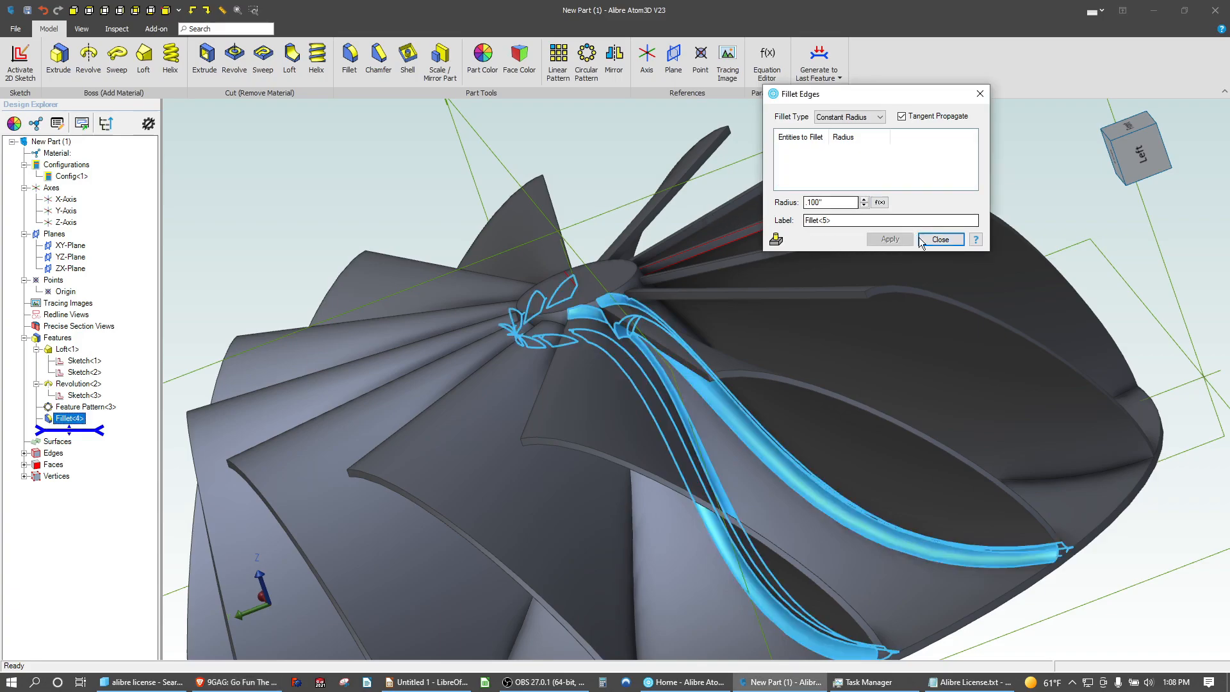
left_click(940, 239)
Examine the filleted blade roots up close near the hub's top face and along the blades toward the rim
mouse_move(654, 303)
middle_mouse_down()
mouse_move(678, 308)
mouse_move(656, 325)
middle_mouse_up()
scroll(656, 325, "up", 8)
scroll(490, 338, "down", 2)
scroll(490, 339, "down", 4)
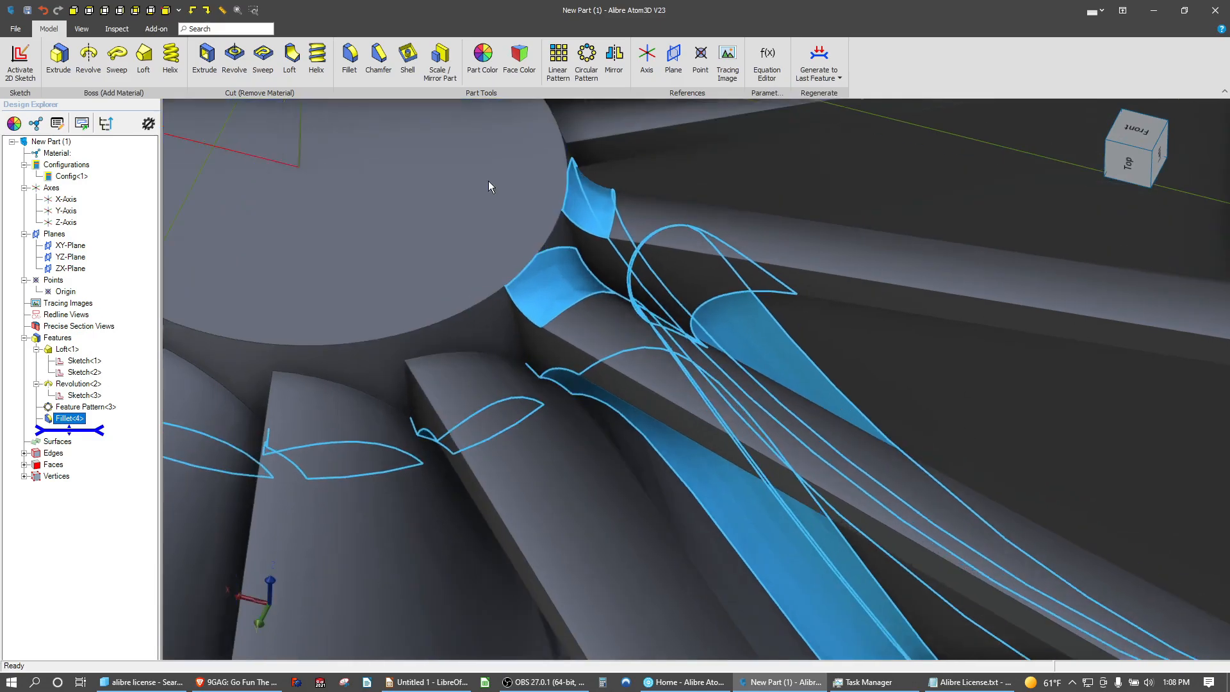
scroll(564, 256, "up", 3)
mouse_move(612, 286)
middle_mouse_down()
mouse_move(564, 275)
mouse_move(590, 284)
middle_mouse_up()
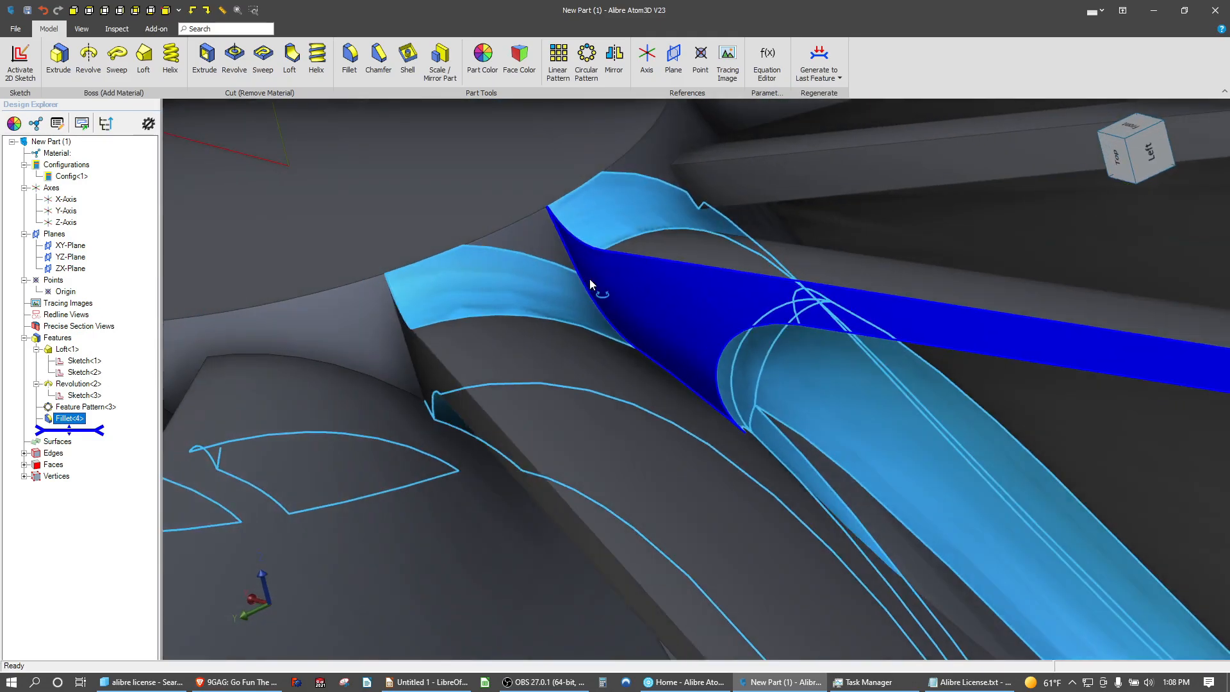
left_click(699, 377)
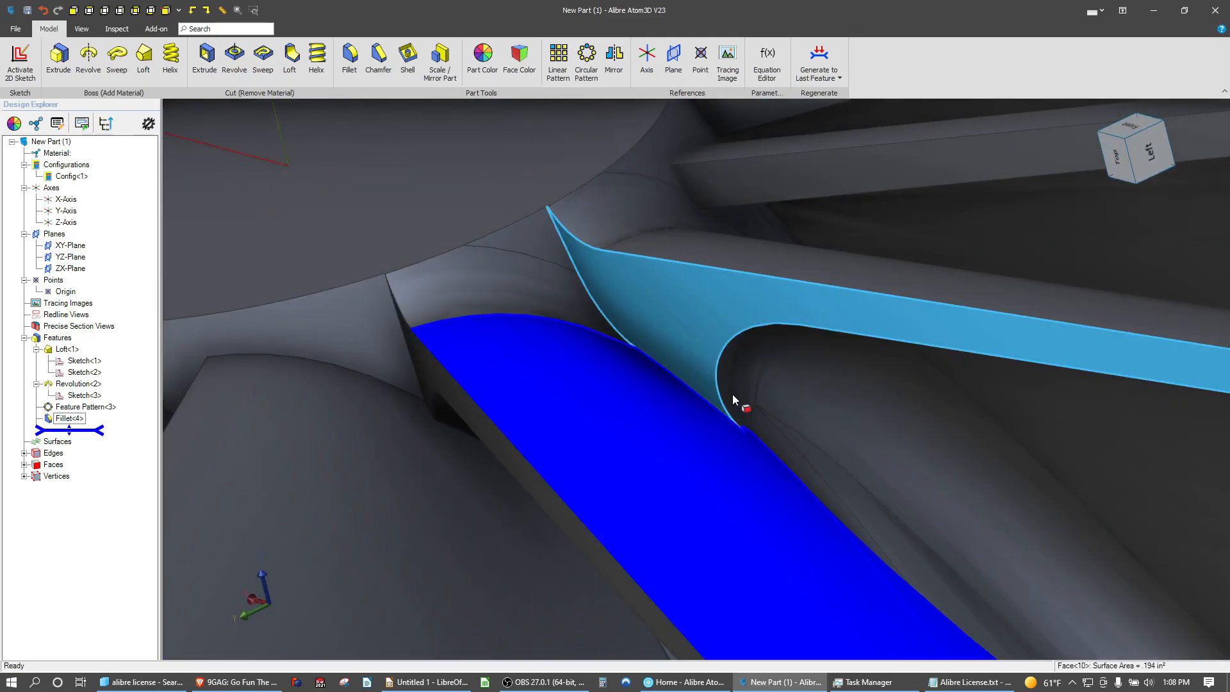
scroll(467, 306, "down", 5)
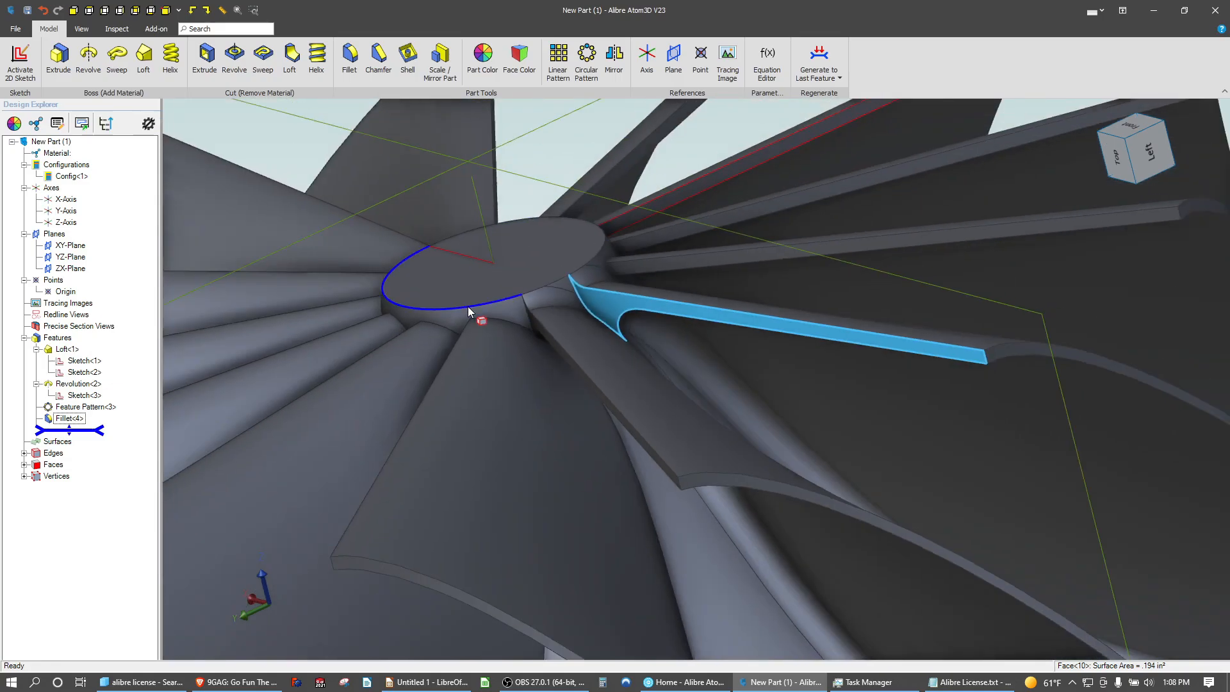
scroll(467, 306, "down", 5)
scroll(809, 474, "up", 8)
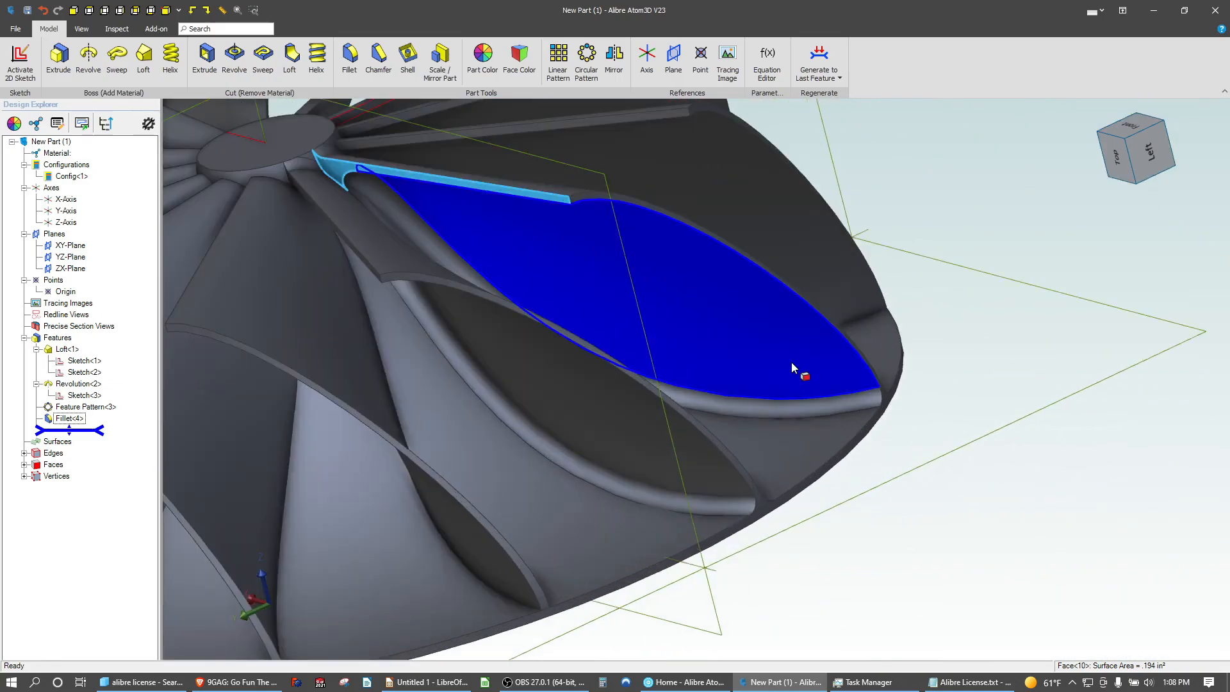
scroll(784, 513, "down", 8)
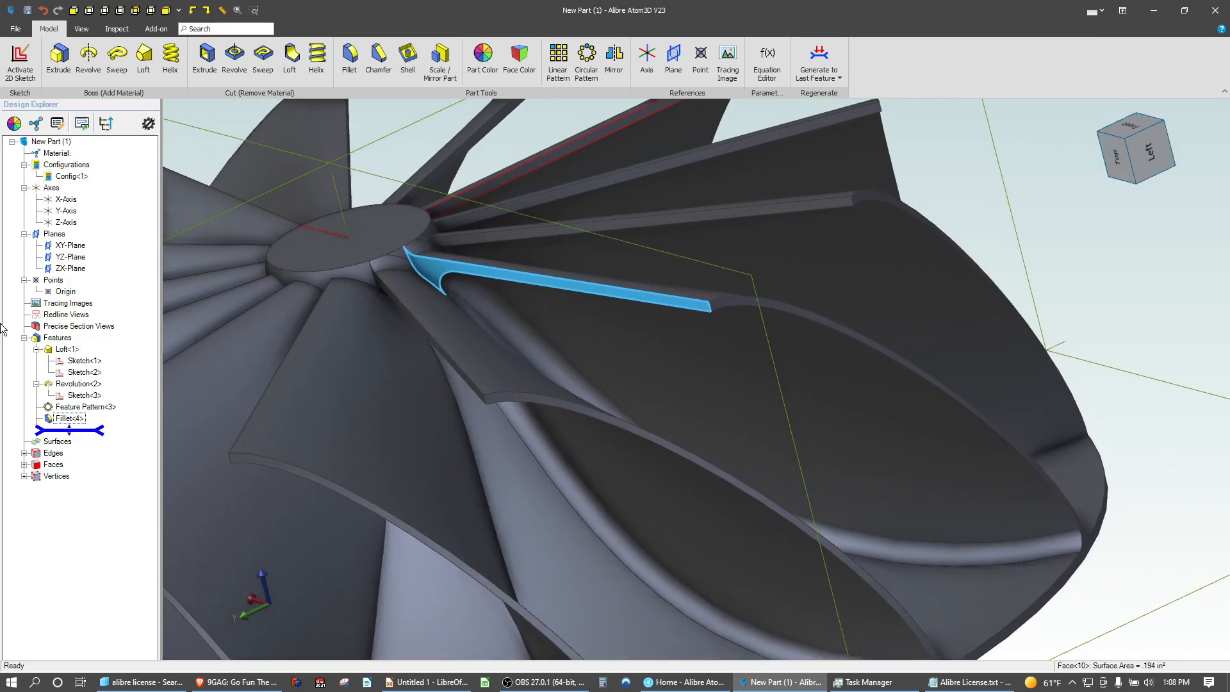
Delete the constant-radius fillet from the blade roots
right_click(72, 419)
left_click(109, 474)
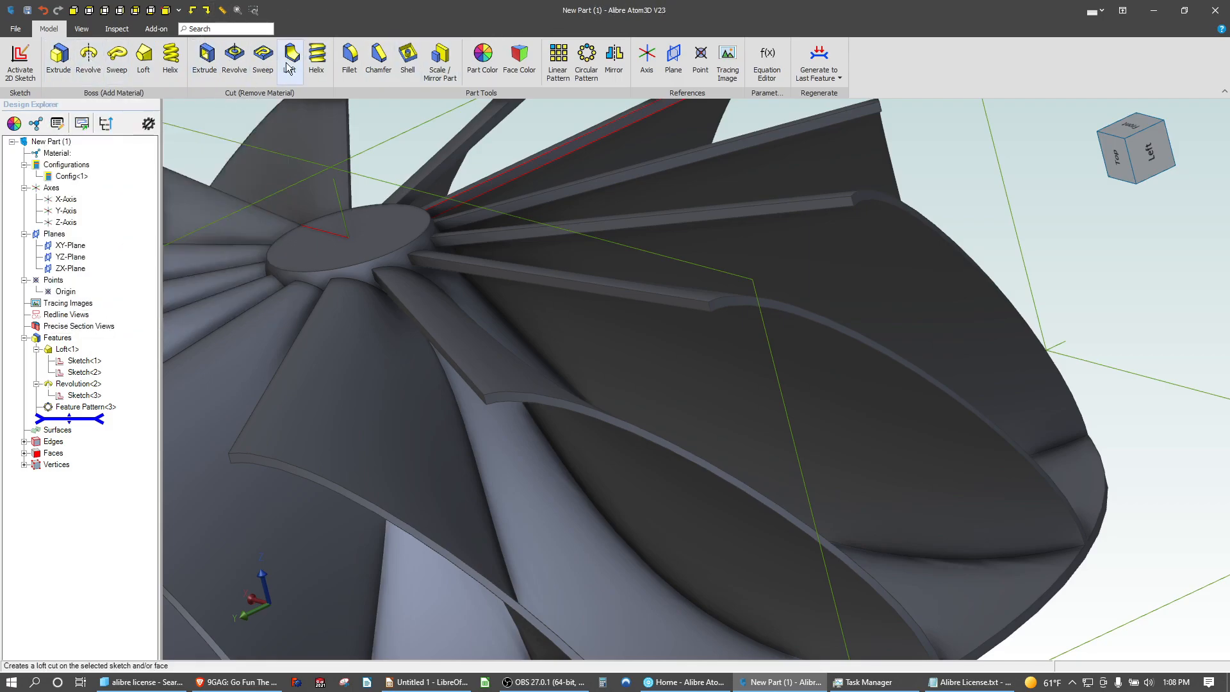
Start a variable-radius fillet on the long curved edge where one blade meets the hub
left_click(349, 61)
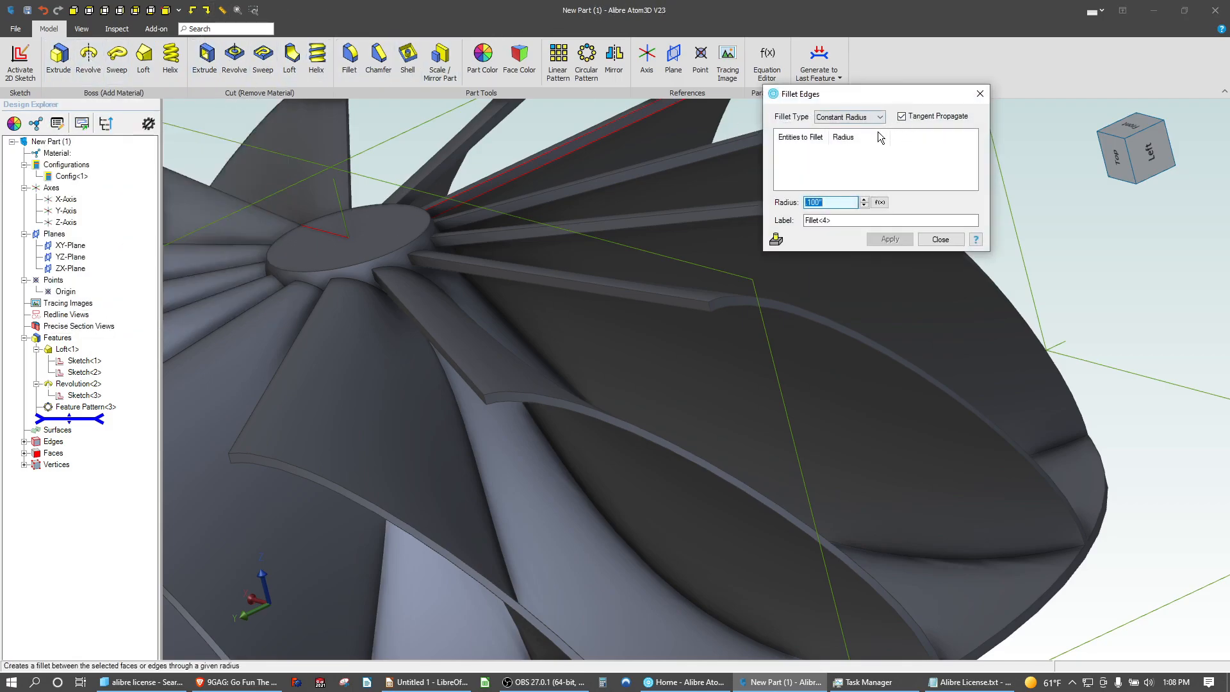
left_click(850, 120)
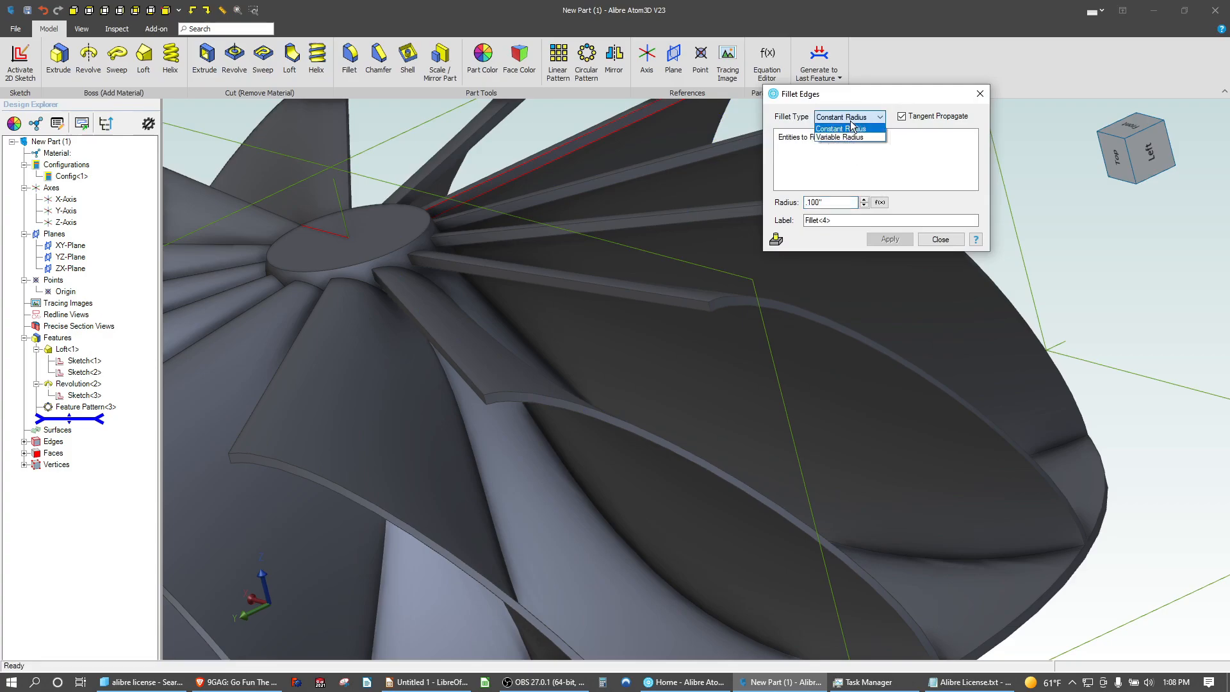
left_click(852, 138)
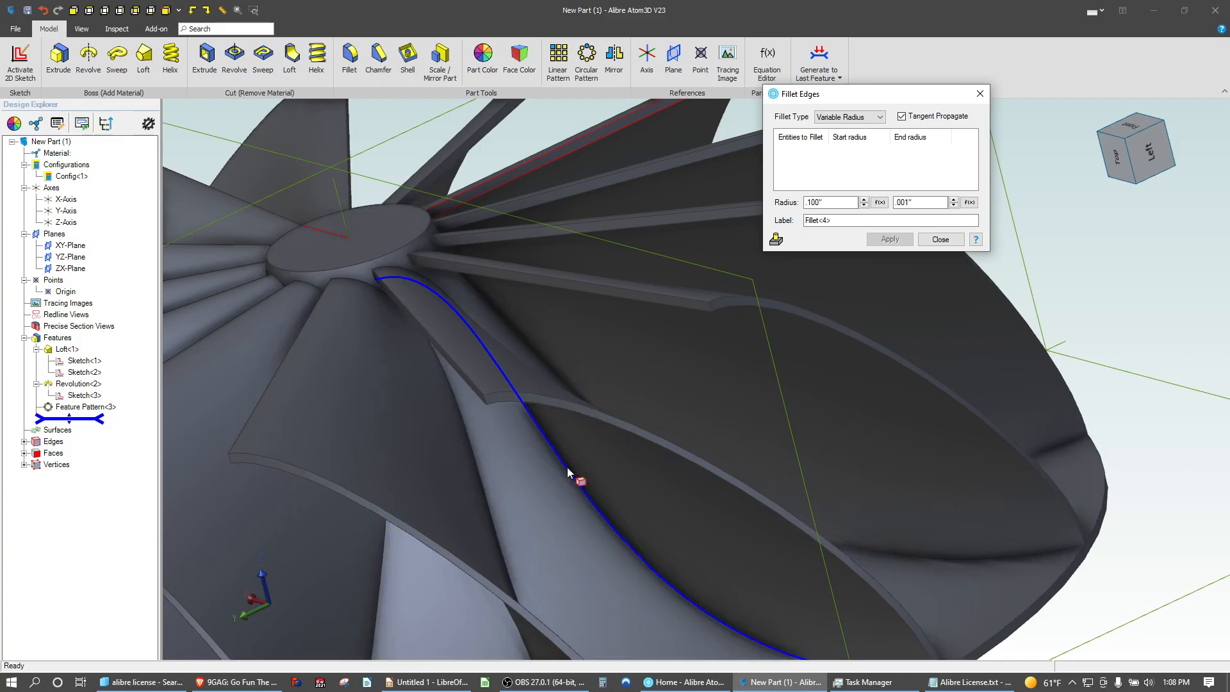
left_click(606, 464)
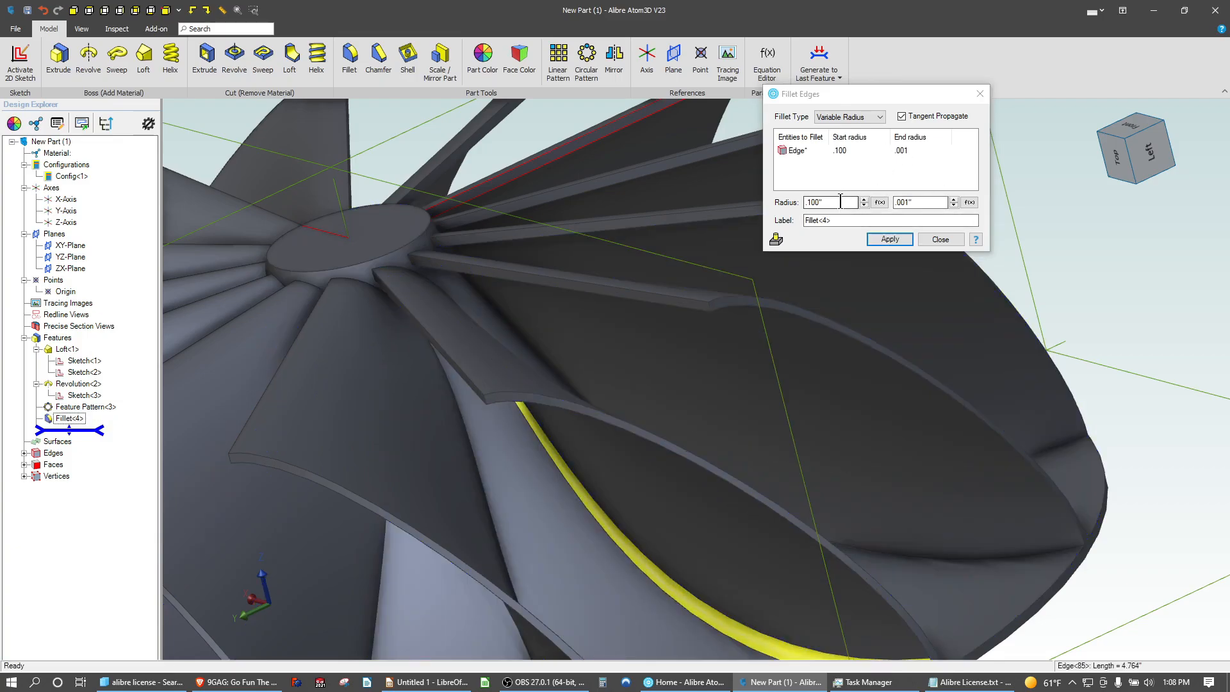
Try to apply the variable fillet with a start radius of 0.001 in and an end radius of 0.101 in
left_click_drag(848, 201, 729, 199)
type(".001")
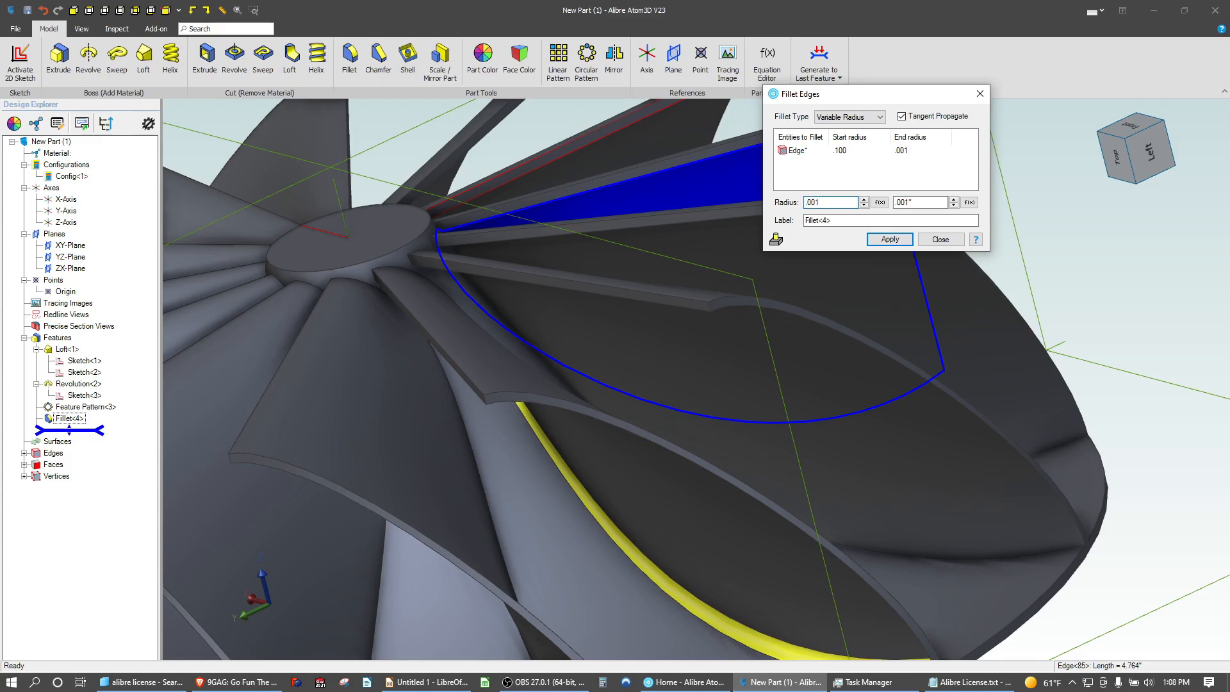
left_click(822, 180)
scroll(491, 259, "down", 2)
scroll(484, 474, "down", 1)
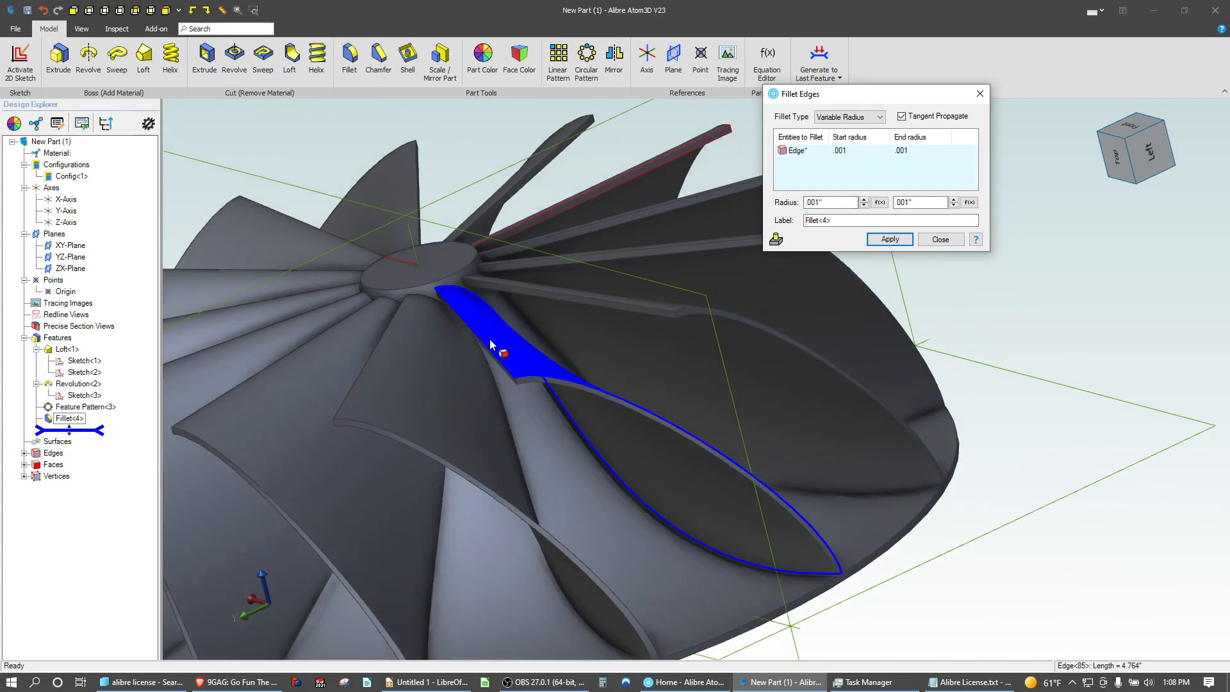
middle_click_drag(489, 341, 451, 332)
scroll(510, 285, "down", 2)
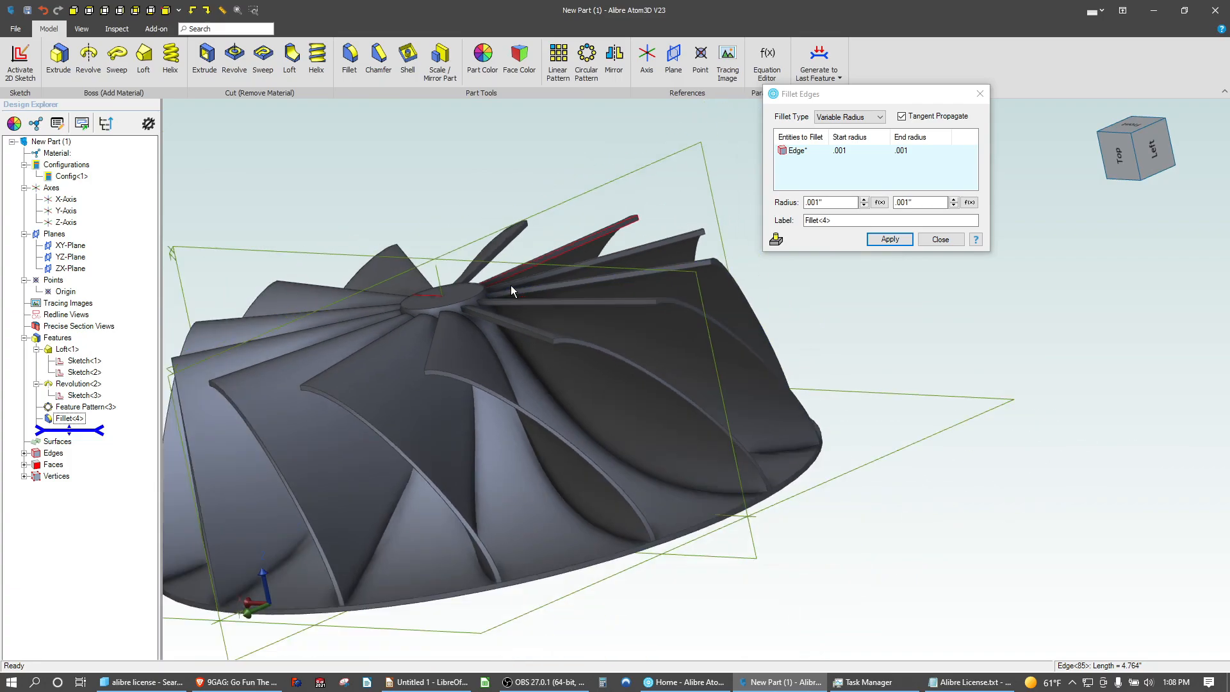
scroll(948, 541, "up", 5)
scroll(884, 494, "down", 2)
scroll(890, 480, "up", 4)
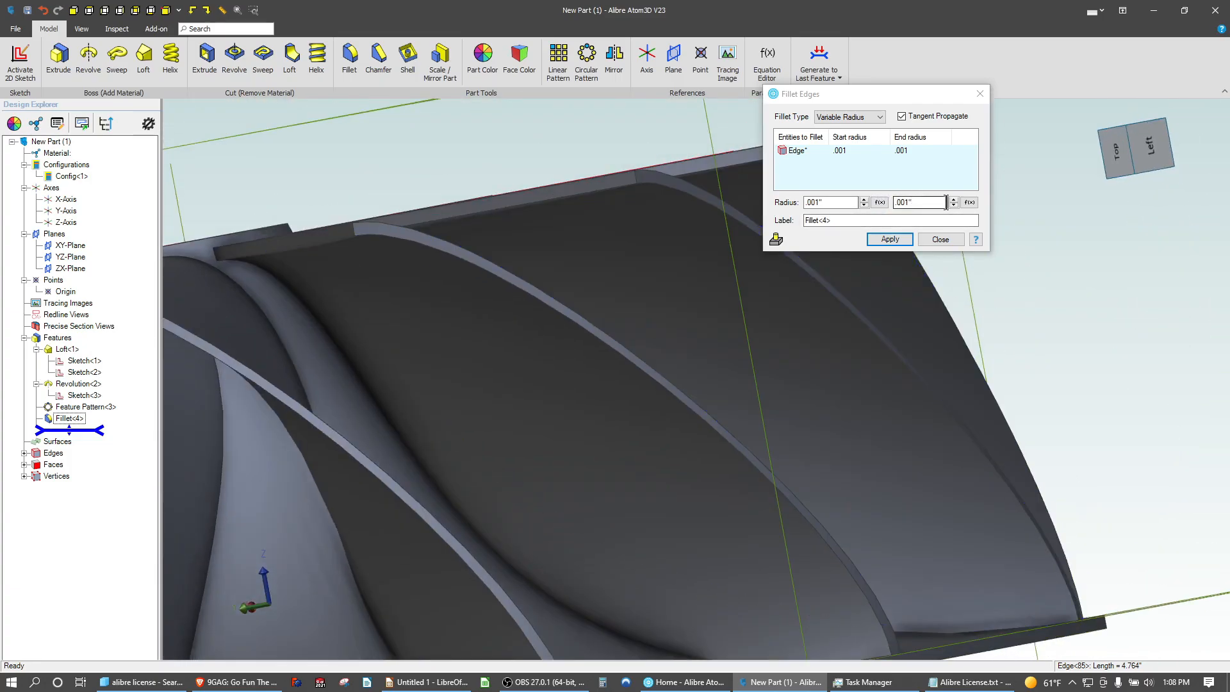
key("Return")
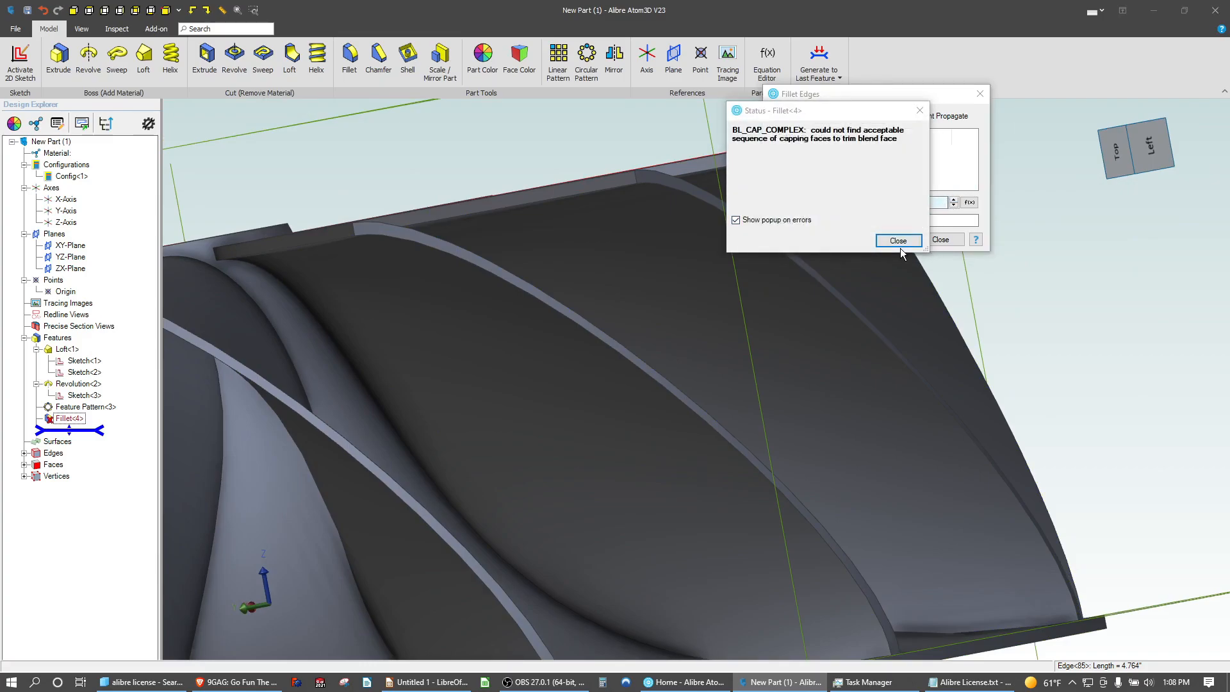
left_click(899, 239)
Set the variable fillet's start radius to 0.1 in and end radius to 0.001 in, and apply it
left_click_drag(834, 202, 794, 204)
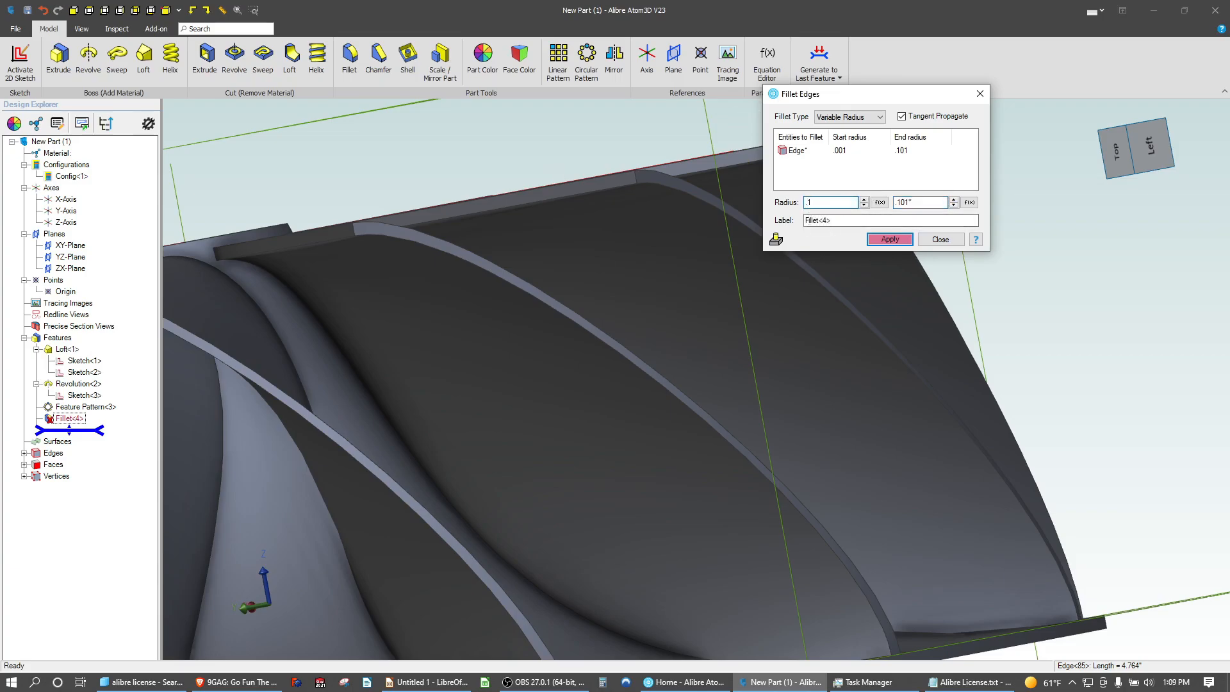
type(".1")
key("Return")
key("Return")
key("Tab")
key("Return")
scroll(561, 449, "down", 3)
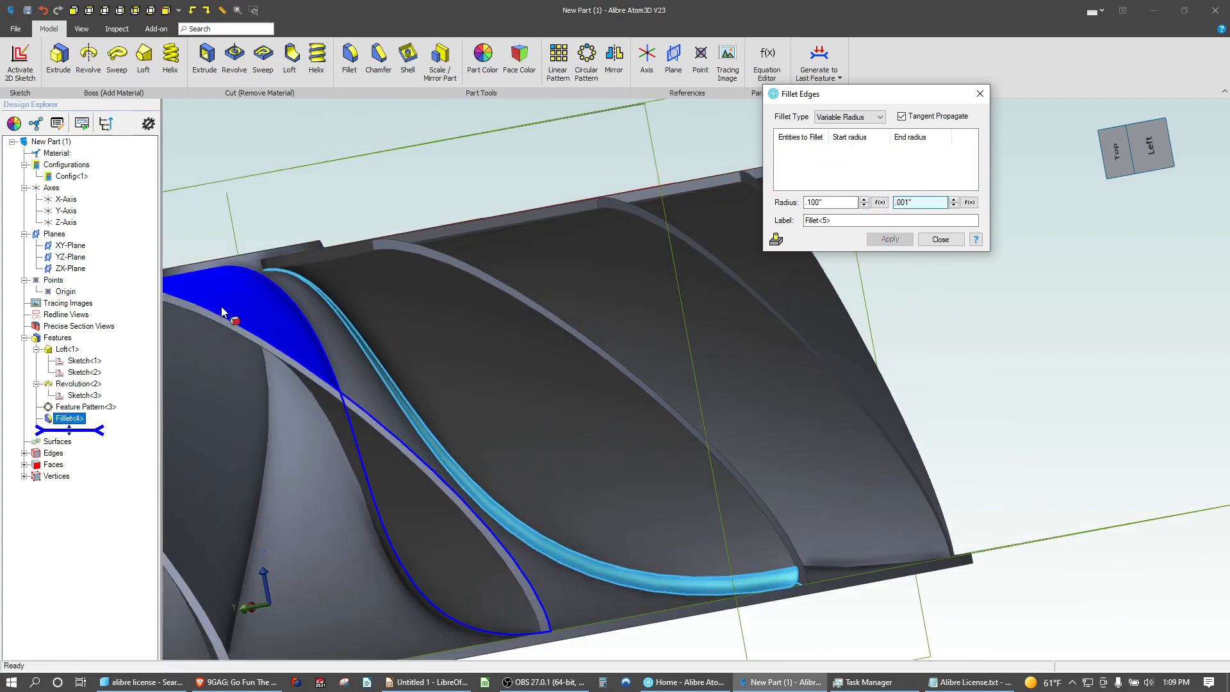
middle_click_drag(562, 450, 628, 459)
scroll(304, 402, "up", 4)
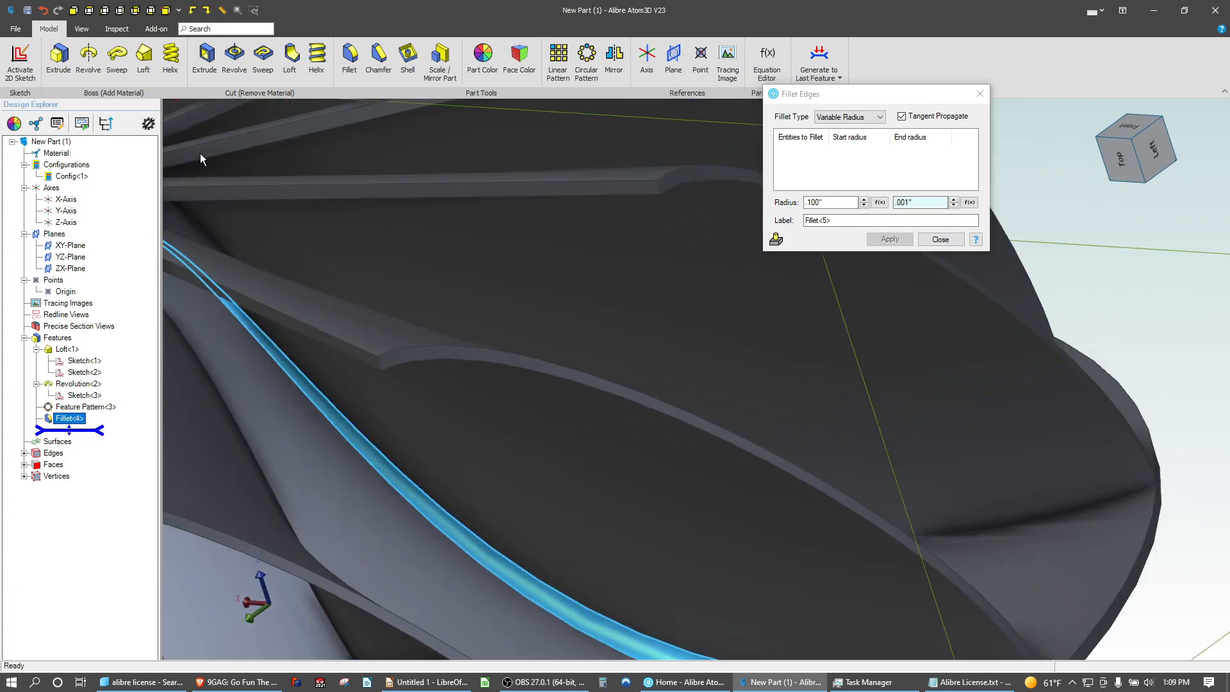
middle_click_drag(294, 159, 626, 205)
scroll(398, 255, "down", 5)
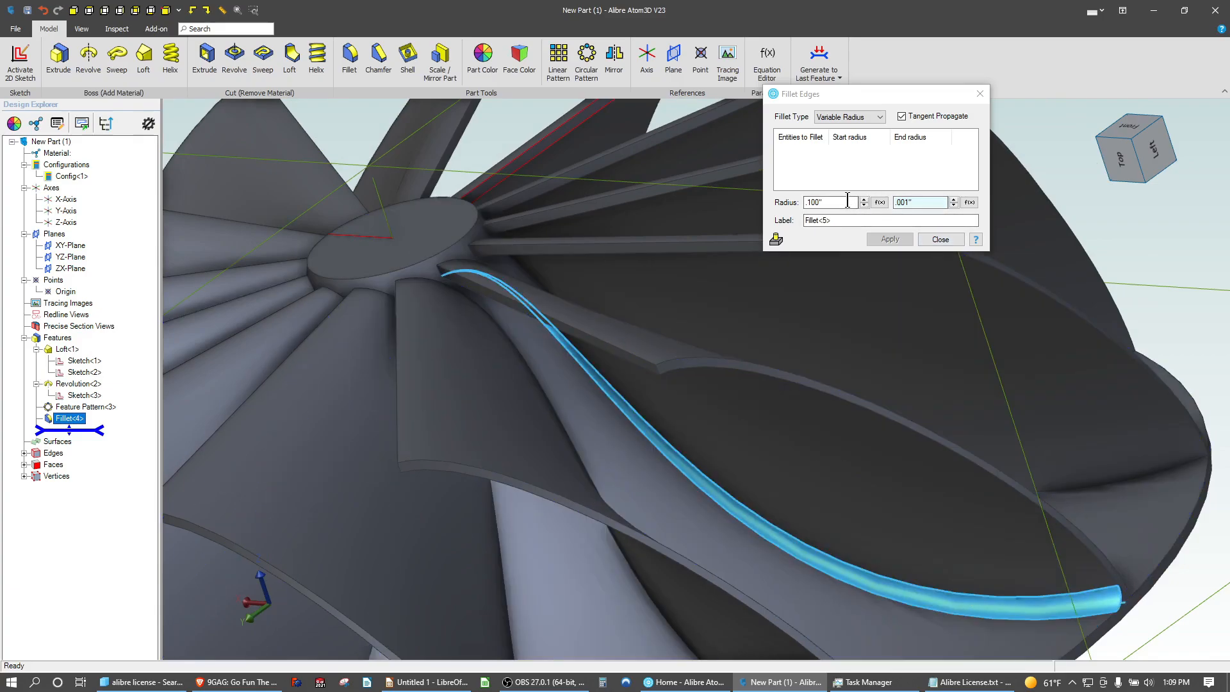
left_click(834, 202)
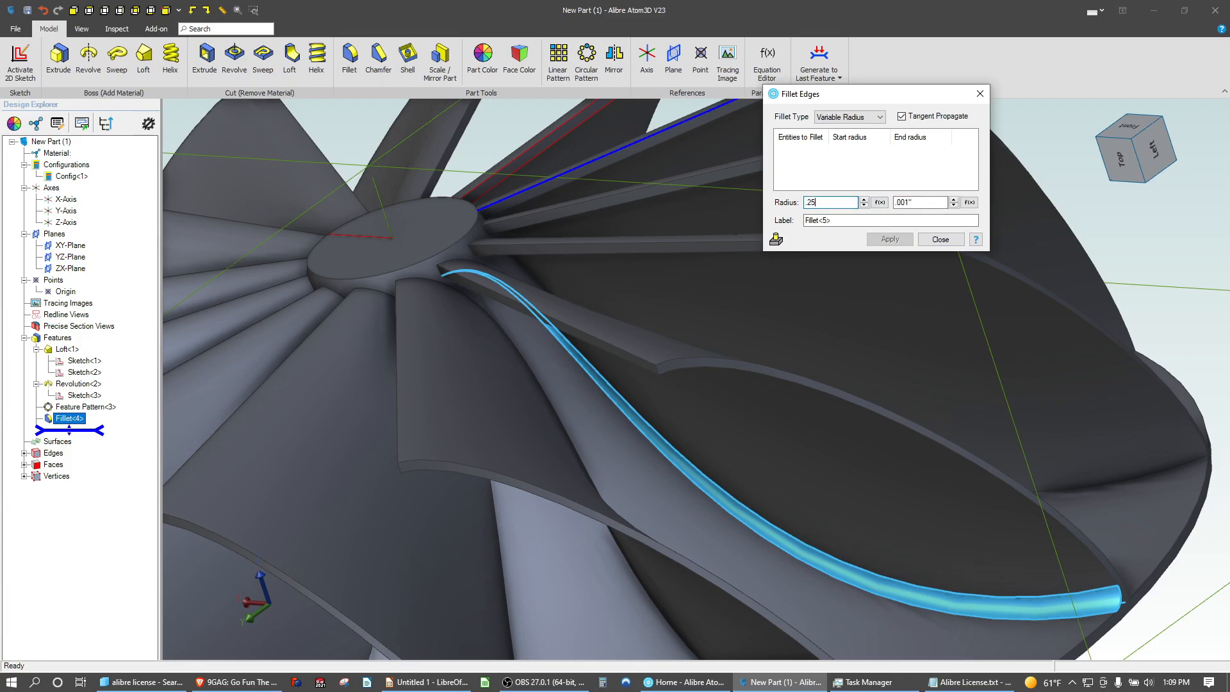
left_click(879, 154)
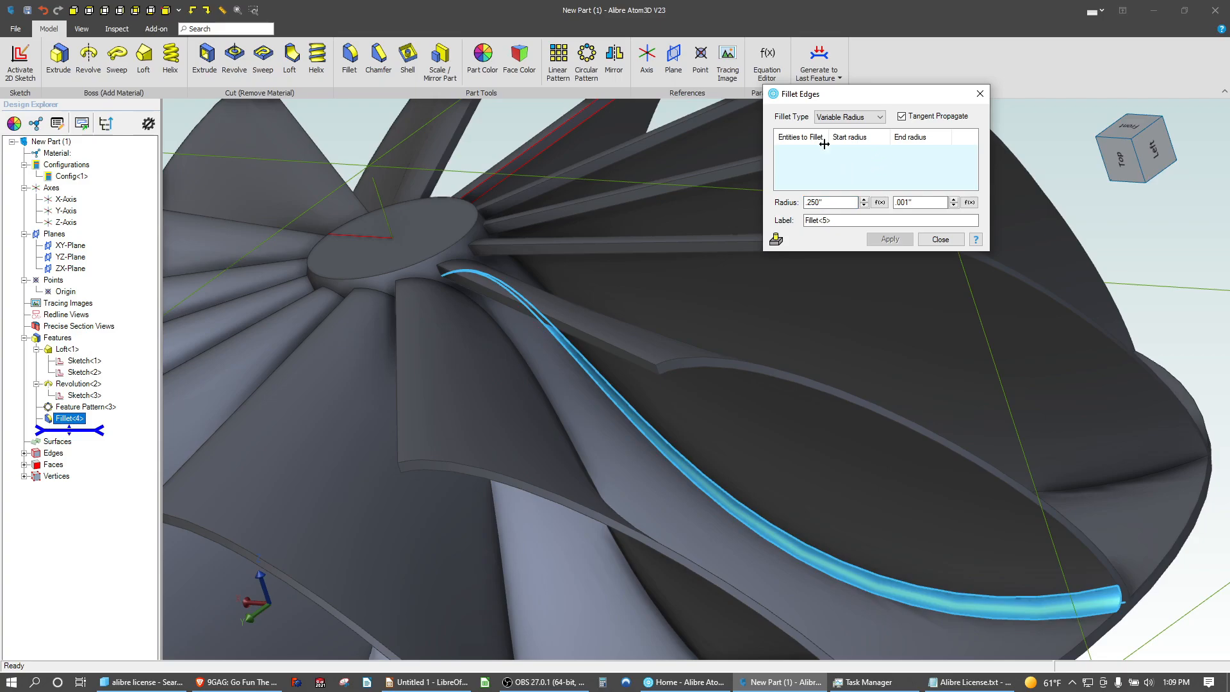
mouse_move(819, 91)
left_mouse_down()
mouse_move(840, 92)
mouse_move(818, 105)
left_mouse_up()
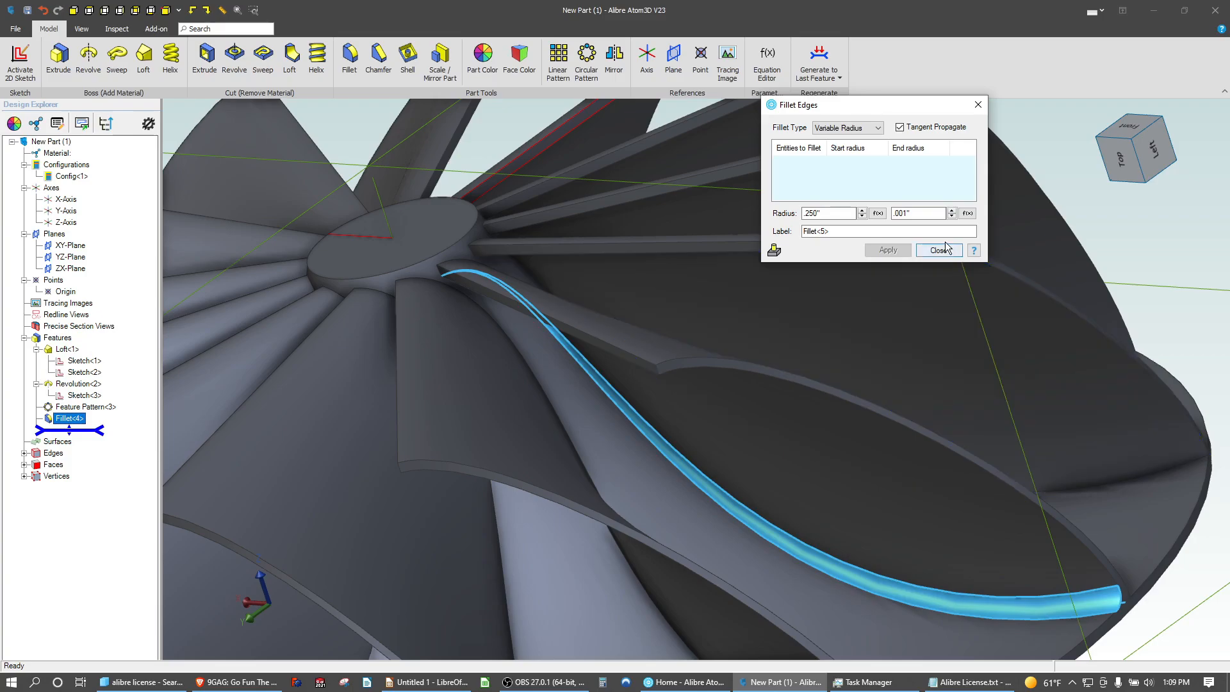
left_click(939, 250)
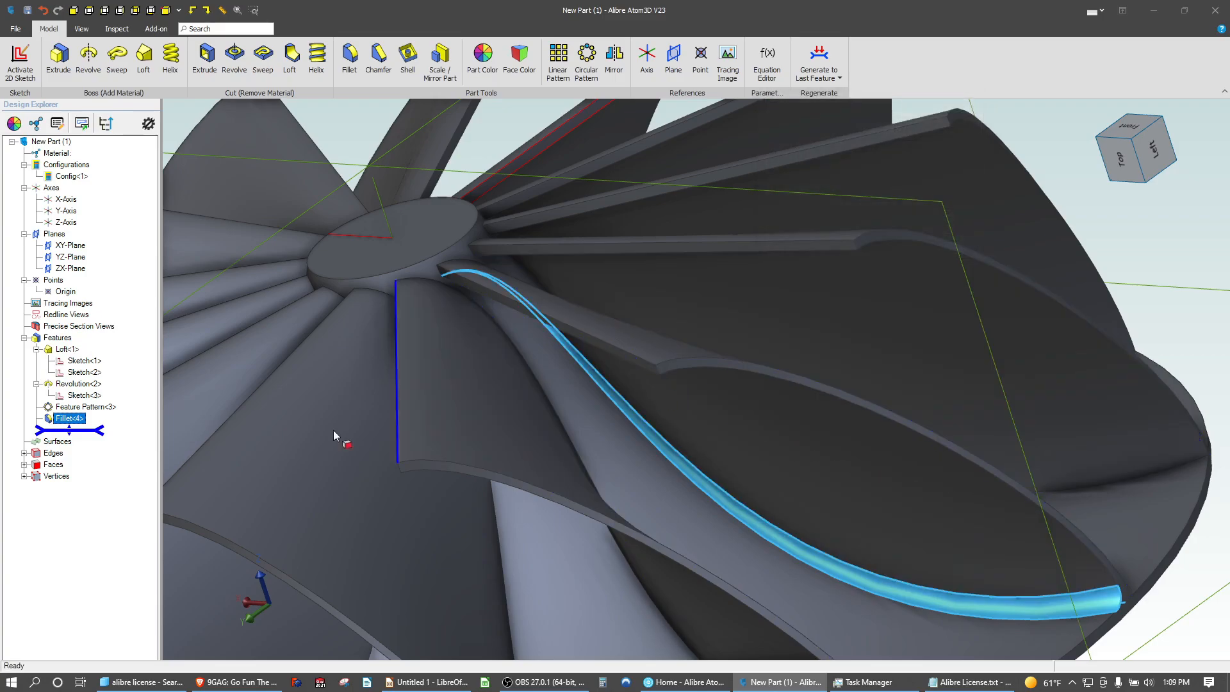
Reopen the blade-root fillet for editing and try a start radius of 0.25 in
right_click(71, 418)
left_click(96, 426)
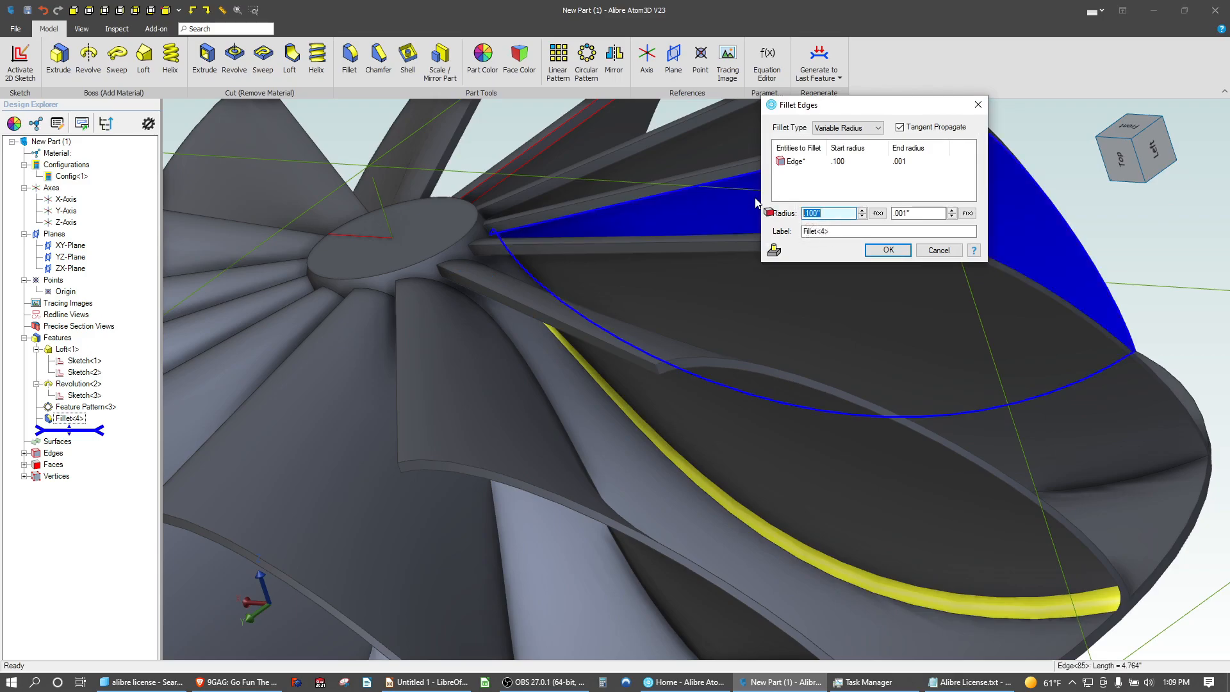
left_click(904, 186)
scroll(744, 422, "down", 2)
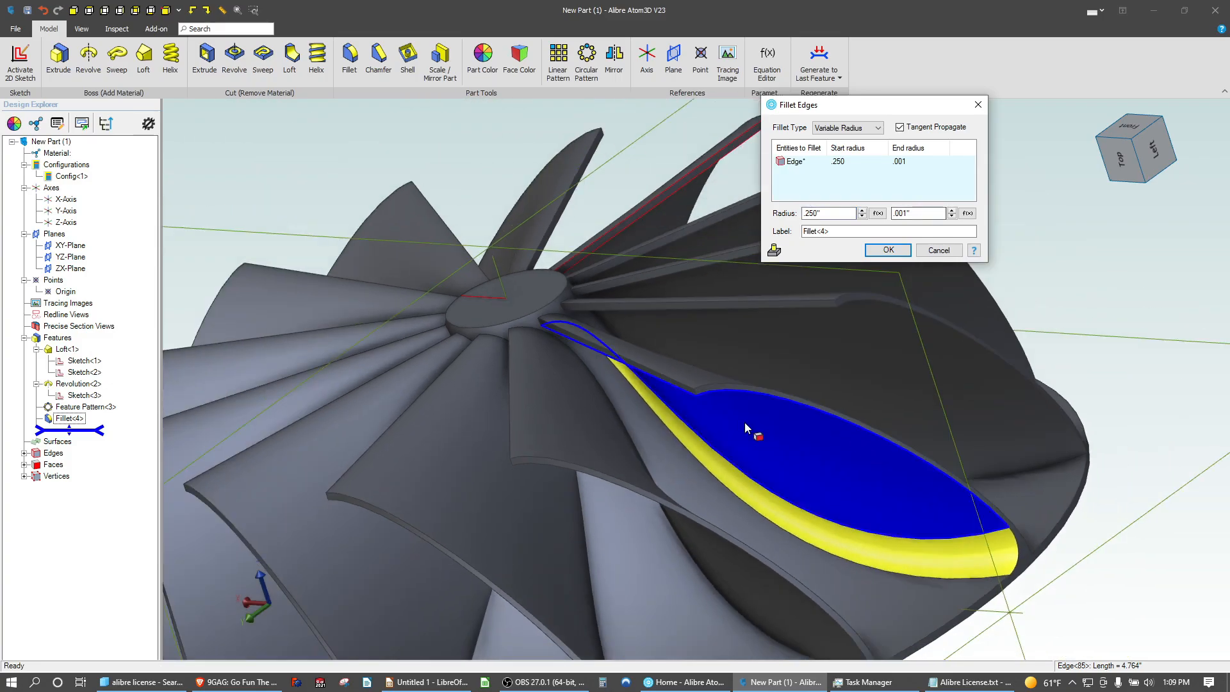
mouse_move(744, 422)
middle_mouse_down()
mouse_move(769, 412)
mouse_move(727, 420)
mouse_move(729, 432)
mouse_move(733, 406)
middle_mouse_up()
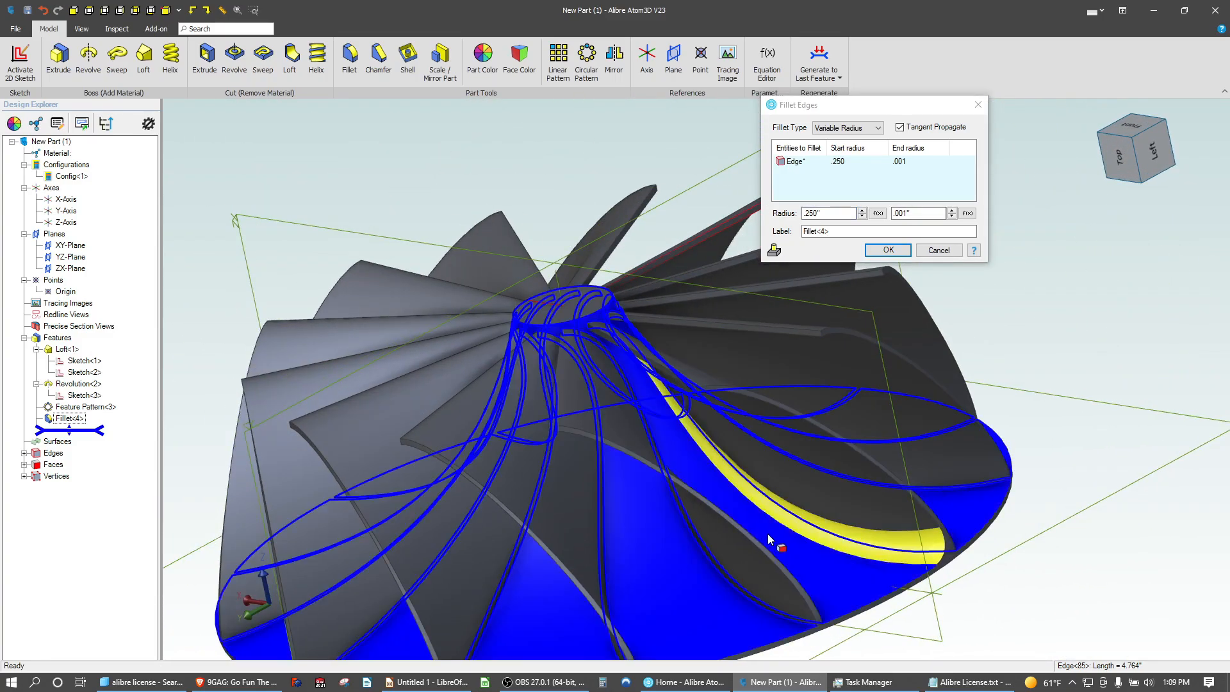
scroll(828, 540, "up", 3)
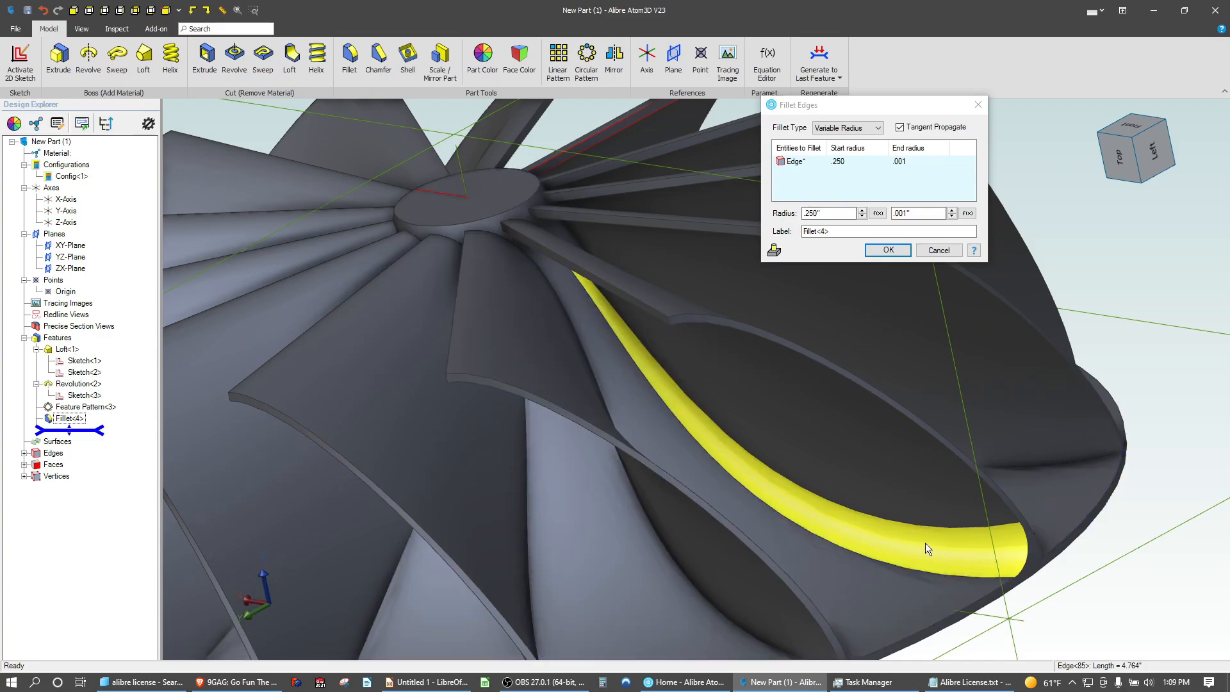
Set the fillet's start radius to 0.1 in and add the neighbouring blade's root edge to it
scroll(925, 543, "down", 1)
left_click_drag(846, 212, 536, 188)
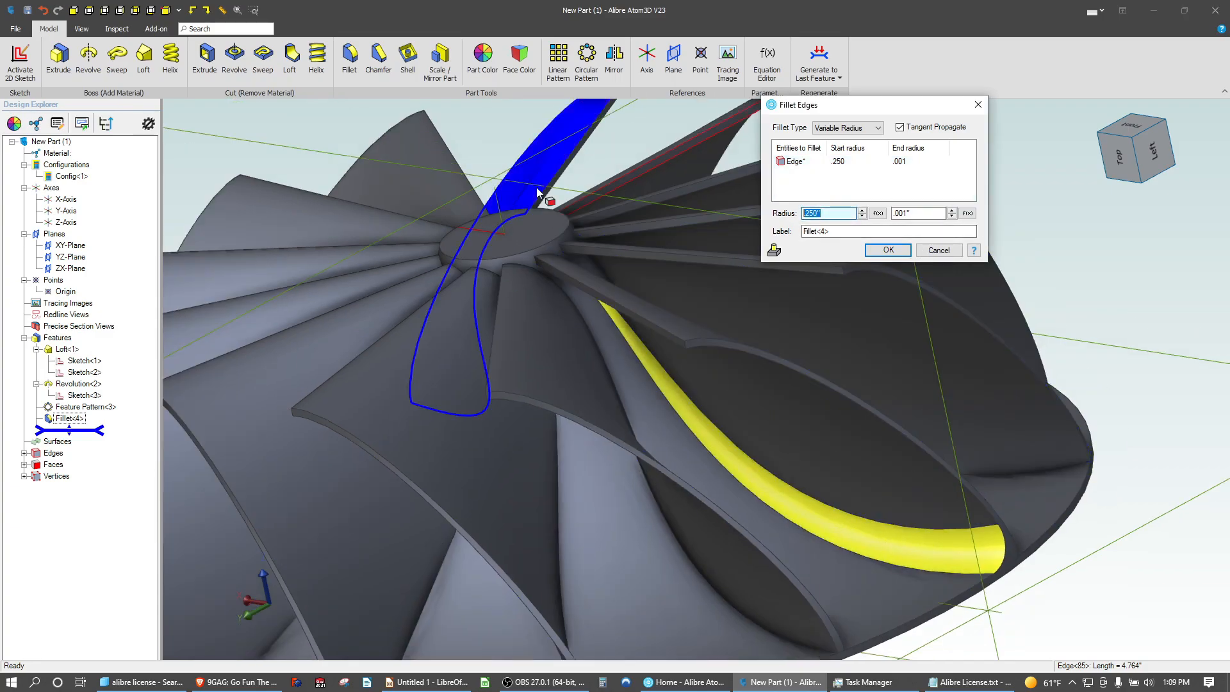
type(".1")
left_click(865, 173)
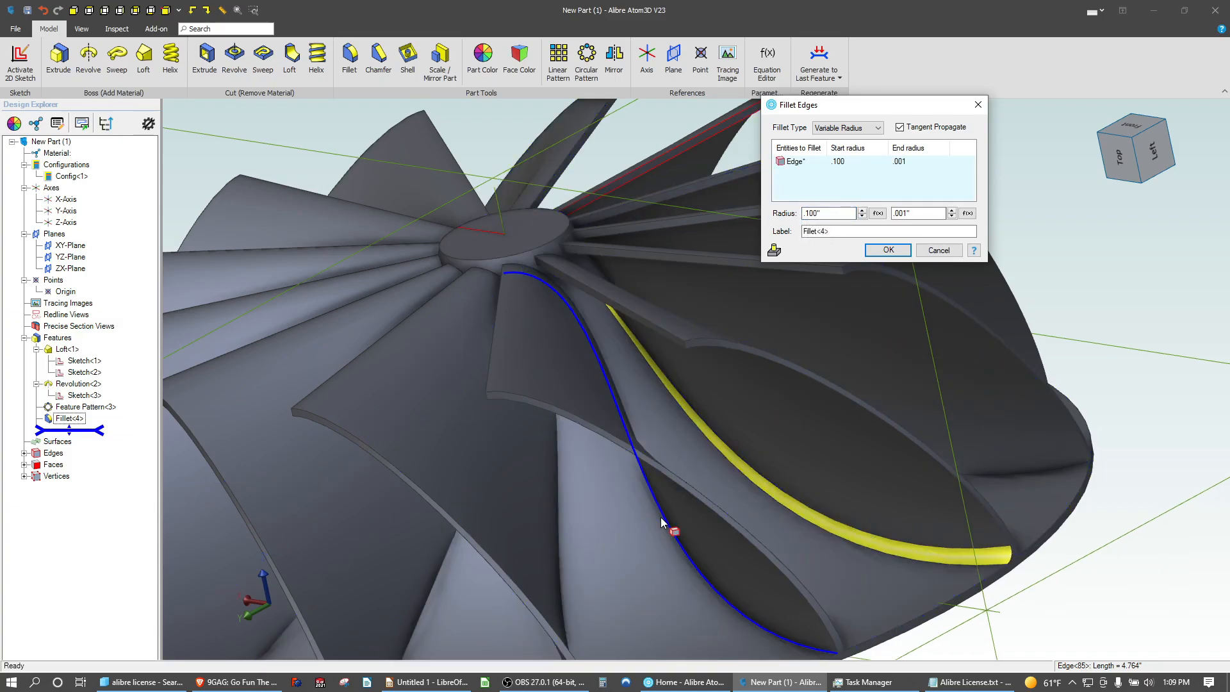
left_click(661, 517)
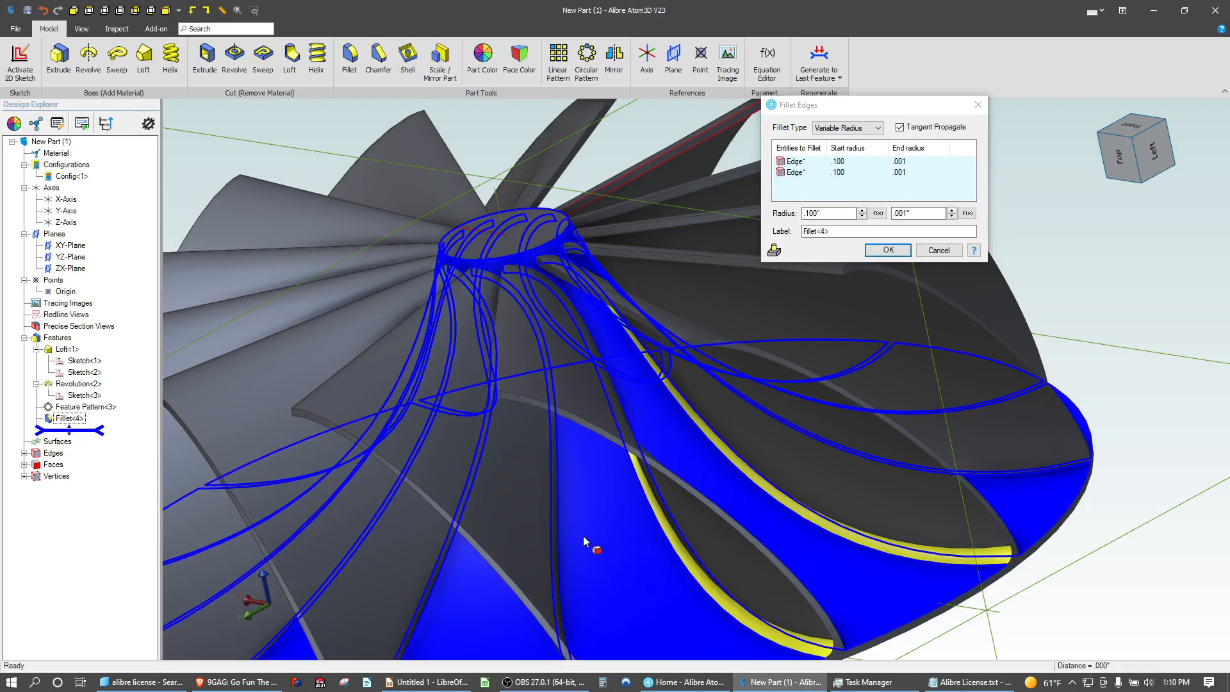
Try to extend the variable fillet to a third blade's root edge
scroll(583, 536, "down", 1)
middle_click_drag(605, 530, 575, 546)
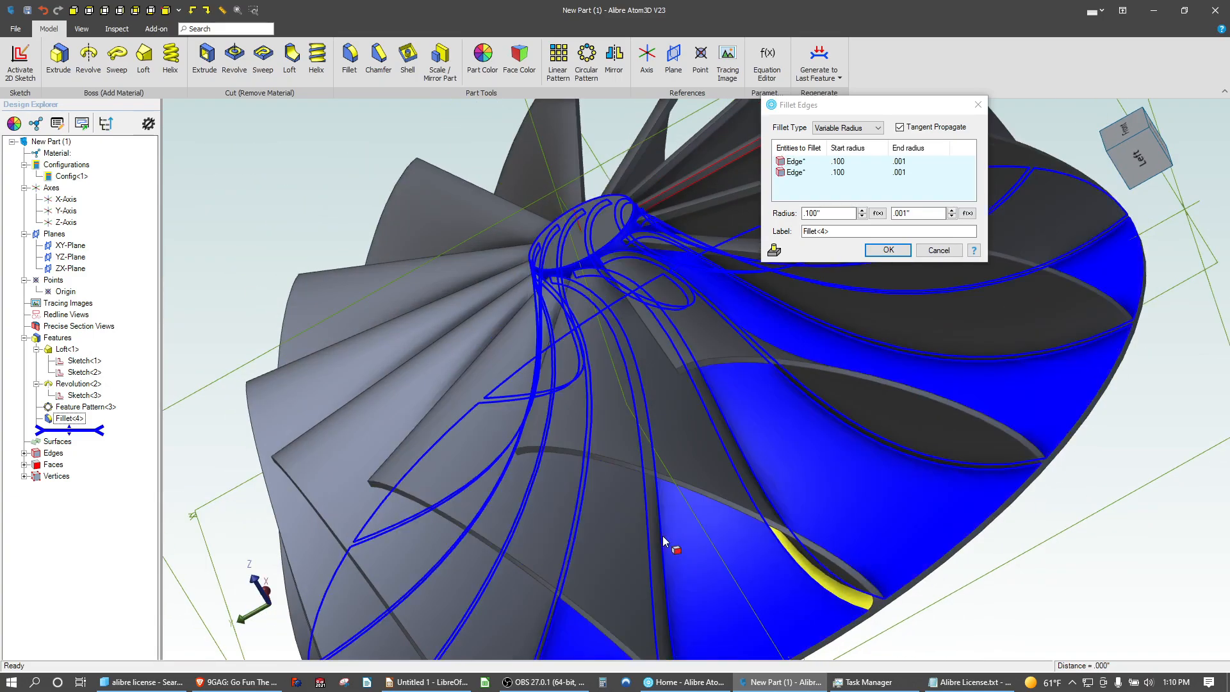
left_click(662, 531)
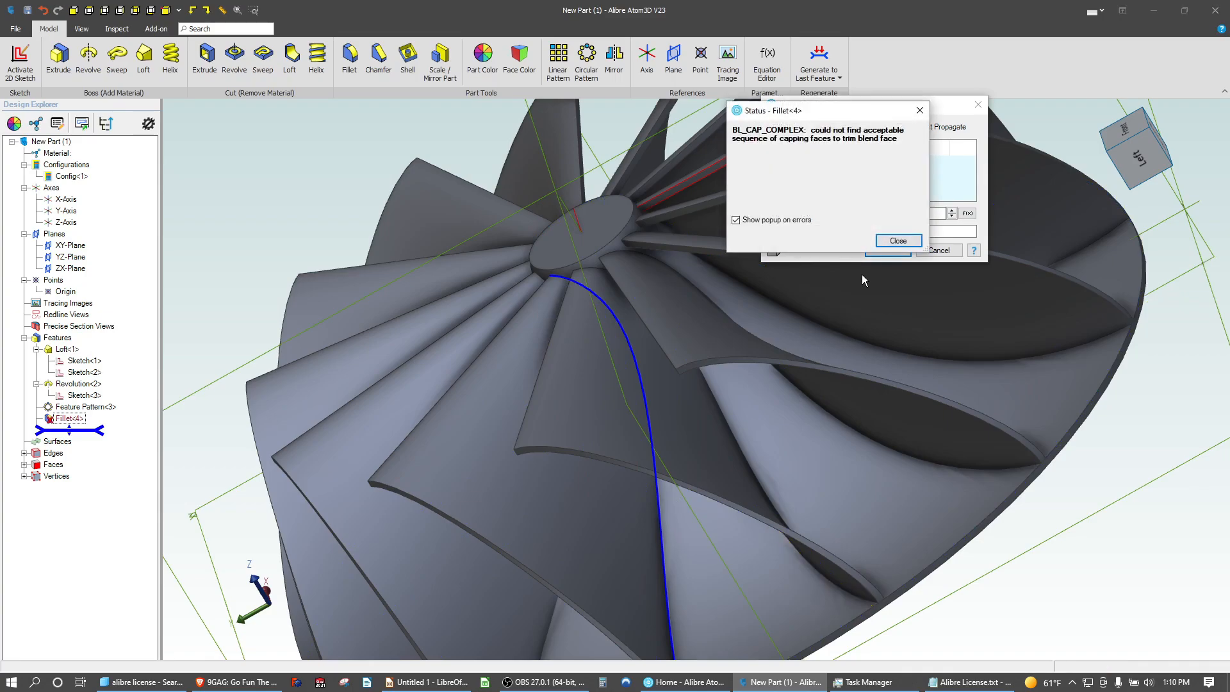
left_click(899, 242)
scroll(681, 327, "down", 2)
scroll(659, 494, "up", 2)
scroll(621, 282, "down", 3)
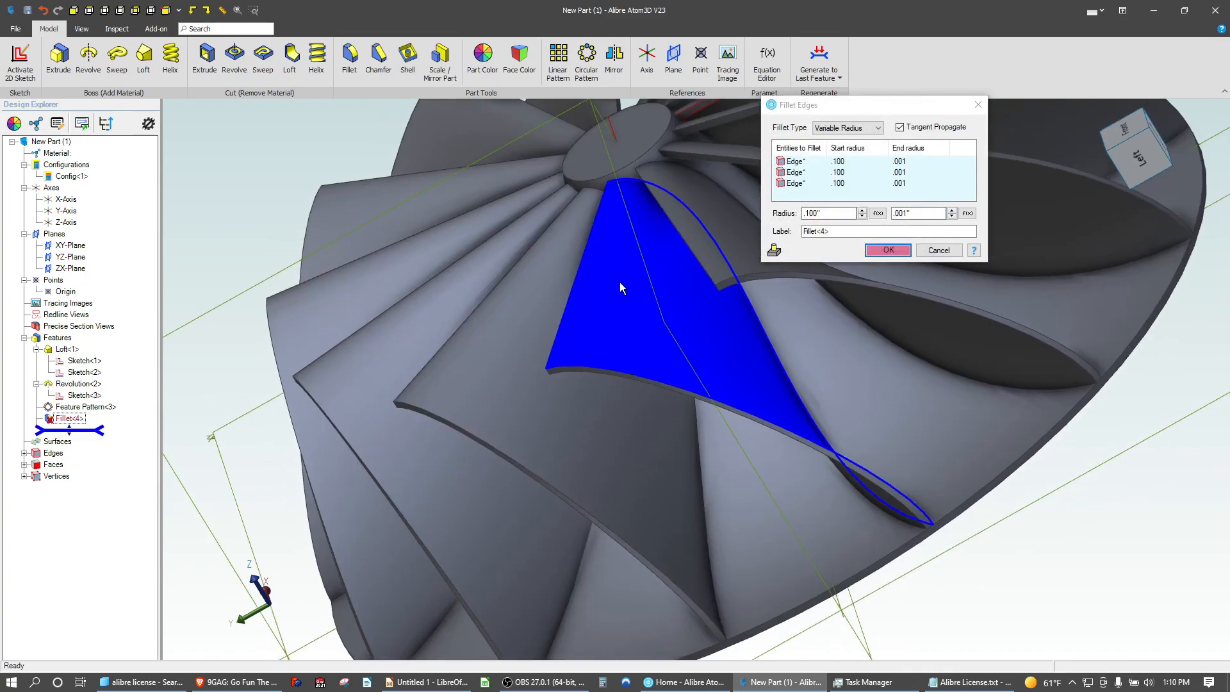
Clear the fillet's edge list and select the root edges of three blades again
right_click(783, 184)
left_click(827, 210)
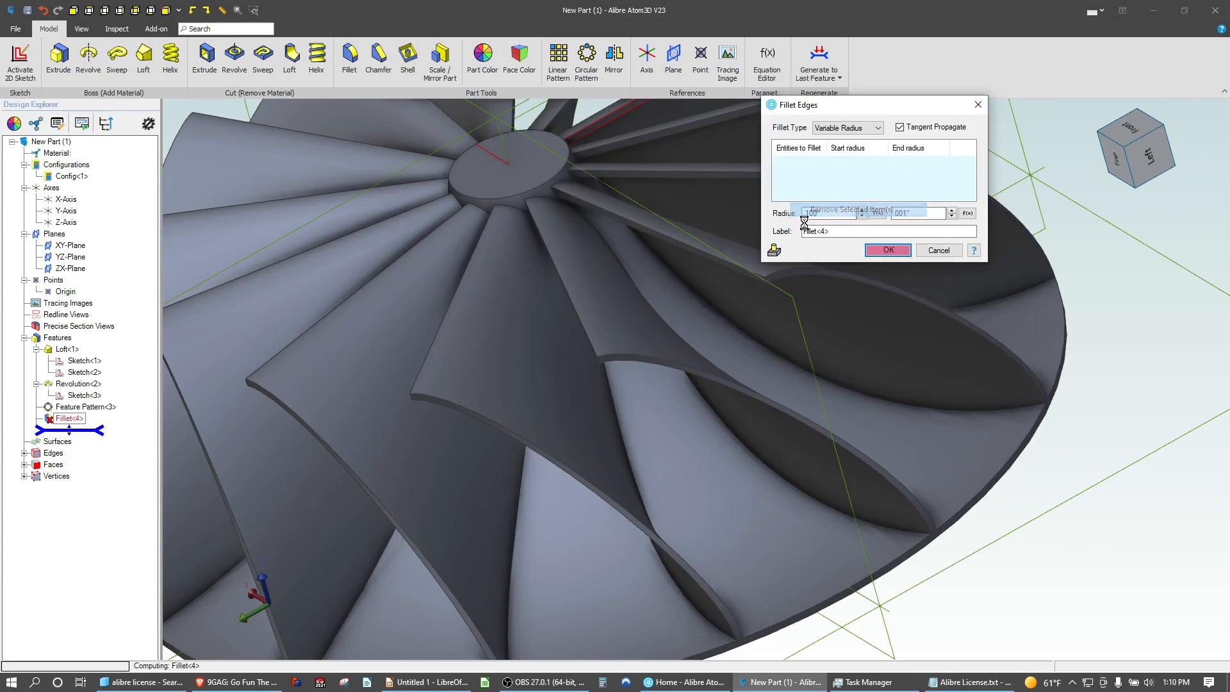
left_click(664, 380)
middle_click_drag(617, 401, 665, 402)
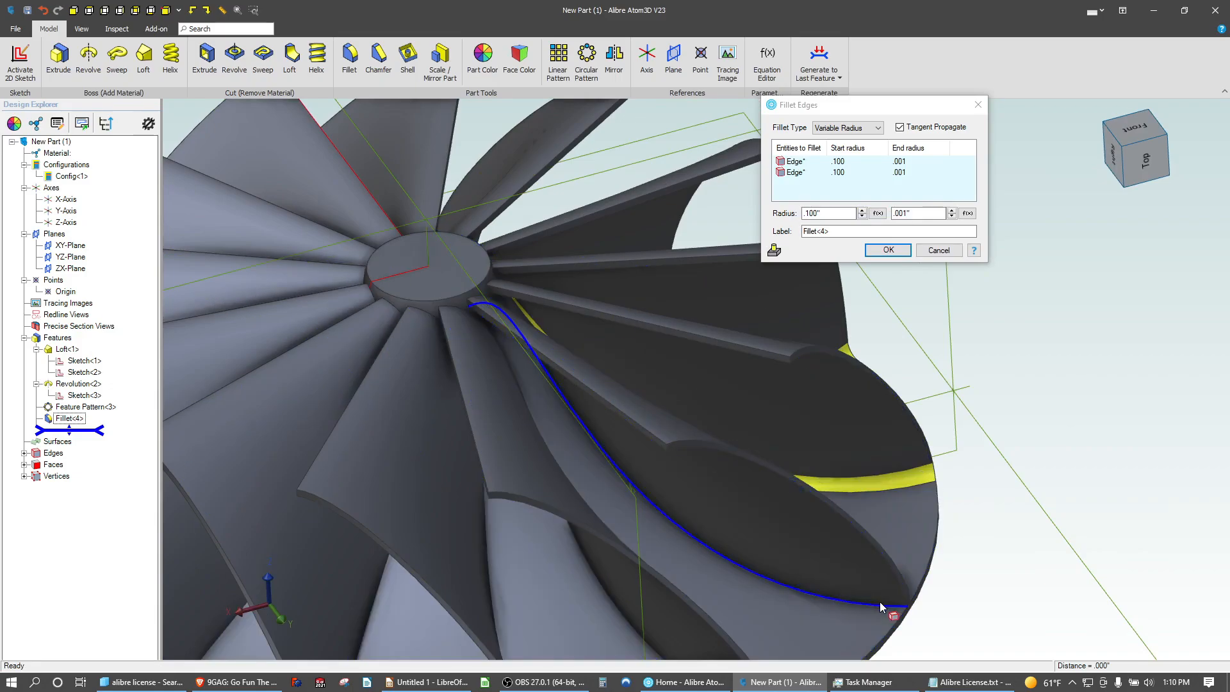
left_click(885, 604)
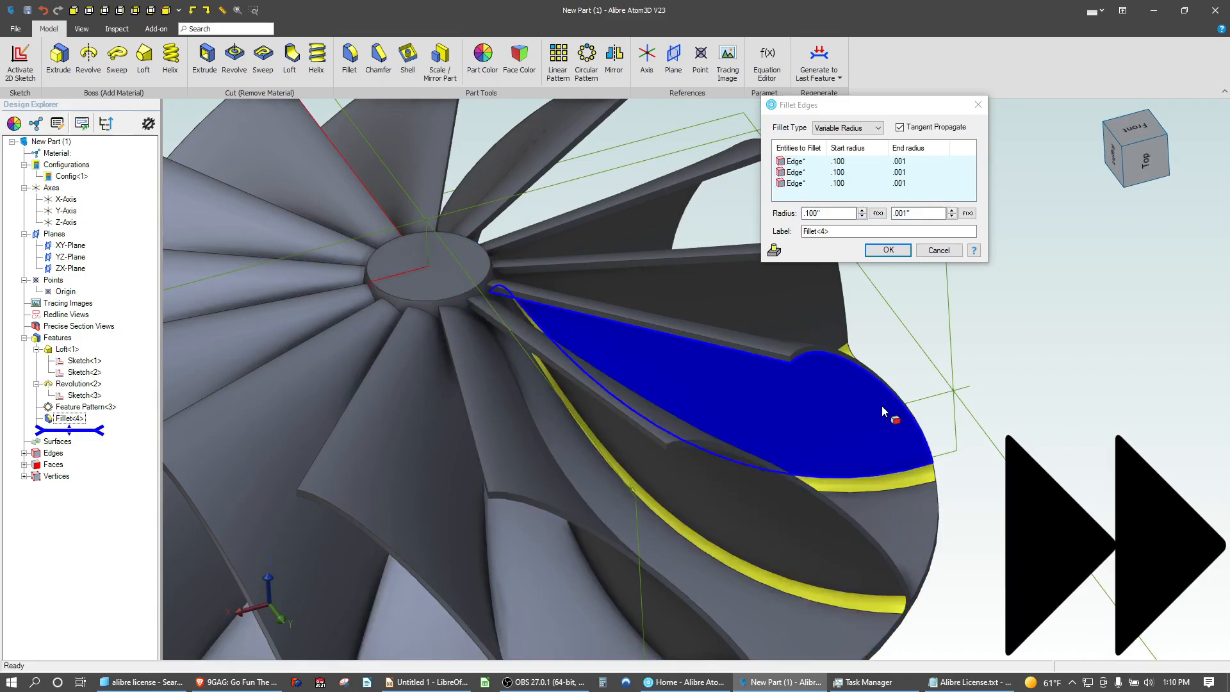
Apply the variable fillet to the selected blade-root edges and finish editing it
middle_click_drag(884, 412, 486, 448)
left_click(889, 250)
left_click(898, 242)
left_click(939, 250)
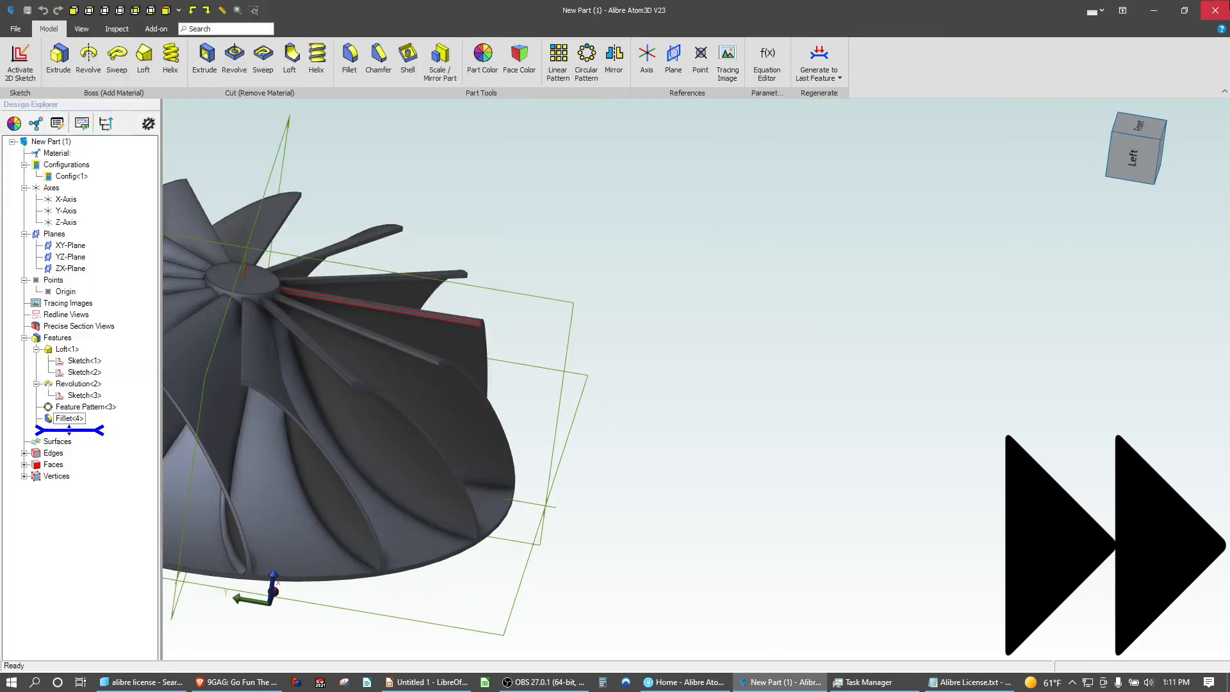
Add further variable-radius fillets along the remaining edges where the blades meet the hub
middle_click_drag(640, 410, 487, 218)
left_click(349, 59)
left_click(877, 254)
left_click(481, 420)
left_click(885, 252)
left_click(938, 250)
Examine the filleted blade roots close to the hub's top face and around the whole impeller
scroll(292, 289, "up", 3)
scroll(505, 332, "up", 6)
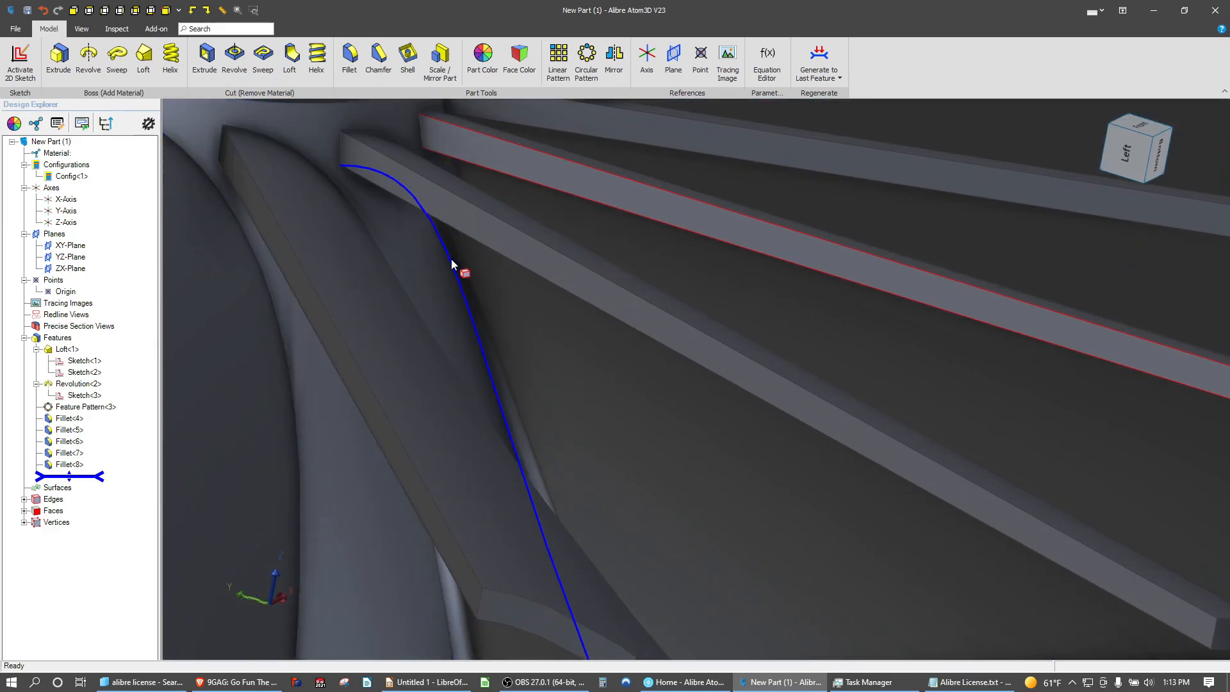
scroll(451, 267, "down", 6)
mouse_move(451, 339)
middle_mouse_down()
mouse_move(399, 366)
mouse_move(440, 347)
middle_mouse_up()
scroll(439, 347, "down", 5)
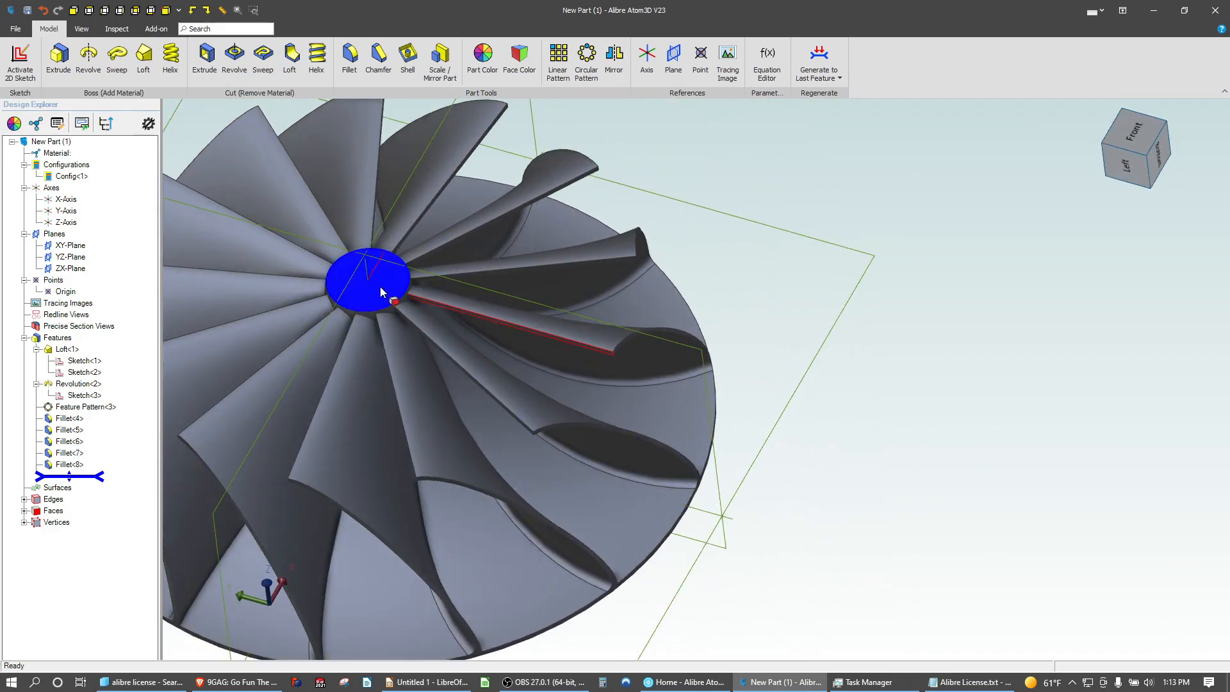
scroll(481, 225, "up", 5)
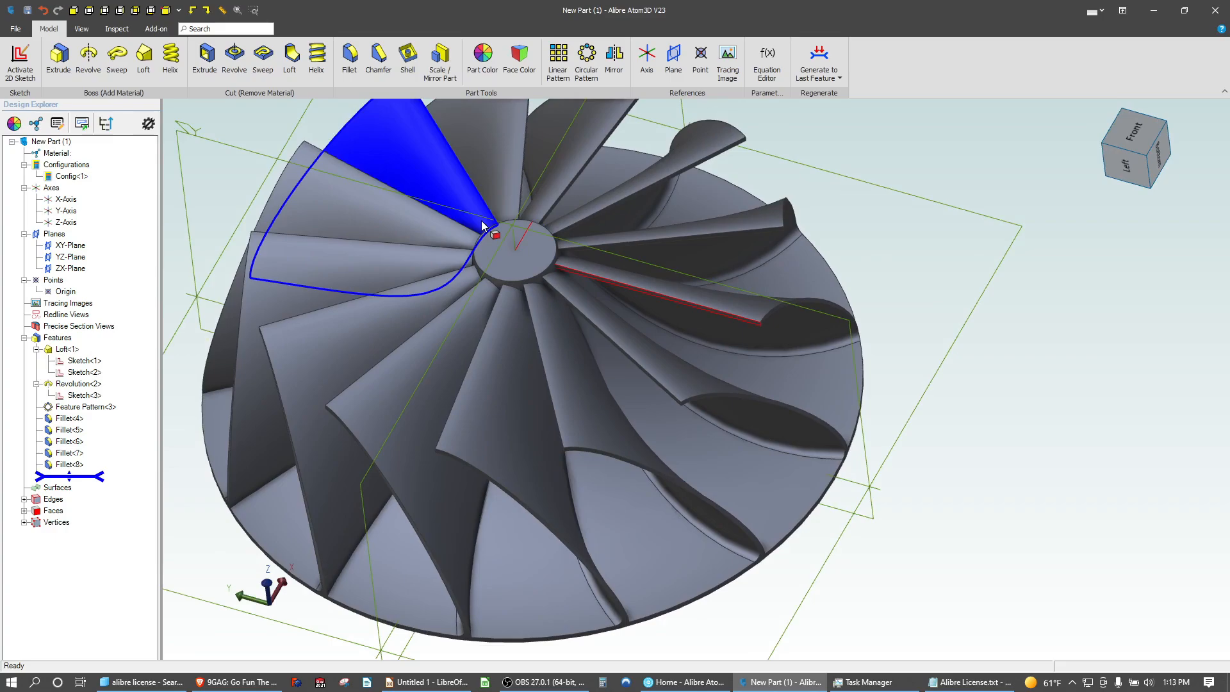
mouse_move(657, 348)
middle_mouse_down()
mouse_move(644, 348)
mouse_move(658, 295)
mouse_move(659, 336)
mouse_move(691, 336)
mouse_move(679, 338)
middle_mouse_up()
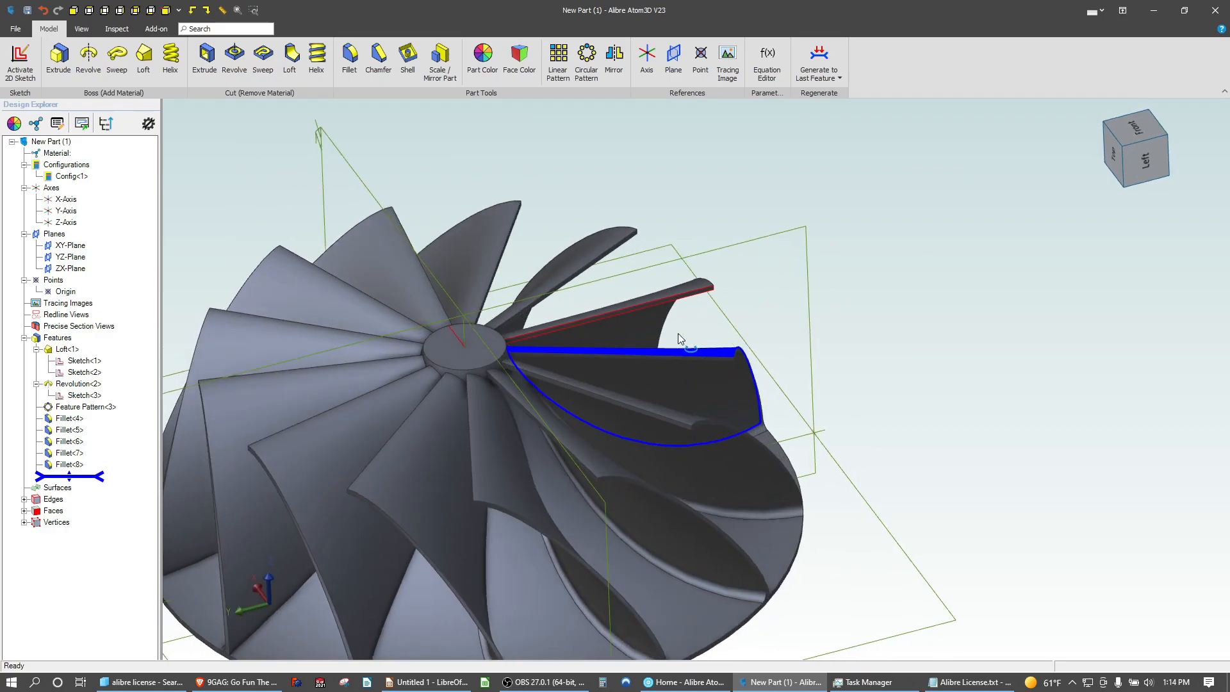
left_click(474, 343)
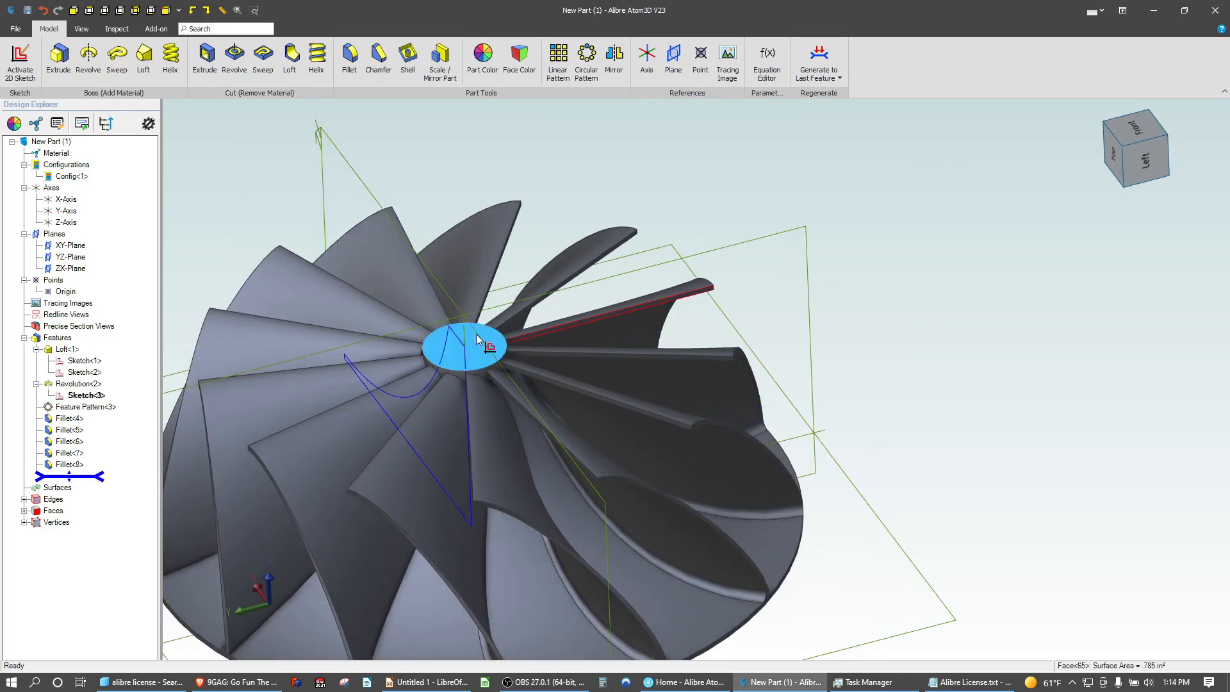
scroll(475, 327, "down", 3)
middle_click_drag(402, 380, 448, 367)
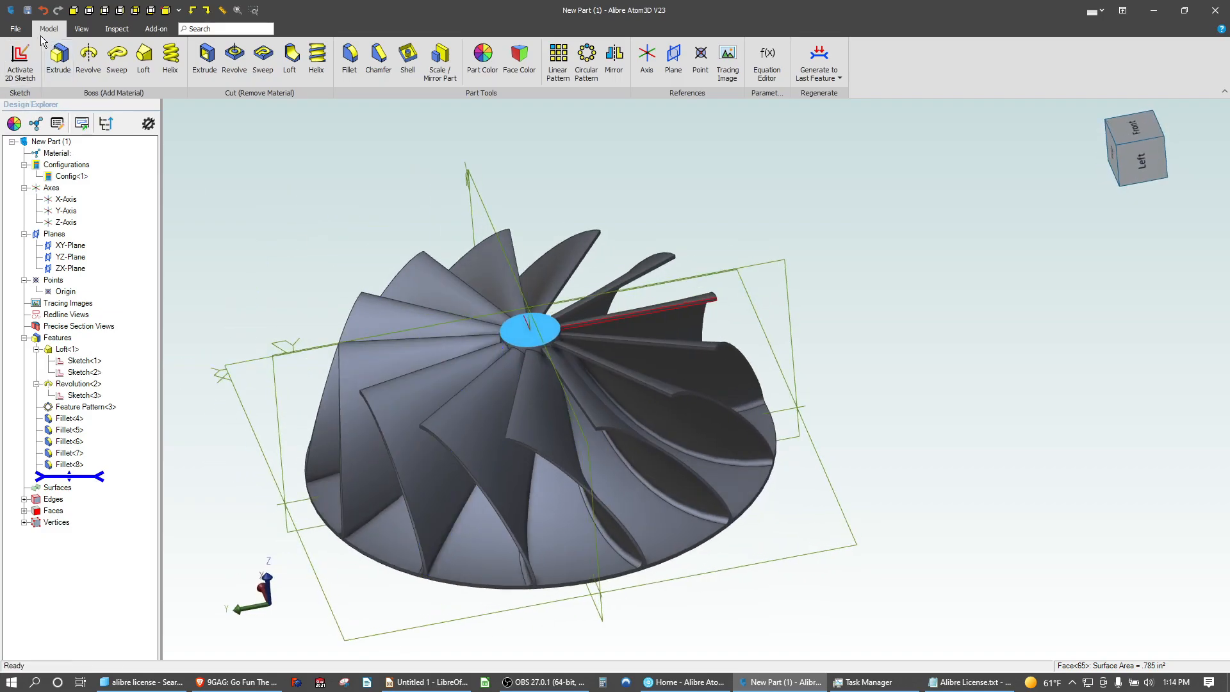
Save the finished part, and save a copy of it as New Part (2)
left_click(25, 11)
left_click(10, 30)
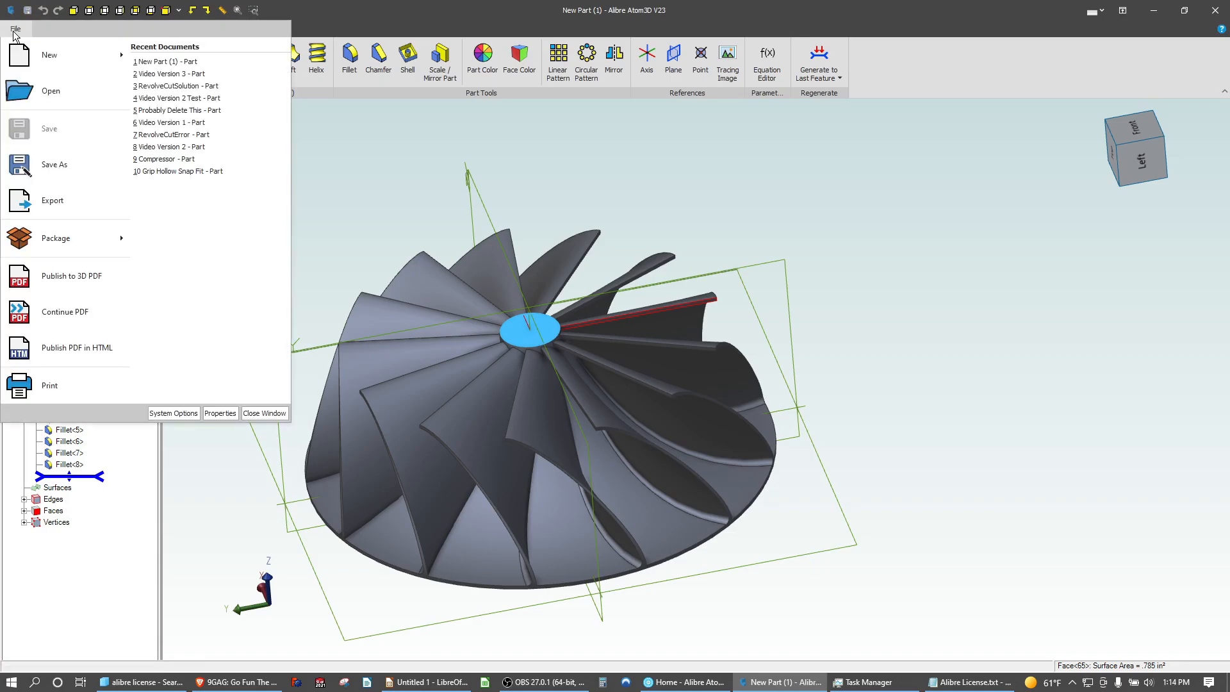
left_click(49, 156)
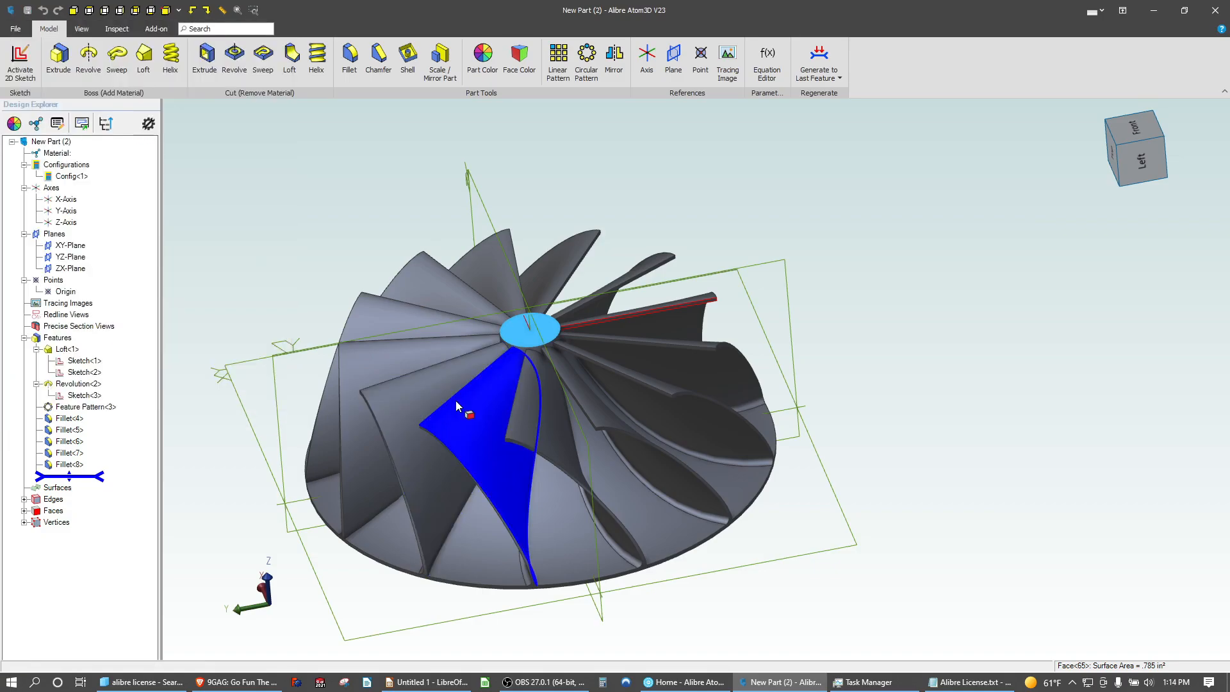
middle_click_drag(456, 401, 605, 384)
Delete the blade feature pattern and all five blade-root fillets from the copied part
left_click(289, 395)
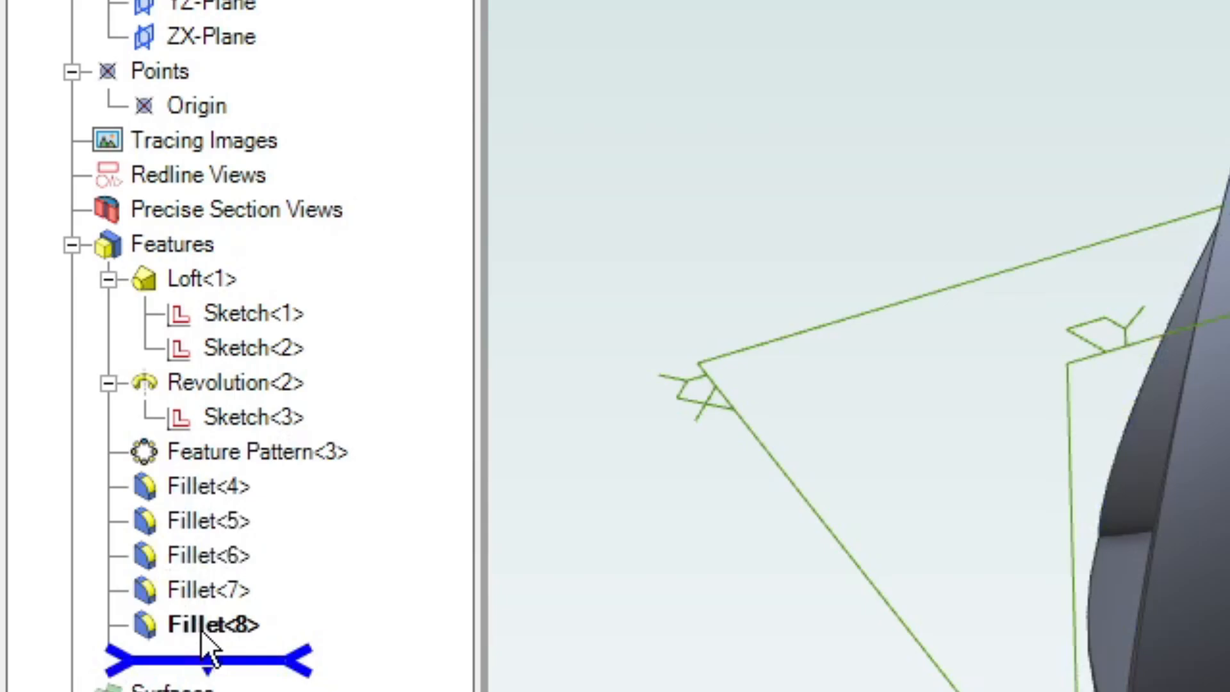
left_click(66, 466)
left_click(60, 348, "shift")
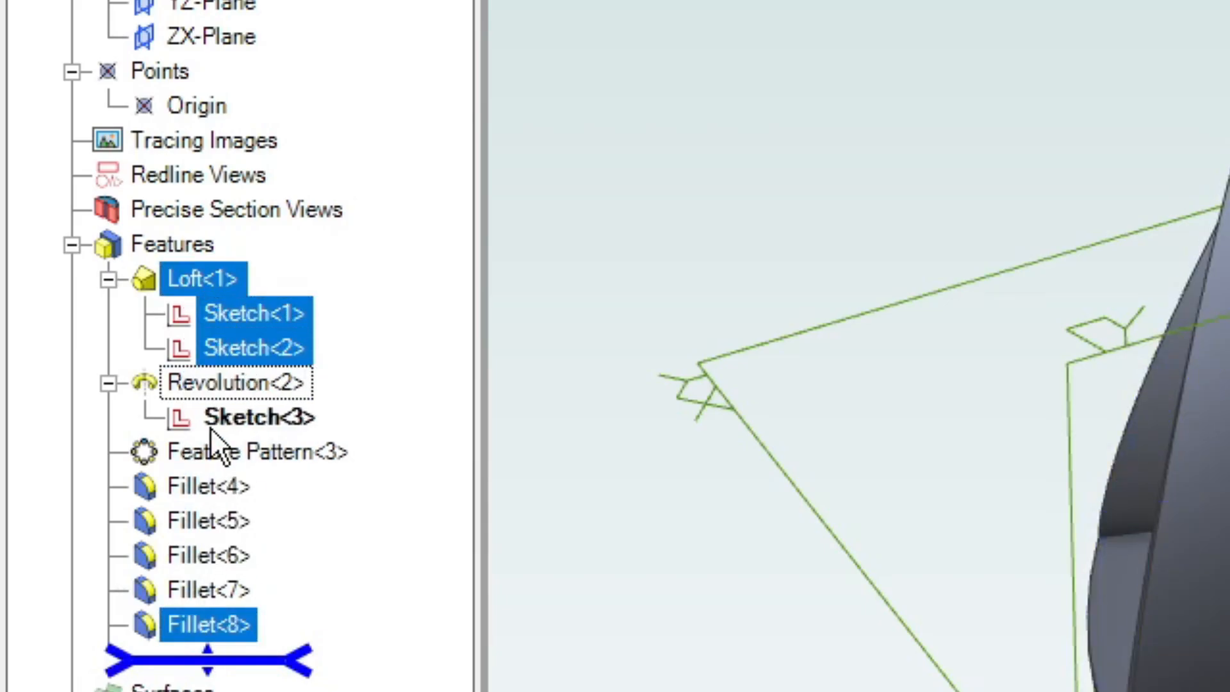
left_click(210, 452, "ctrl")
left_click(211, 487, "ctrl")
left_click(210, 522, "ctrl")
left_click(210, 556, "ctrl")
left_click(210, 591, "ctrl")
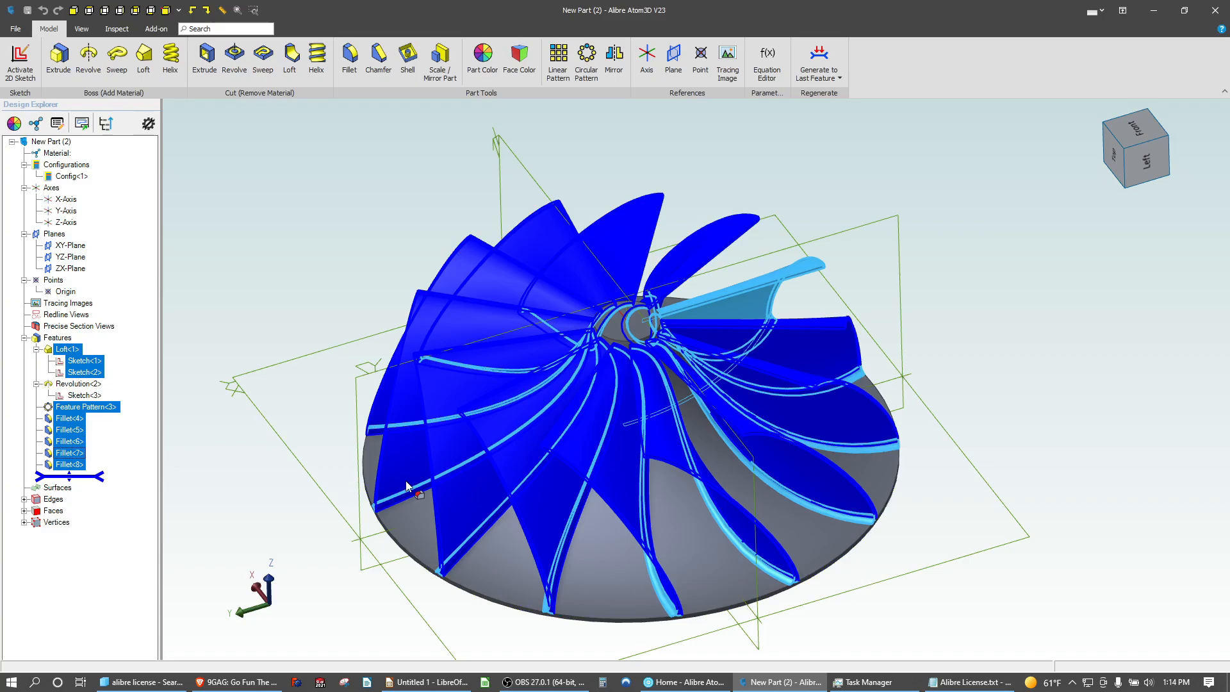
key("Delete")
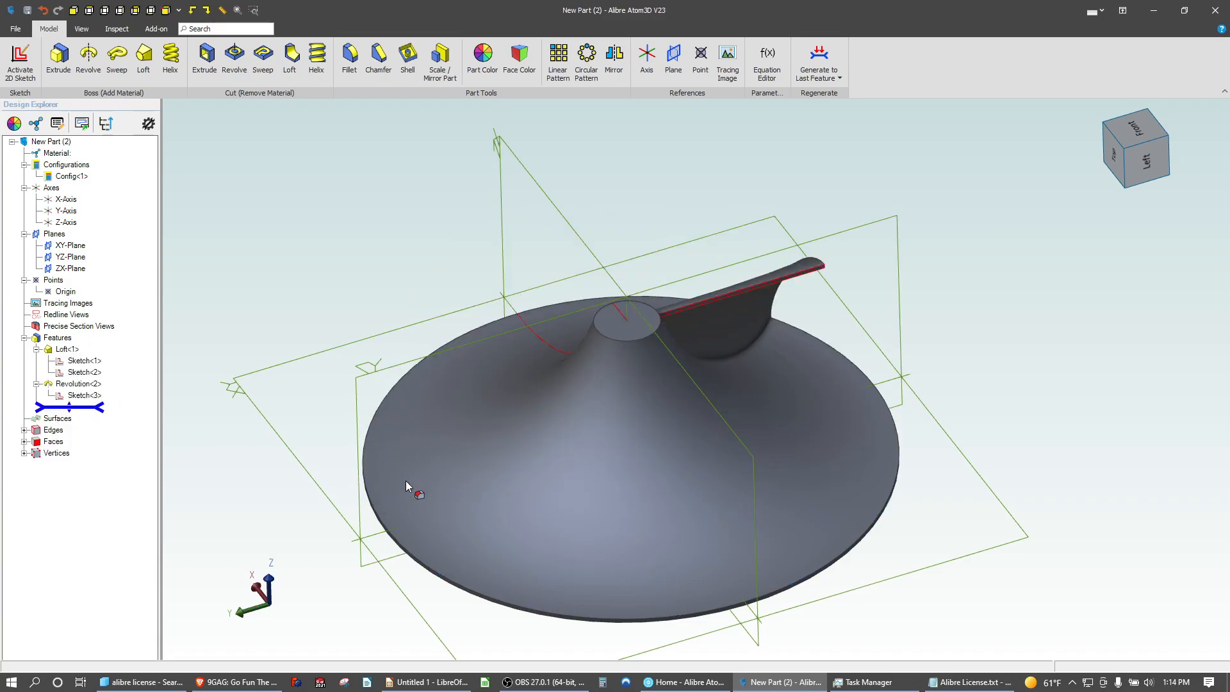
Delete the blade loft and its two profile sketches, keeping only the revolved hub
left_click(71, 349)
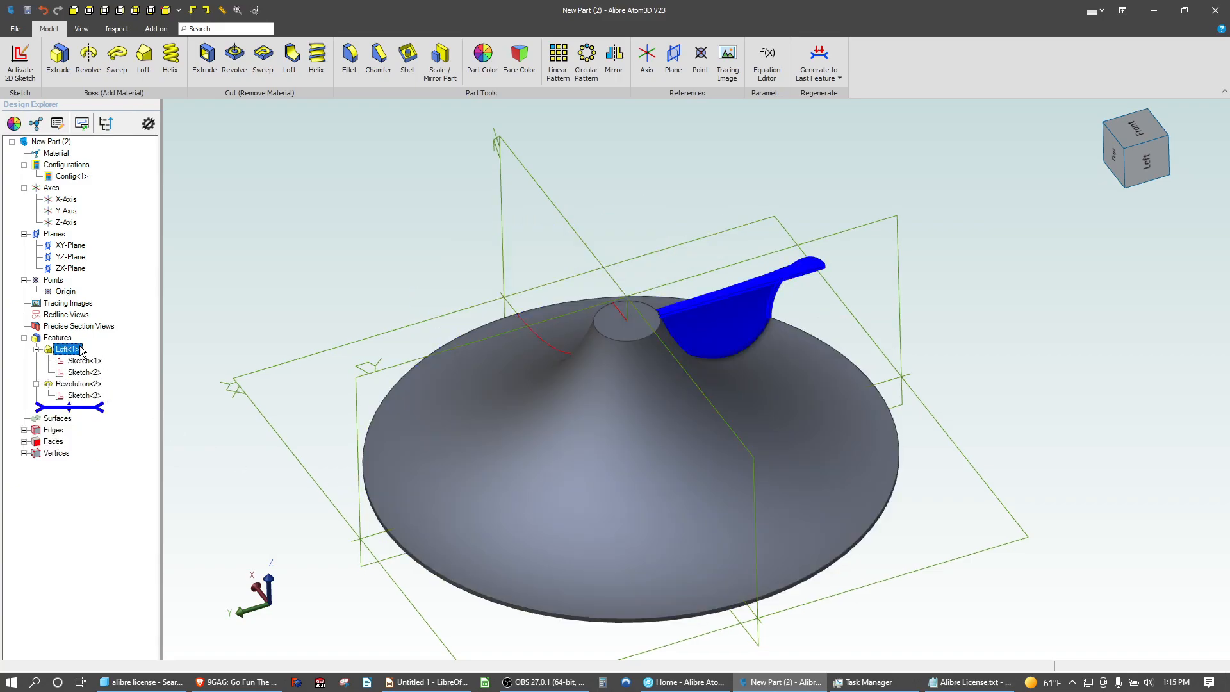
key("Delete")
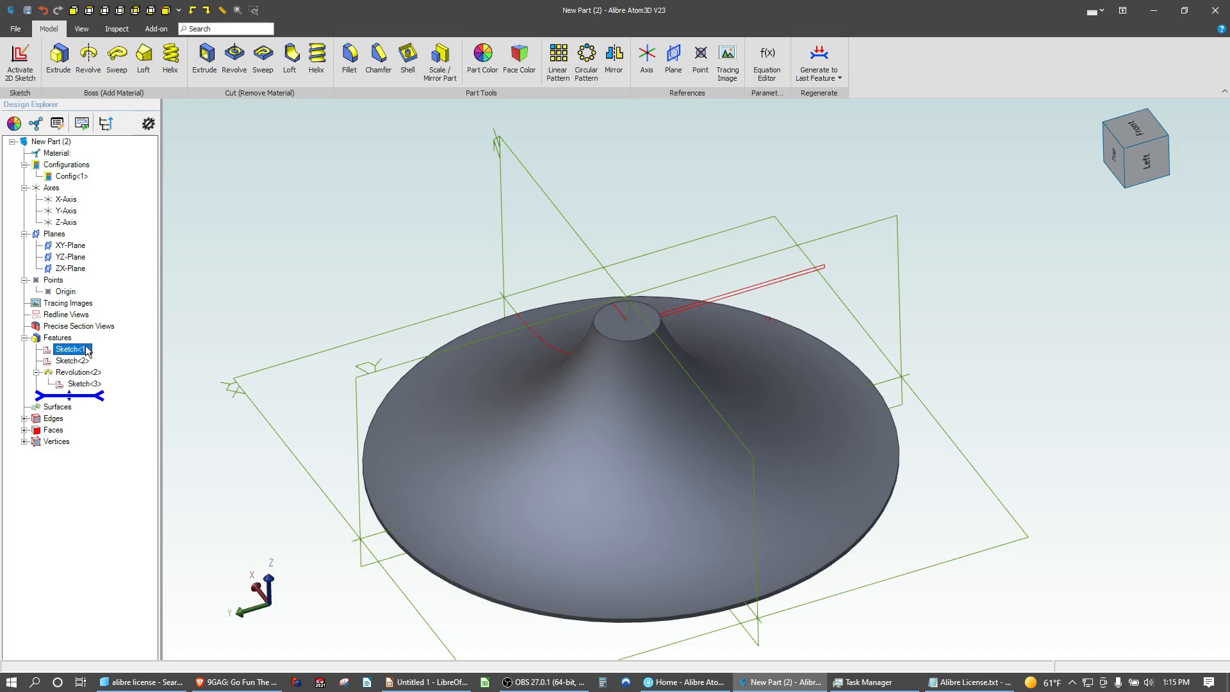
key("Delete")
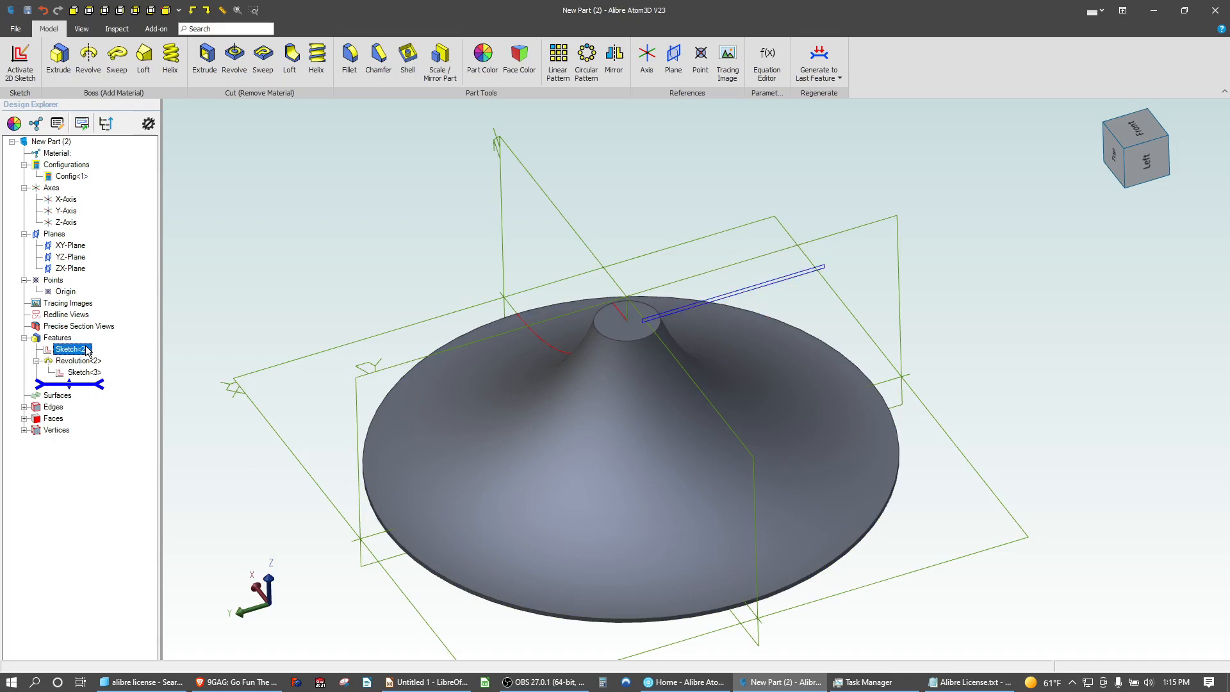
key("Delete")
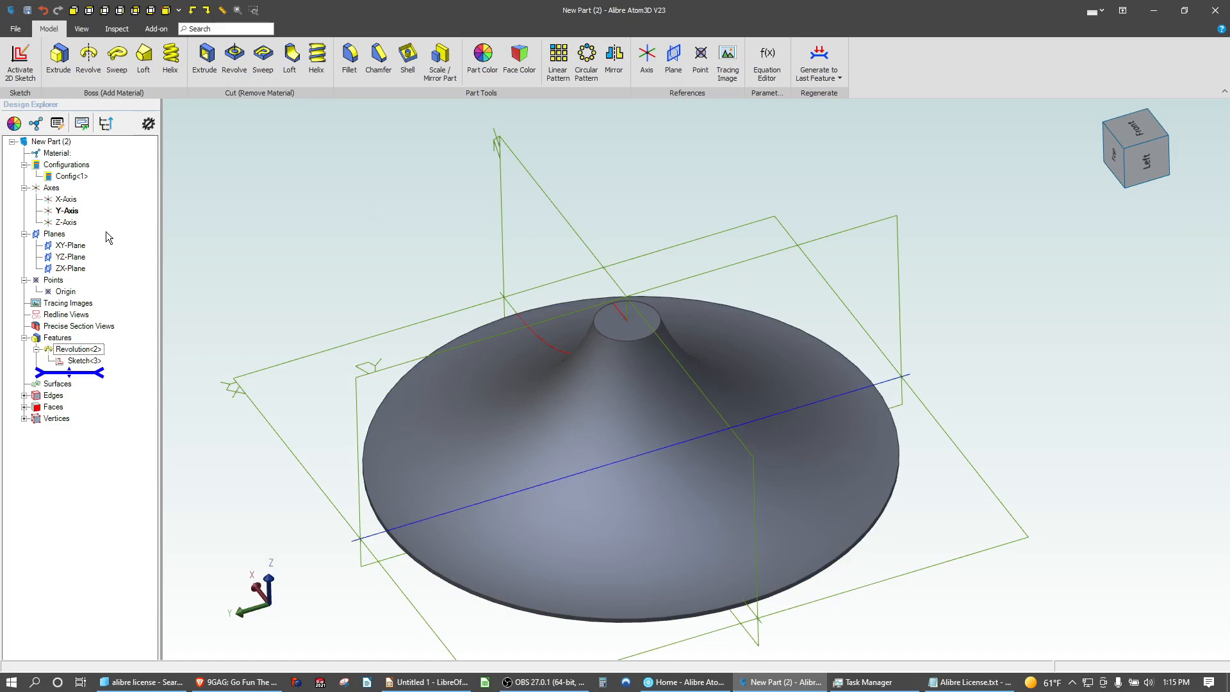
Start a new 2D sketch on the ZX-Plane and turn the sketch view so the hub stands upright
right_click(70, 351)
middle_click_drag(372, 391, 623, 429)
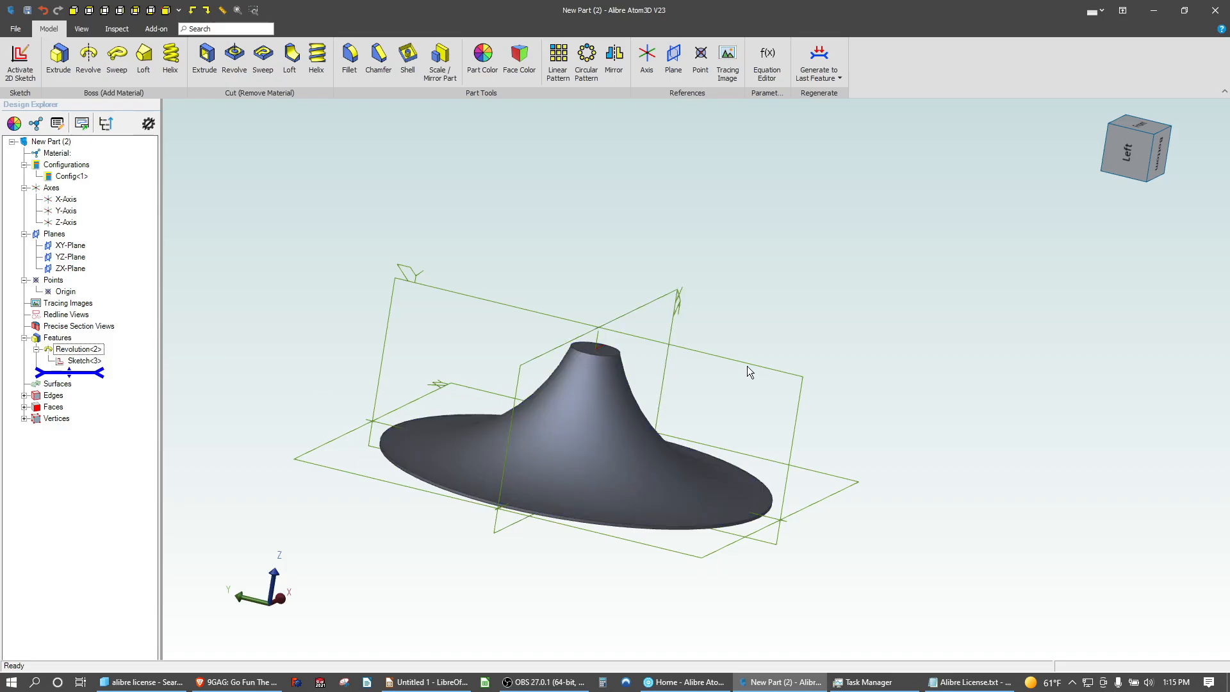
left_click(634, 306)
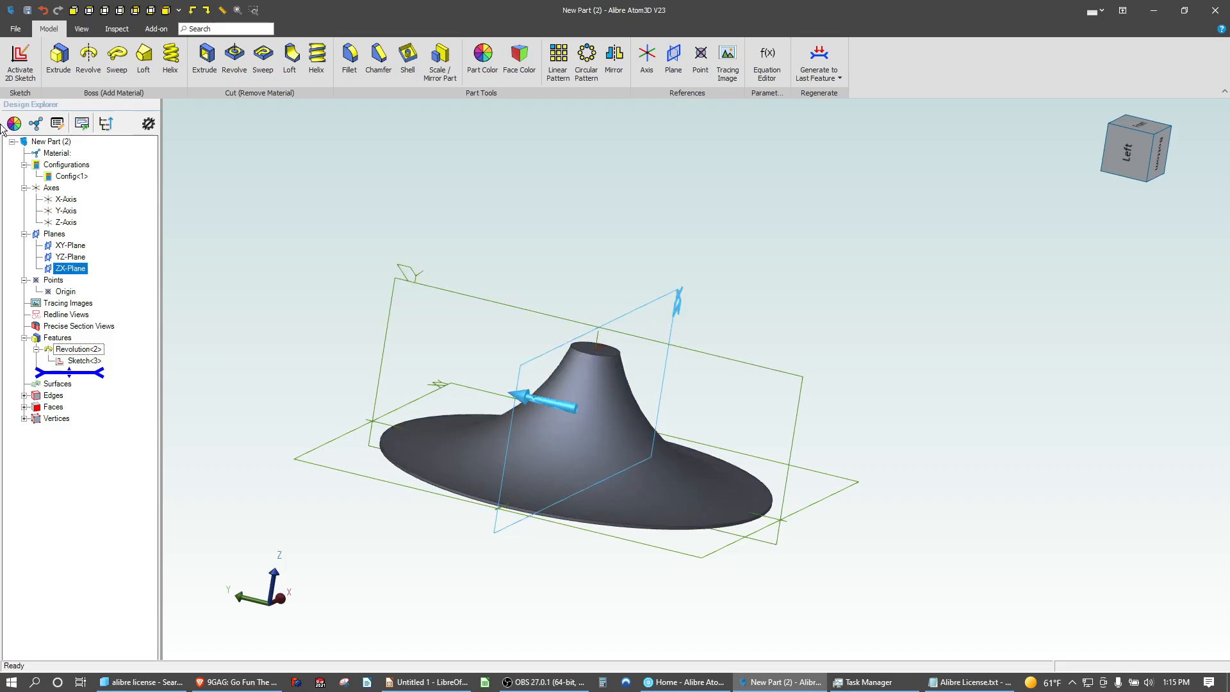
left_click(20, 56)
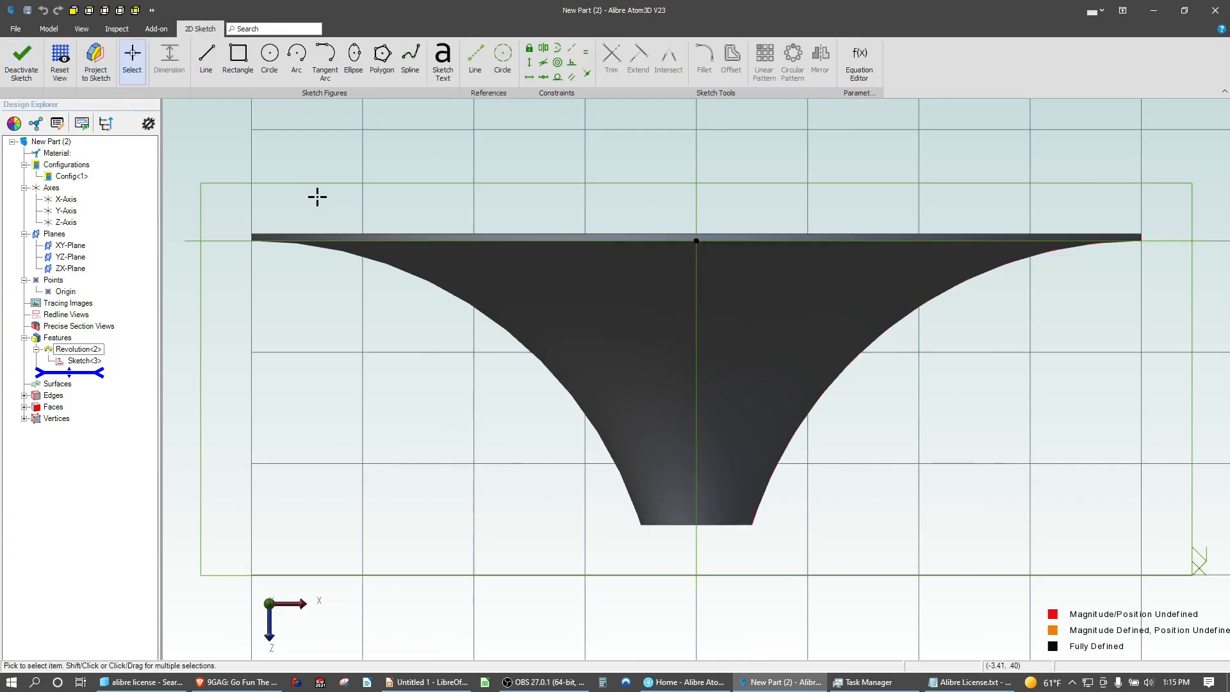
left_click(59, 59)
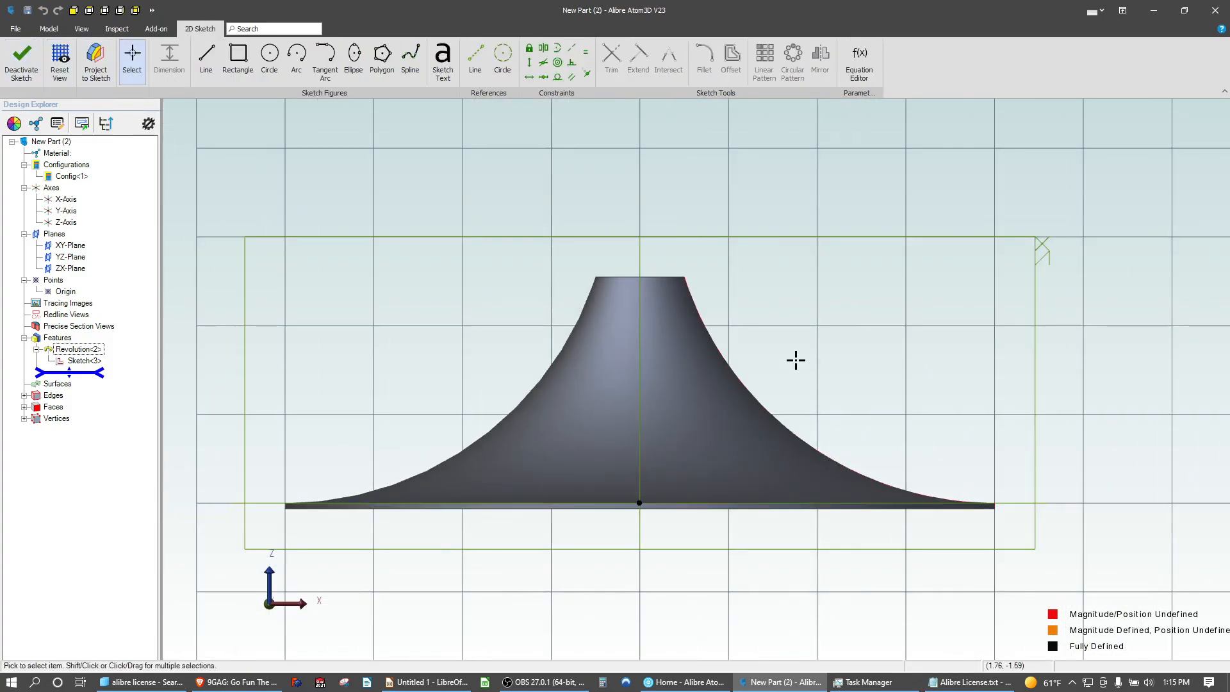
scroll(794, 360, "up", 1)
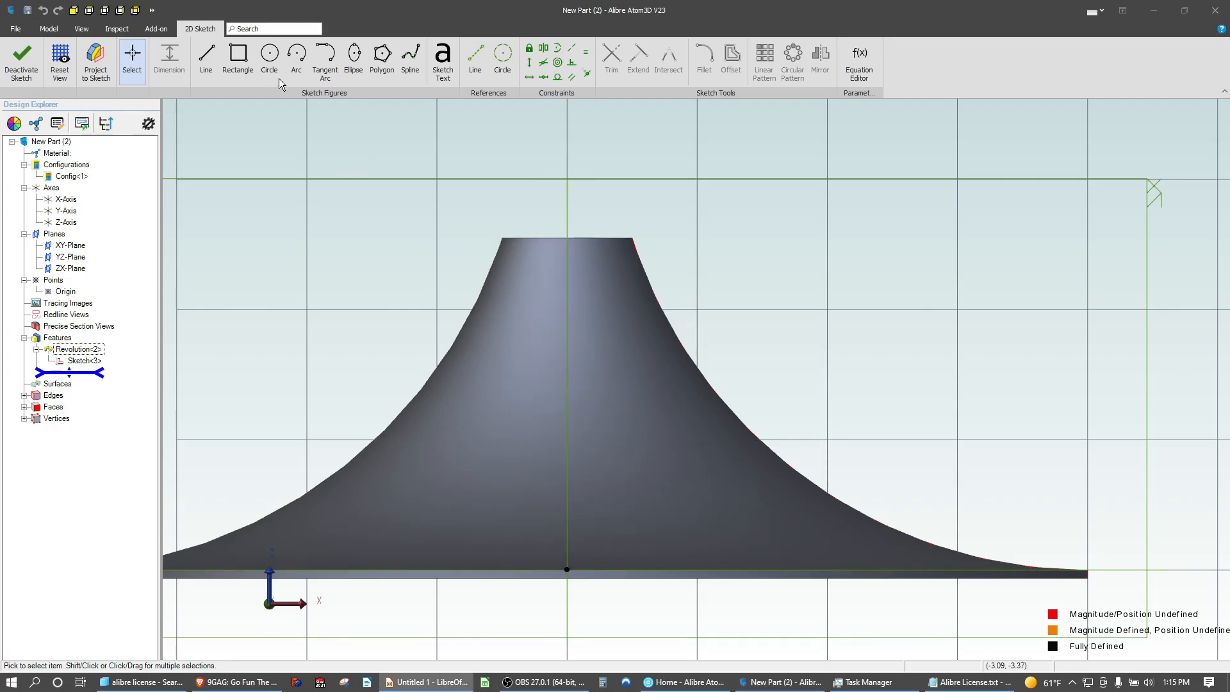
Sketch a circular arc spanning about 45° across the hub, from near its base up to its top edge
left_click(337, 62)
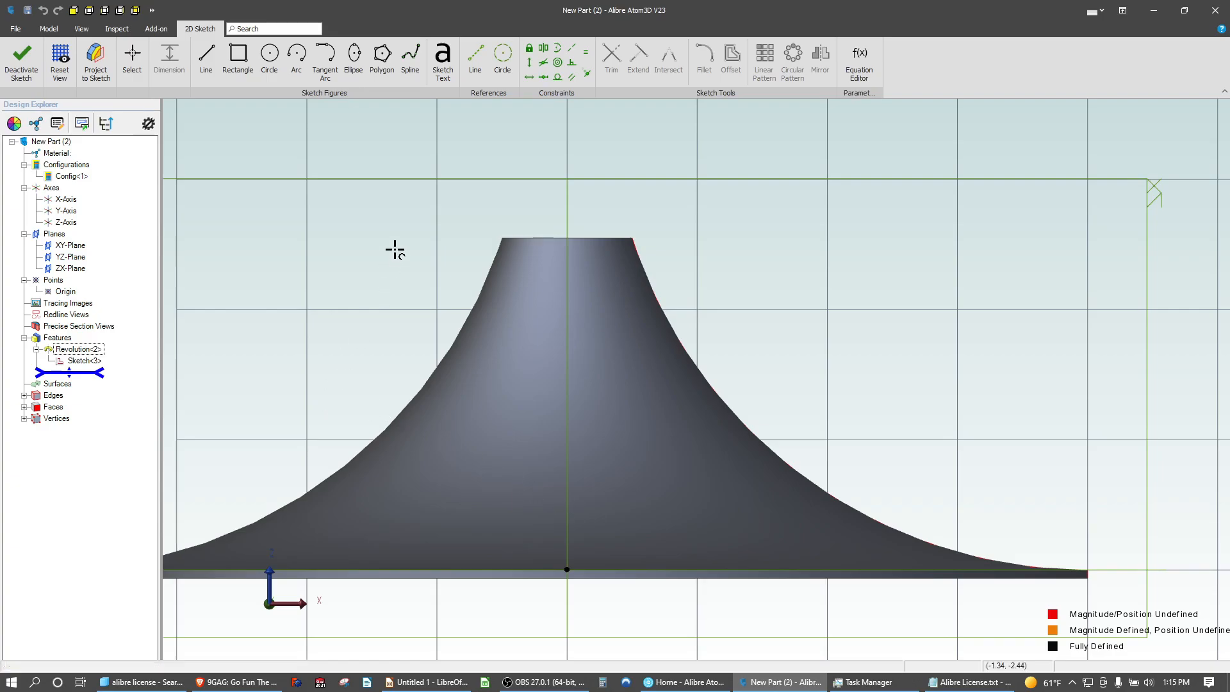
left_click(296, 56)
left_click(364, 548)
left_click(759, 535)
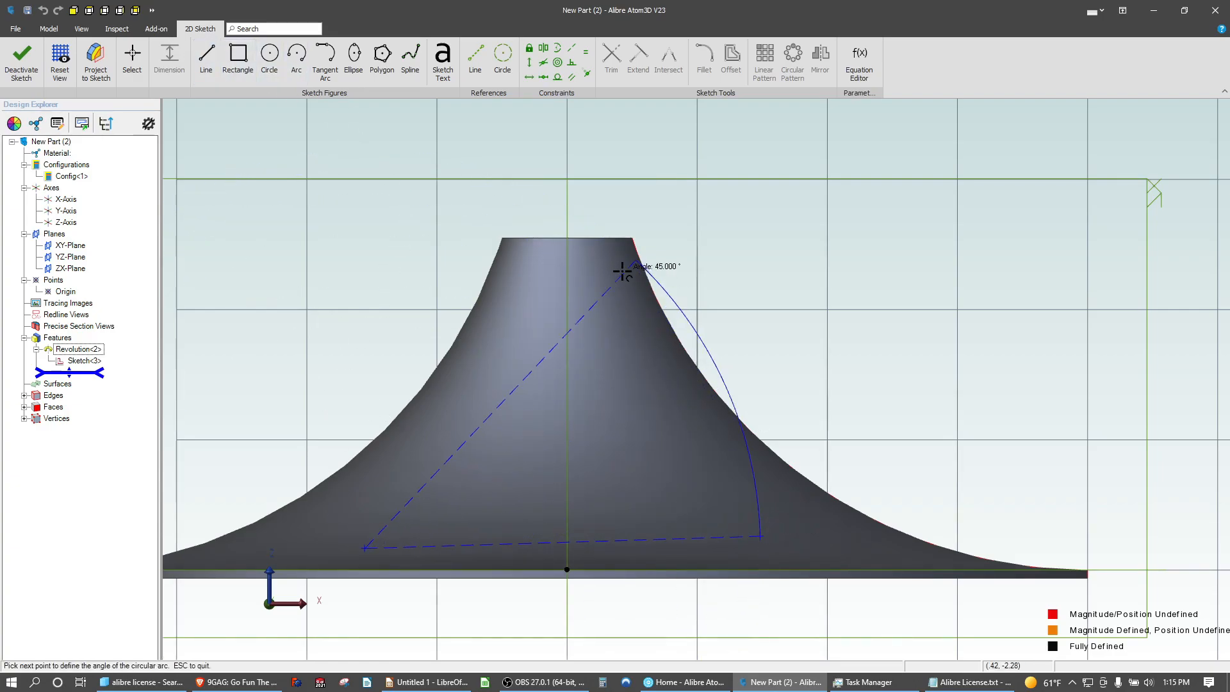
left_click(627, 251)
Constrain the arc's lower endpoint horizontally to the origin
left_click(529, 77)
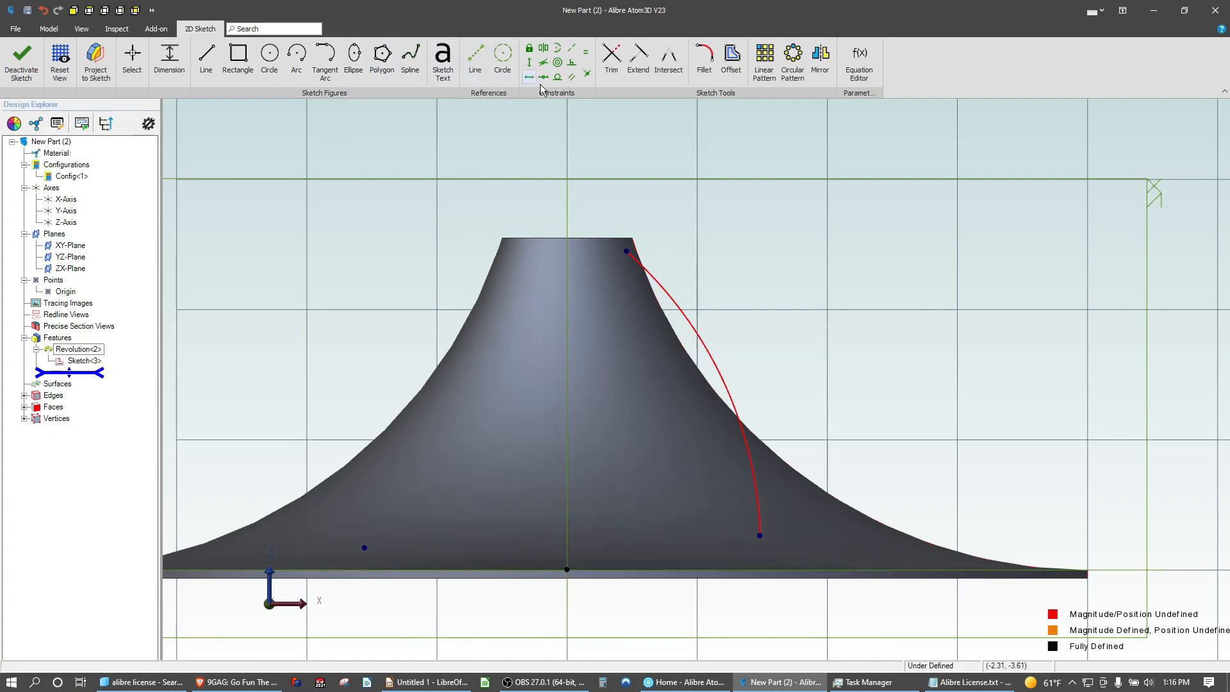
left_click(763, 533)
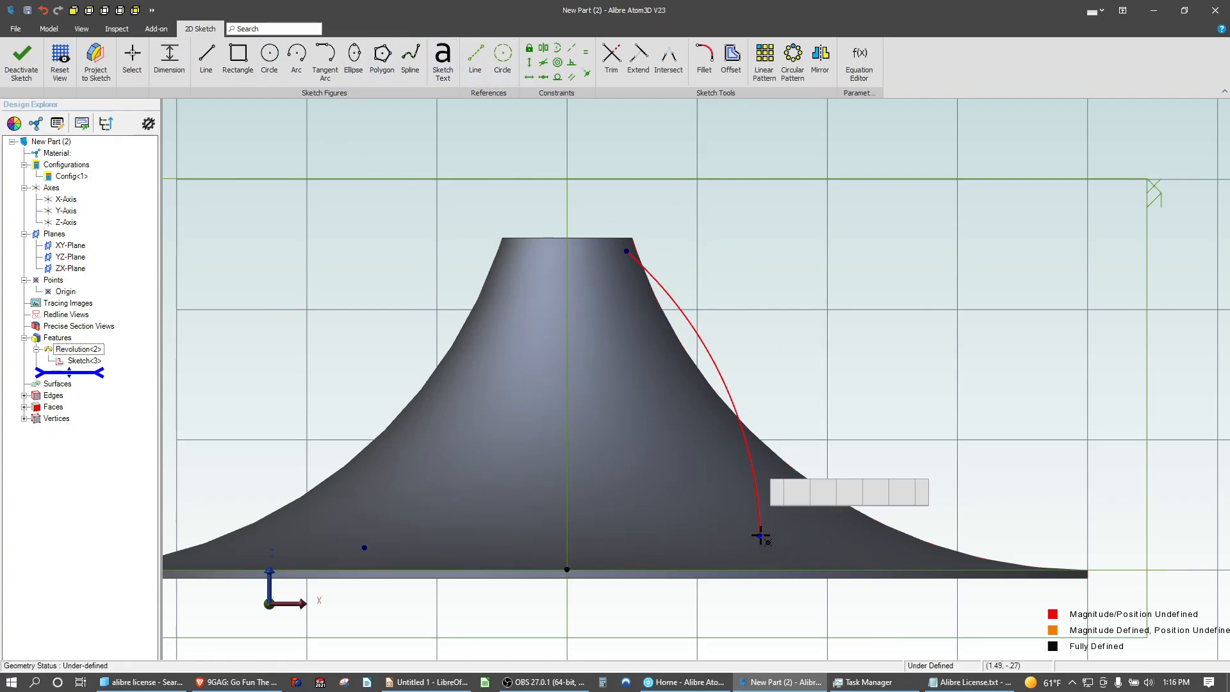
left_click(568, 569)
key("Escape")
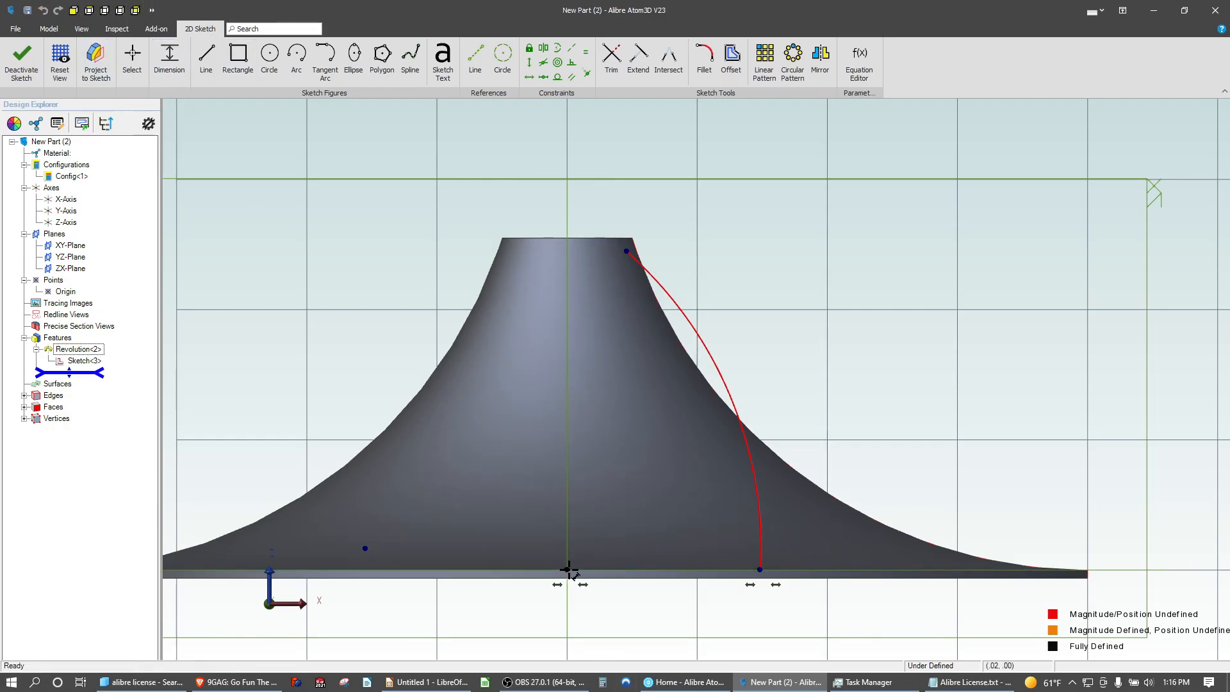
Dimension the arc's lower endpoint .813 in horizontally from the origin
left_click(759, 569)
left_click(568, 571)
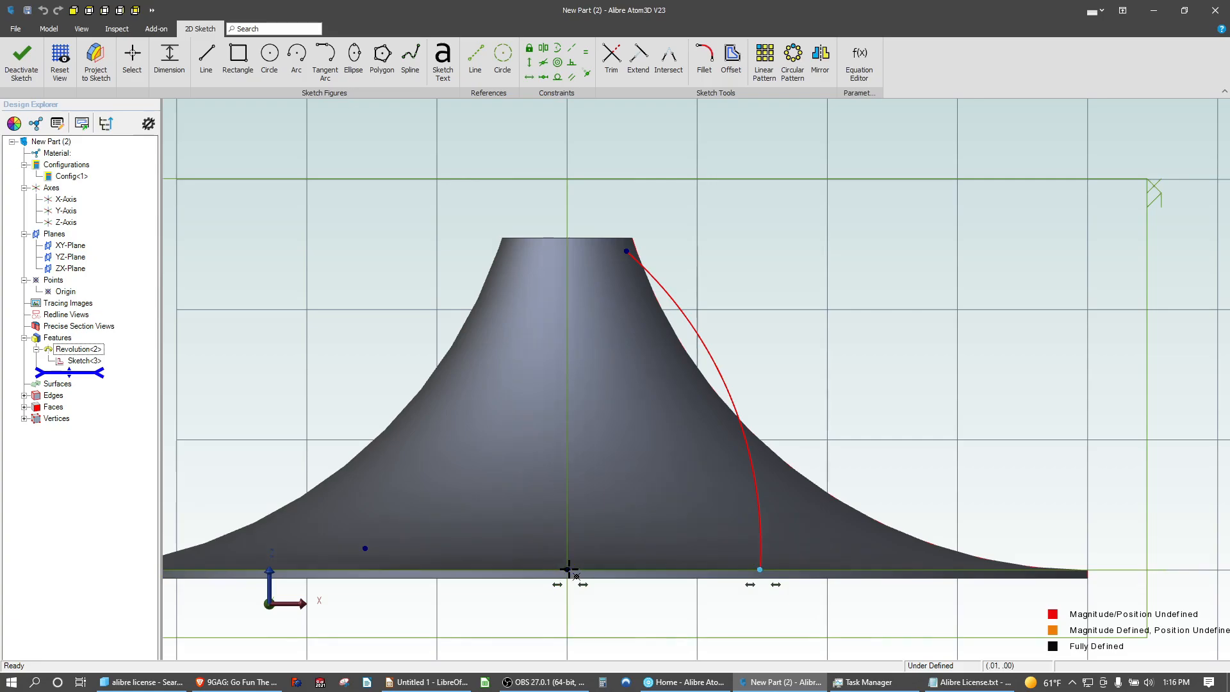
left_click(720, 621)
type(".")
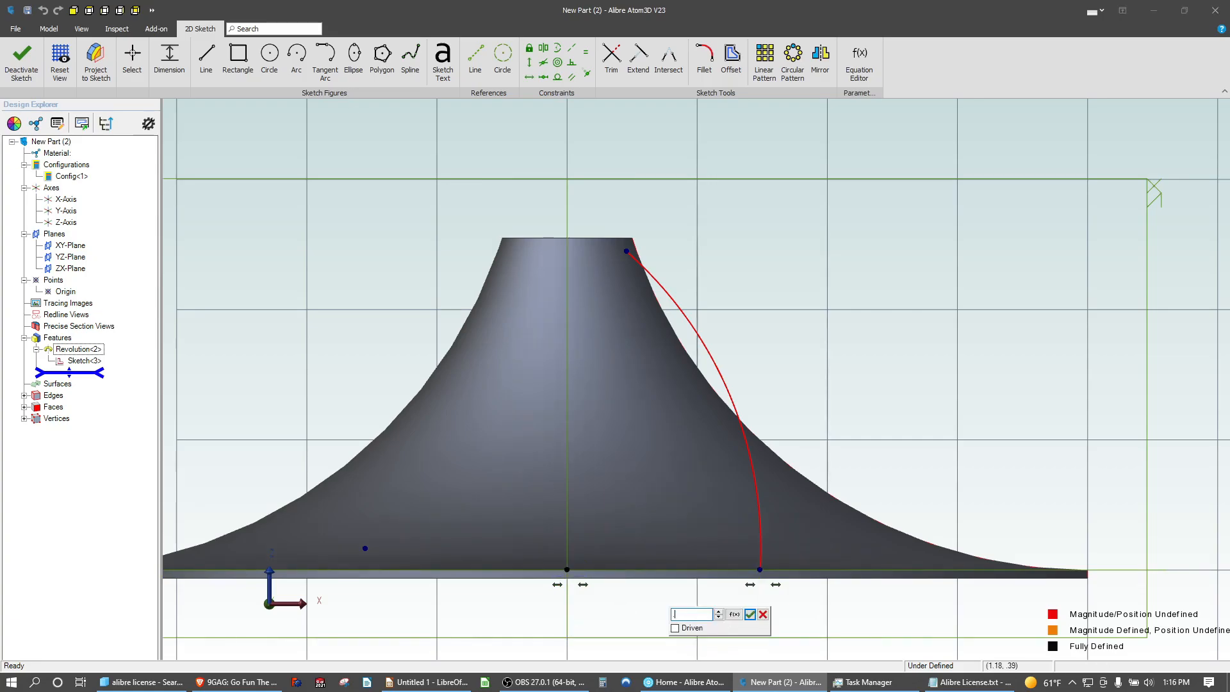
type("813")
key("Return")
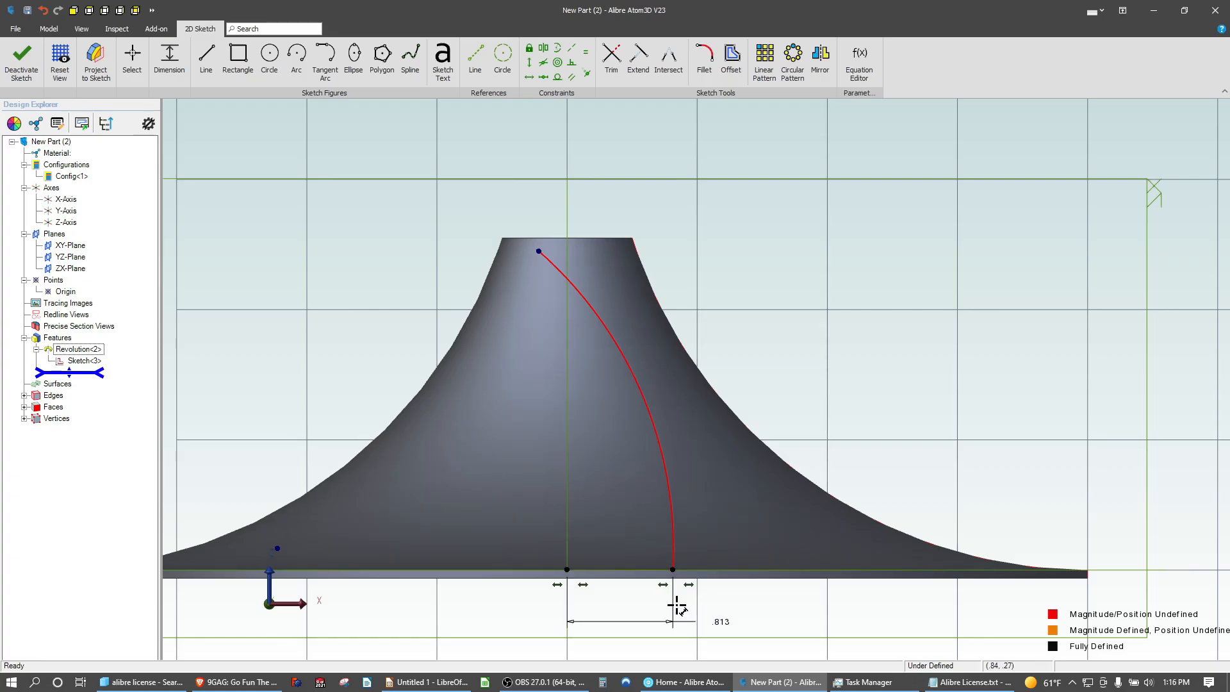
Add a short tangent arc at the long arc's upper end and set its free endpoint 2.5 in above the origin
left_click(325, 57)
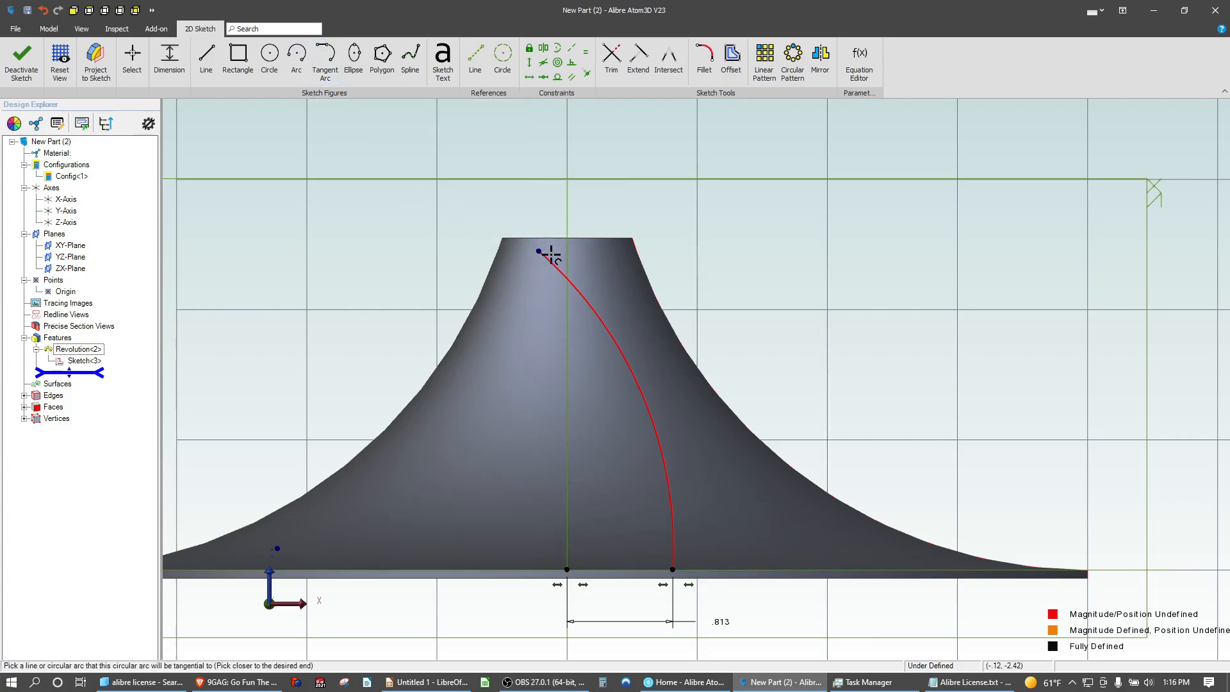
left_click(540, 253)
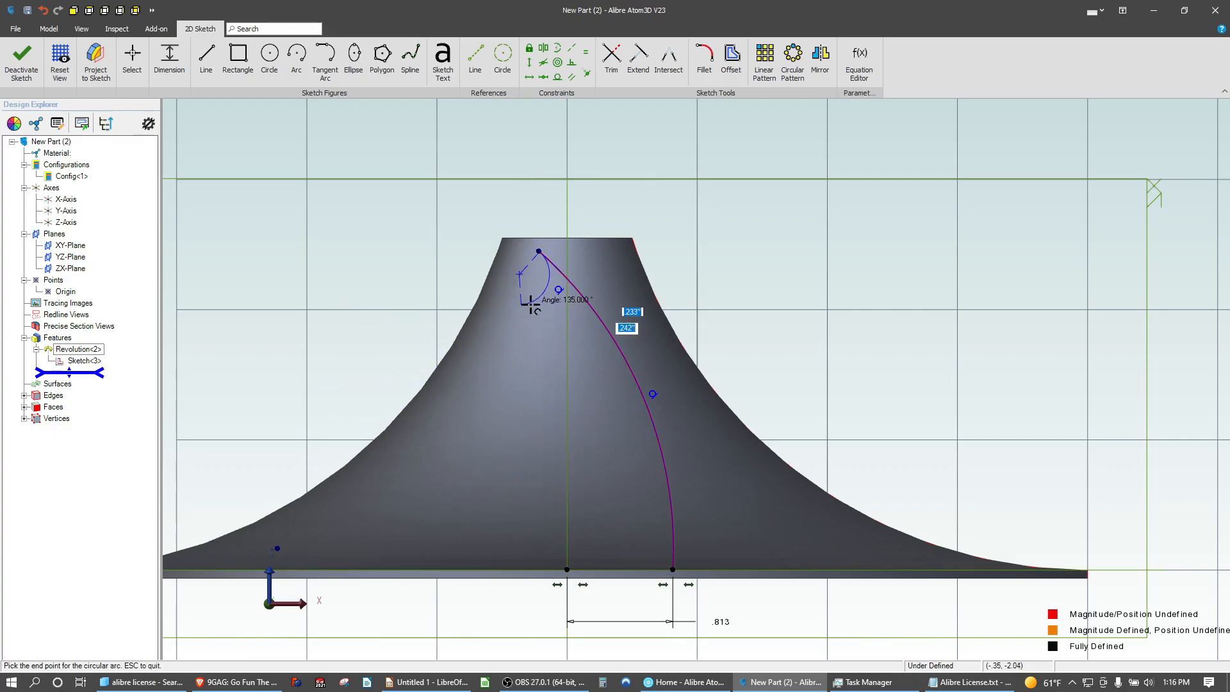
left_click(475, 227)
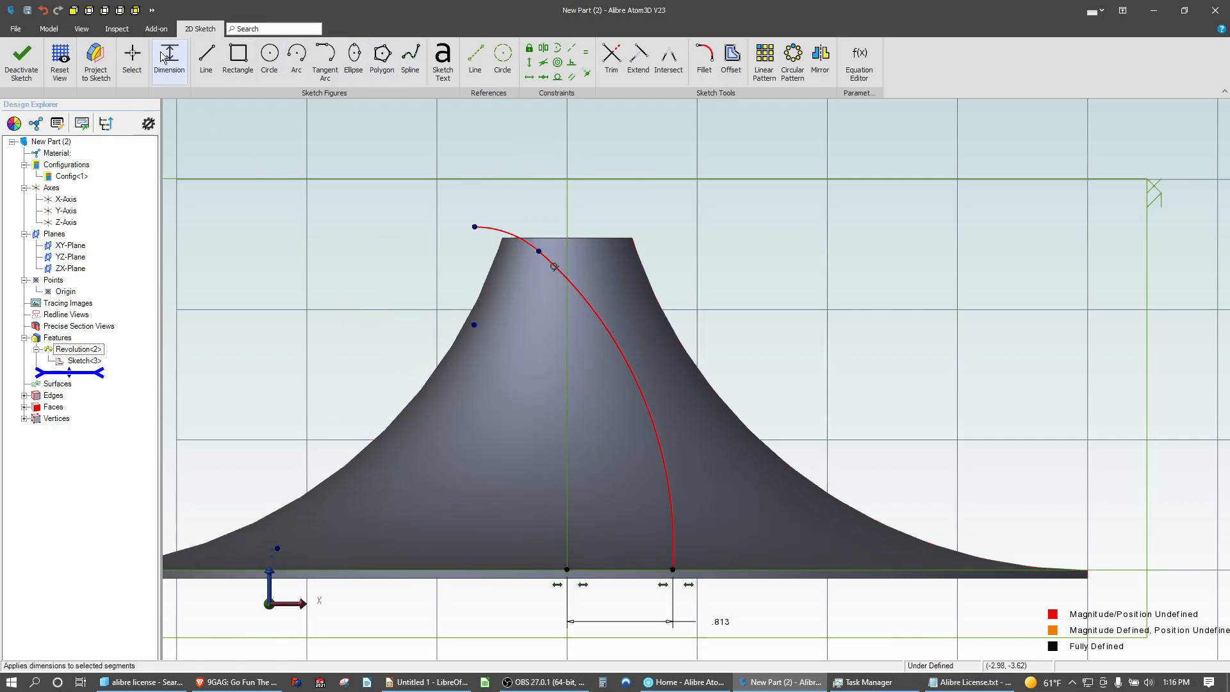
left_click(169, 59)
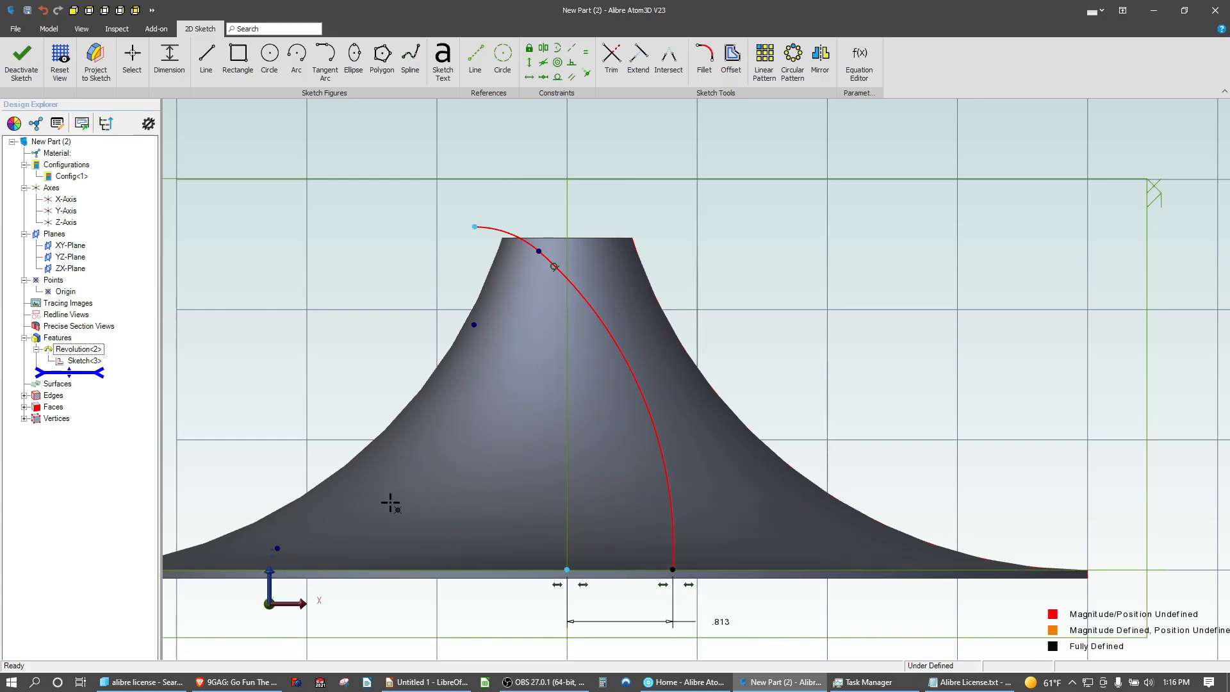
left_click(332, 386)
type("2.5")
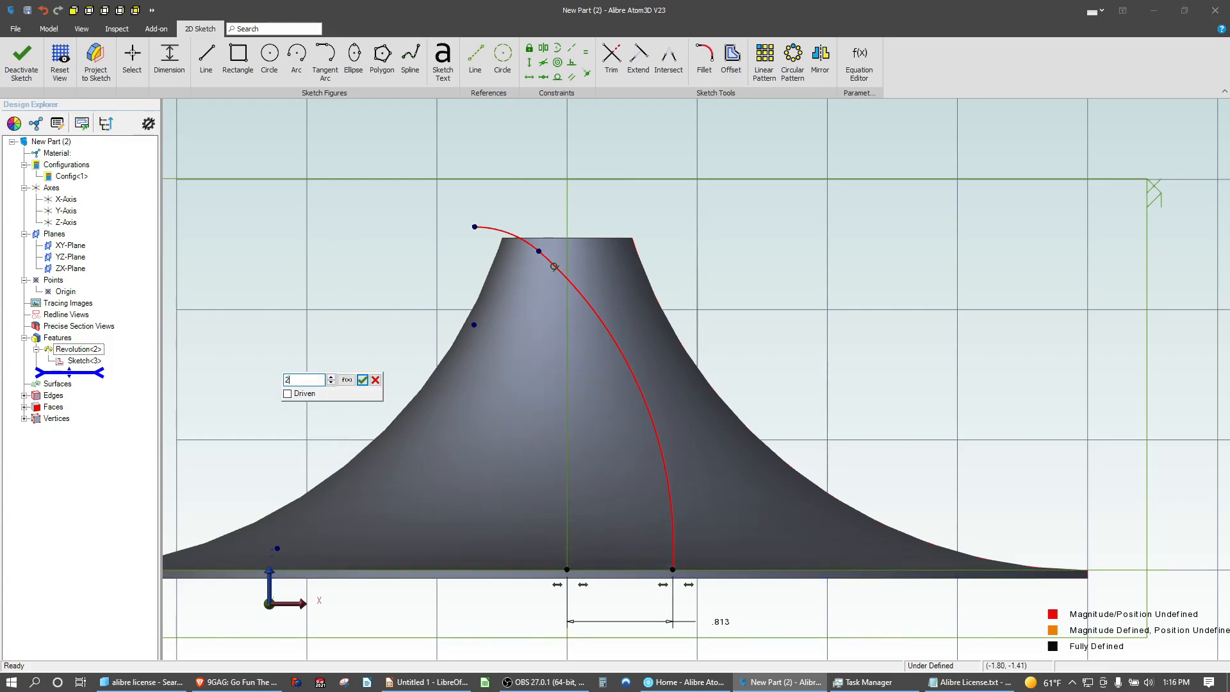
key("Return")
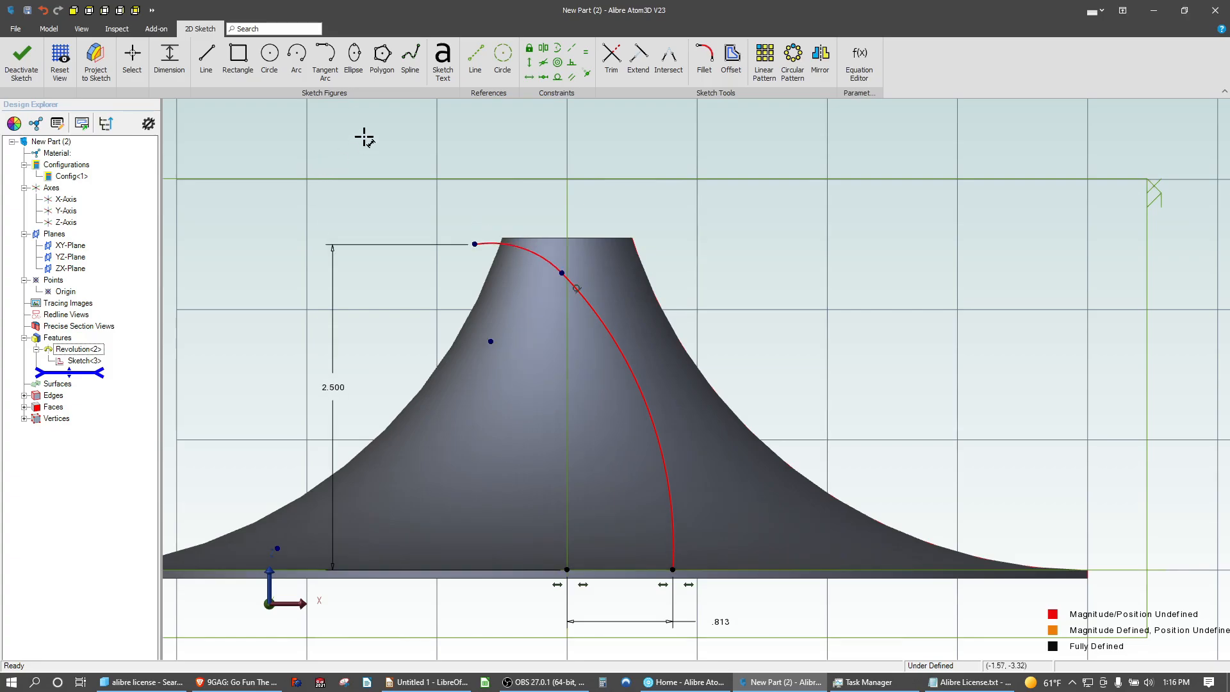
Constrain the short tangent arc's center point vertically to its free upper endpoint
left_click(529, 63)
key("Escape")
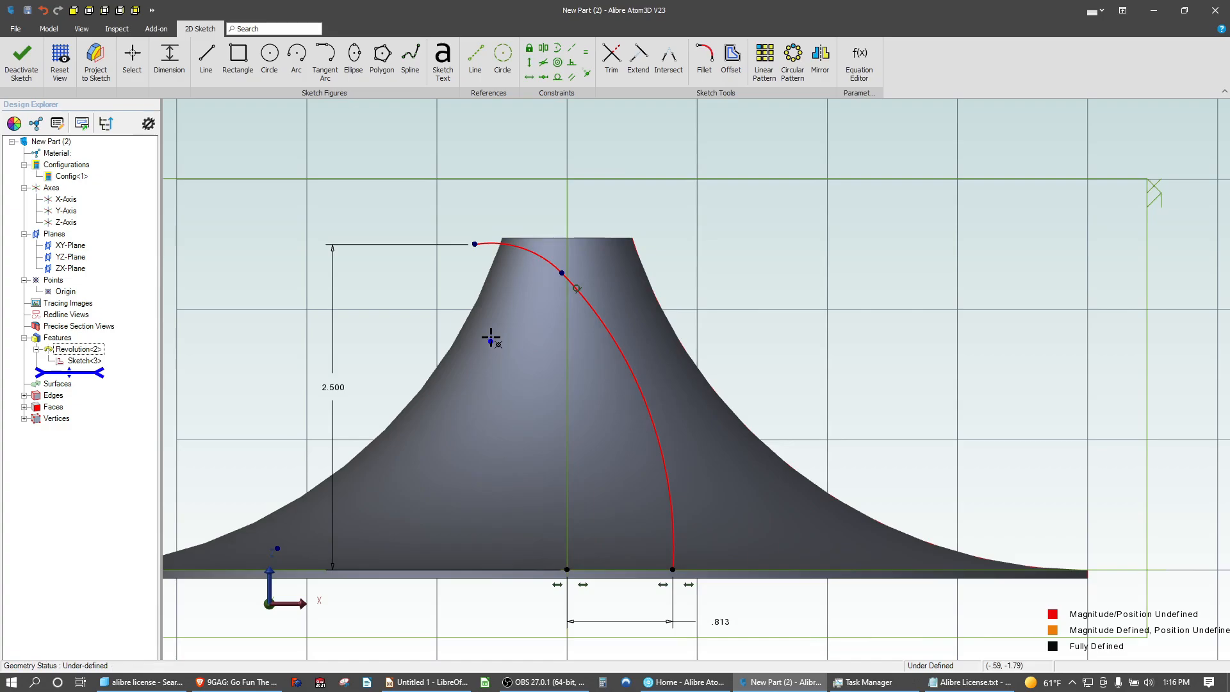
left_click(491, 342)
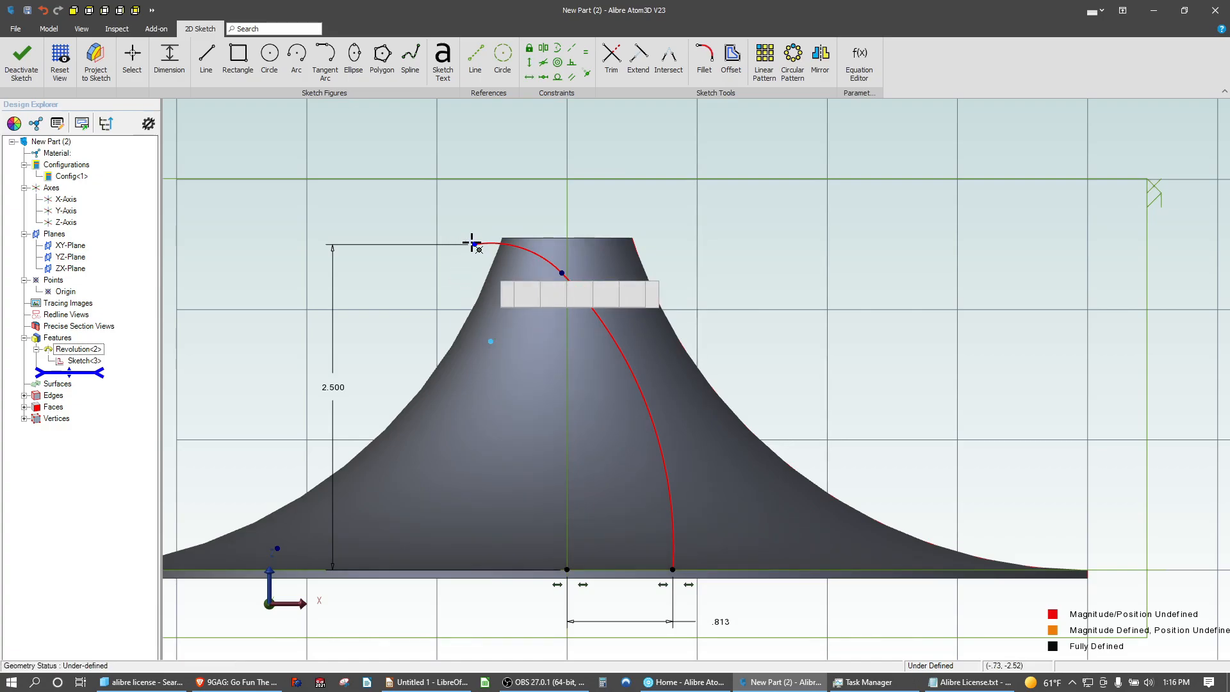
left_click(472, 243)
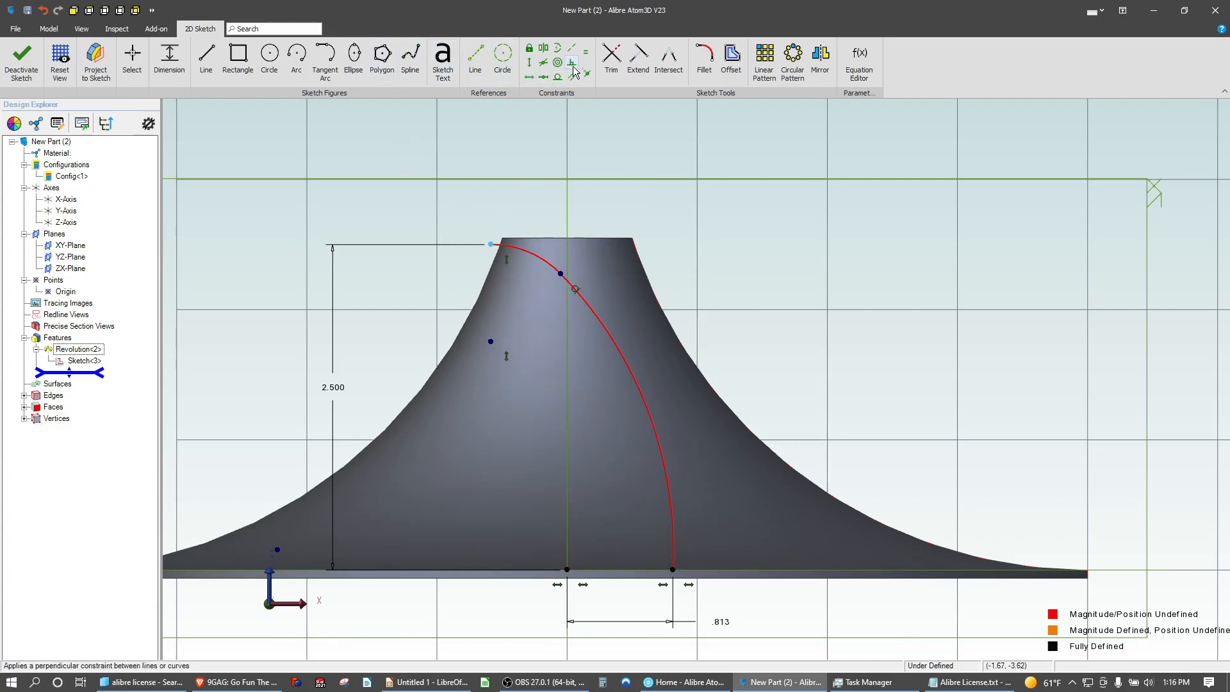
left_click(529, 62)
key("Escape")
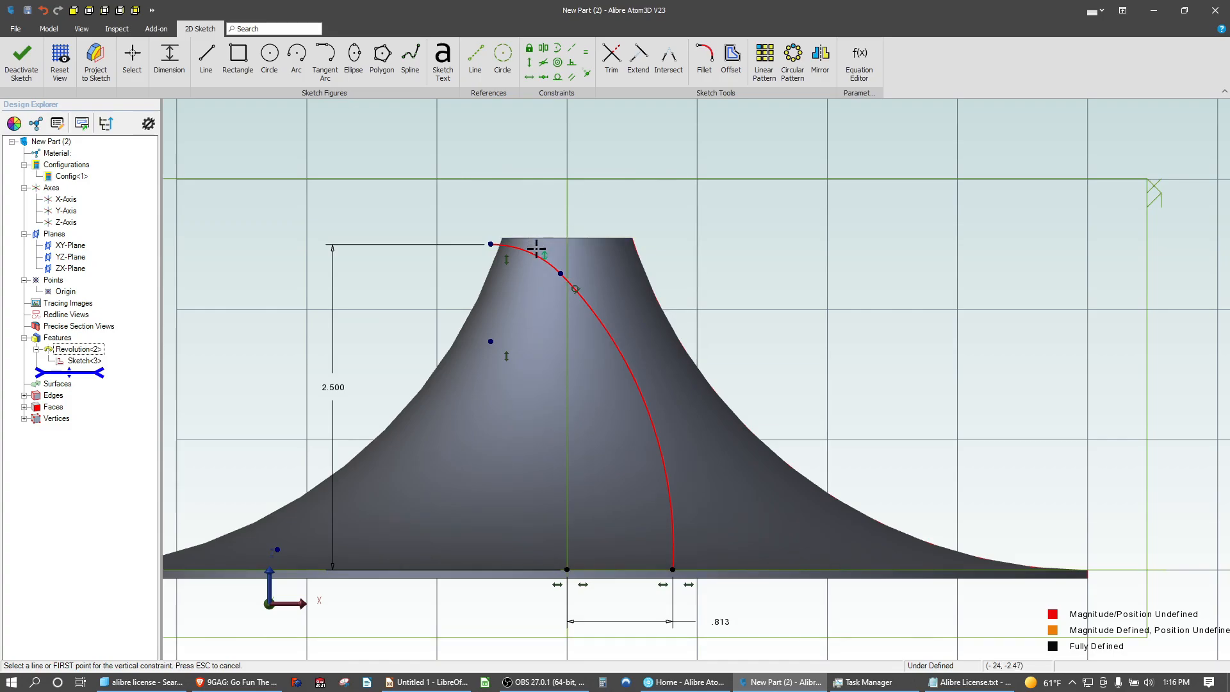
Set the short upper arc's radius to .25 in
left_click(169, 61)
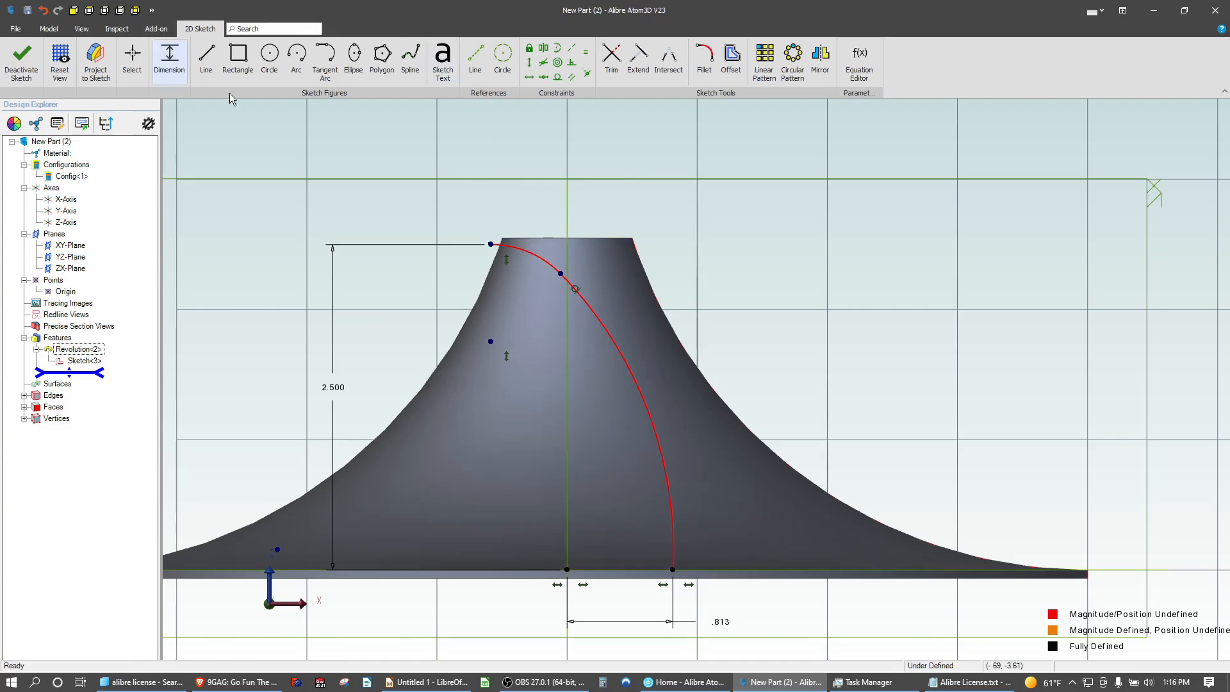
left_click(524, 249)
left_click(619, 198)
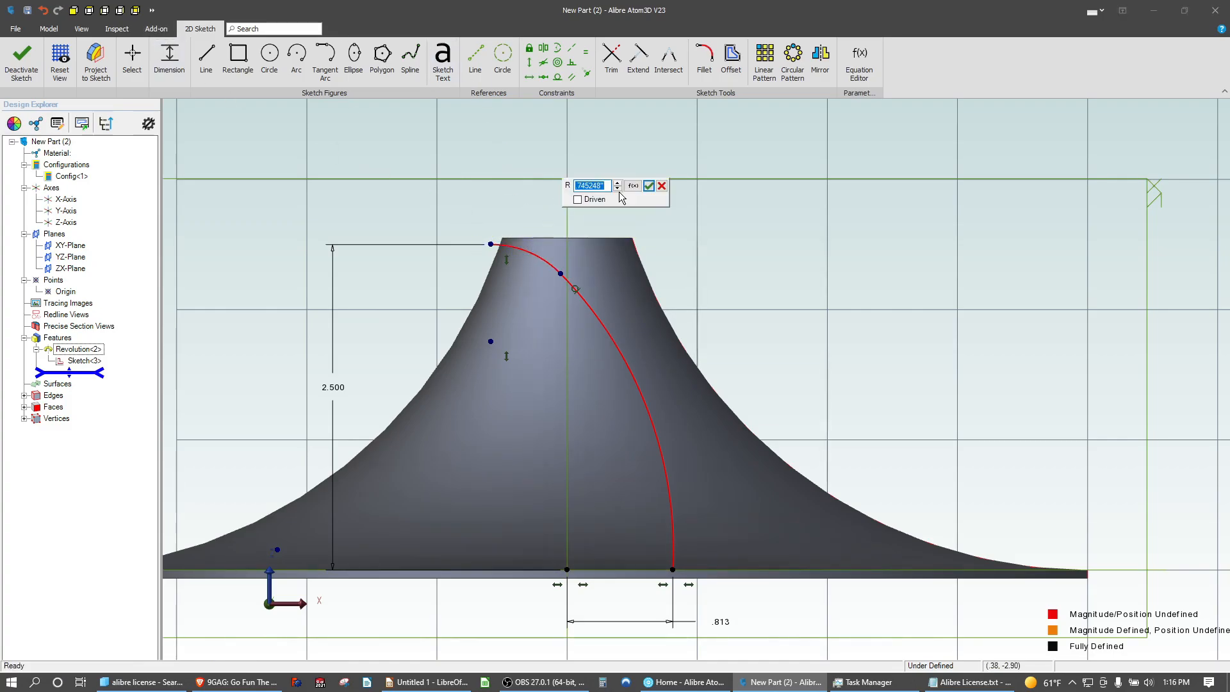
type(".25")
key("Return")
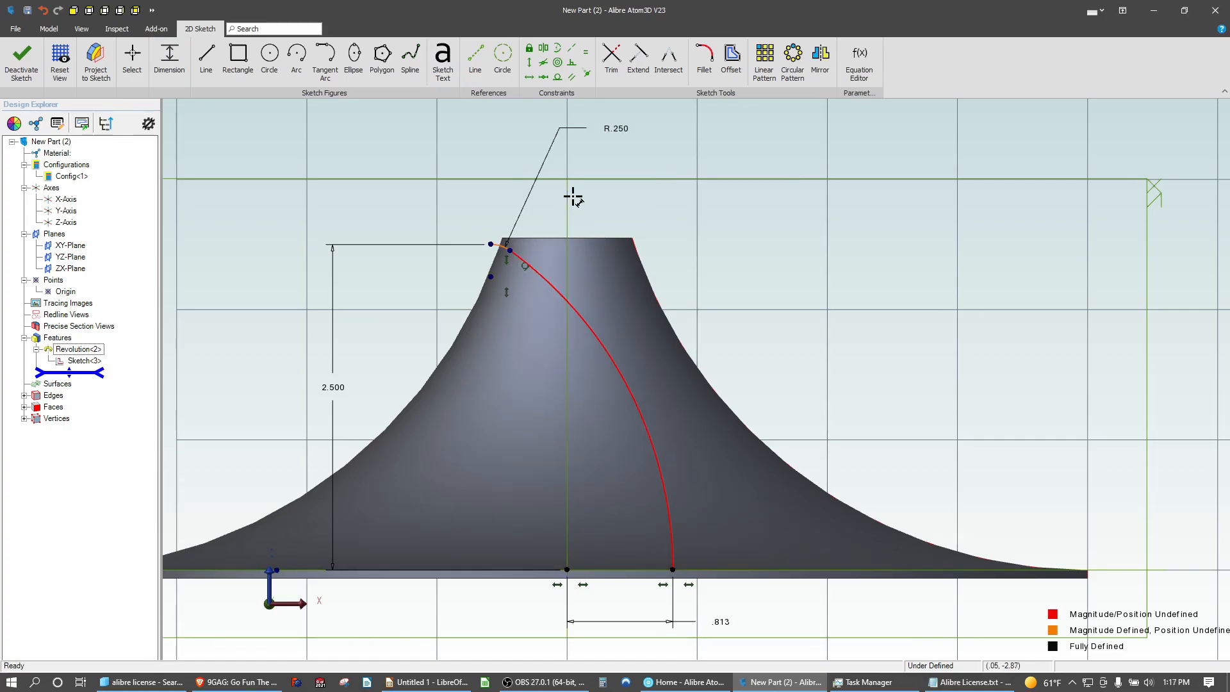
Set the long arc's radius to 6 in
left_click(610, 364)
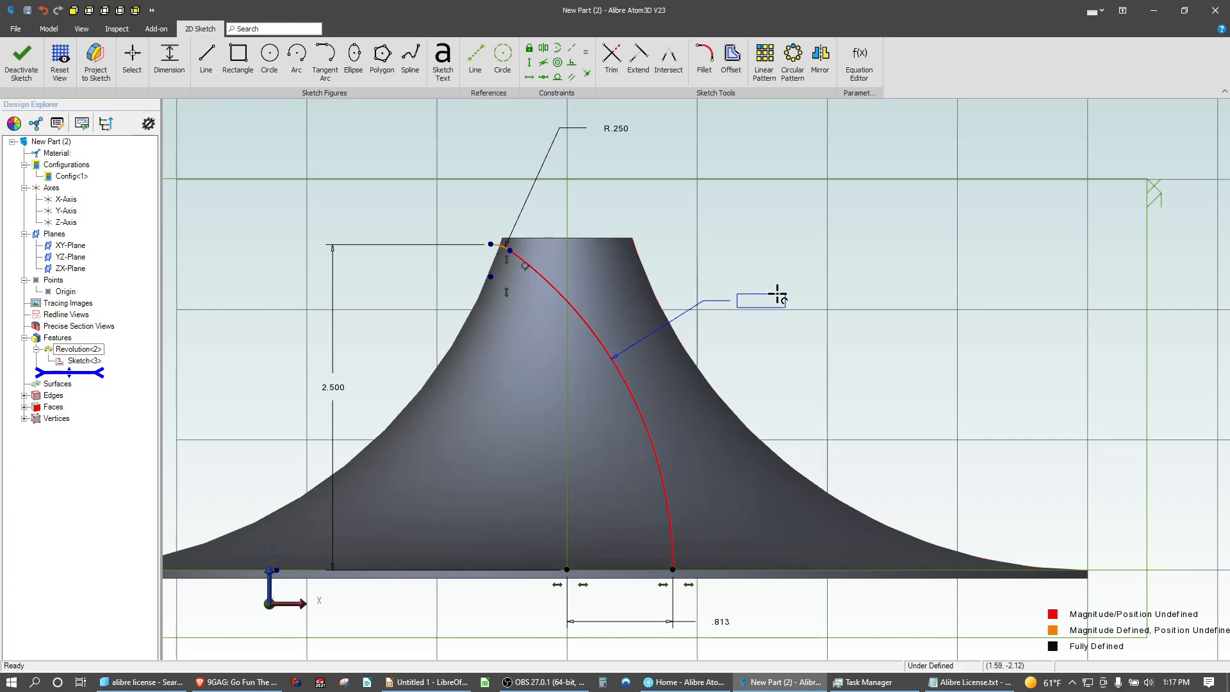
left_click(781, 294)
type("6")
key("Return")
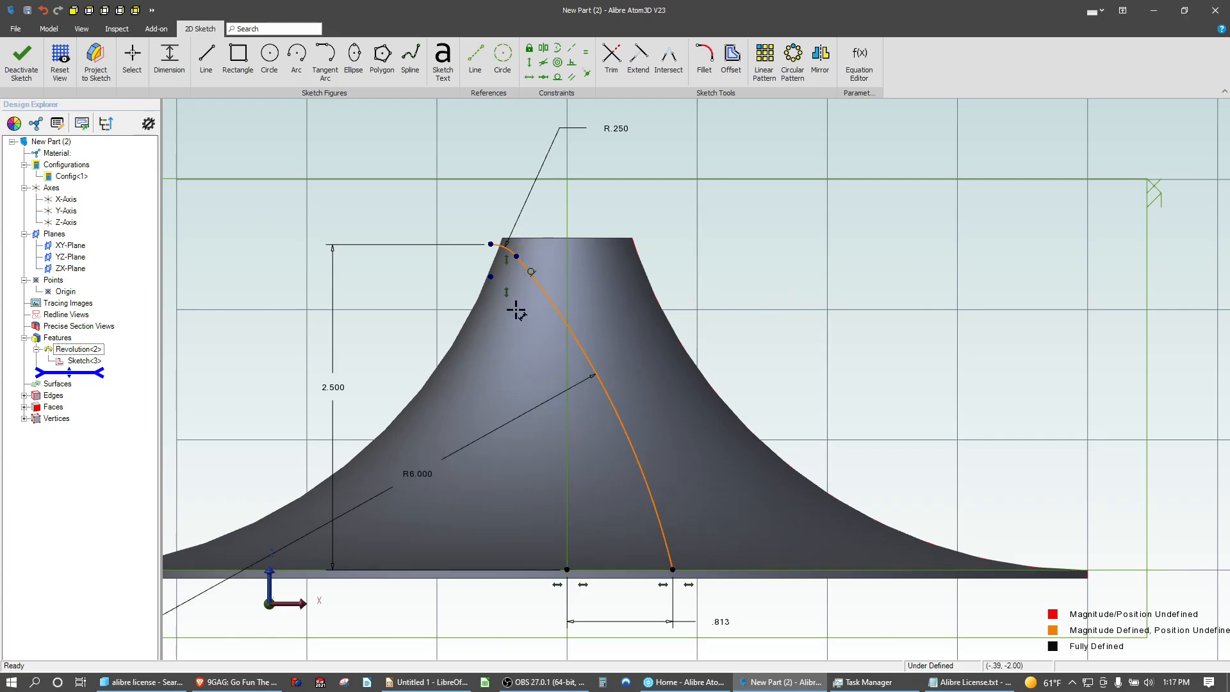
key("Escape")
Constrain the 6 in arc's center point horizontally to its lower endpoint on the base line
scroll(441, 456, "down", 5)
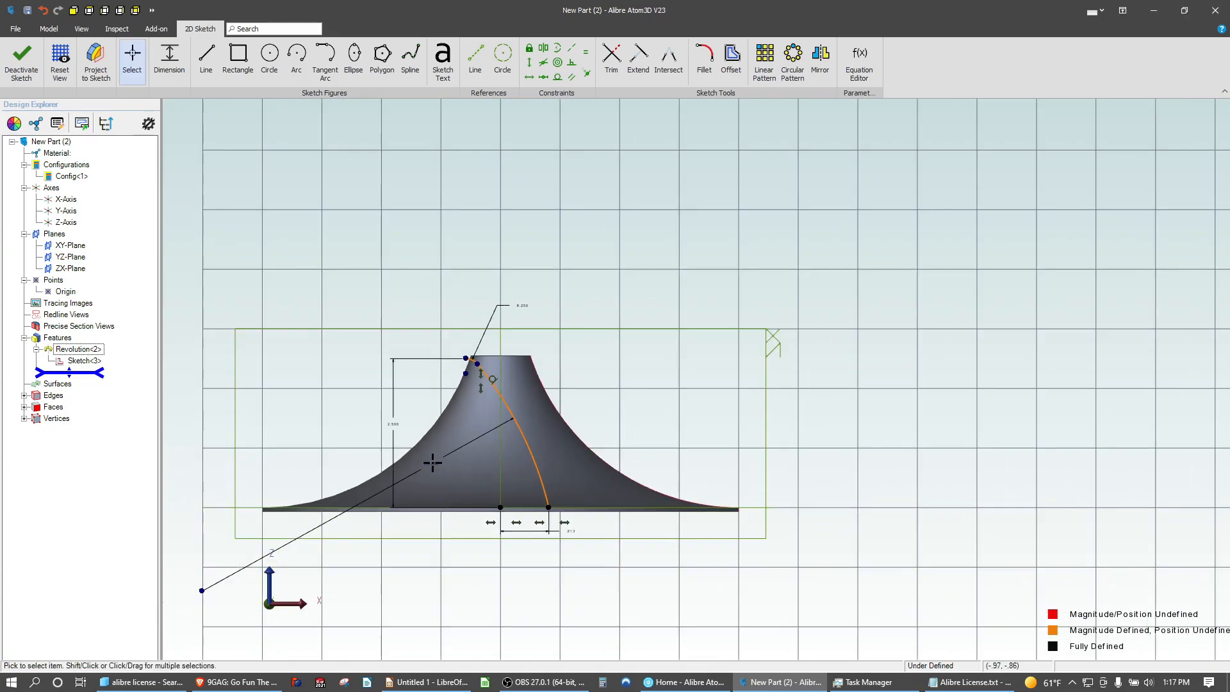
left_click(251, 564)
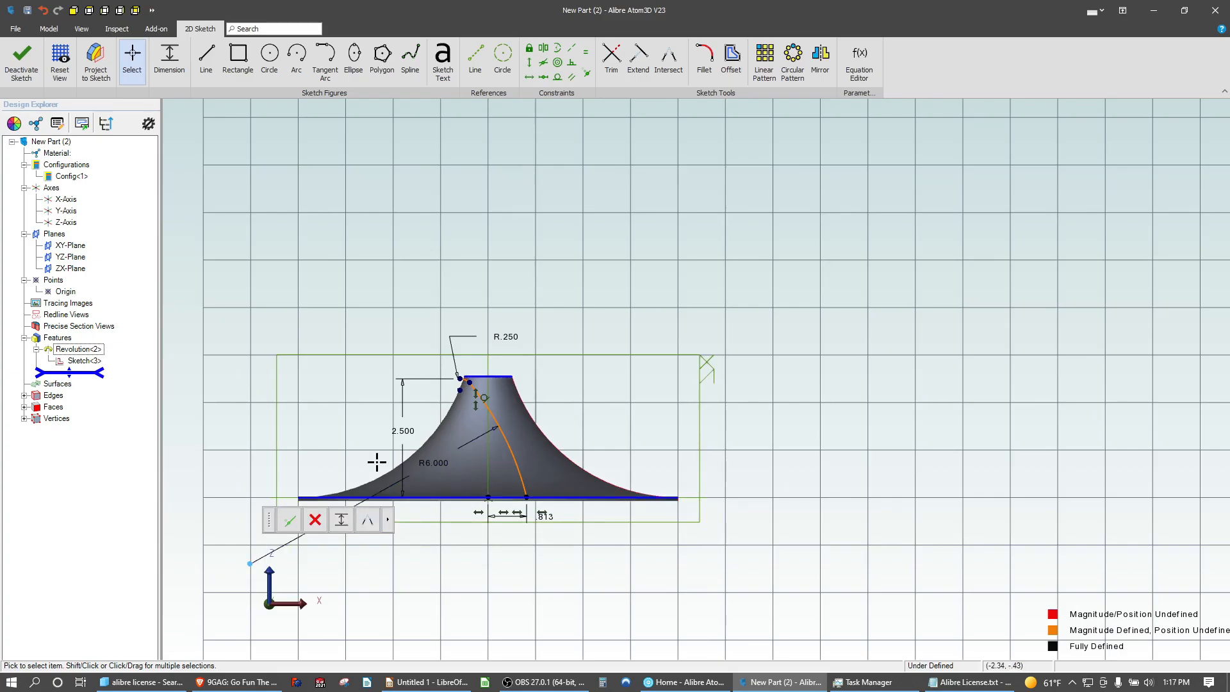
left_click(530, 77)
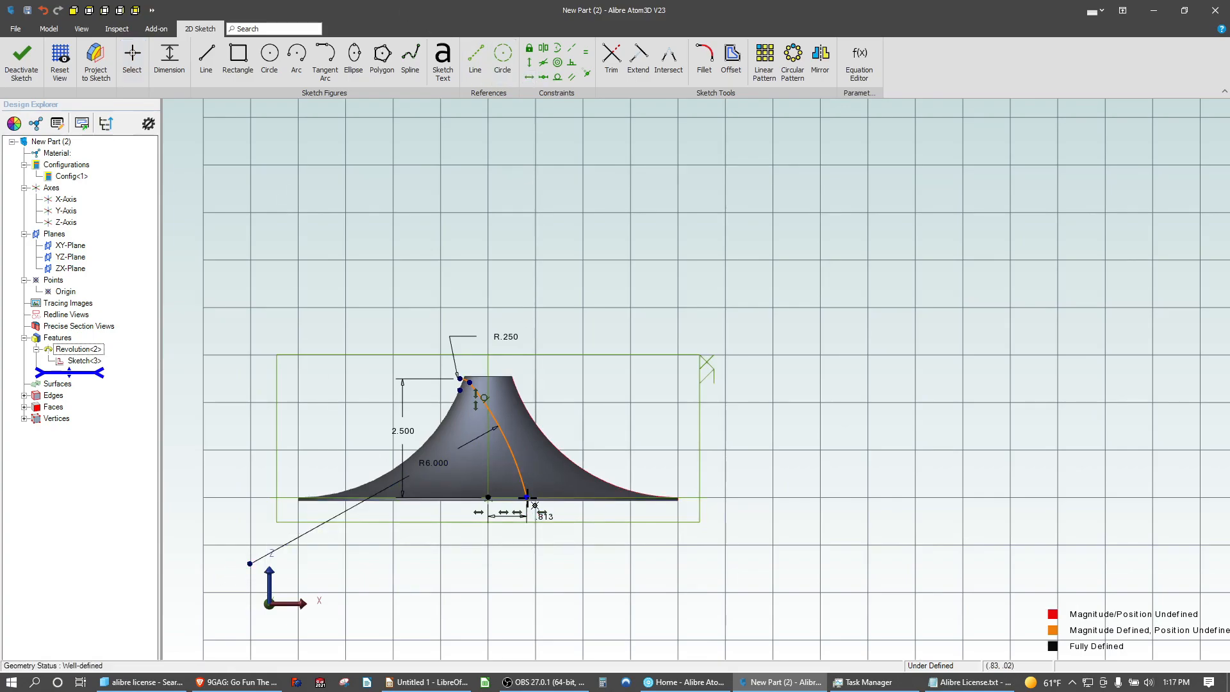
left_click(525, 495)
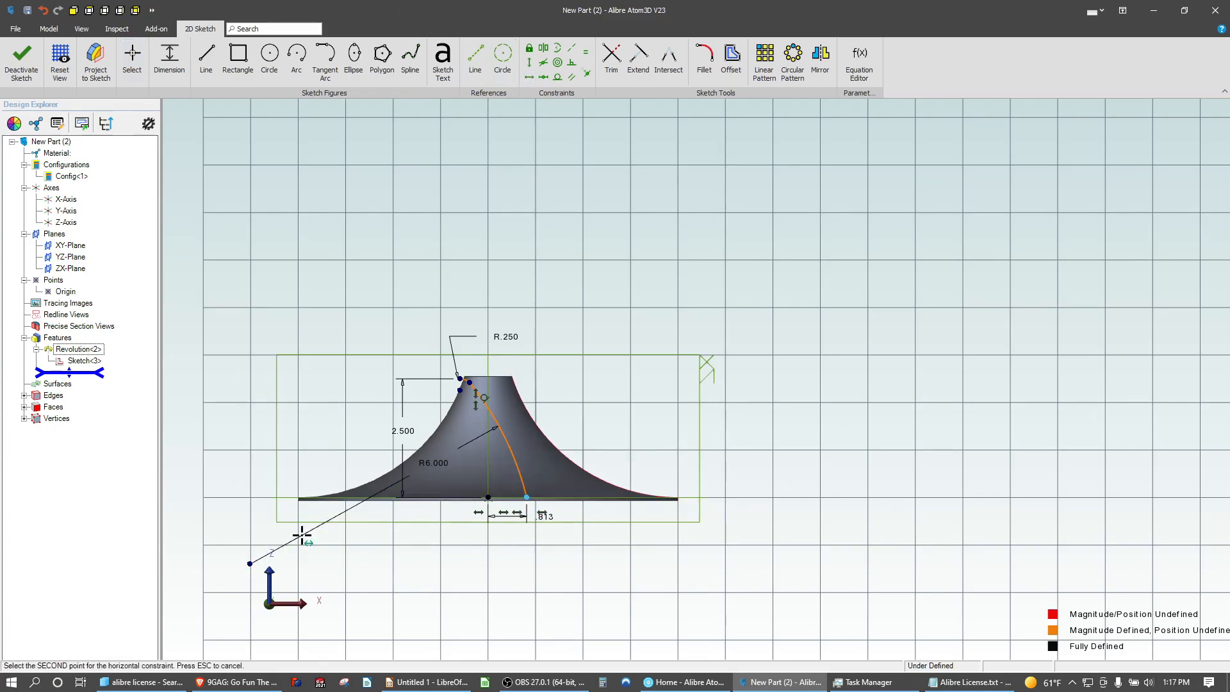
left_click(250, 563)
Sketch a smaller arc spanning about 49° inside the .25 in arc, sharing its center point
scroll(489, 445, "up", 5)
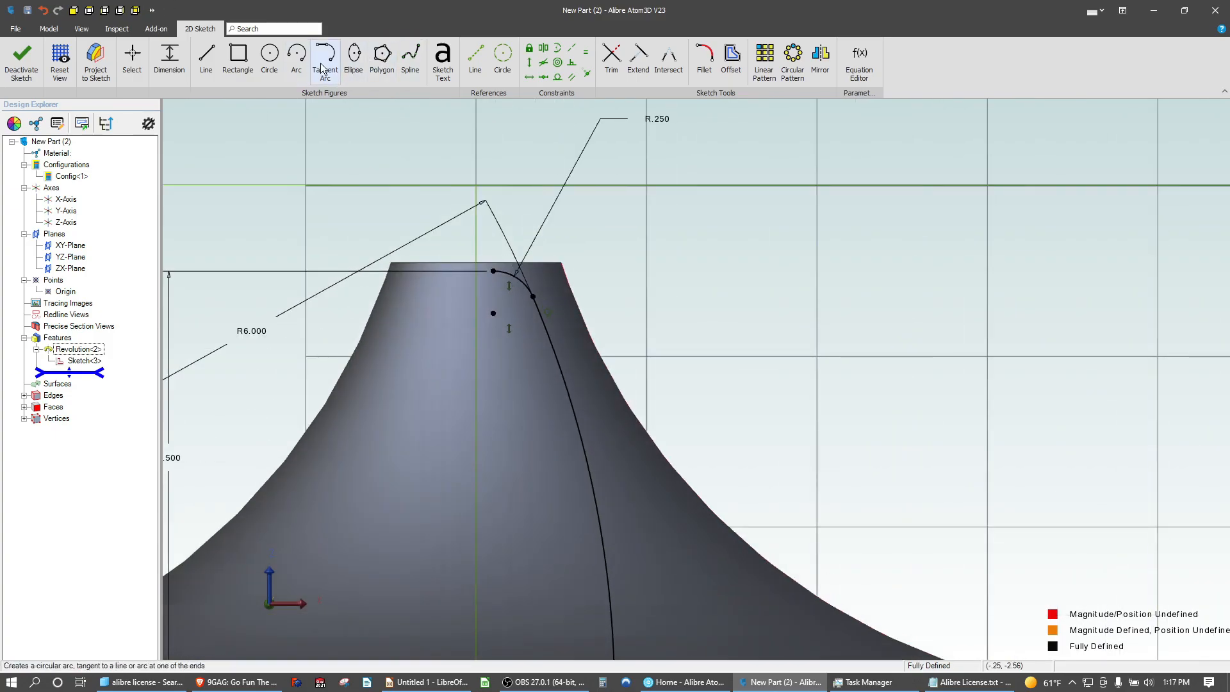
left_click(296, 54)
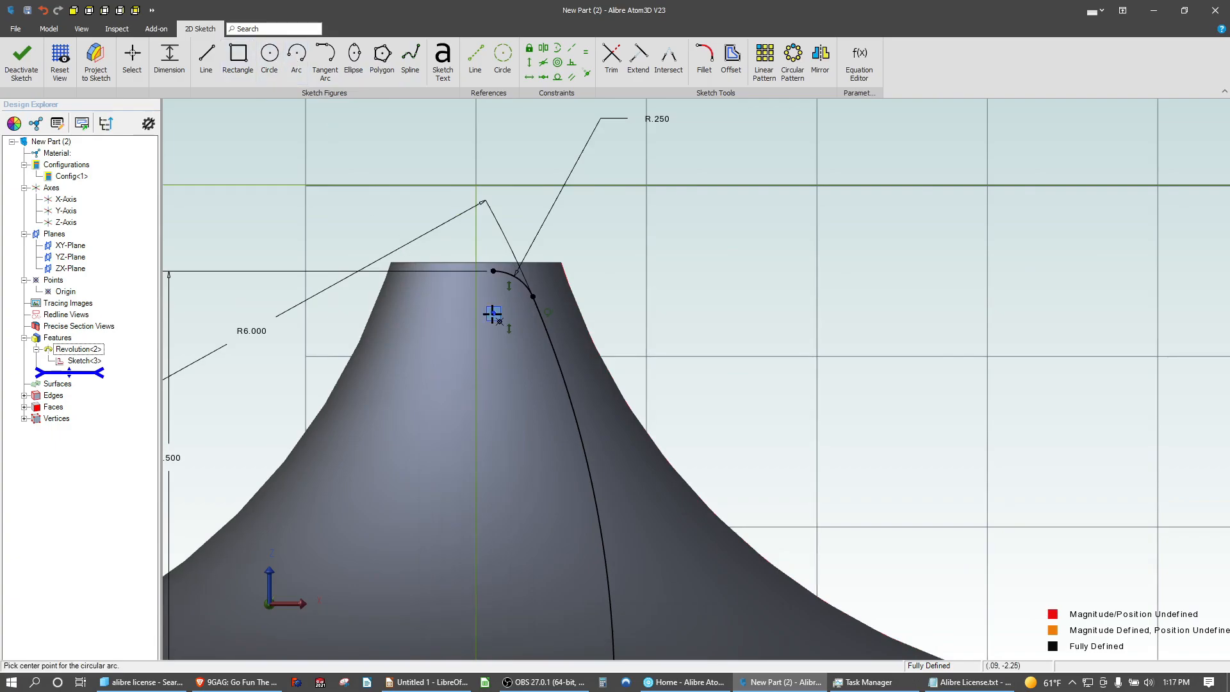
left_click(493, 314)
left_click(494, 285)
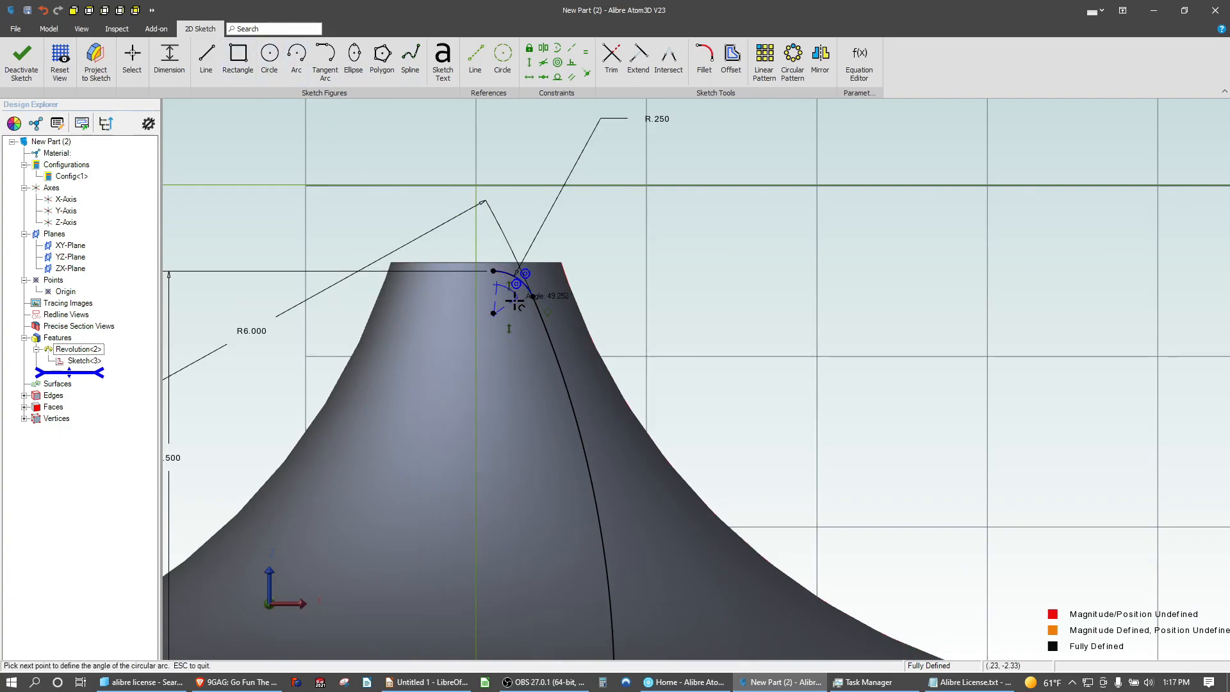
left_click(514, 301)
Sketch an inner arc about the 6 in arc's center, from the small inner arc's end to just above the base line
scroll(494, 376, "down", 5)
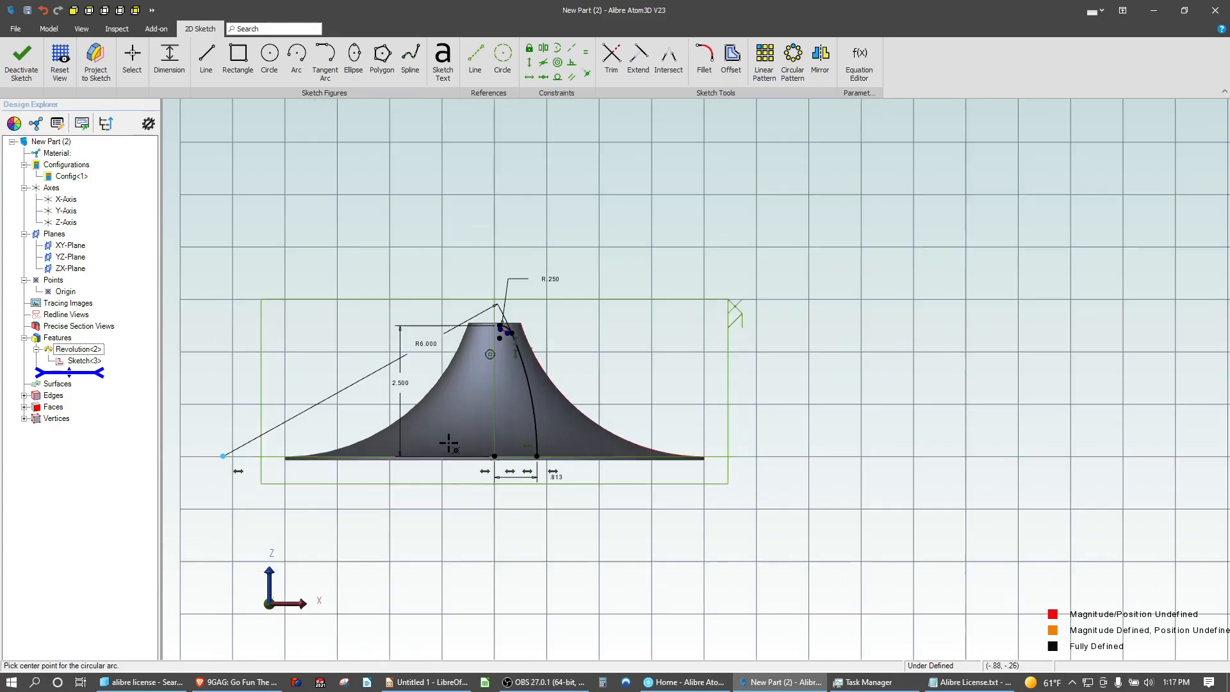
left_click(221, 456)
scroll(508, 336, "up", 5)
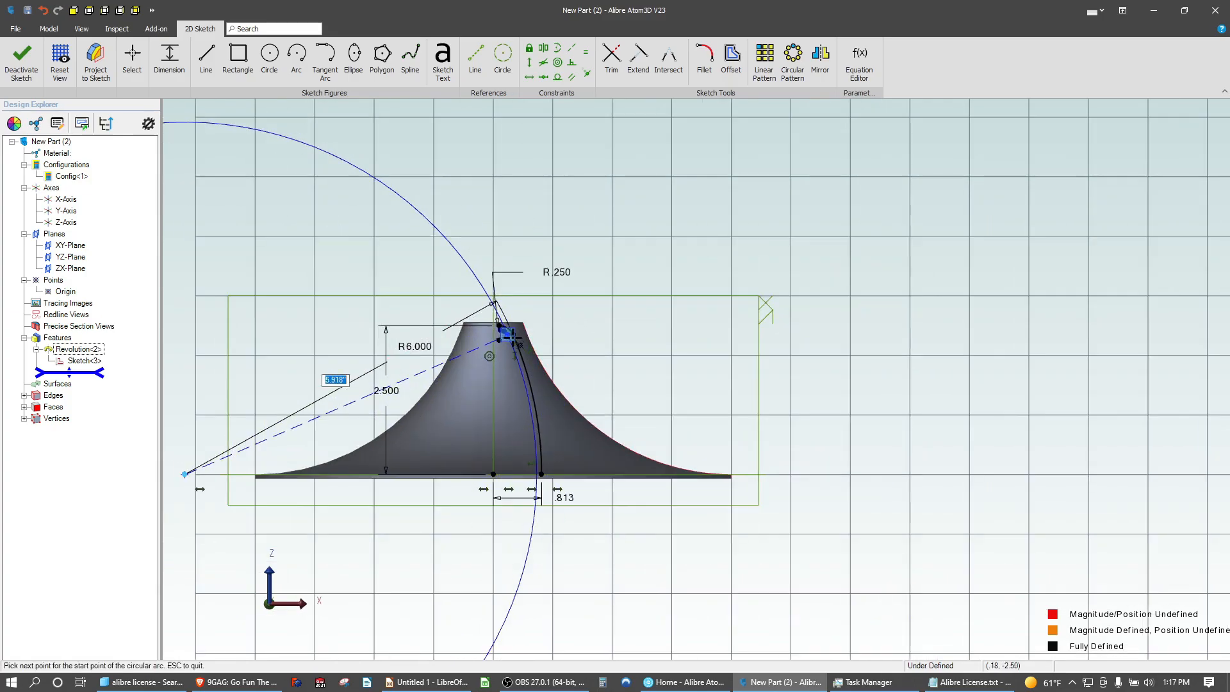
left_click(493, 324)
scroll(496, 359, "down", 5)
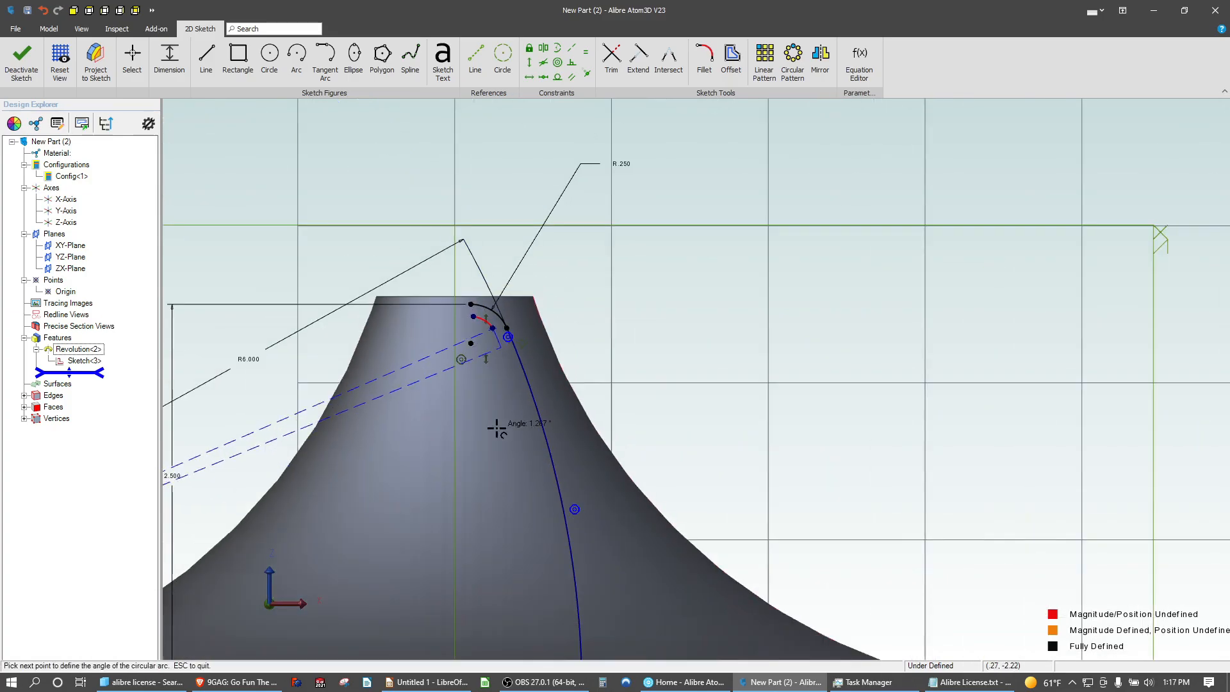
scroll(551, 625, "up", 4)
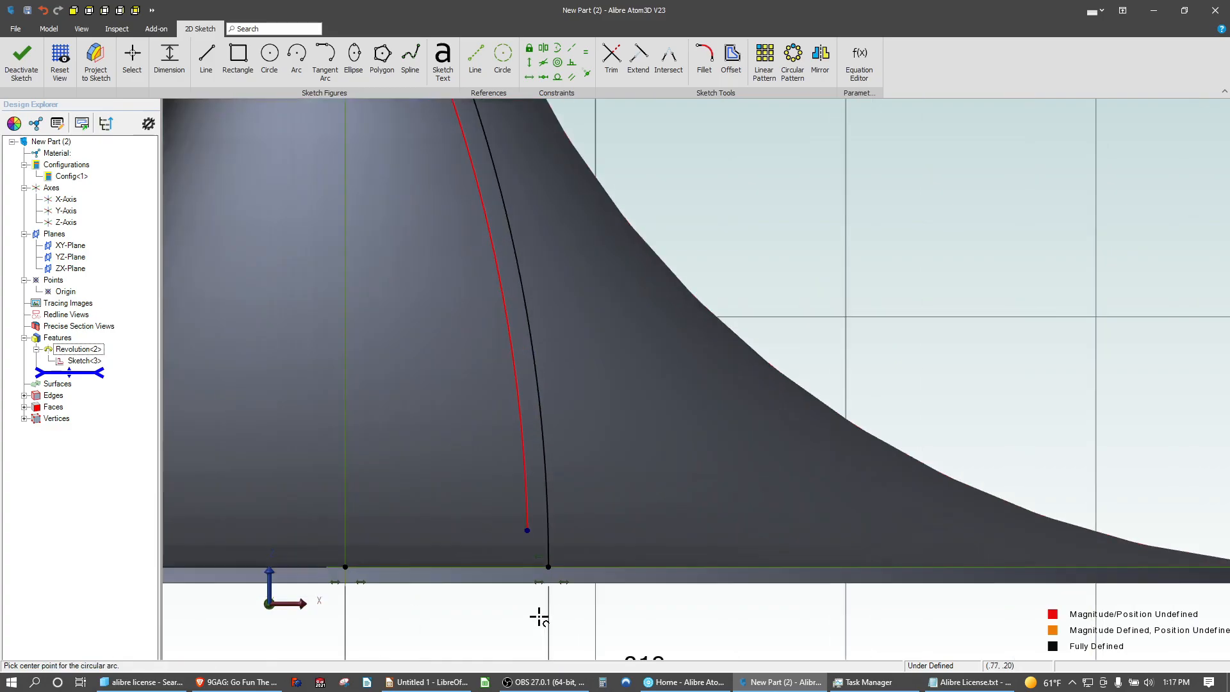
key("Escape")
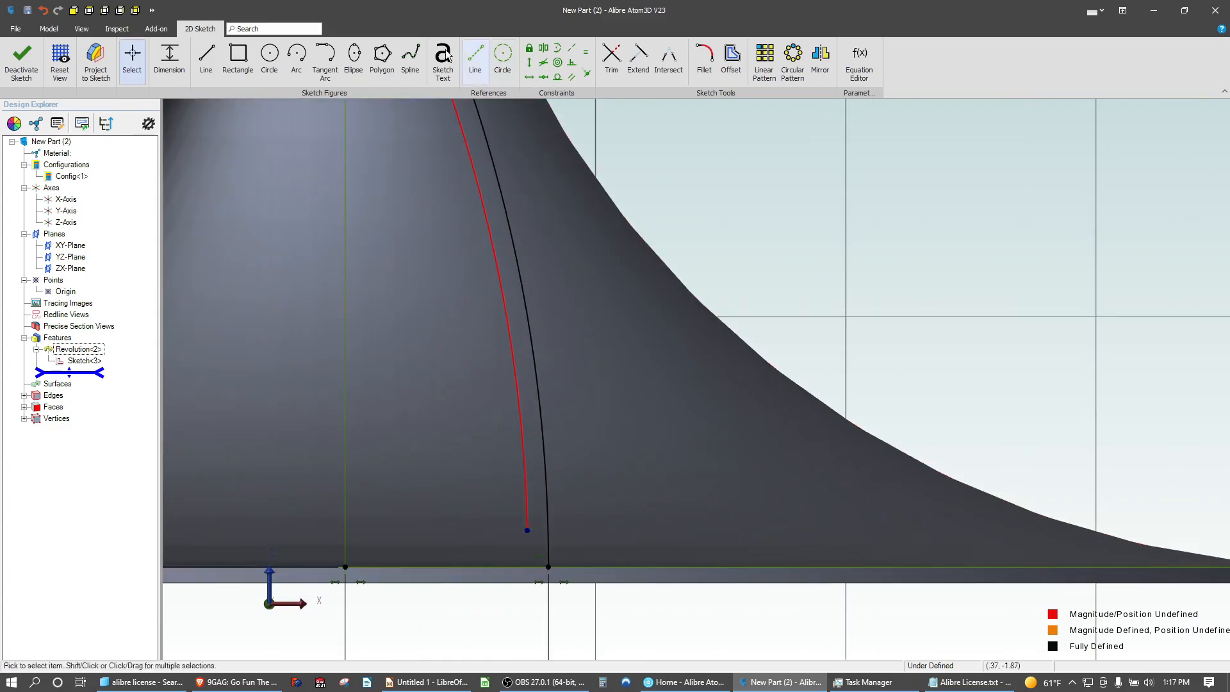
Connect the lower ends of the inner and outer long arcs with a line and constrain it horizontal
left_click(206, 58)
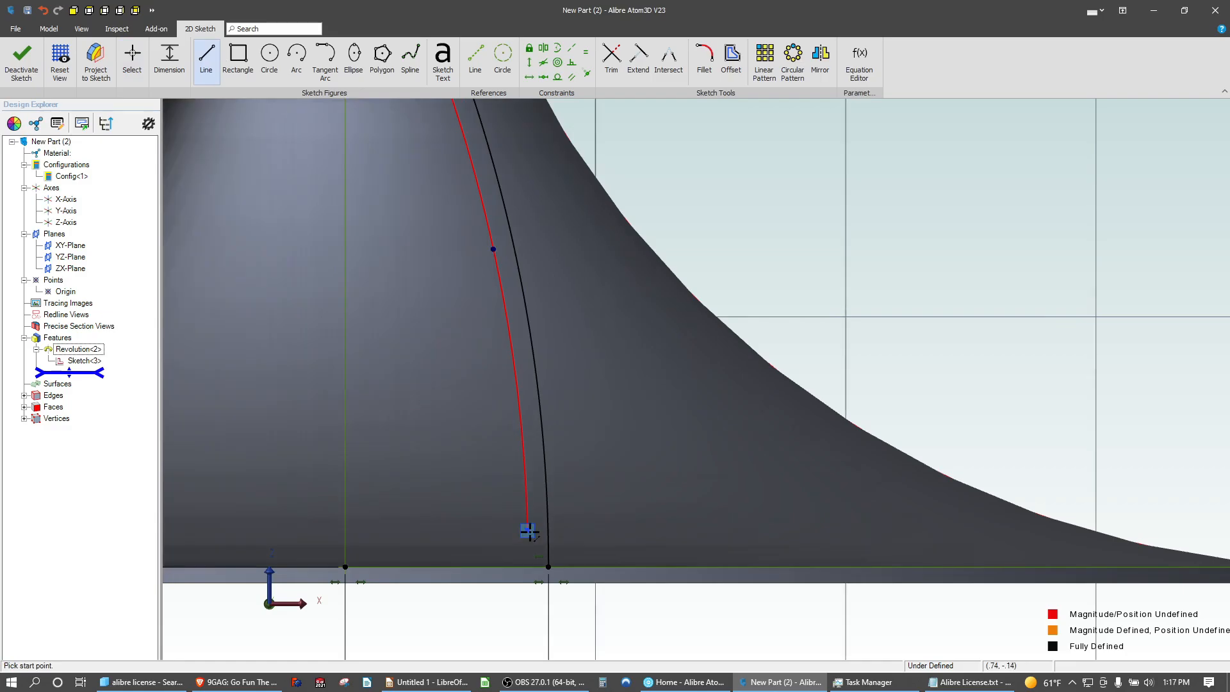
left_click(527, 531)
left_click(549, 566)
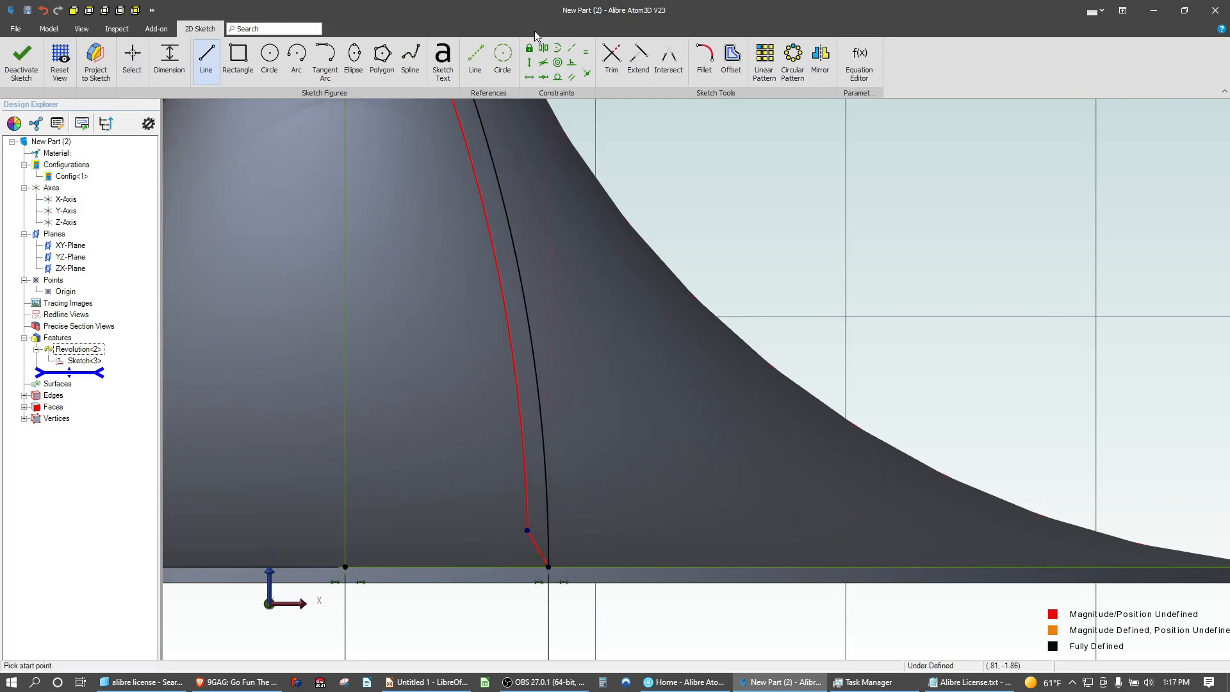
left_click(525, 79)
left_click(533, 546)
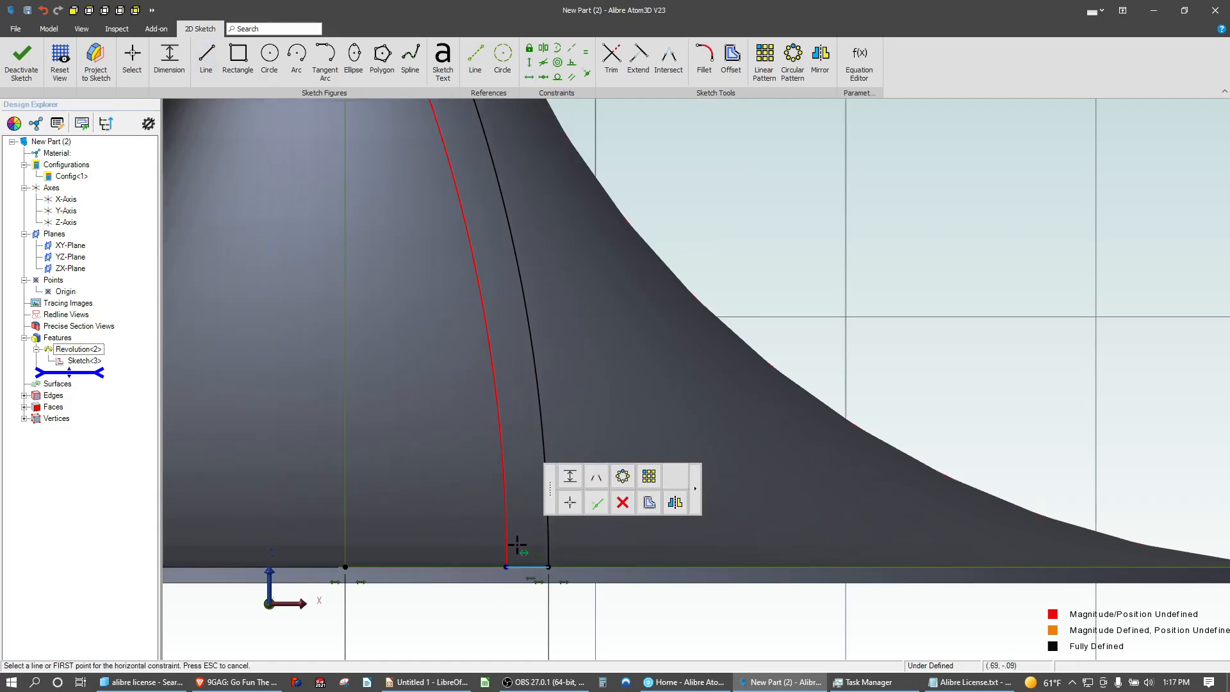
Dimension the short line joining the arcs' lower ends to .063 in
scroll(516, 544, "down", 4)
left_click(169, 60)
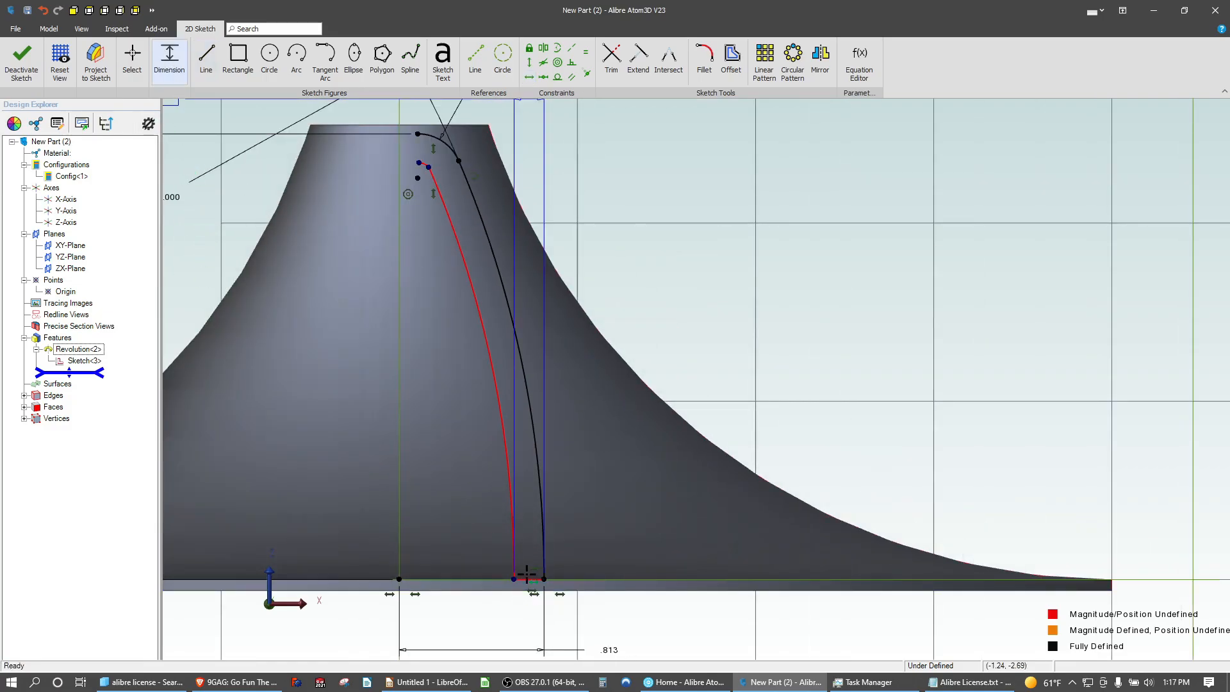
left_click(528, 579)
left_click(529, 608)
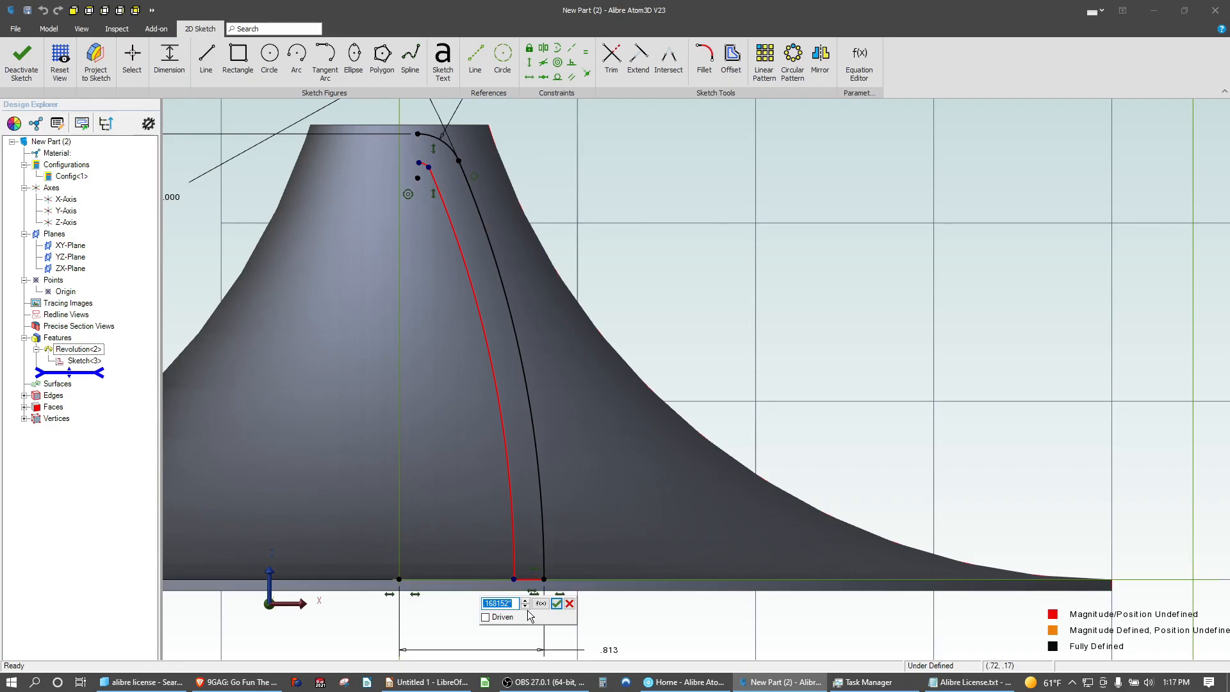
type(".063")
key("Return")
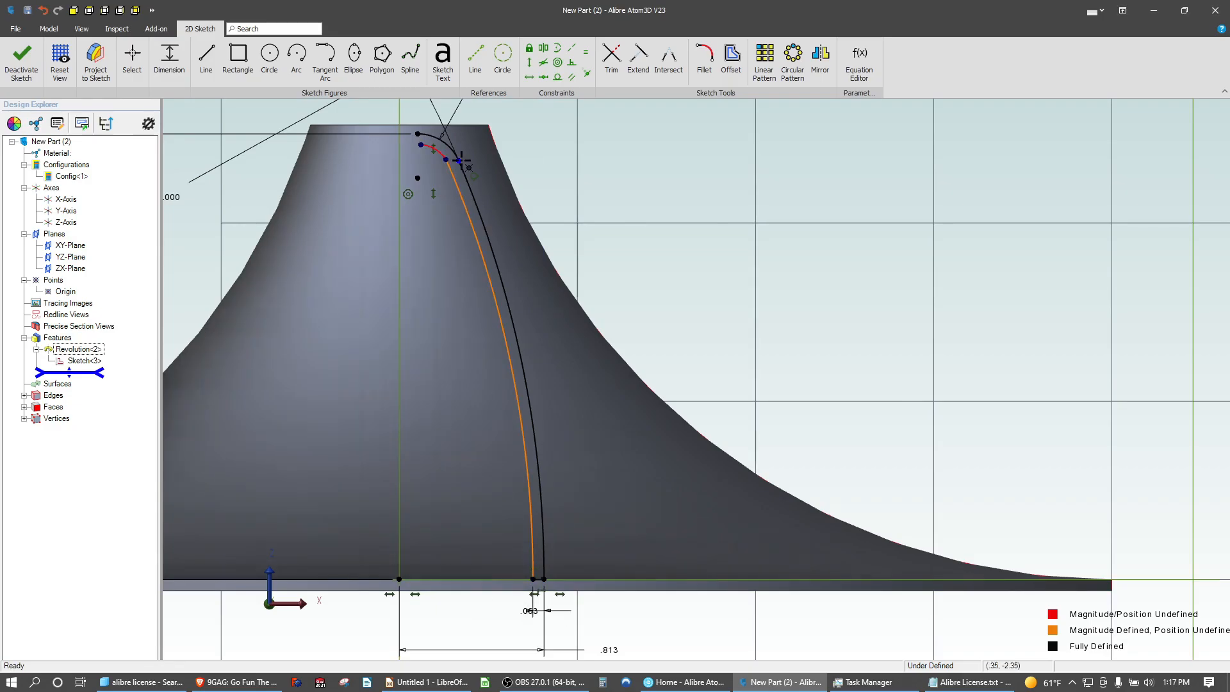
Constrain the small inner arc tangent to the long inner arc at their shared endpoint
left_click(82, 28)
scroll(430, 125, "up", 3)
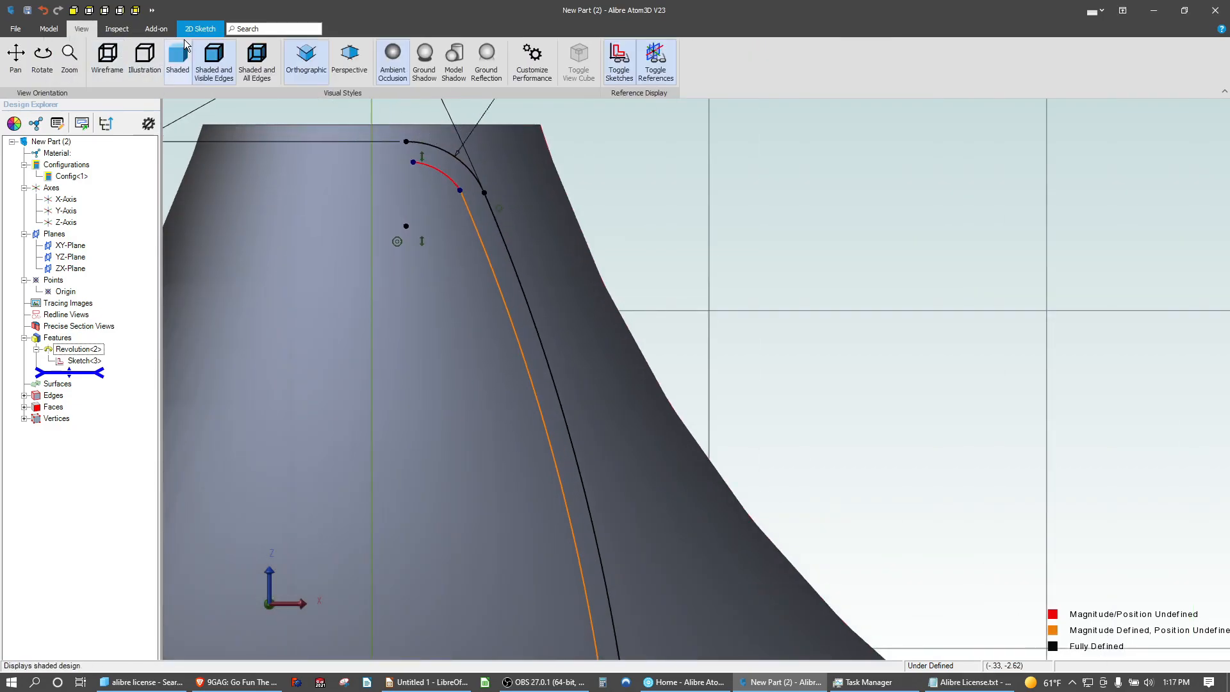
left_click(200, 28)
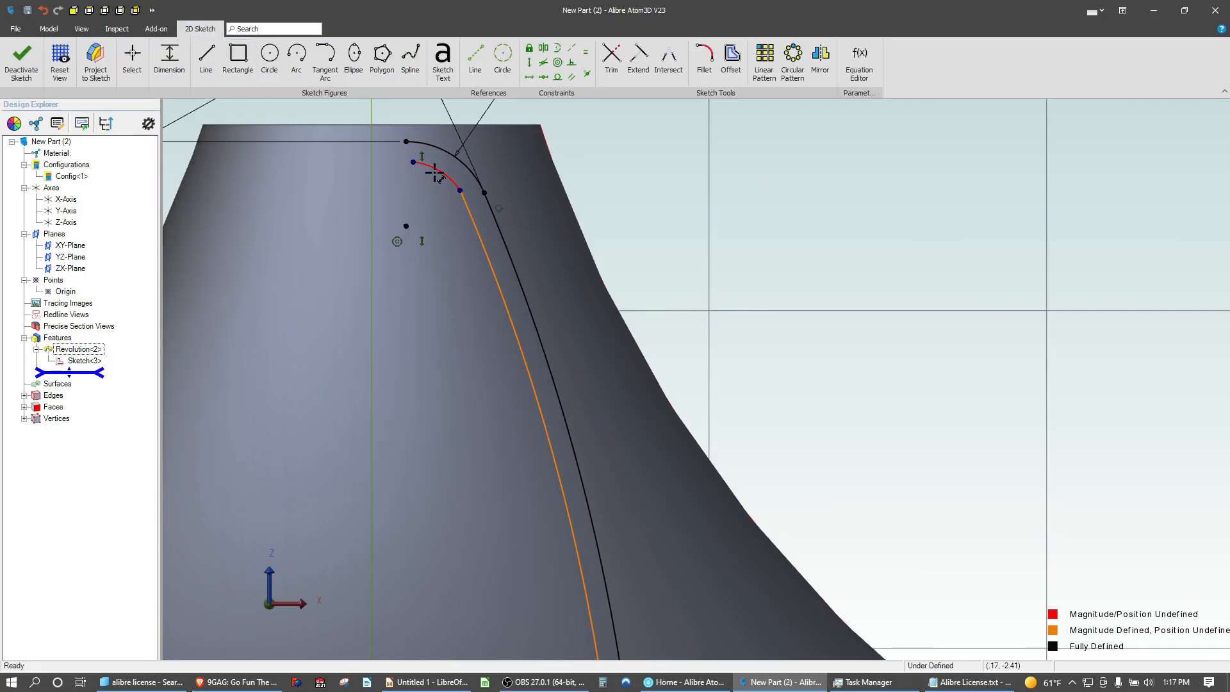
left_click(557, 77)
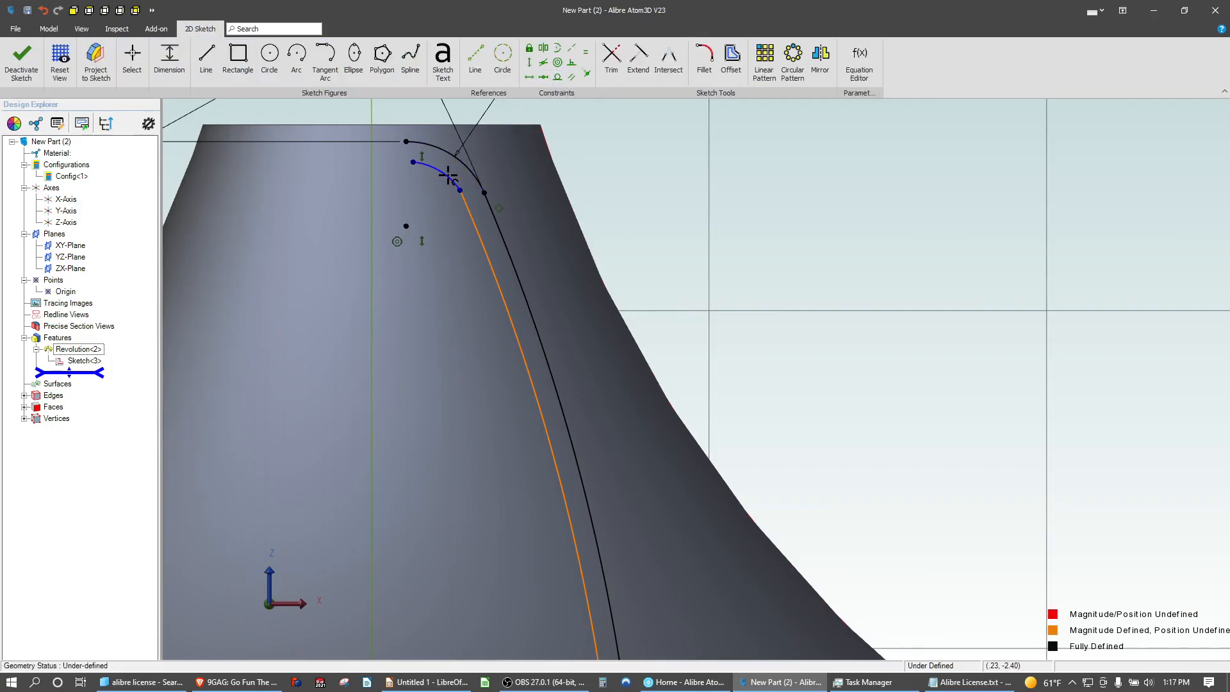
left_click(448, 176)
left_click(471, 205)
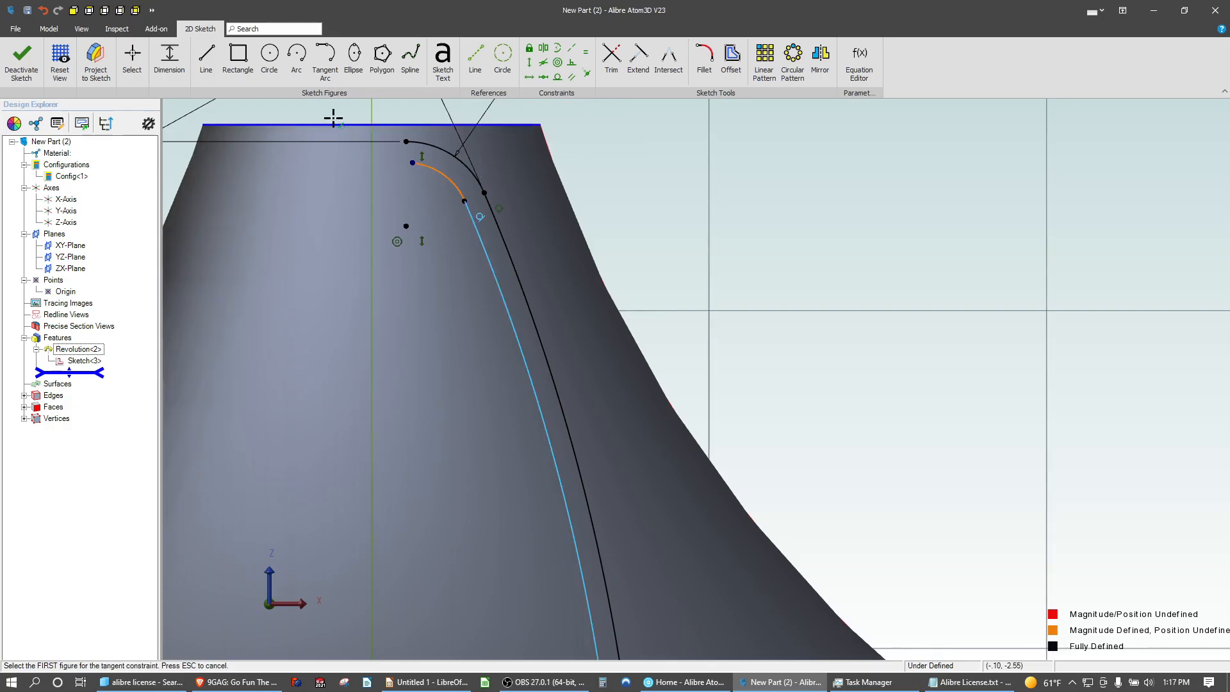
Close the blade profile with a vertical line between the upper ends of the small arcs and exit the sketch
key("l")
left_click(405, 142)
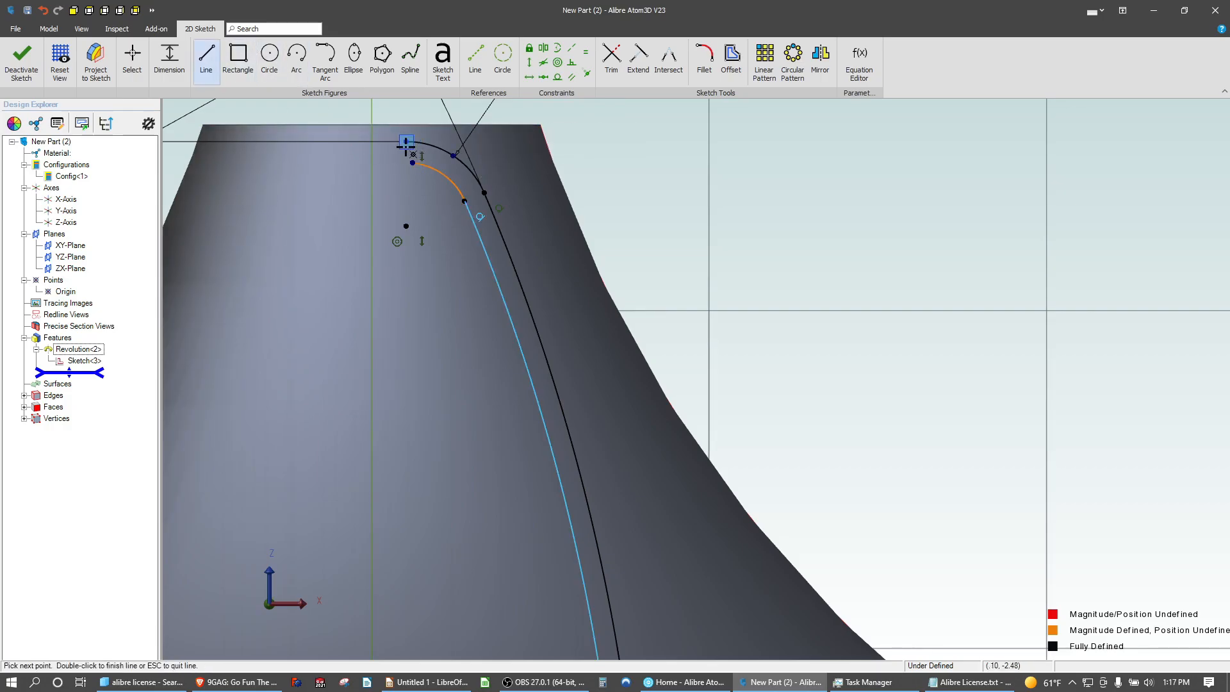
double_click(412, 163)
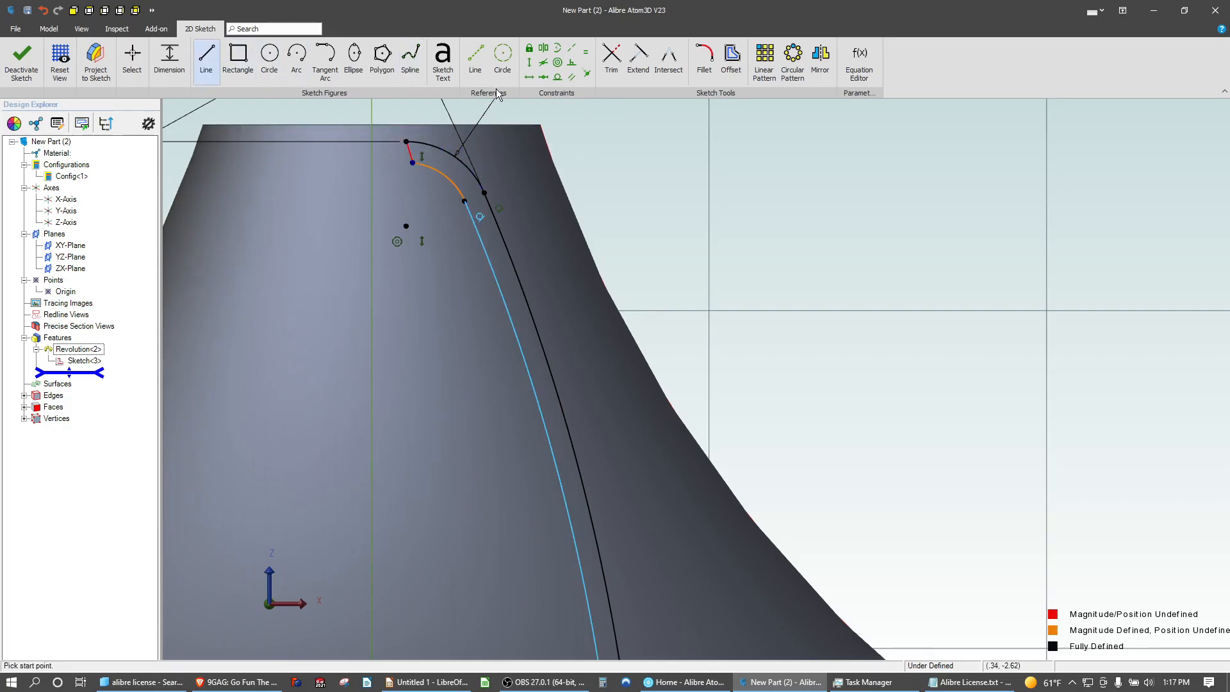
left_click(529, 63)
left_click(409, 152)
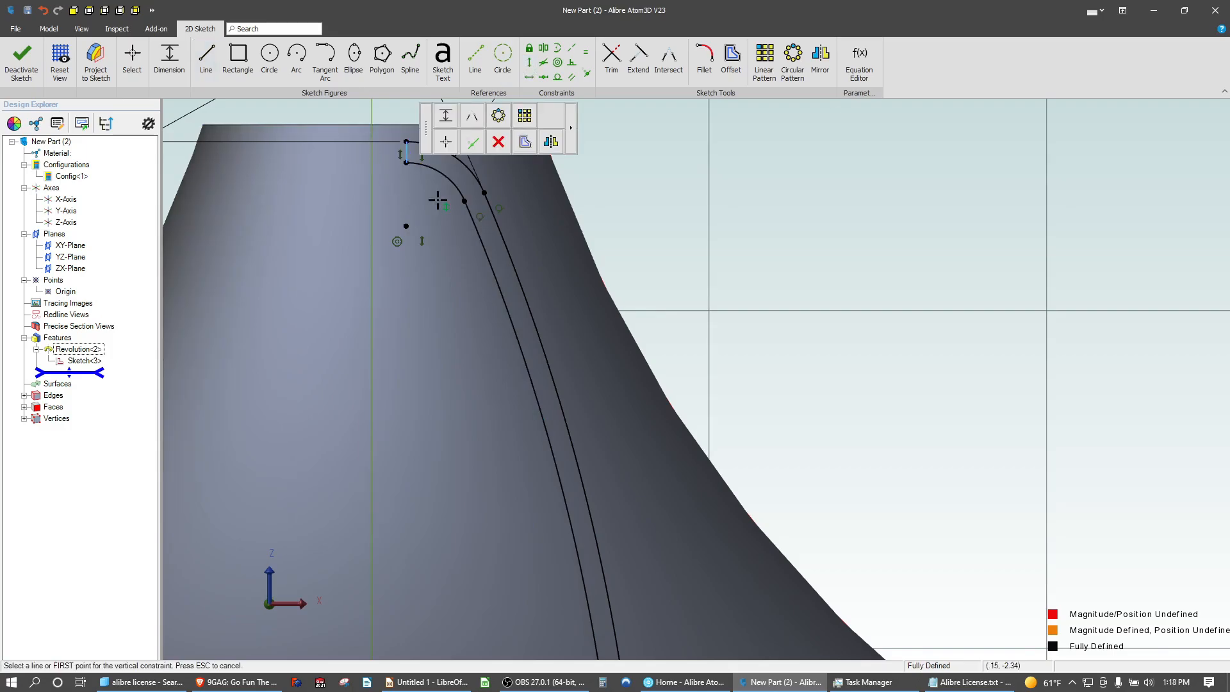
scroll(709, 229, "down", 5)
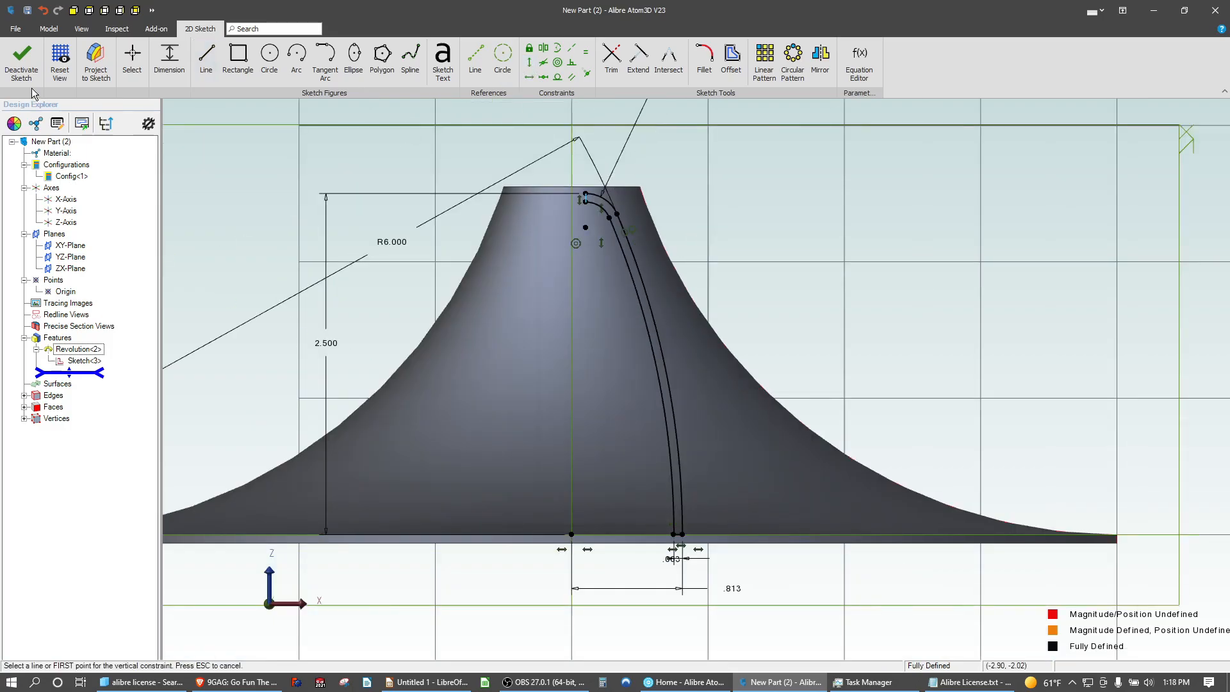
left_click(22, 63)
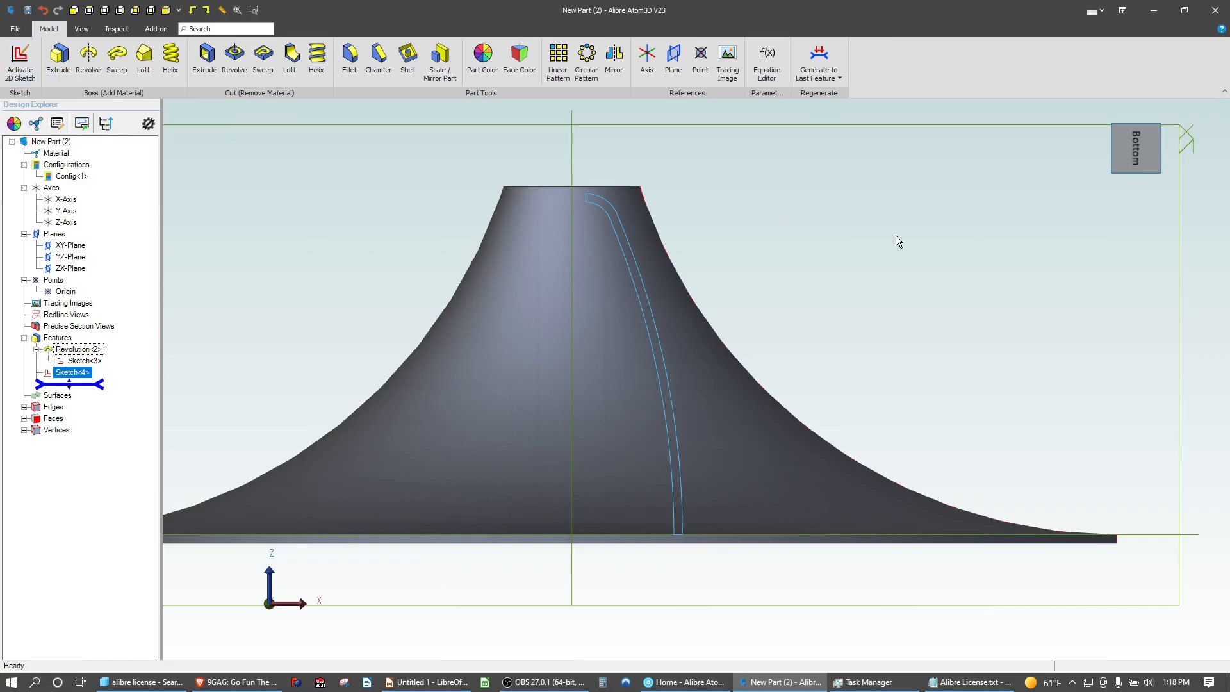
key("alt+Tab")
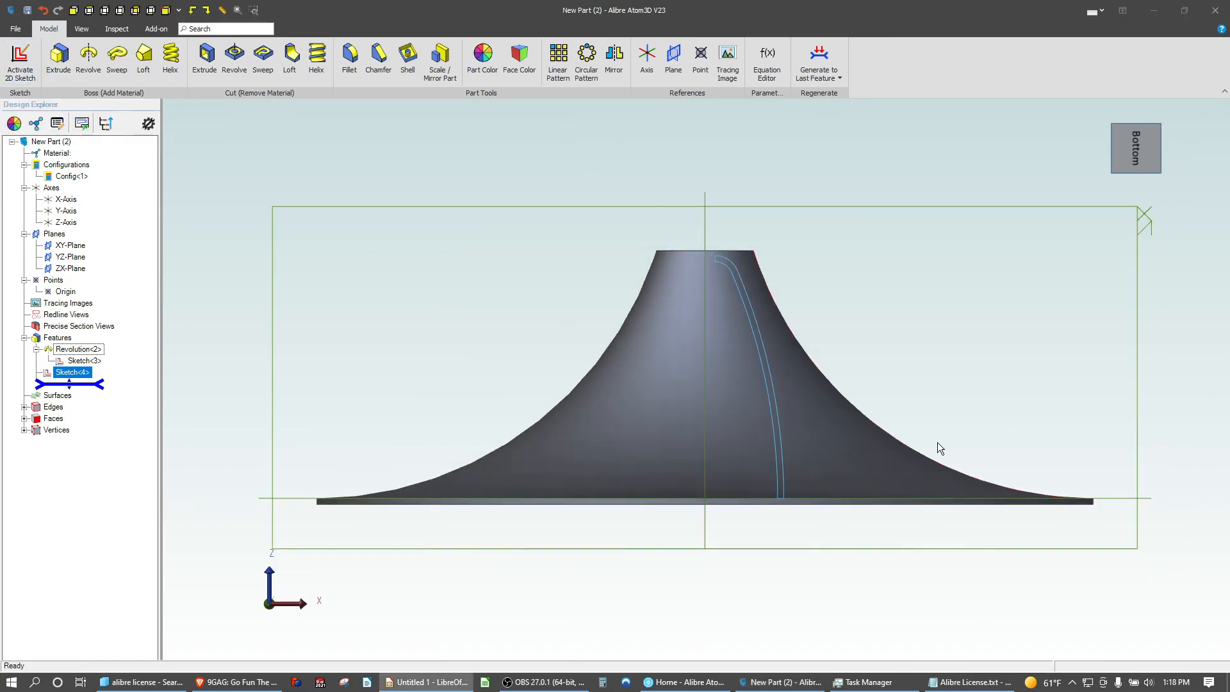
middle_click_drag(474, 300, 413, 323)
scroll(413, 323, "down", 3)
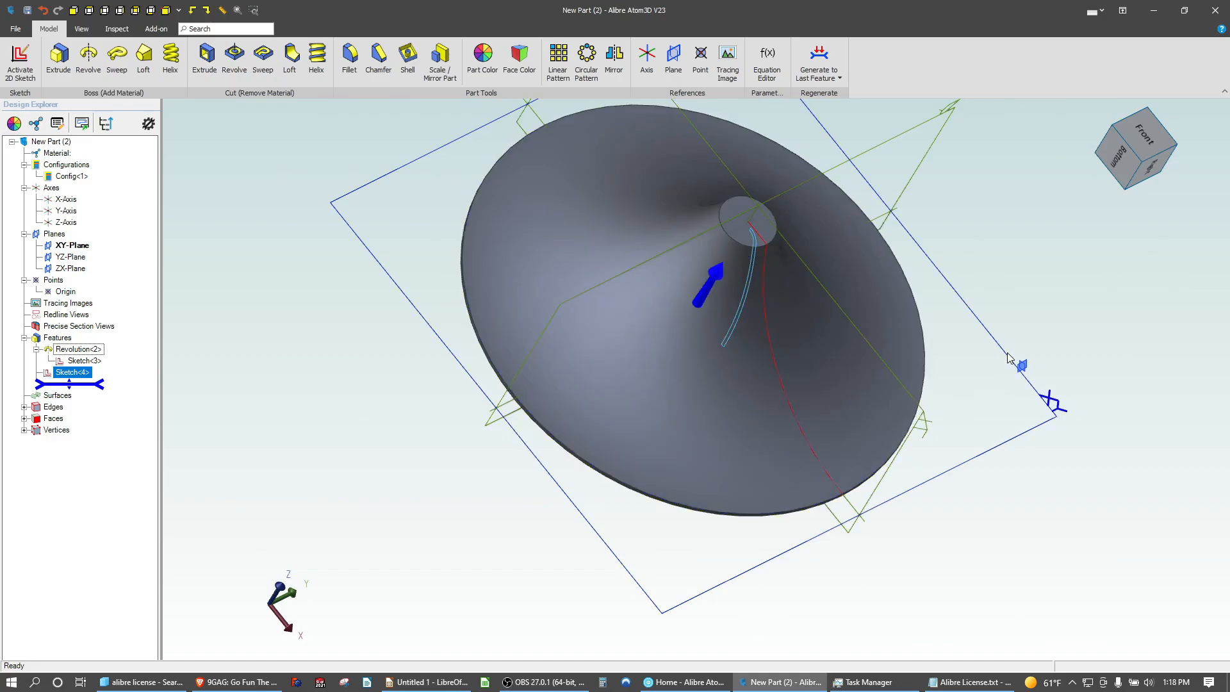
left_click(1012, 356)
left_click(37, 75)
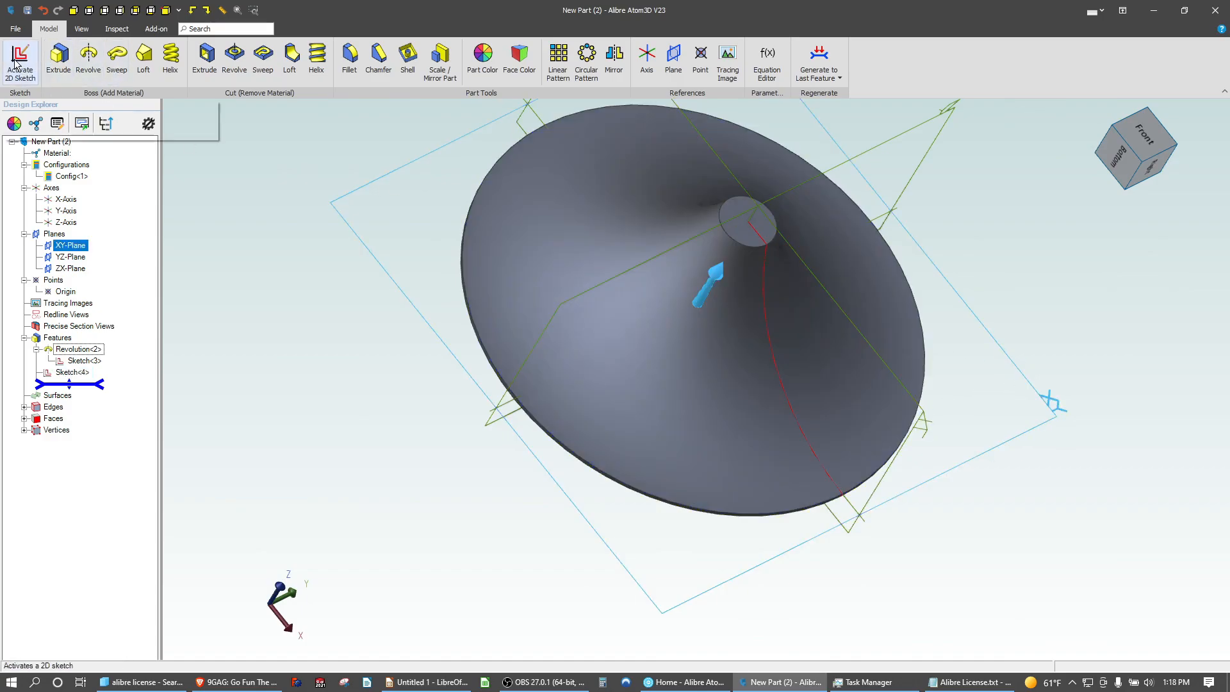
right_click(50, 338)
key("Escape")
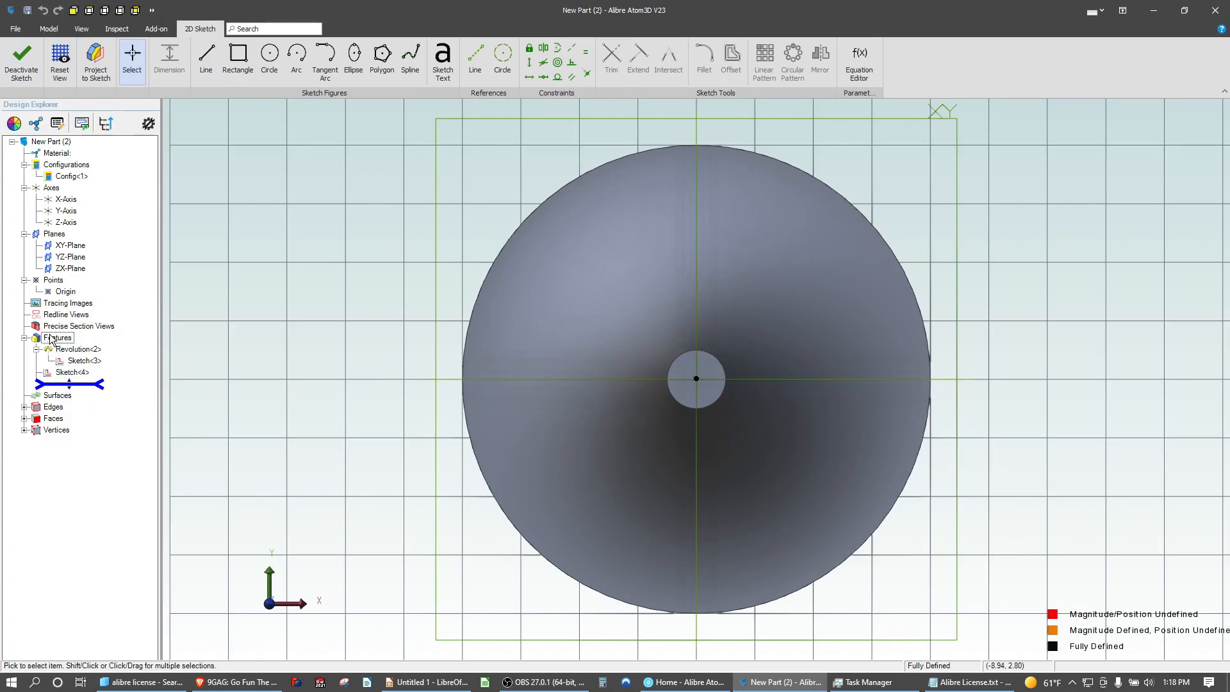
right_click(89, 360)
key("Escape")
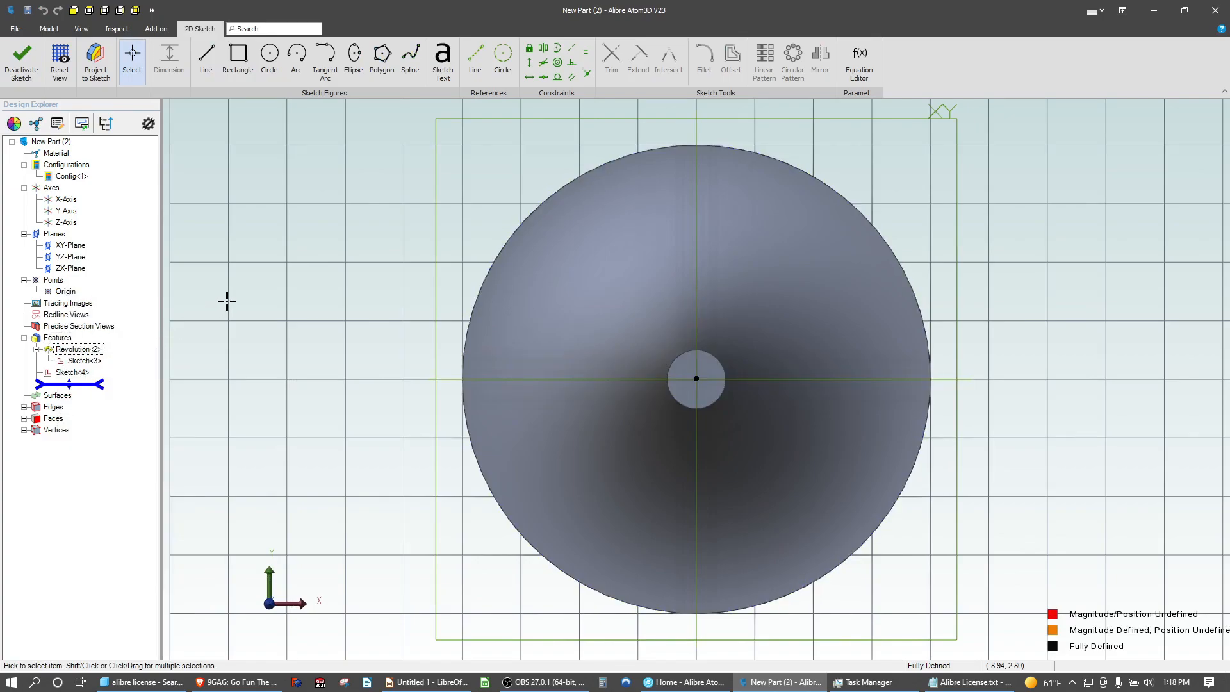
right_click(80, 349)
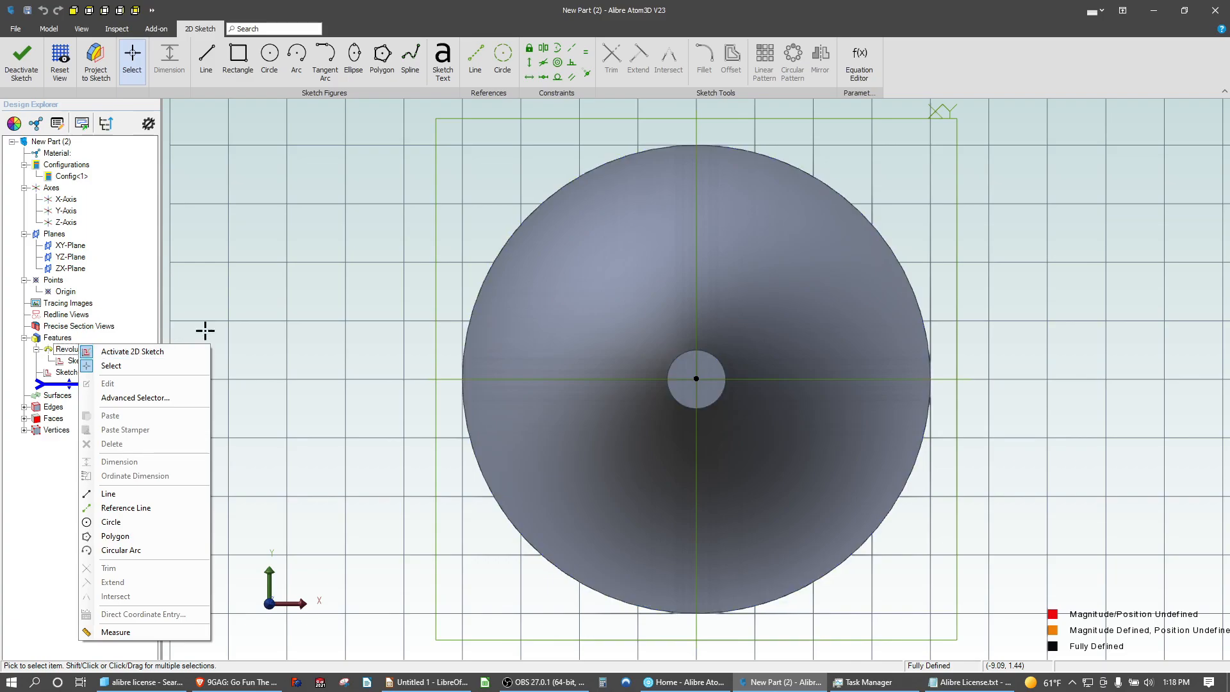
key("Escape")
left_click(21, 61)
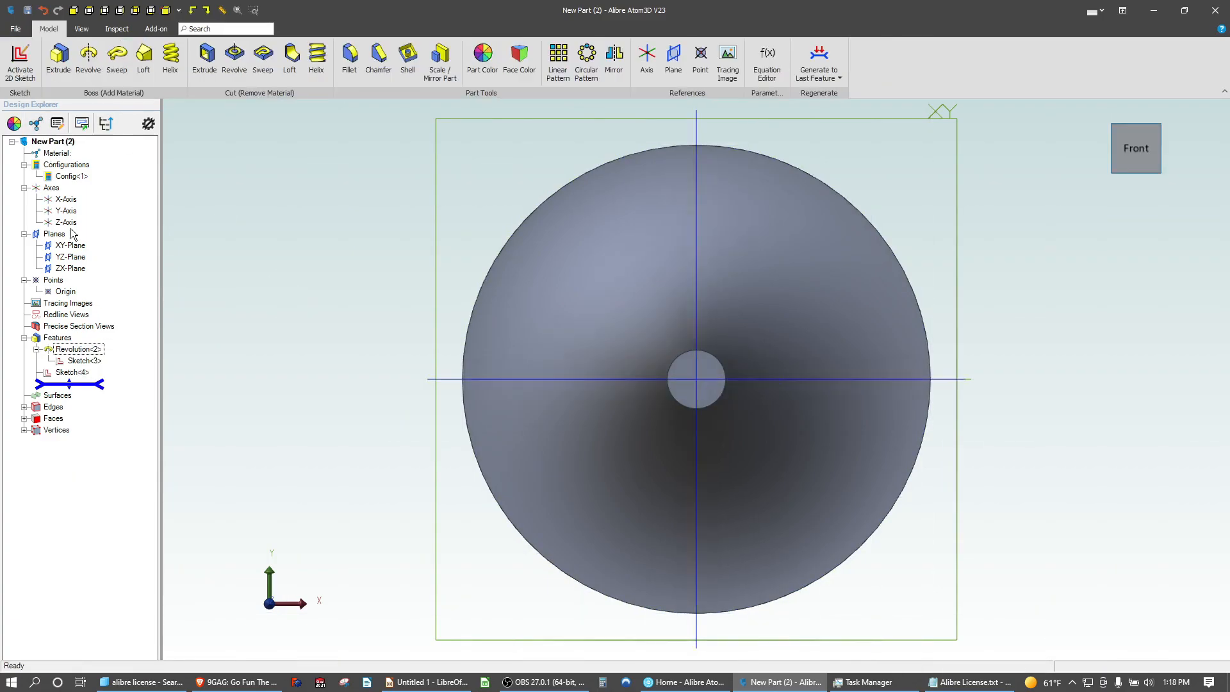
Suppress the hub's revolution feature, leaving the blade profile sketch in place
right_click(68, 351)
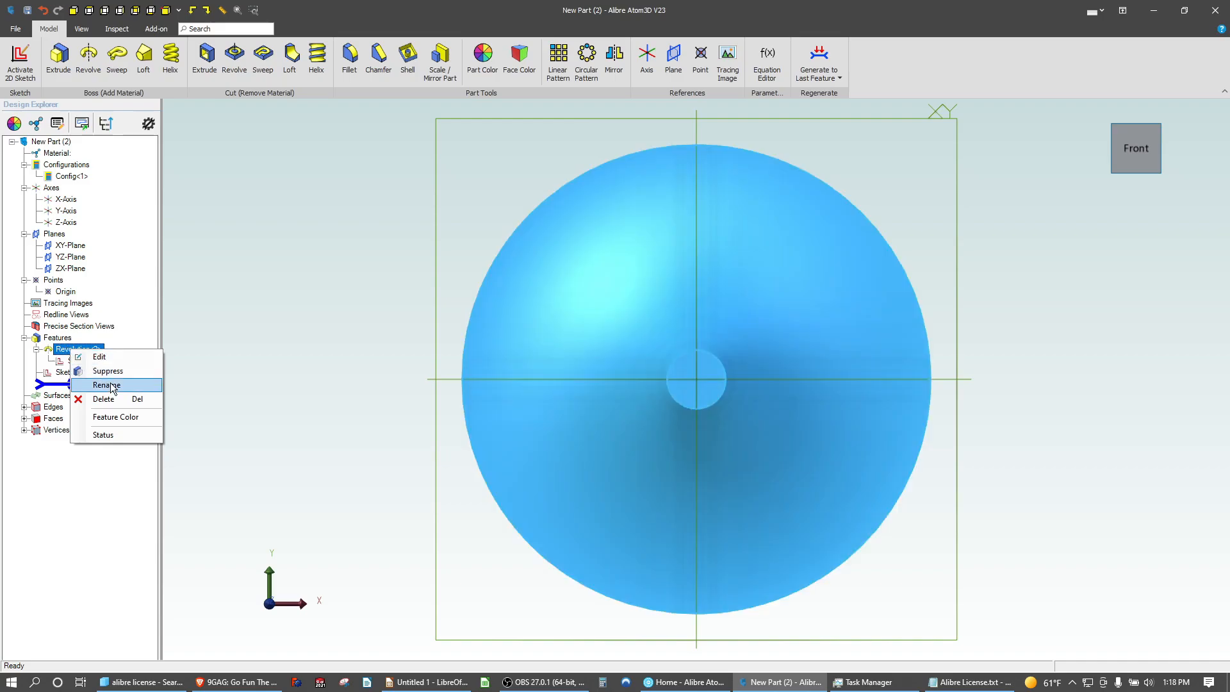
left_click(109, 371)
middle_click_drag(553, 418, 556, 406)
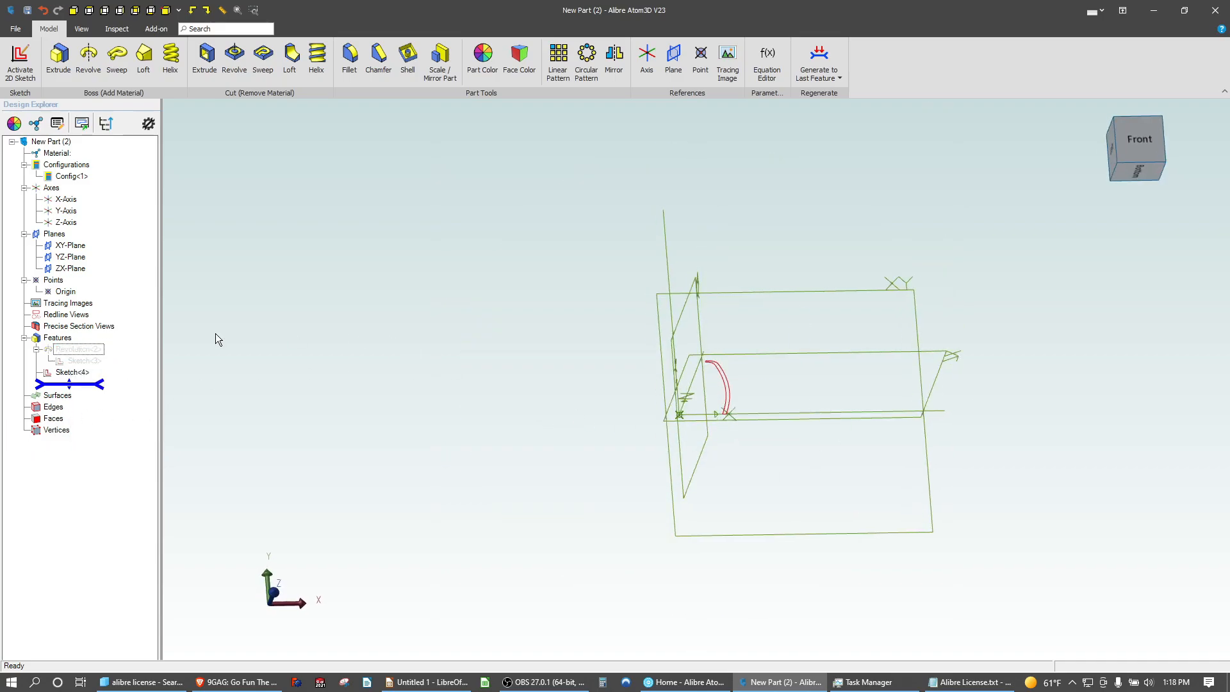
In a new XY-Plane sketch, project the blade profile's long inner arc as a reference figure, maintaining association to the source entity
left_click(72, 375)
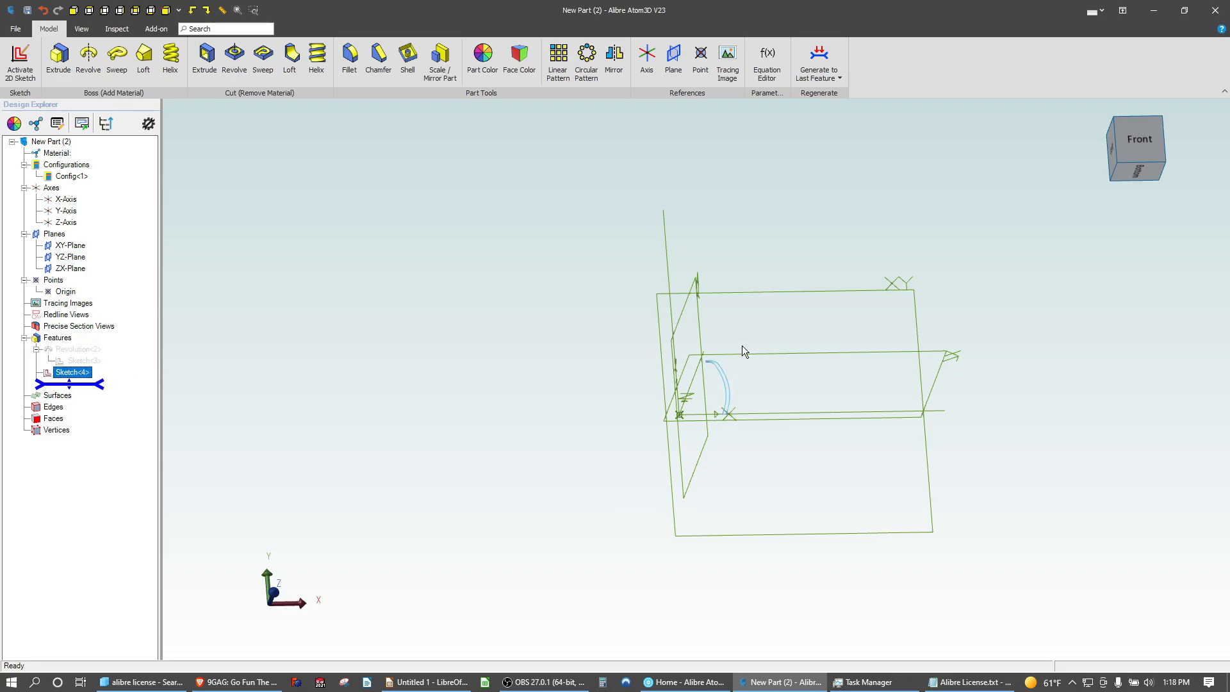
left_click(839, 296)
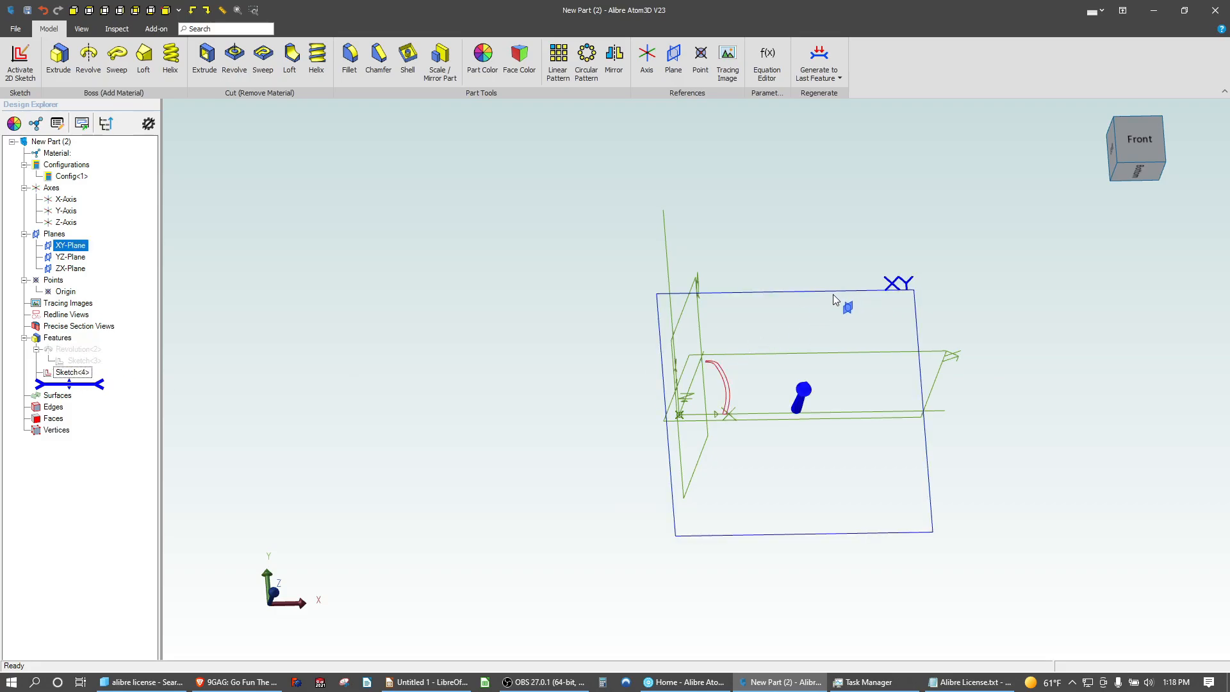
left_click(21, 61)
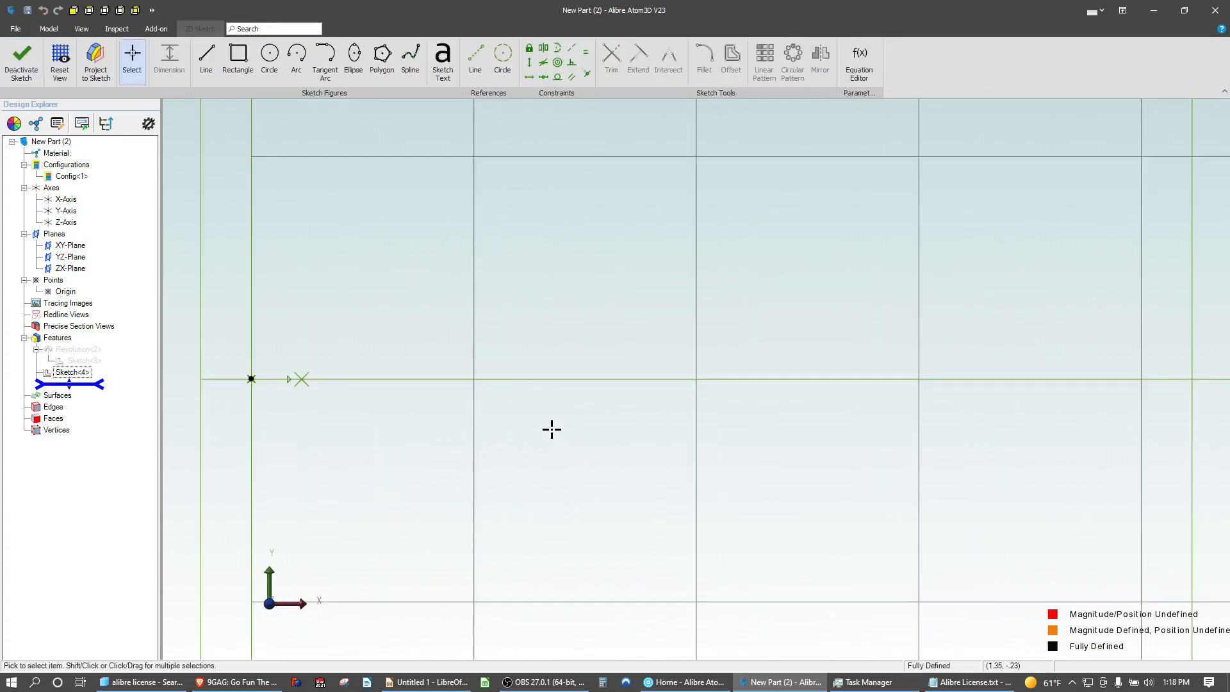
middle_click_drag(552, 429, 562, 418)
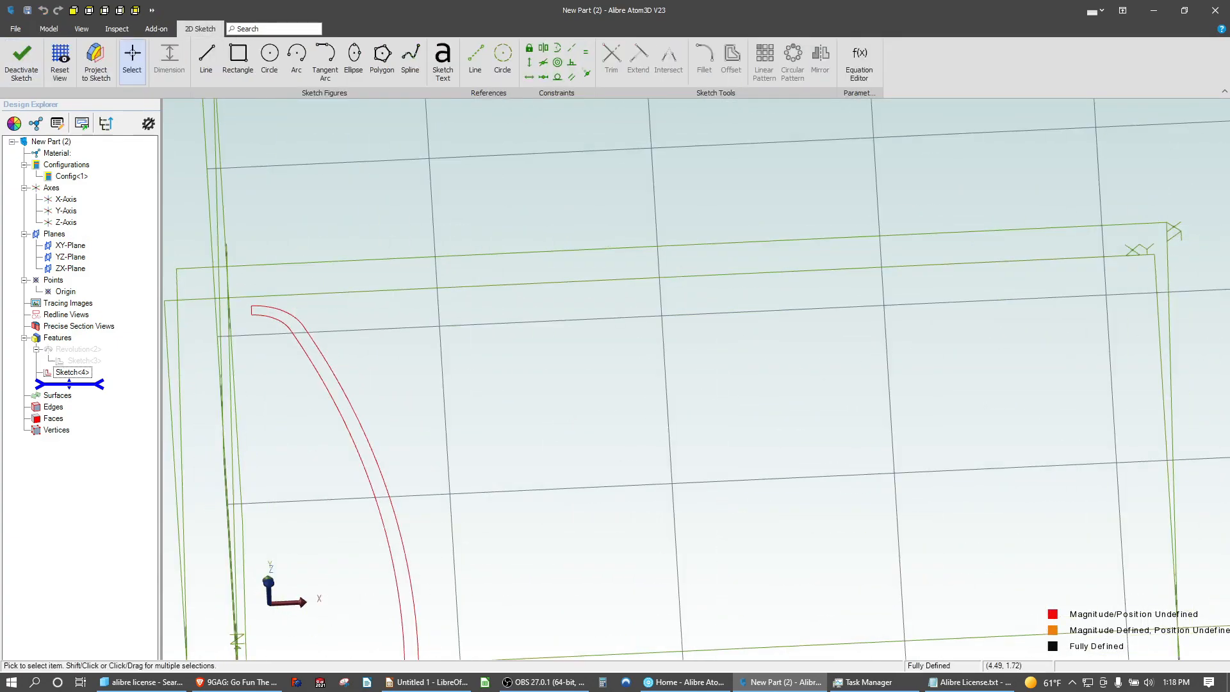
scroll(686, 447, "down", 4)
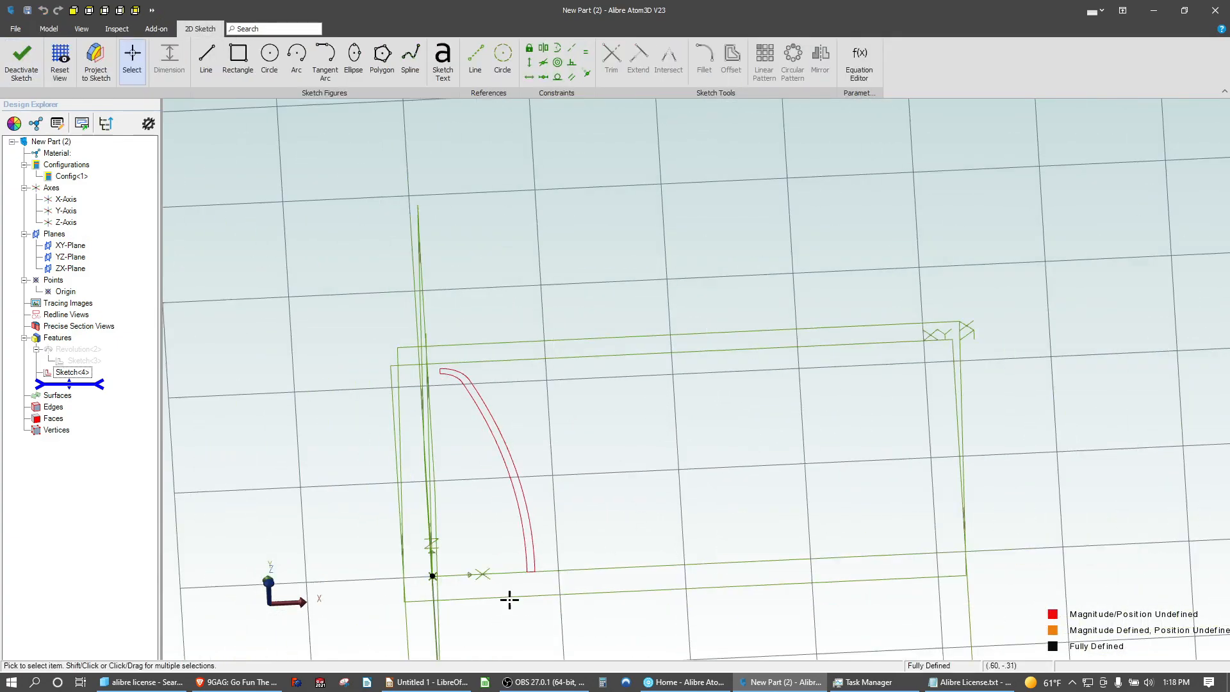
scroll(508, 596, "down", 3)
left_click(95, 60)
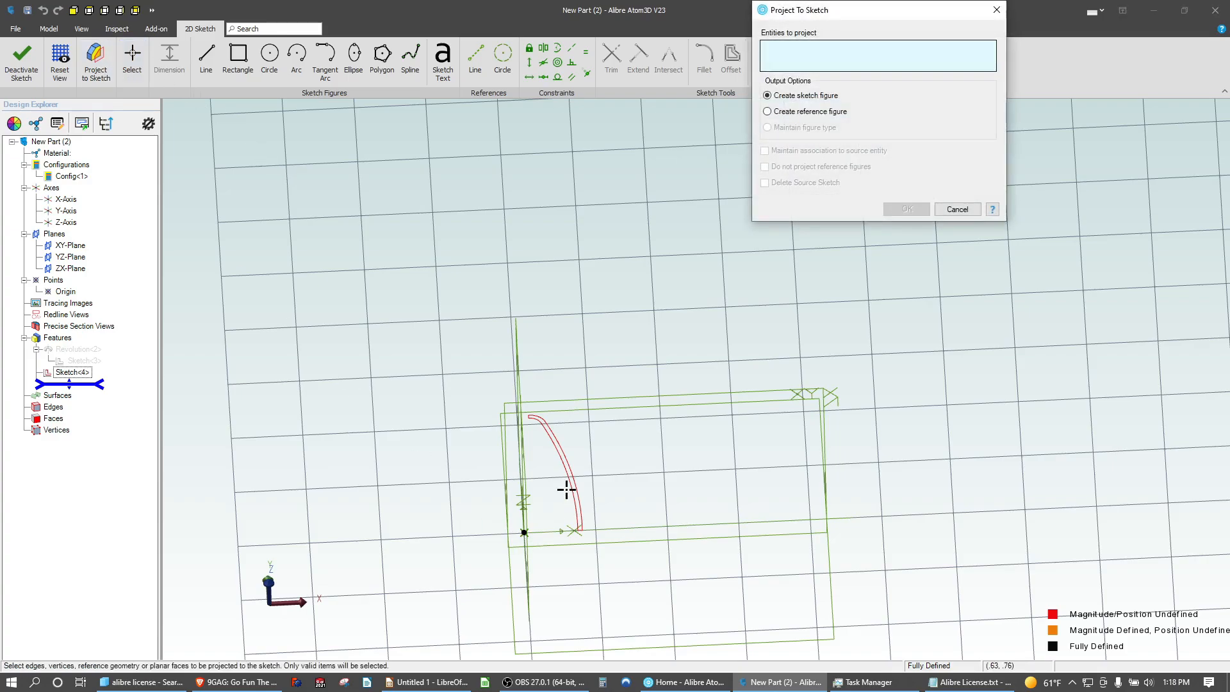
left_click(568, 488)
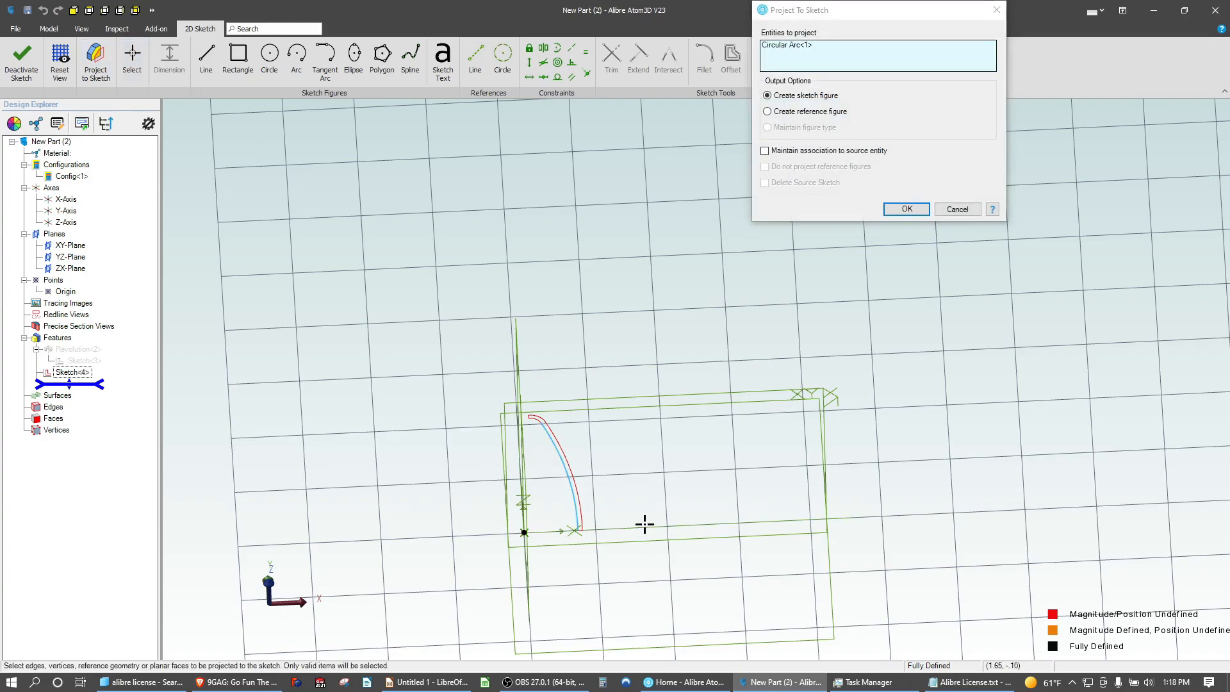
left_click(765, 152)
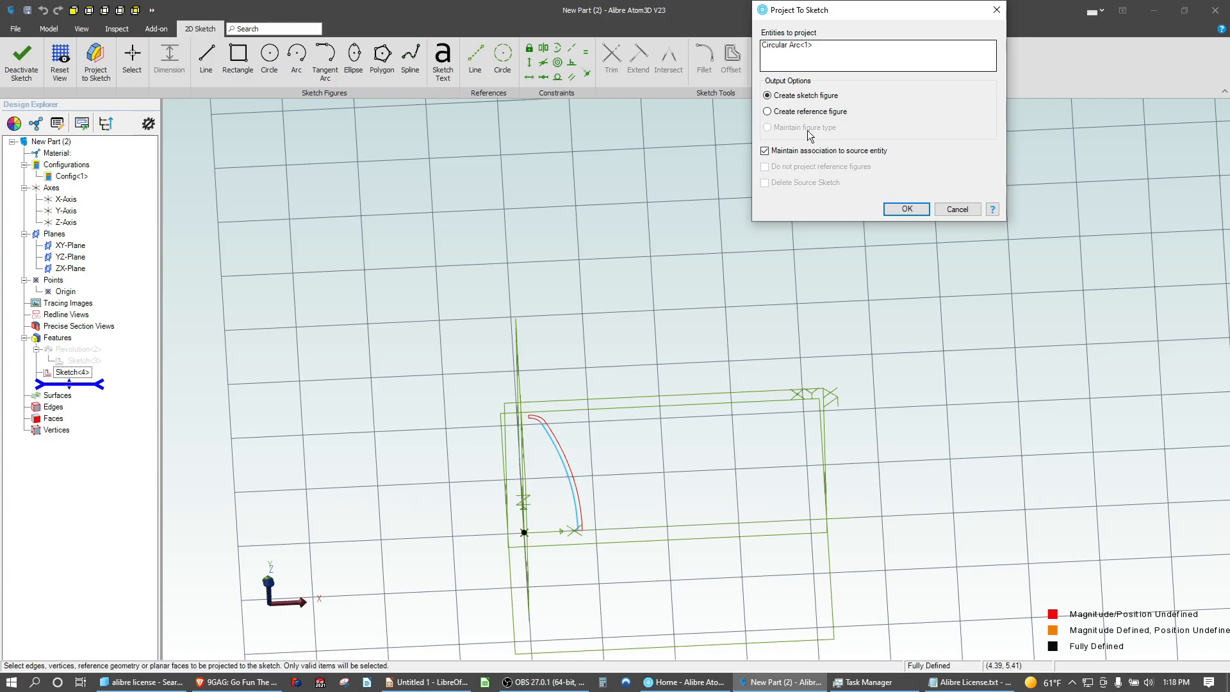
left_click(905, 209)
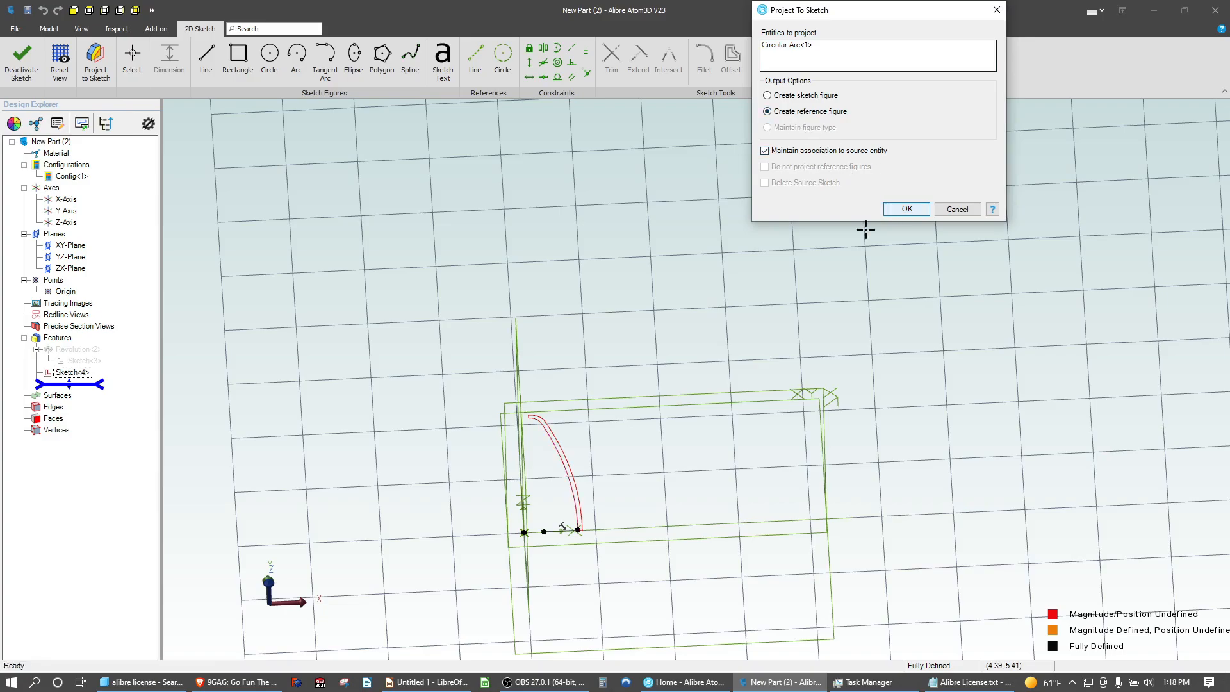
Draw a shallow arc of about 6.64 in radius starting at the outer end of the projected reference line and running down alongside the vertical axis
left_click(296, 57)
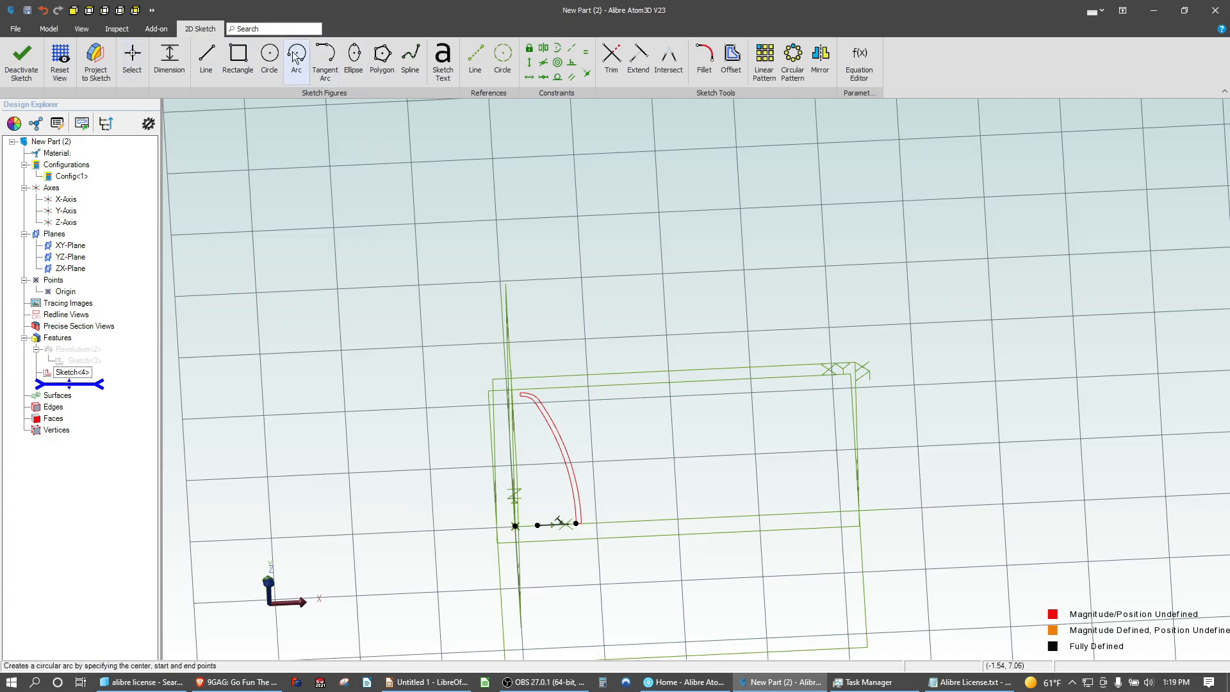
left_click(1116, 522)
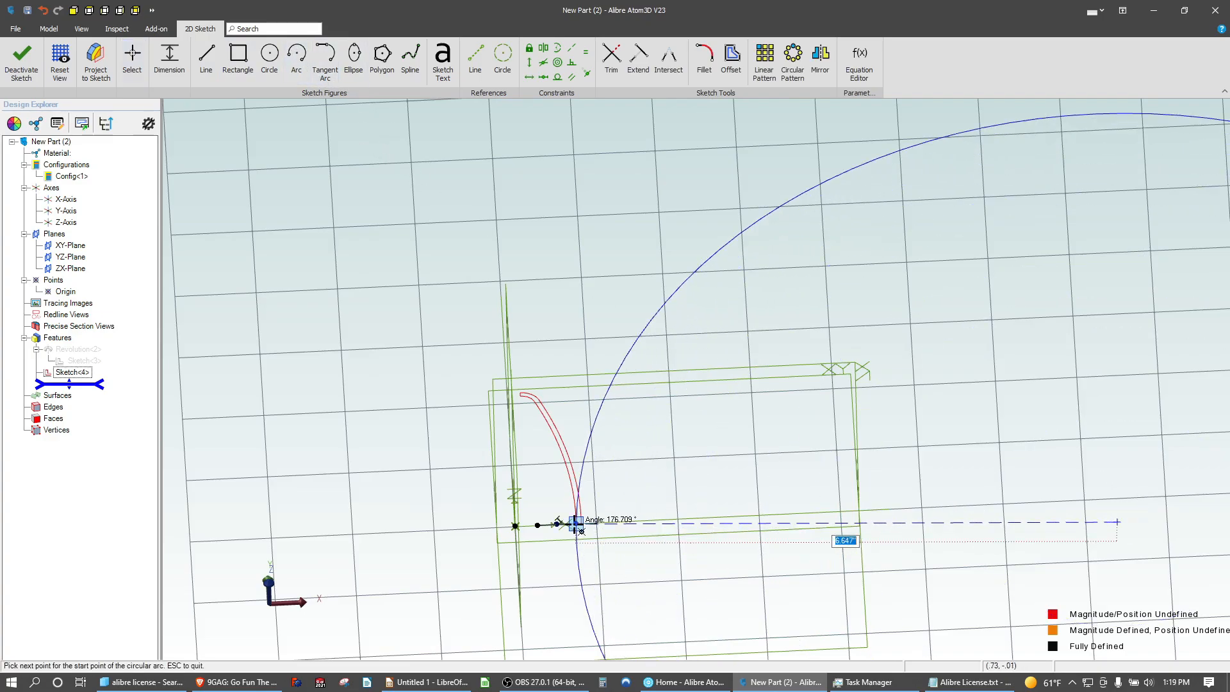
left_click(579, 526)
left_click(587, 608)
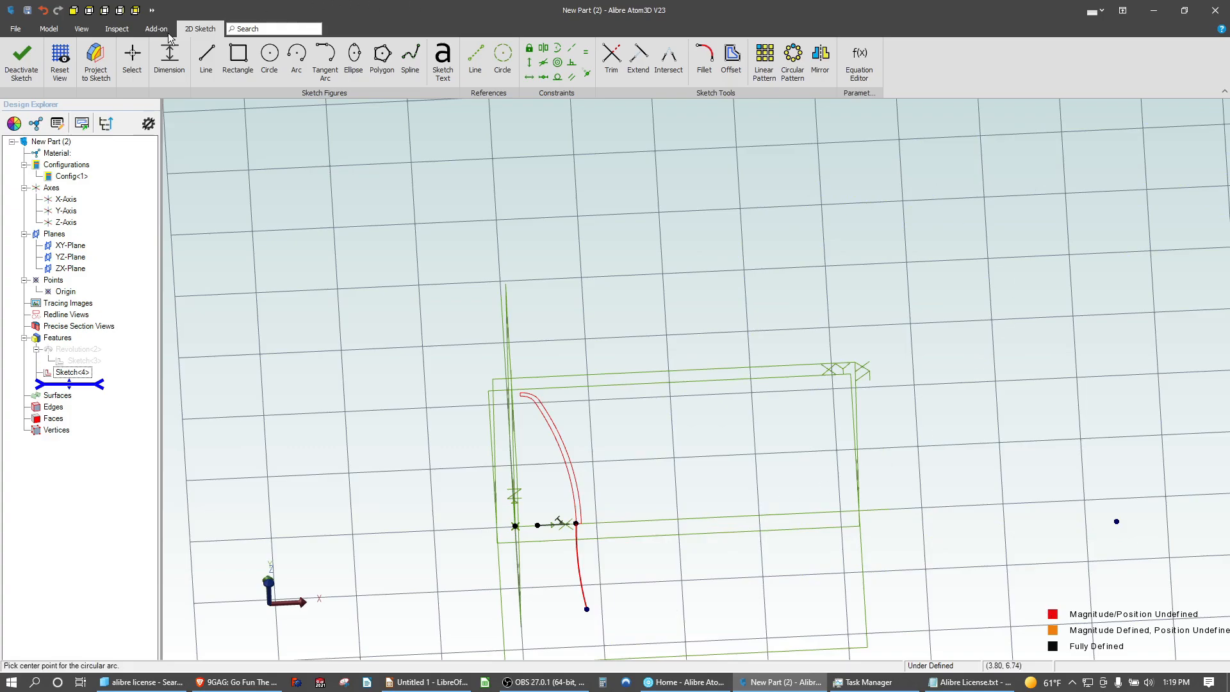
Face the sketch plane and constrain the arc's centre point coincident with the projected reference line
left_click(59, 58)
scroll(367, 286, "down", 3)
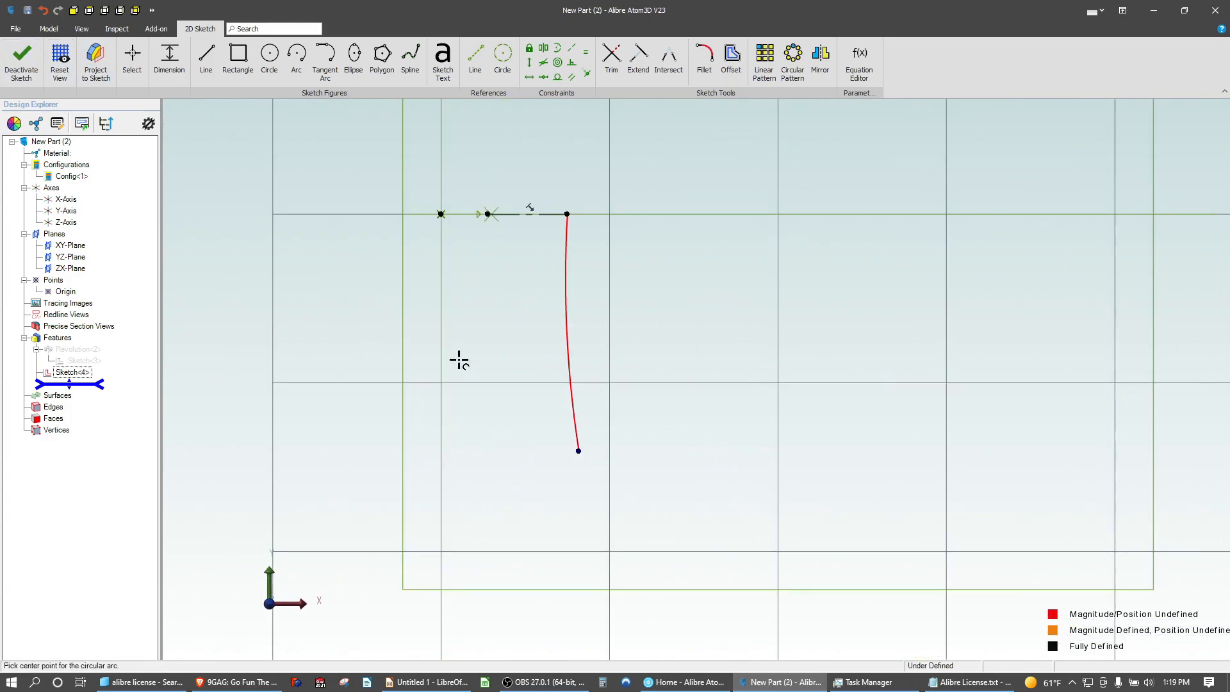
scroll(506, 468, "down", 3)
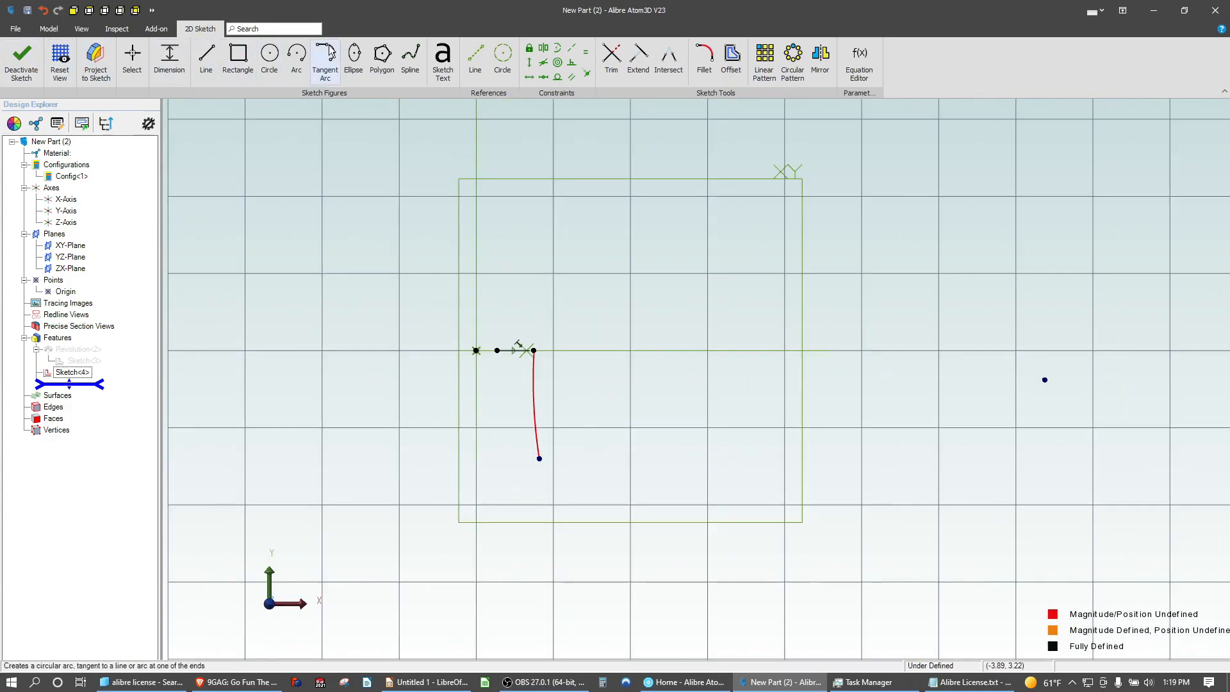
left_click(585, 71)
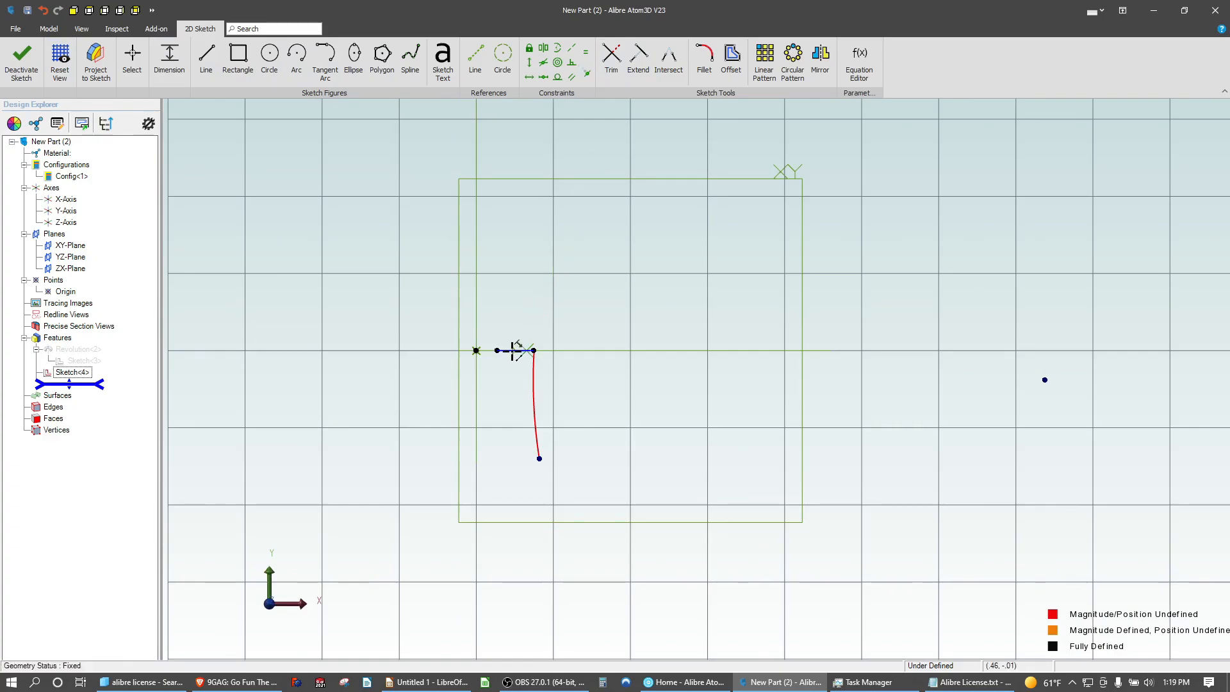
left_click(513, 350)
left_click(1051, 381)
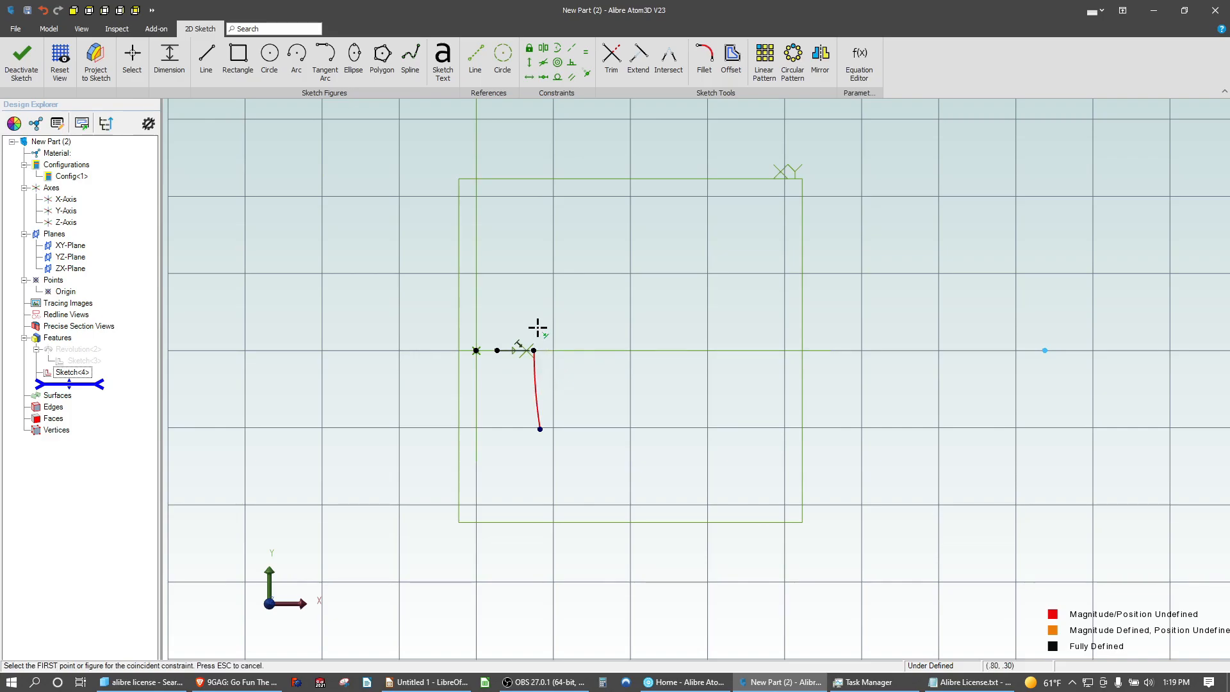
key("Escape")
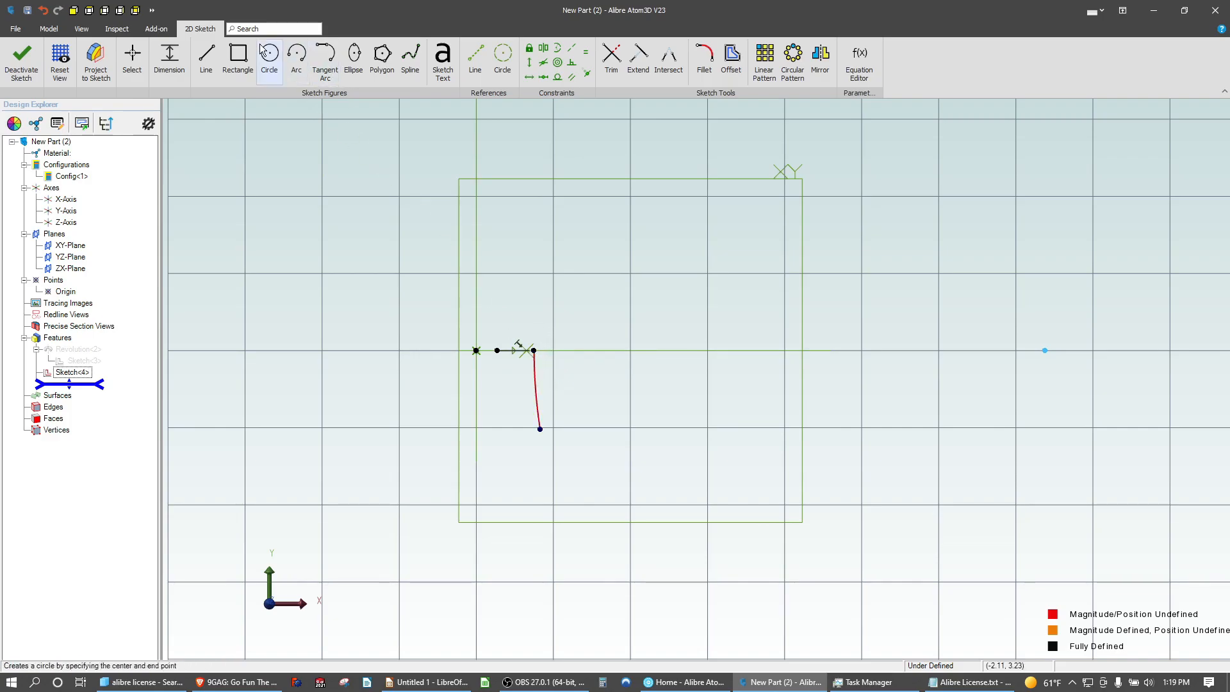
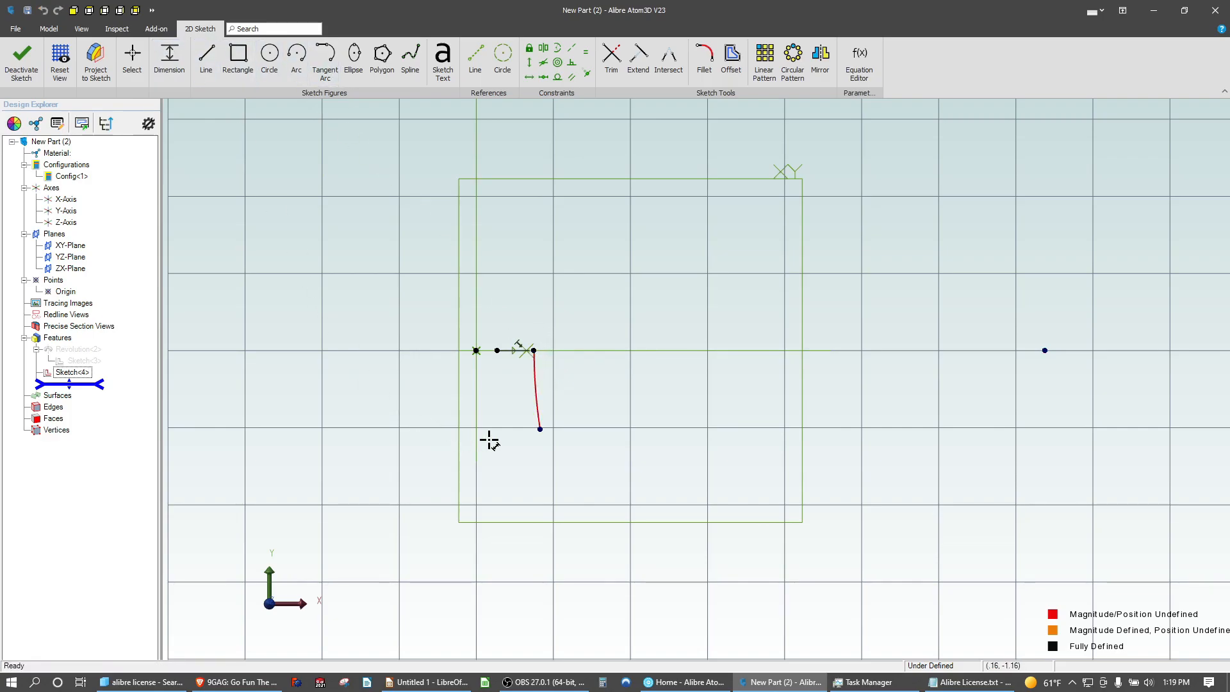
Dimension the arc's radius as 4.6 in
left_click(537, 389)
left_click(451, 392)
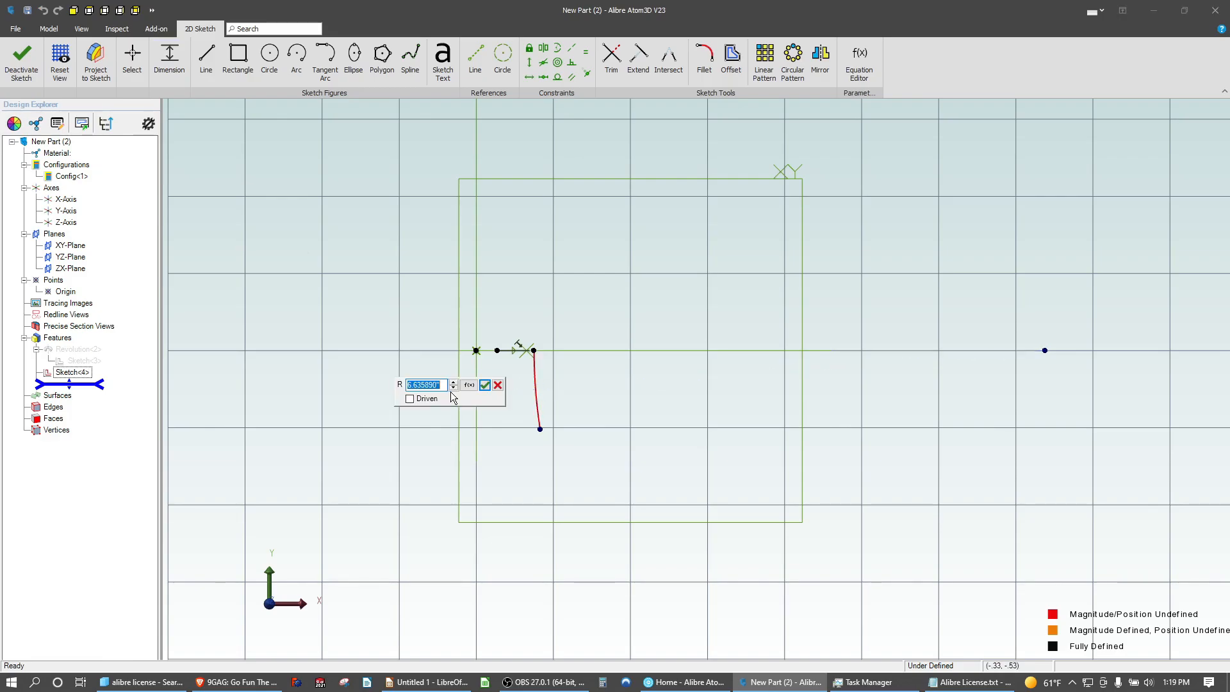
type("4.6")
key("Return")
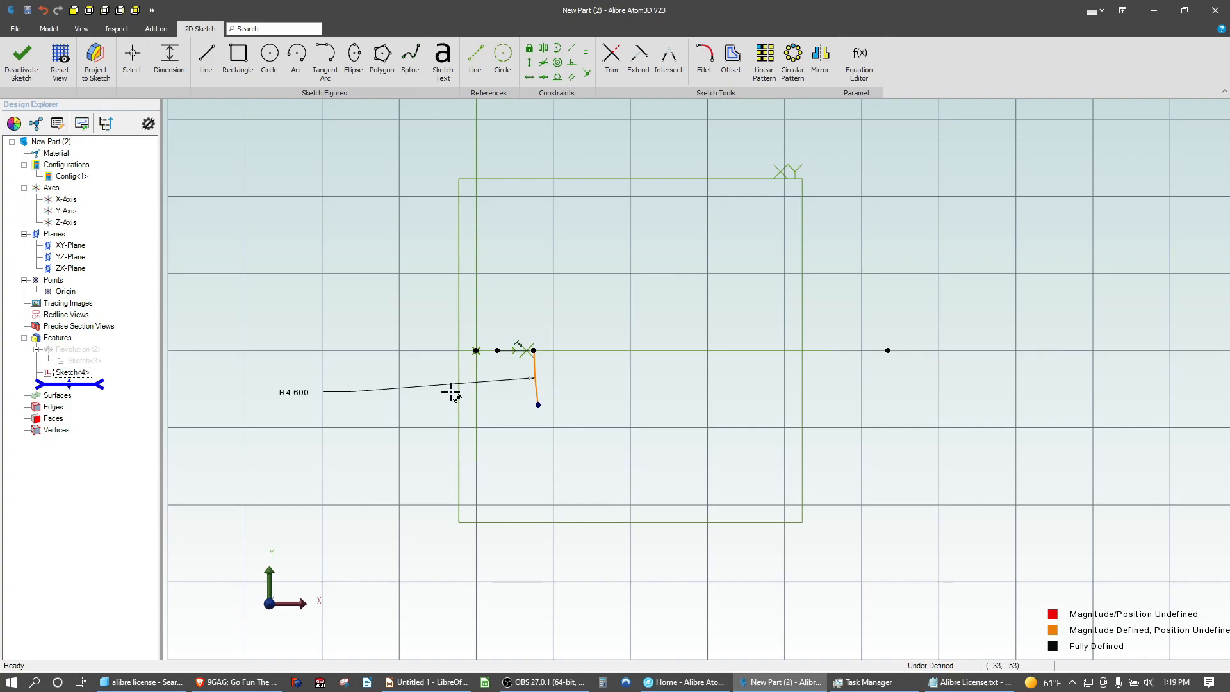
Dimension the vertical distance from the origin to the arc's lower endpoint as 3.5 in
left_click(537, 404)
left_click(476, 351)
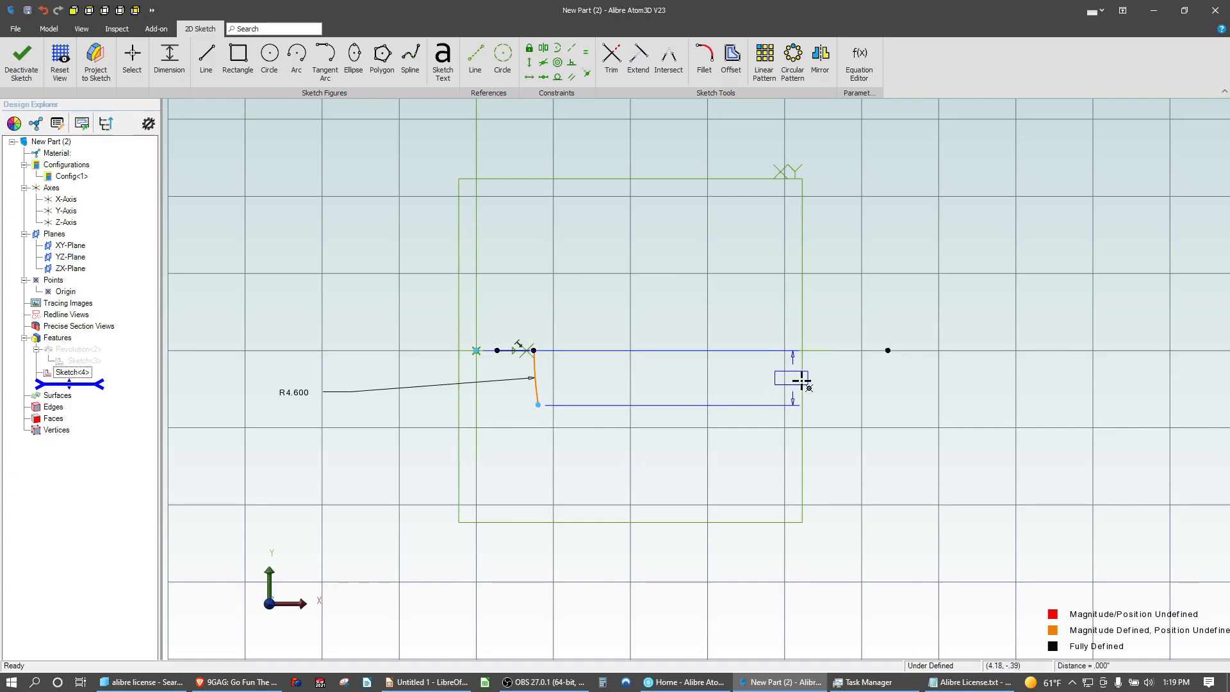
left_click(812, 385)
type("3.5")
key("Return")
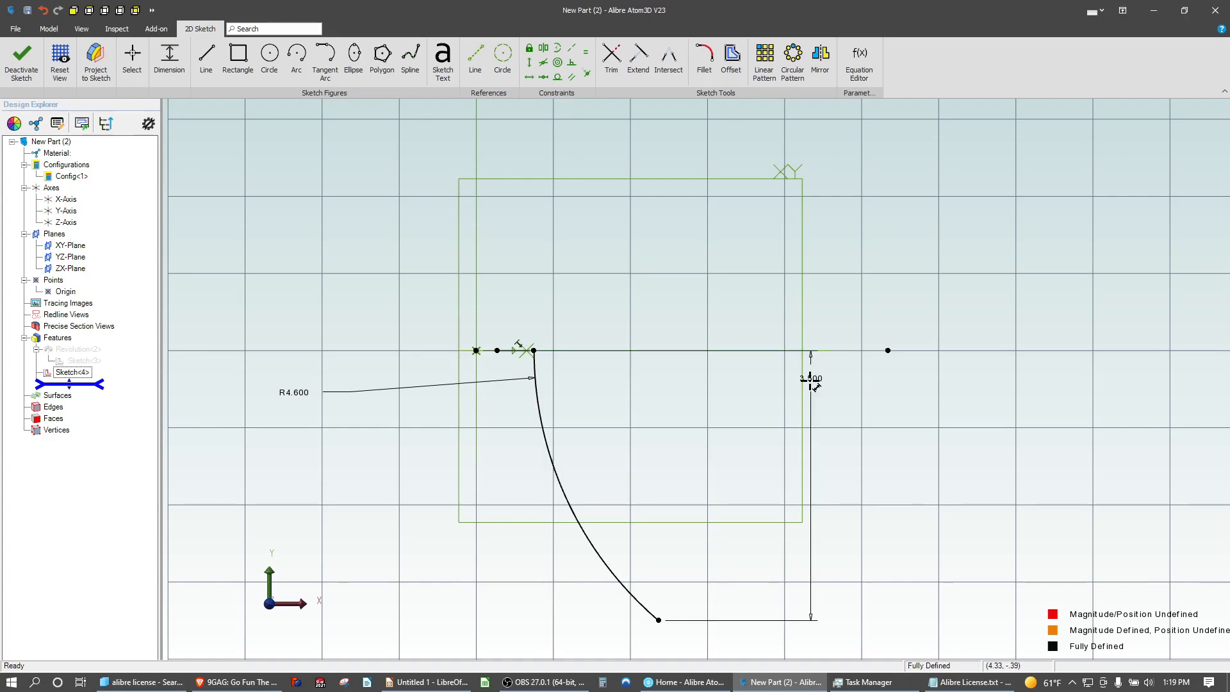
Draw a second arc from the first arc's lower endpoint, curving downward the opposite way to form an S-shaped path
scroll(694, 385, "down", 1)
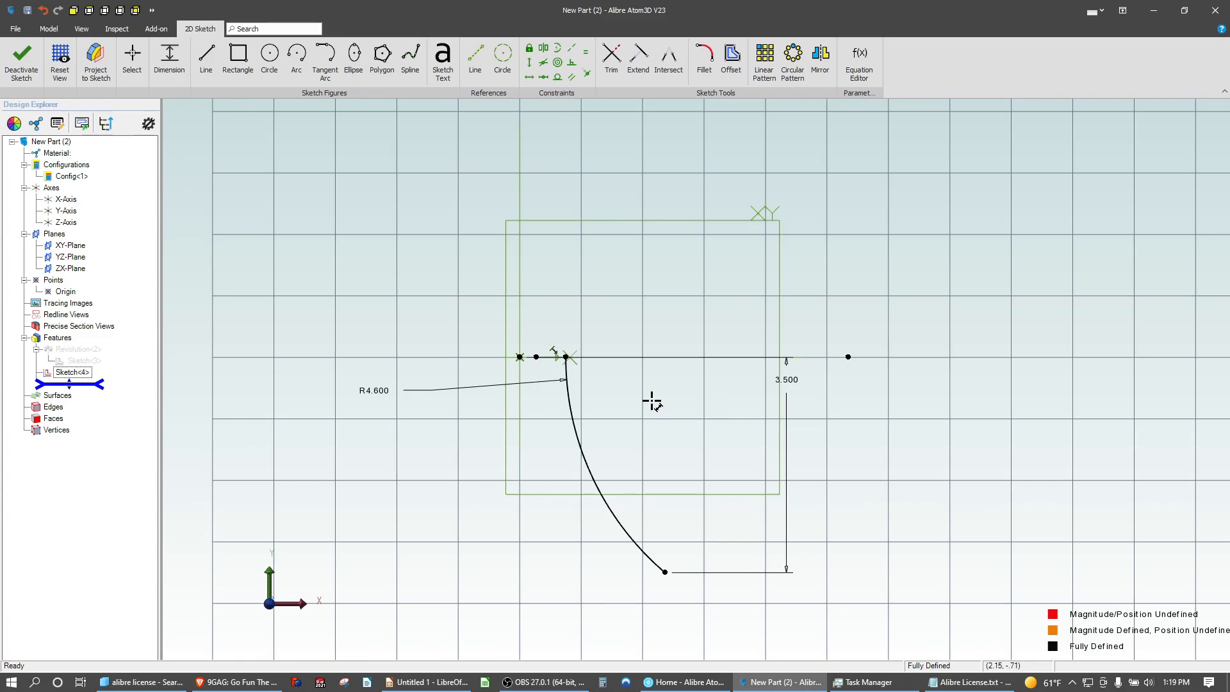
scroll(478, 485, "down", 2)
scroll(558, 639, "up", 3)
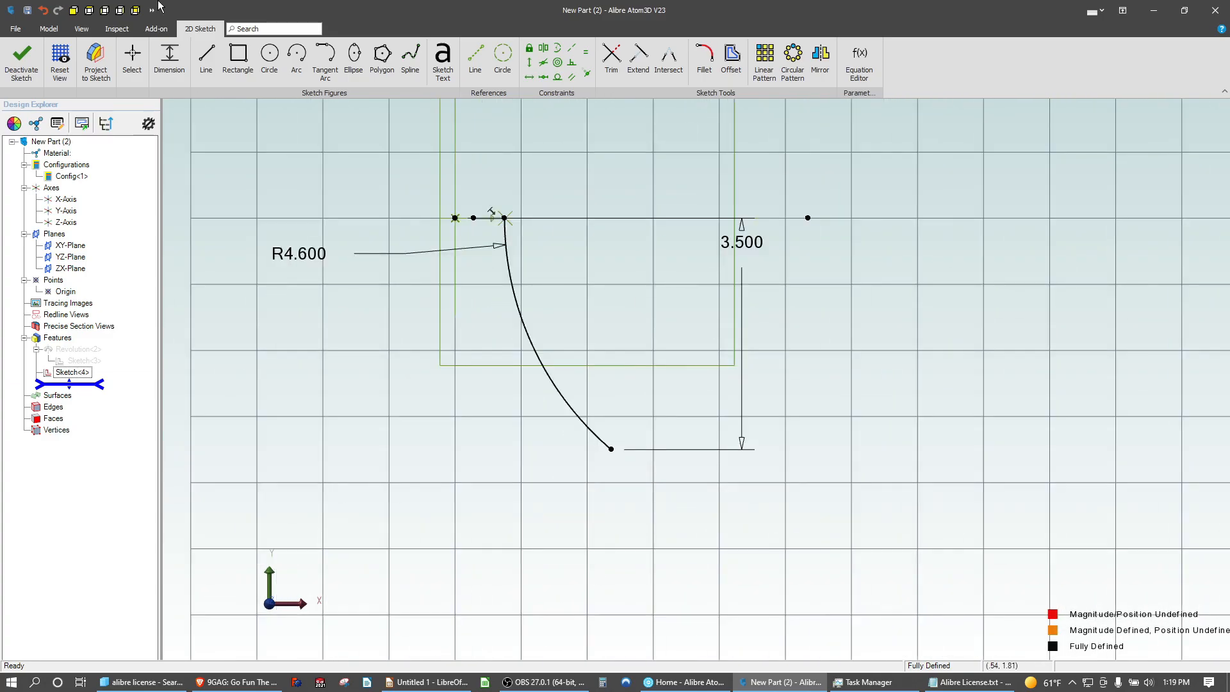
left_click(293, 61)
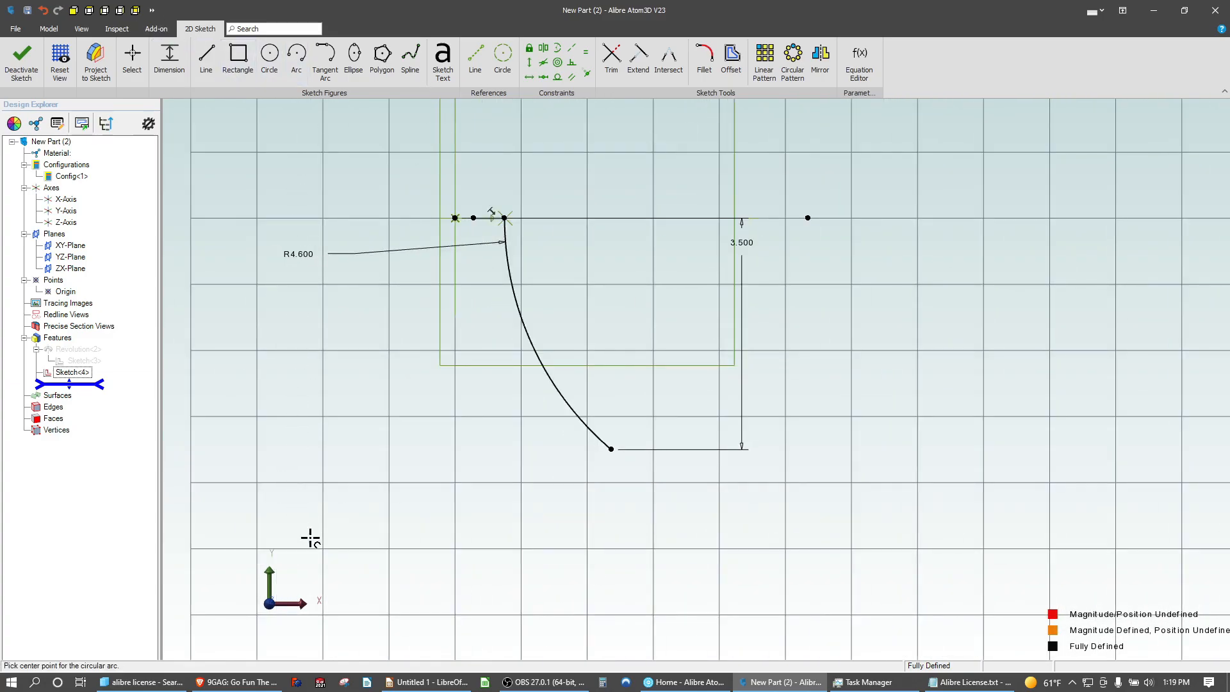
left_click(417, 601)
left_click(612, 449)
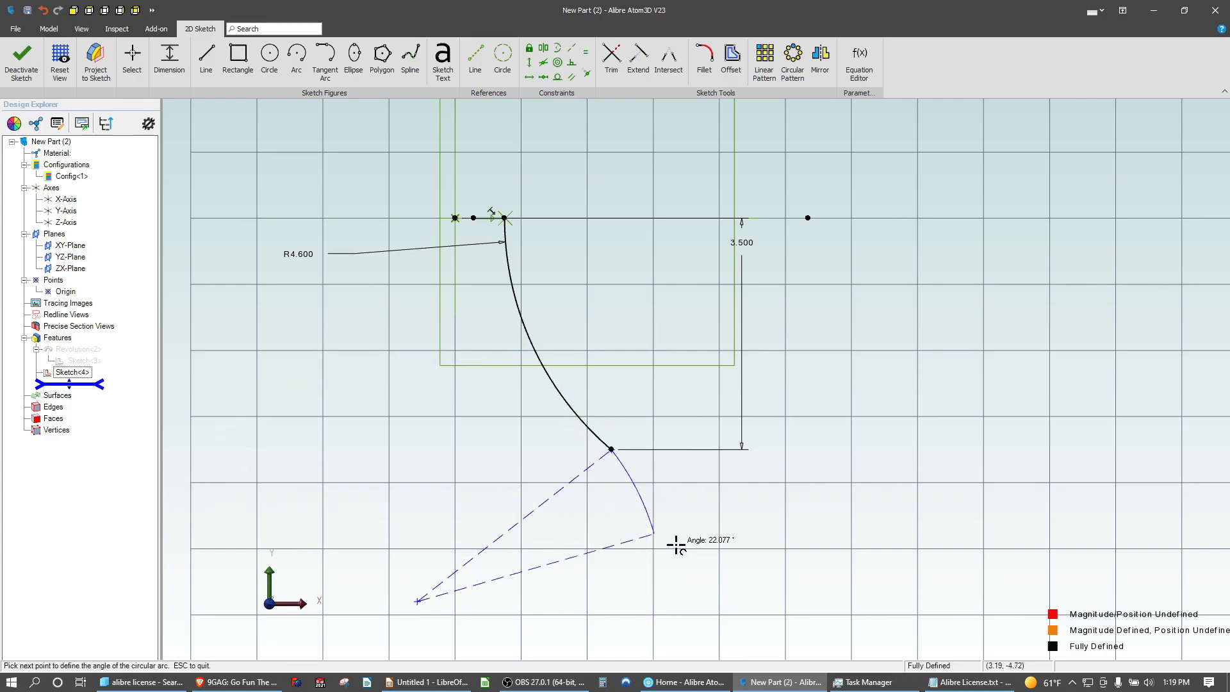
left_click(681, 580)
Constrain the second arc tangent to the first arc at their shared endpoint
left_click(557, 77)
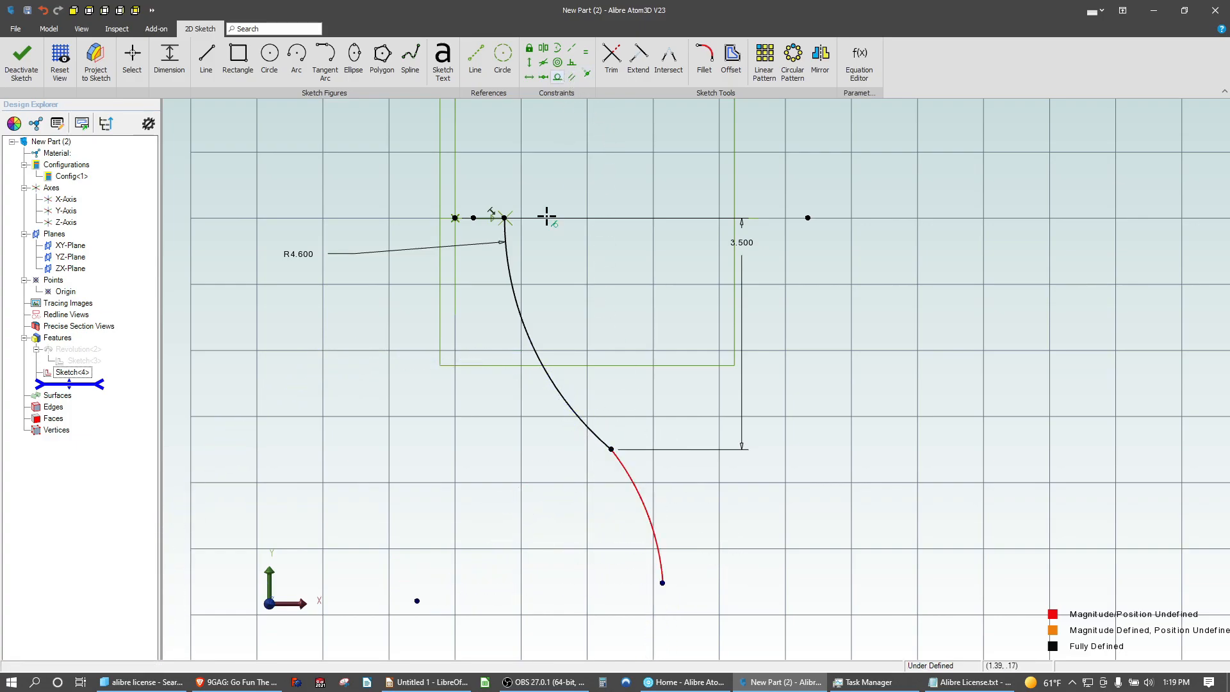
left_click(638, 485)
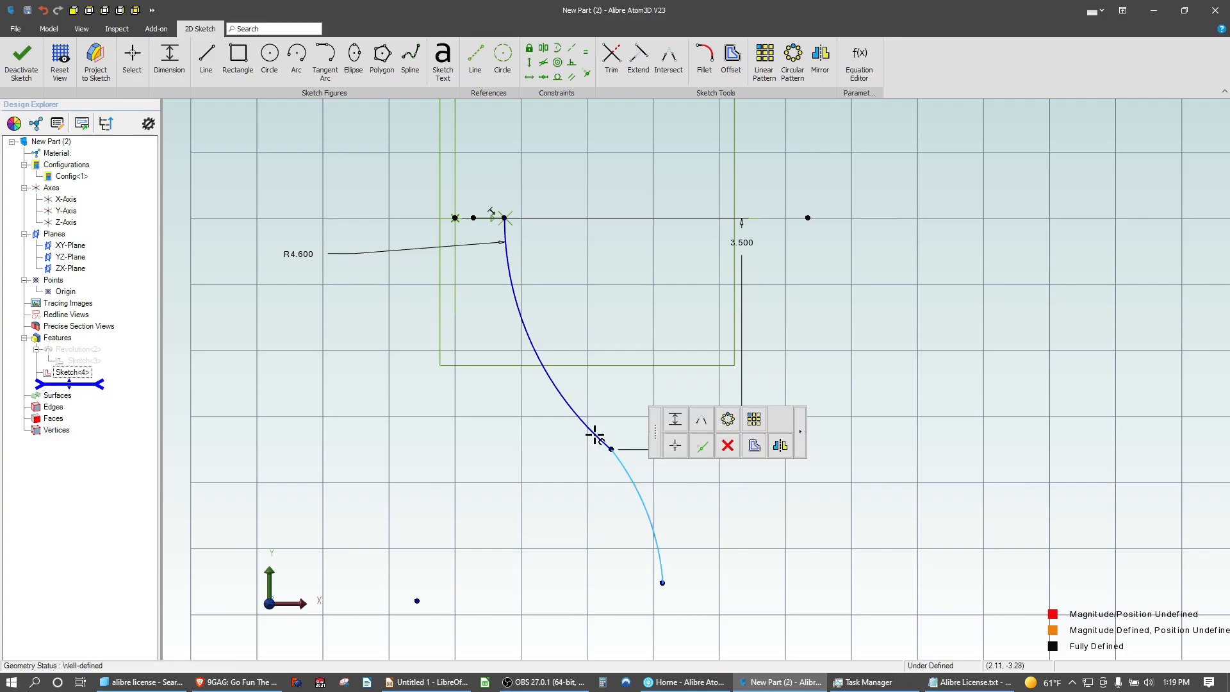
left_click(590, 431)
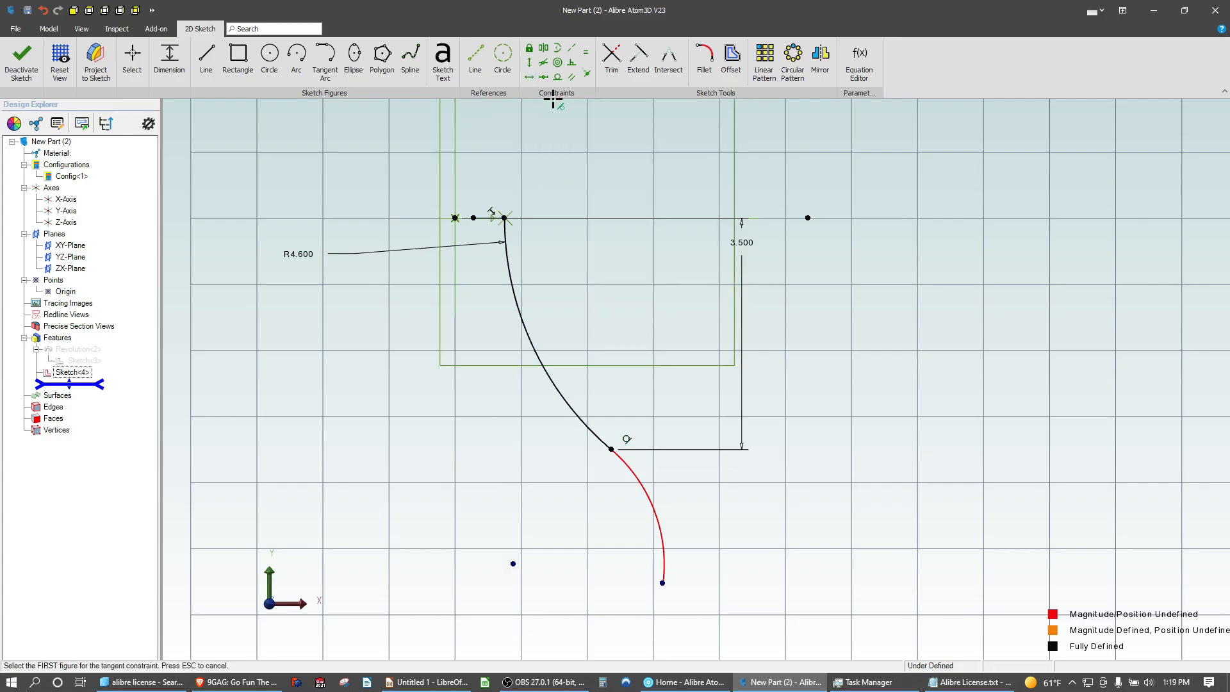
Align the second arc's centre point and its free lower endpoint with a horizontal constraint
left_click(528, 77)
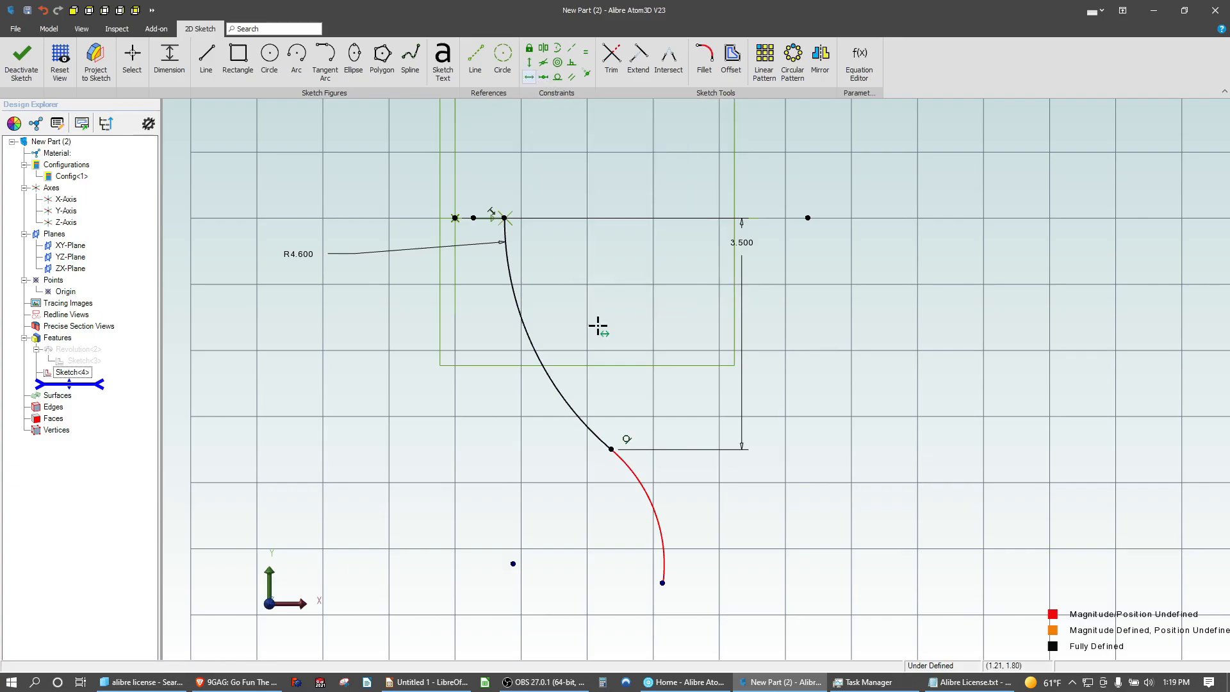
left_click(514, 564)
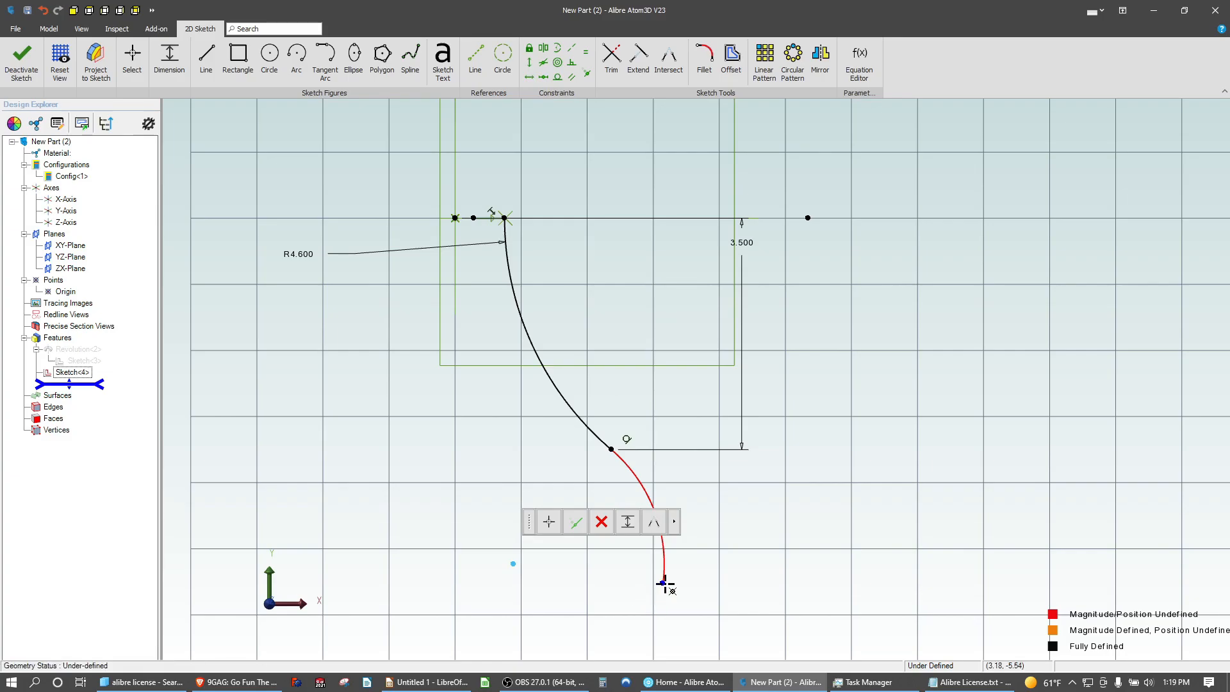
left_click(662, 583)
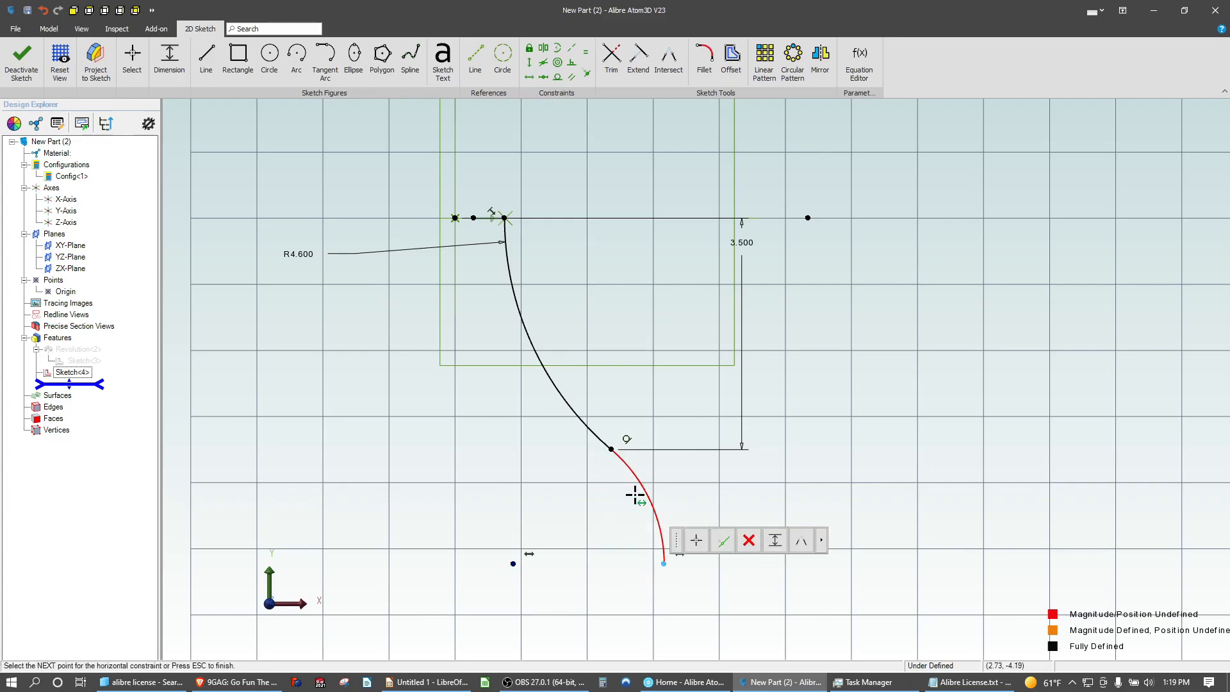
key("Escape")
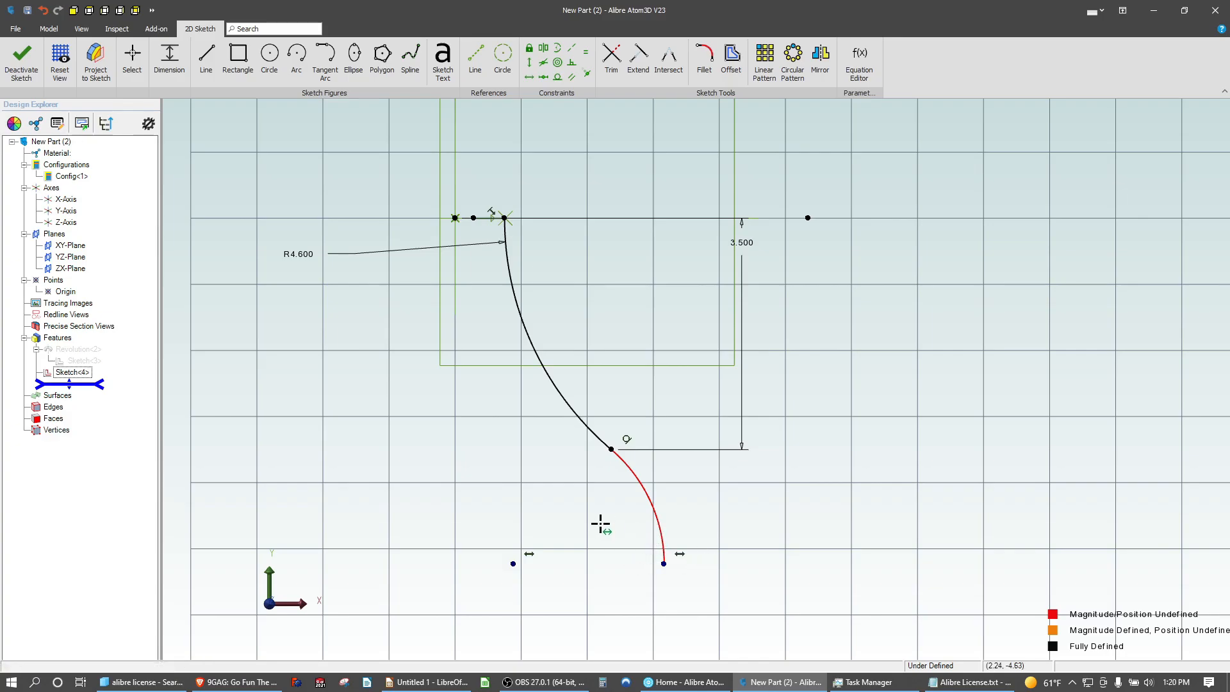
Dimension the vertical distance from the projected line's level to the second arc's lower endpoint as 6 in and exit the sketch
scroll(623, 607, "down", 1)
scroll(623, 607, "up", 1)
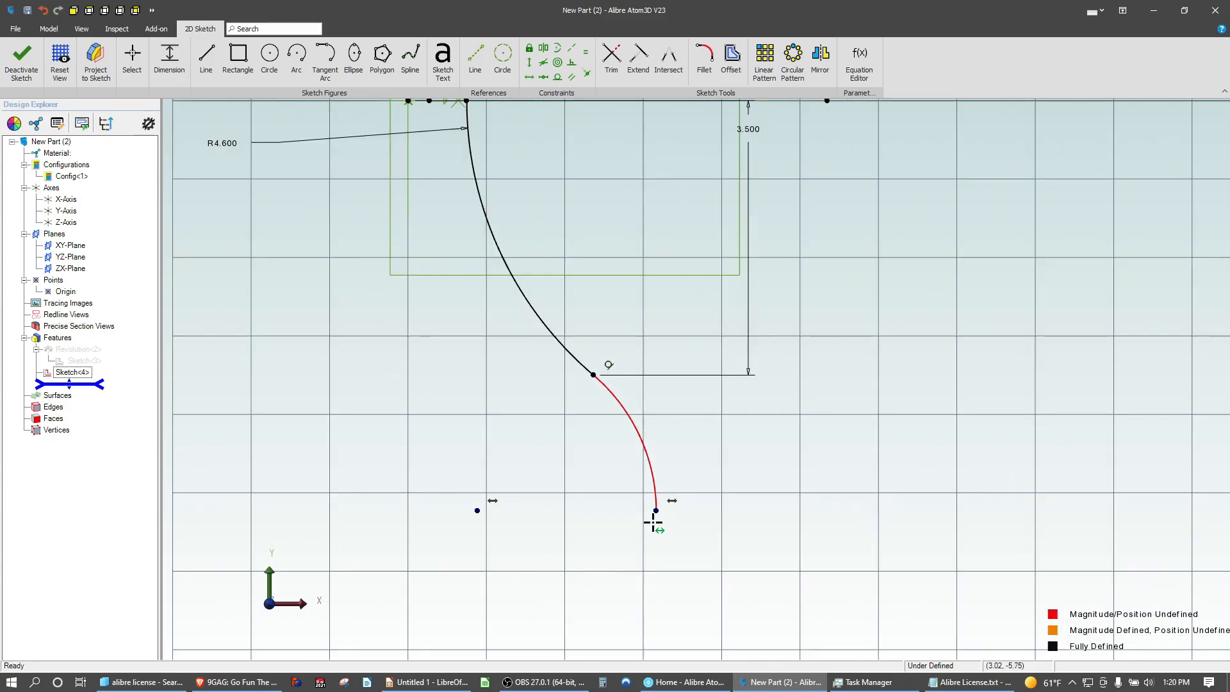
key("Escape")
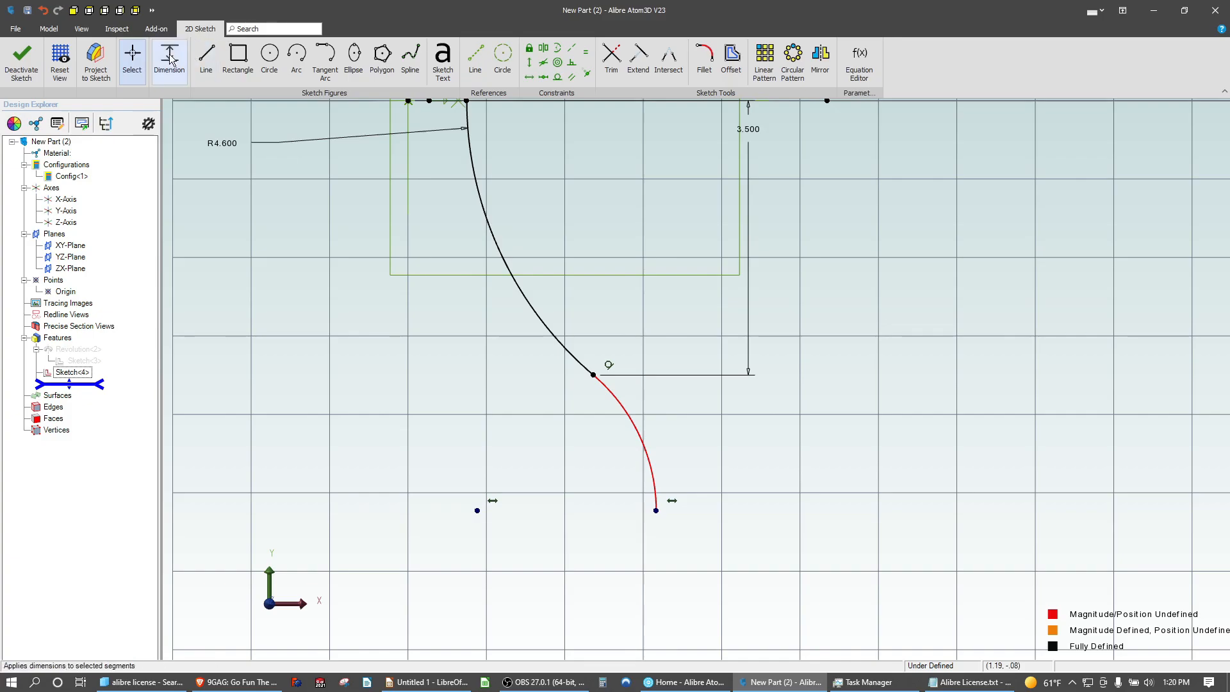
scroll(452, 195, "down", 1)
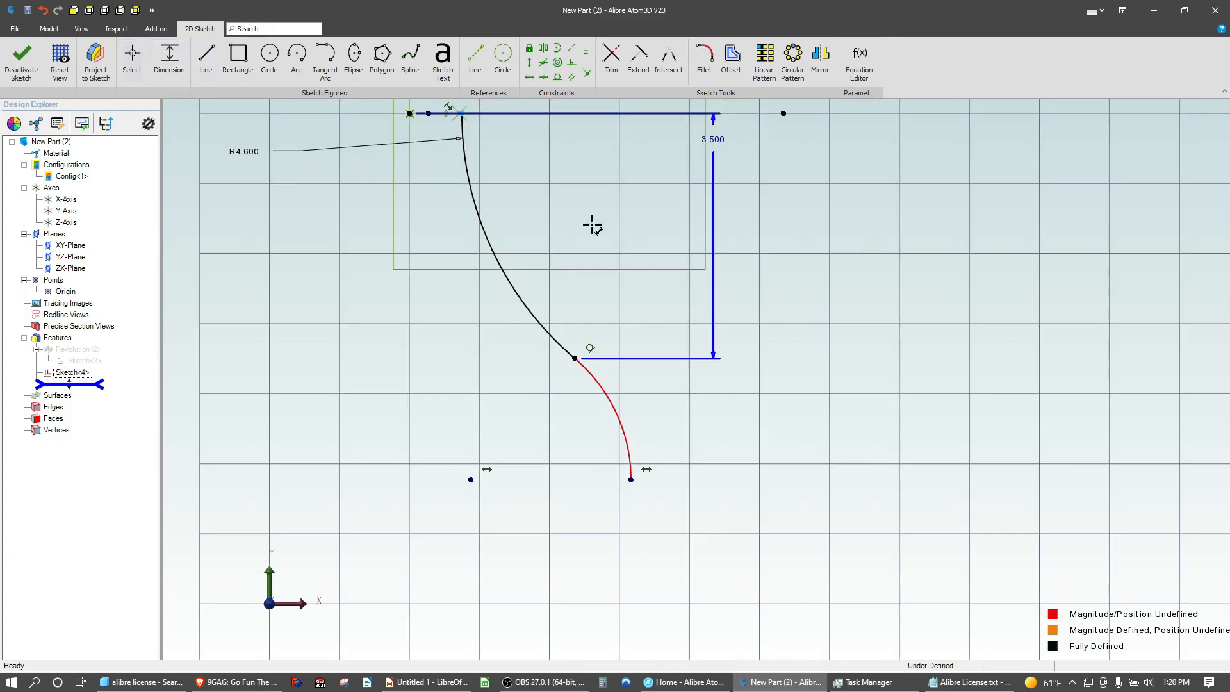
left_click(631, 479)
left_click(840, 317)
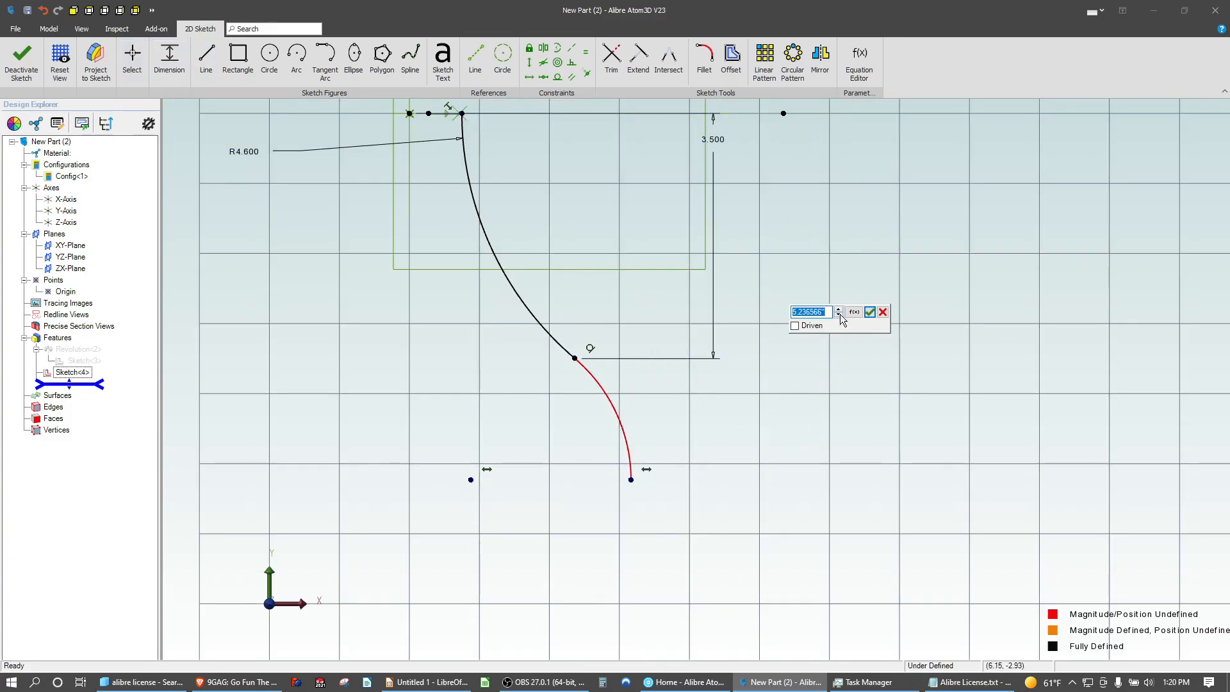
type("6")
key("Return")
scroll(713, 540, "down", 1)
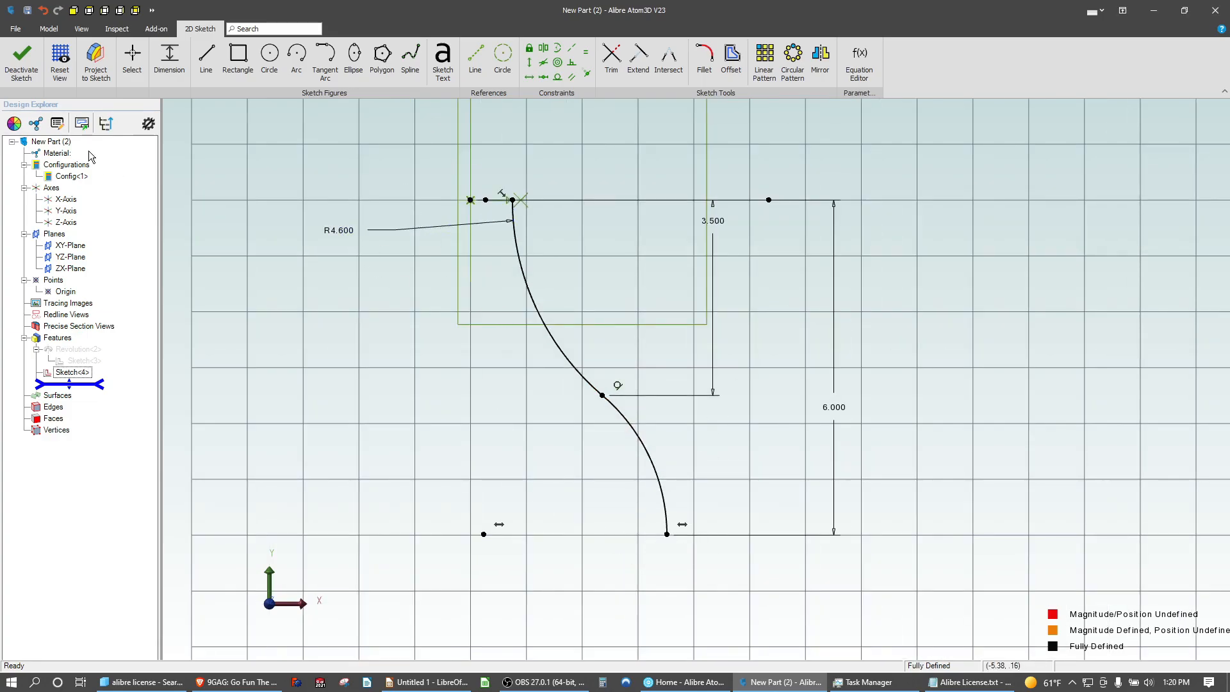
left_click(22, 61)
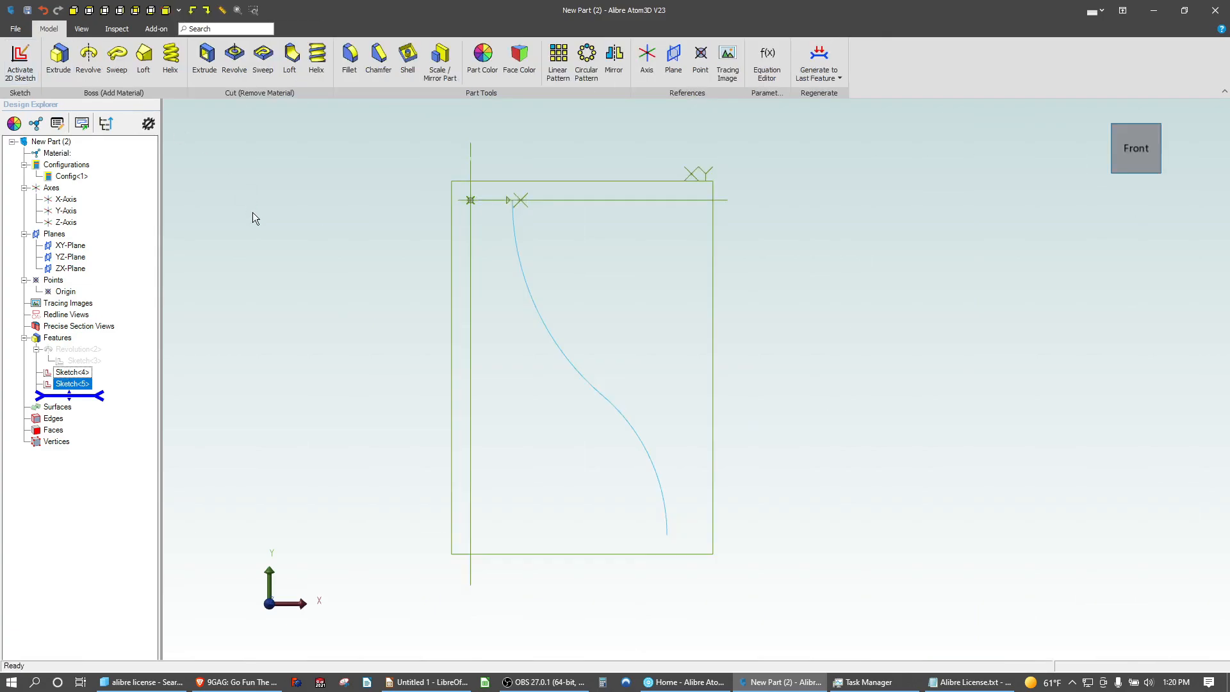
Insert a reference plane offset 6" from the ZX-Plane in the reversed direction
left_click(294, 392)
middle_click_drag(676, 214, 675, 206)
left_click(706, 205)
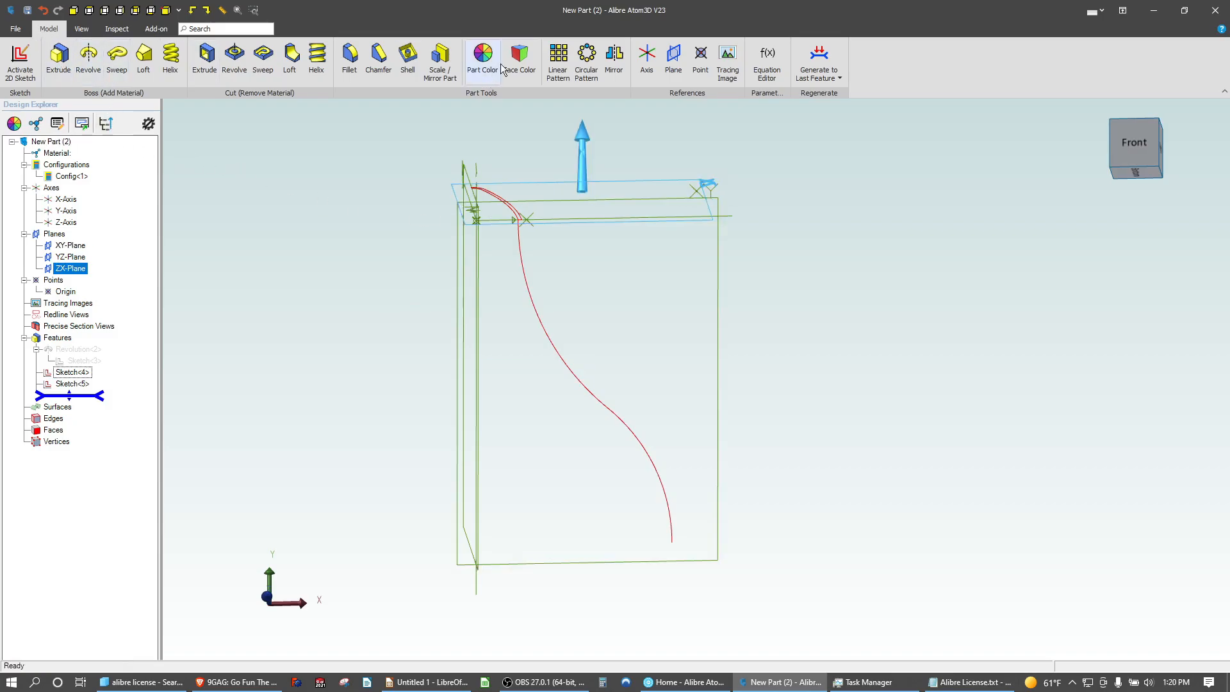
left_click(673, 56)
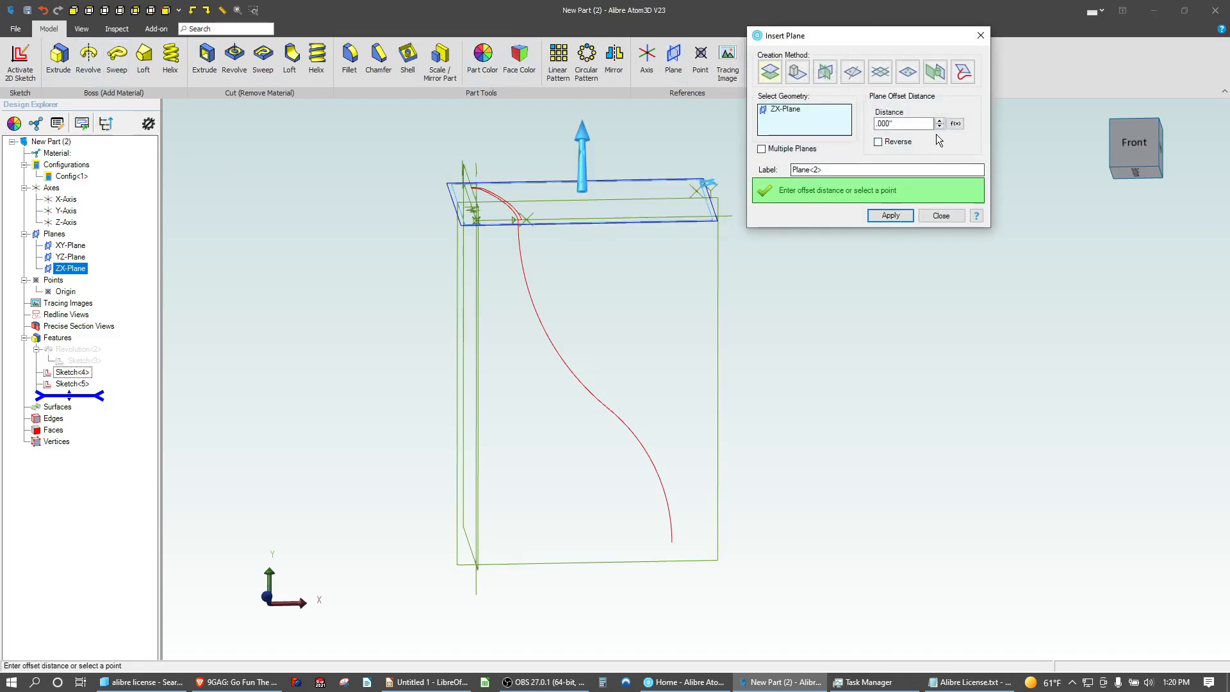
left_click(903, 123)
type("6")
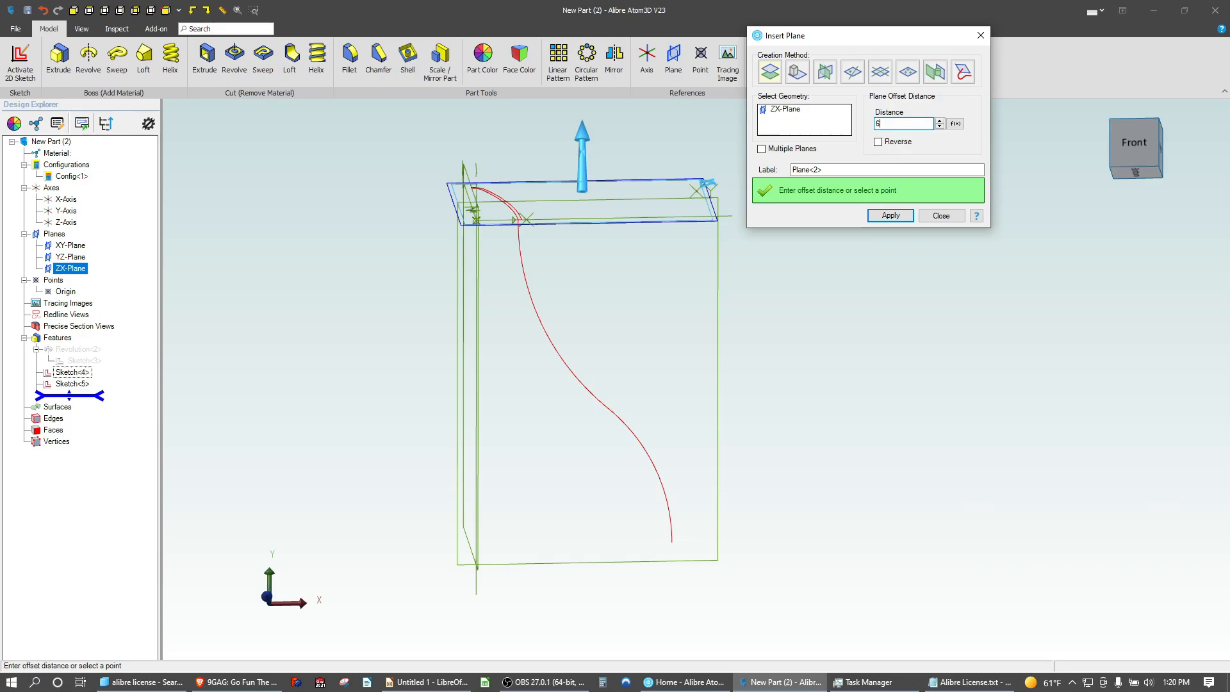
left_click(878, 142)
left_click(890, 215)
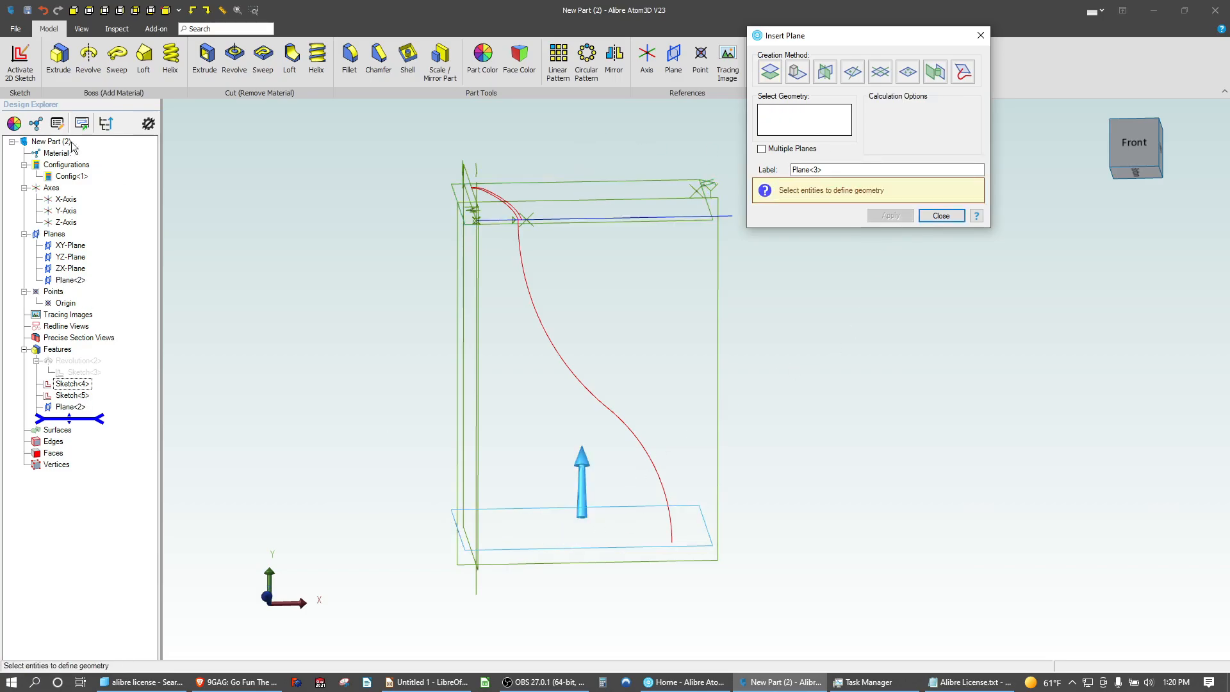
Start a 2D sketch on the new offset plane at the foot of the side curve
left_click(18, 67)
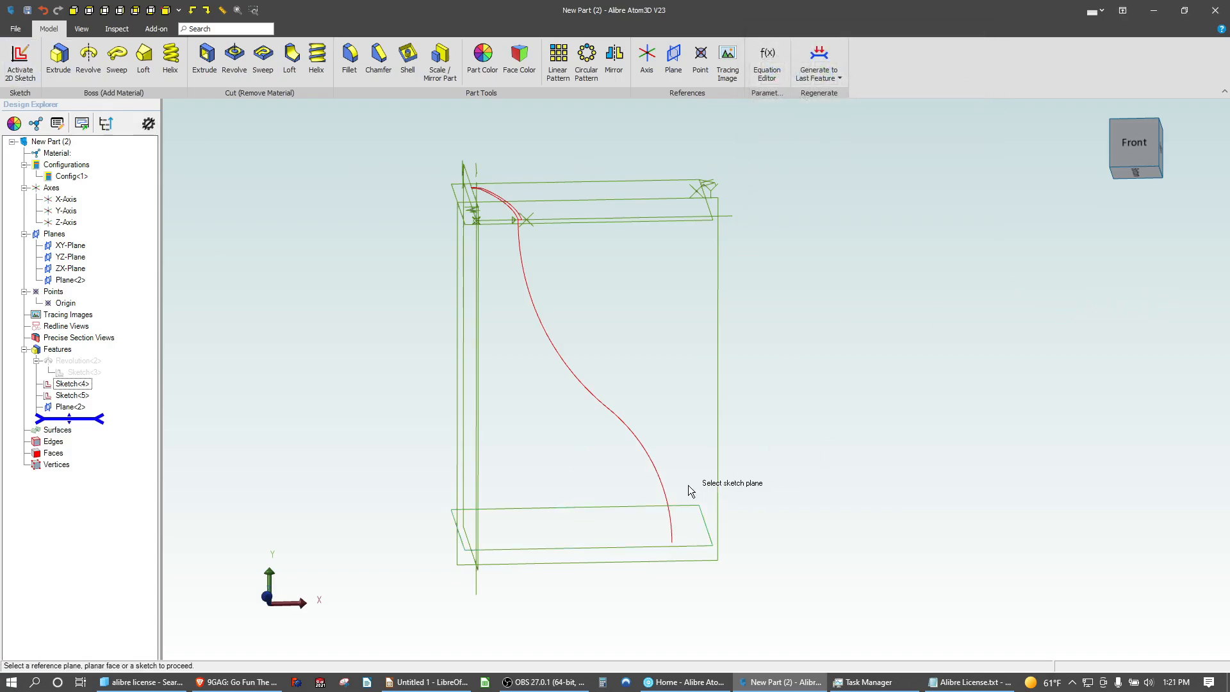
left_click(590, 511)
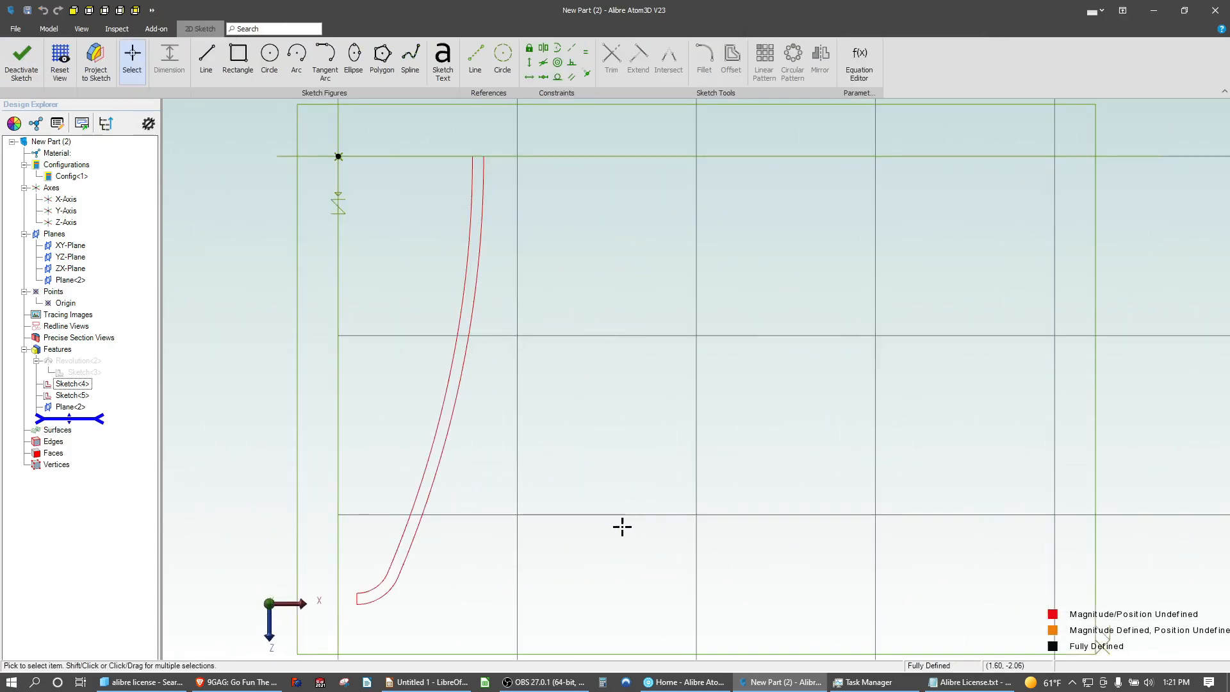
scroll(571, 448, "down", 2)
left_click(134, 9)
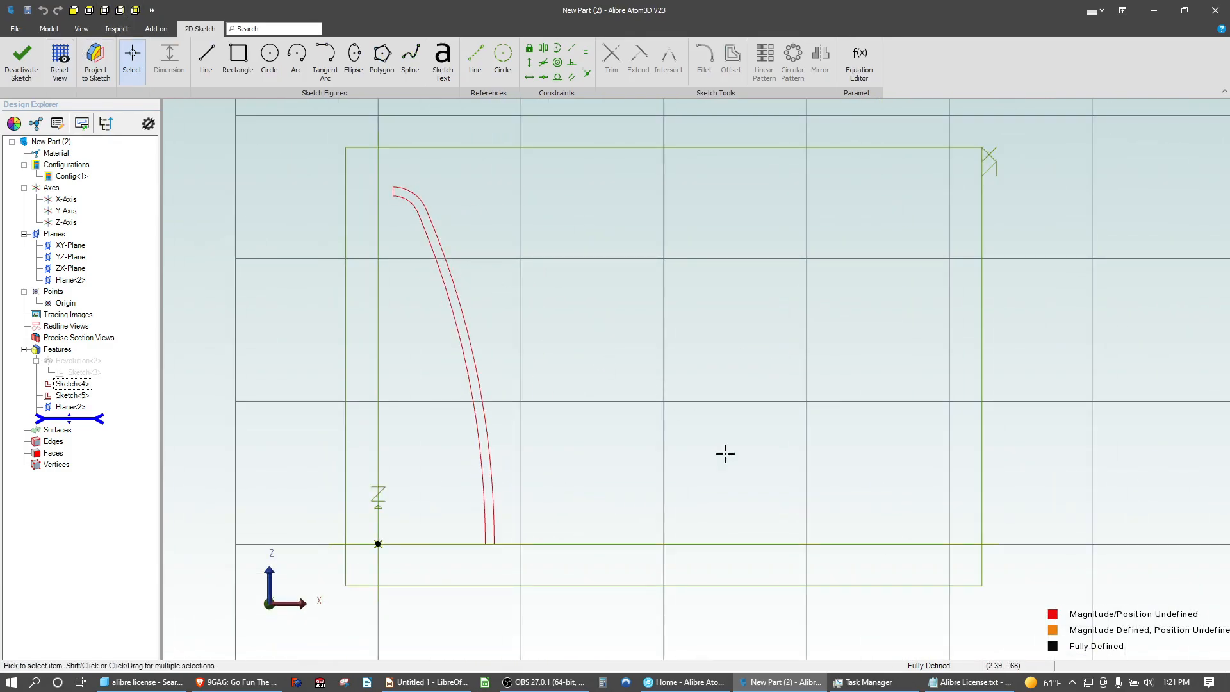
middle_click_drag(657, 322, 653, 319)
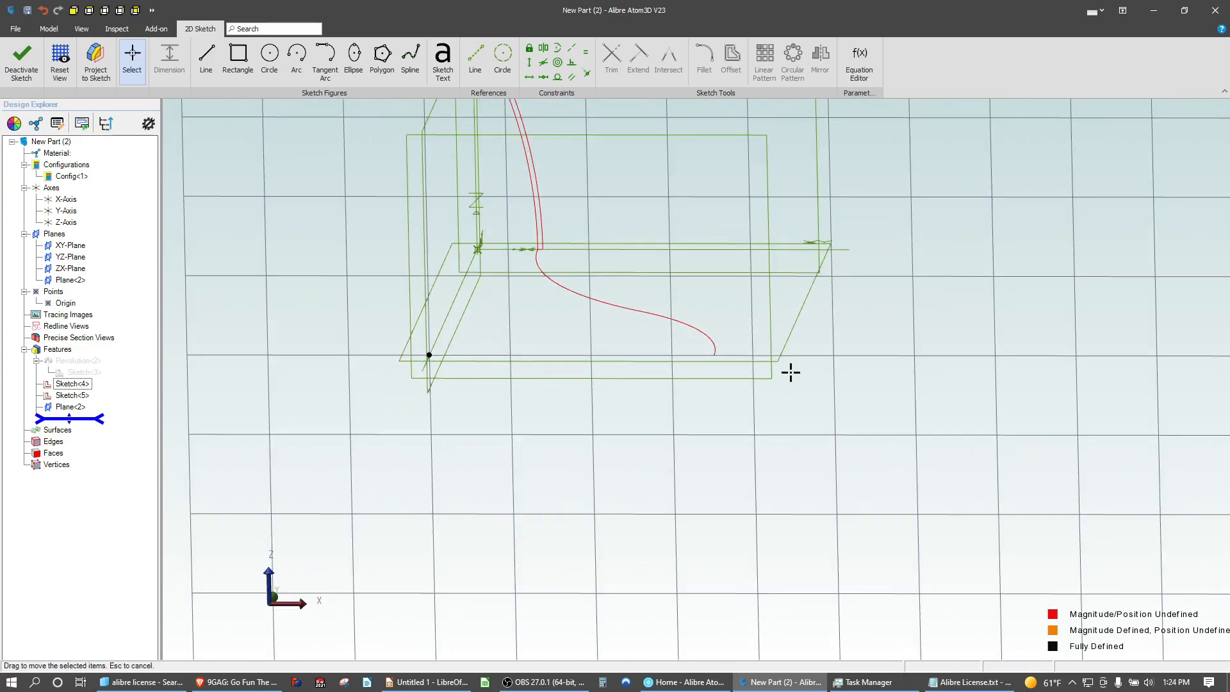
Project the side curve's lower arc into the sketch as a sketch figure, maintaining association to the source entity
middle_click_drag(791, 368, 615, 352)
scroll(656, 313, "up", 3)
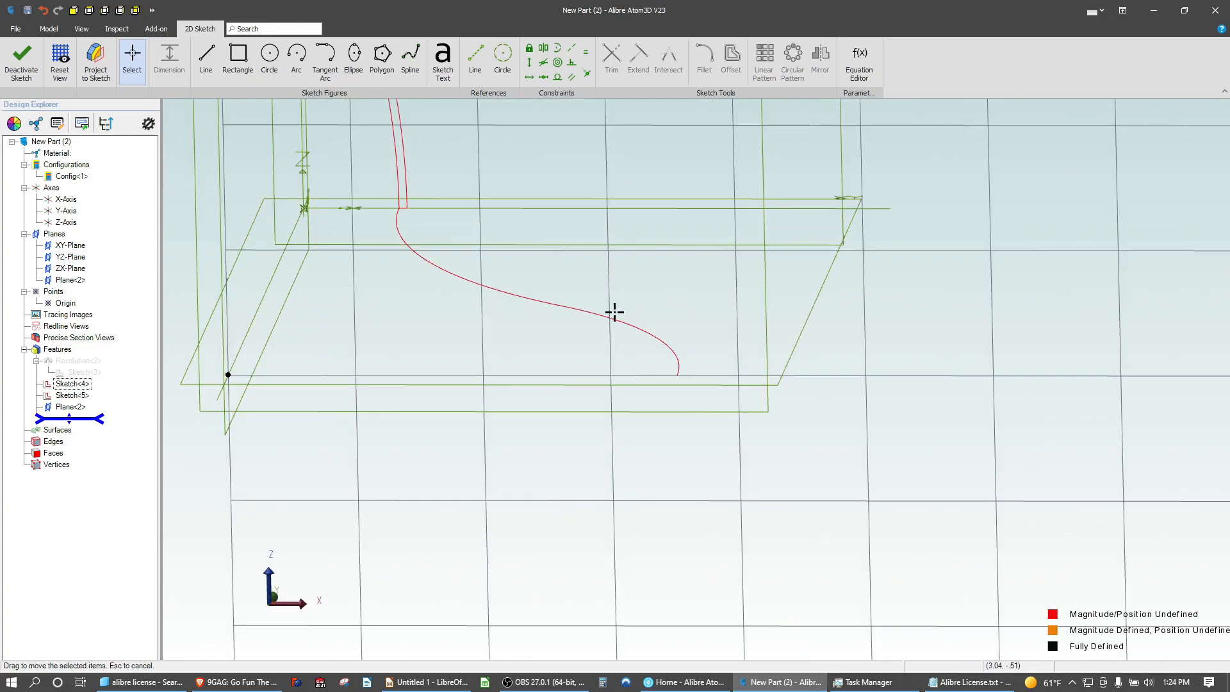
left_click(95, 60)
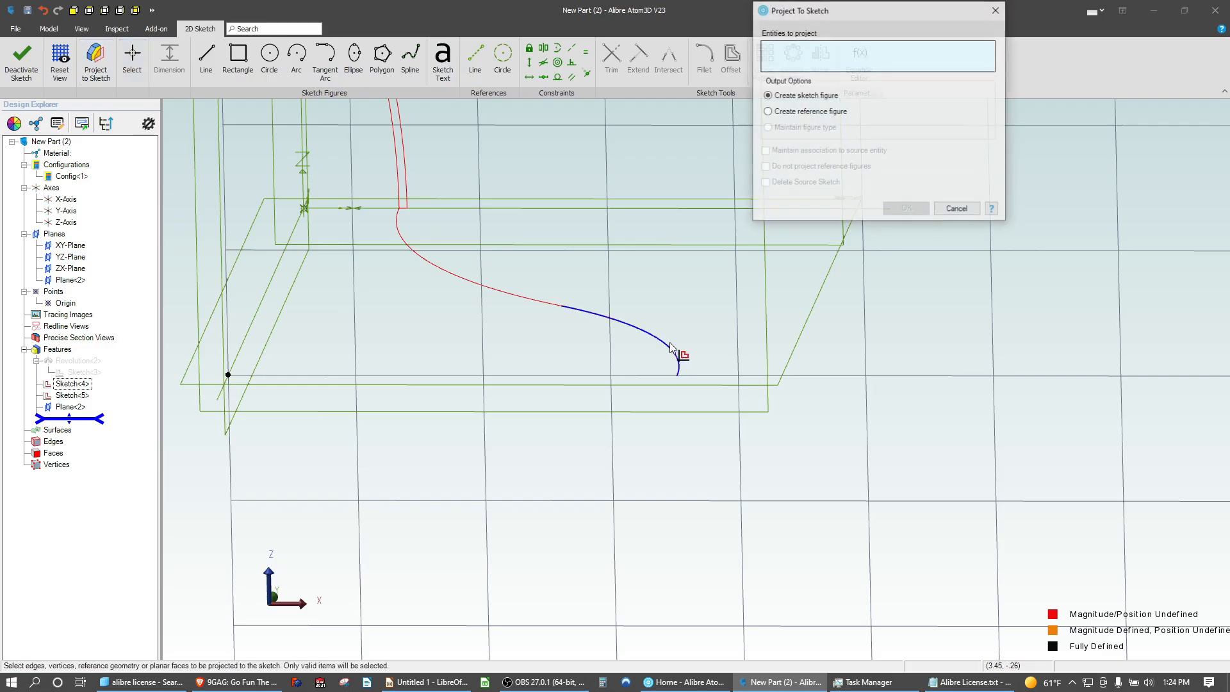
left_click(672, 354)
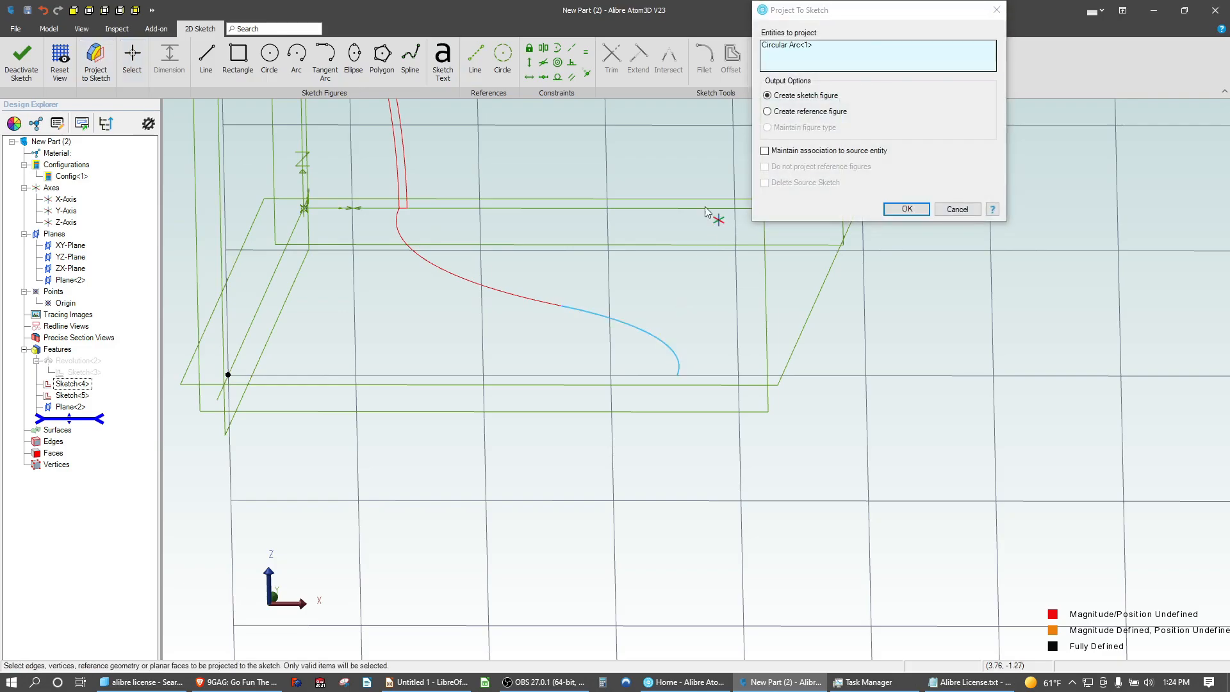
left_click(764, 151)
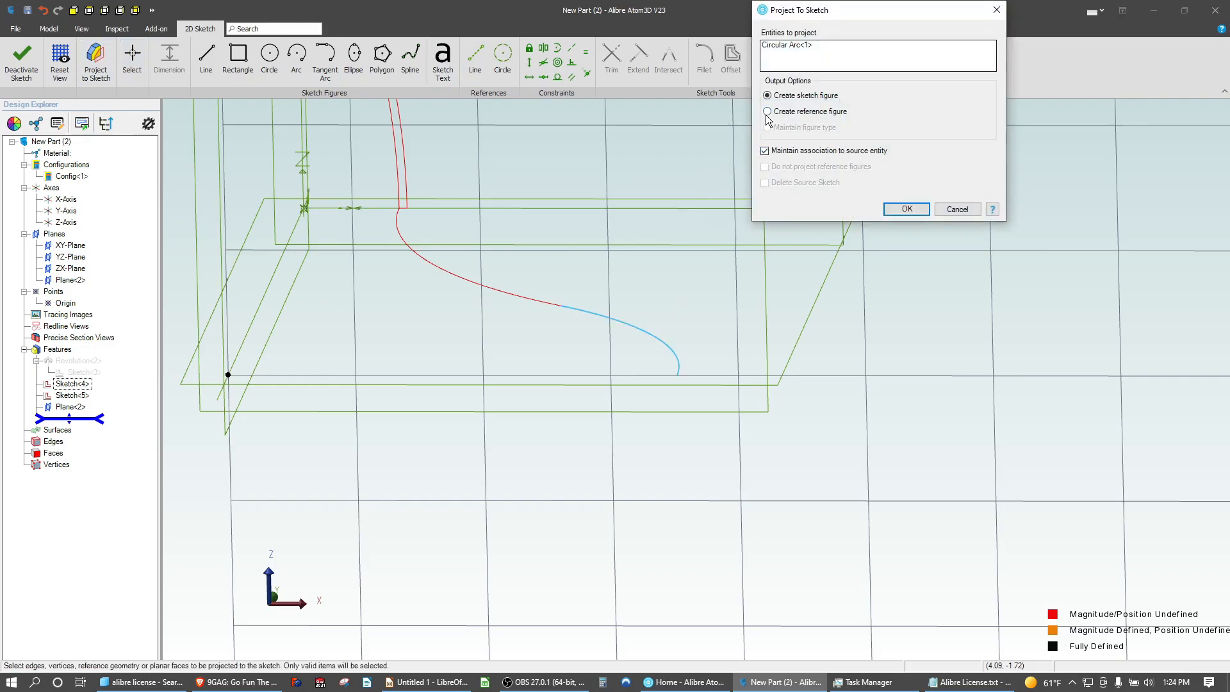
left_click(906, 210)
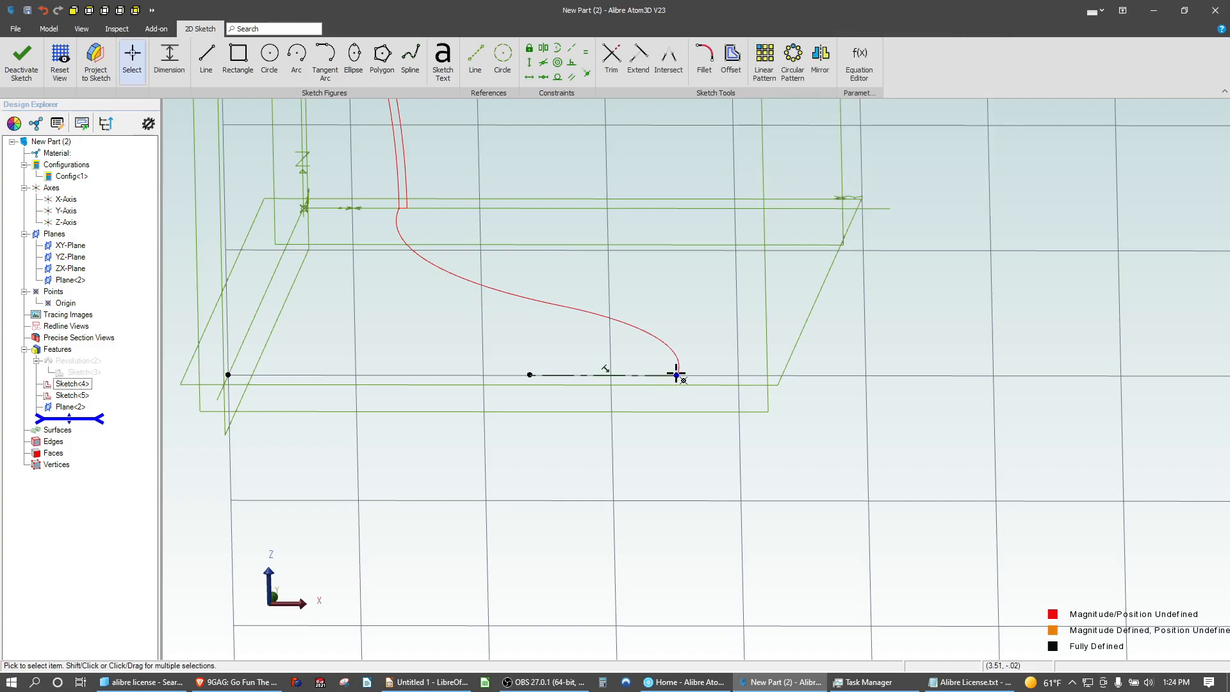
Draw an arc of about 2.79" radius from the projected line's outer end and constrain its centre horizontal to that endpoint
left_click(296, 56)
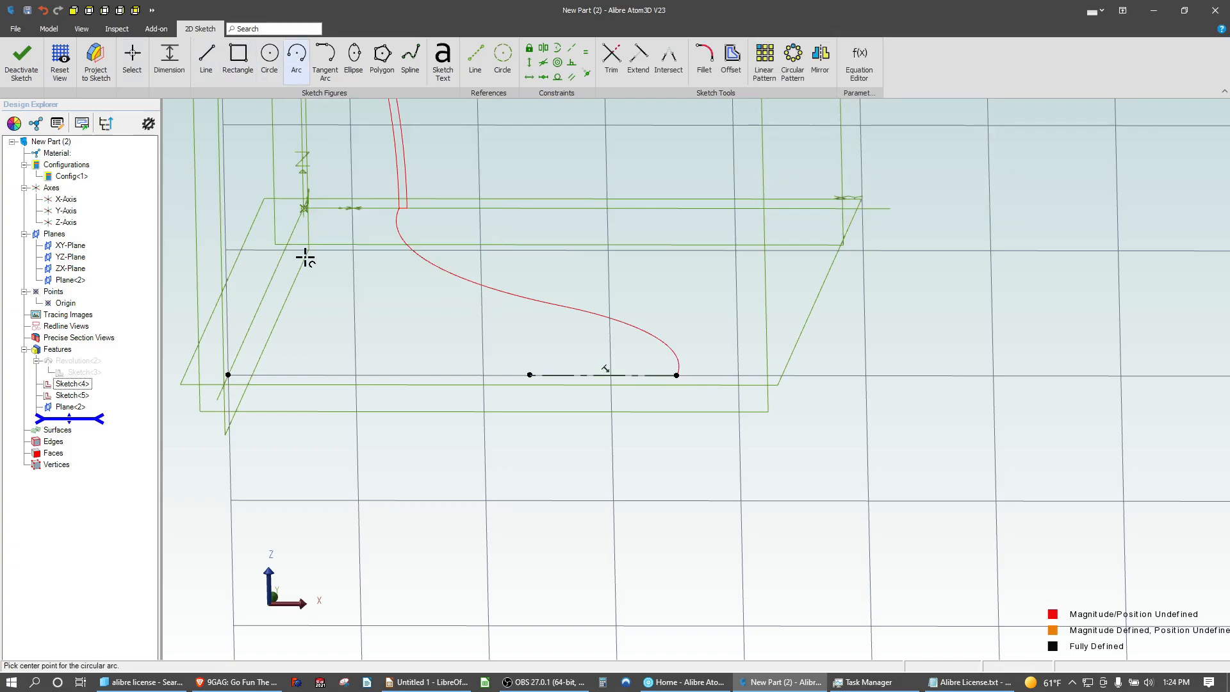
left_click(321, 375)
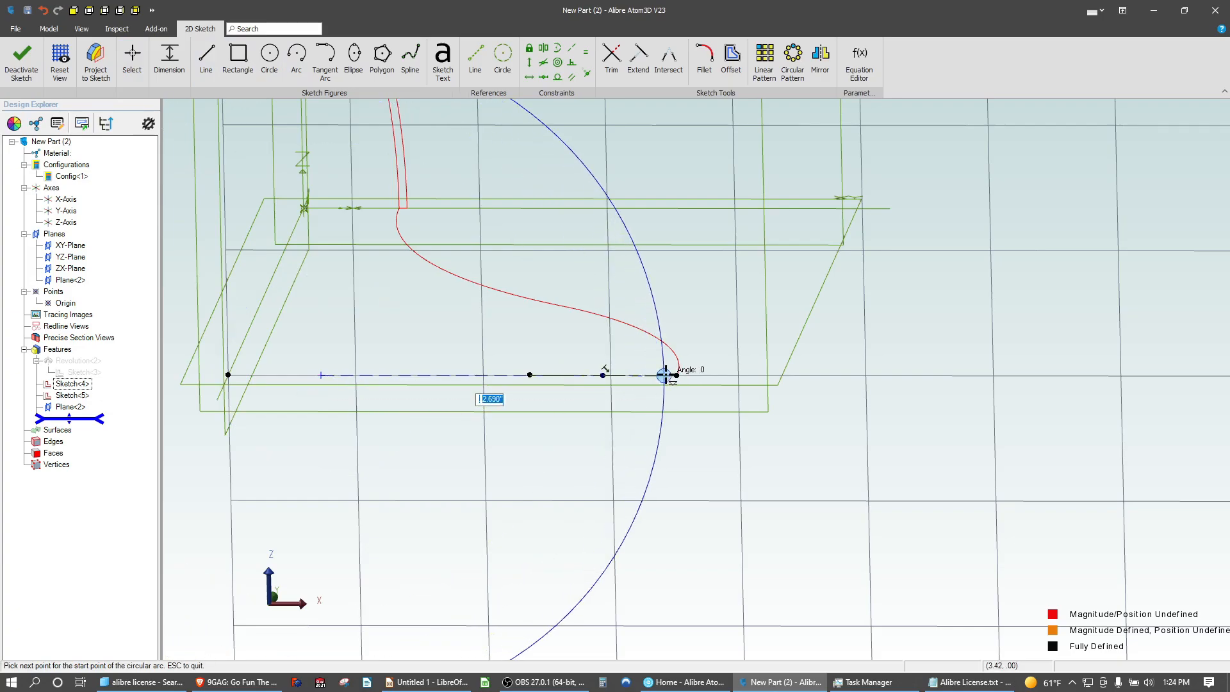
left_click(677, 375)
left_click(637, 250)
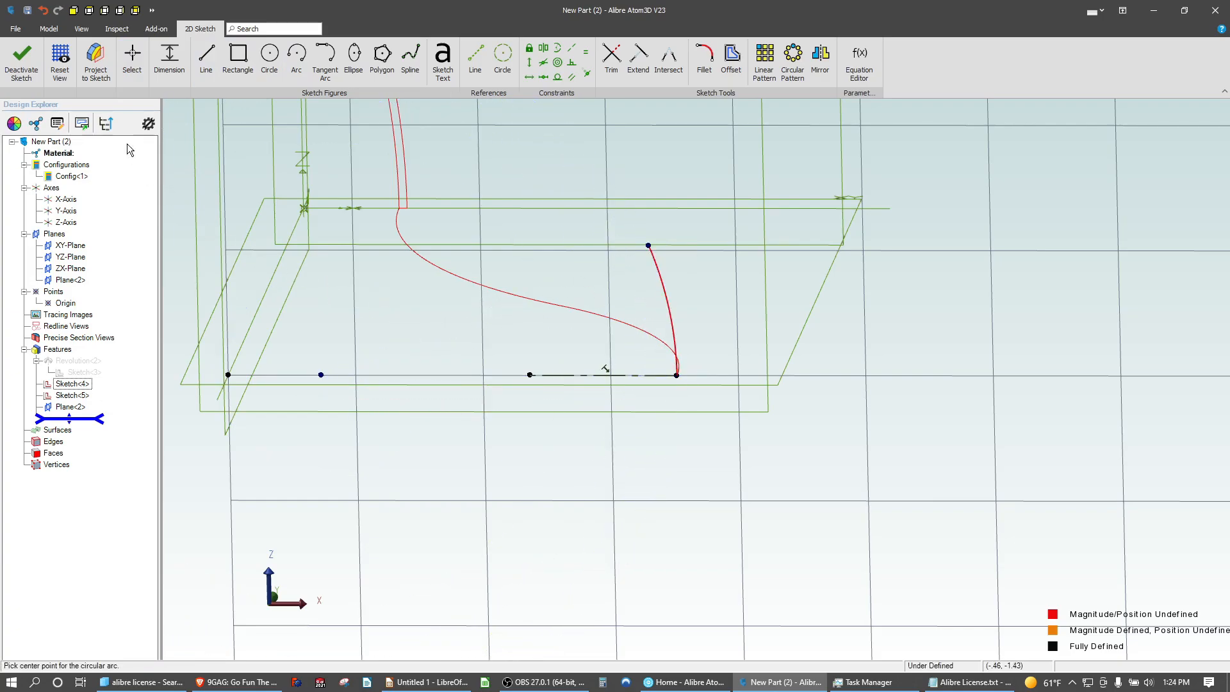
left_click(529, 77)
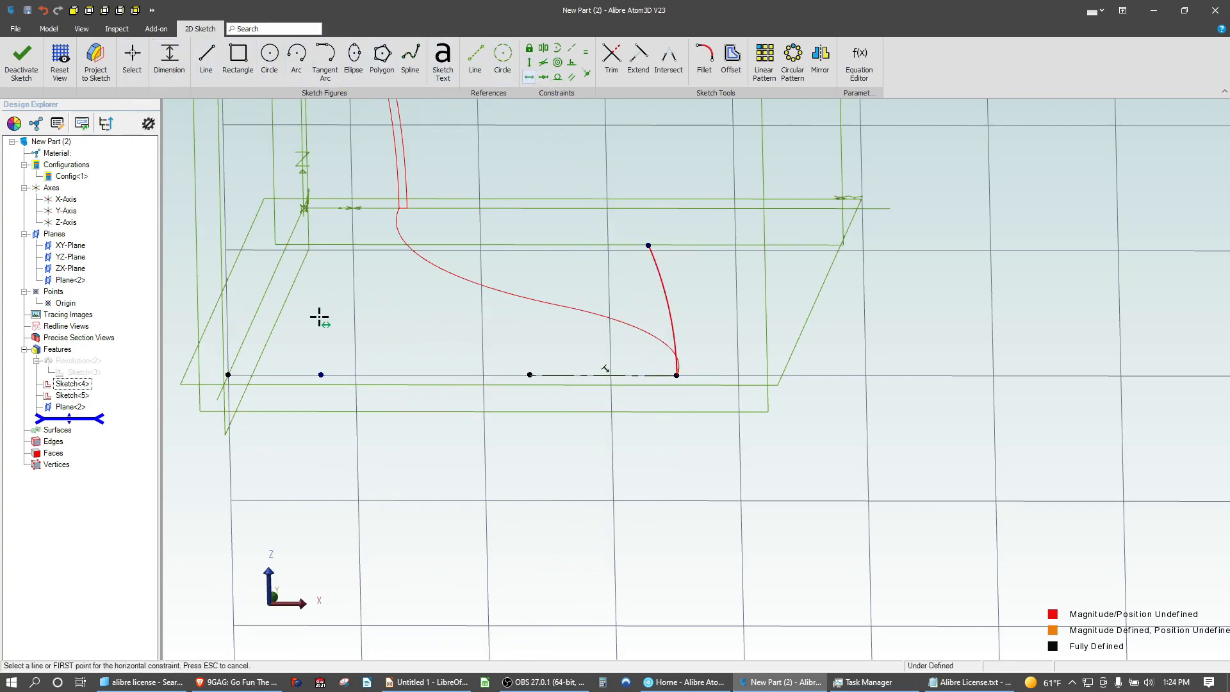
left_click(321, 375)
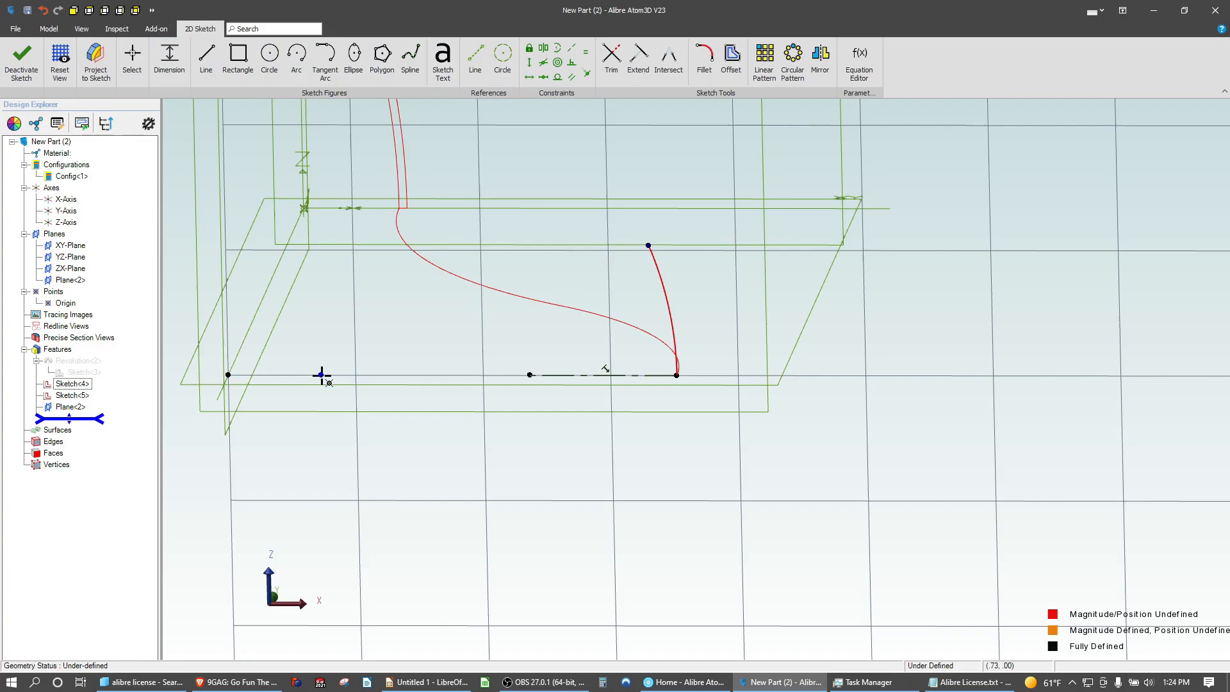
left_click(677, 374)
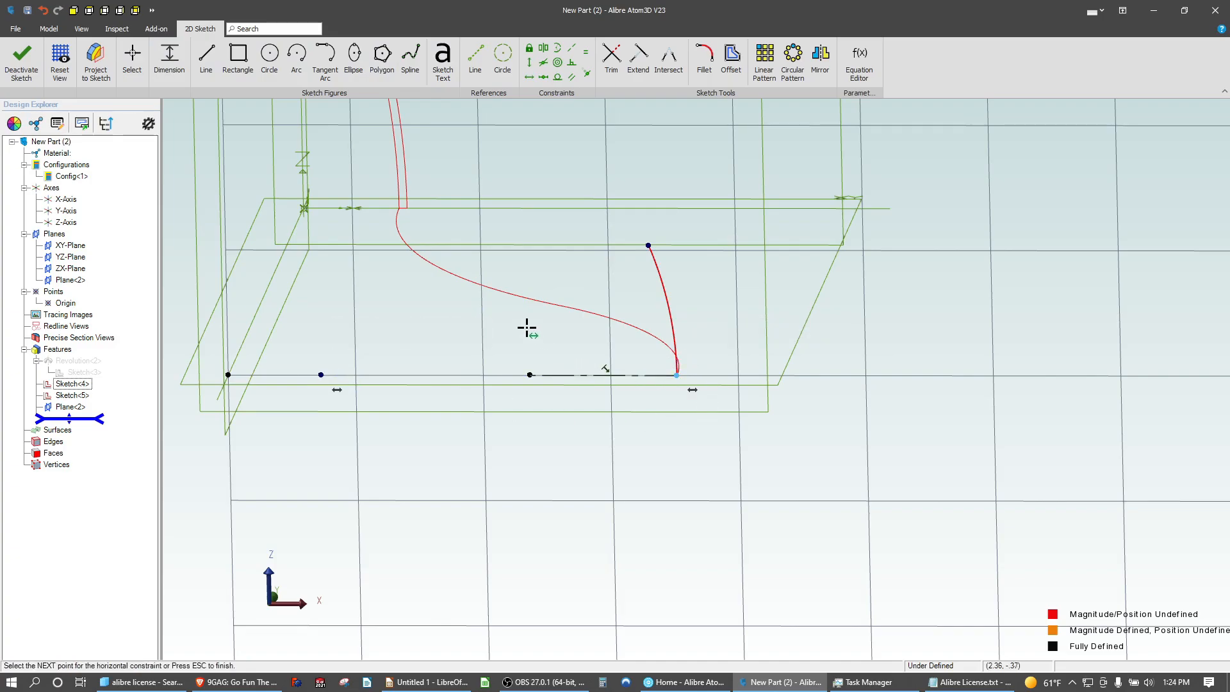
Dimension the arc with a radius of 6"
left_click(176, 61)
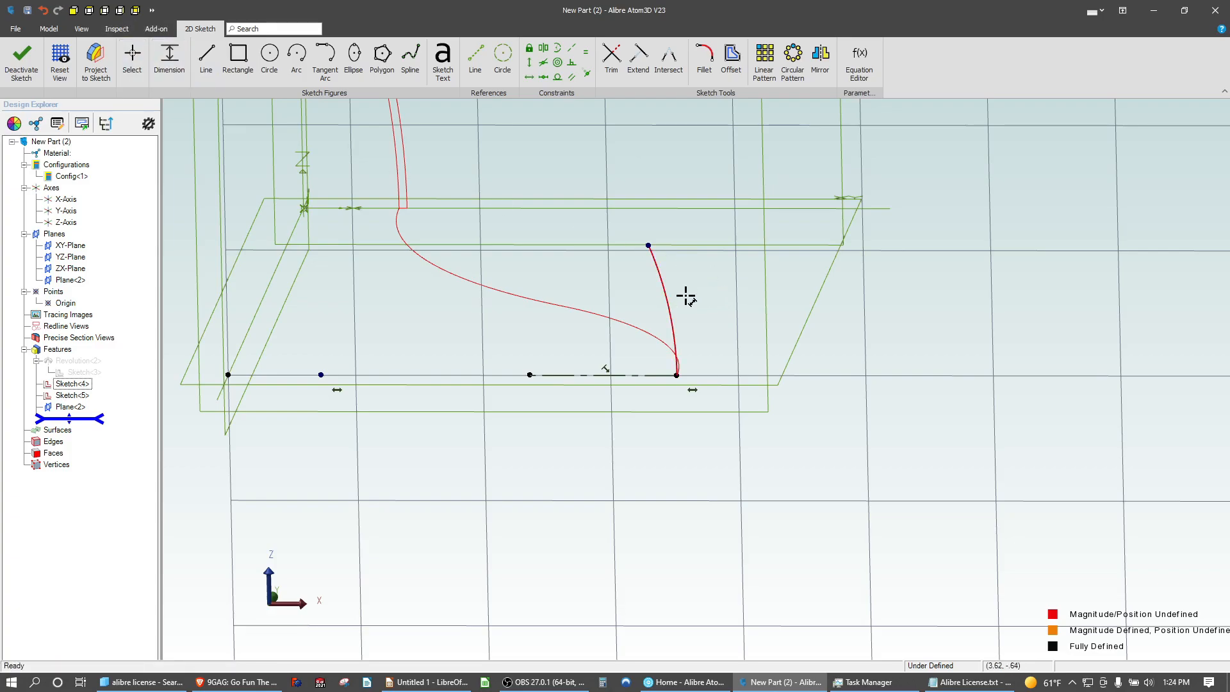
left_click(667, 300)
left_click(734, 292)
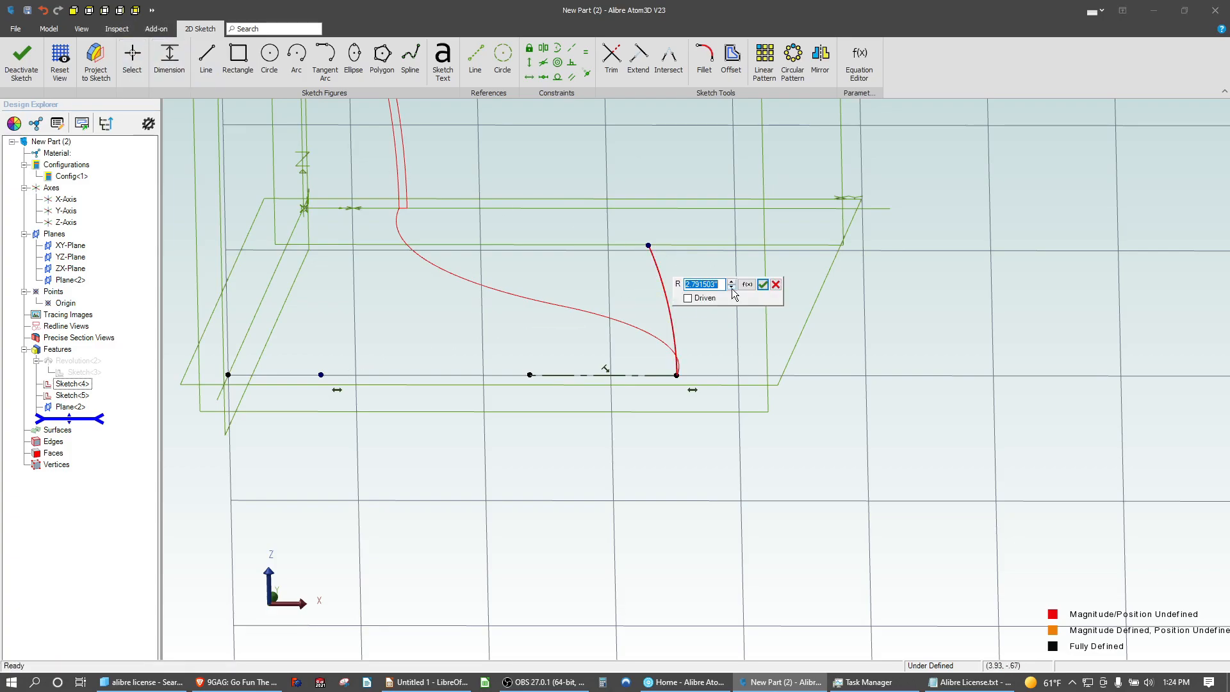
key("Return")
scroll(733, 314, "down", 3)
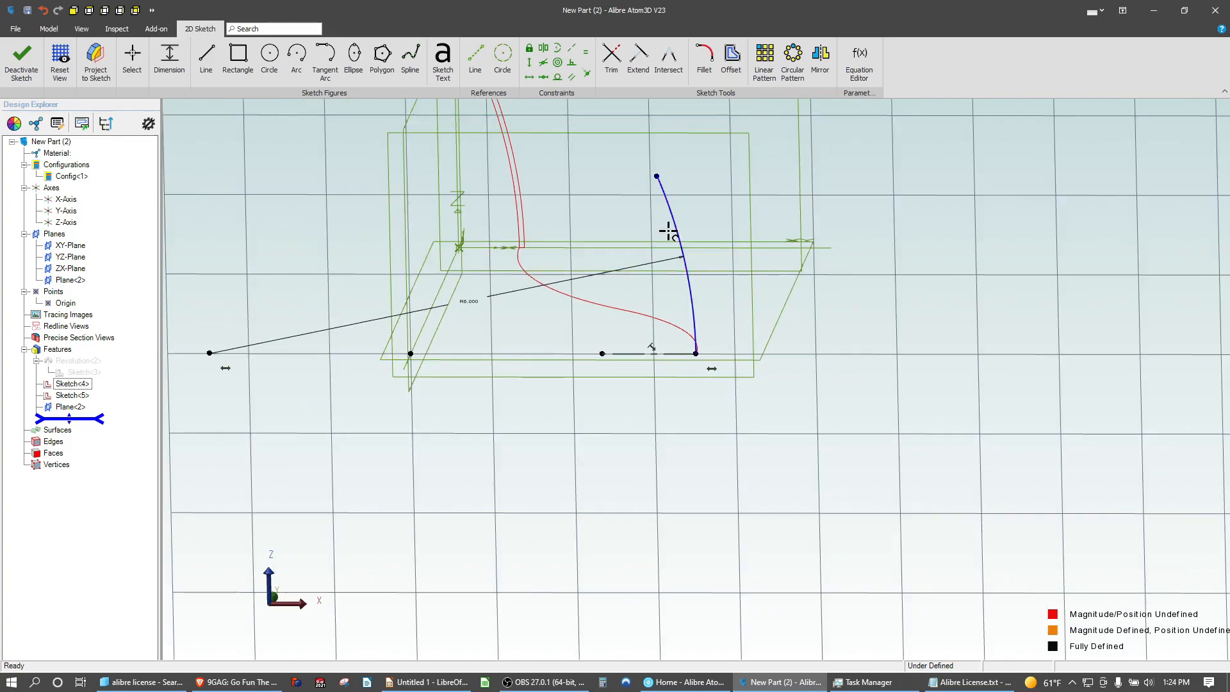
Draw a second arc continuing tangentially from the free upper end of the 6" radius arc
scroll(660, 228, "up", 1)
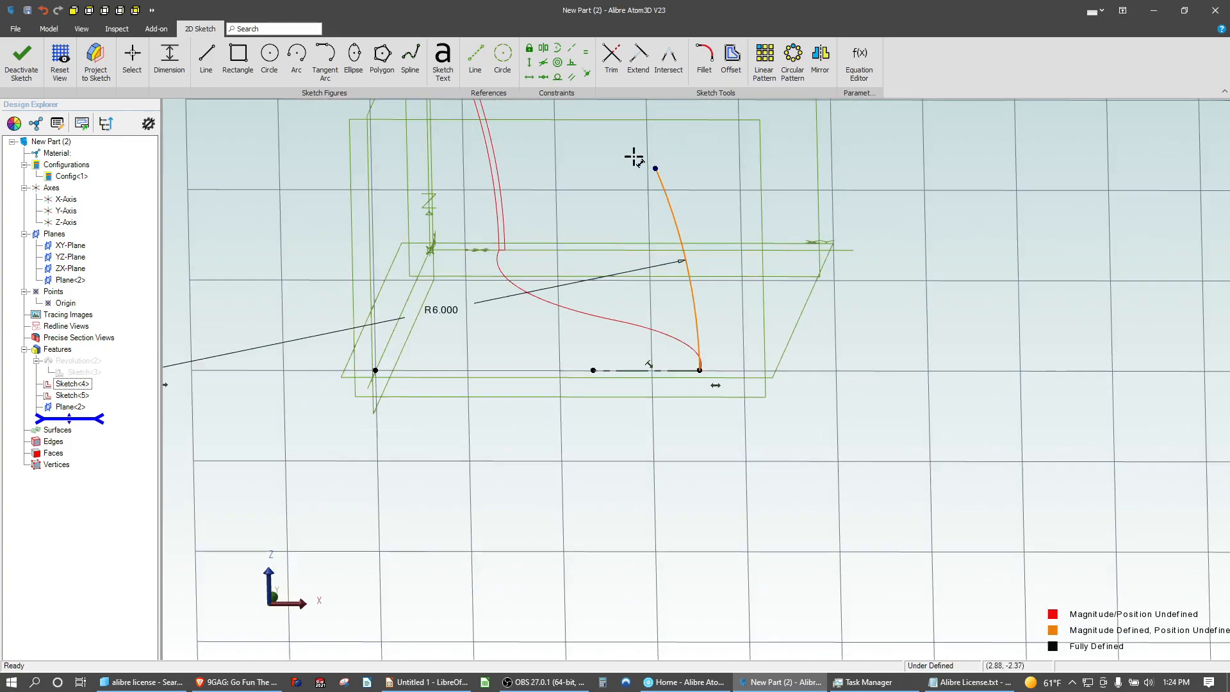
left_click(296, 56)
left_click(581, 187)
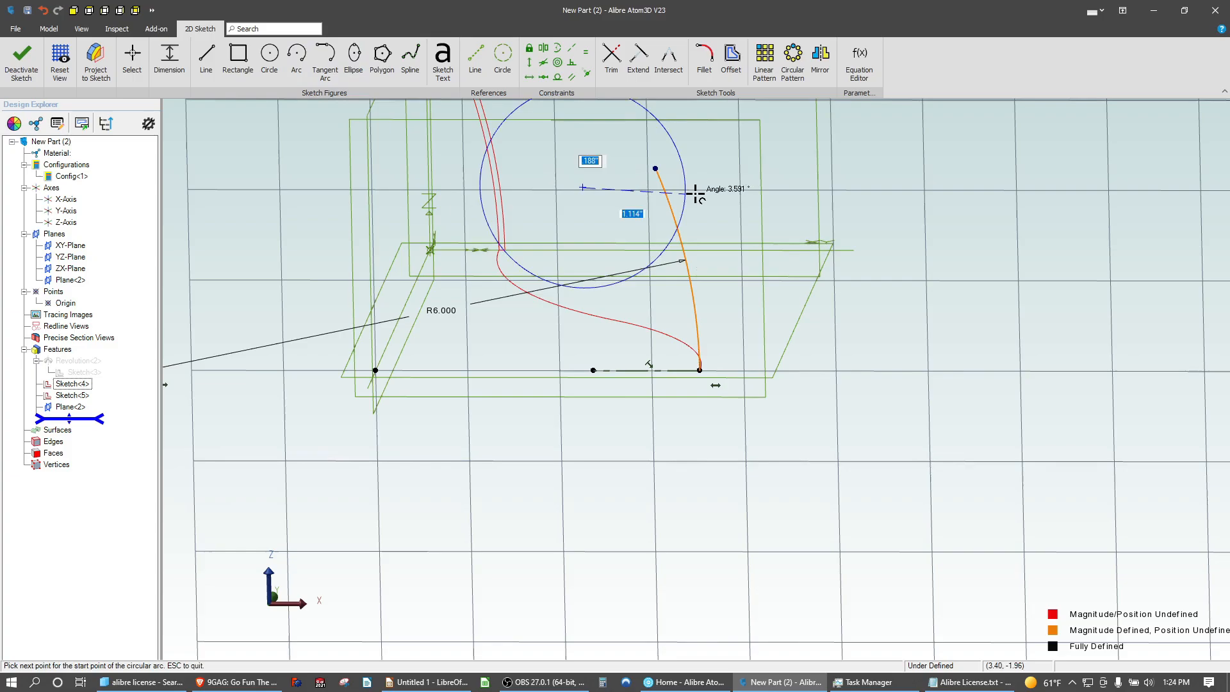
left_click(654, 169)
left_click(606, 125)
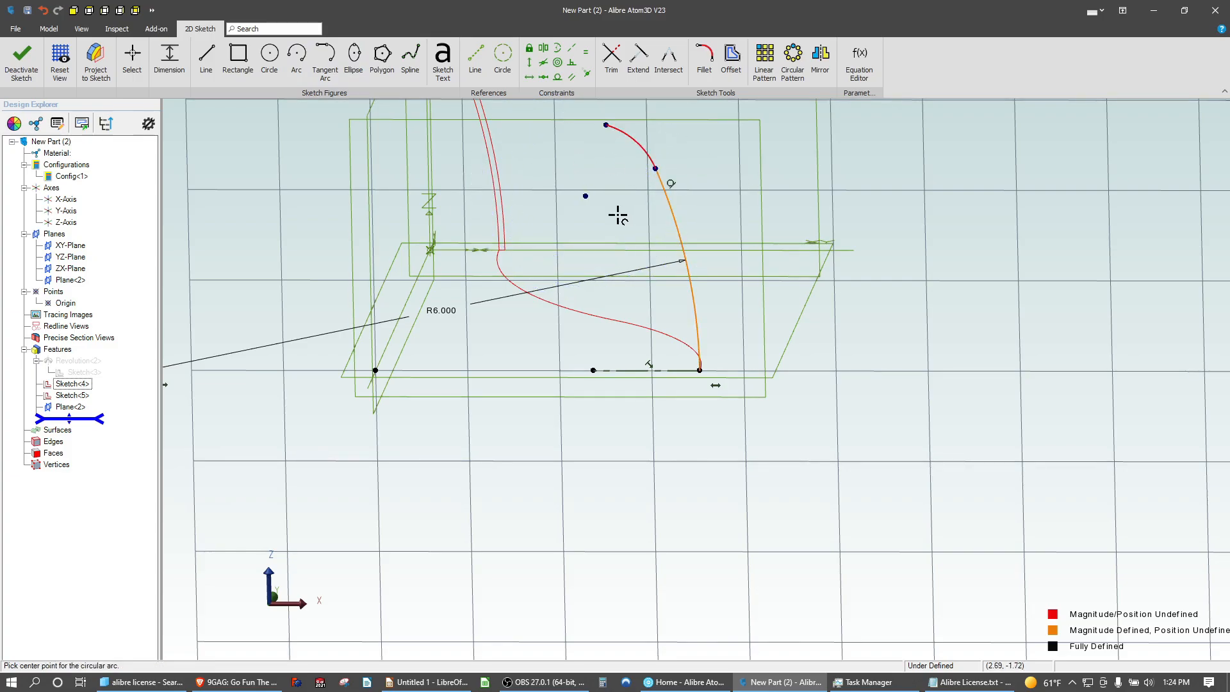
key("Escape")
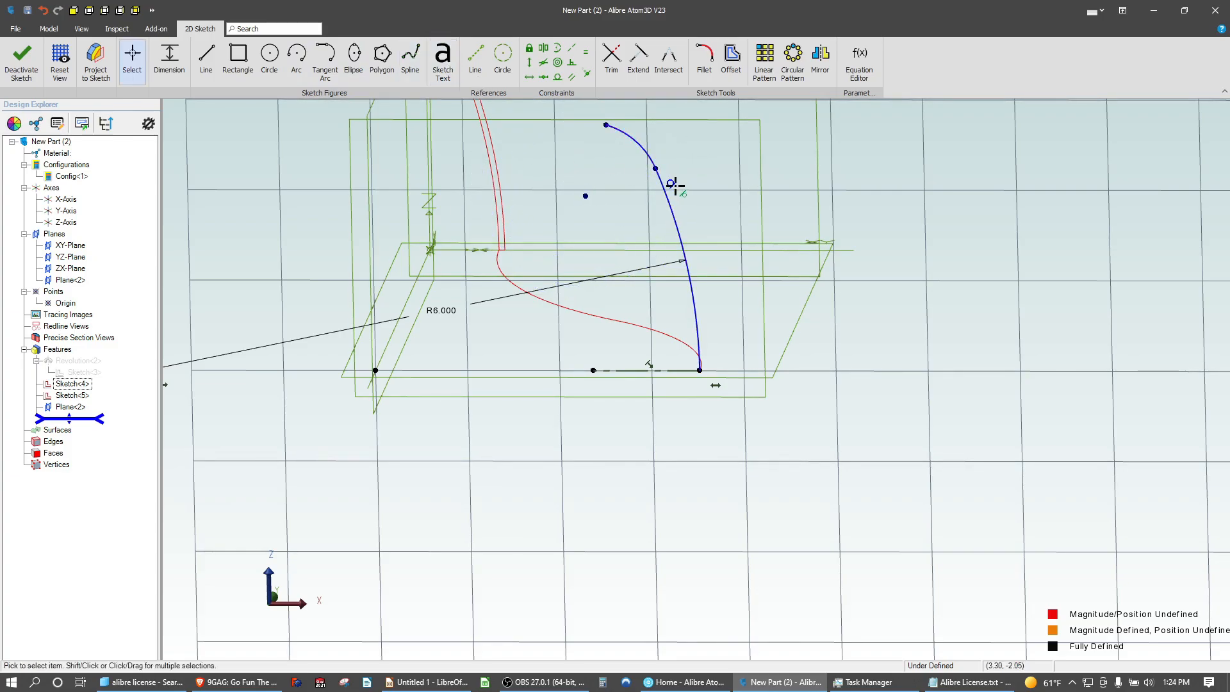
Dimension the second arc with a radius of 2"
scroll(650, 162, "up", 2)
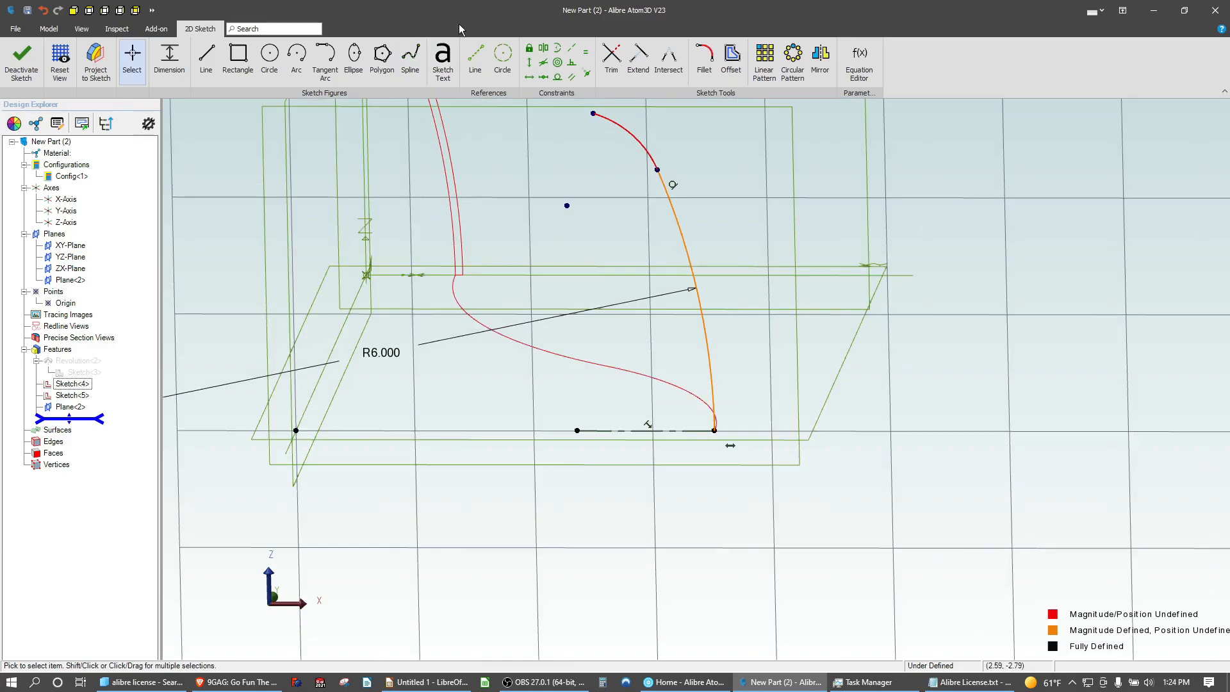
left_click(206, 64)
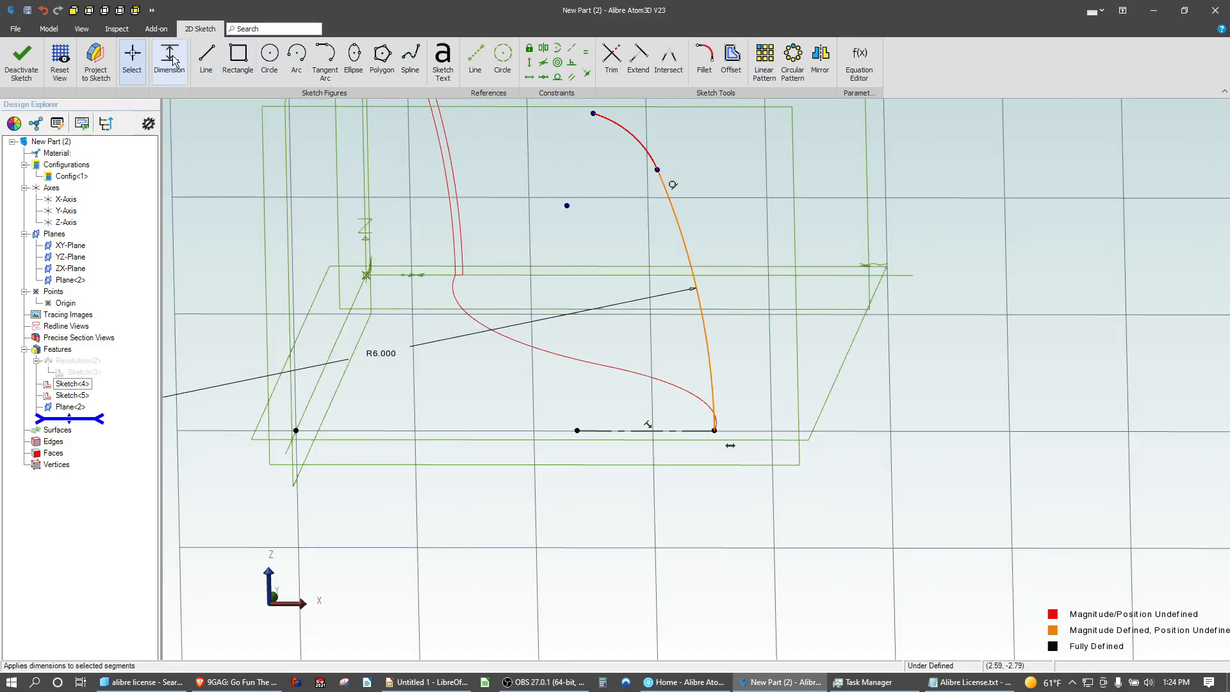
left_click(631, 138)
left_click(696, 133)
type("2")
key("Return")
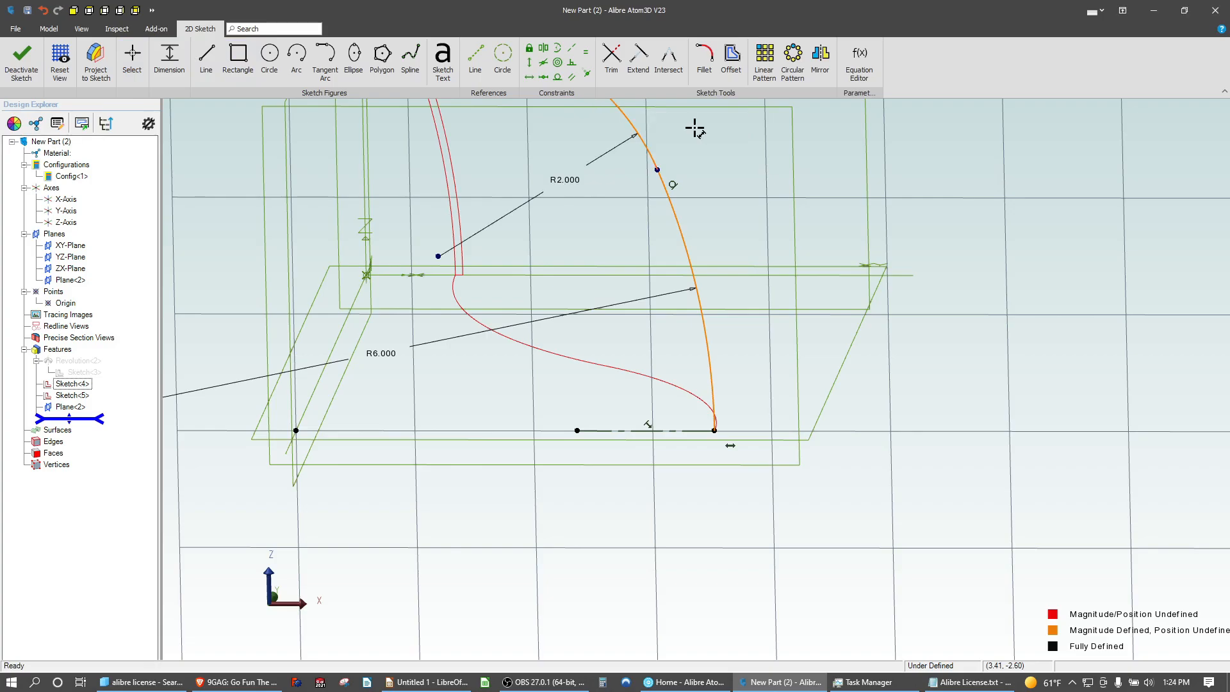
Constrain the second arc's free end vertical to its centre, and move the joint between the two arcs down along the 6" arc
scroll(618, 470, "down", 2)
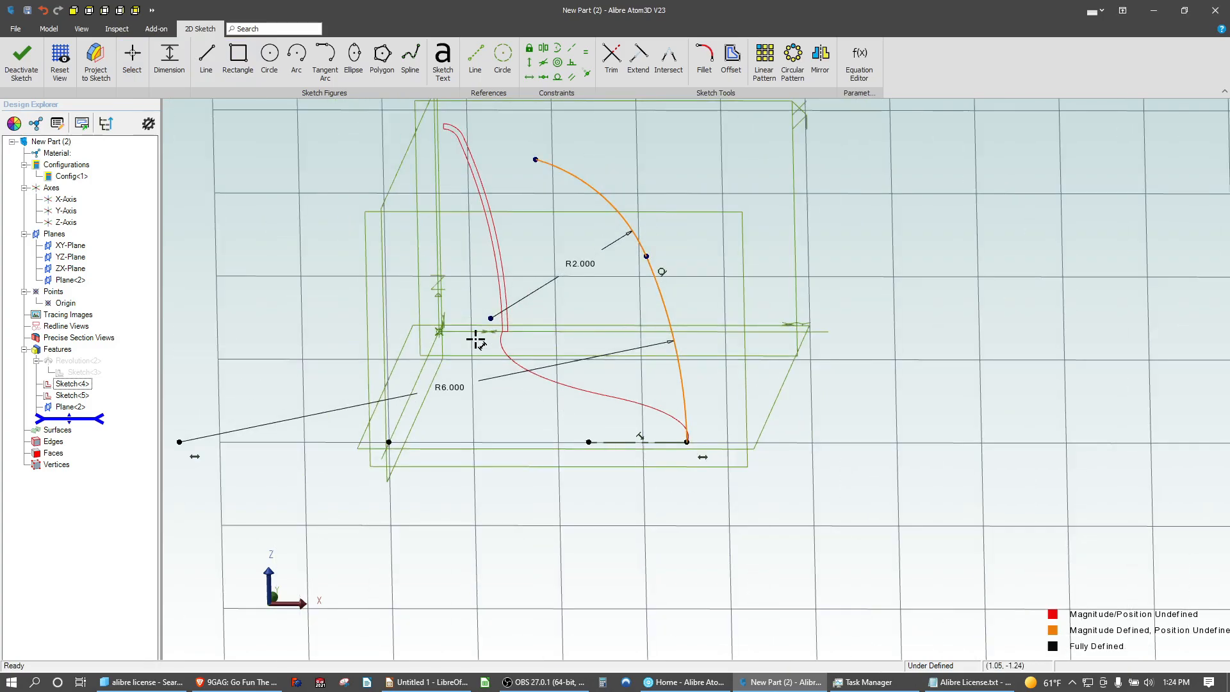
left_click(529, 62)
left_click(535, 160)
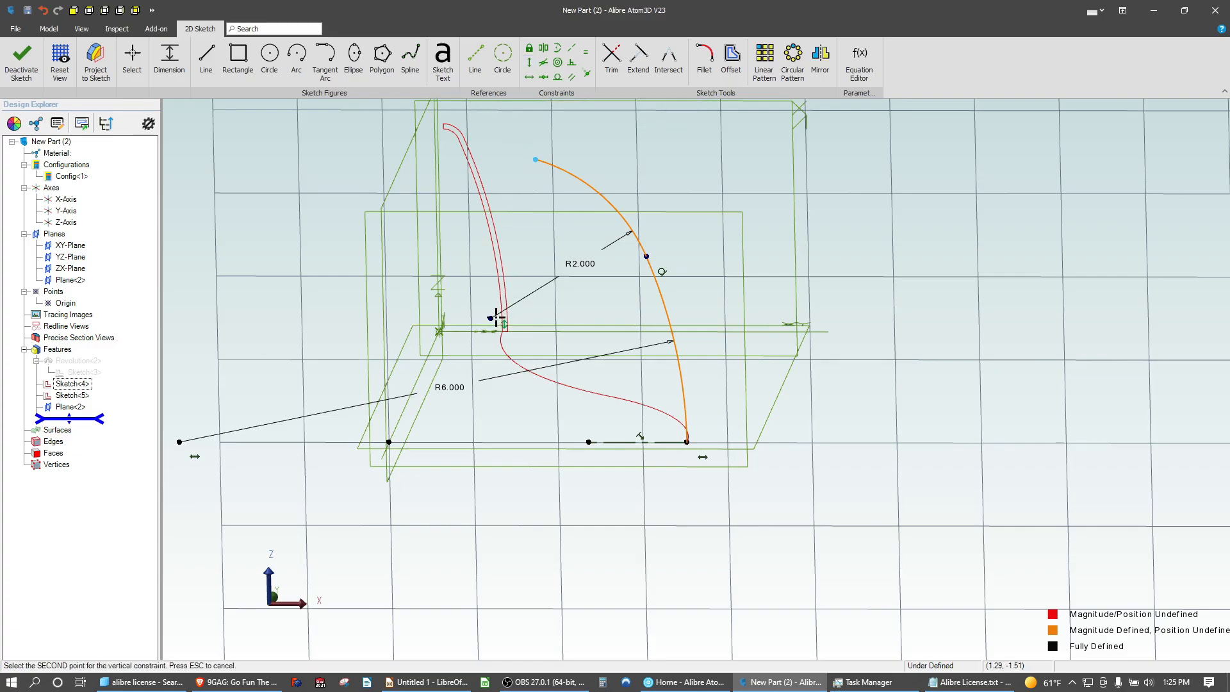
left_click(491, 317)
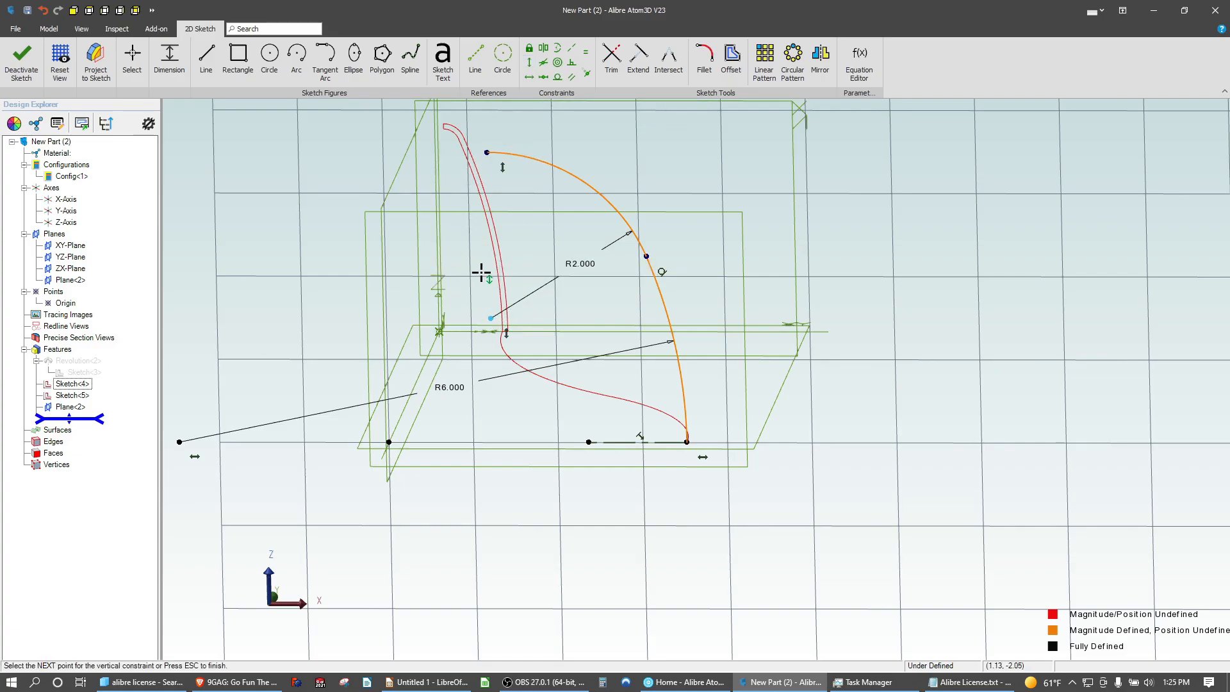
key("Escape")
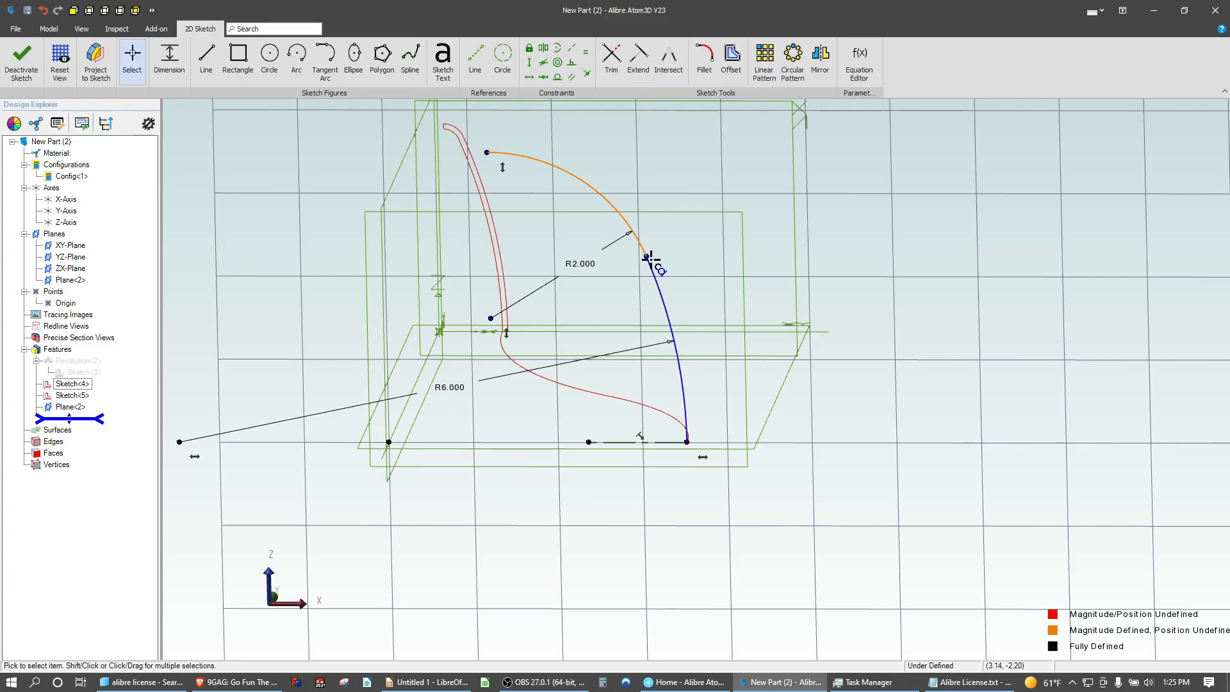
left_click_drag(648, 257, 670, 324)
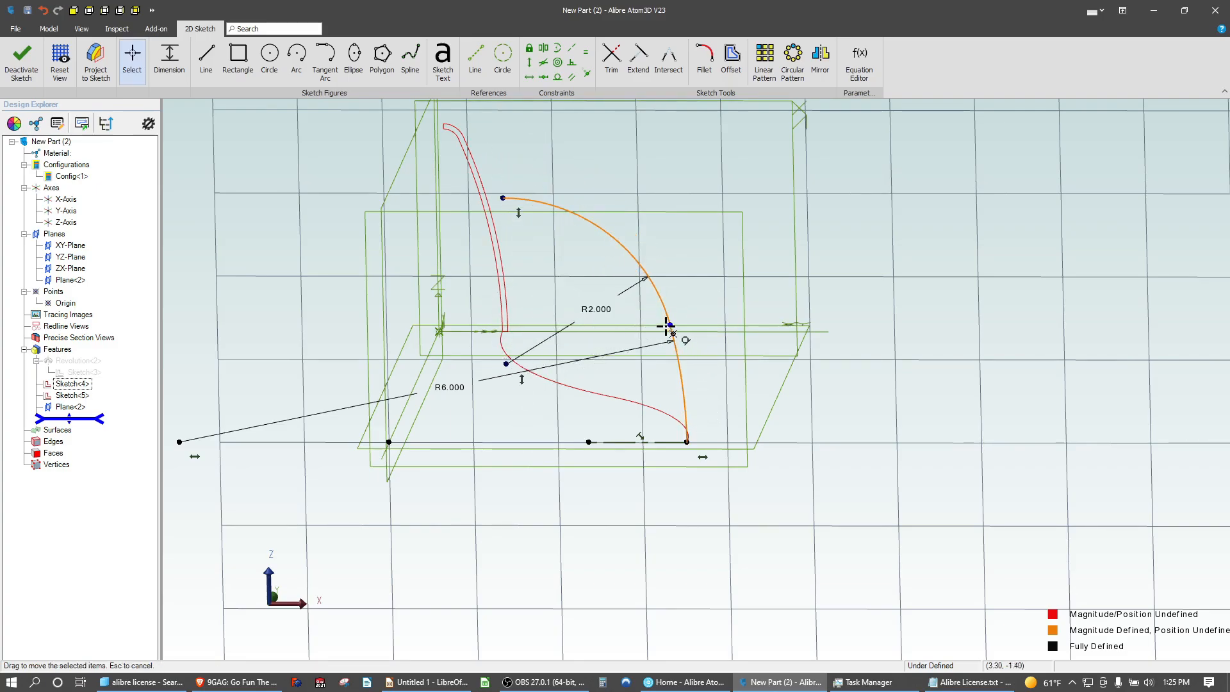
Dimension the vertical distance from the 2" arc's free upper end to the reference point on the baseline as 2.5"
left_click(170, 56)
left_click(503, 198)
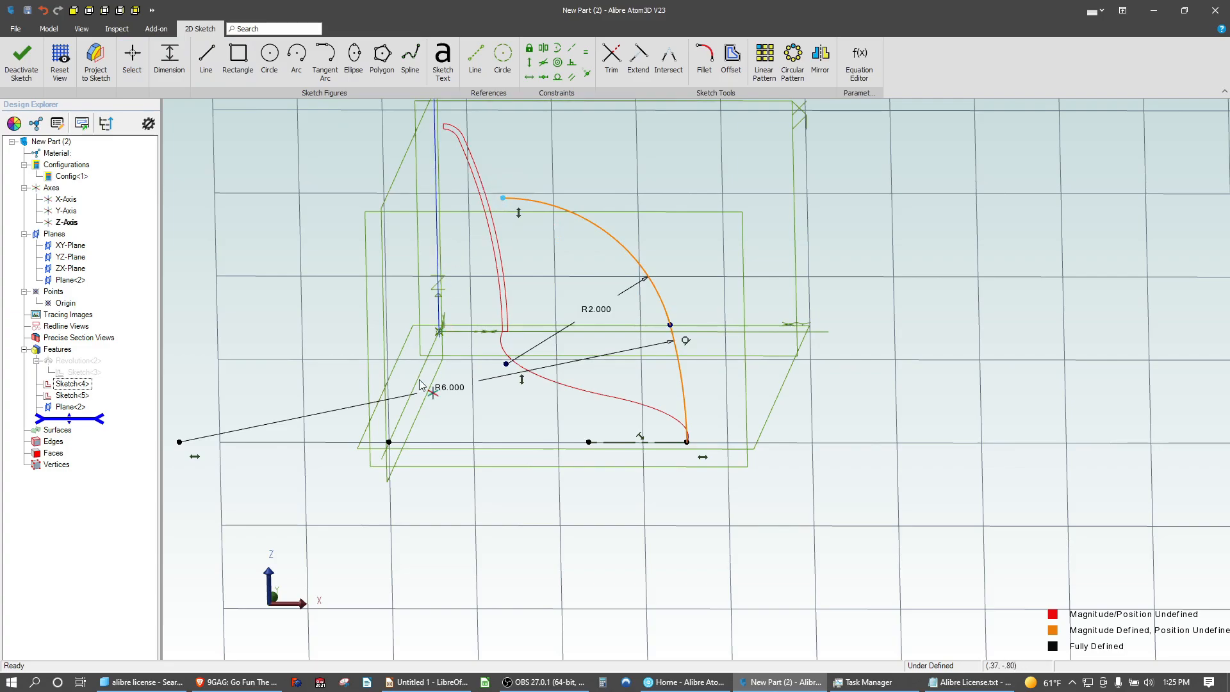
left_click(388, 442)
left_click(316, 369)
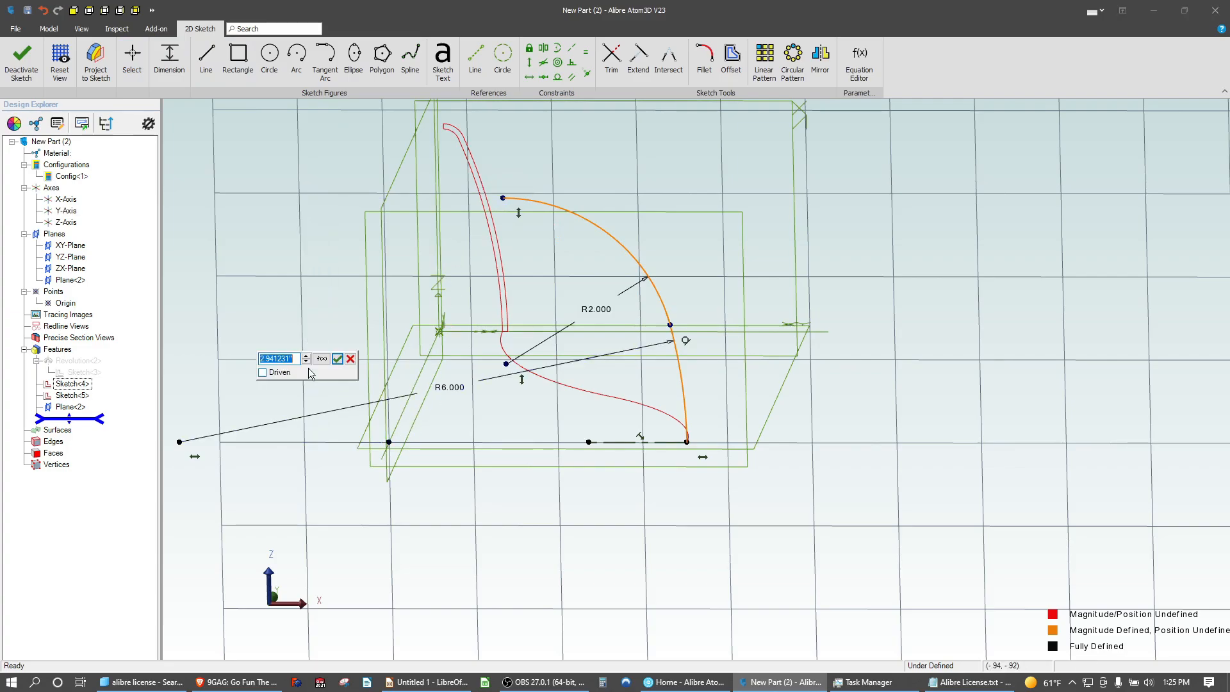
type("2.5")
key("Return")
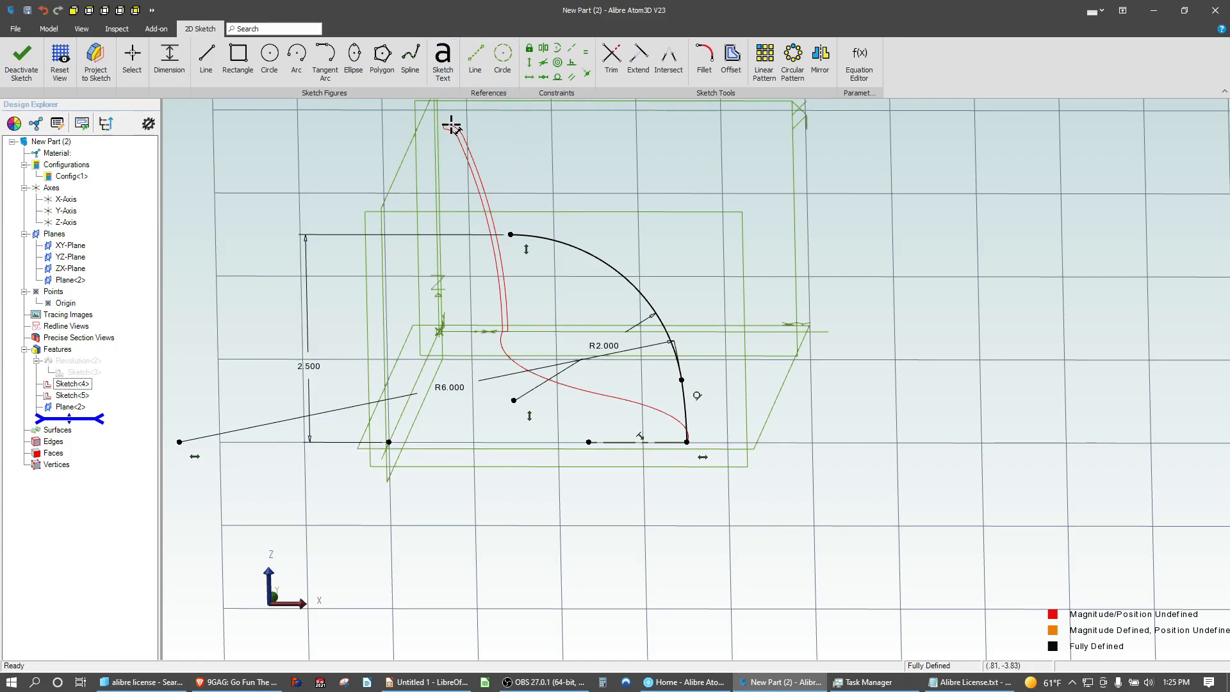
Draw two connected inner arcs just inside the profile, concentric with the 6" and 2" radius arcs
scroll(503, 330, "up", 2)
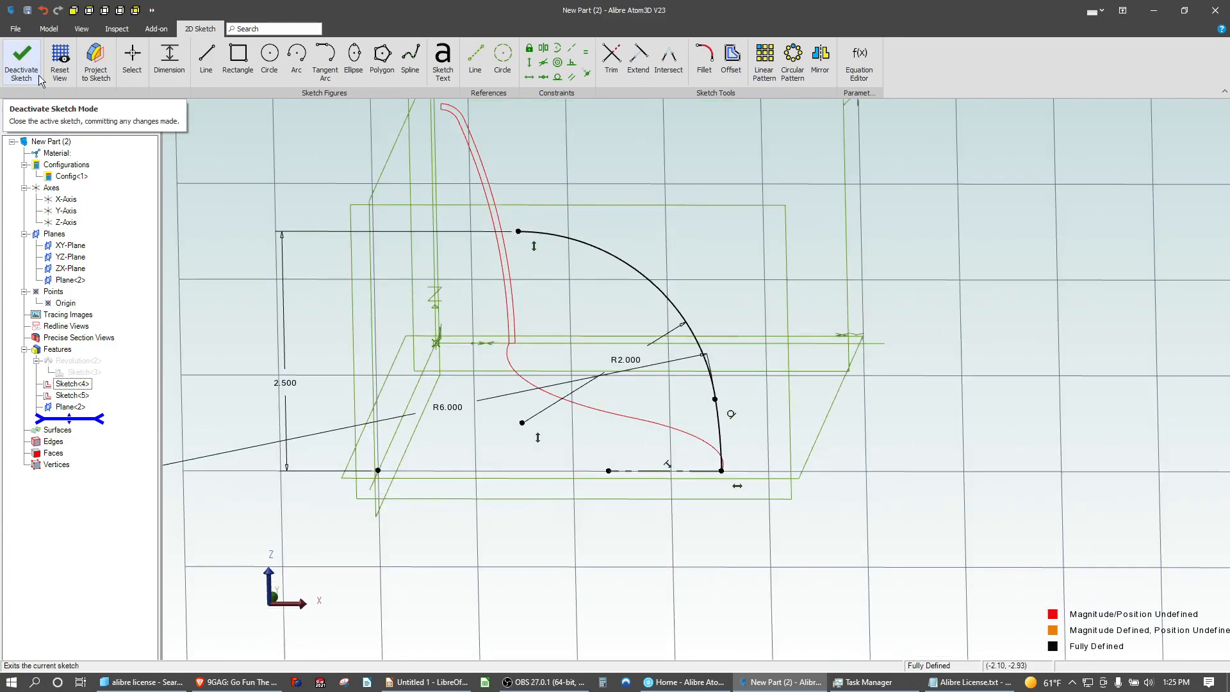
scroll(599, 338, "down", 3)
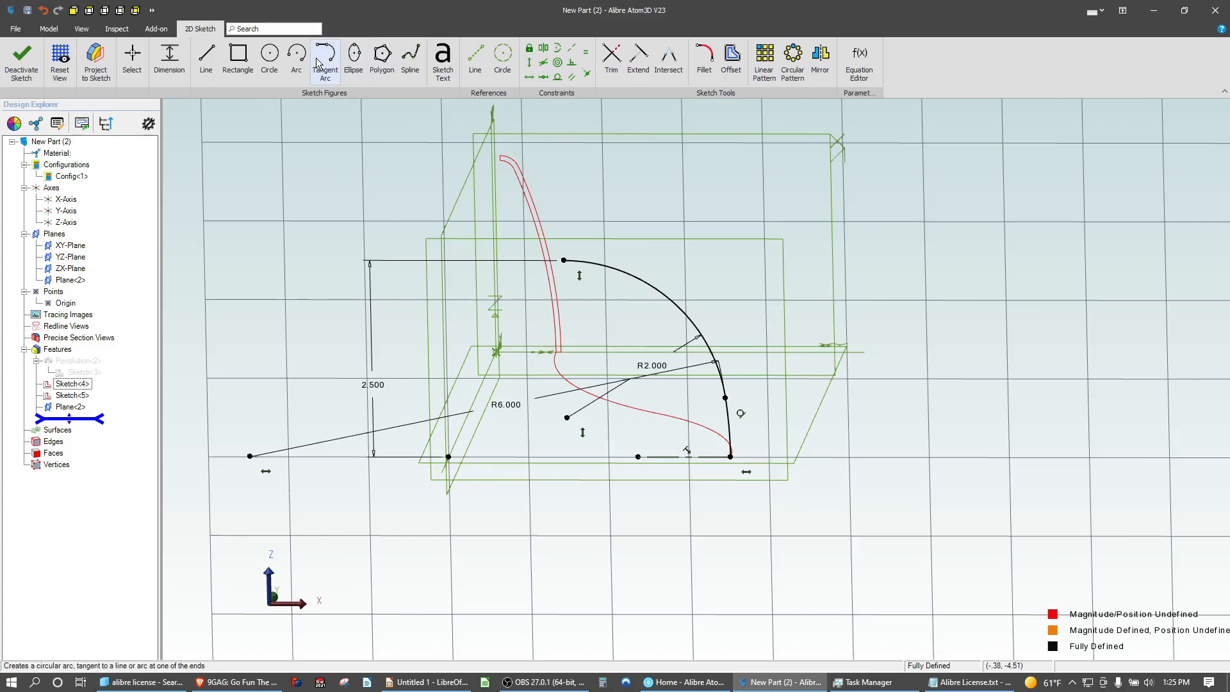
left_click(296, 57)
left_click(250, 457)
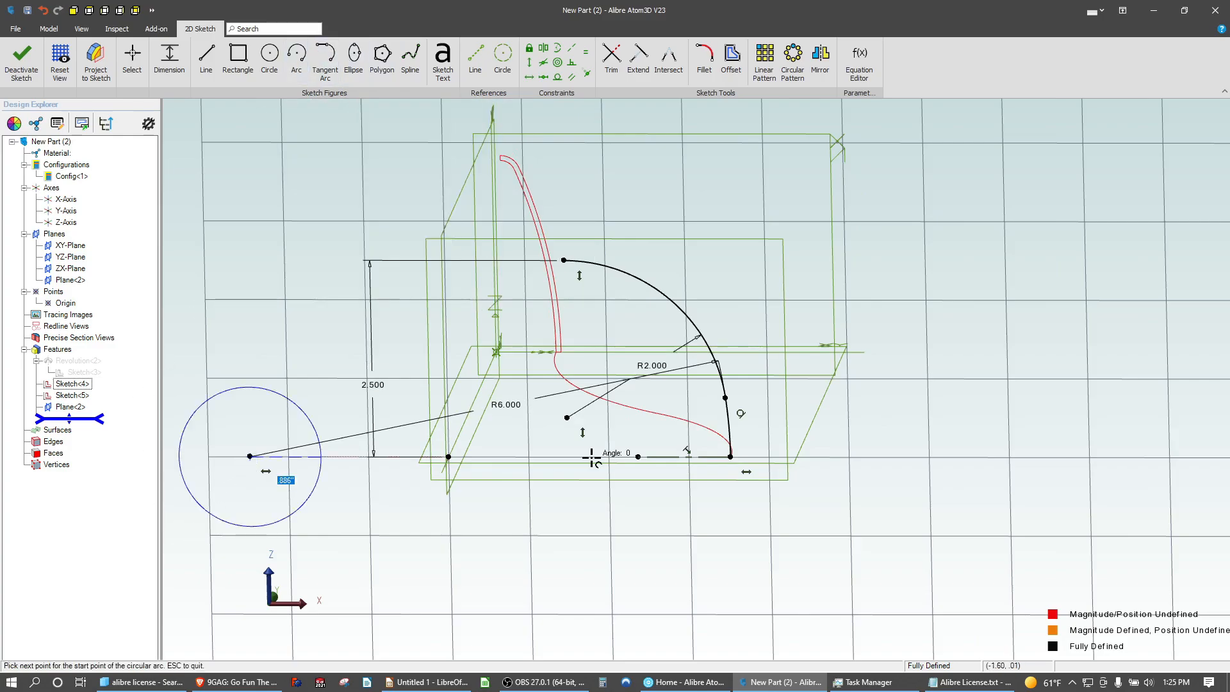
left_click(723, 441)
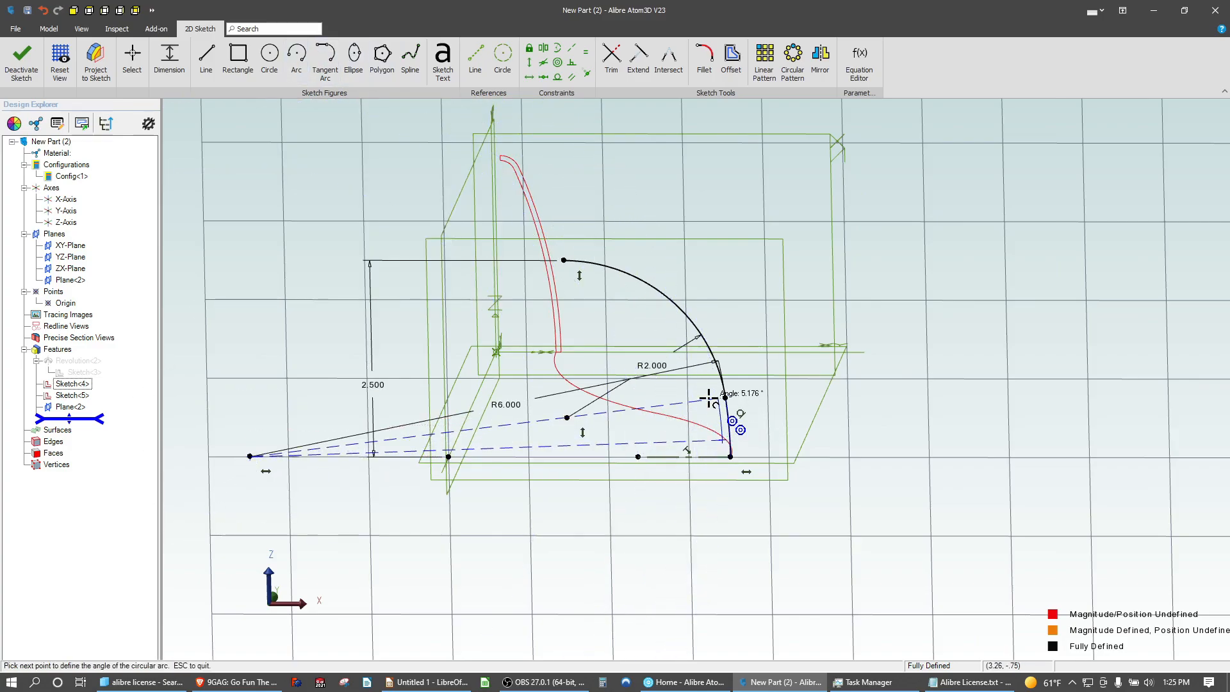
left_click(716, 398)
left_click(567, 416)
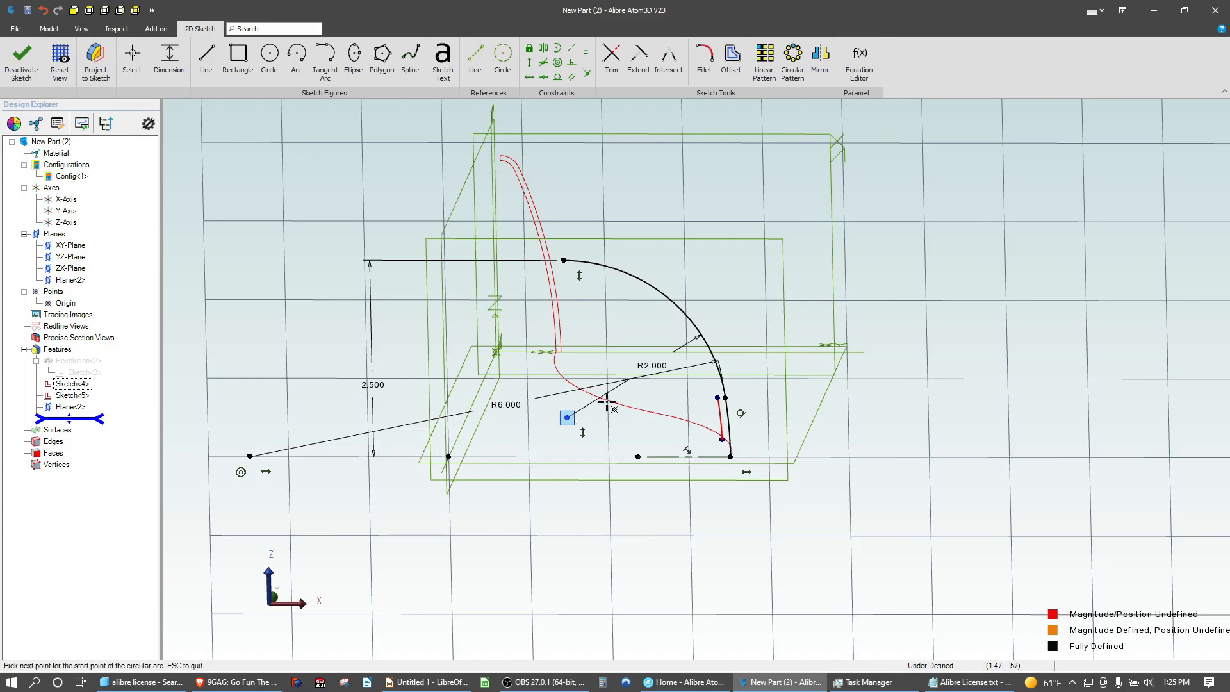
left_click(718, 397)
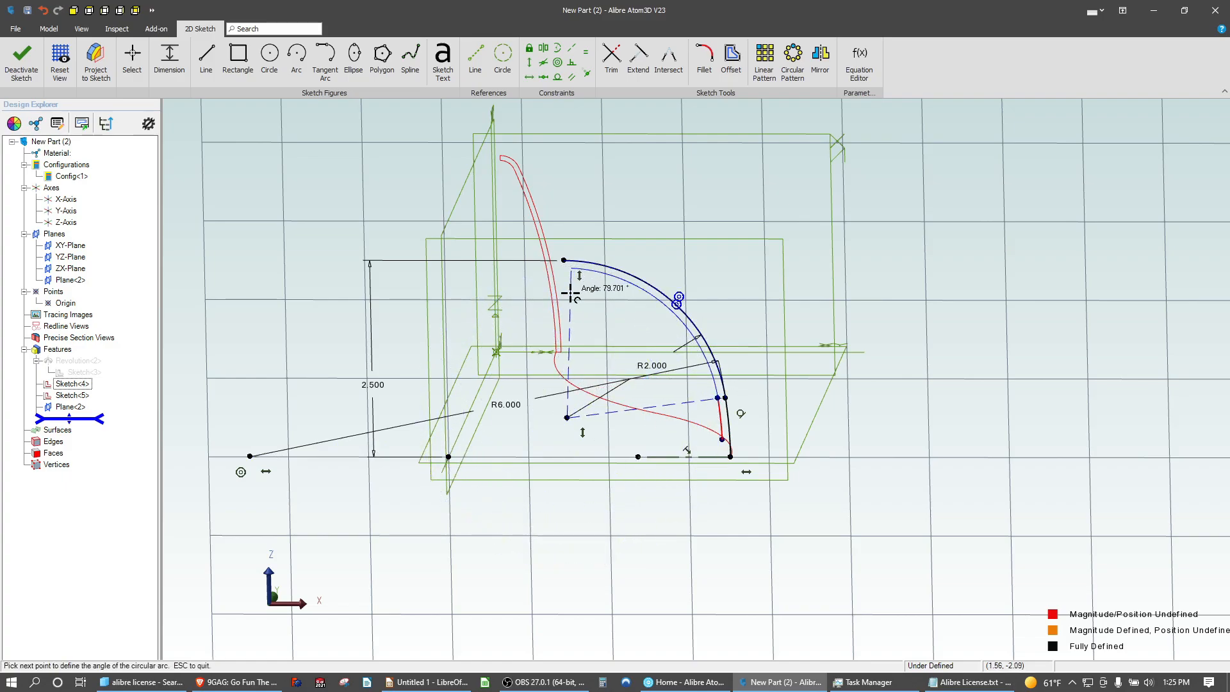
left_click(571, 268)
Join the upper ends of the outer and inner arcs with a line and constrain it vertical
left_click(206, 59)
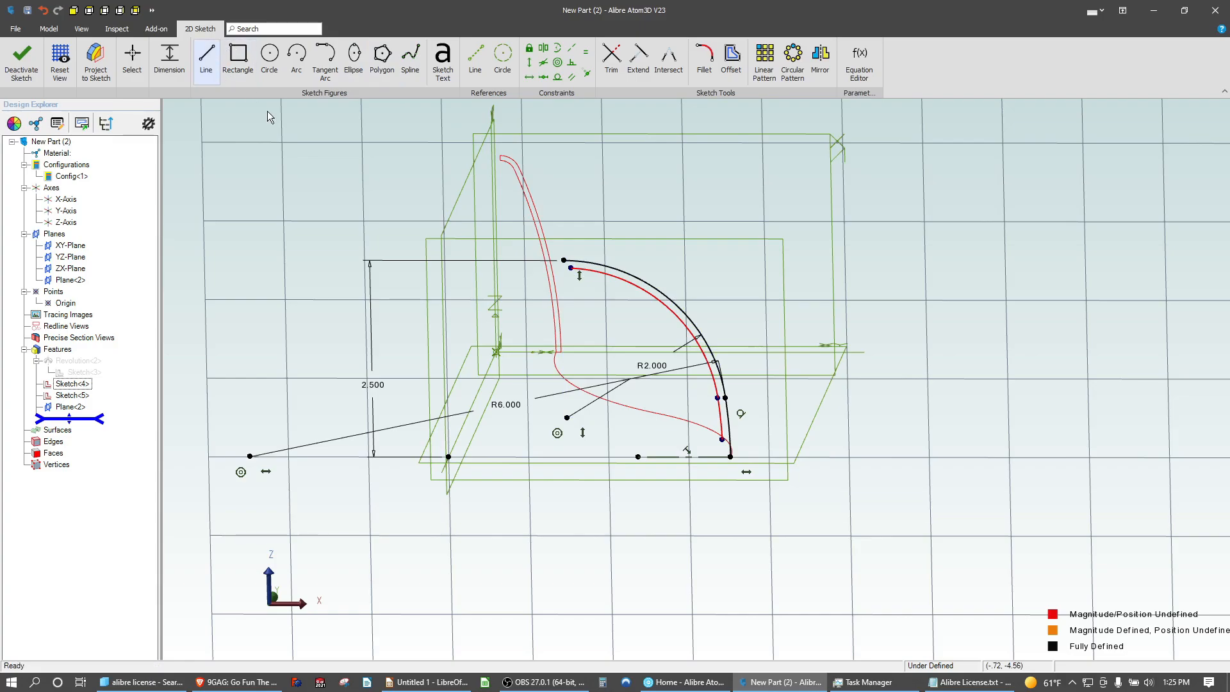
scroll(612, 300, "down", 2)
scroll(653, 320, "up", 3)
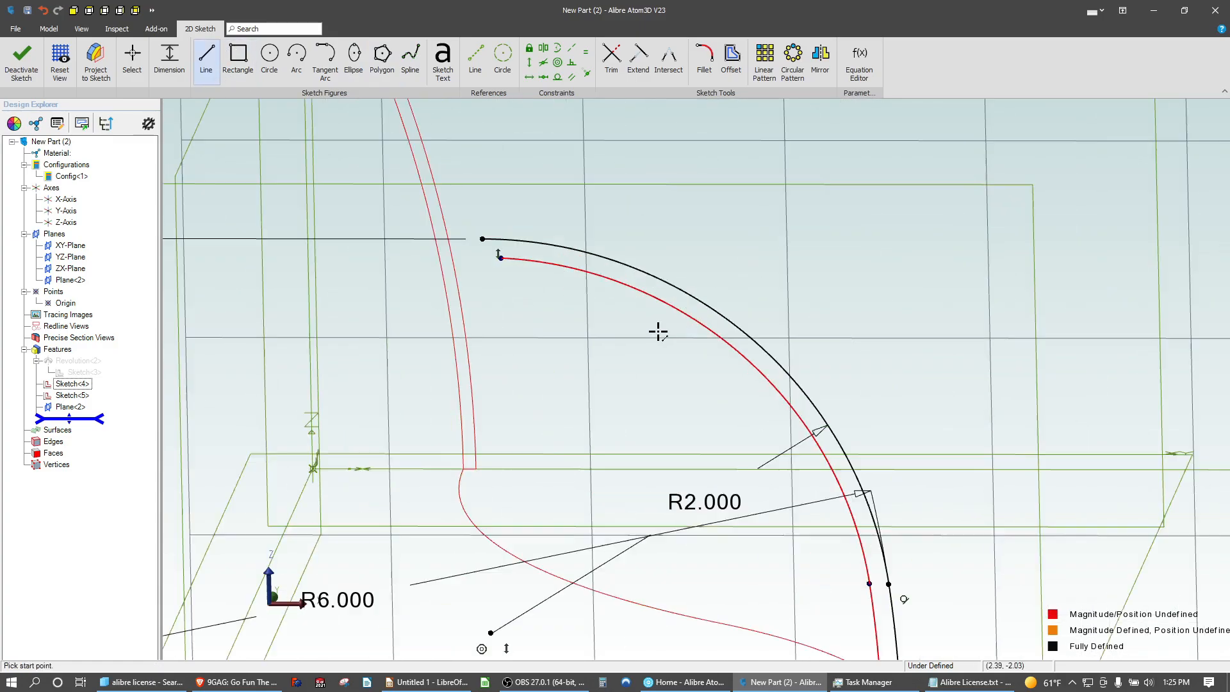
left_click(484, 238)
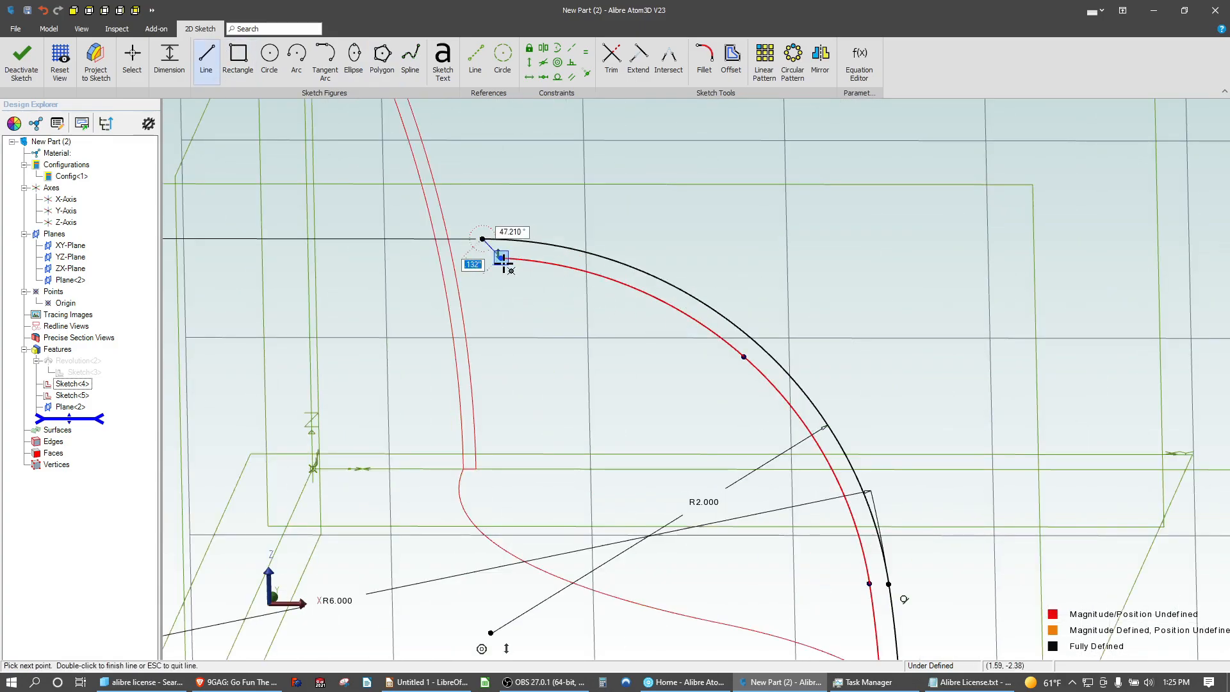
left_click(500, 258)
scroll(437, 280, "up", 1)
left_click(529, 63)
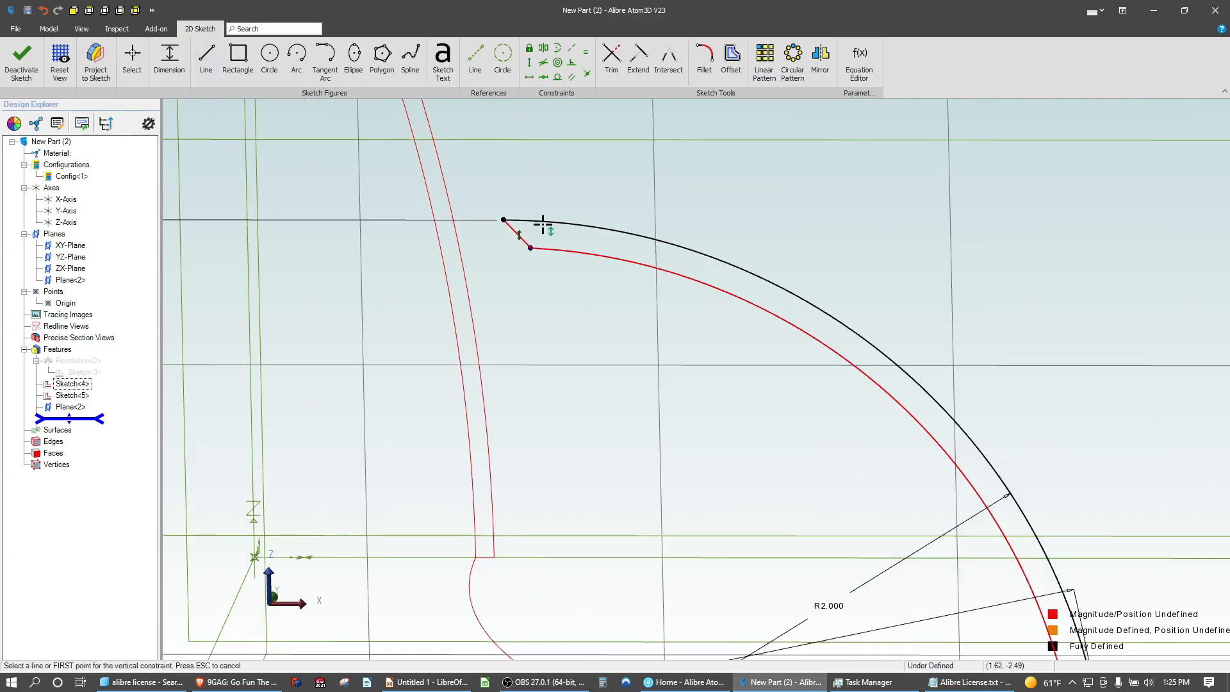
left_click(512, 230)
scroll(447, 244, "down", 3)
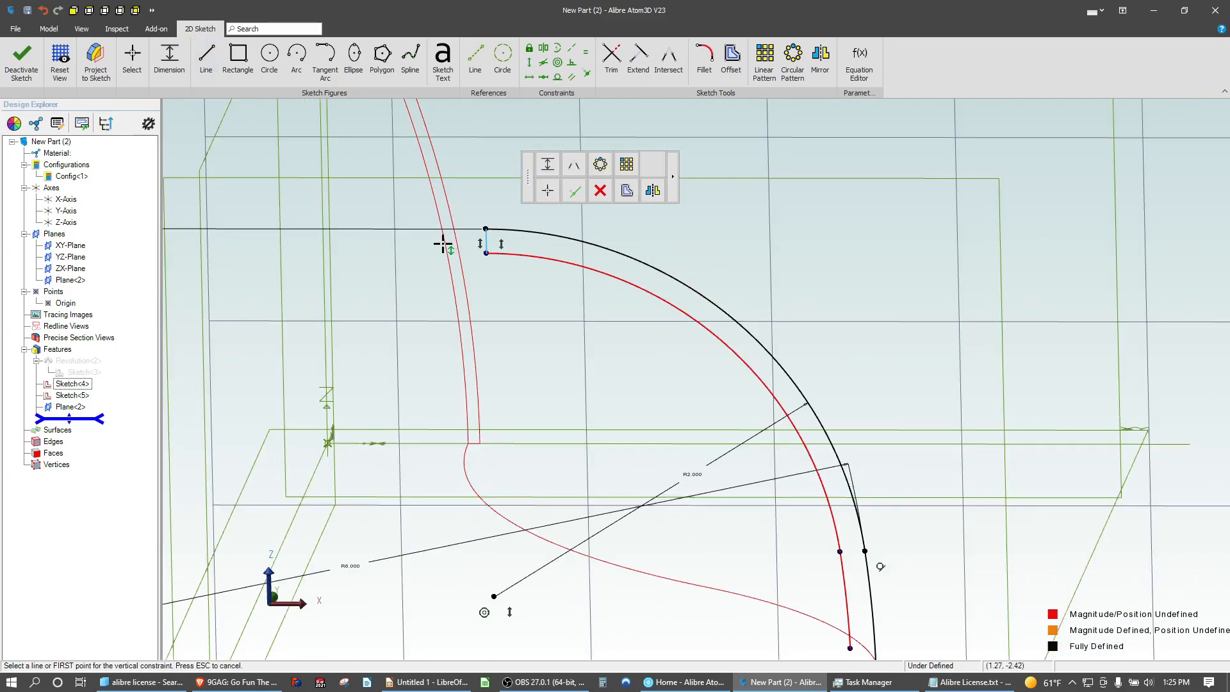
Join the lower ends of the inner and outer arcs with a line and constrain it horizontal
scroll(709, 506, "up", 2)
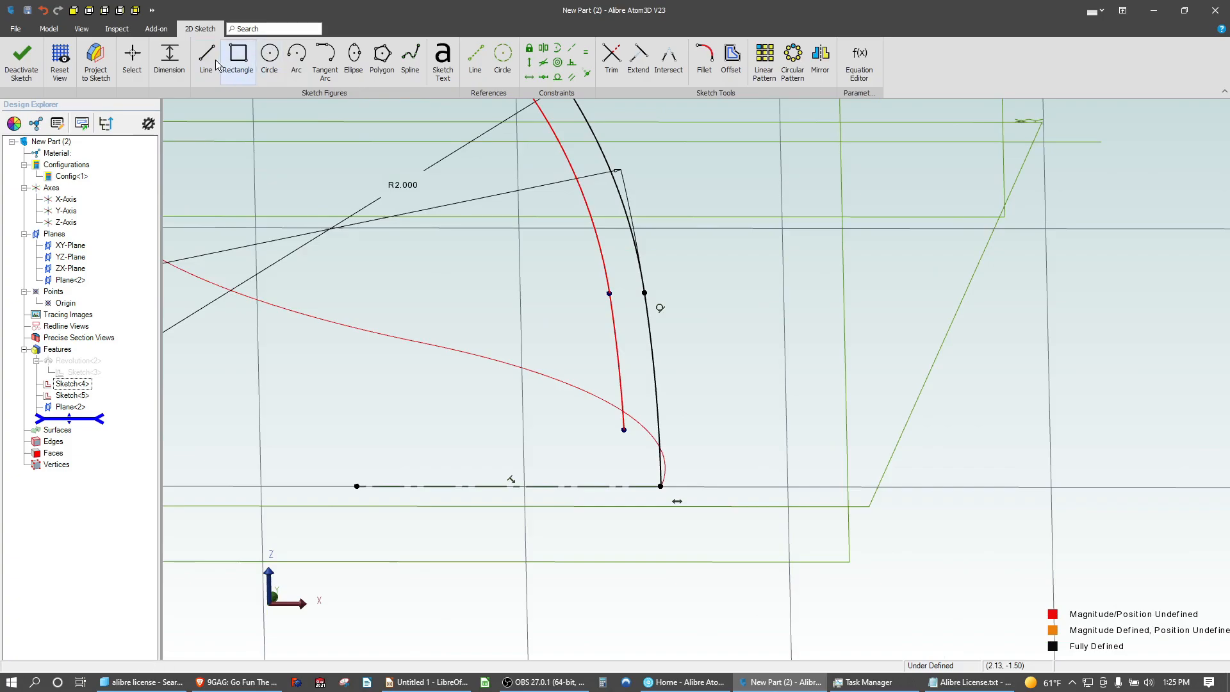
key("l")
left_click(624, 430)
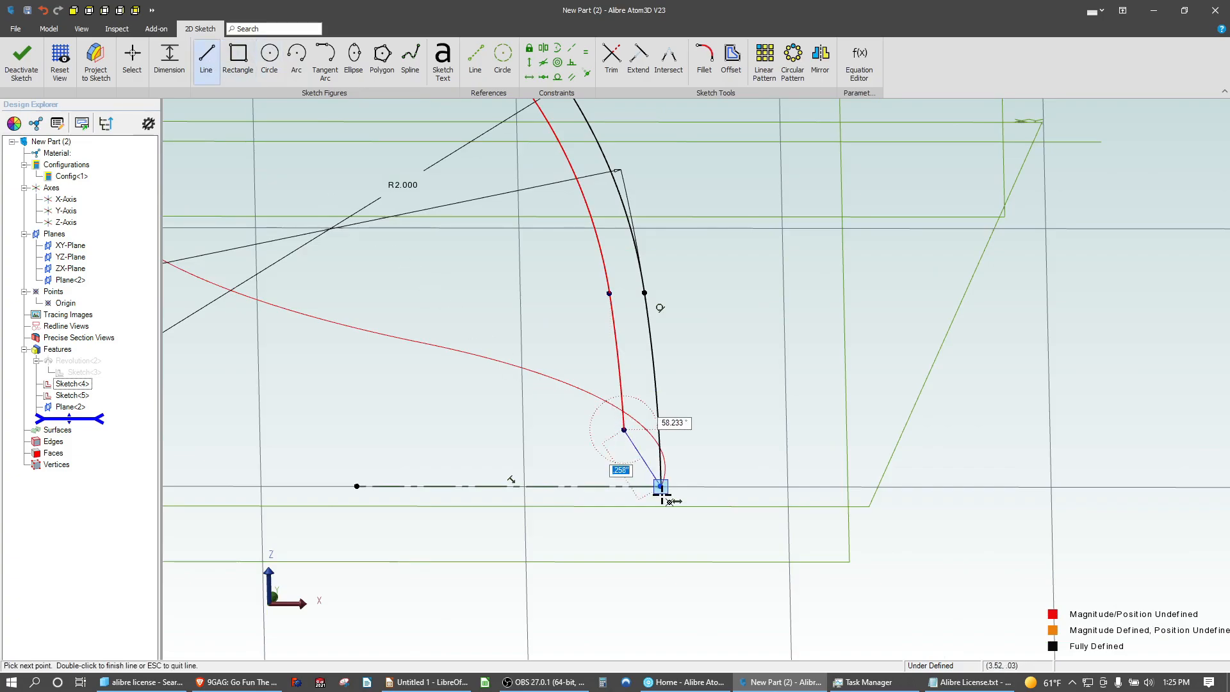
left_click(660, 486)
left_click(528, 77)
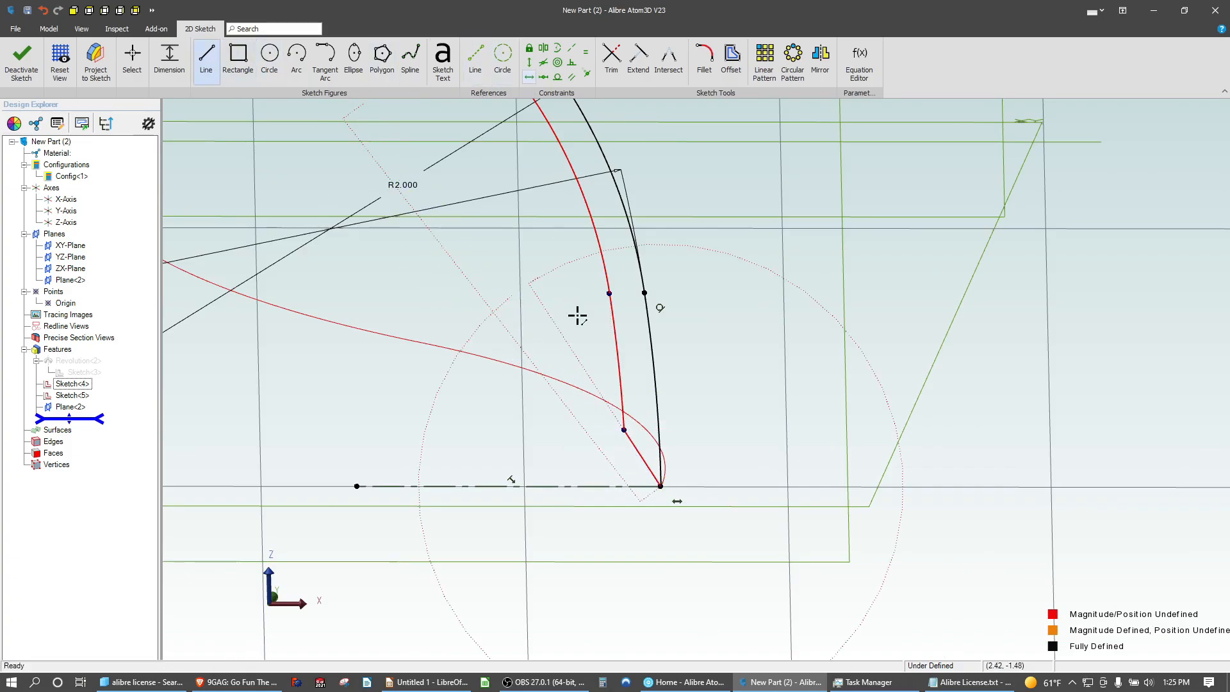
left_click(647, 461)
left_click(614, 362)
left_click(636, 445)
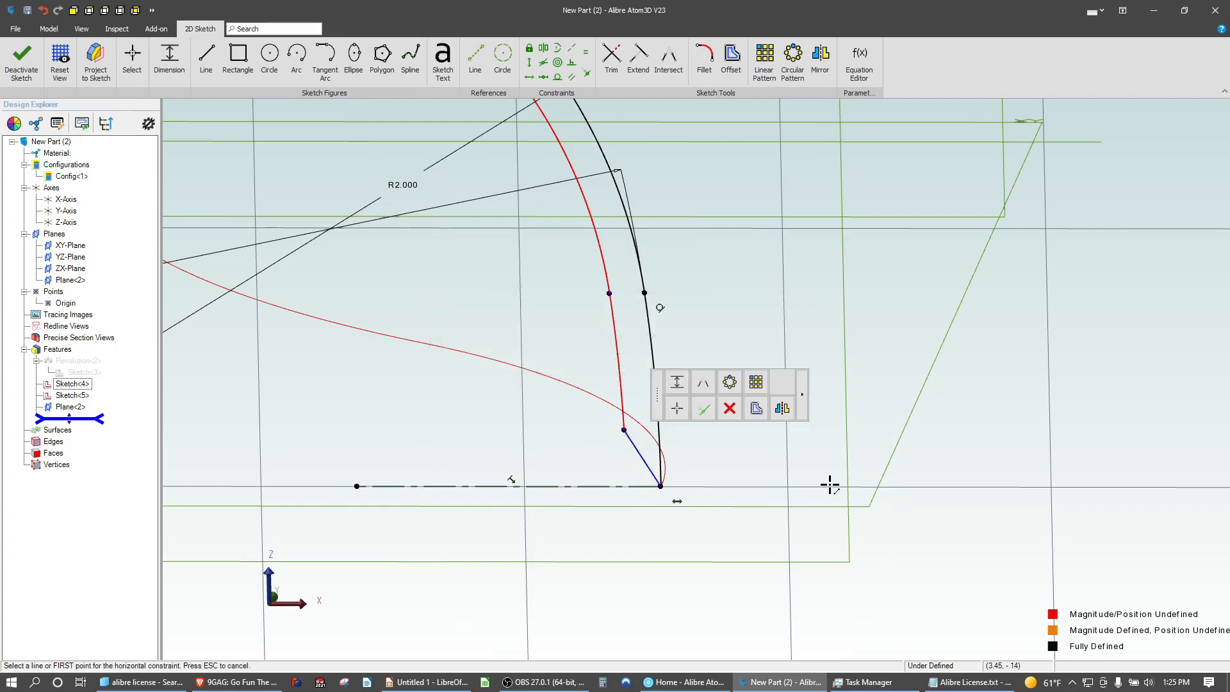
scroll(485, 602, "down", 2)
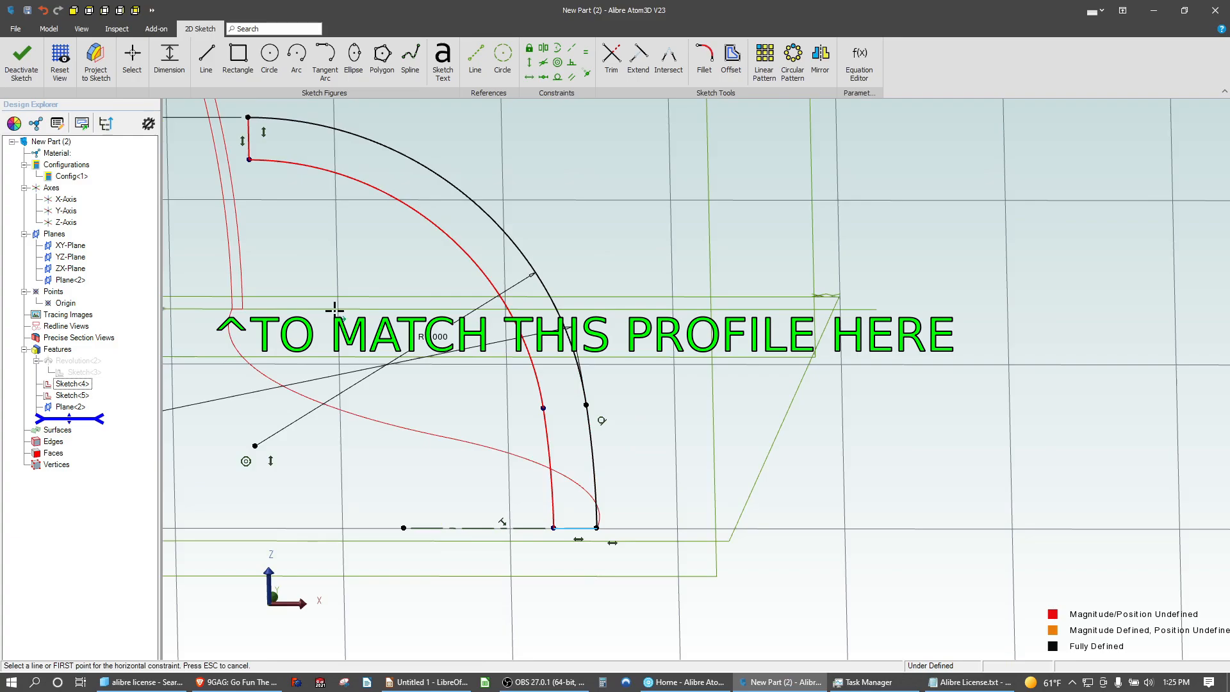
Dimension the short vertical line at the profile's upper end as 0.063"
left_click(172, 56)
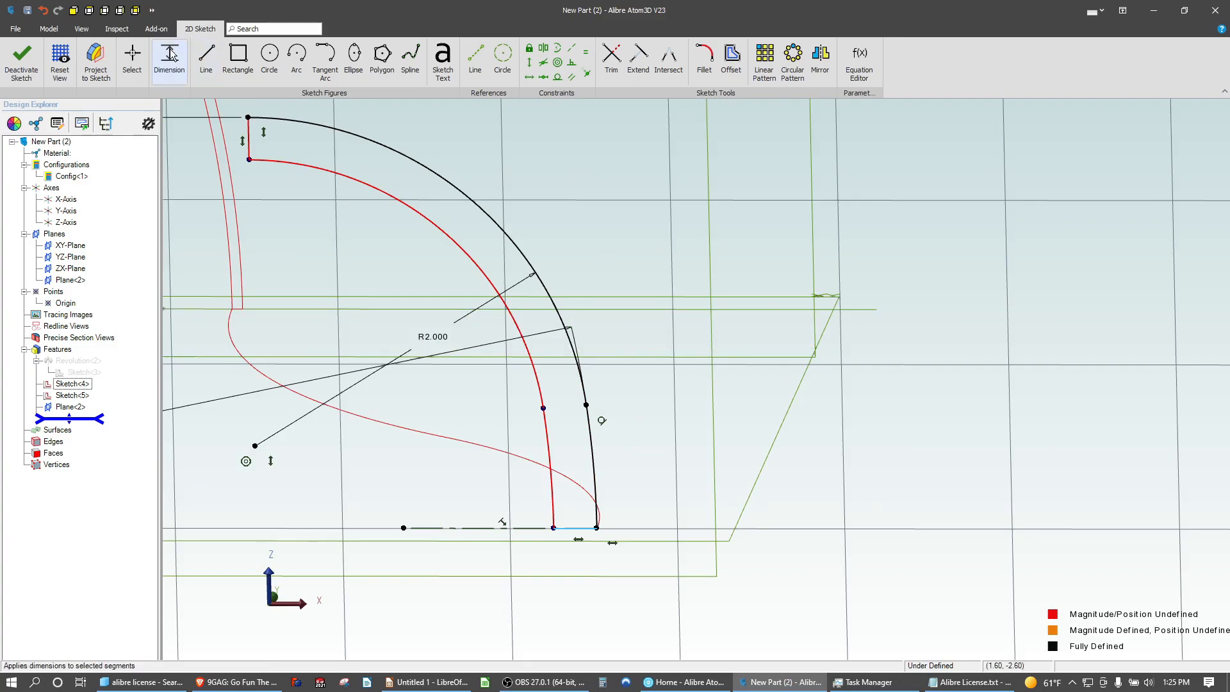
key("Escape")
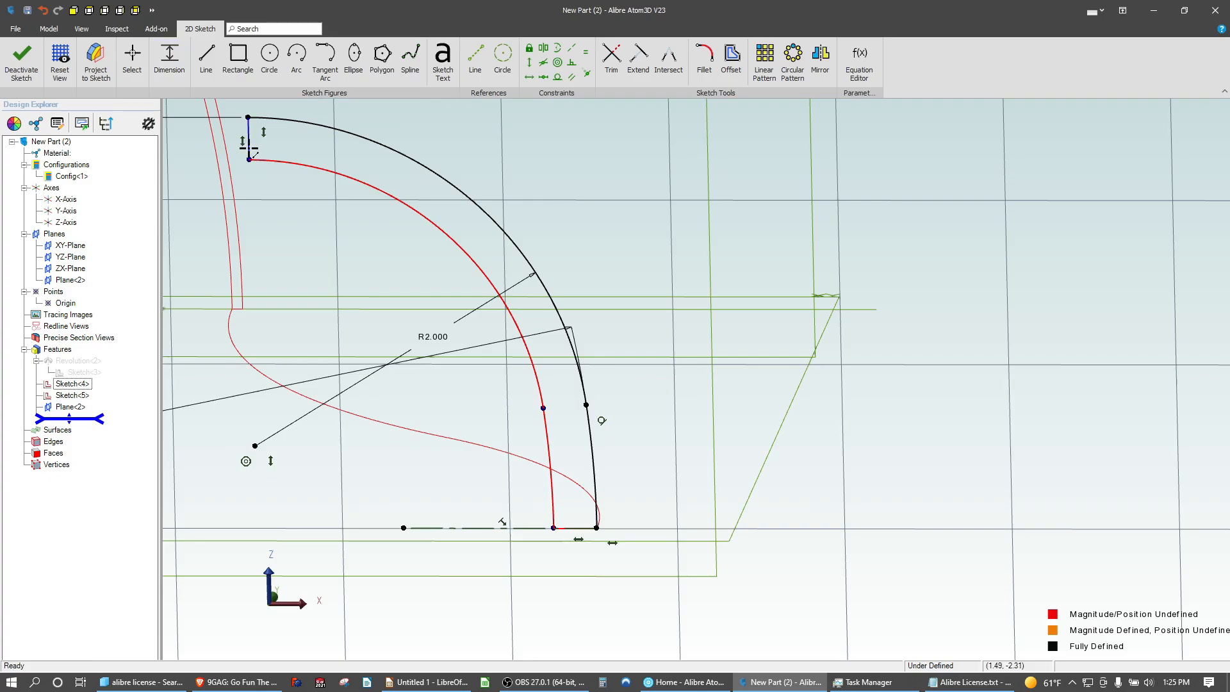
left_click(249, 148)
left_click(202, 157)
type(".063")
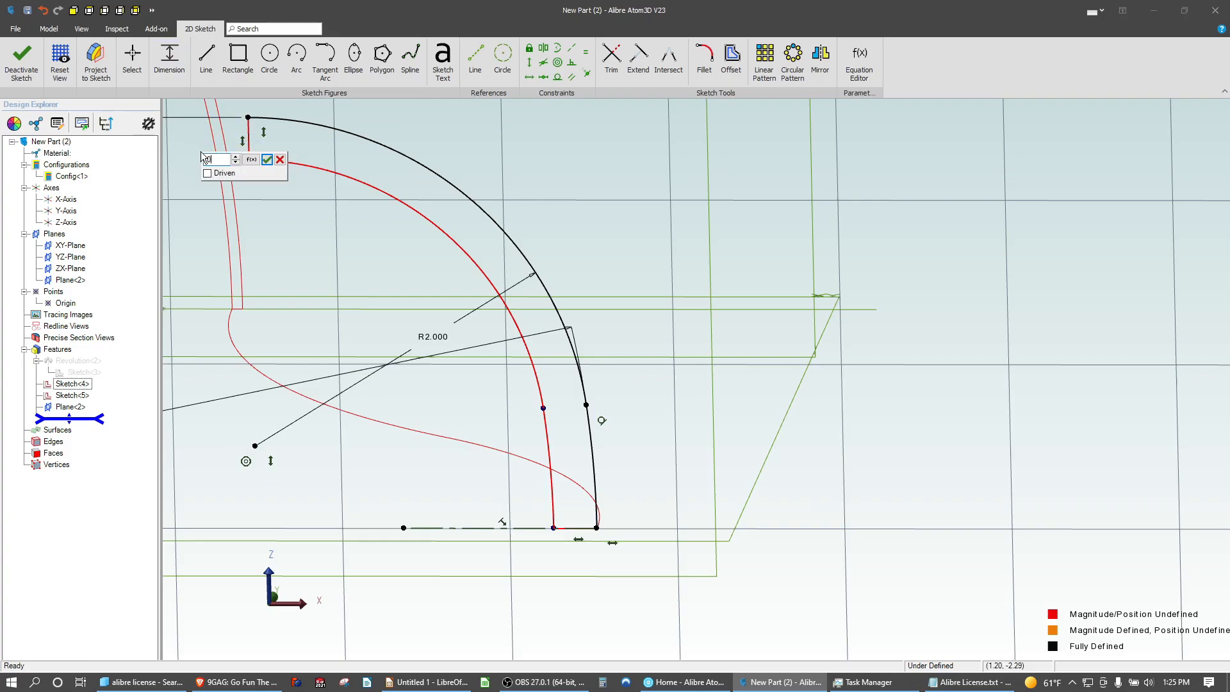
key("Return")
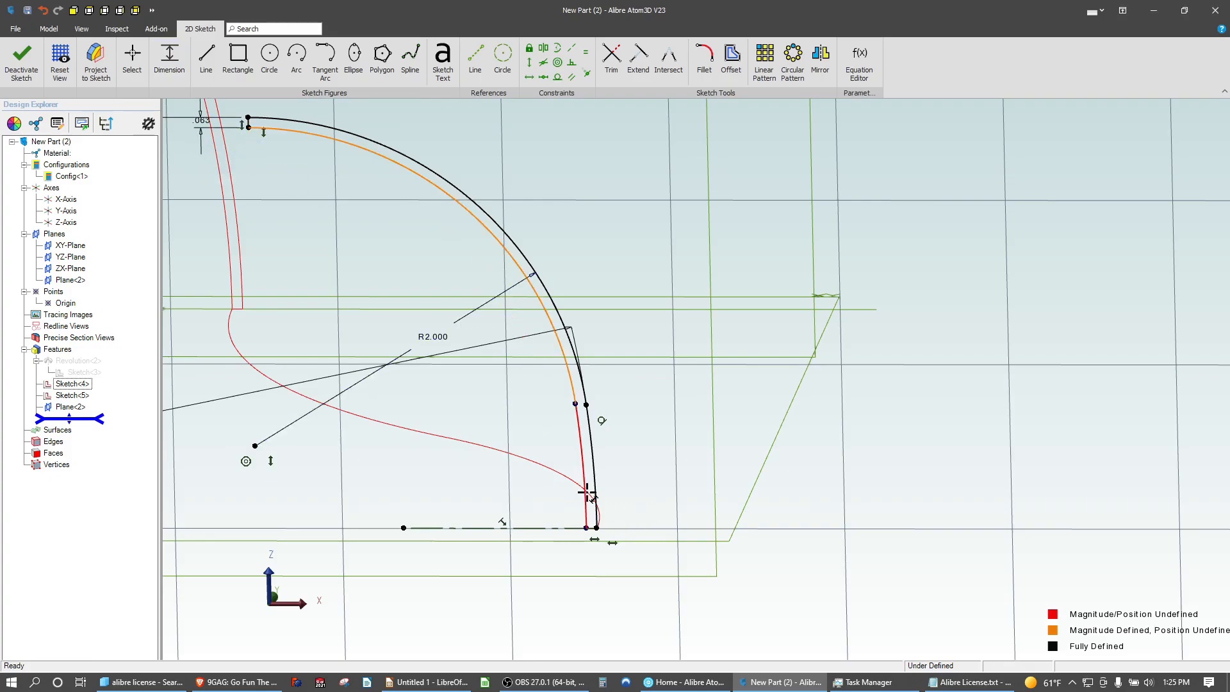
Constrain the two inner arcs tangent to each other and finish the sketch
left_click(557, 77)
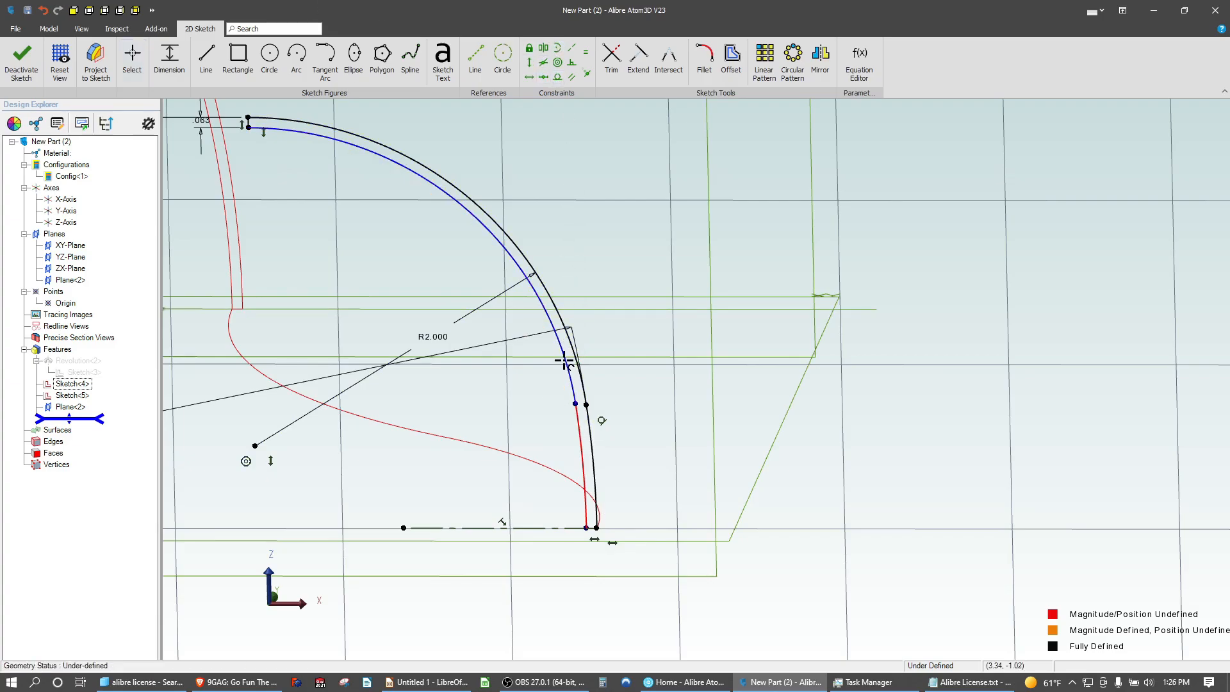
left_click(569, 356)
left_click(581, 467)
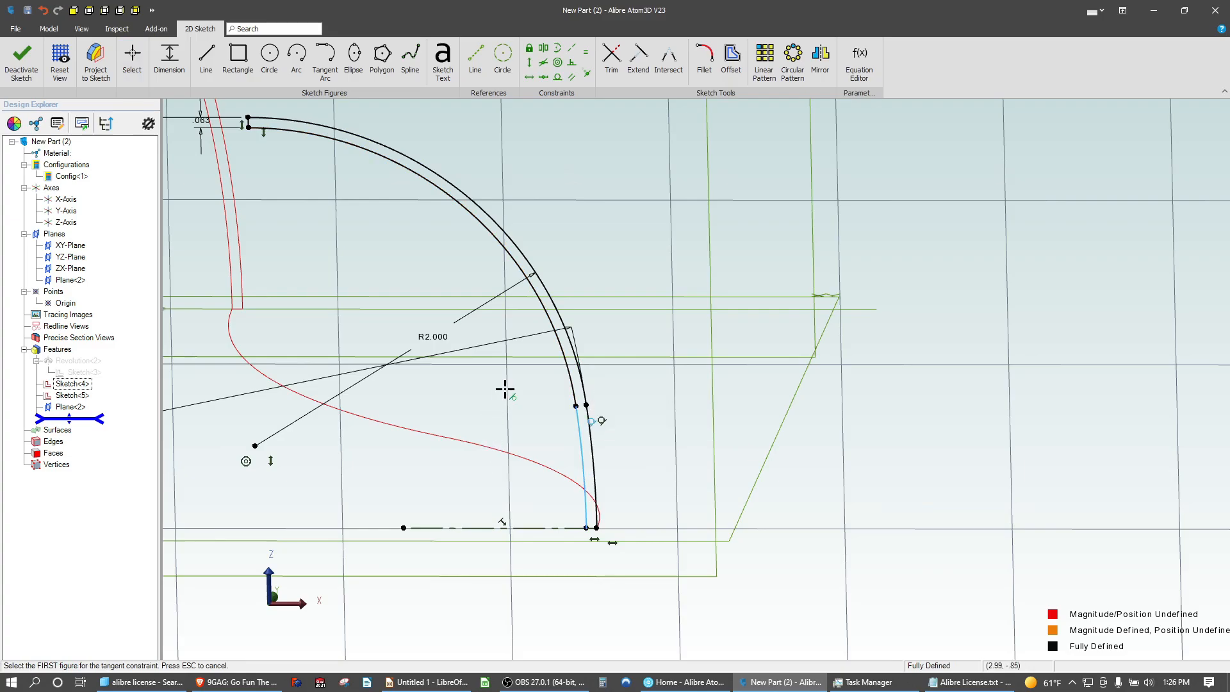
left_click(21, 57)
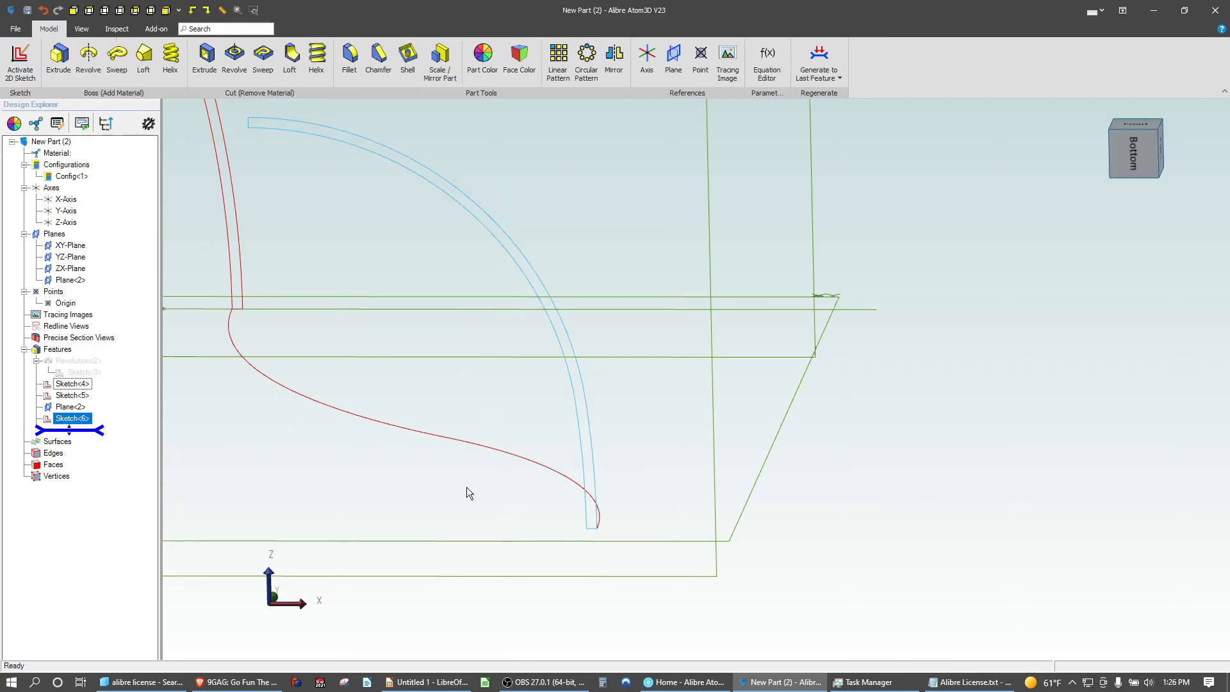
Unsuppress the Revolution<2> feature
mouse_move(455, 478)
middle_mouse_down()
mouse_move(441, 485)
mouse_move(631, 571)
middle_mouse_up()
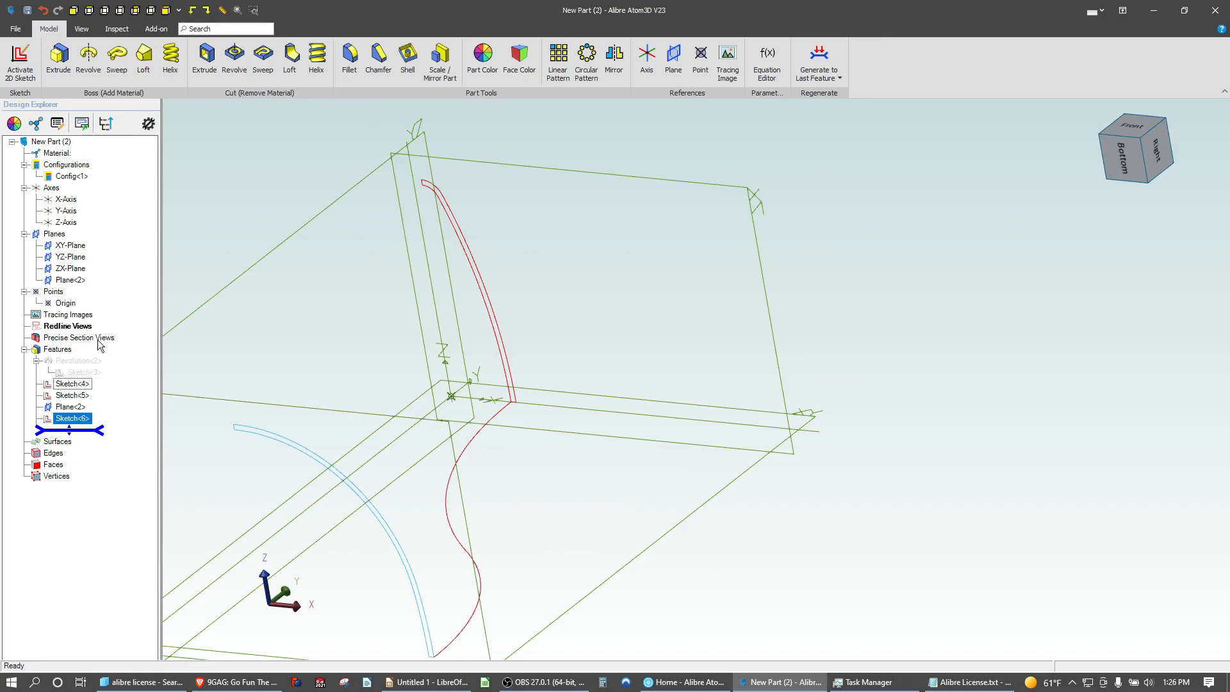
right_click(81, 373)
right_click(72, 361)
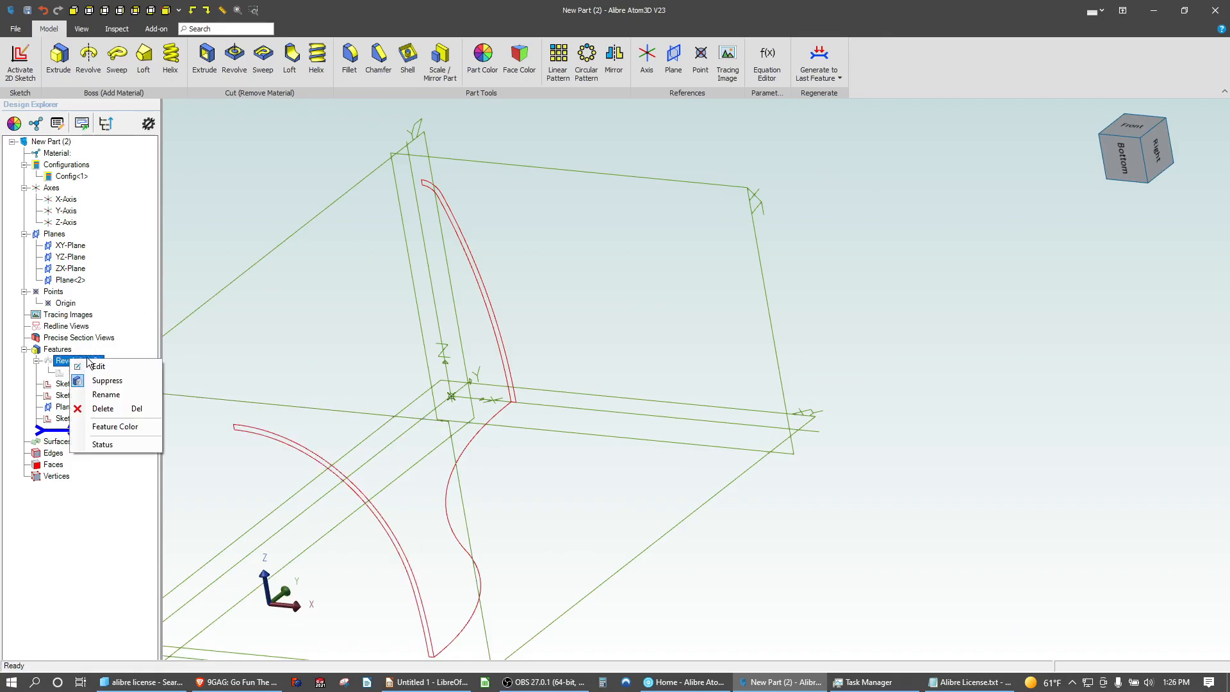
left_click(112, 381)
left_click(237, 193)
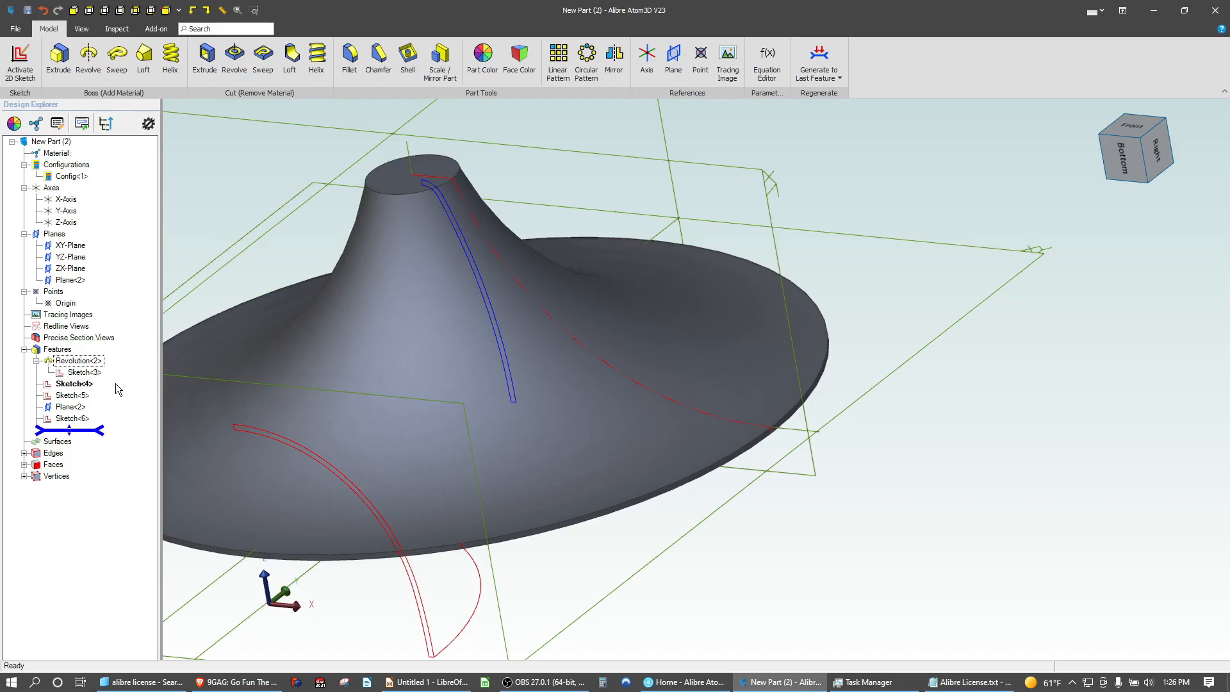
Loft a boss from Sketch<4> to Sketch<6>, using Sketch<5> as a global guide curve
left_click(71, 384)
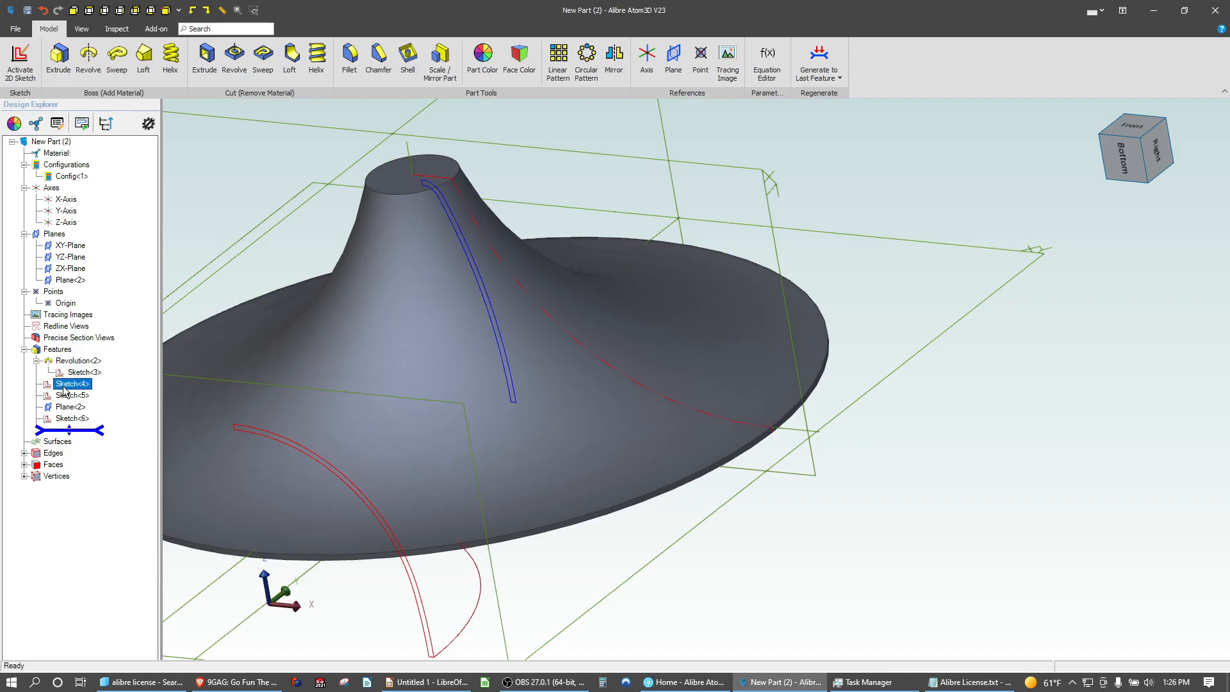
left_click(144, 57)
left_click(404, 569)
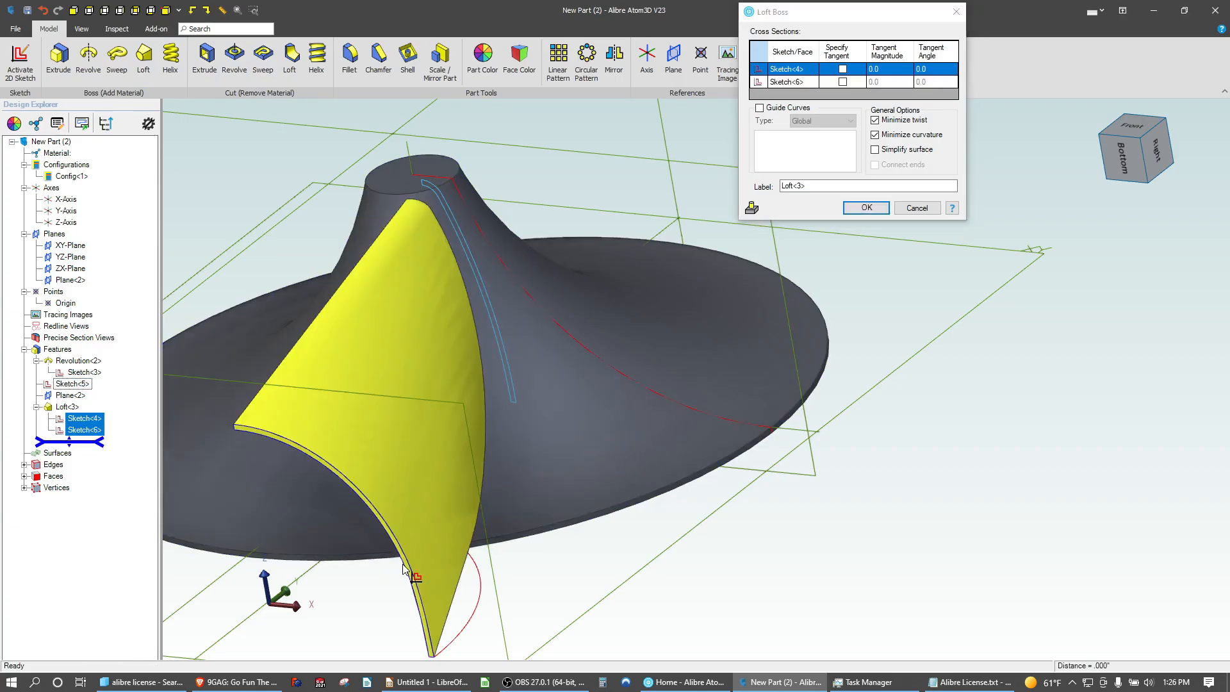
left_click(760, 108)
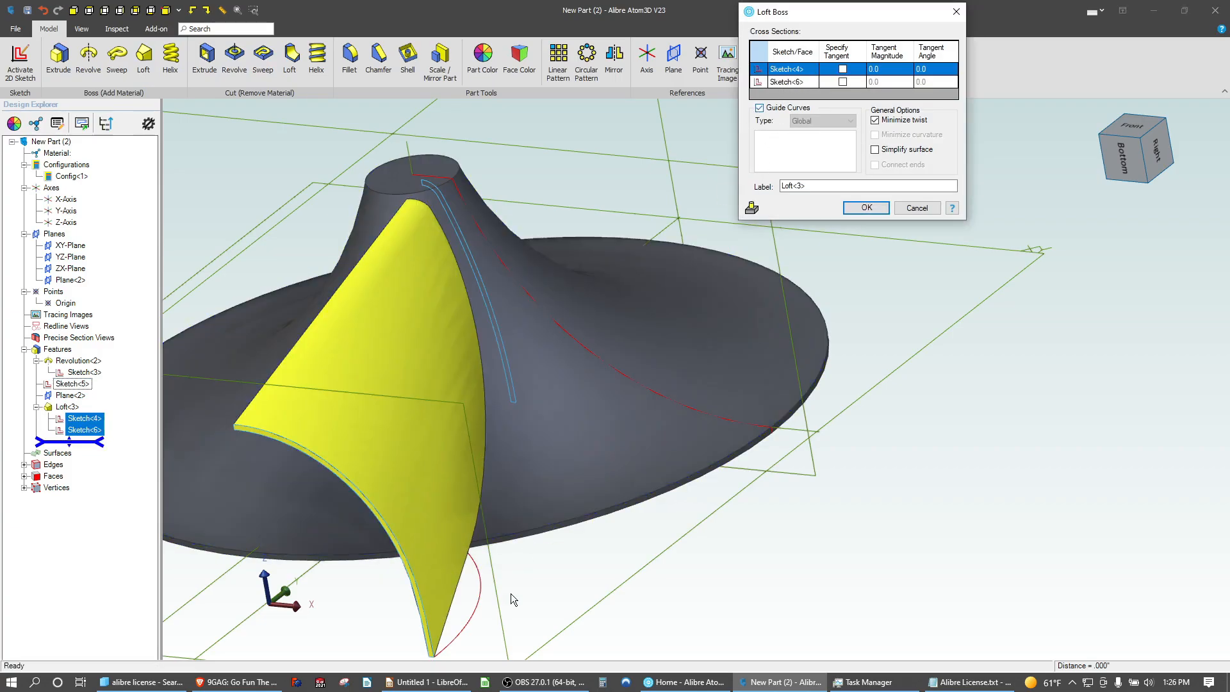
left_click(479, 577)
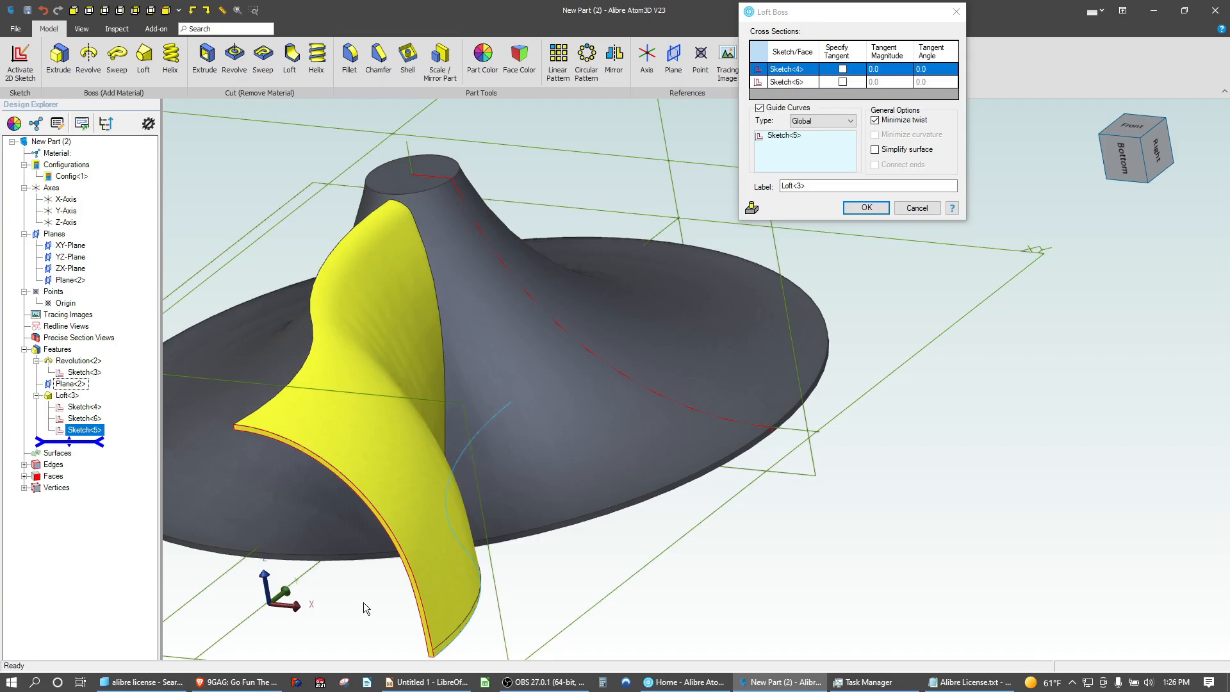
middle_click_drag(364, 603, 416, 574)
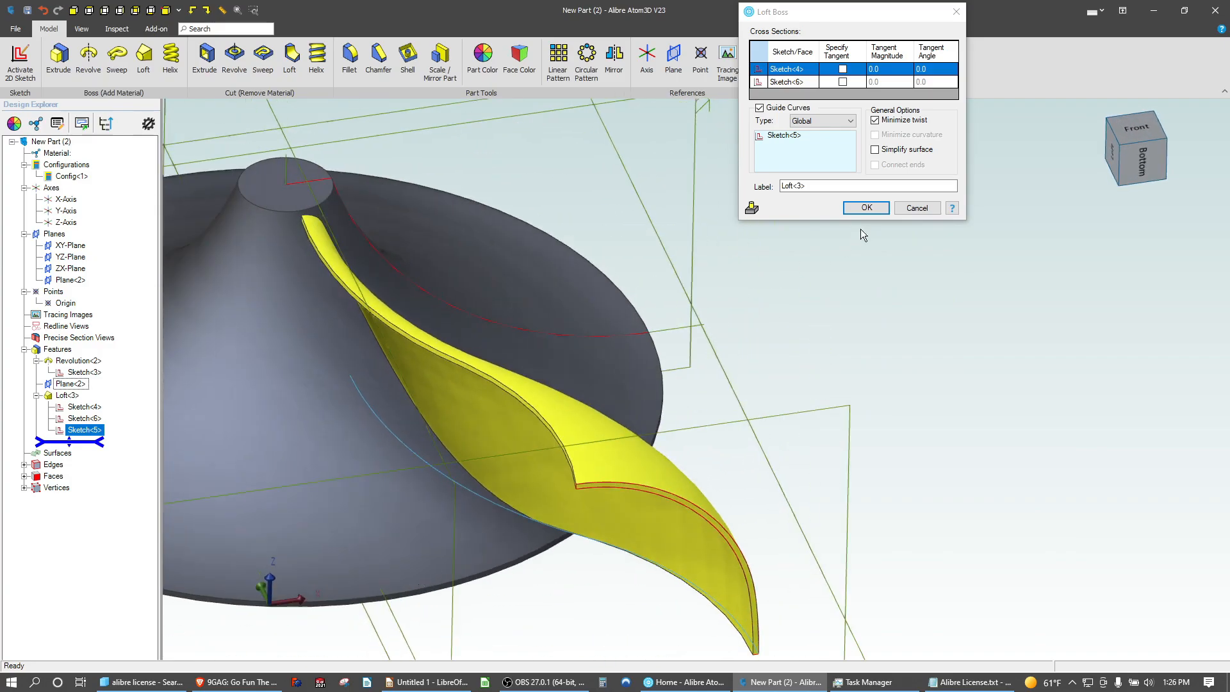
left_click(866, 208)
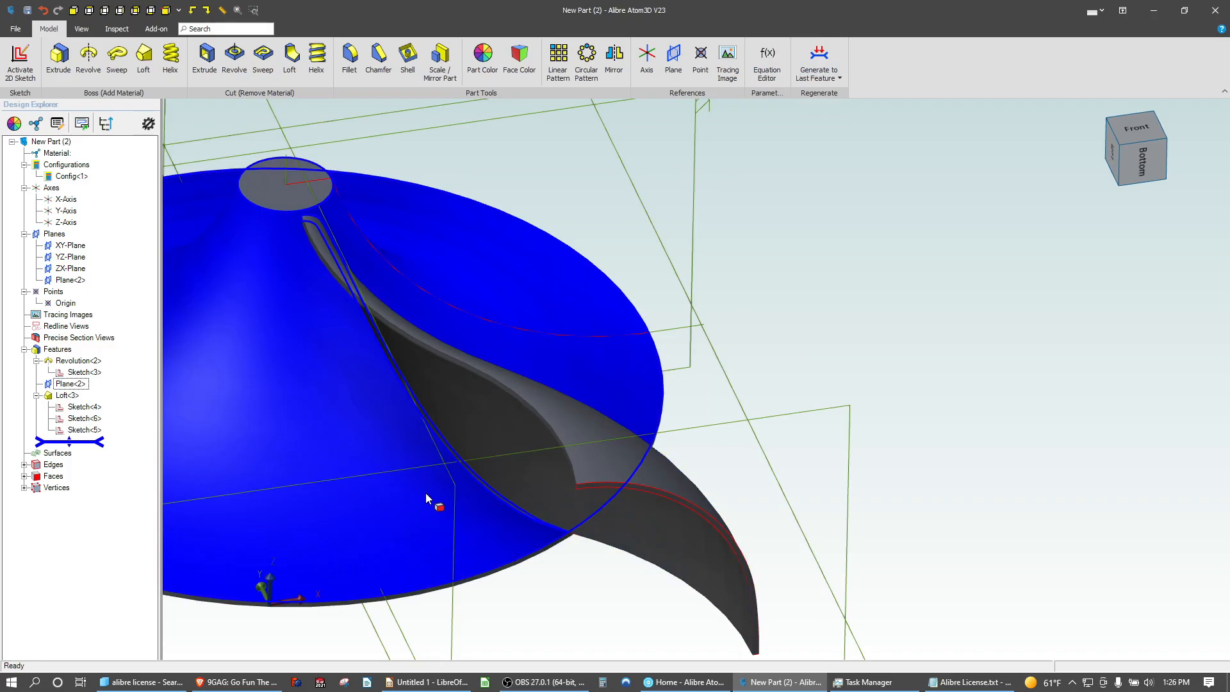
Circular-pattern the Loft<3> blade about the Z-Axis with 13 instances spaced evenly around the full circle
left_click(587, 62)
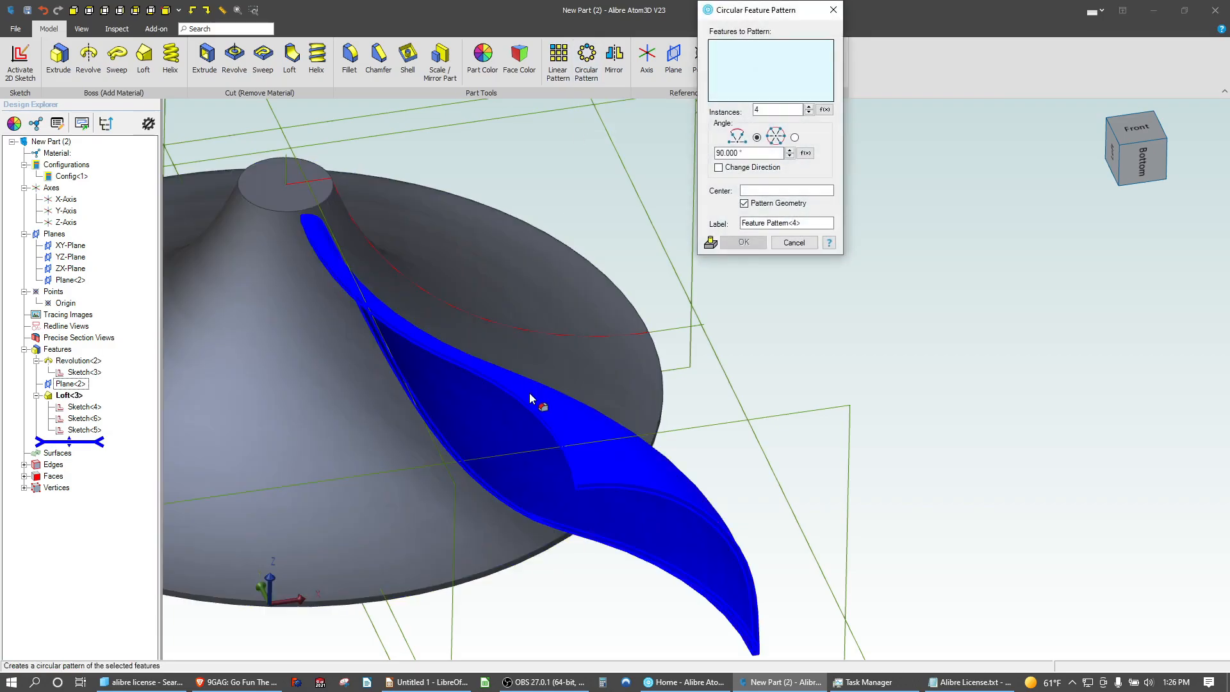
left_click(459, 377)
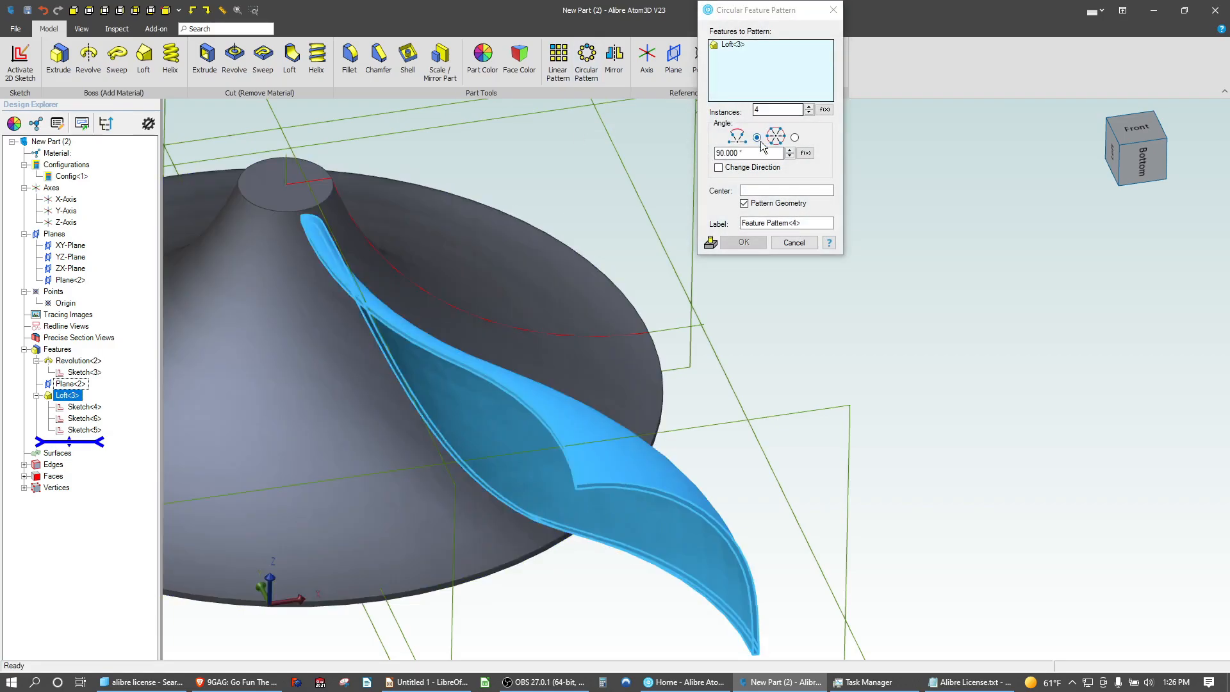
left_click(761, 193)
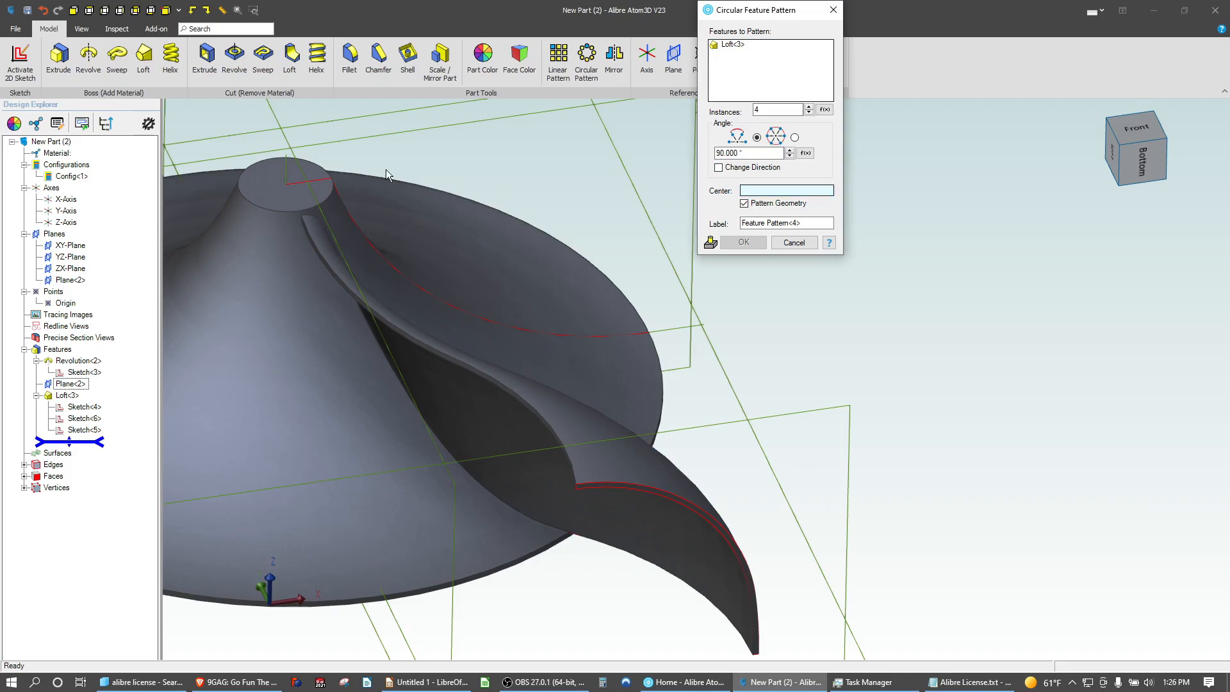
left_click(289, 171)
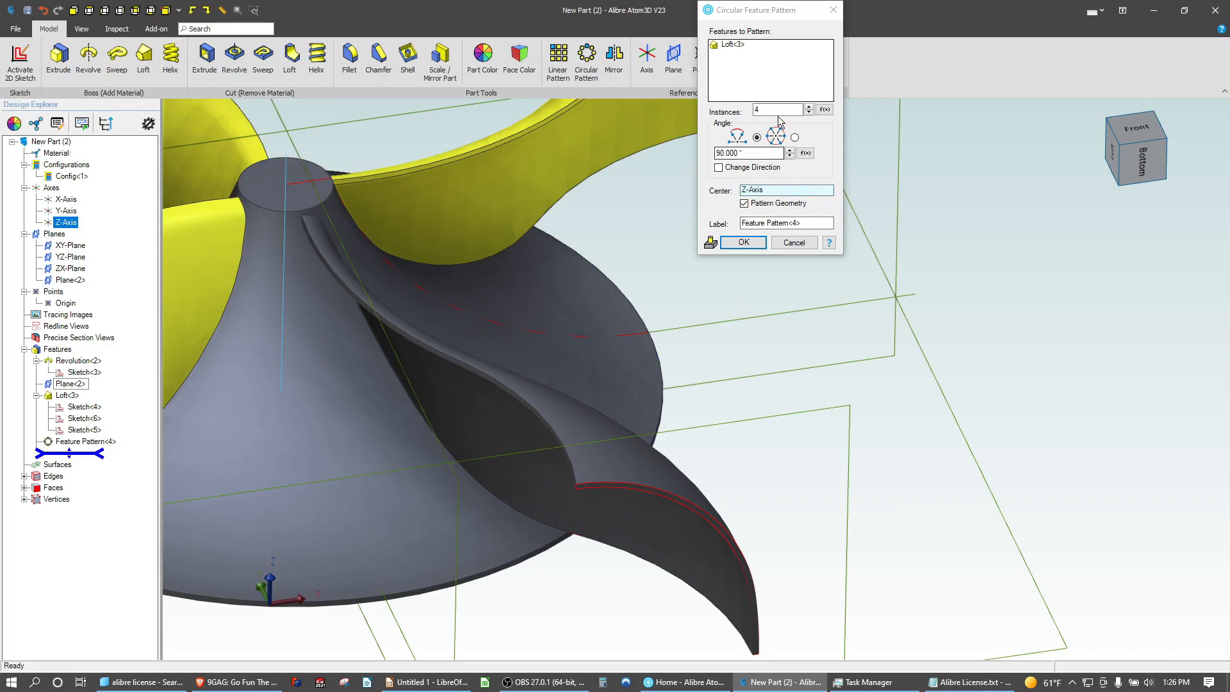
left_click_drag(776, 111, 694, 106)
type("13")
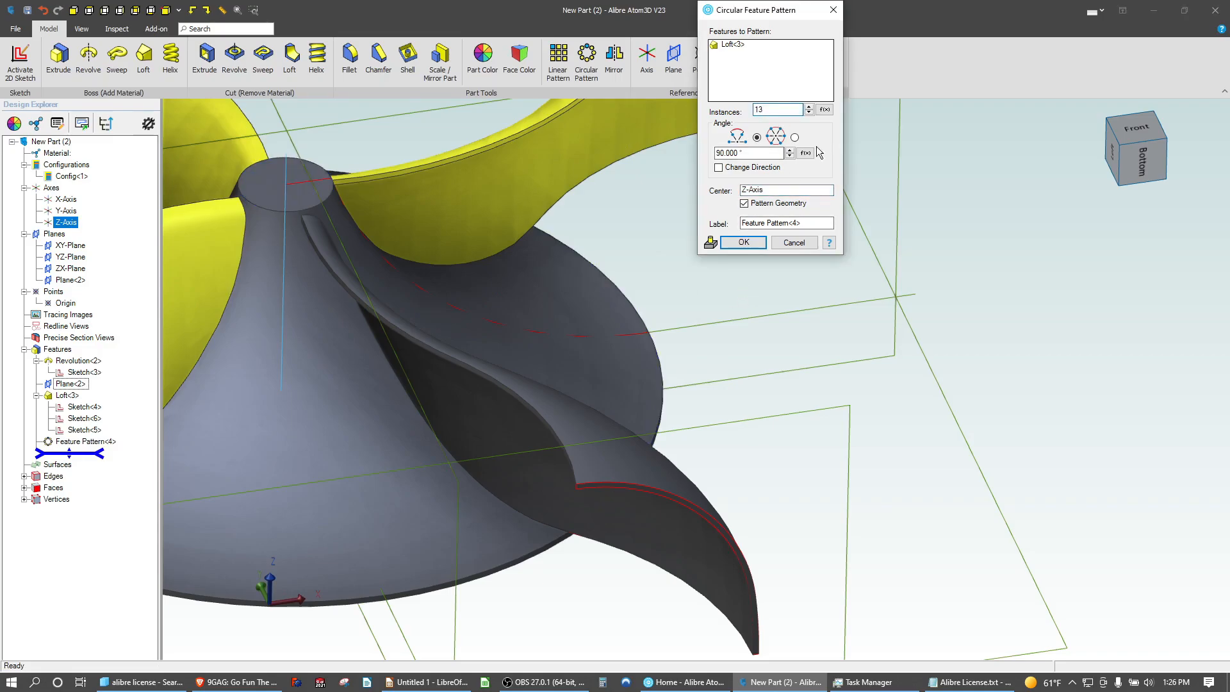
left_click(795, 138)
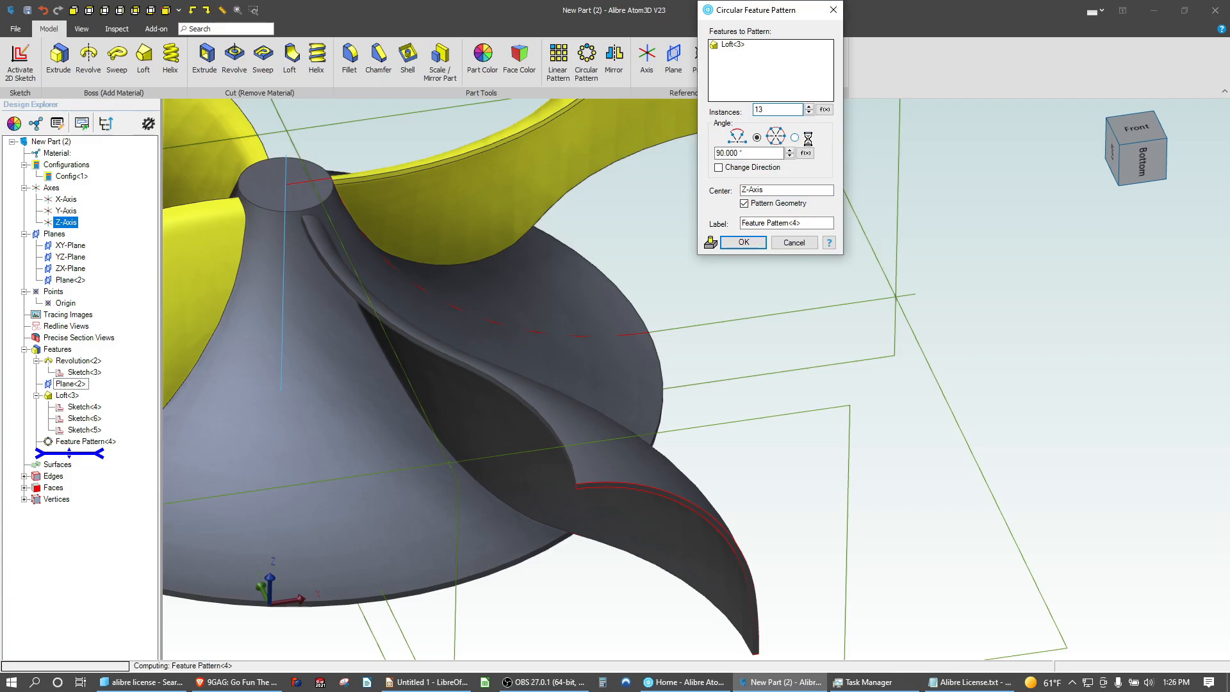
scroll(439, 330, "down", 5)
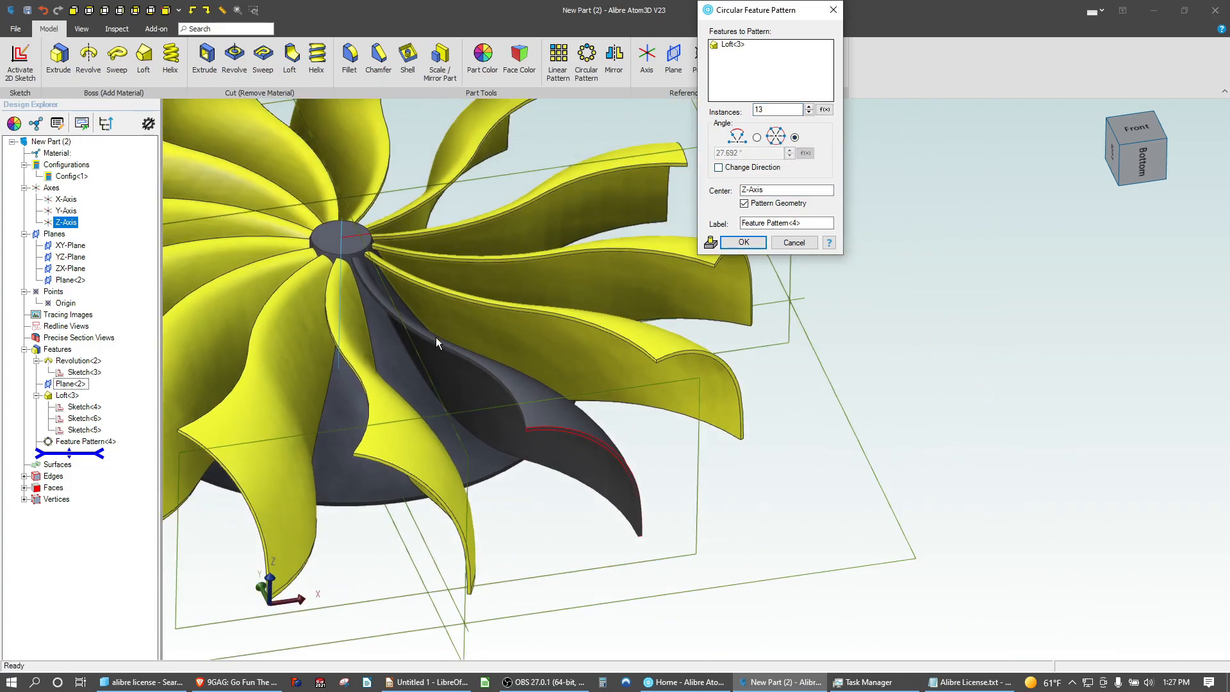
scroll(297, 218, "up", 3)
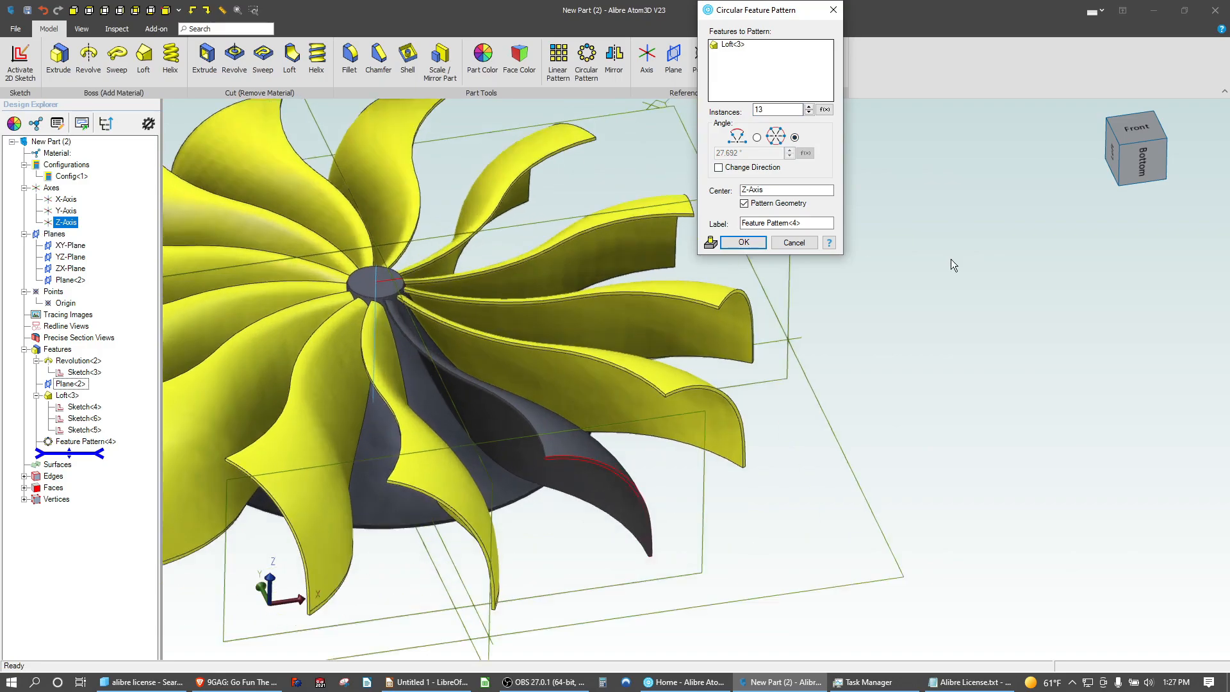
left_click(740, 243)
left_click(1008, 454)
Inspect the dimensions of the blade's guide curve in Sketch<5> and close the sketch
scroll(999, 452, "down", 2)
scroll(534, 355, "up", 2)
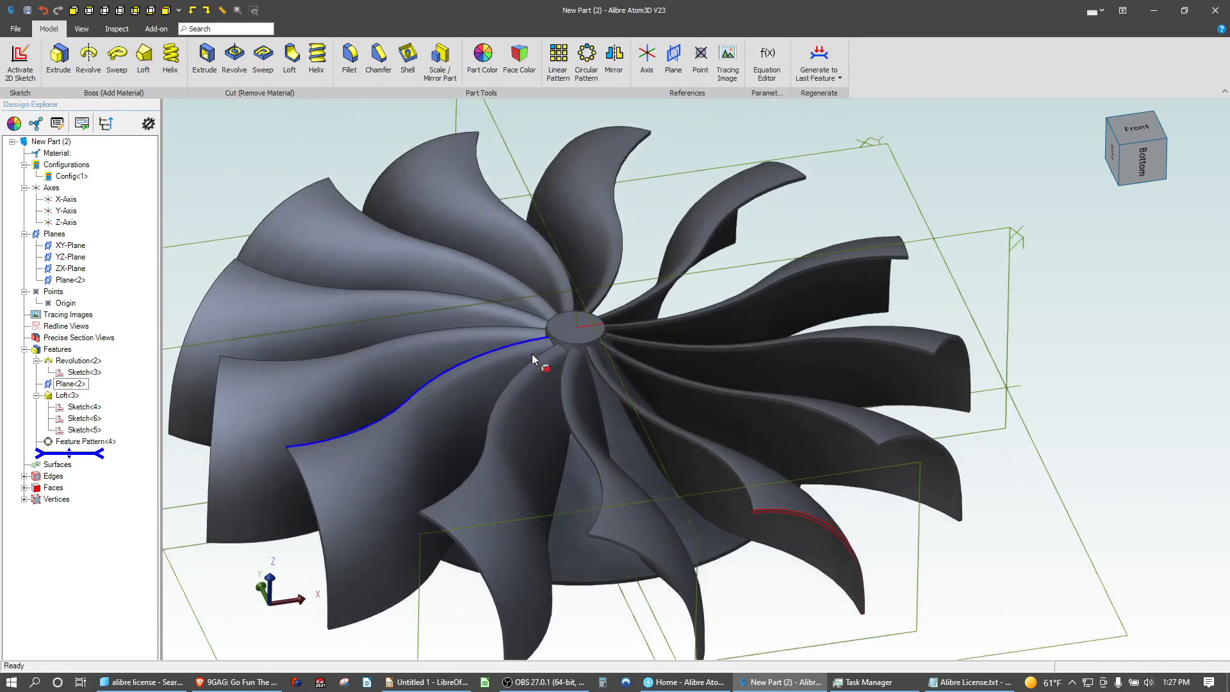
middle_click_drag(567, 362, 859, 561)
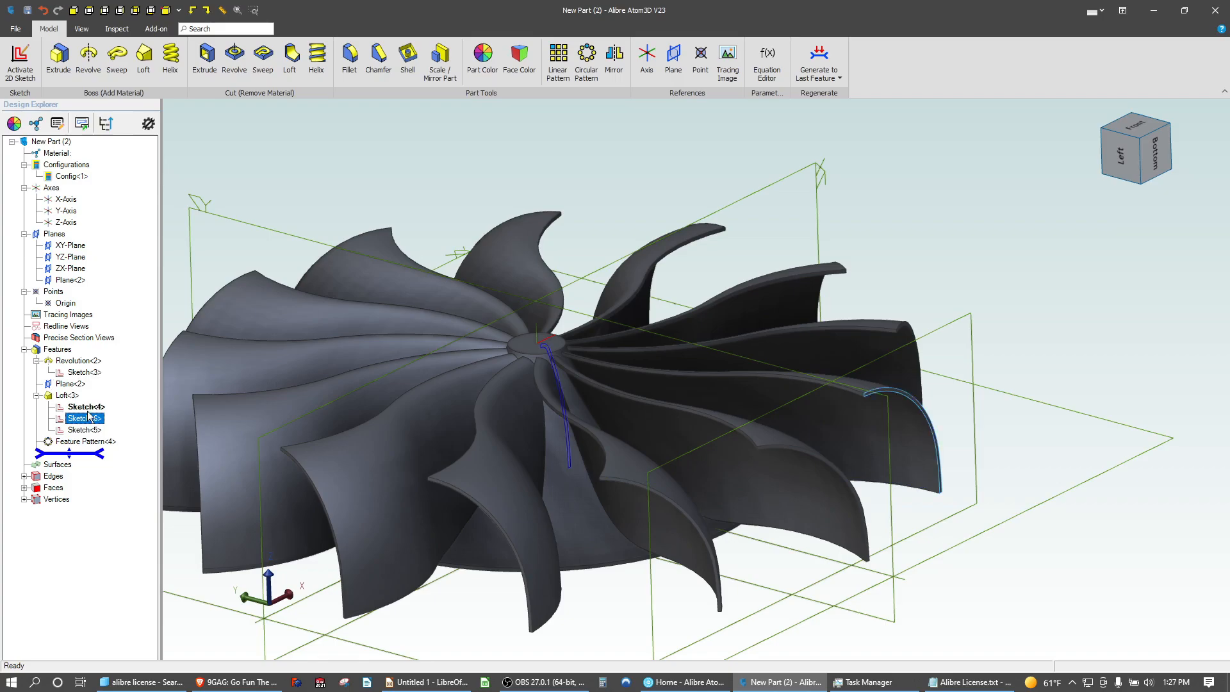
left_click(86, 410)
right_click(89, 432)
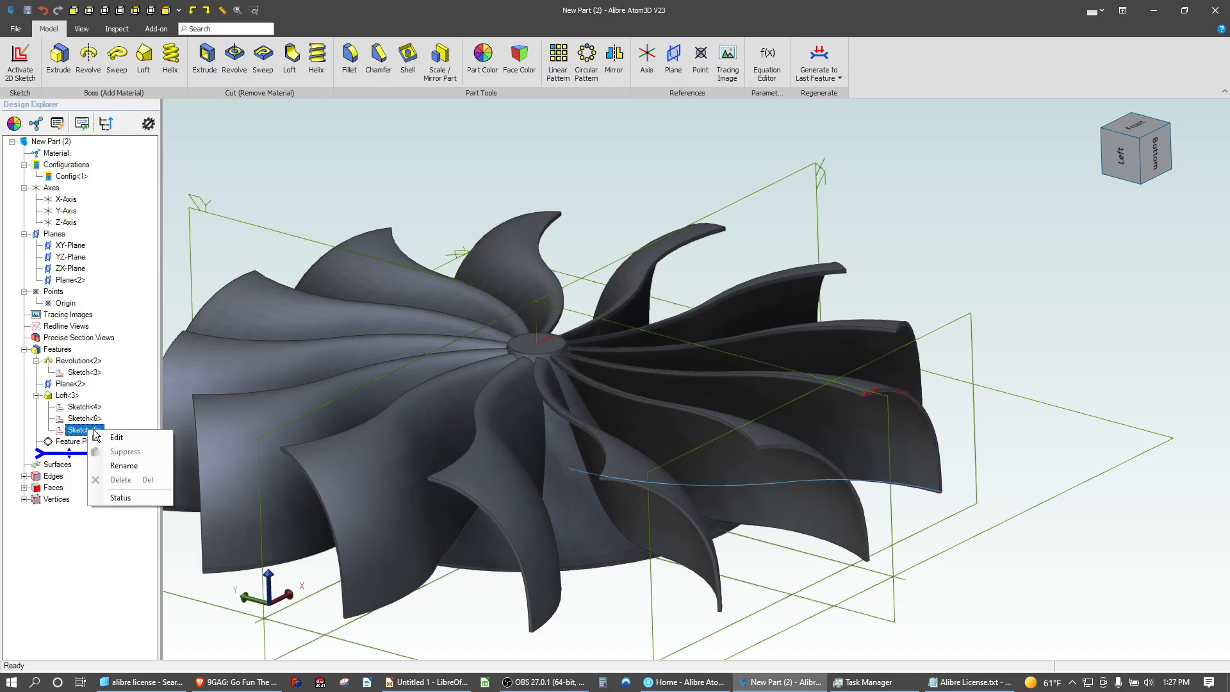
left_click(100, 437)
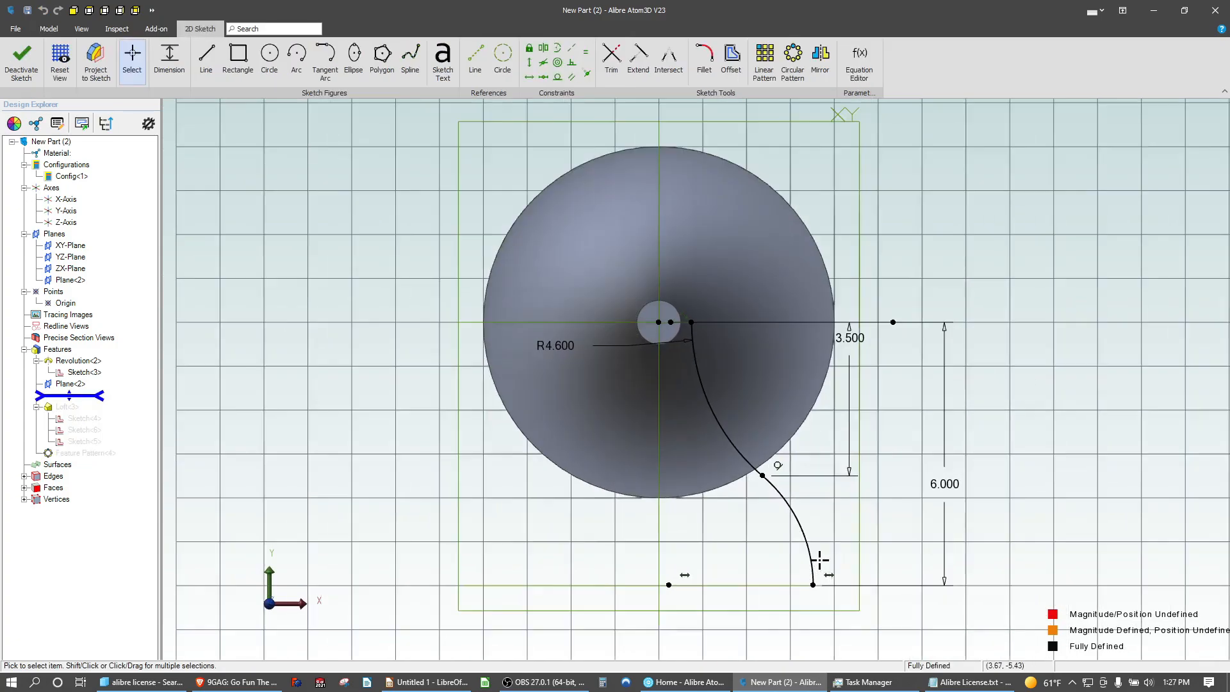
scroll(819, 560, "up", 1)
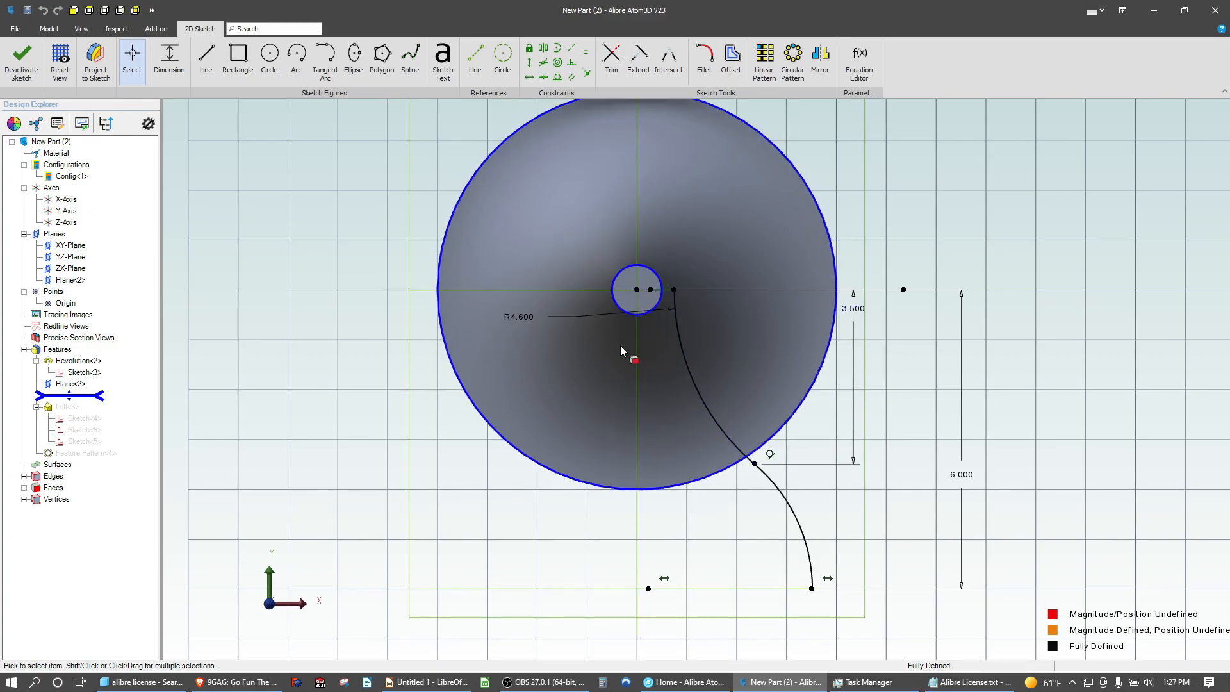
left_click(24, 51)
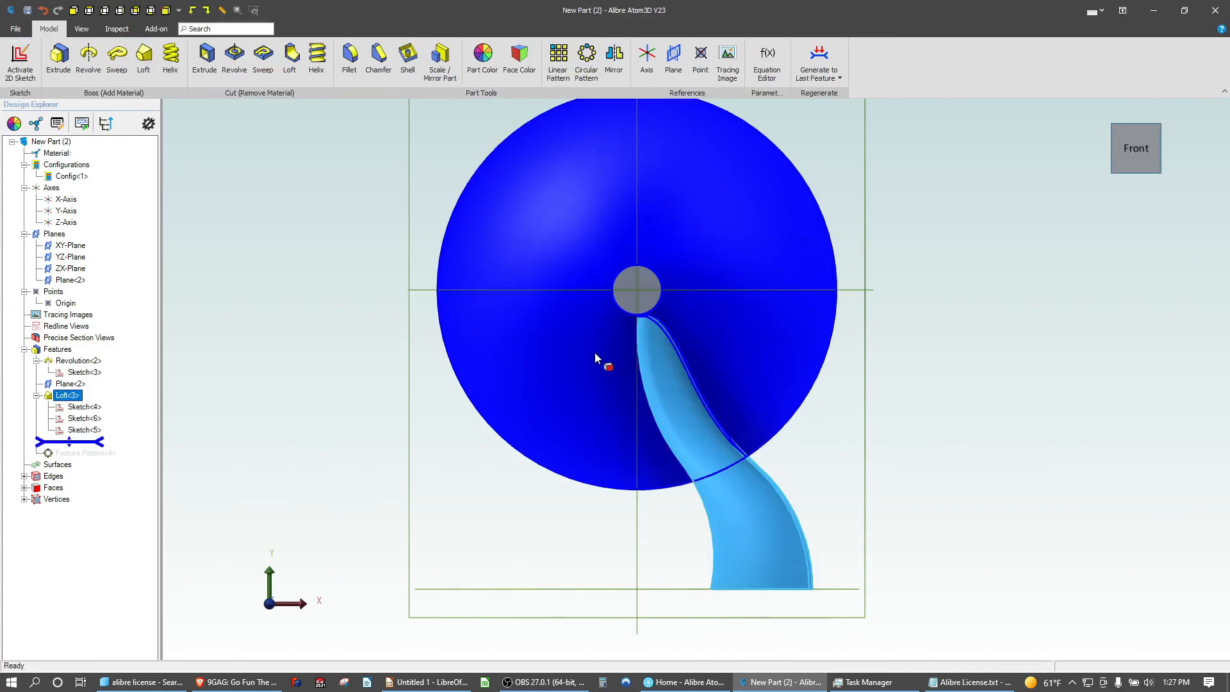
Insert a reference plane offset 3.5" from the ZX-Plane
left_click(275, 313)
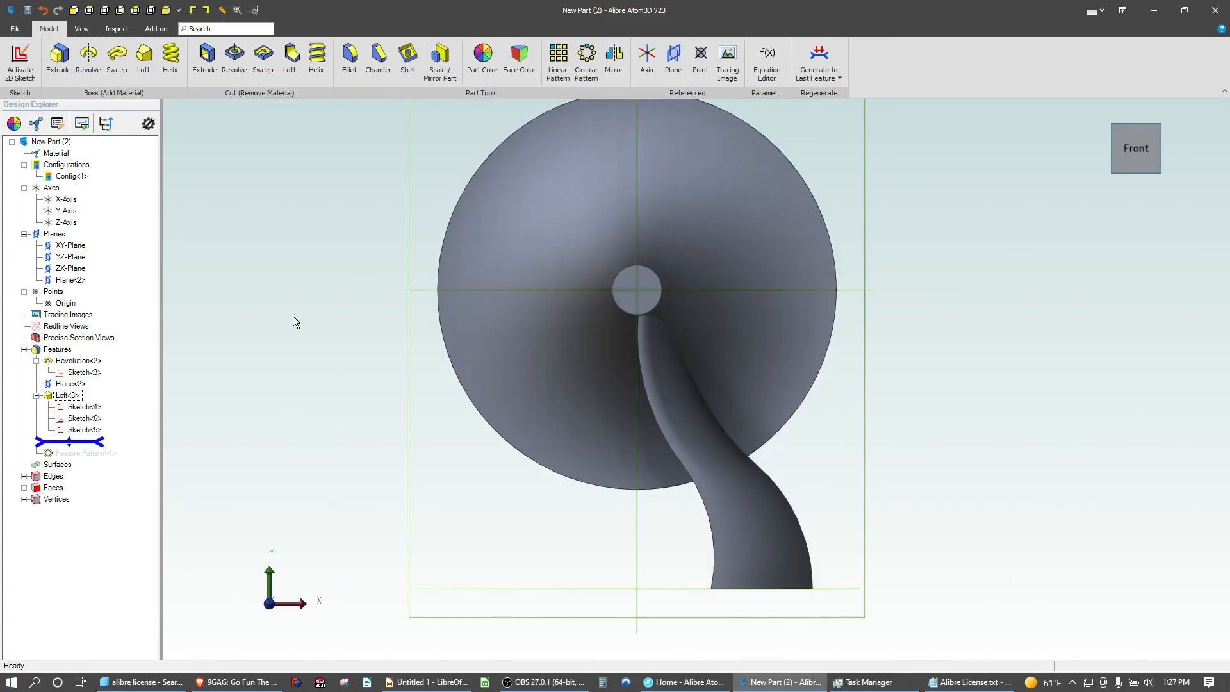
middle_click_drag(293, 316, 298, 274)
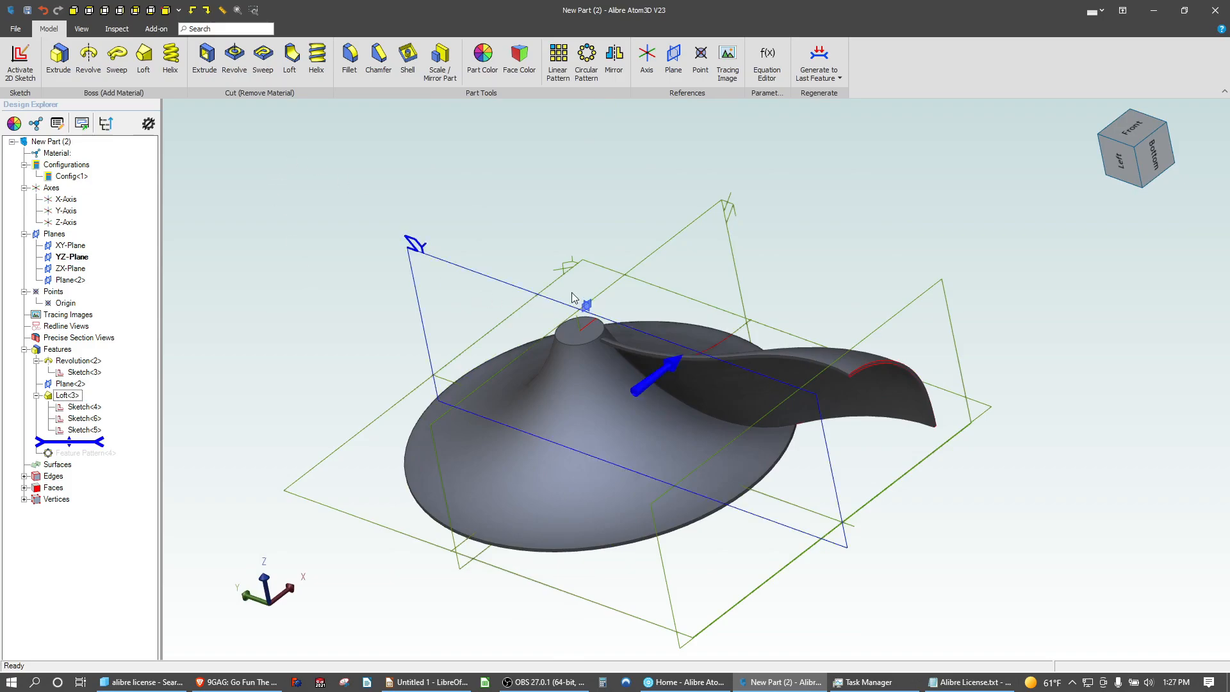
left_click(671, 242)
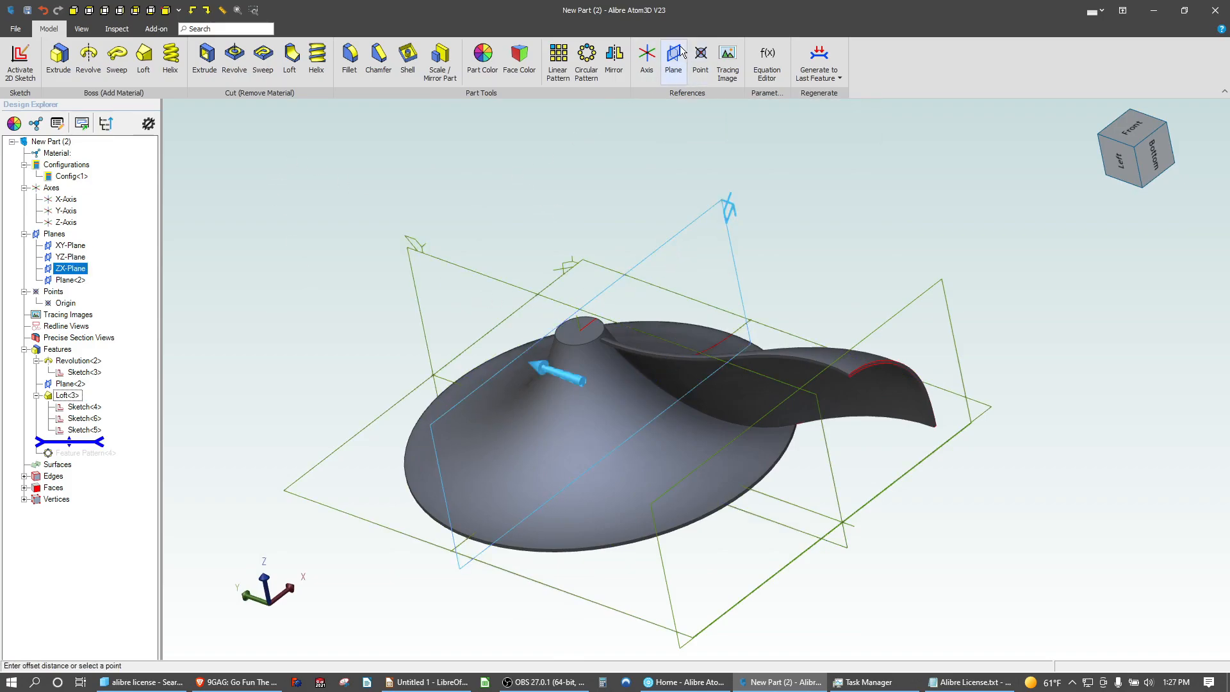
left_click(679, 52)
left_click(905, 122)
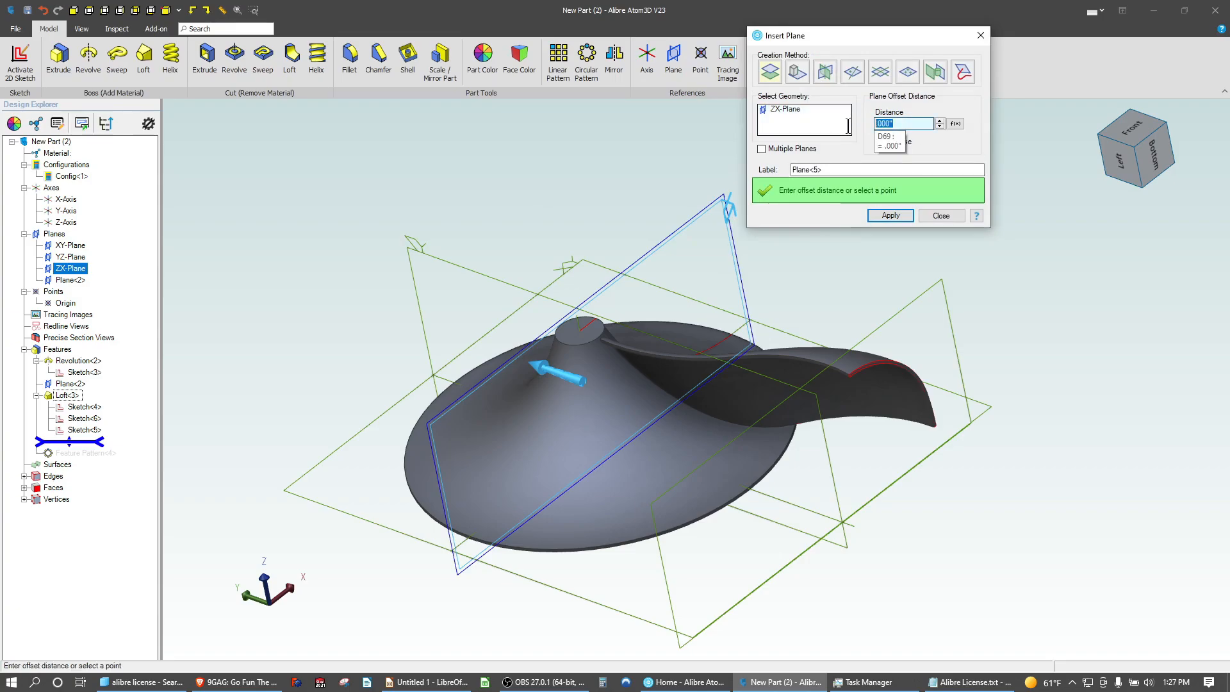
type("3.5")
key("Return")
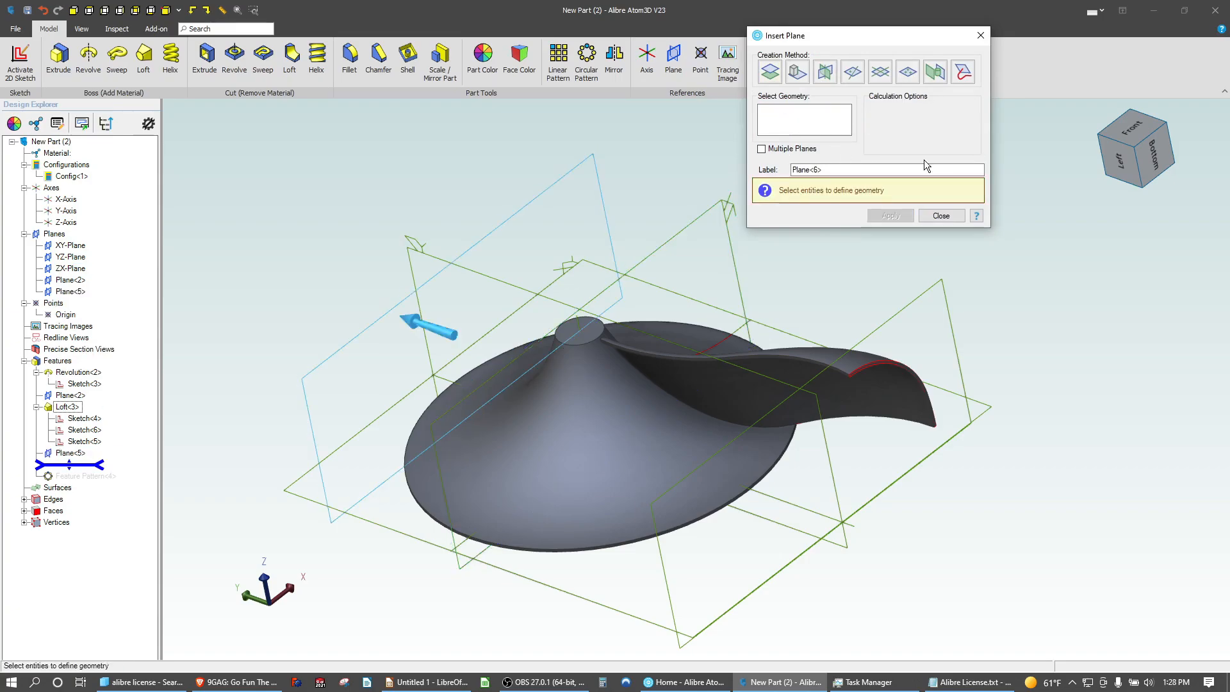
left_click(939, 216)
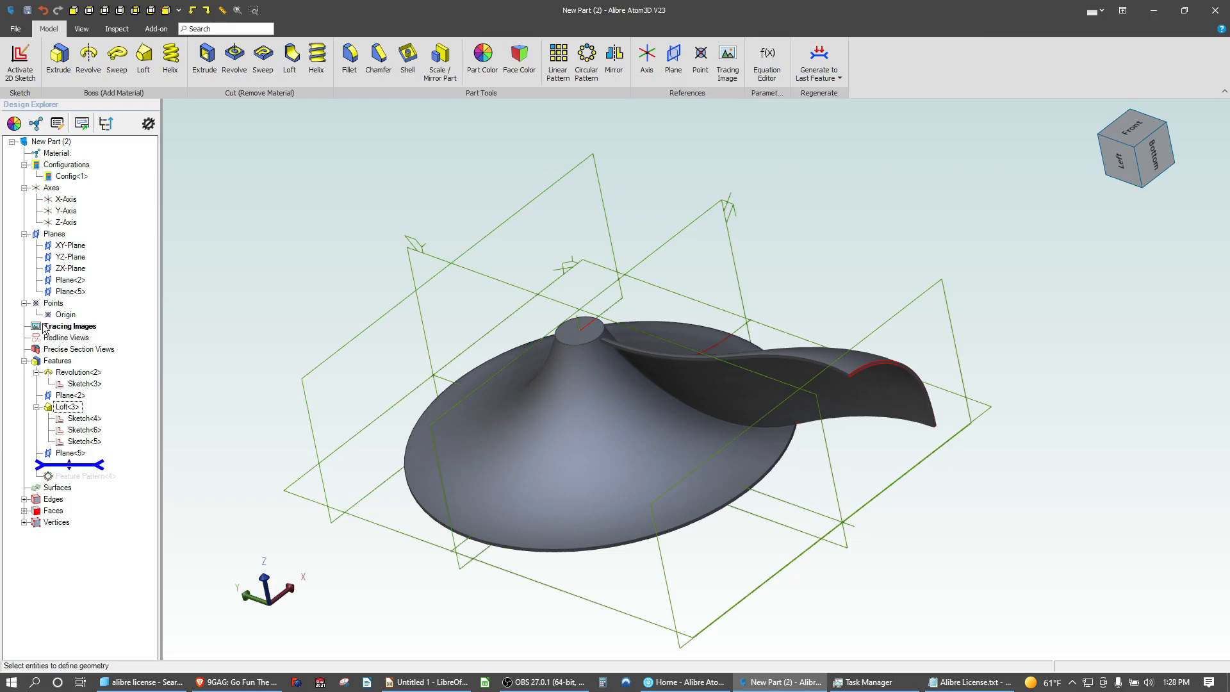
Reverse the offset direction of the new Plane<5> so it lies on the blade's side of the hub
right_click(64, 453)
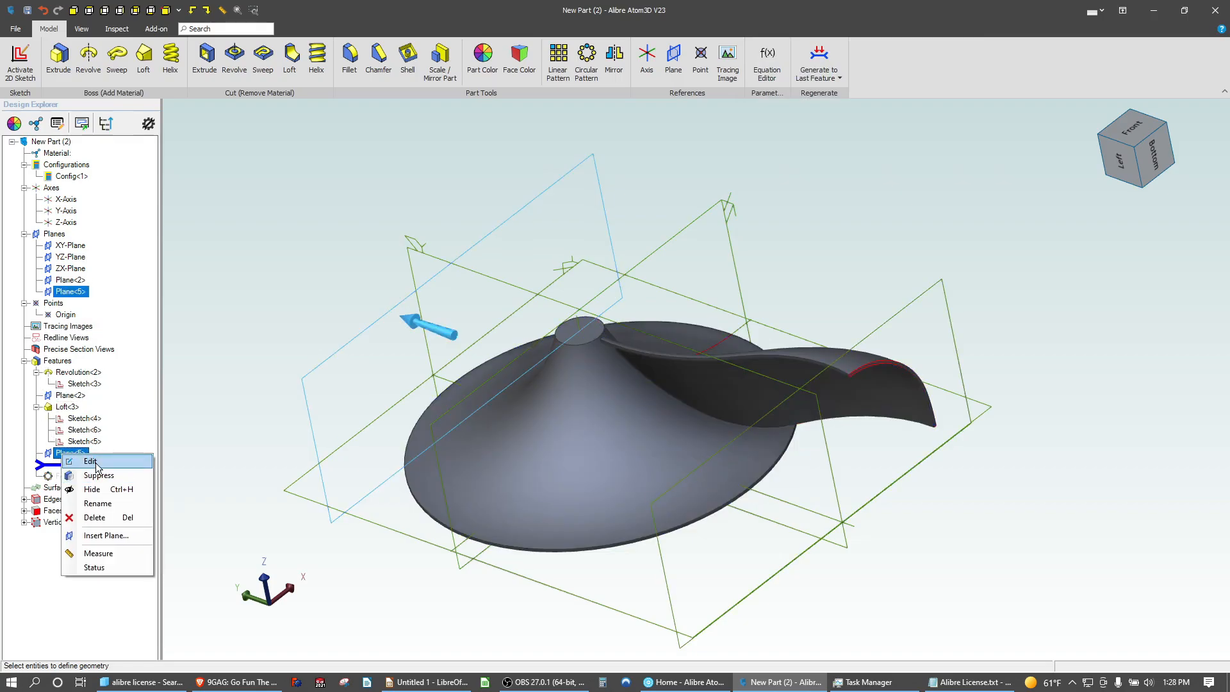
left_click(97, 466)
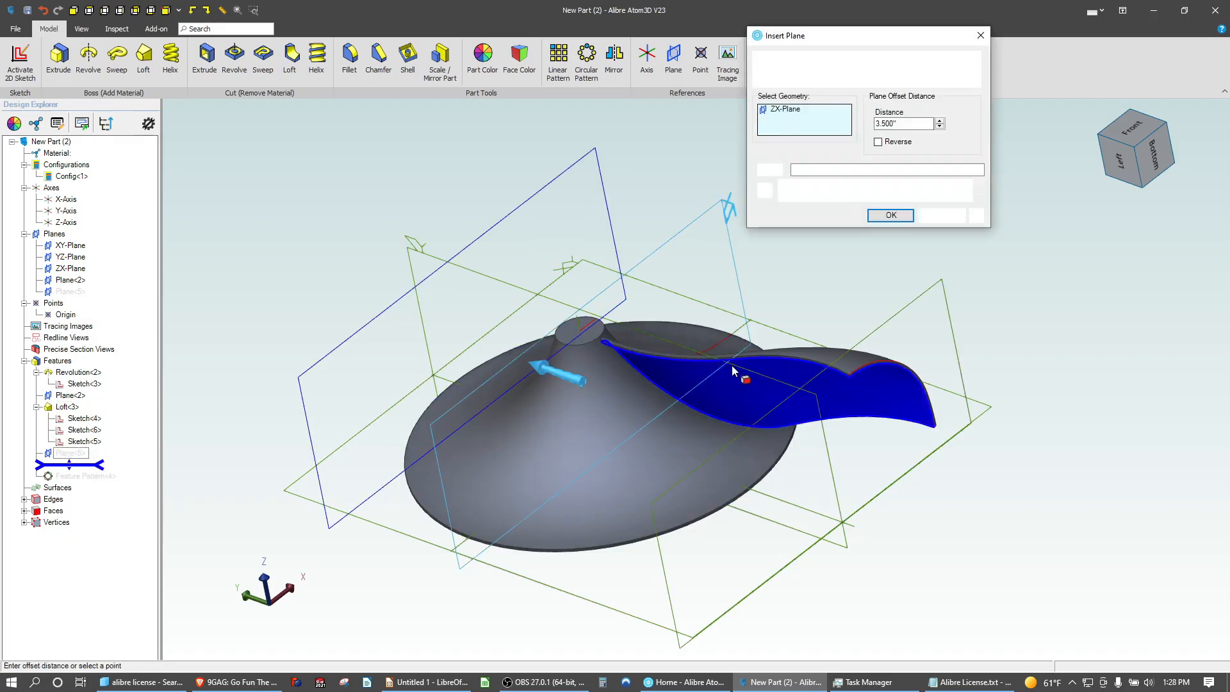
left_click(877, 141)
left_click(890, 216)
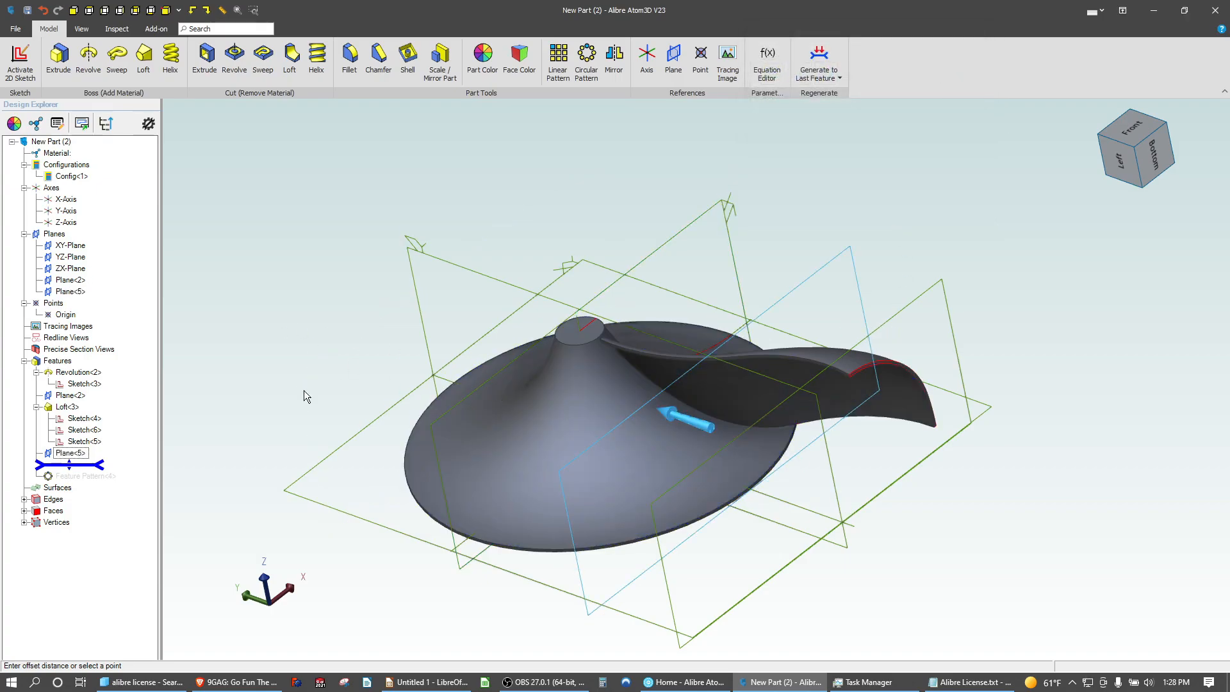
Regenerate the suppressed circular pattern and delete both it and the blade feature Loft<3>, keeping the loft's sketches
left_click(51, 409)
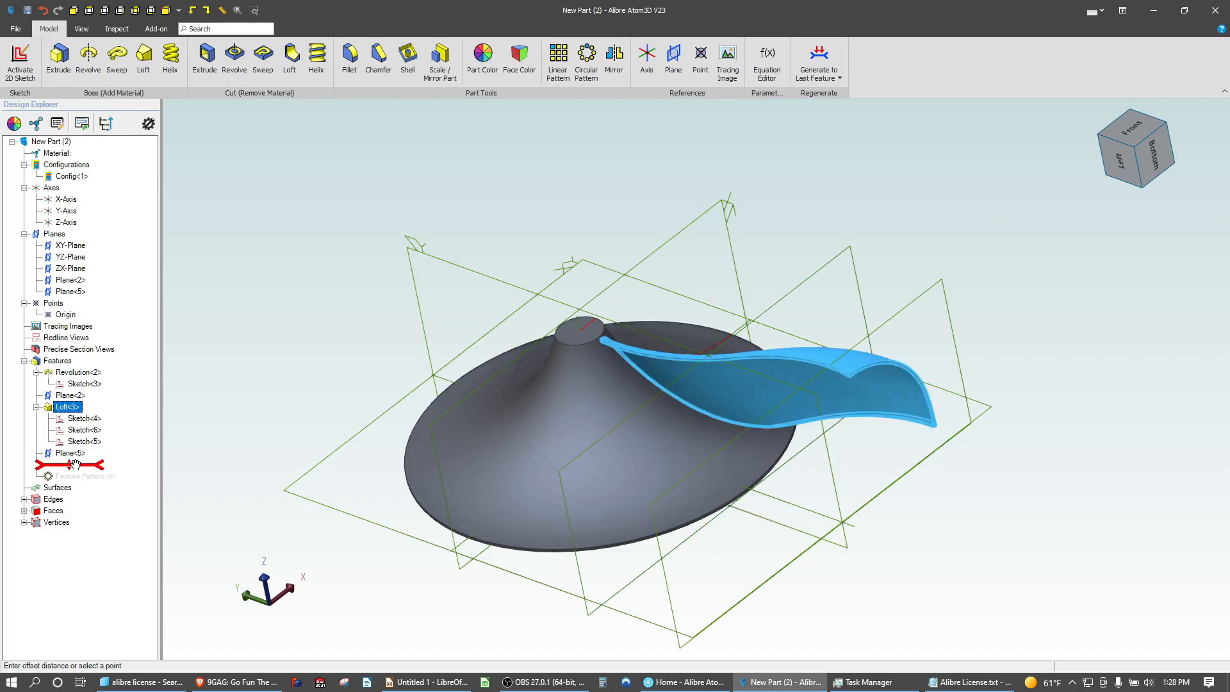
left_click(818, 62)
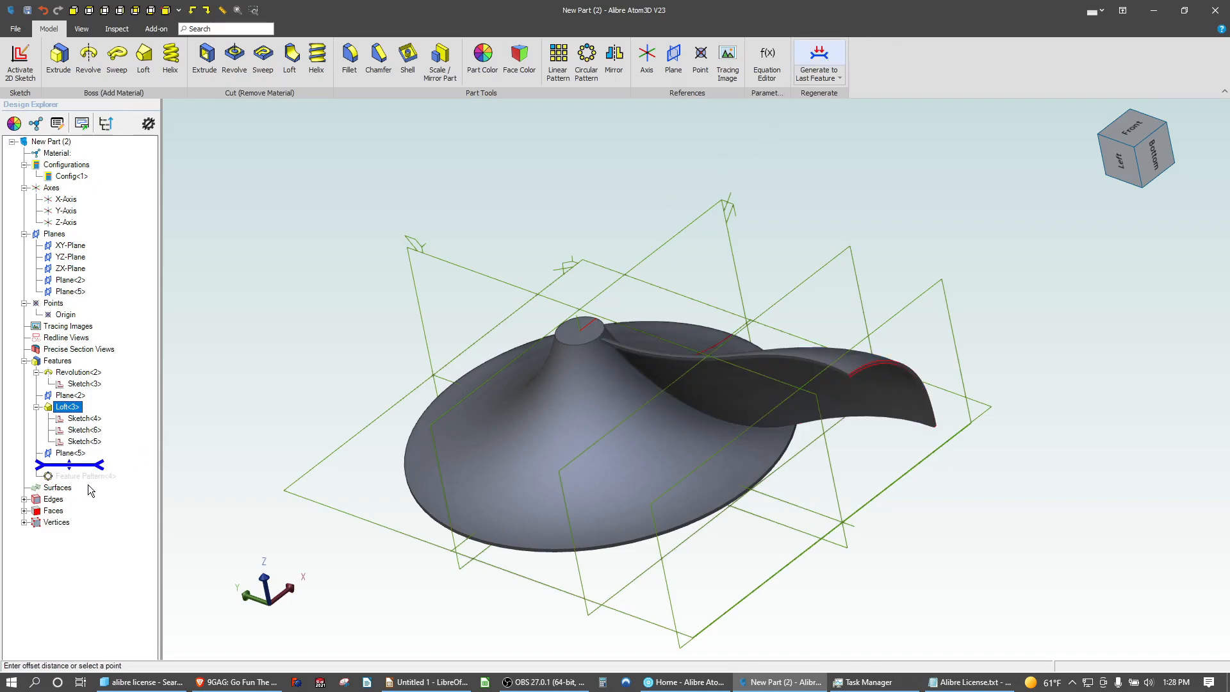
left_click_drag(81, 475, 82, 477)
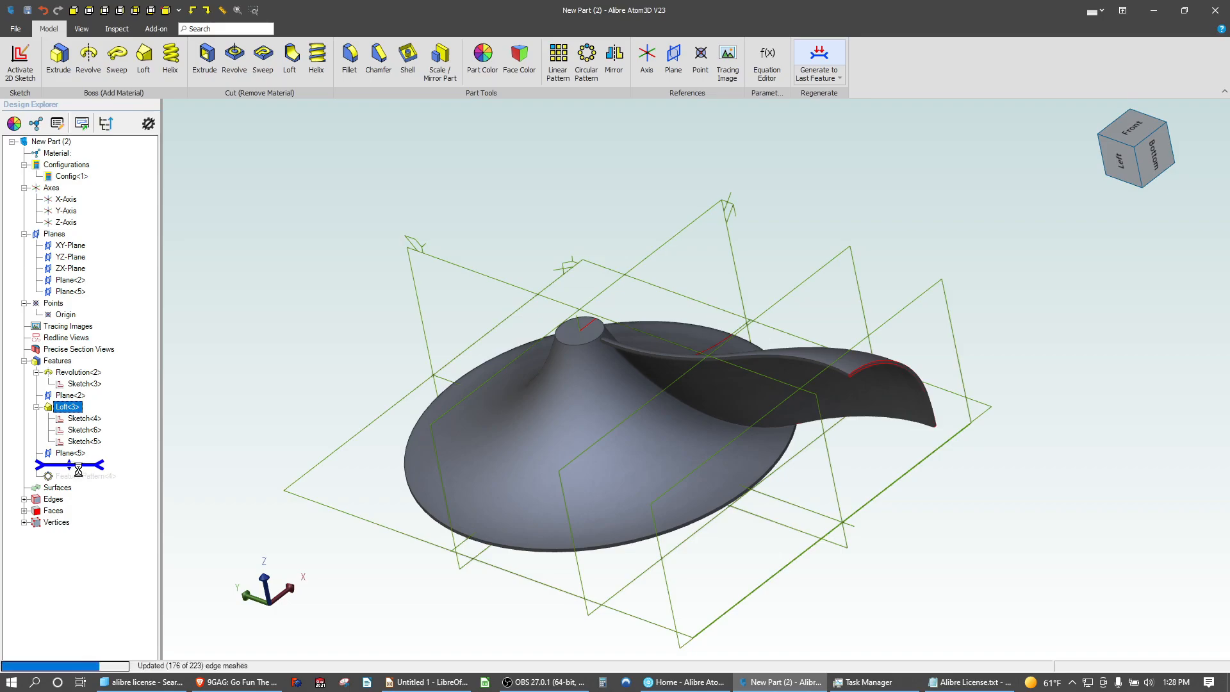
right_click(80, 468)
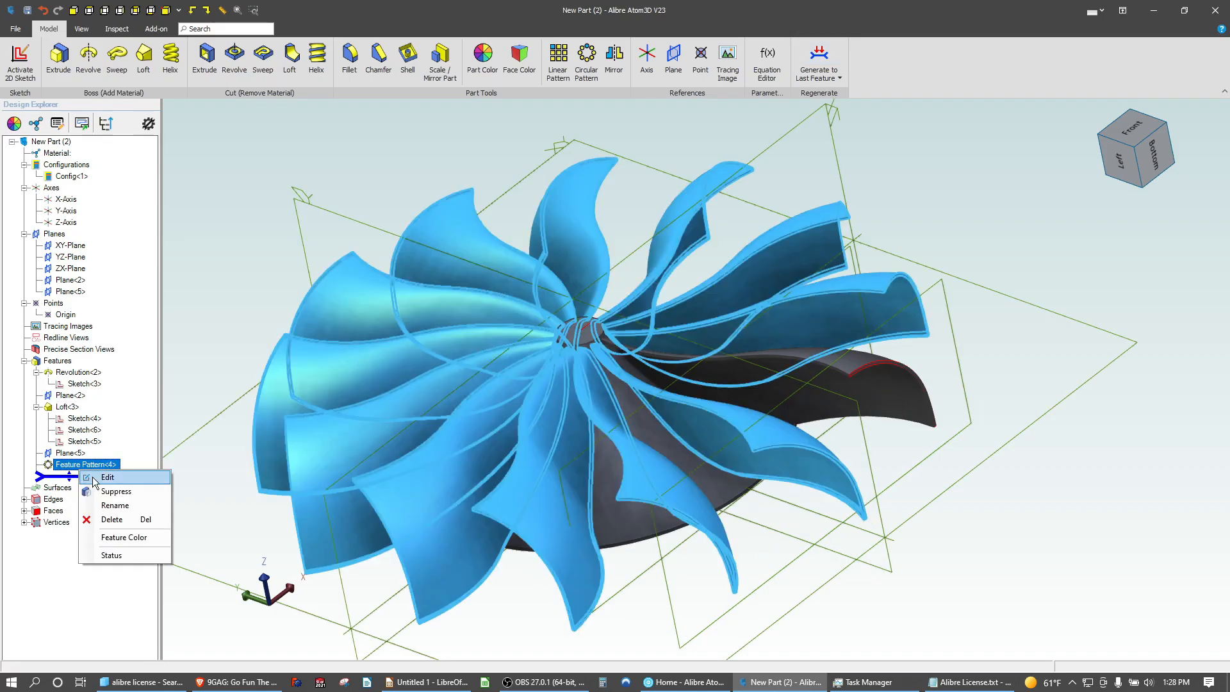
left_click(112, 519)
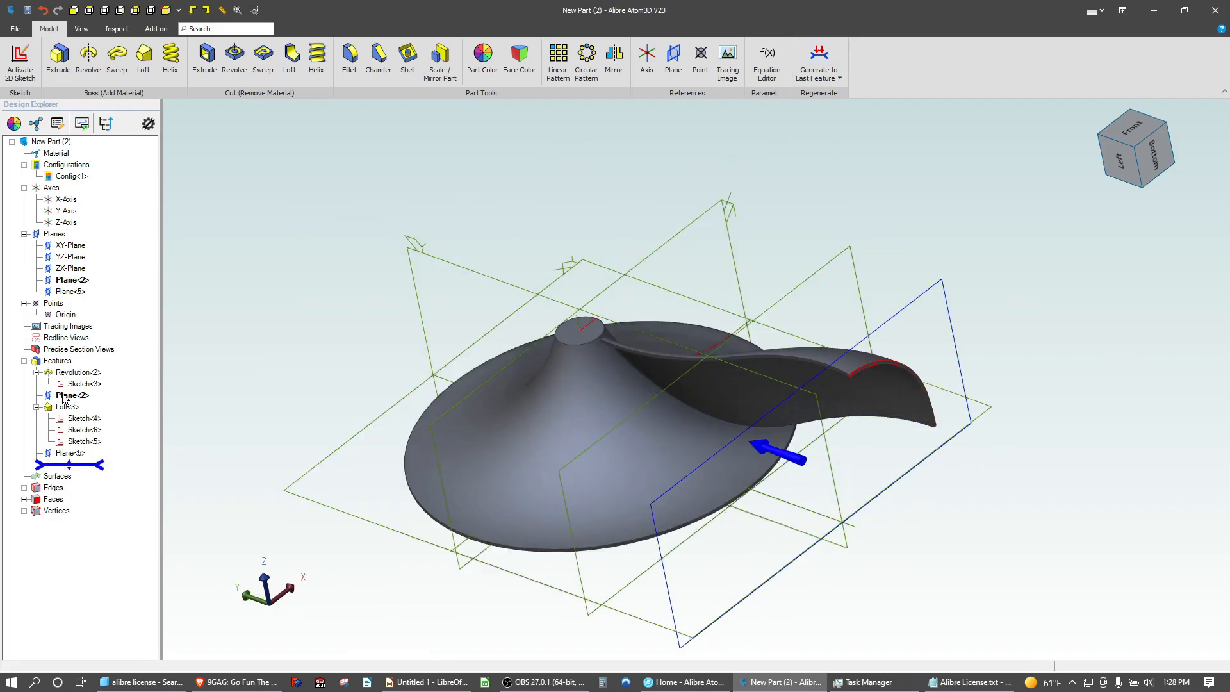
right_click(64, 404)
left_click(102, 456)
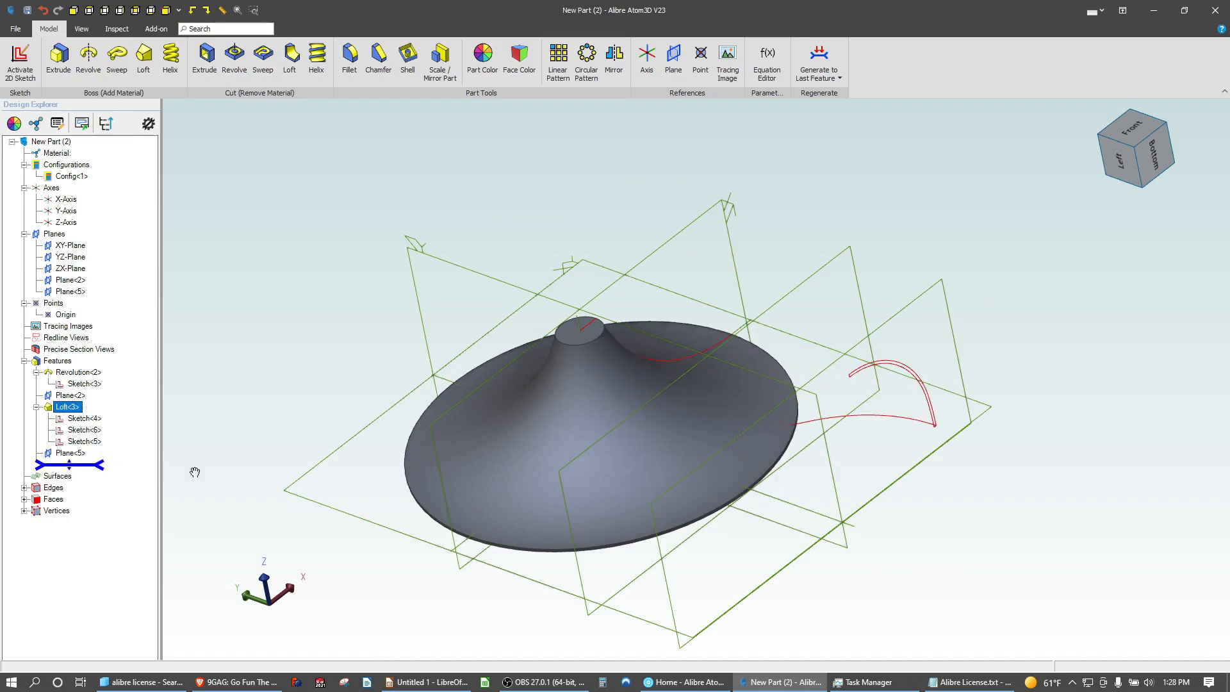
Start a sketch on Plane<5>, the 3.5" offset plane, and orient the view to show the blade's profile and guide curves
scroll(806, 438, "up", 3)
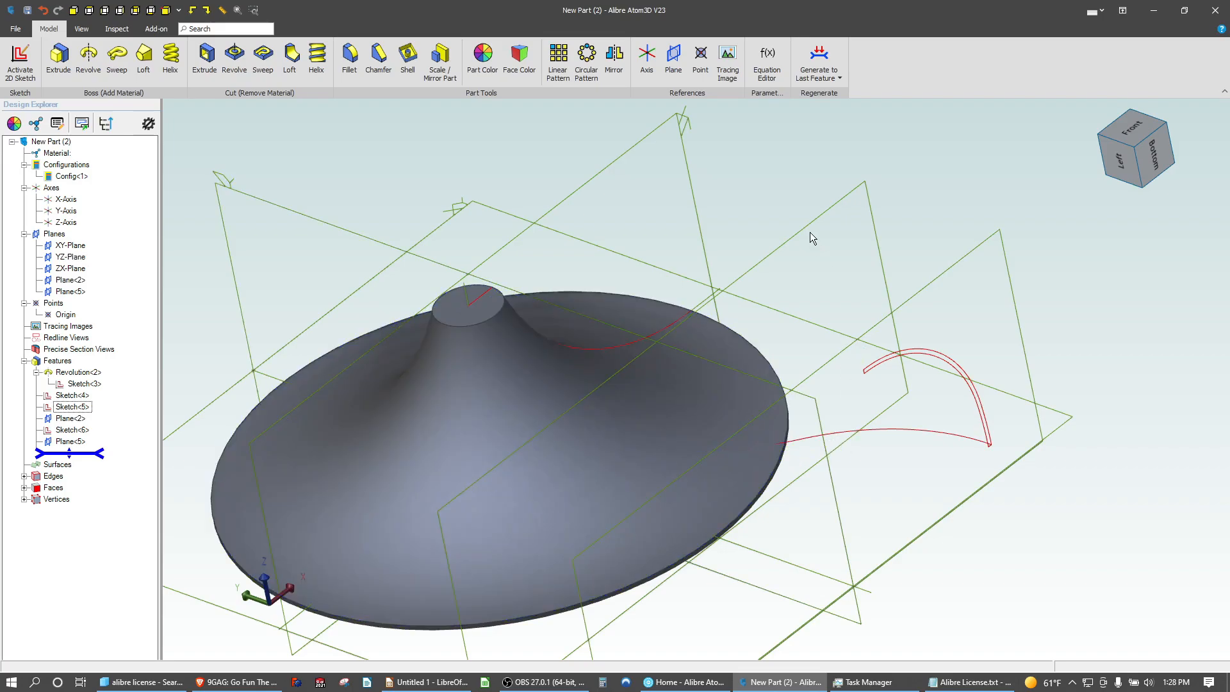
left_click(804, 231)
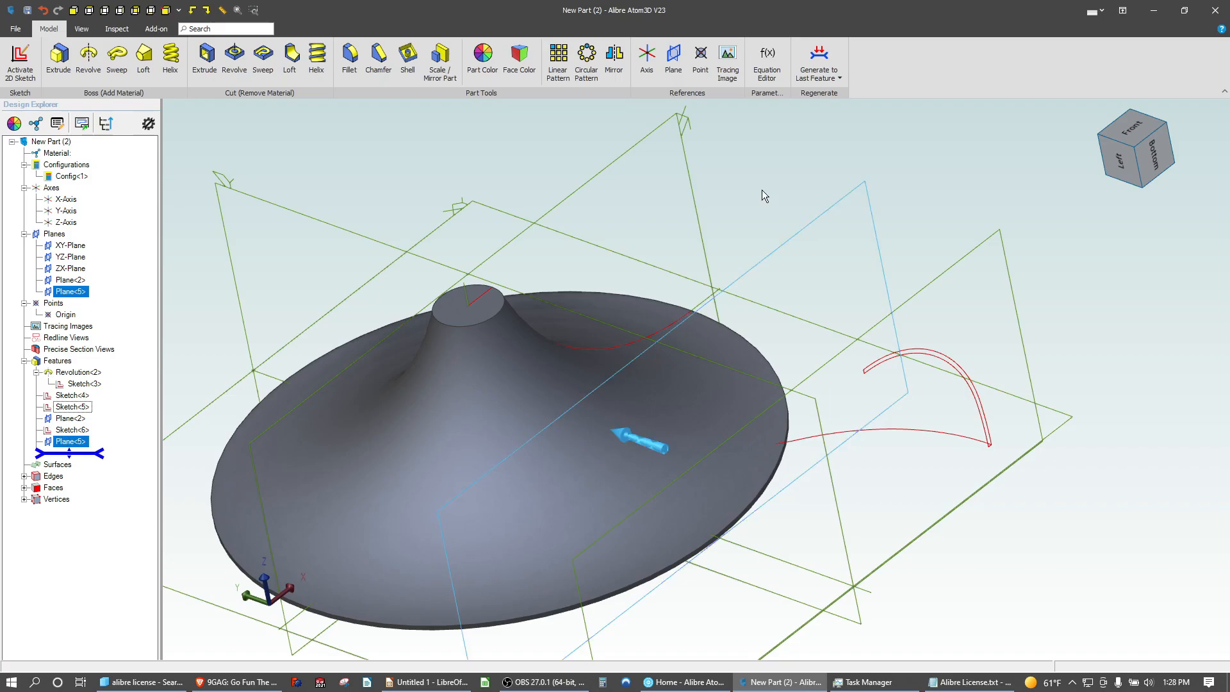
left_click(20, 61)
left_click(59, 61)
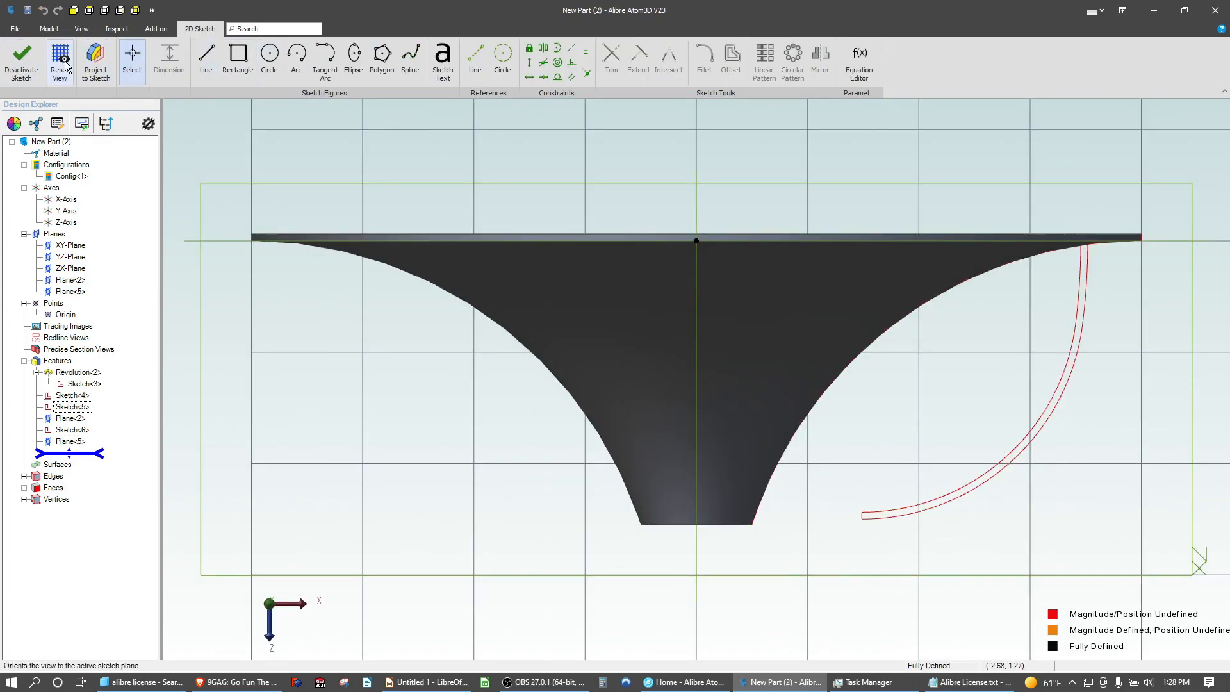
mouse_move(961, 406)
middle_mouse_down()
mouse_move(1000, 429)
mouse_move(1010, 451)
middle_mouse_up()
scroll(989, 495, "down", 2)
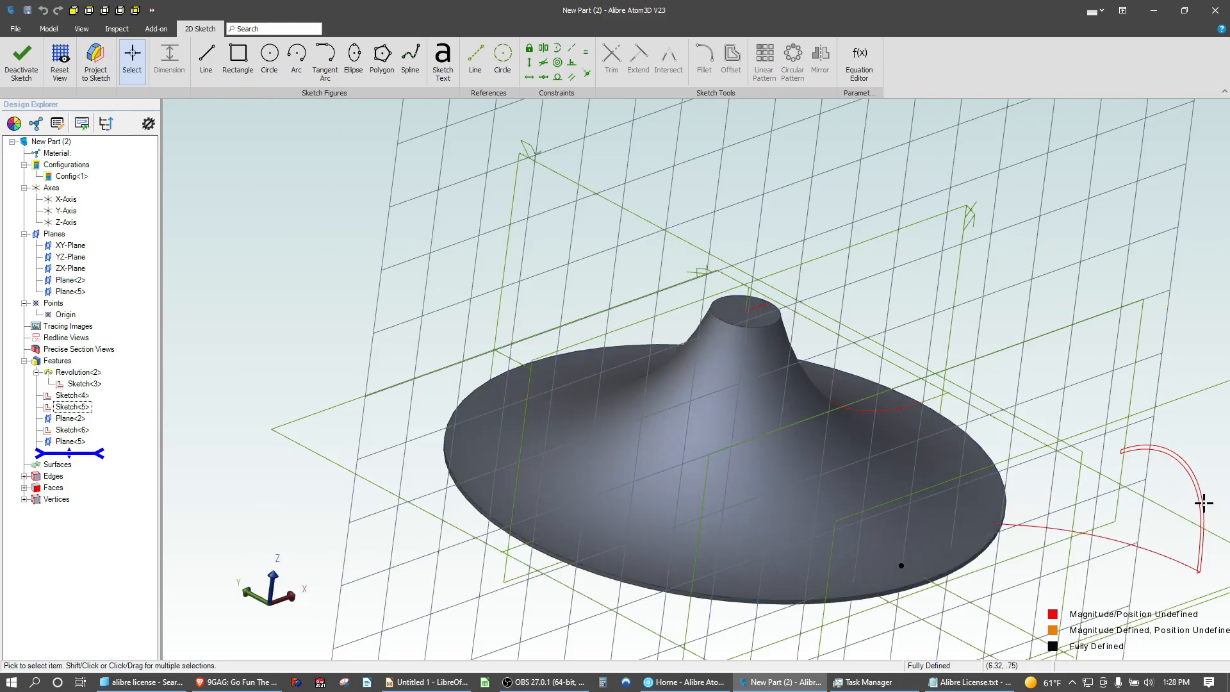
middle_click_drag(1132, 478, 787, 404)
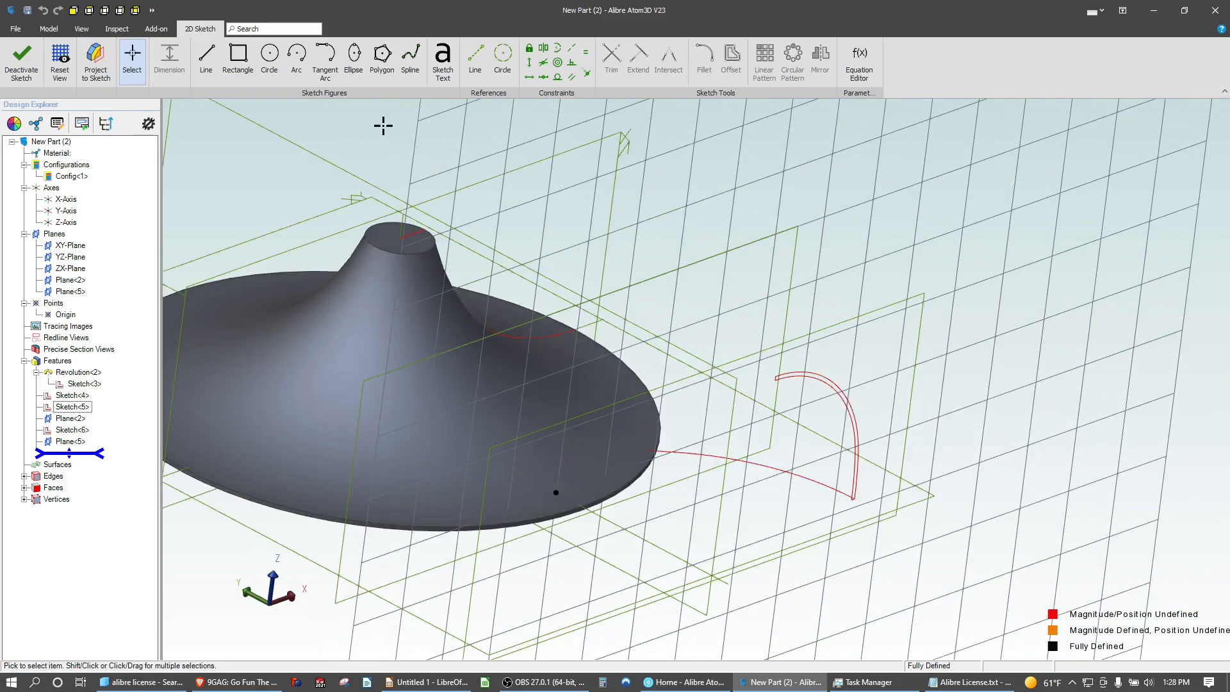
Project the blade's guide curve arc from the hub rim onto the sketch as a reference figure
left_click(95, 59)
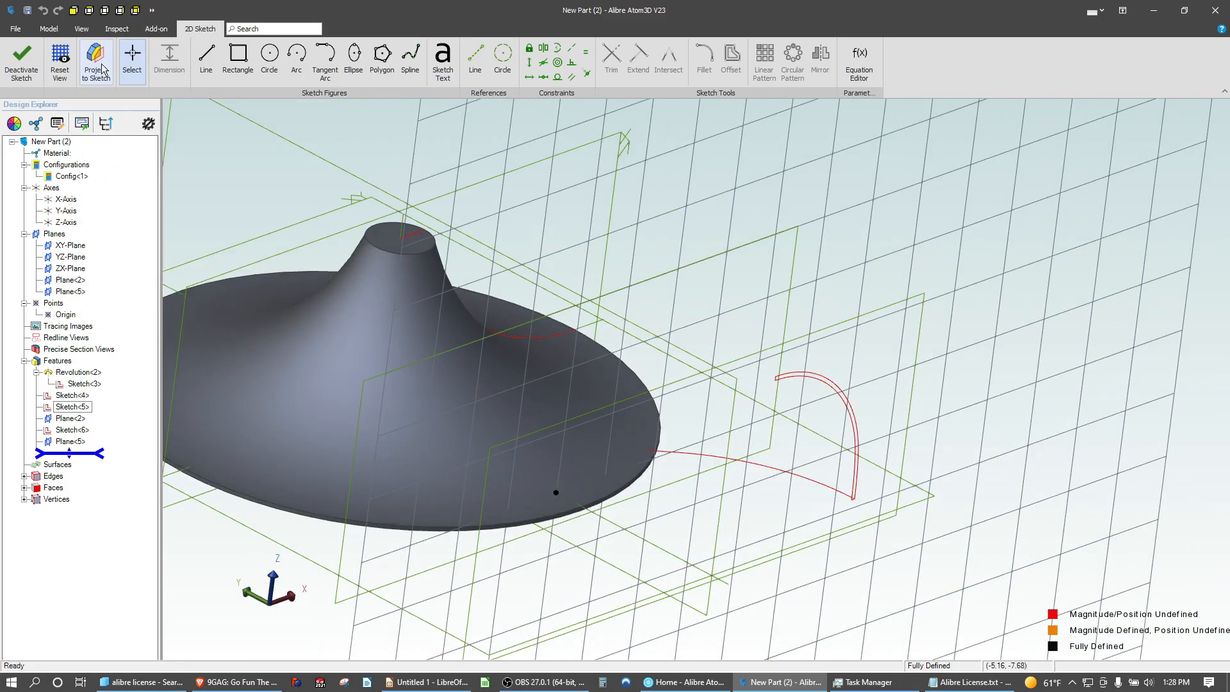
left_click(772, 470)
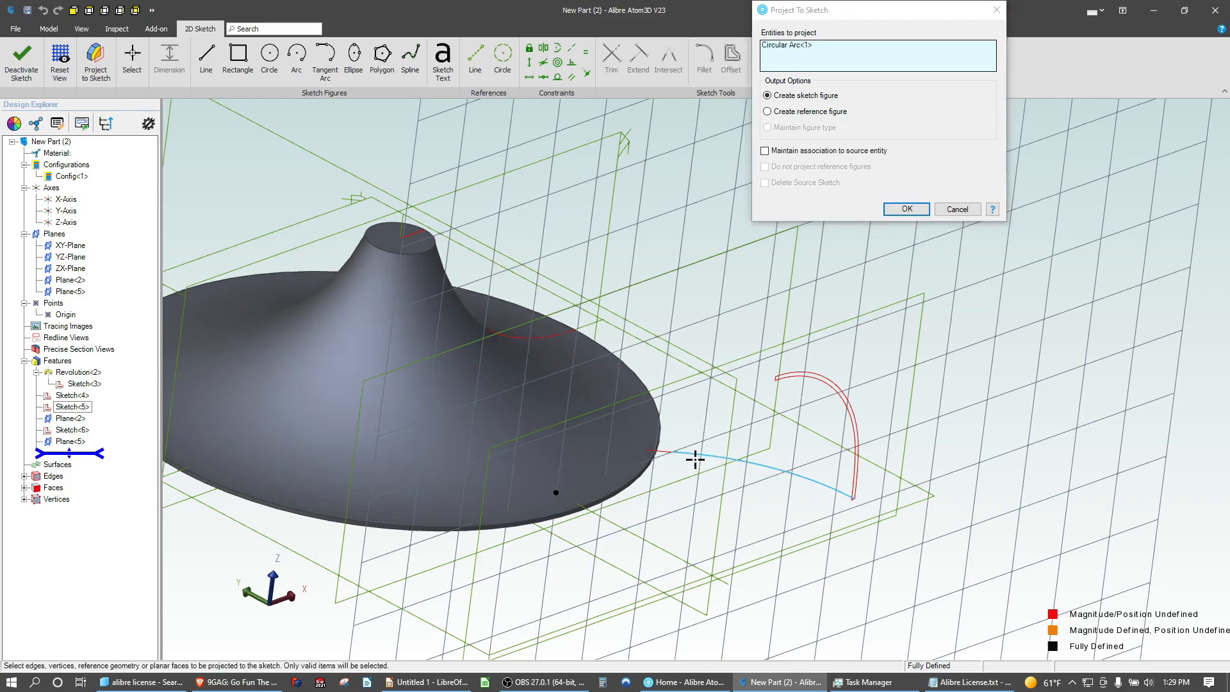
right_click_drag(669, 453, 697, 487)
middle_click_drag(696, 484, 686, 428)
left_click(768, 113)
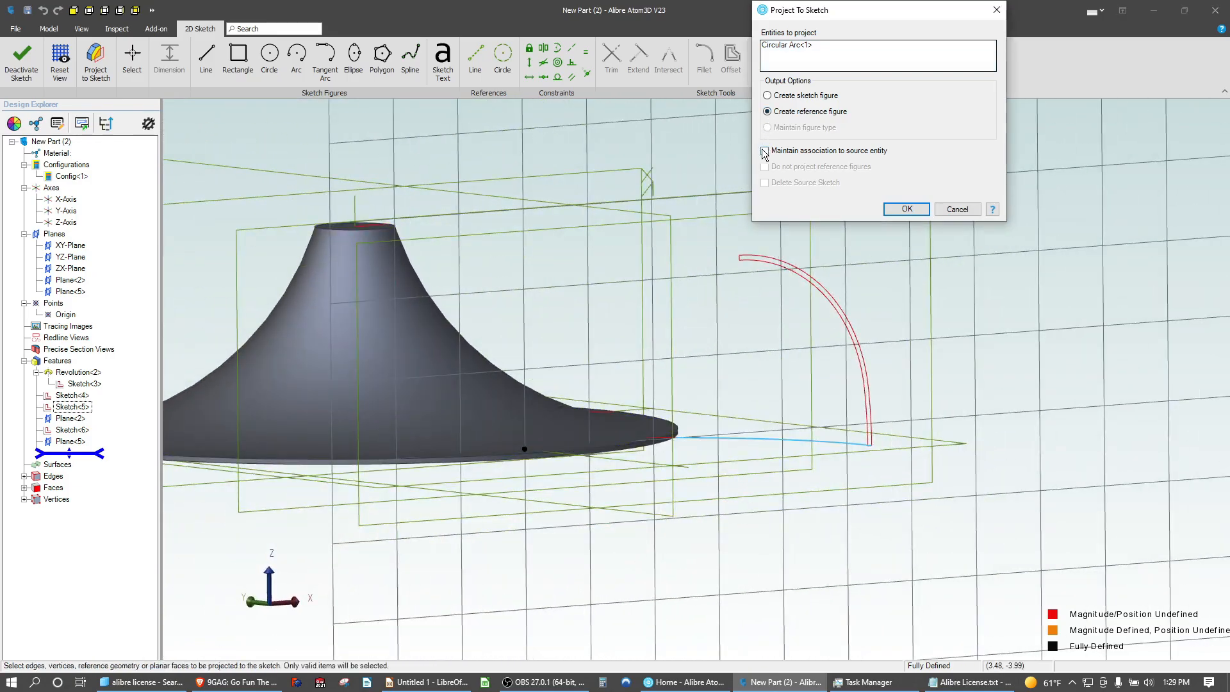
left_click(904, 215)
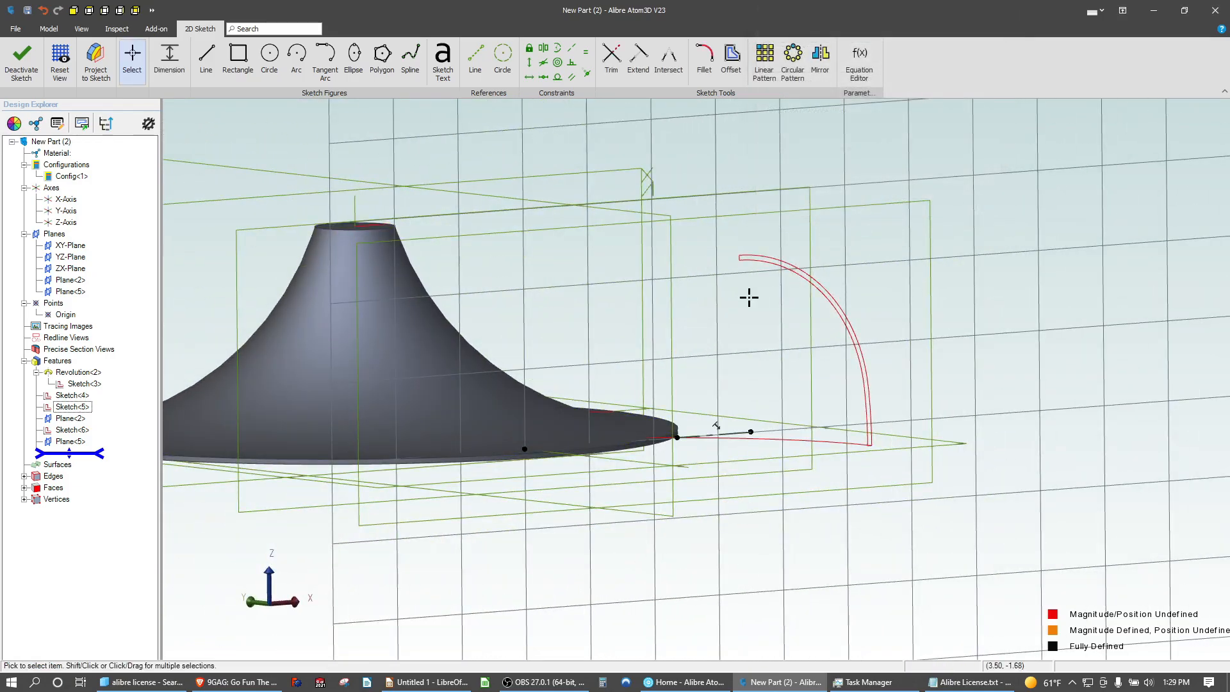
Sketch a center-point arc from the projected line's inner endpoint up toward the hub, viewed square to the sketch plane
middle_click_drag(749, 296, 757, 318)
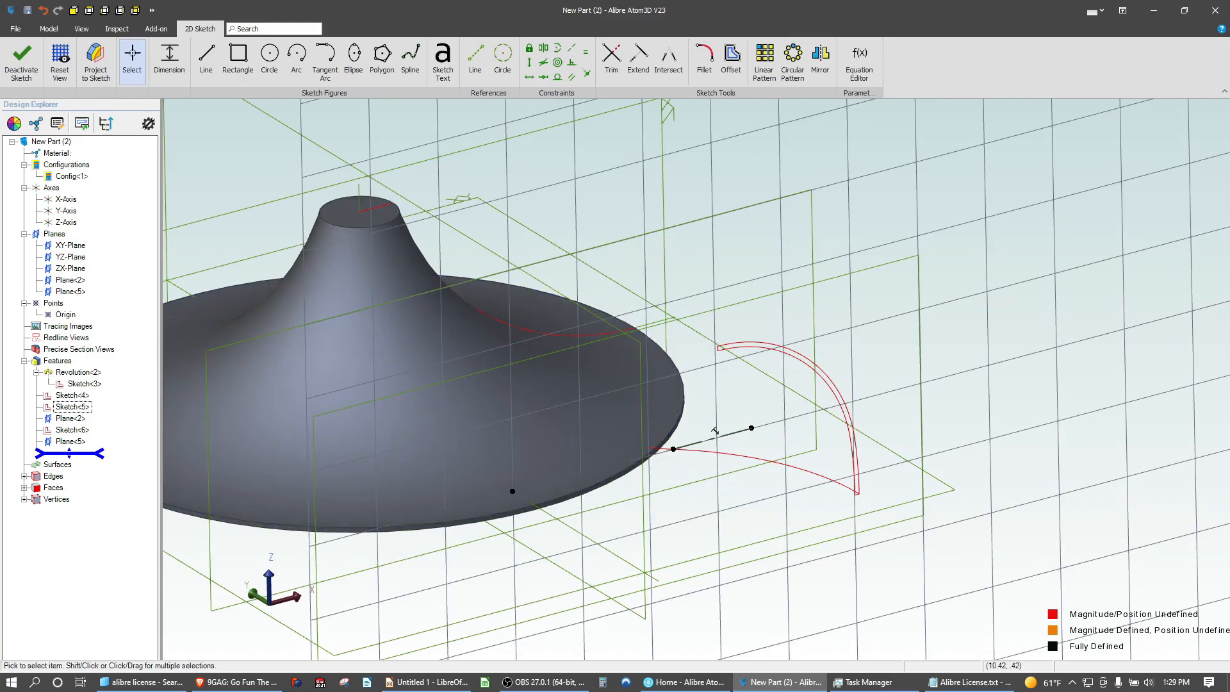
key("alt+Tab")
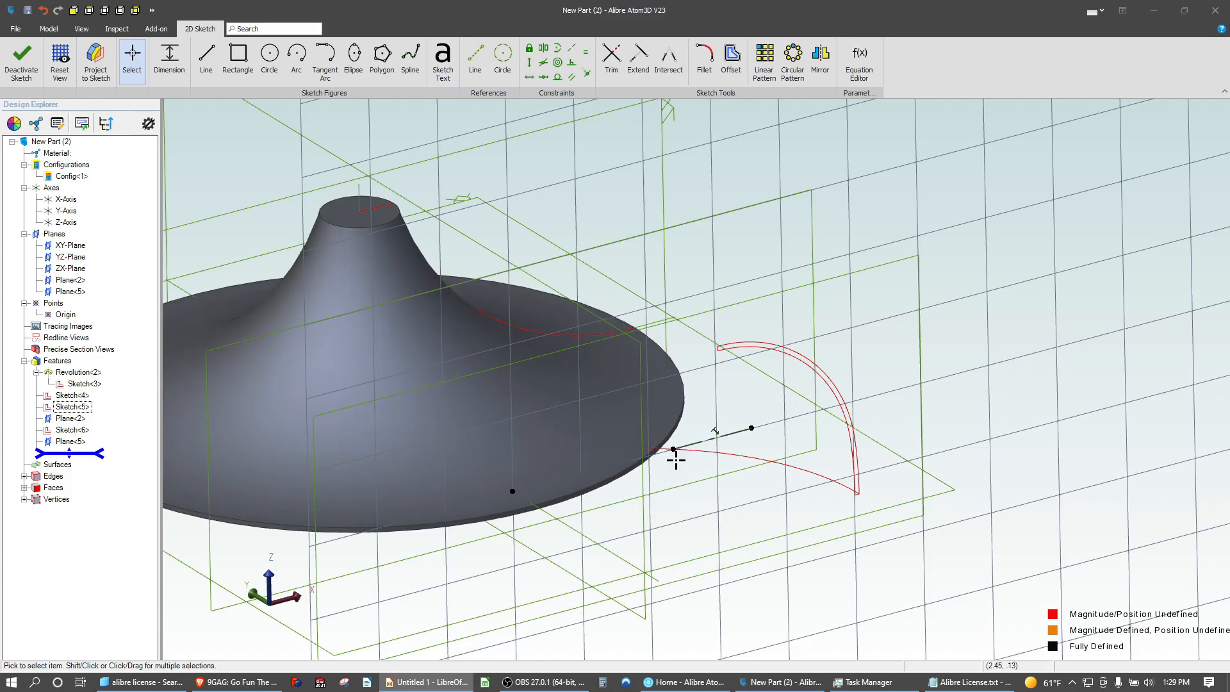
scroll(682, 400, "up", 1)
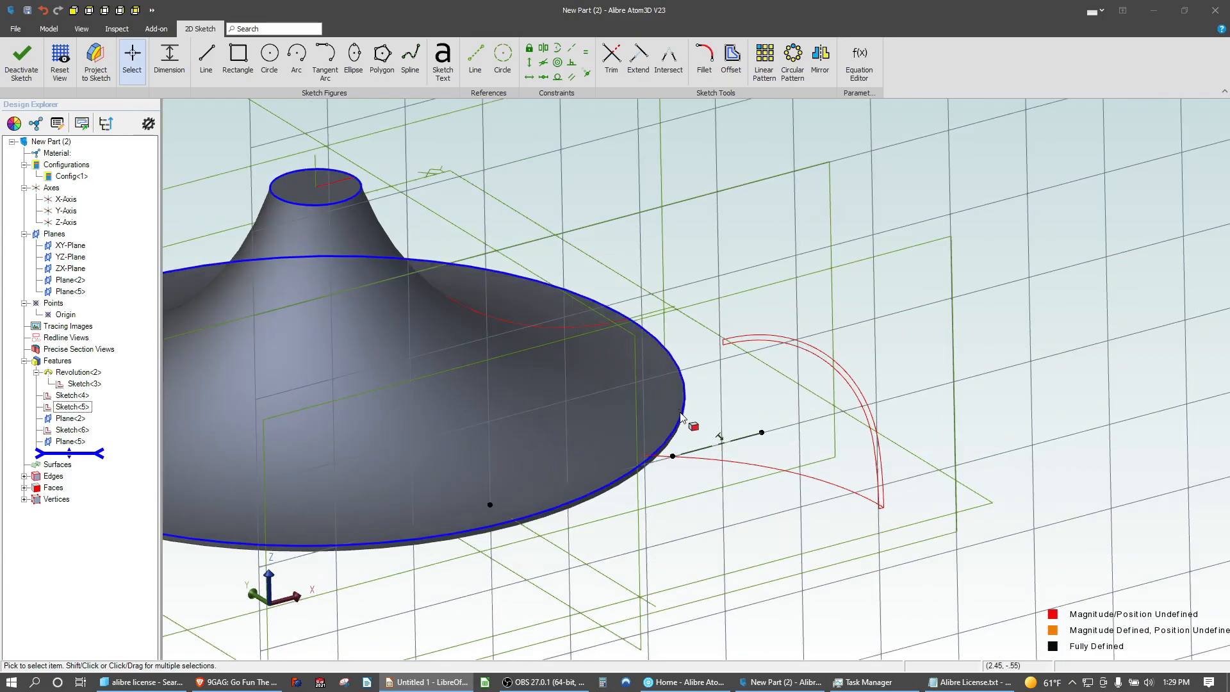
left_click(59, 71)
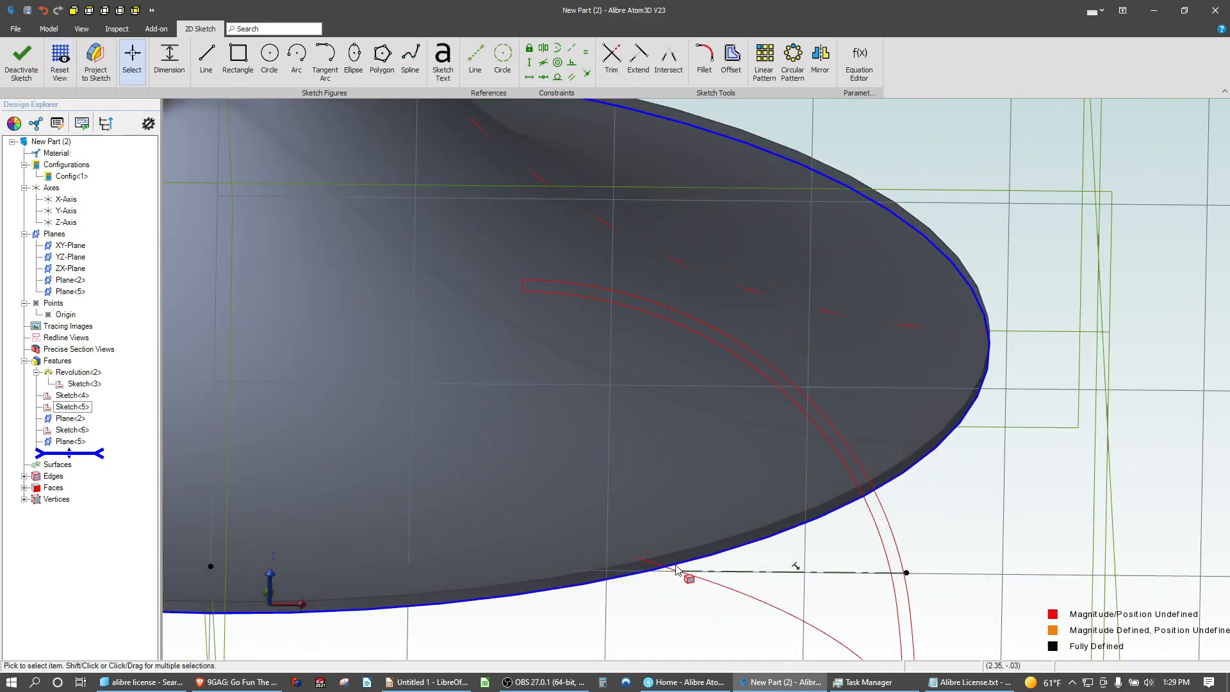
middle_click_drag(914, 572, 898, 564)
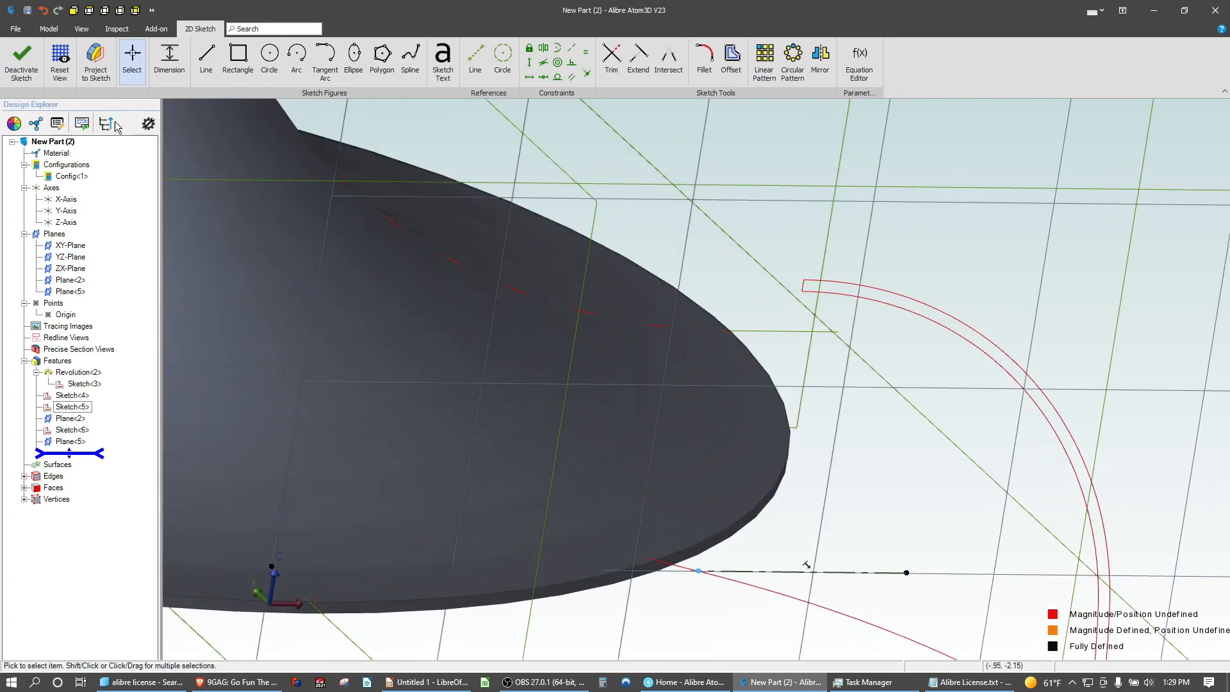
left_click(71, 64)
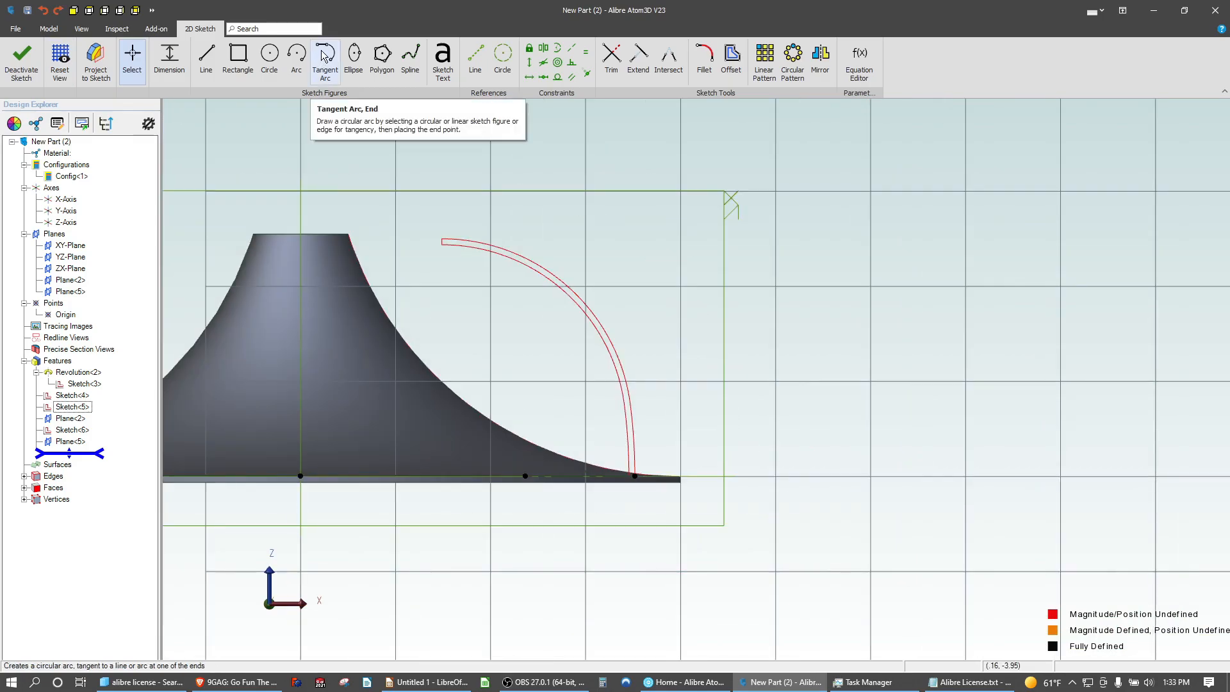
left_click(296, 56)
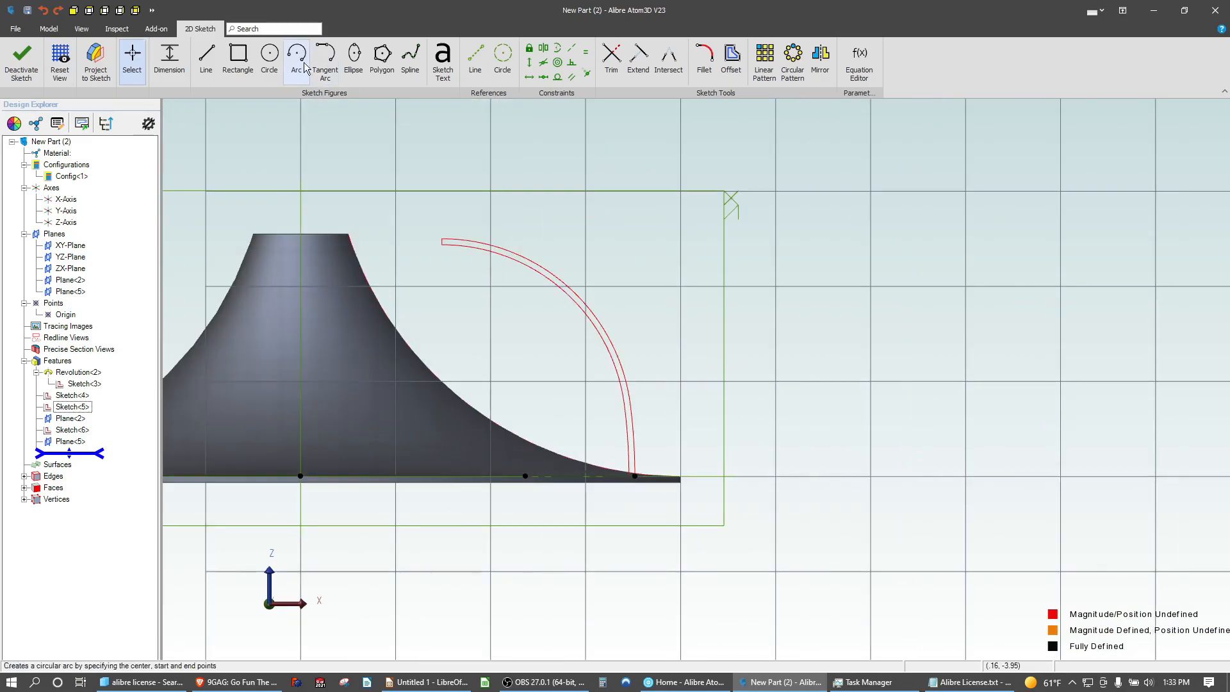
left_click(356, 456)
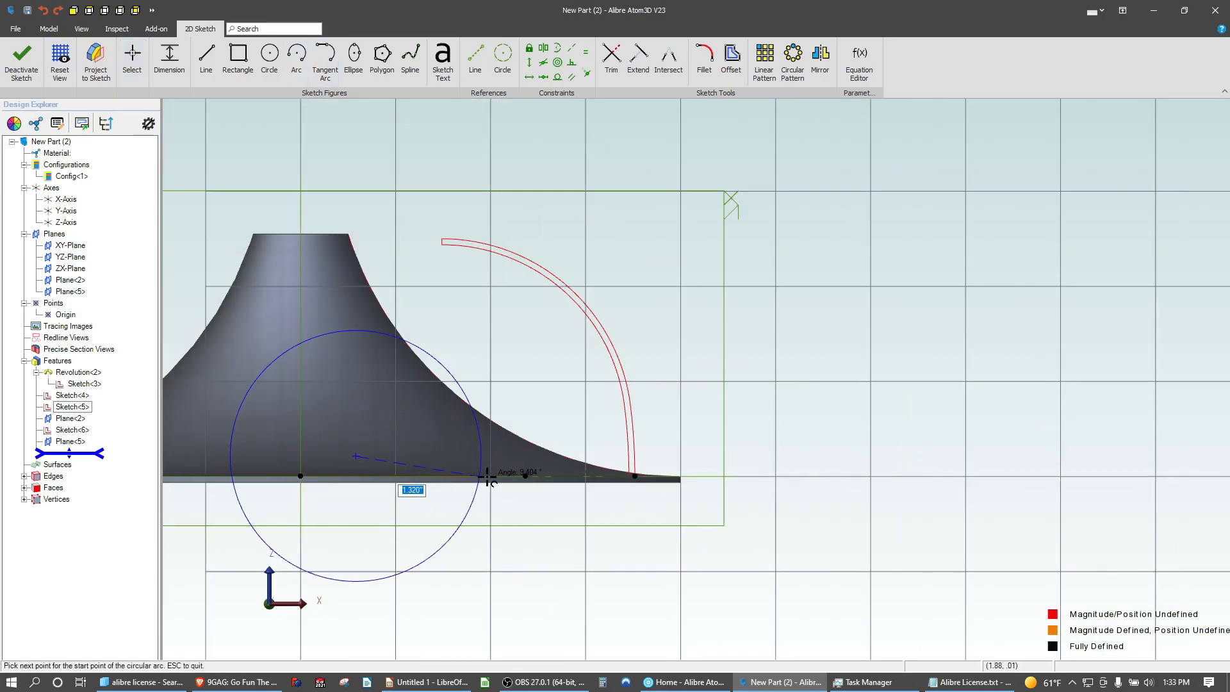
left_click(525, 476)
left_click(446, 311)
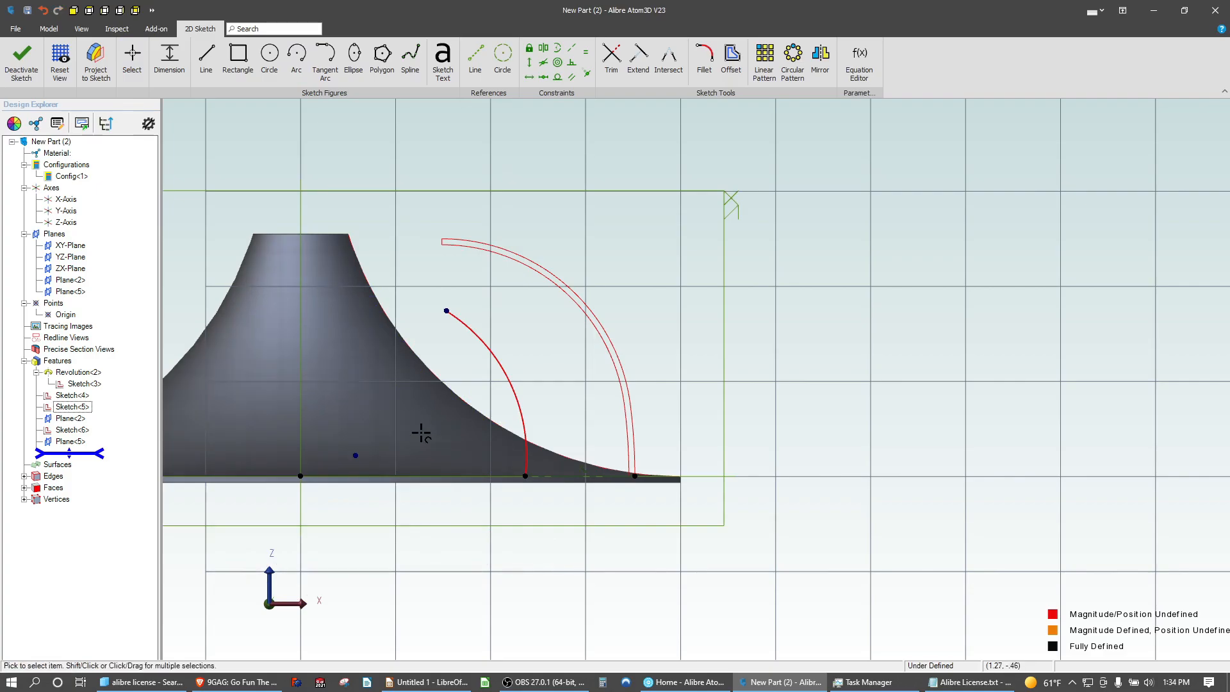
Constrain the arc's center point horizontally to its lower endpoint
left_click(529, 77)
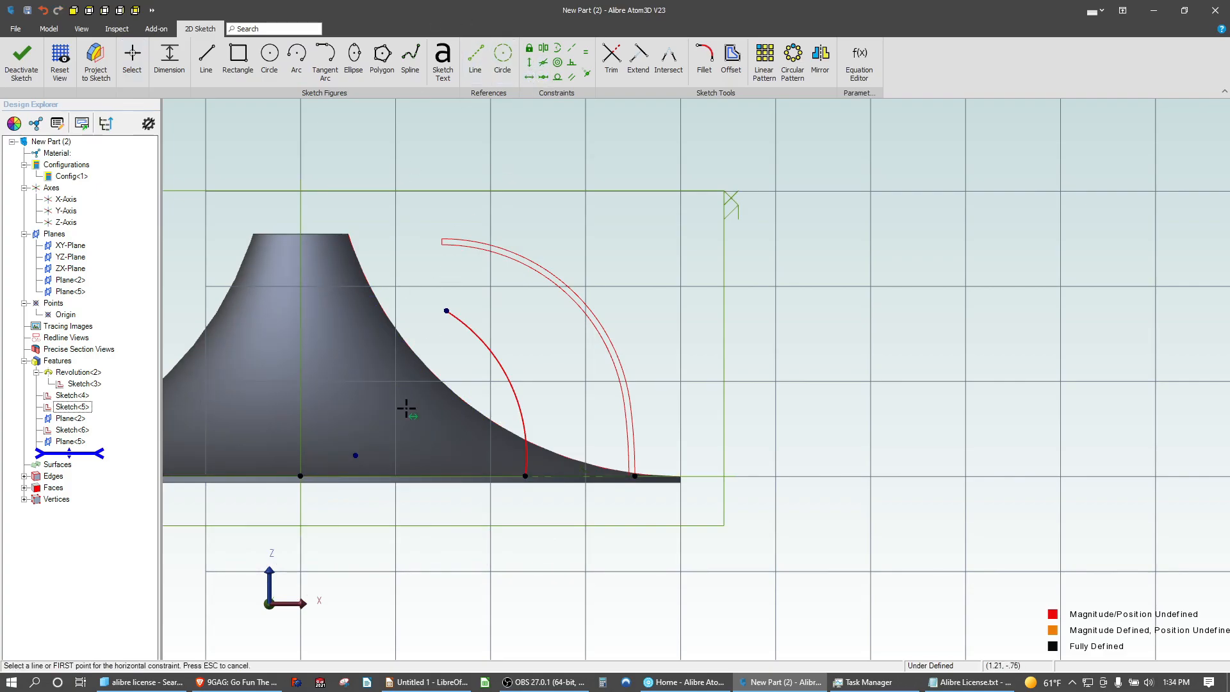
left_click(360, 456)
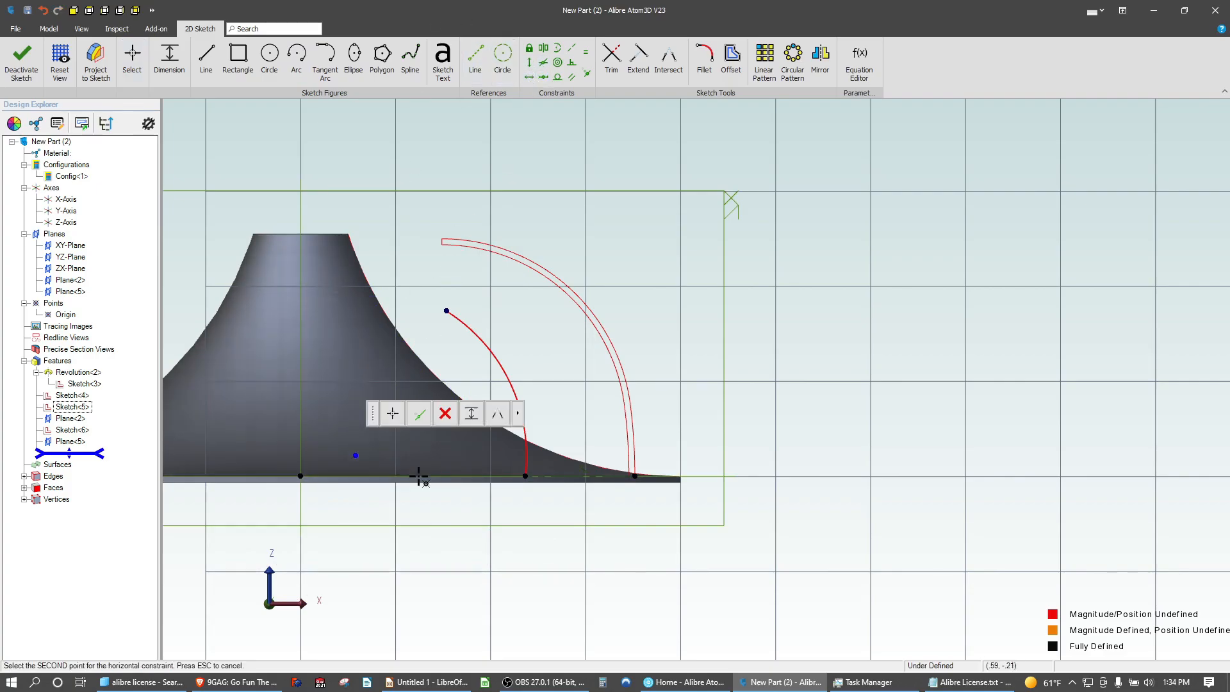
left_click(519, 473)
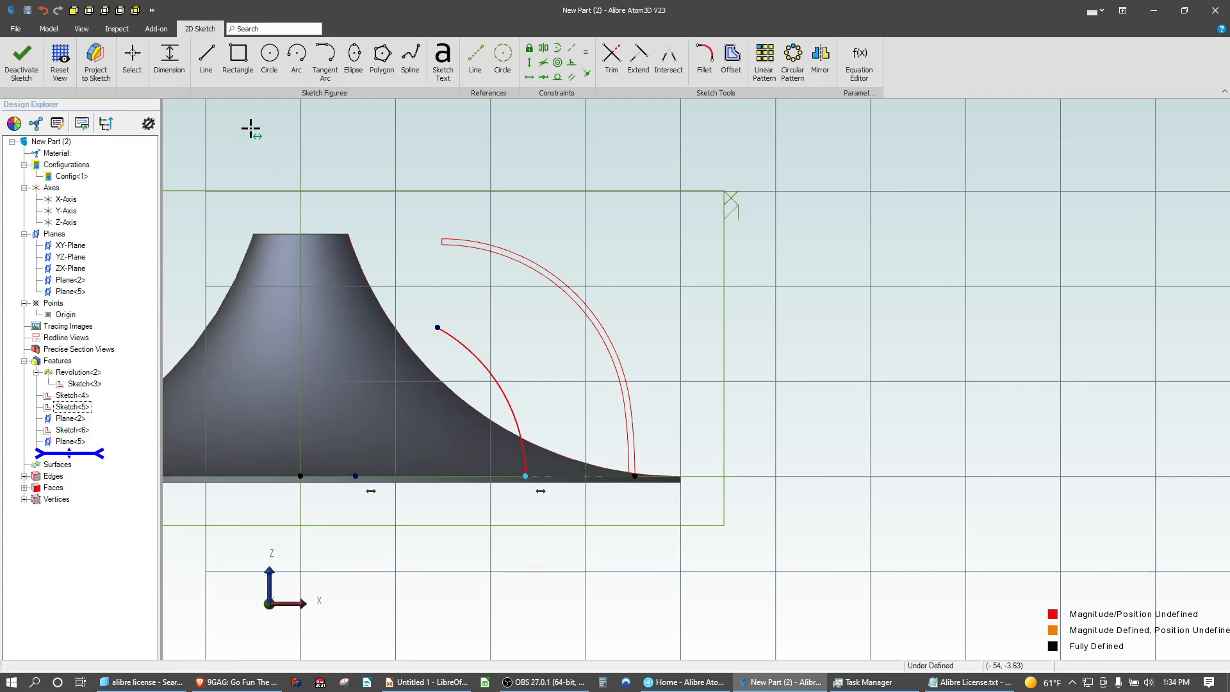
key("Escape")
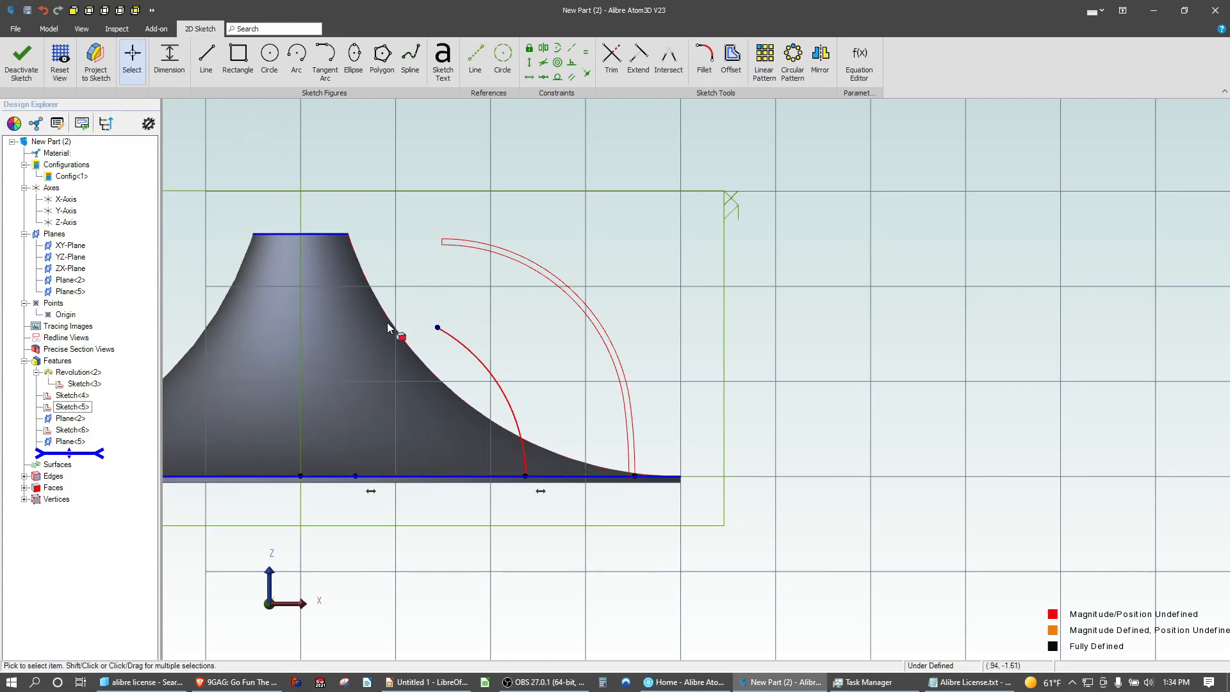
Continue the profile from the arc's upper end with a tangent arc that reaches the hub surface
left_click(325, 56)
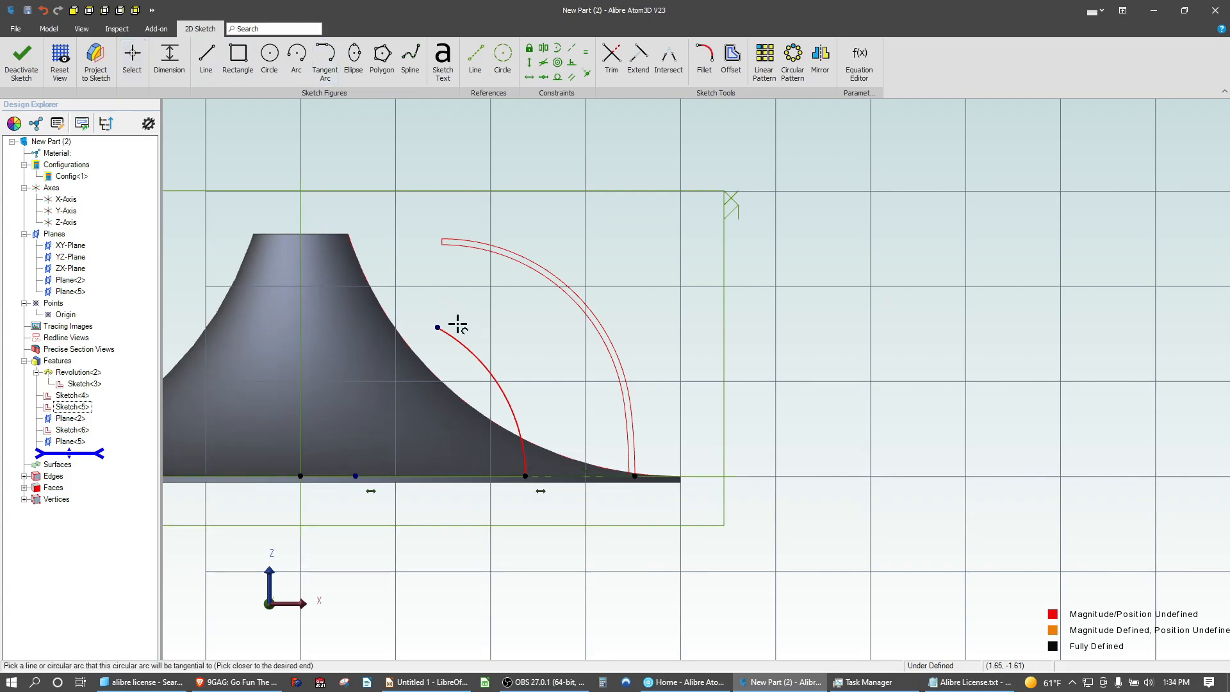
left_click(437, 327)
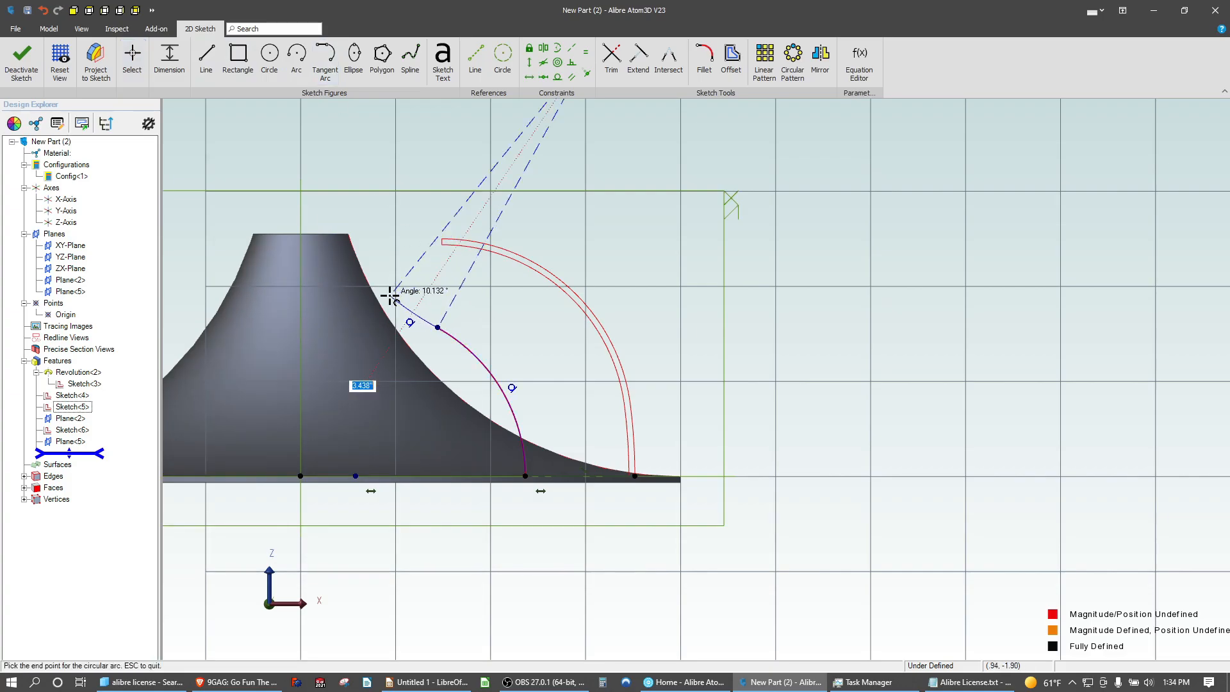
left_click(369, 306)
key("Escape")
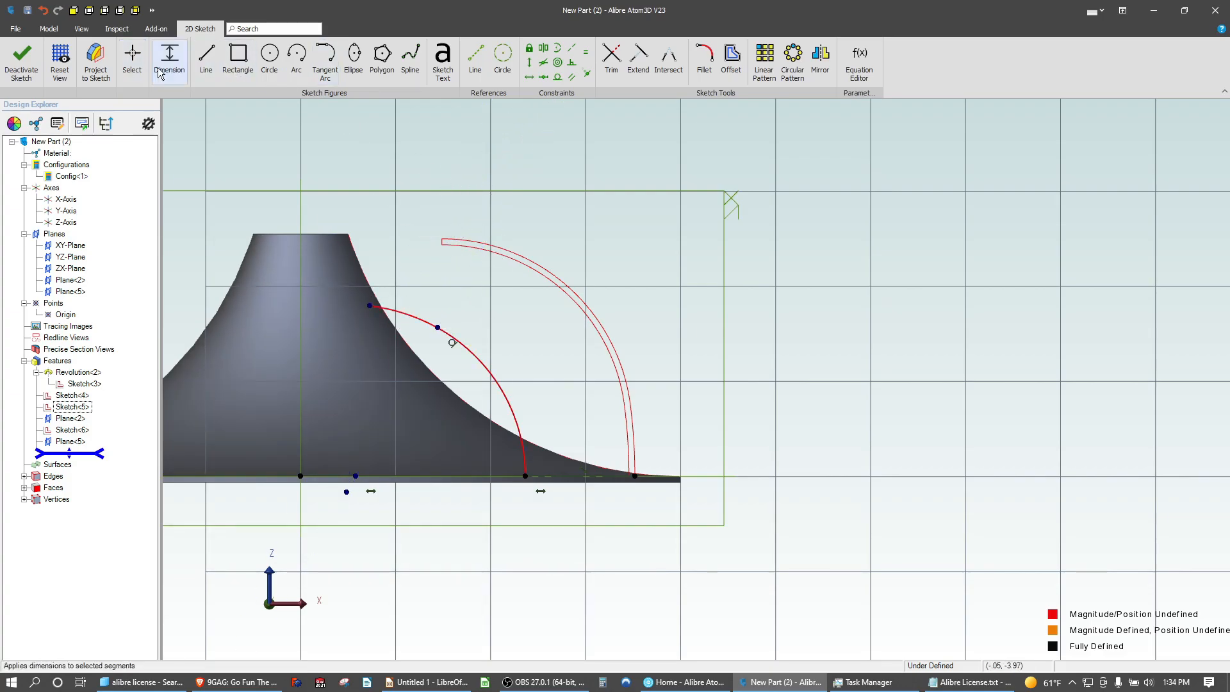
Dimension the upper tangent arc with a radius of 1.5"
left_click(422, 326)
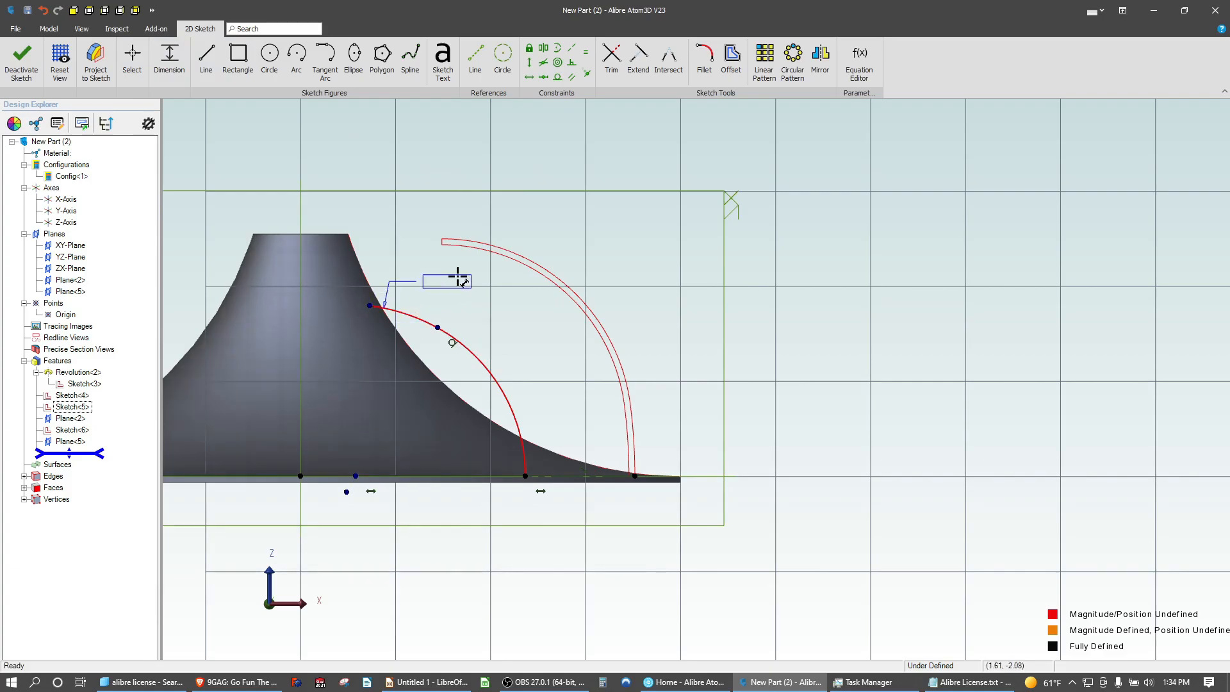
left_click(460, 273)
type("1.5")
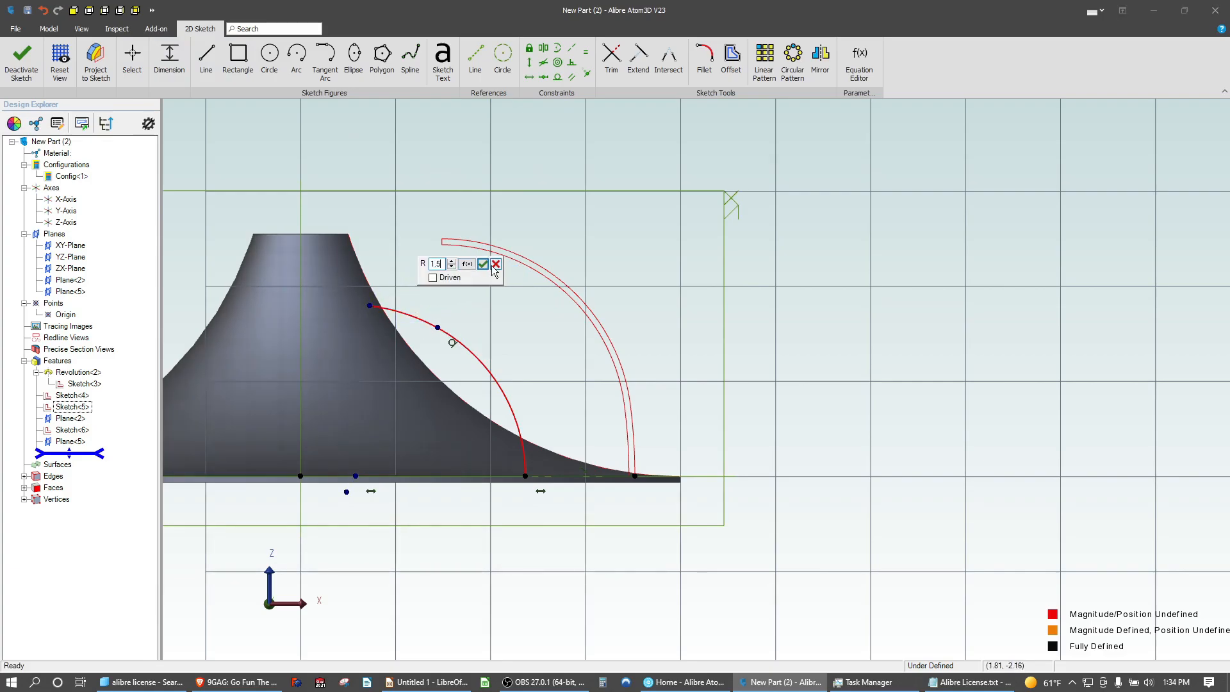
key("Return")
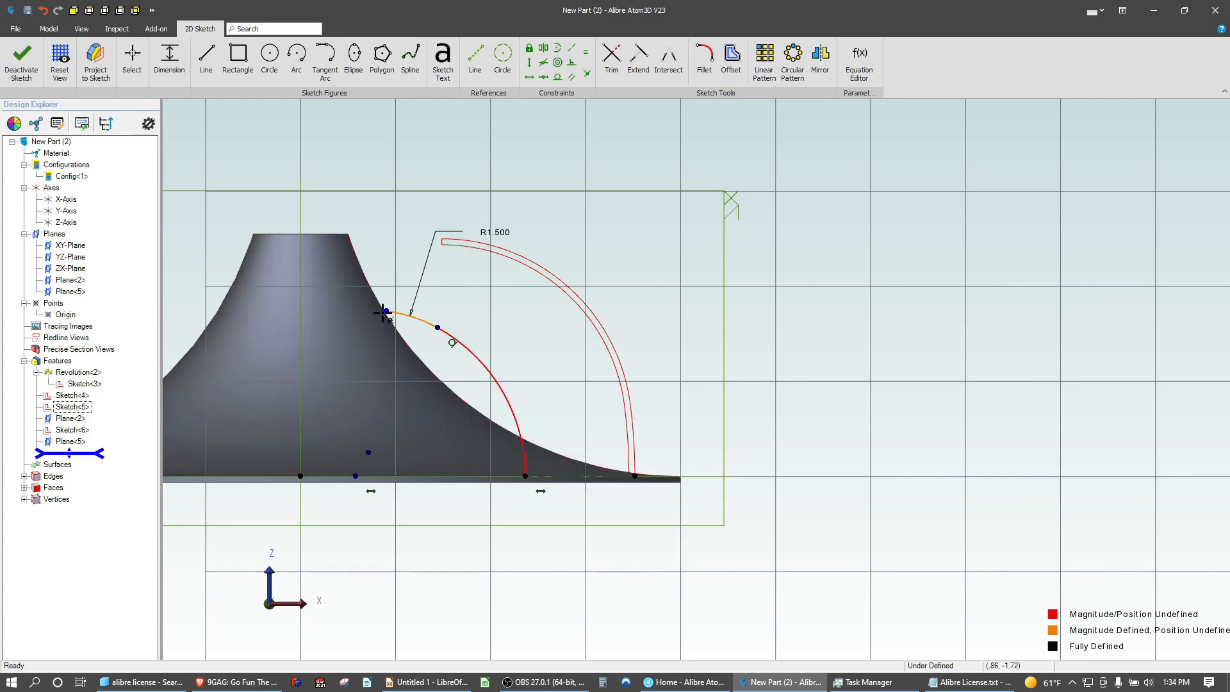
Dimension the vertical distance from the origin to the tangent arc's free endpoint as 2.5"
left_click(303, 477)
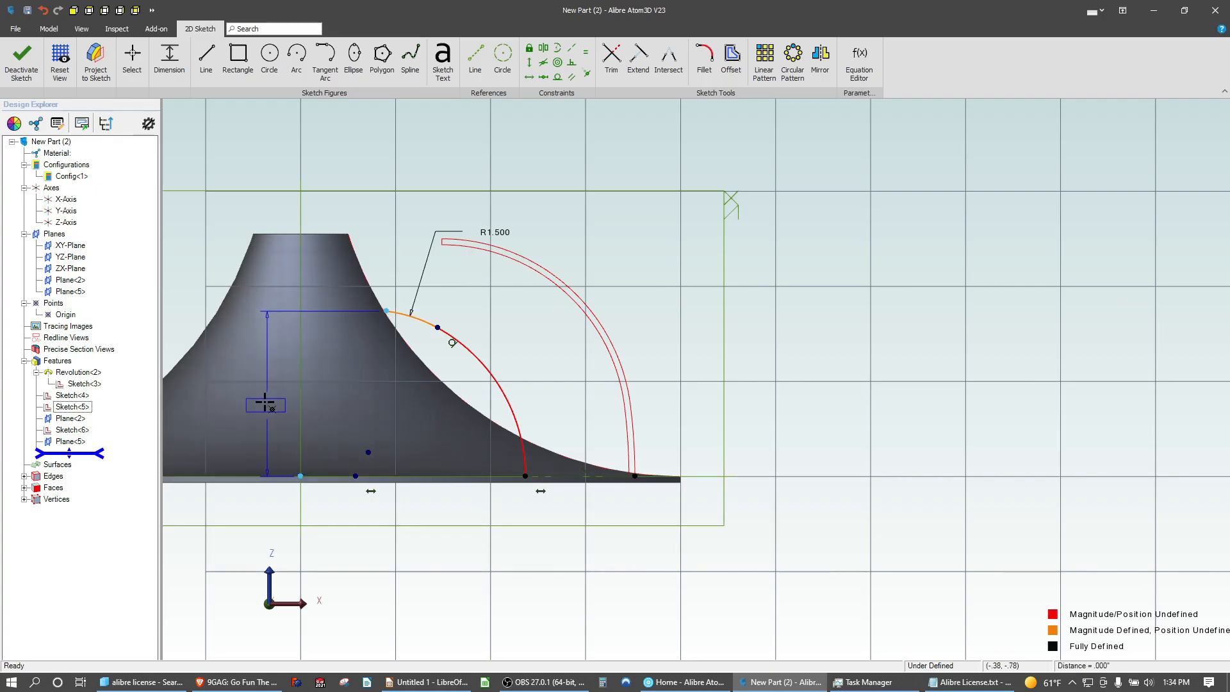
left_click(262, 398)
type("2")
key("Return")
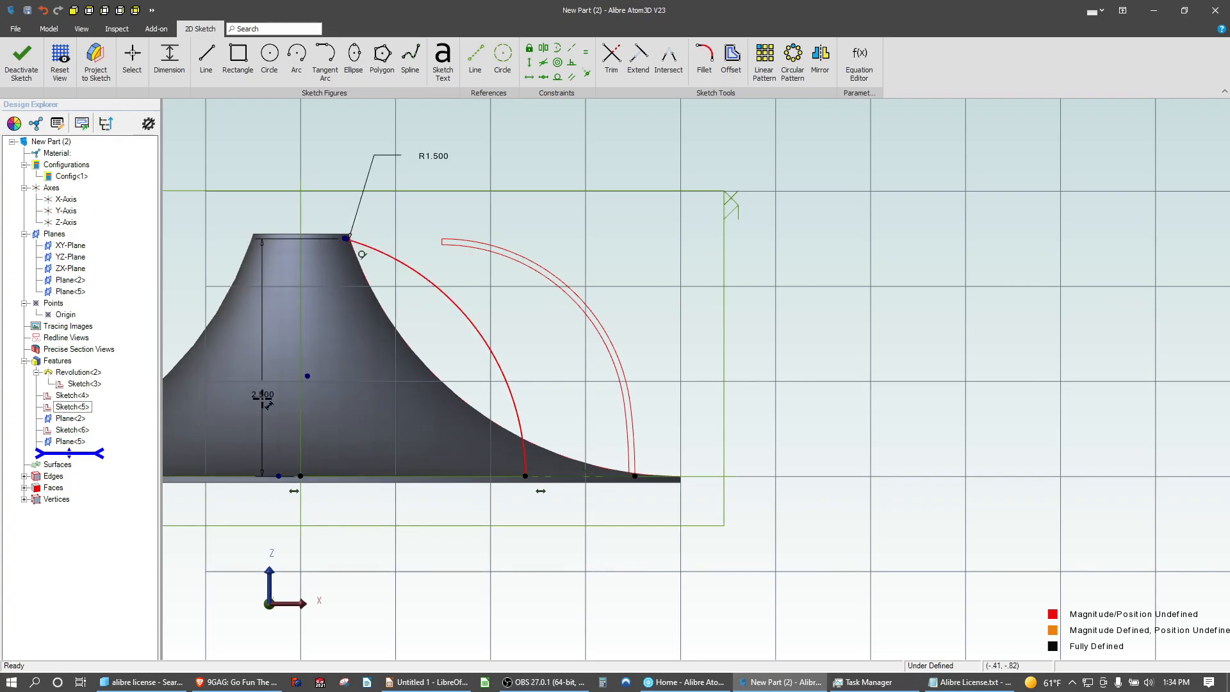
scroll(384, 227, "up", 3)
key("Escape")
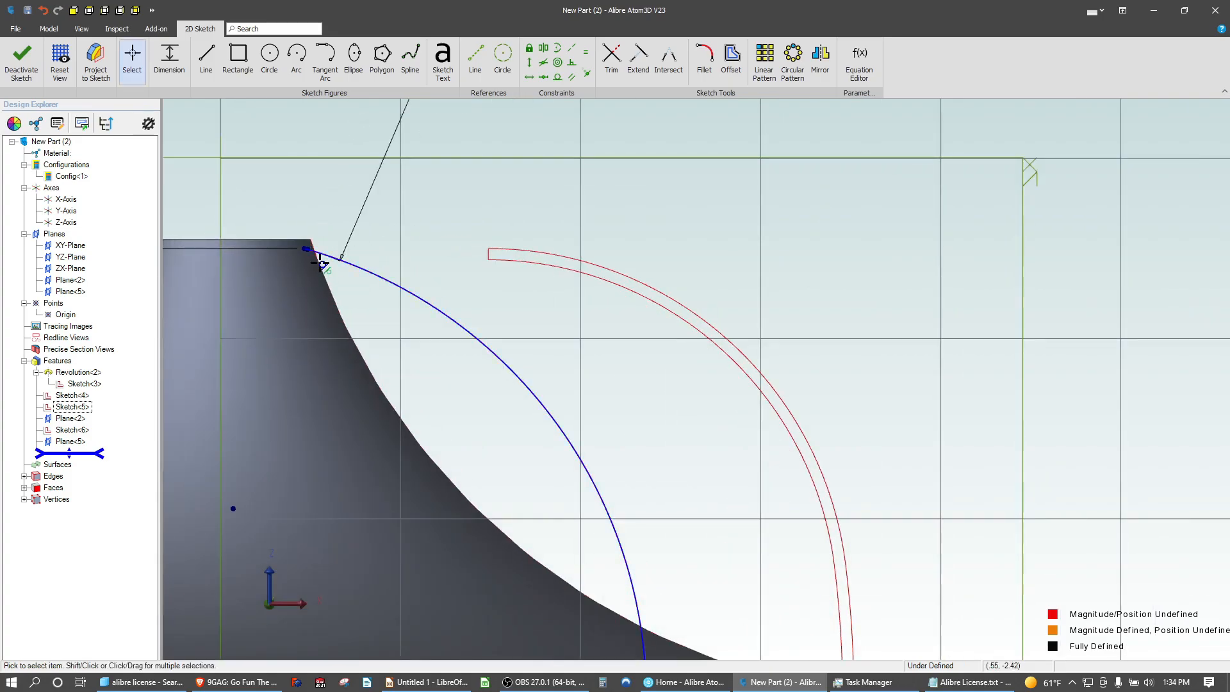
Move the point joining the two arcs outward and down so the upper arc lengthens away from the hub
left_click_drag(315, 263, 471, 320)
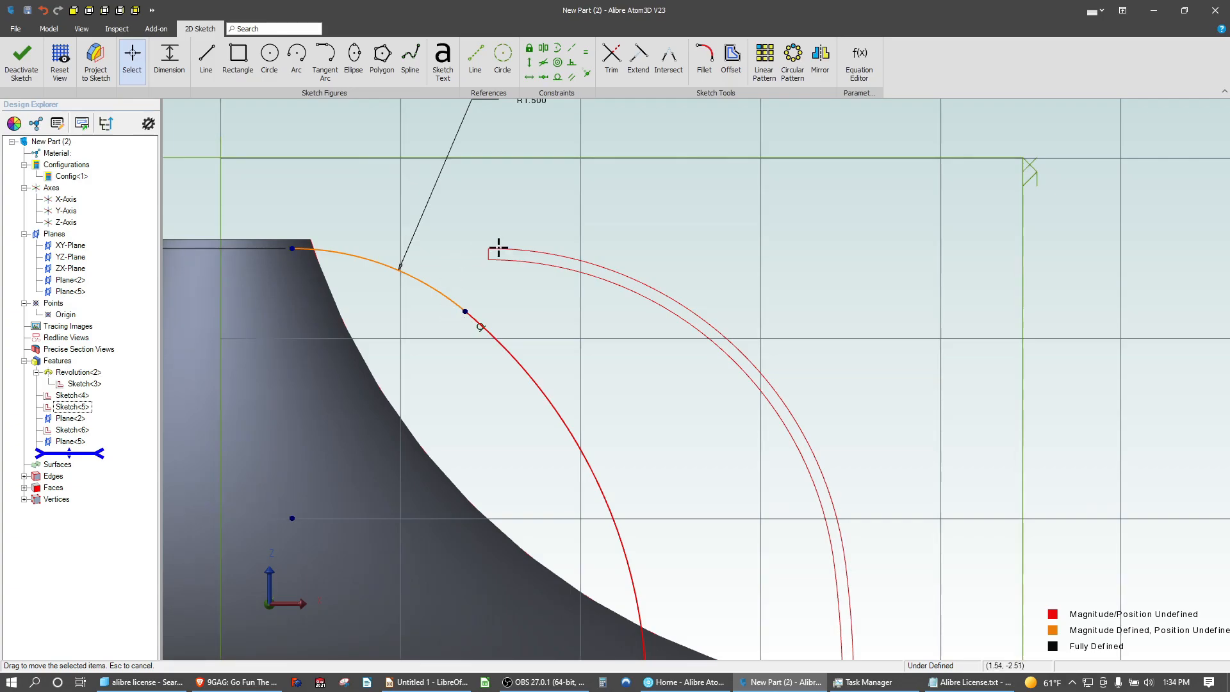
scroll(512, 269, "down", 3)
scroll(455, 407, "up", 1)
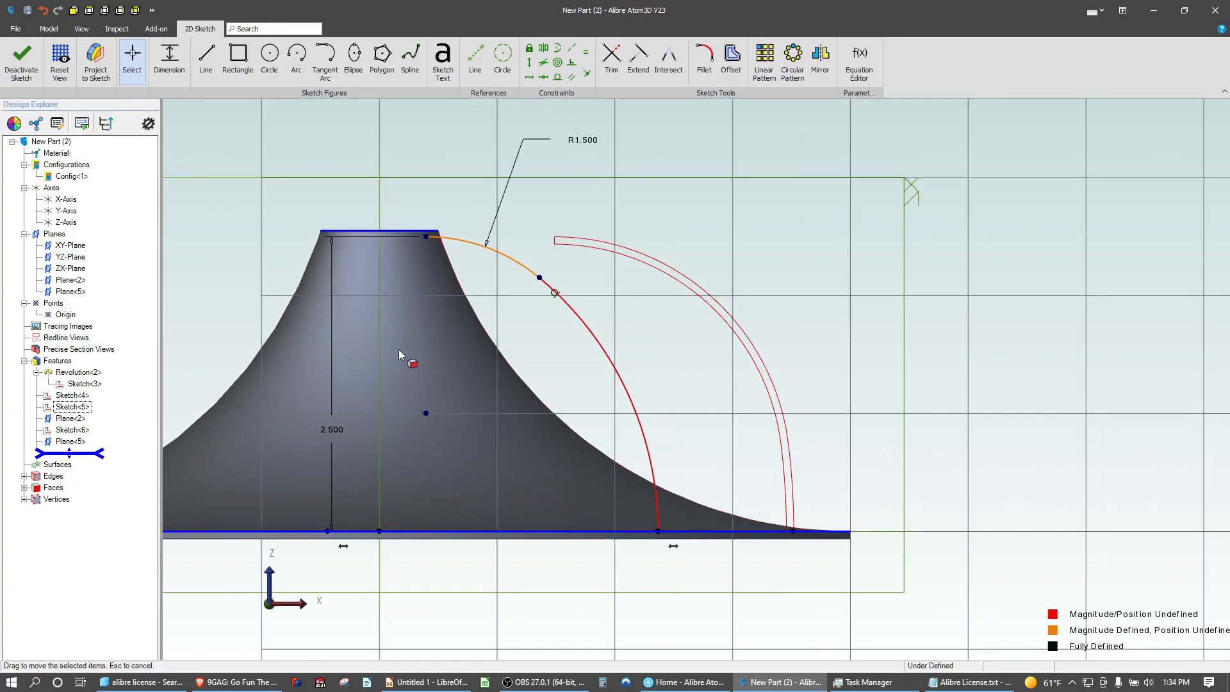
scroll(541, 506, "down", 2)
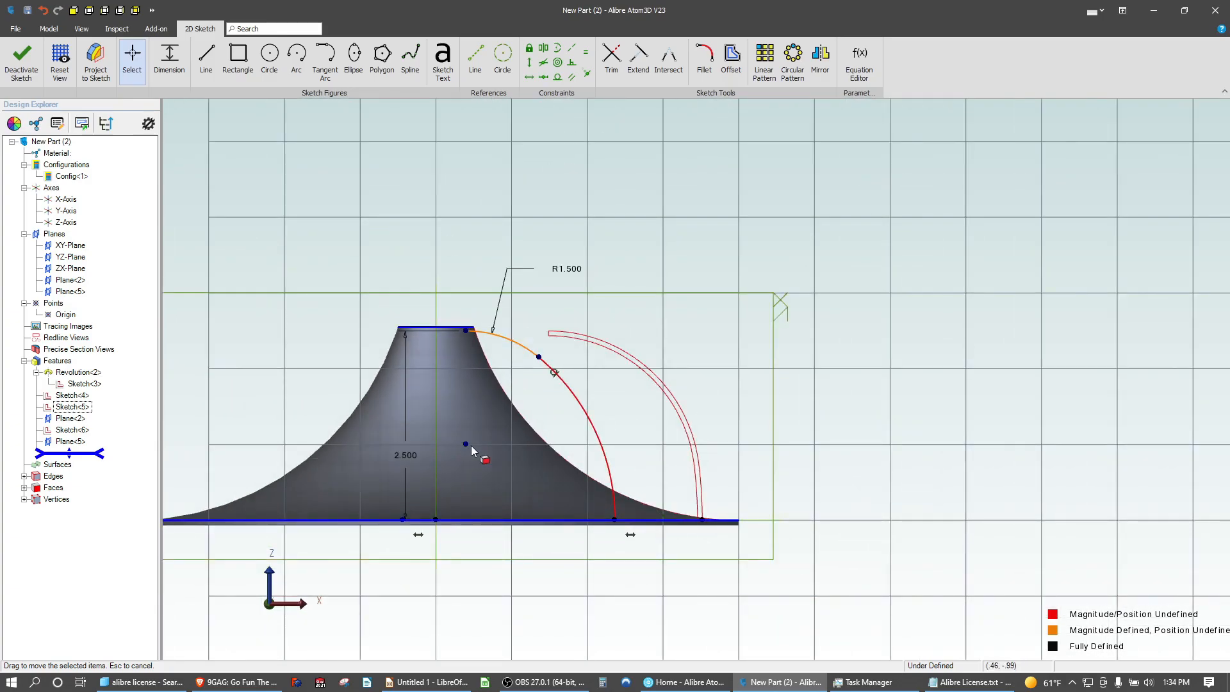
scroll(467, 417, "up", 3)
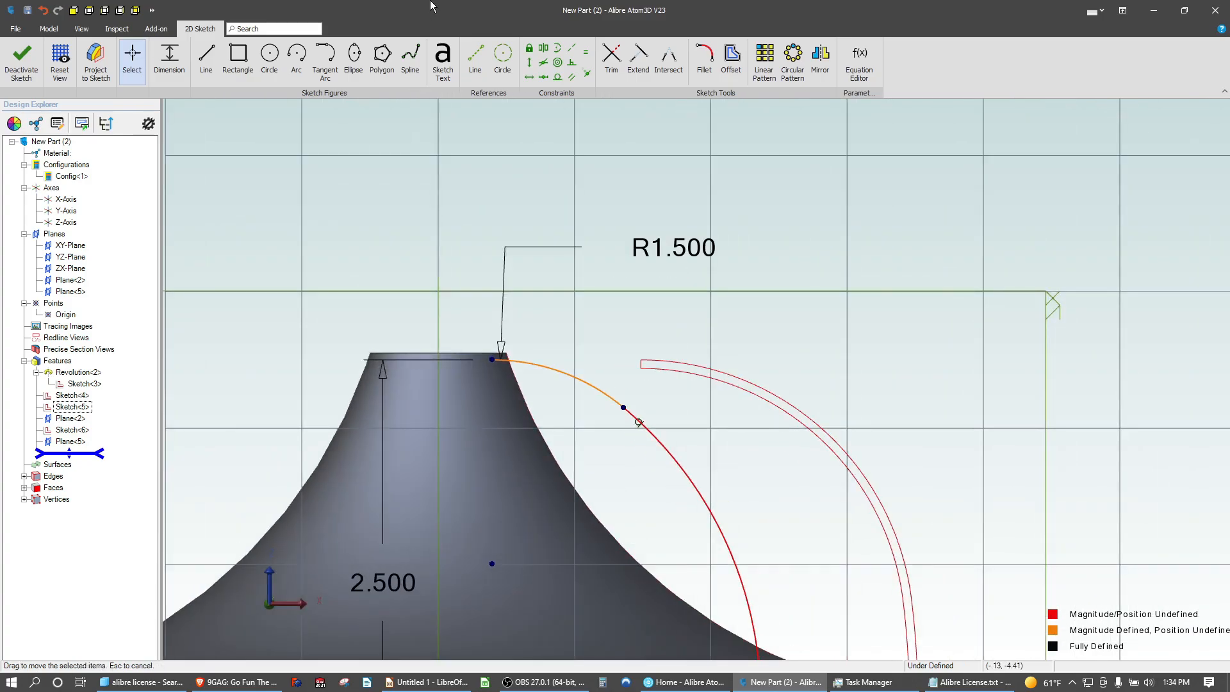
Constrain the upper arc's center point and free endpoint to be vertically aligned
left_click(529, 62)
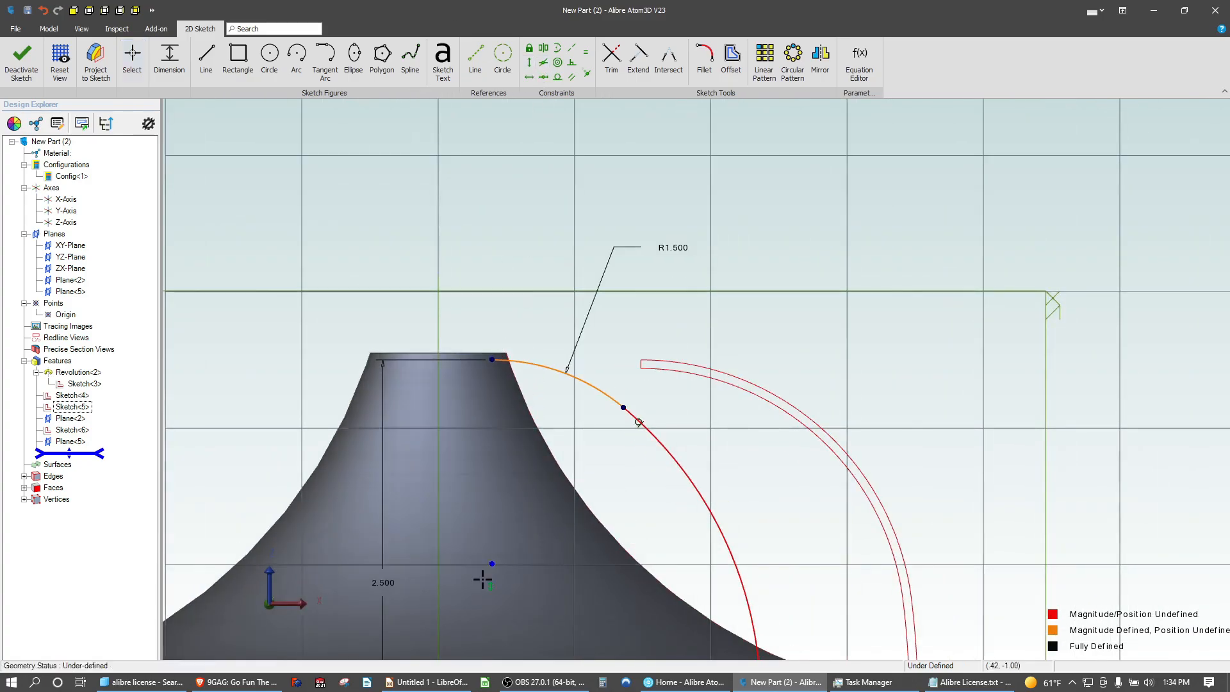
left_click(492, 562)
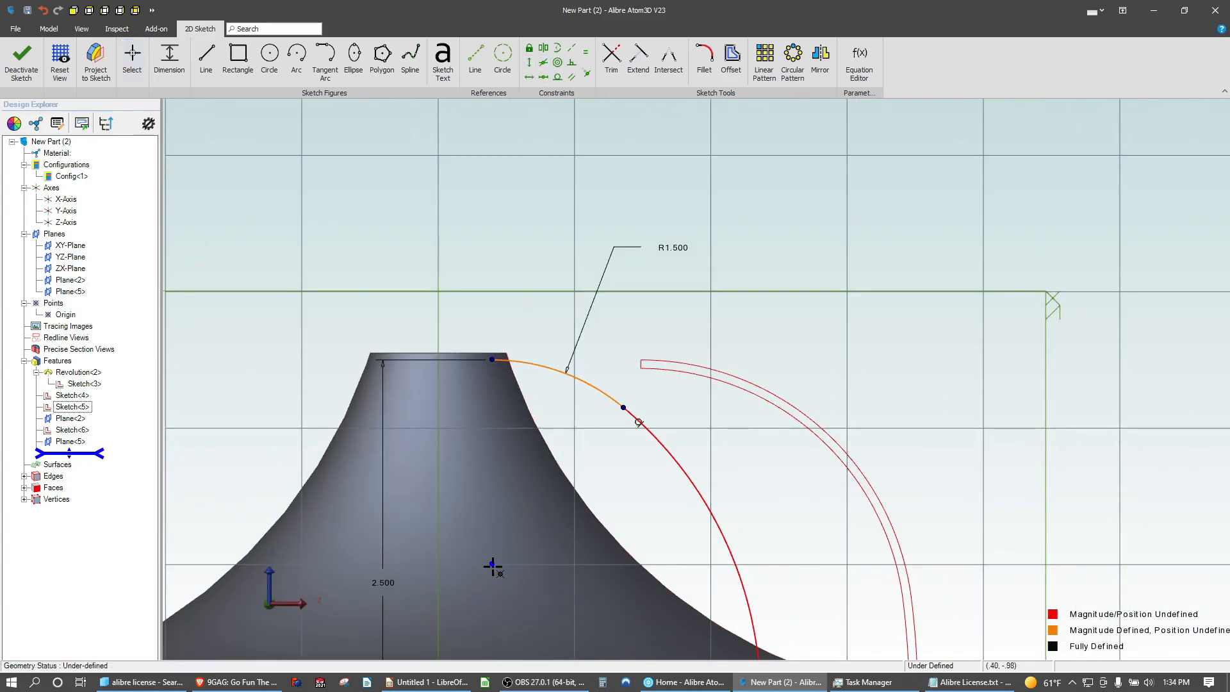
left_click(492, 360)
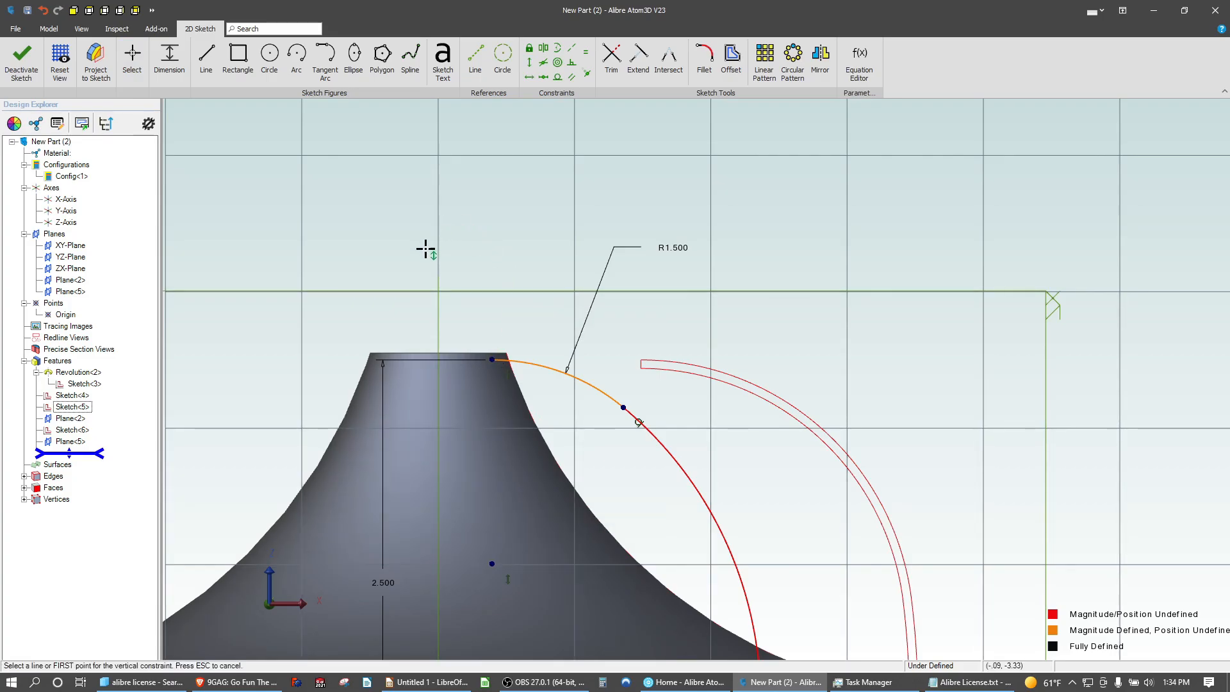
scroll(423, 269, "down", 3)
scroll(419, 287, "down", 2)
scroll(425, 444, "up", 6)
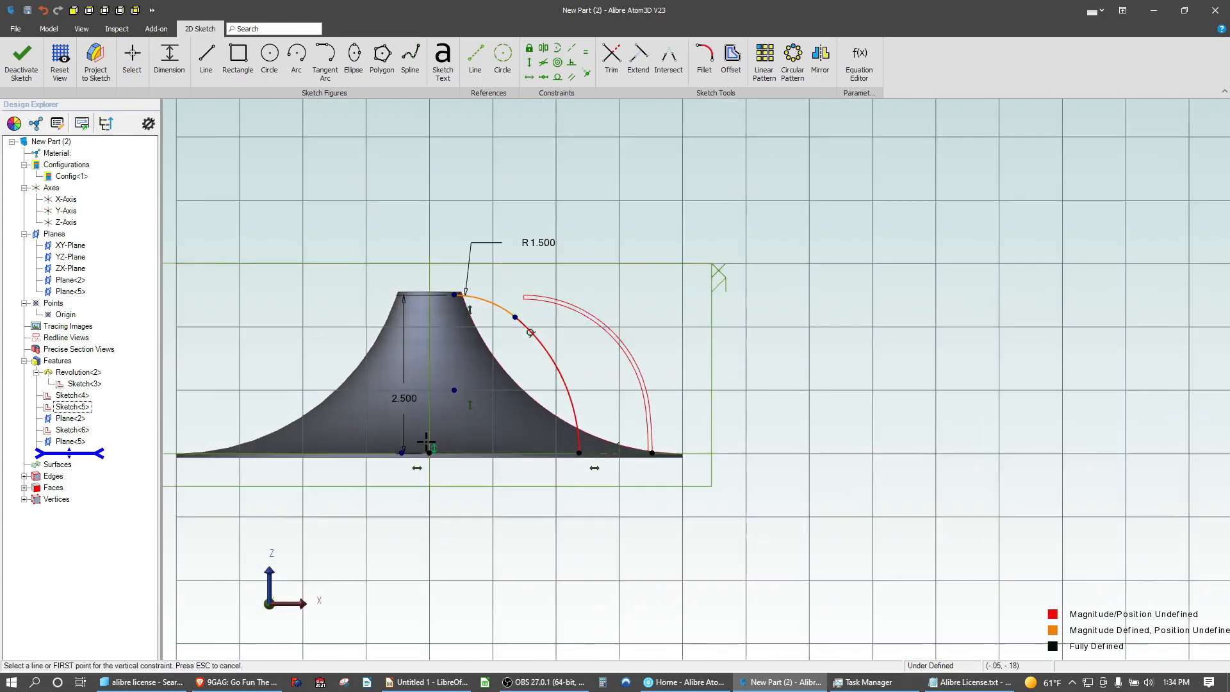
key("Escape")
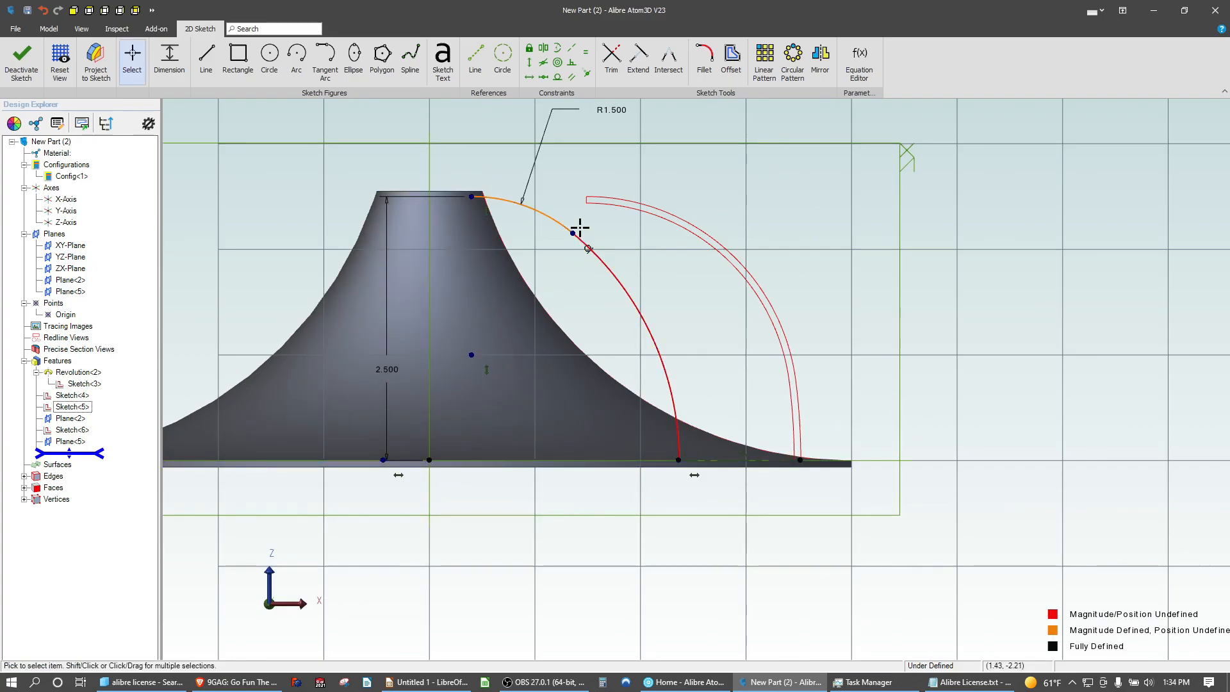
Pull the point joining the two arcs down and outward, and dimension its height above the lower arc's base endpoint as 2"
left_click_drag(573, 232, 626, 308)
key("ctrl+s")
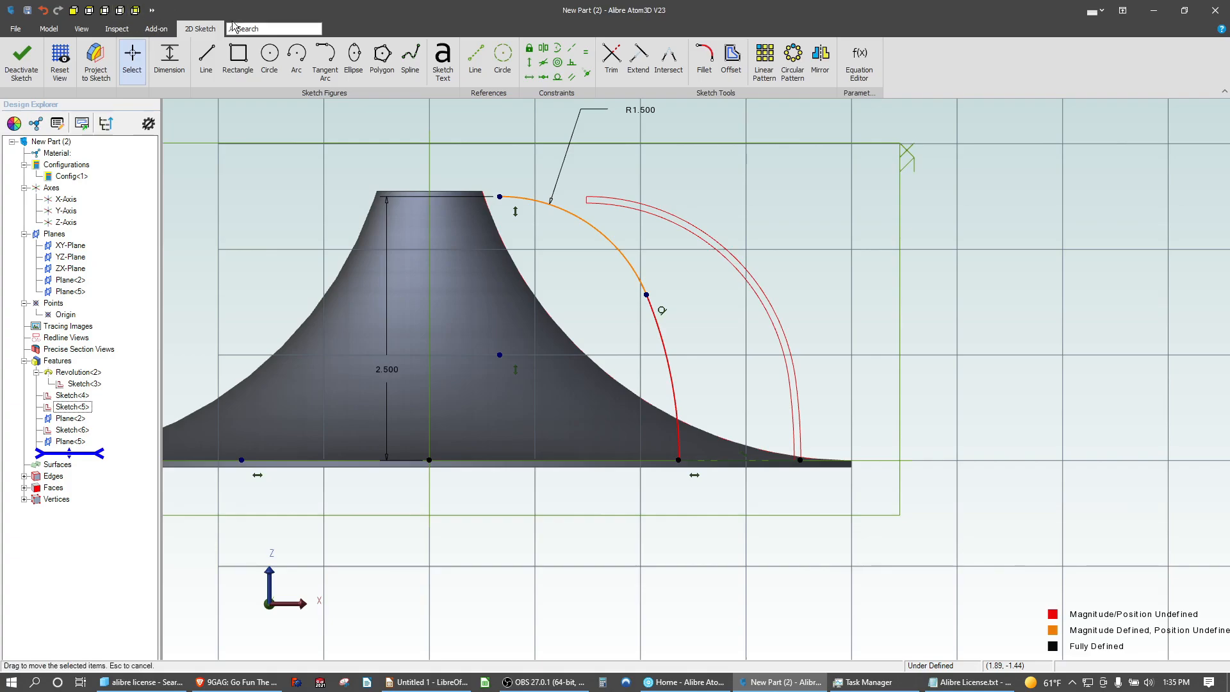
left_click(645, 296)
left_click(678, 459)
left_click(753, 398)
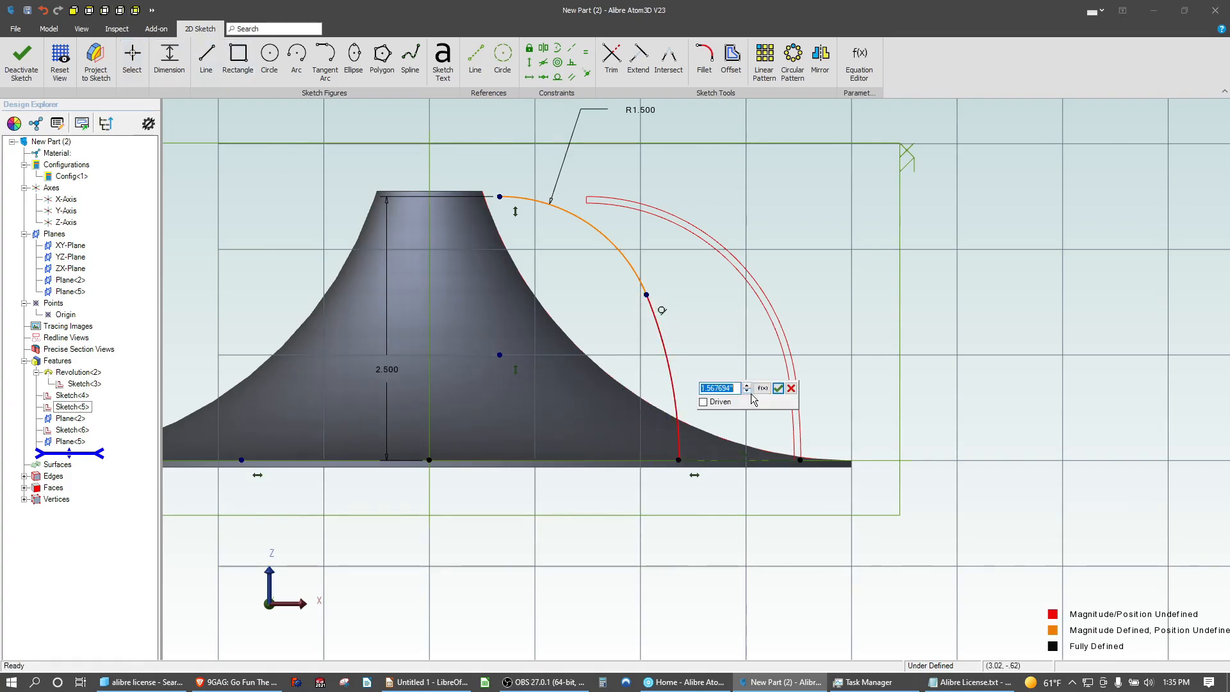
type("2")
key("Return")
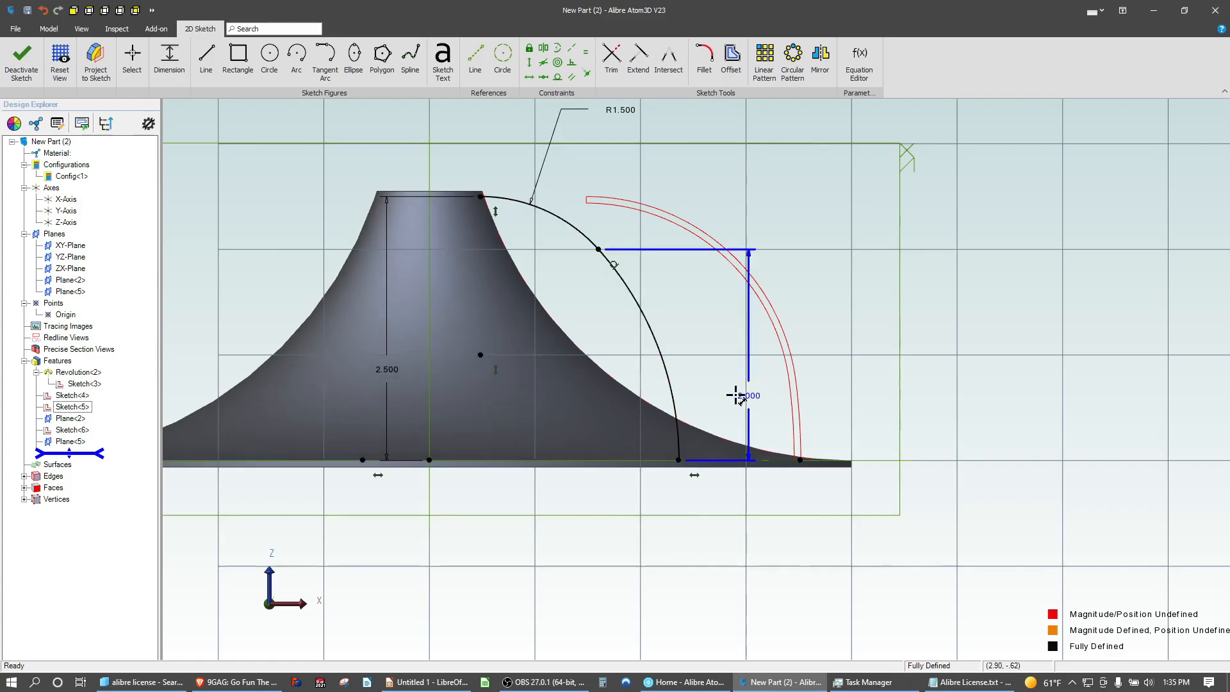
Try 1.75" and 1.52" for the height dimension of the point joining the arcs
double_click(753, 398)
key("Escape")
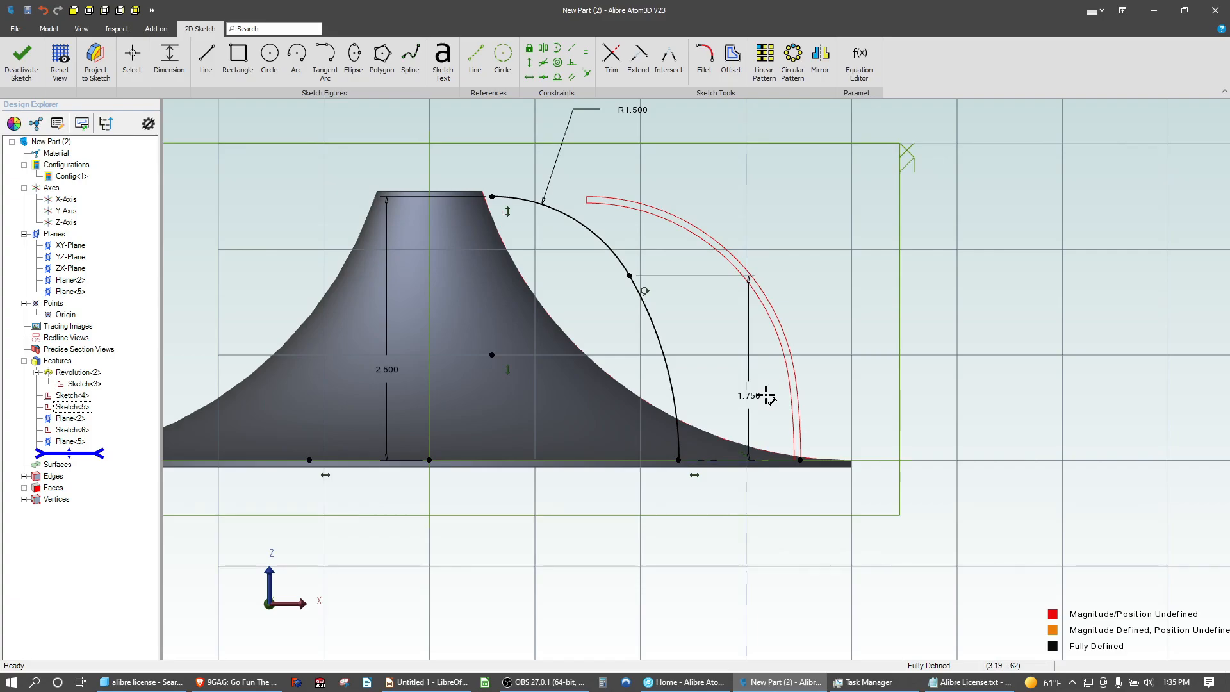
double_click(767, 395)
type("1.52")
key("Return")
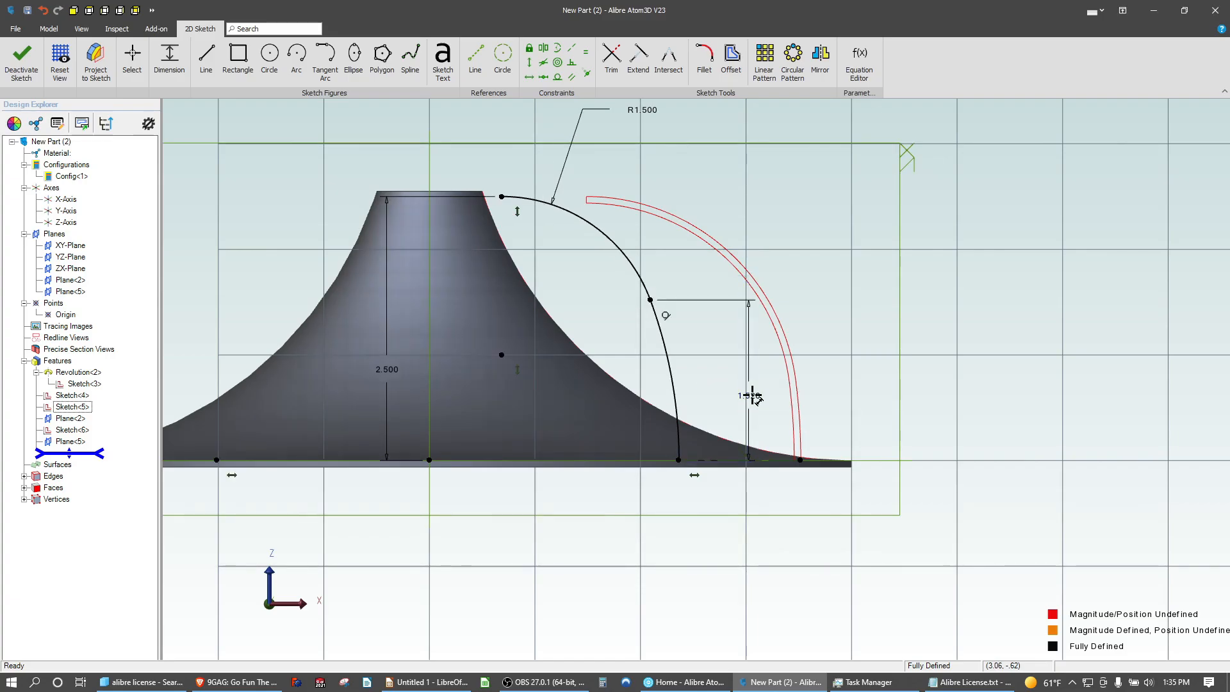
Set the height dimension of the point joining the two arcs to 1.5"
double_click(756, 398)
type("1")
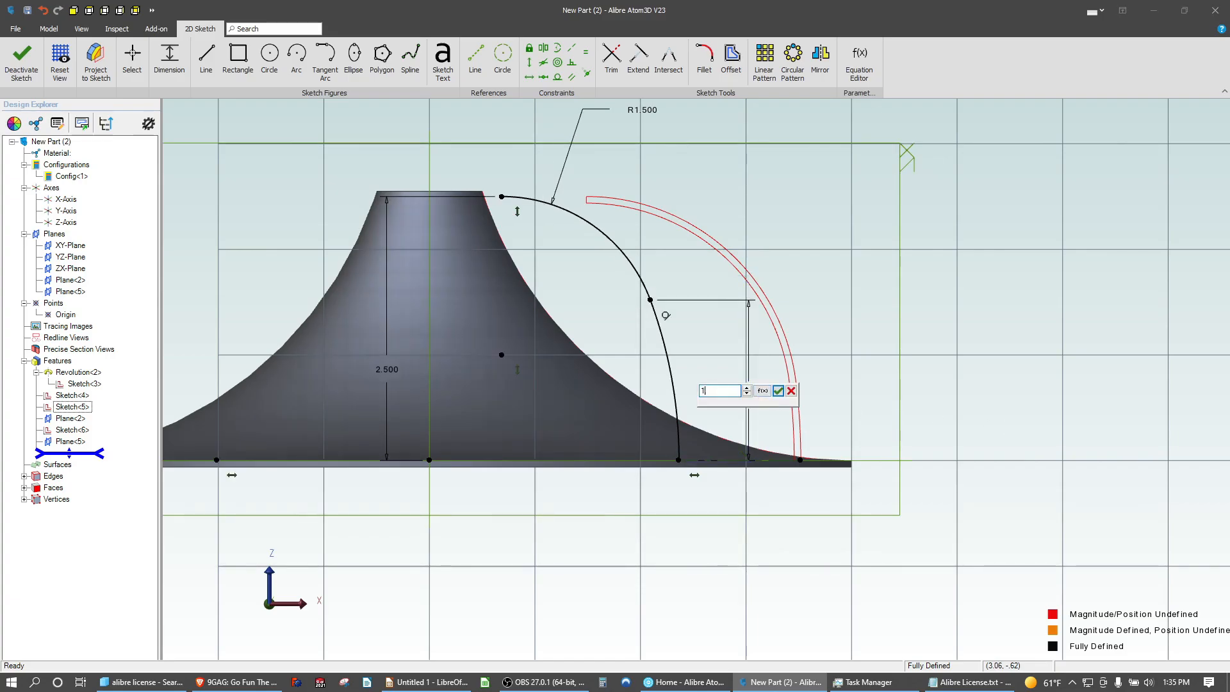
type(".5")
key("Return")
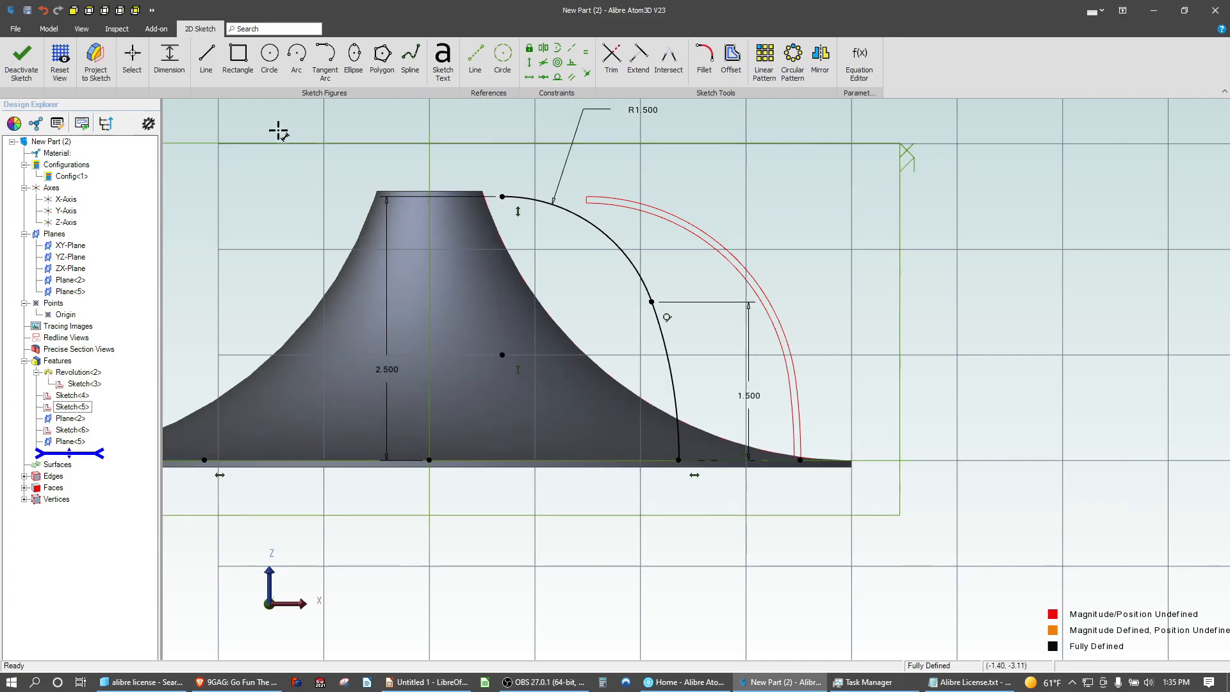
Draw two connected inner arcs inside the profile, concentric with the upper and lower outer arcs
left_click(296, 57)
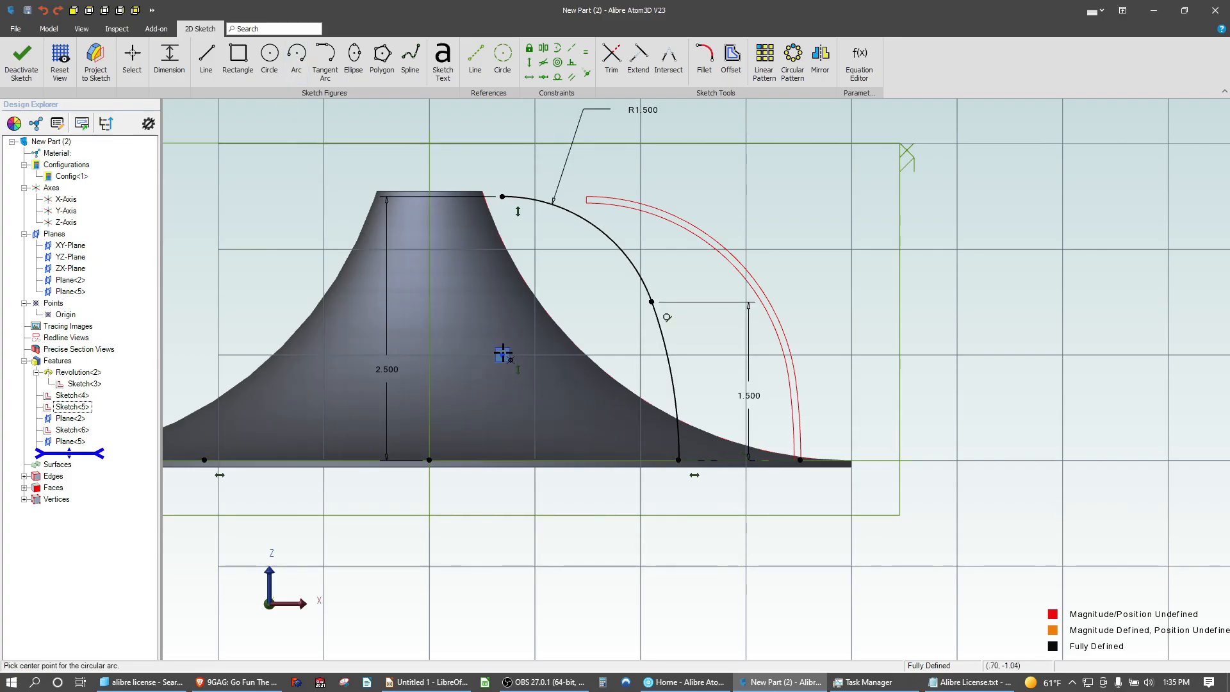
left_click(503, 354)
left_click(509, 219)
left_click(629, 306)
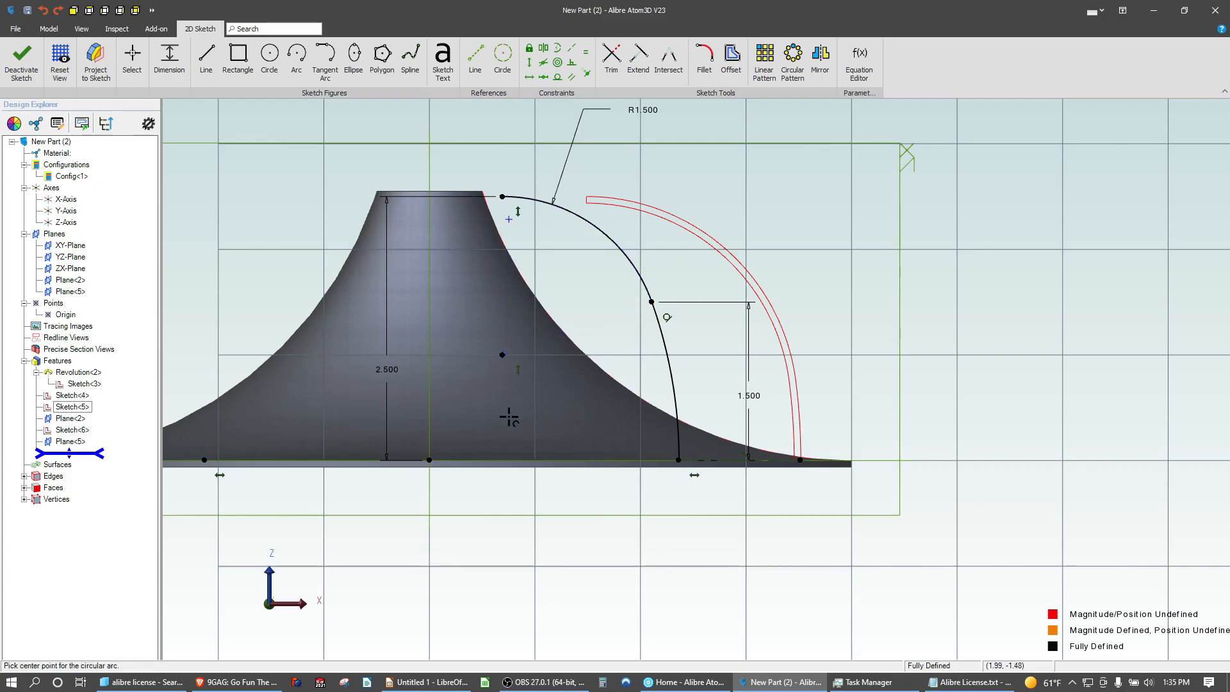
scroll(440, 466, "down", 1)
left_click(252, 461)
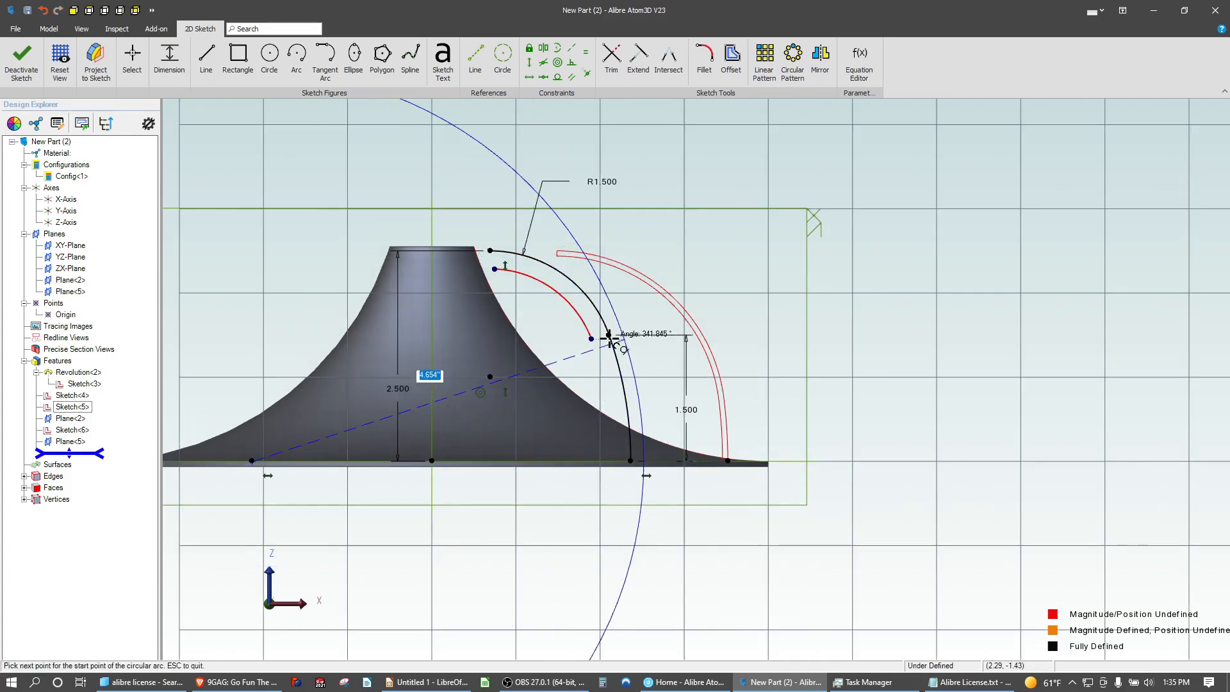
left_click(591, 339)
left_click(608, 442)
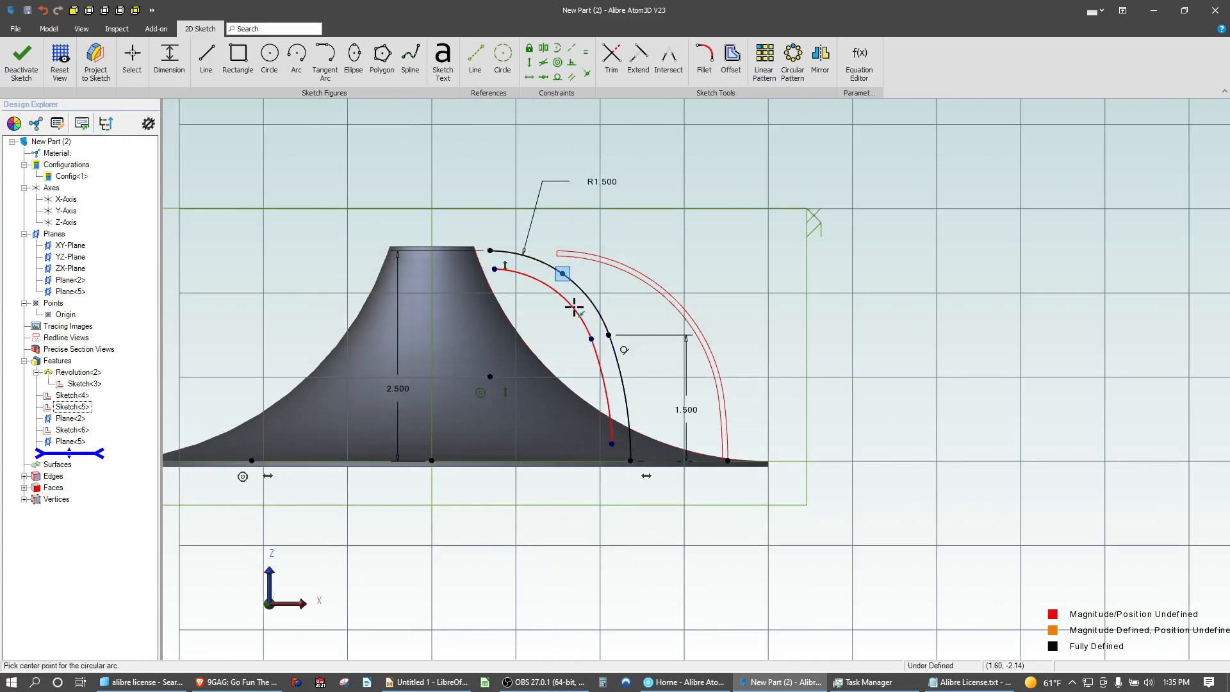
Apply a tangent constraint between the upper and lower inner arcs
scroll(577, 305, "up", 3)
left_click(557, 78)
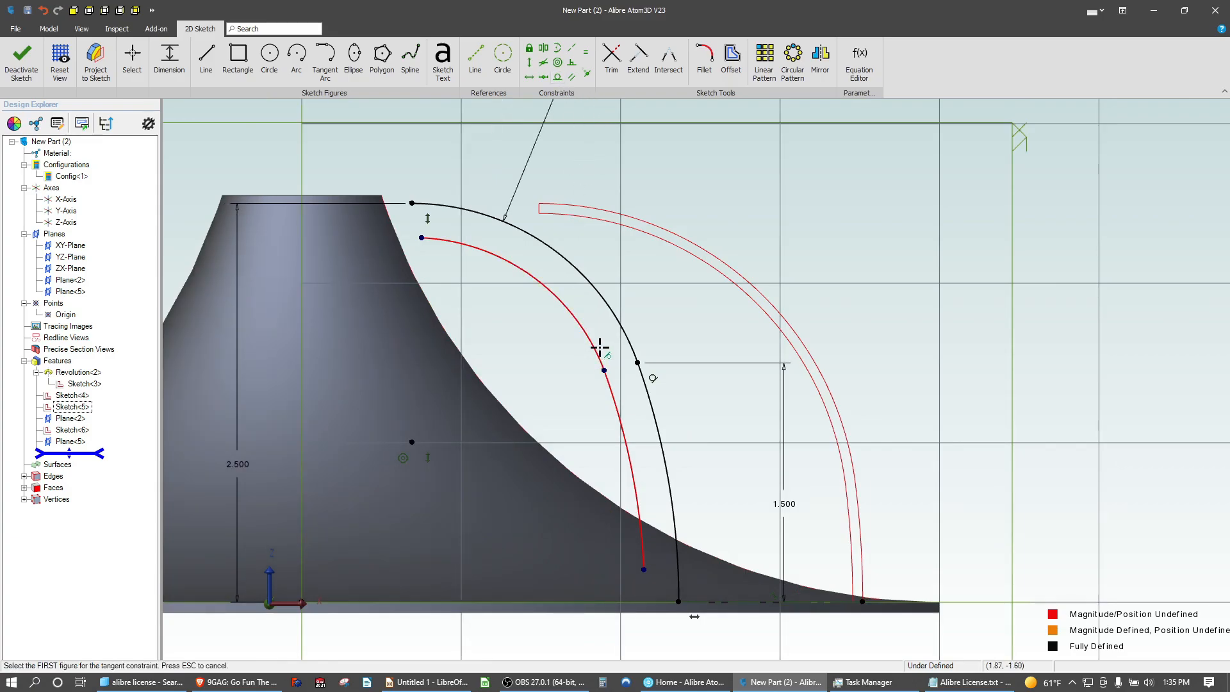
left_click(599, 348)
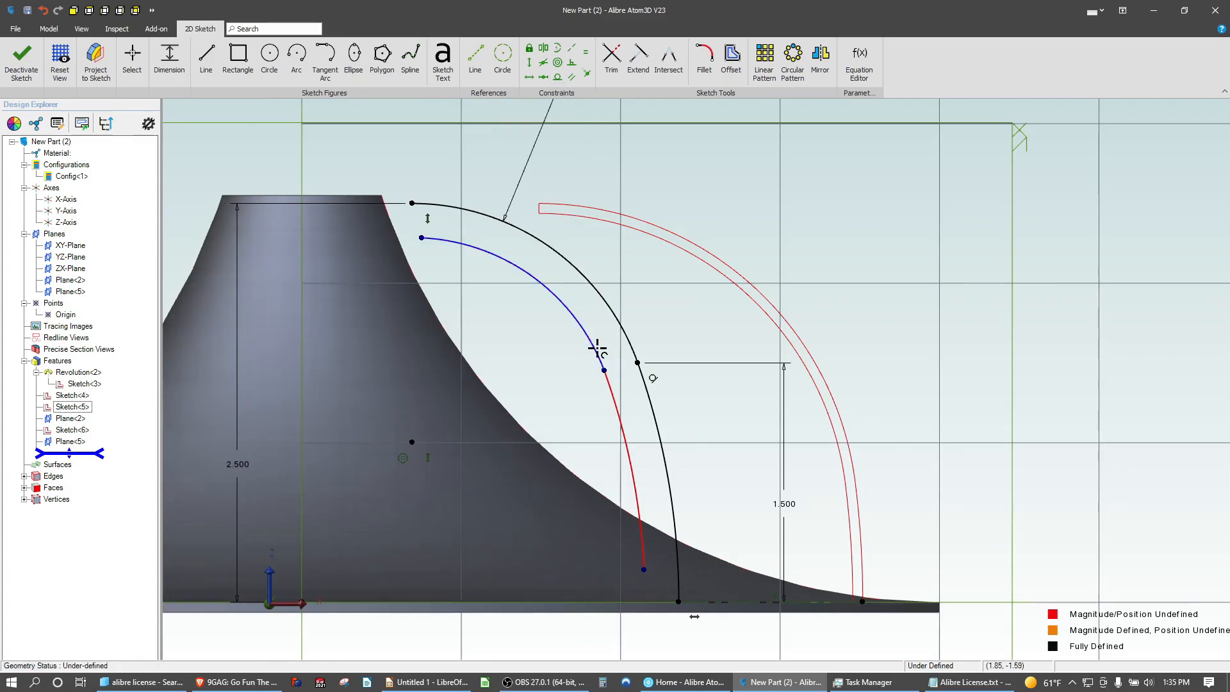
left_click(613, 398)
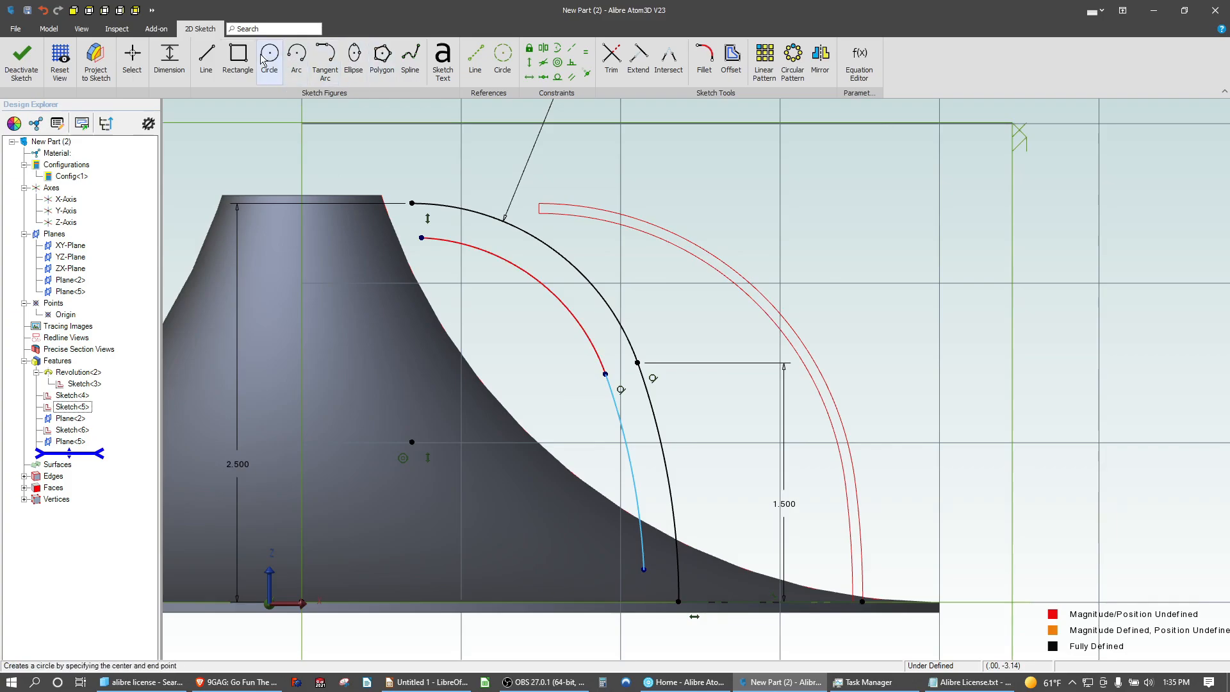
Close the profile with lines joining the inner and outer arcs at their upper and lower ends
left_click(206, 61)
left_click(412, 203)
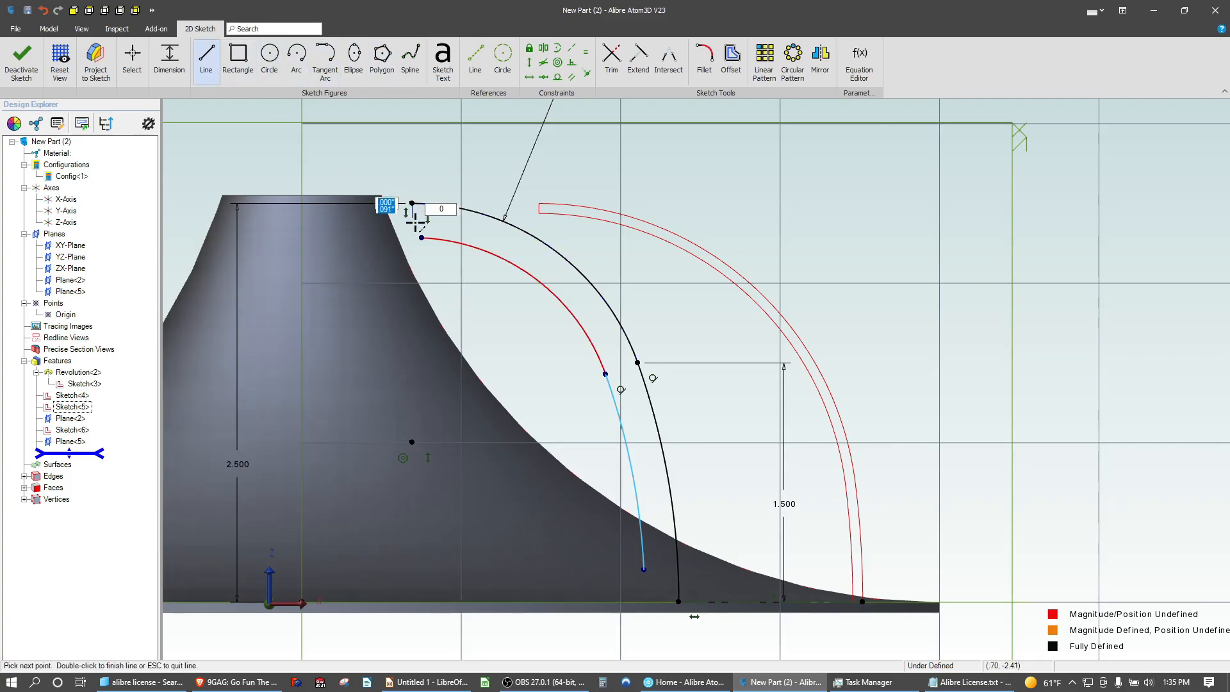
double_click(422, 238)
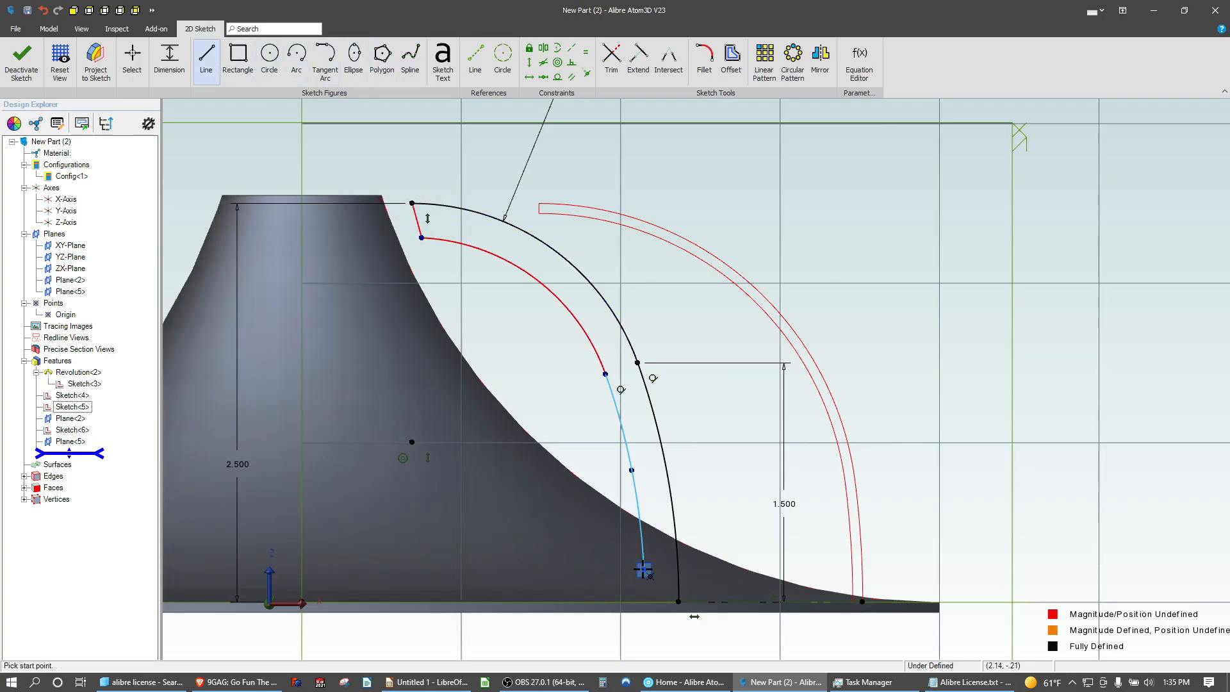
left_click(644, 569)
double_click(679, 601)
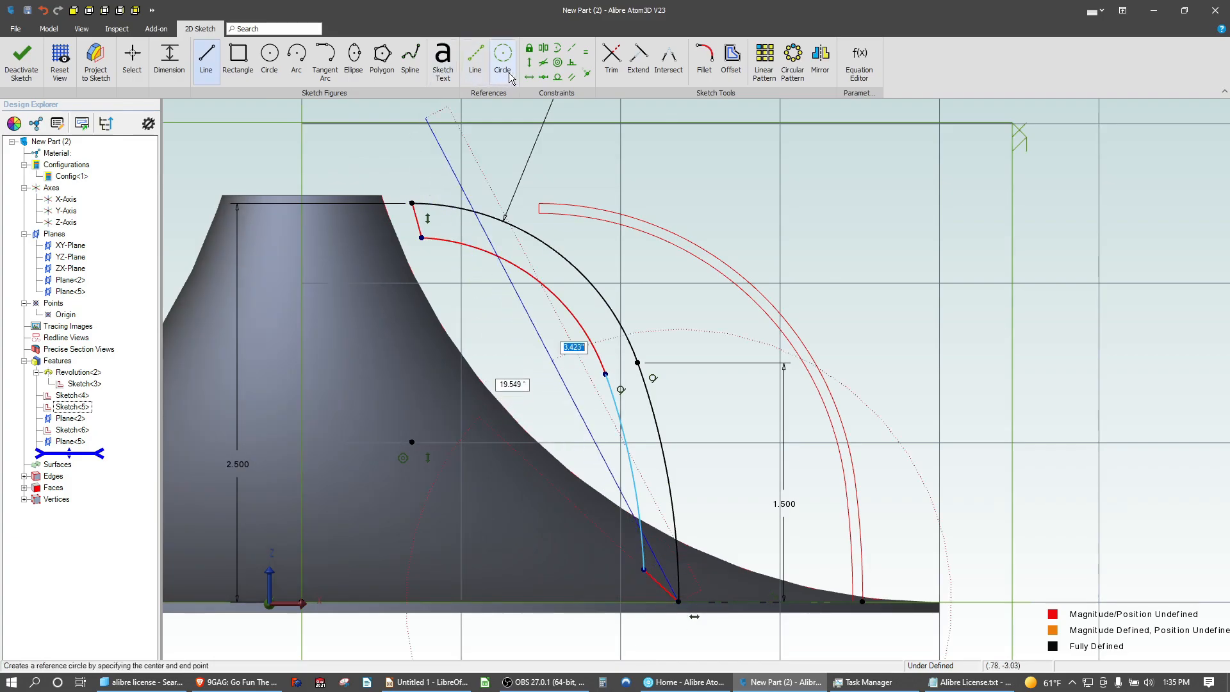
Constrain the upper closing line vertical and the lower closing line horizontal
left_click(530, 62)
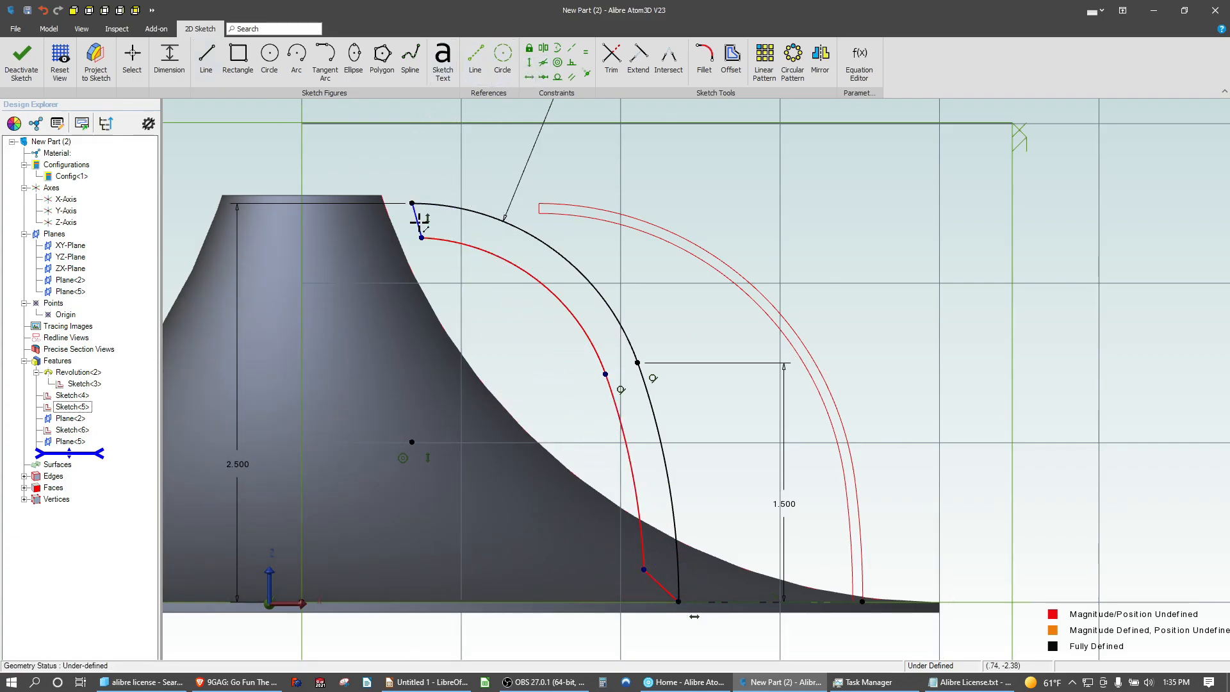
left_click(417, 221)
left_click(604, 383)
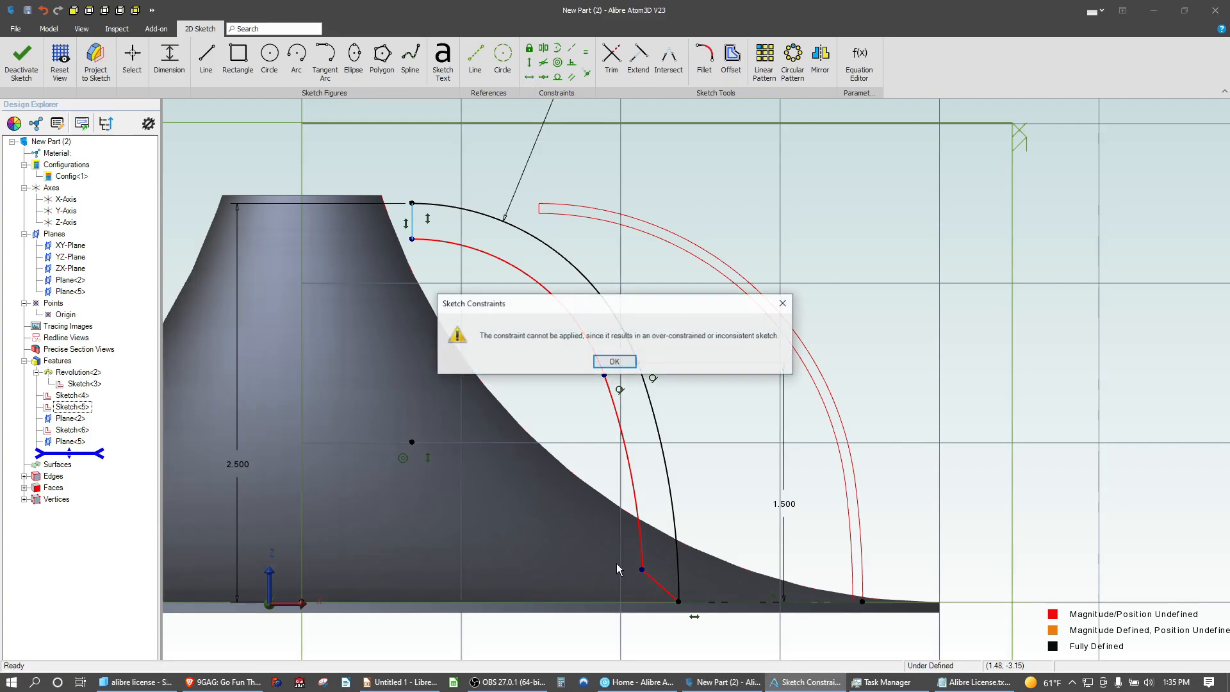
left_click(614, 362)
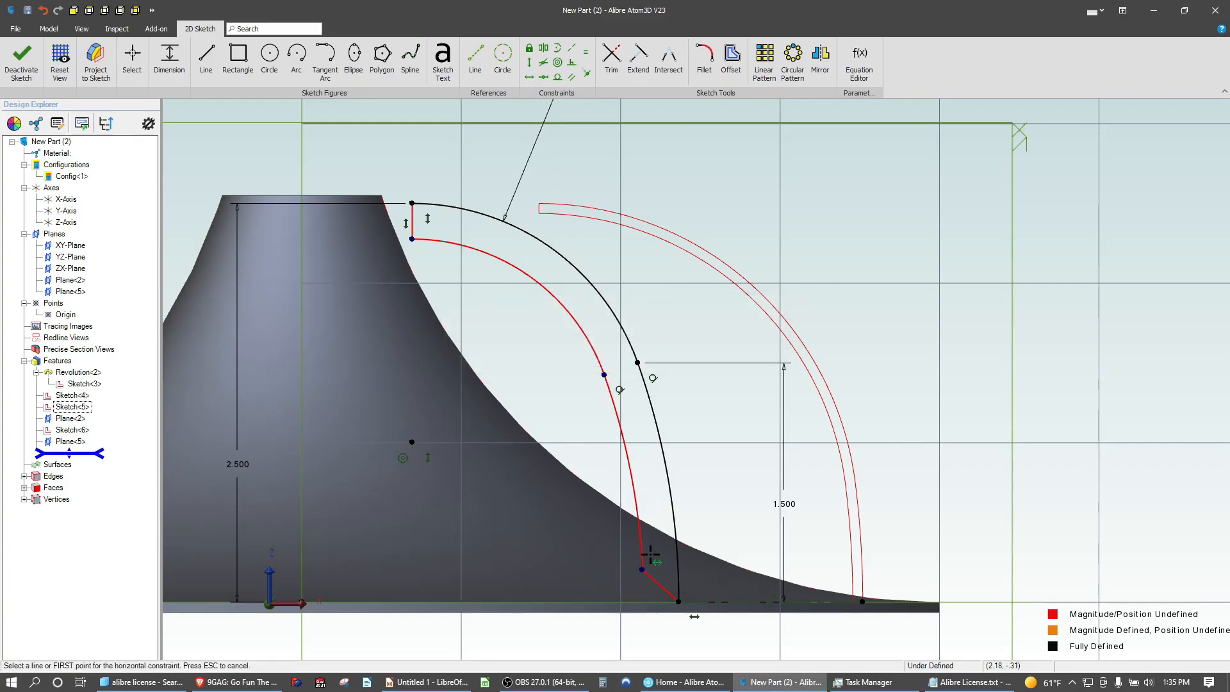
left_click(662, 585)
Dimension the length of the lower closing line as 0.063" to set the profile's thickness
left_click(180, 75)
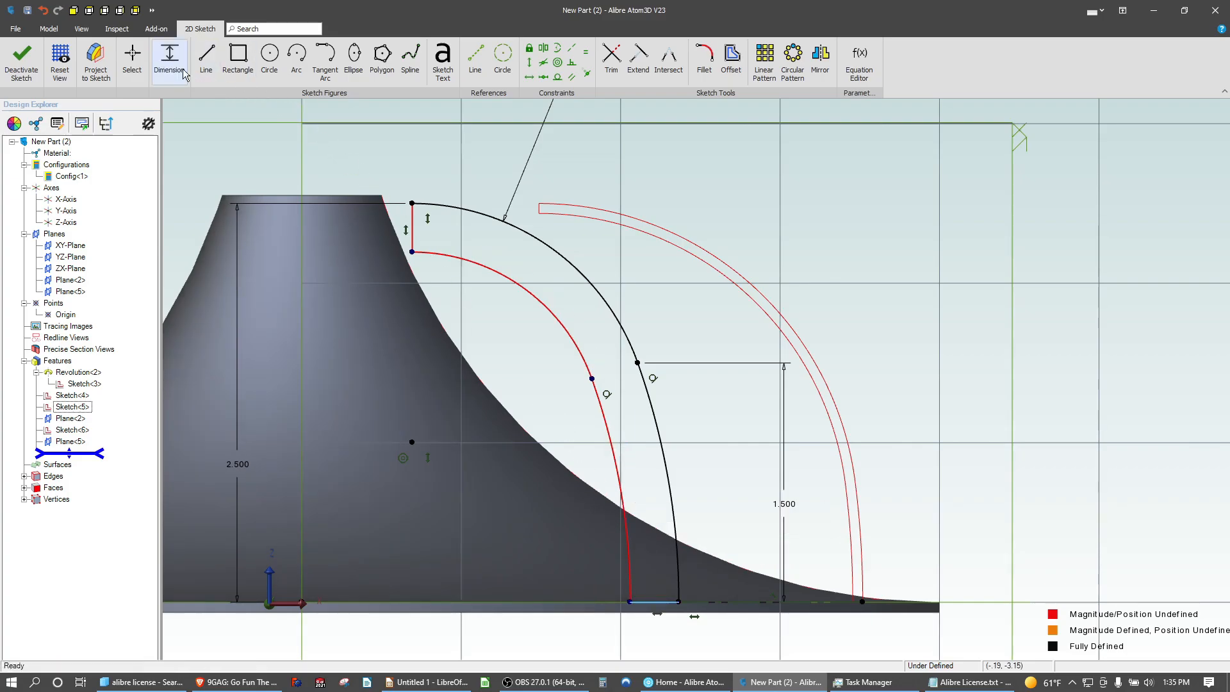
left_click(653, 193)
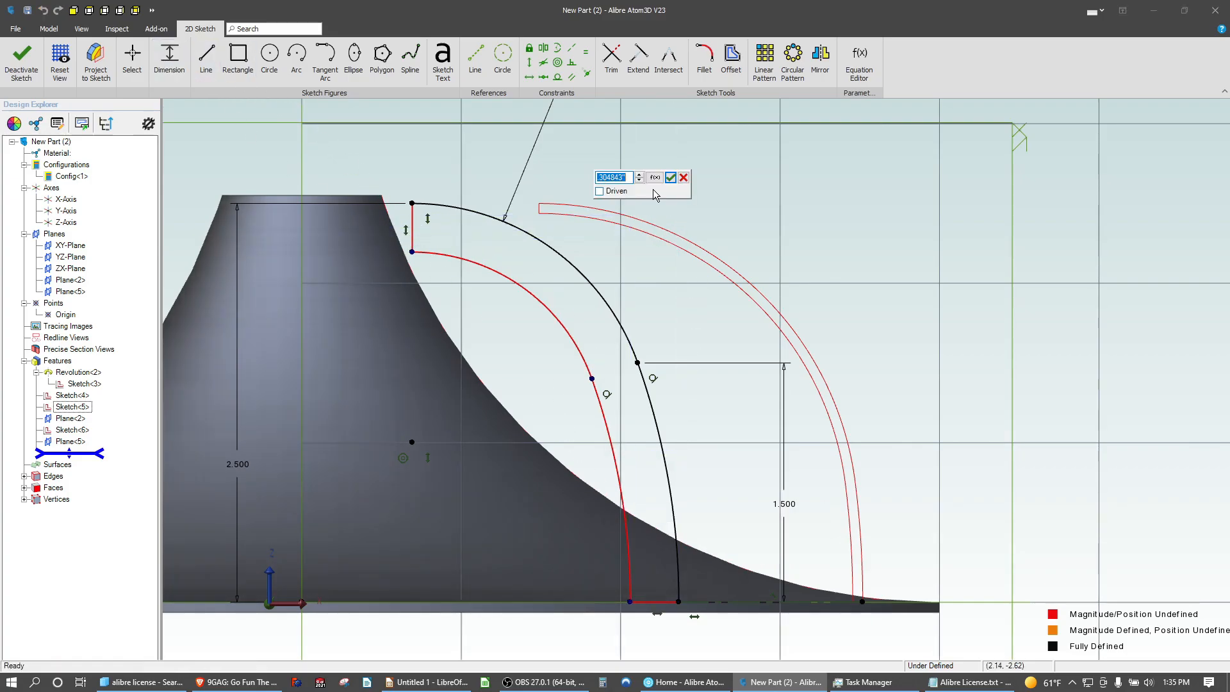
type(".063")
key("Return")
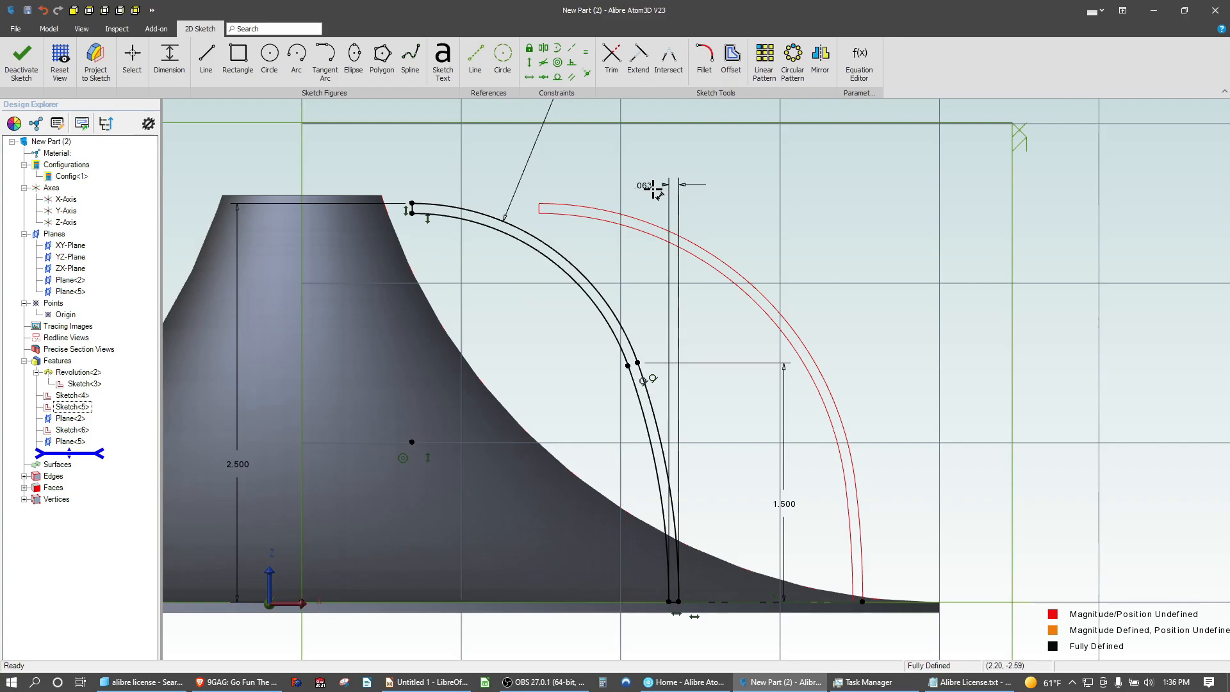
Finish the intermediate blade profile sketch and return to the 3D model
scroll(523, 224, "down", 1)
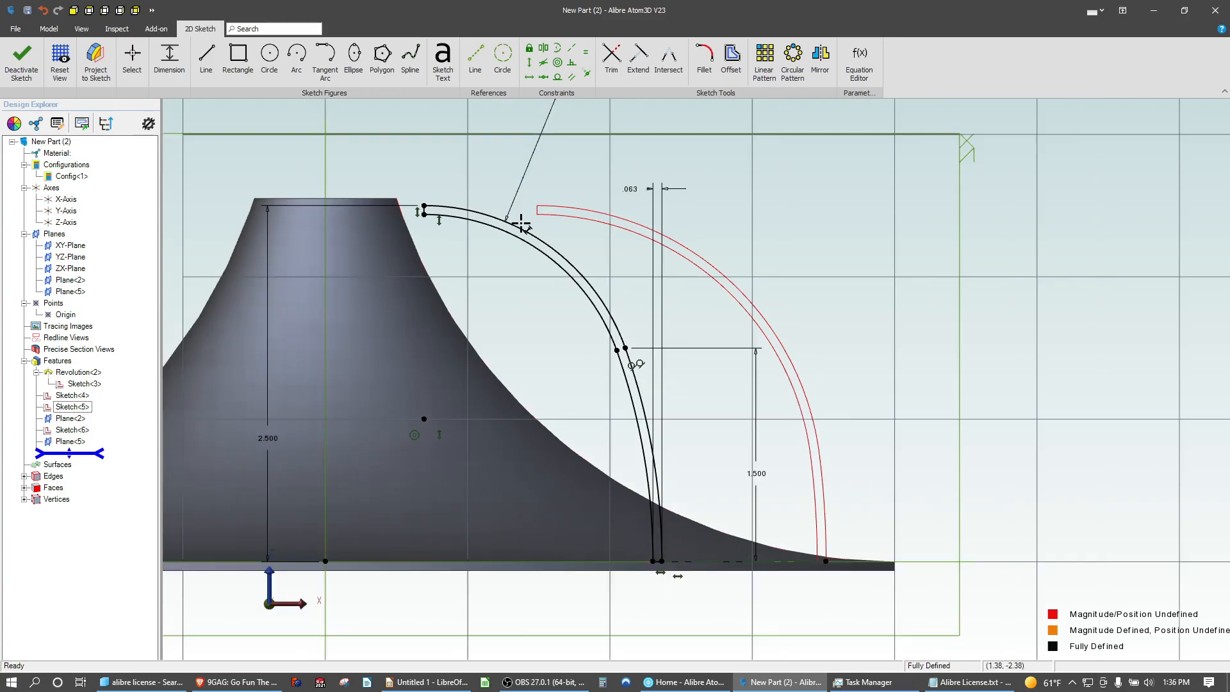
left_click(22, 59)
middle_click_drag(670, 309, 673, 324)
scroll(672, 324, "down", 4)
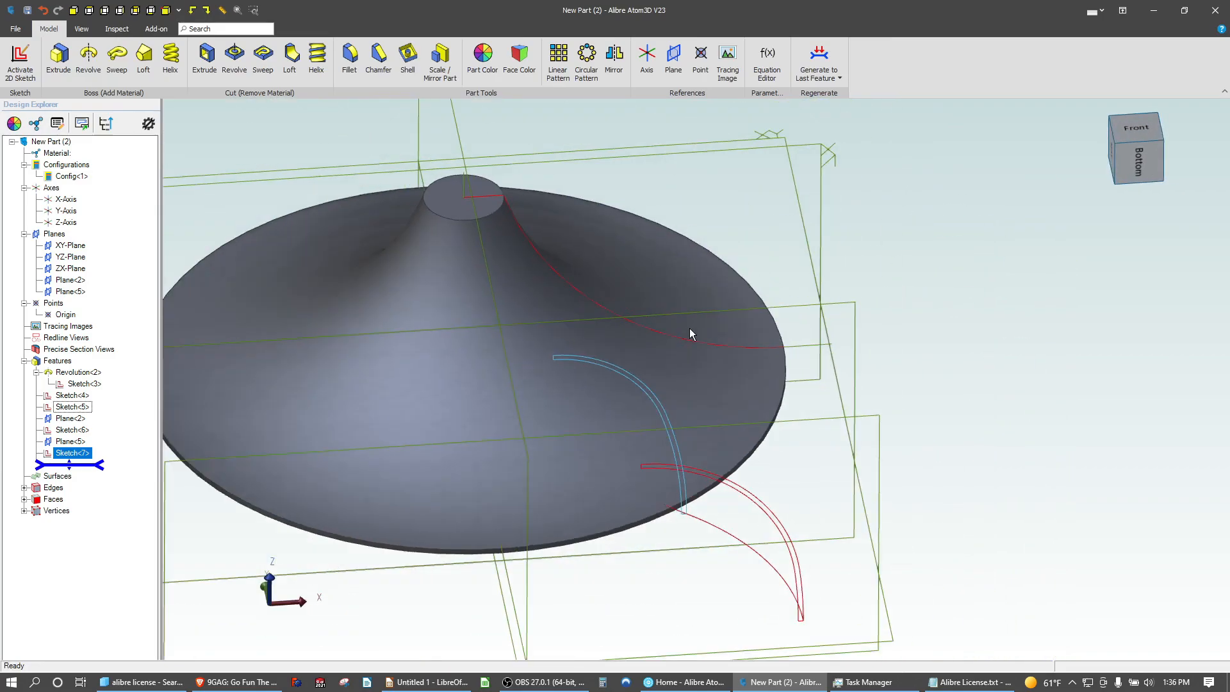
left_click(1021, 406)
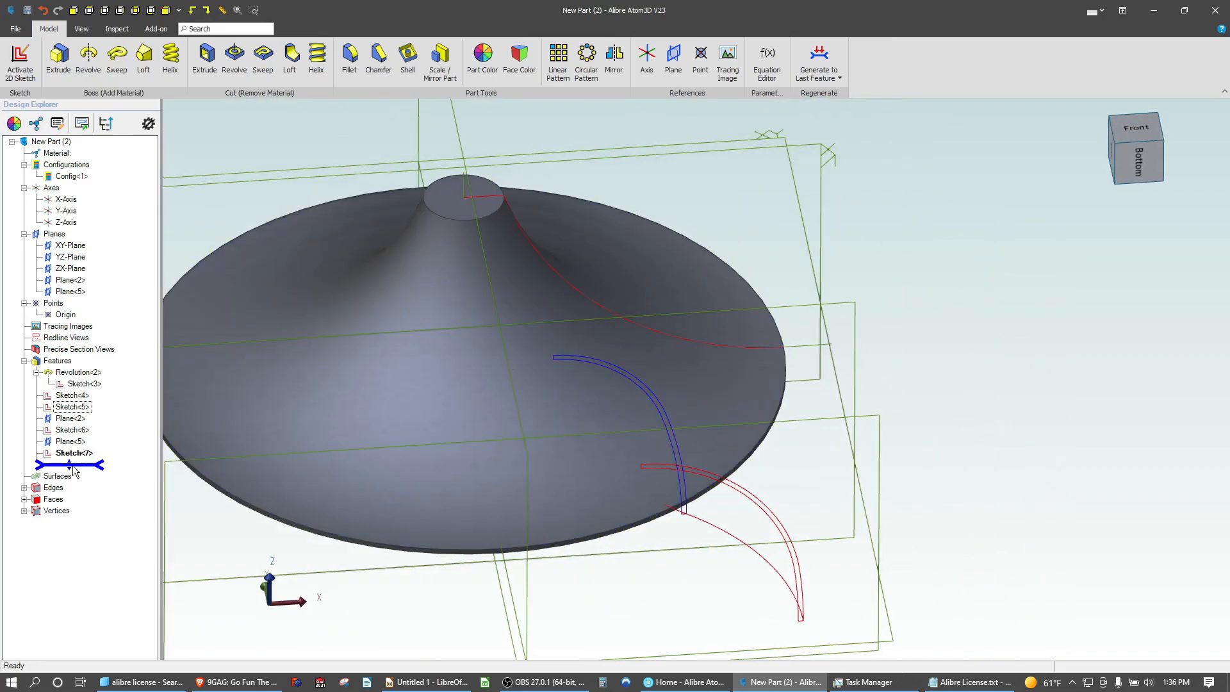
Set up a boss loft with Sketch<4>, Sketch<7> and Sketch<6> as its cross sections, in that order
left_click(144, 57)
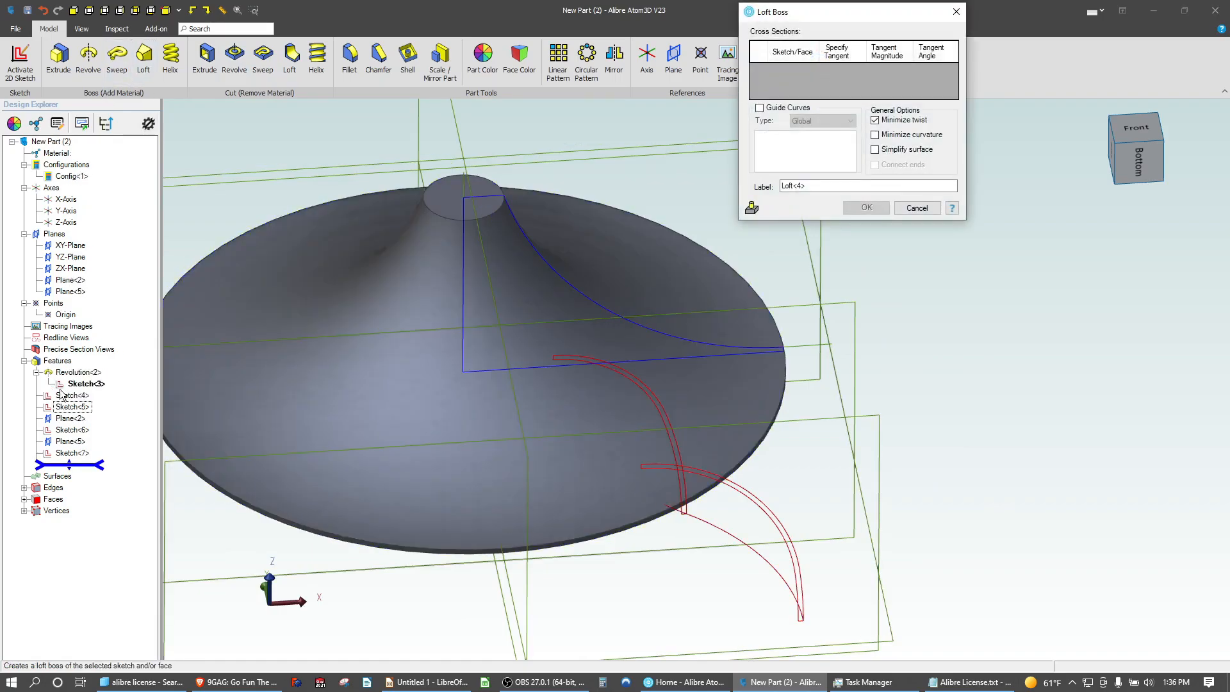
left_click(72, 406)
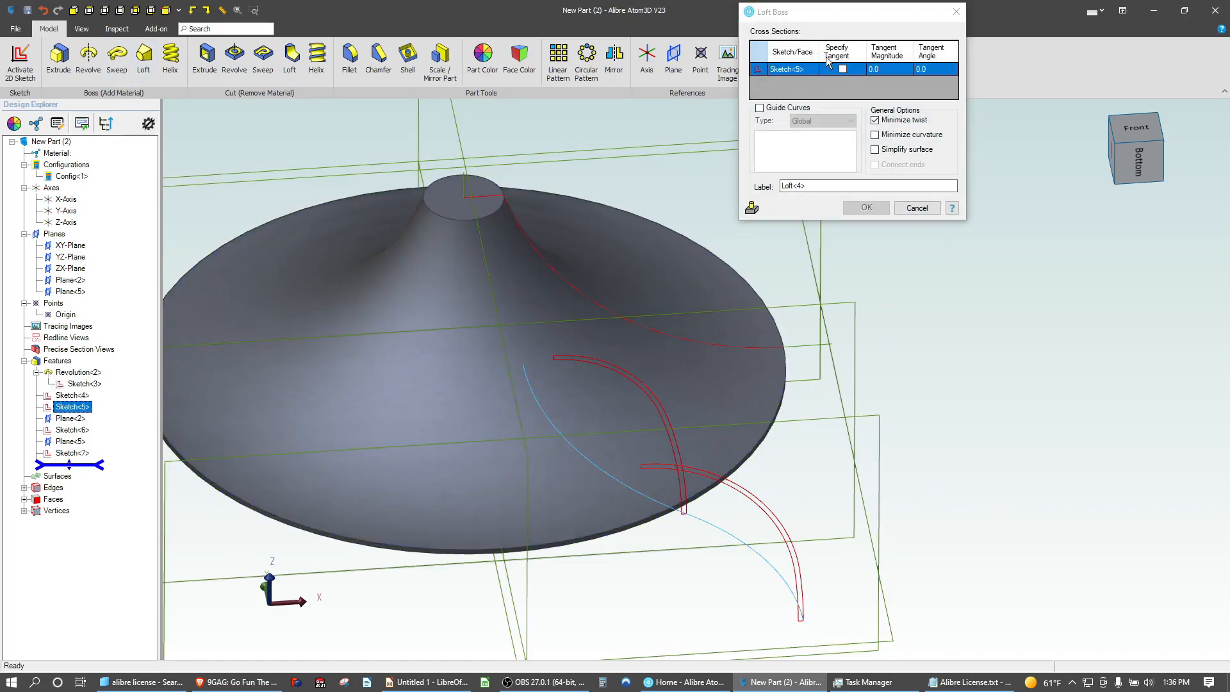
right_click(822, 64)
left_click(844, 84)
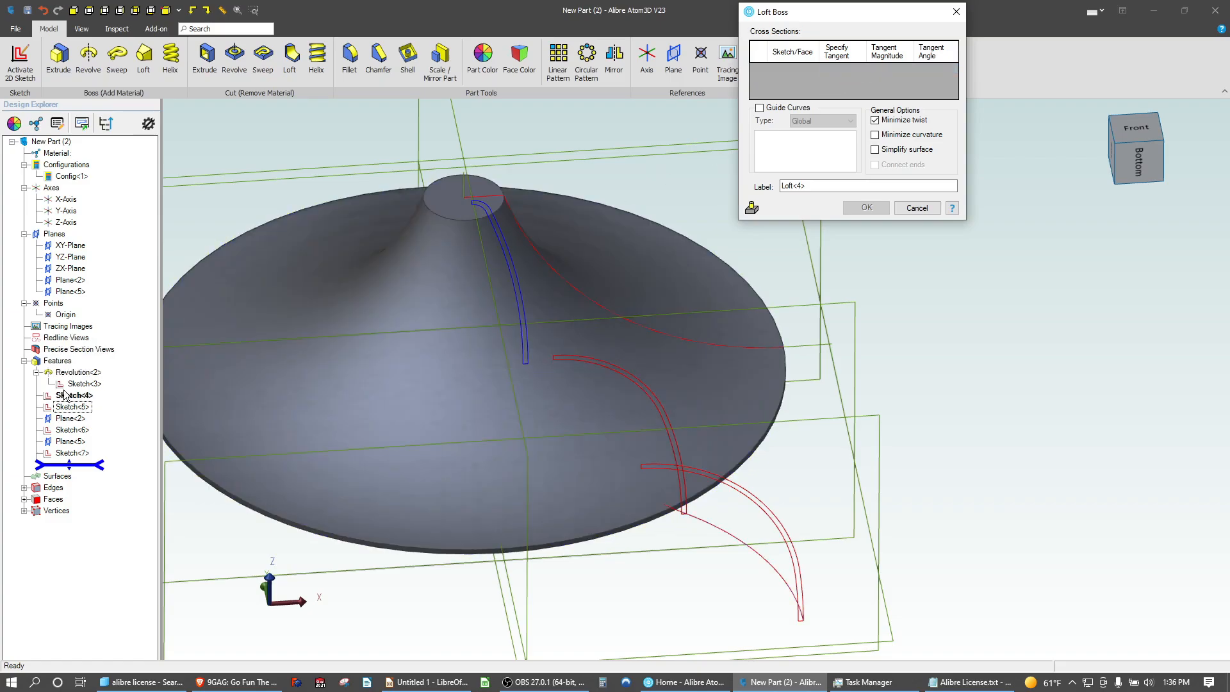
left_click(67, 395)
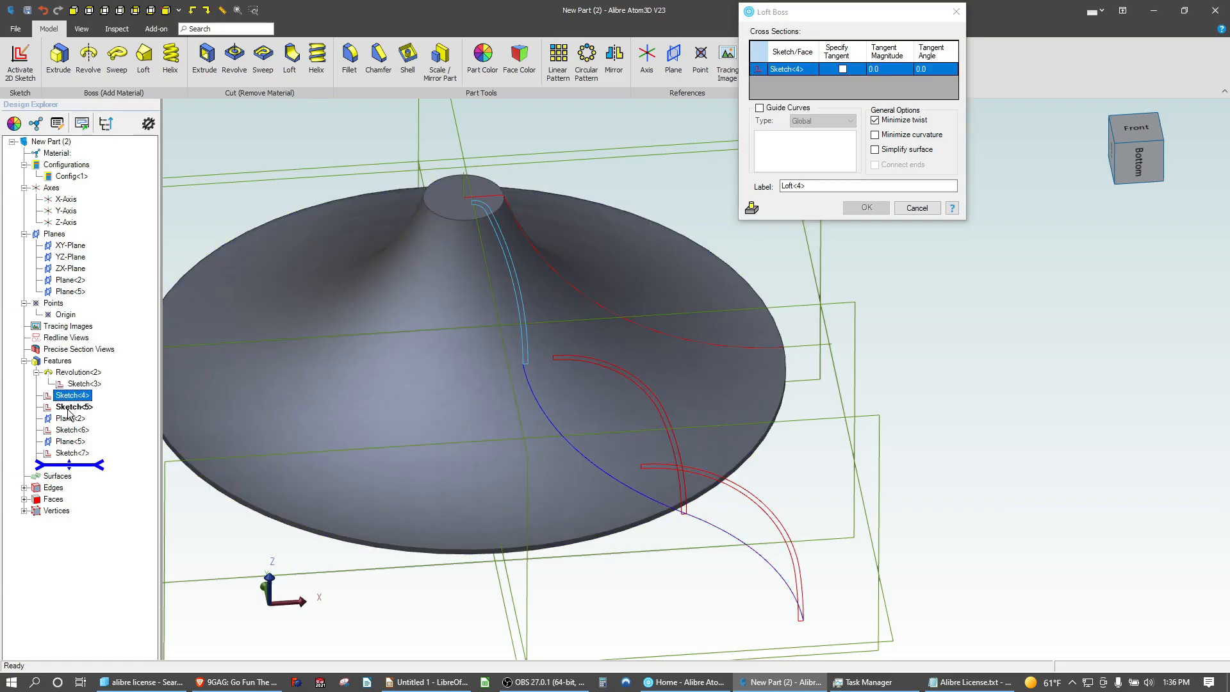
left_click(67, 453)
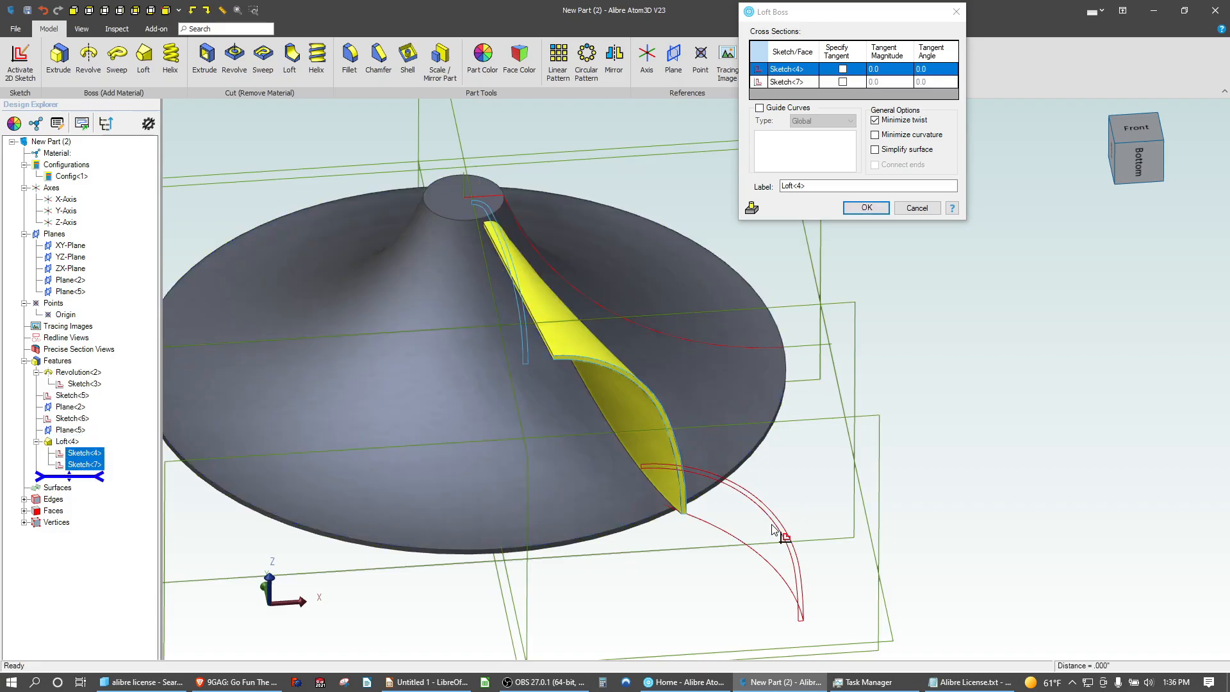
left_click(773, 529)
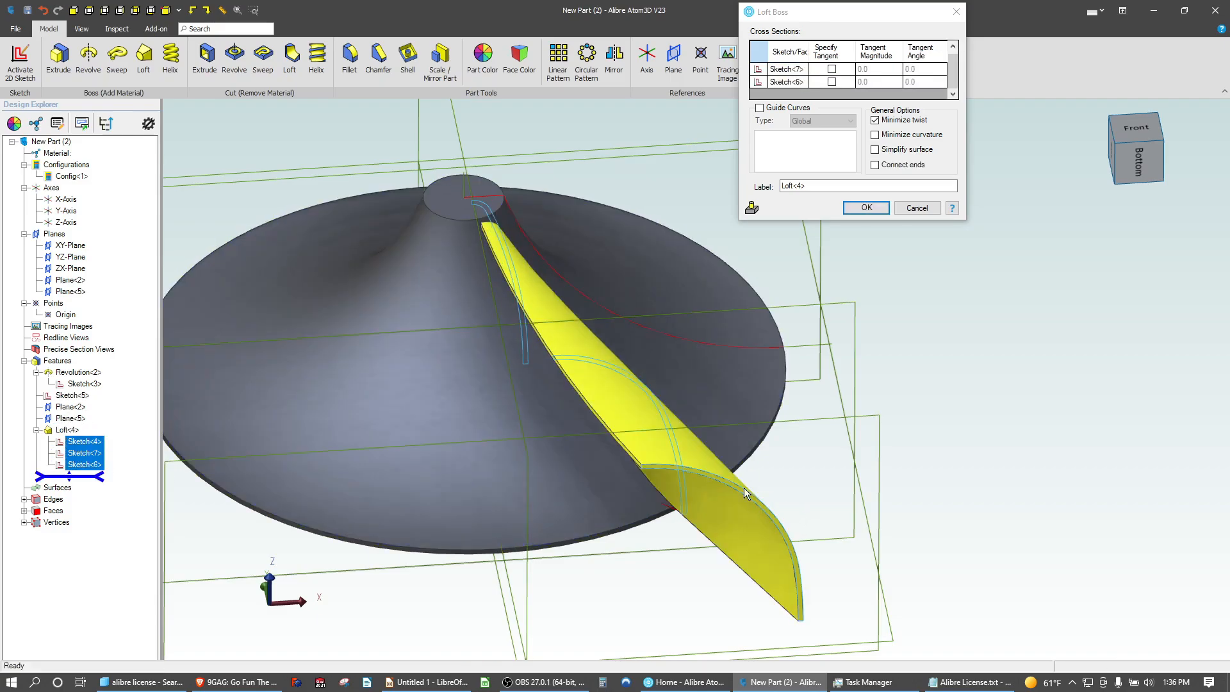
Enable guide curves with Sketch<5> as the global guide and create the blade loft
left_click(759, 109)
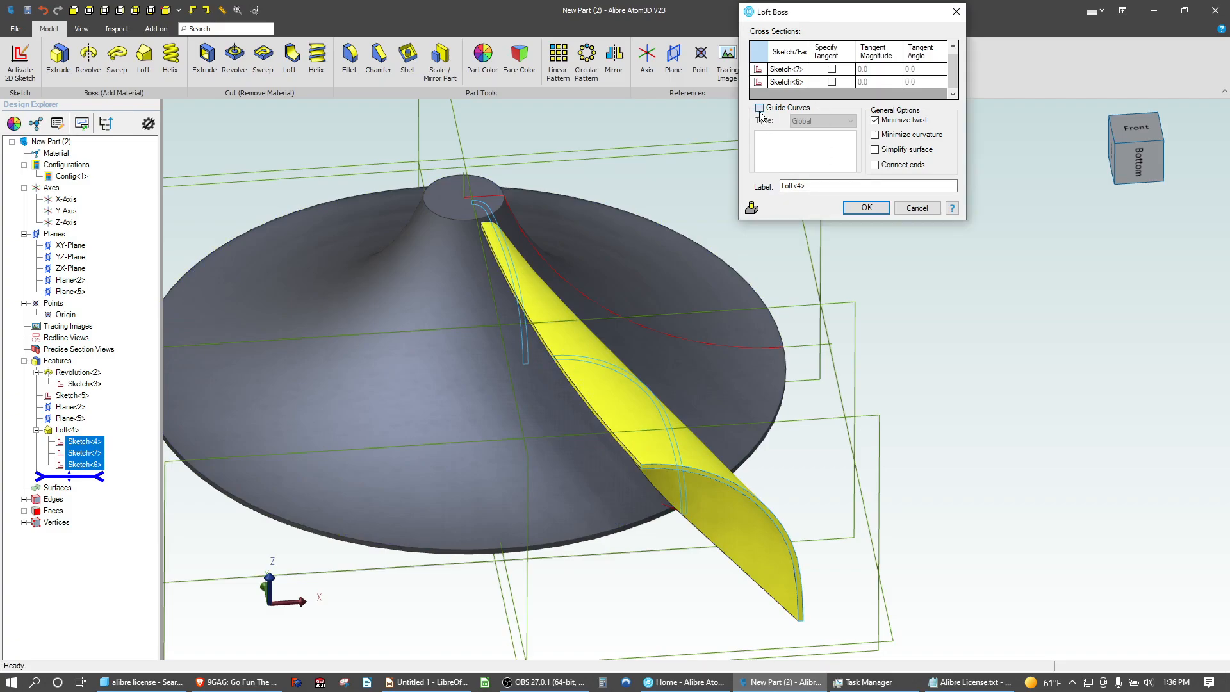
left_click(656, 509)
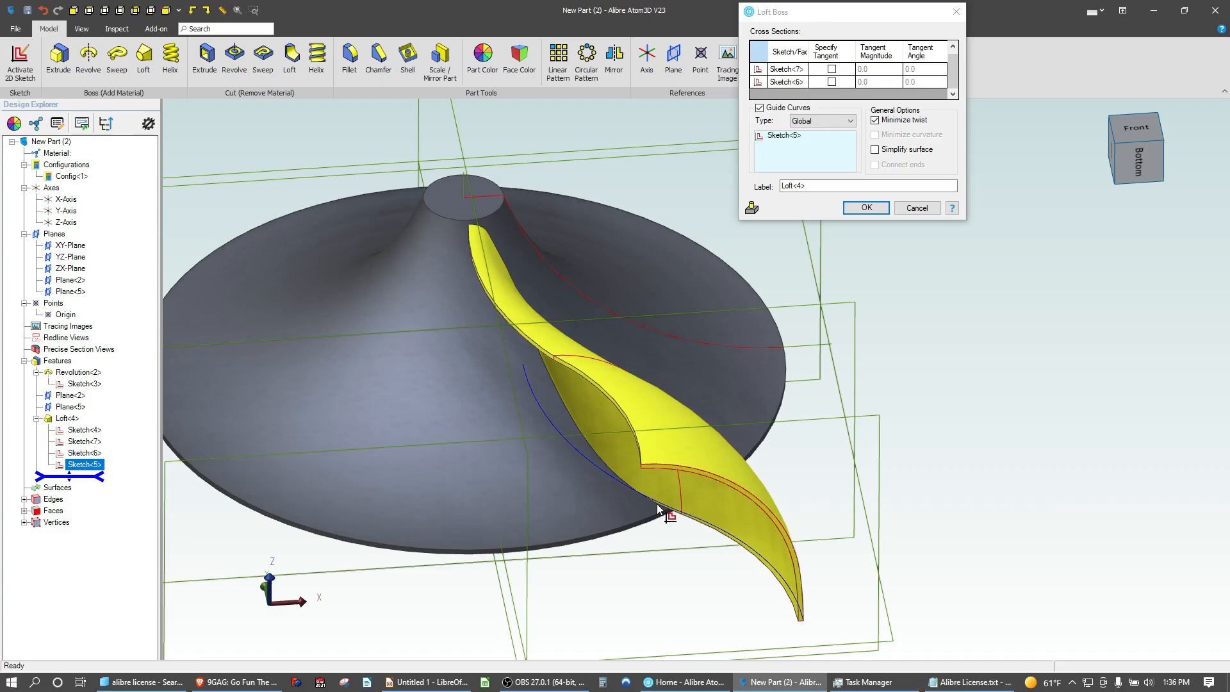
middle_click_drag(624, 610, 660, 624)
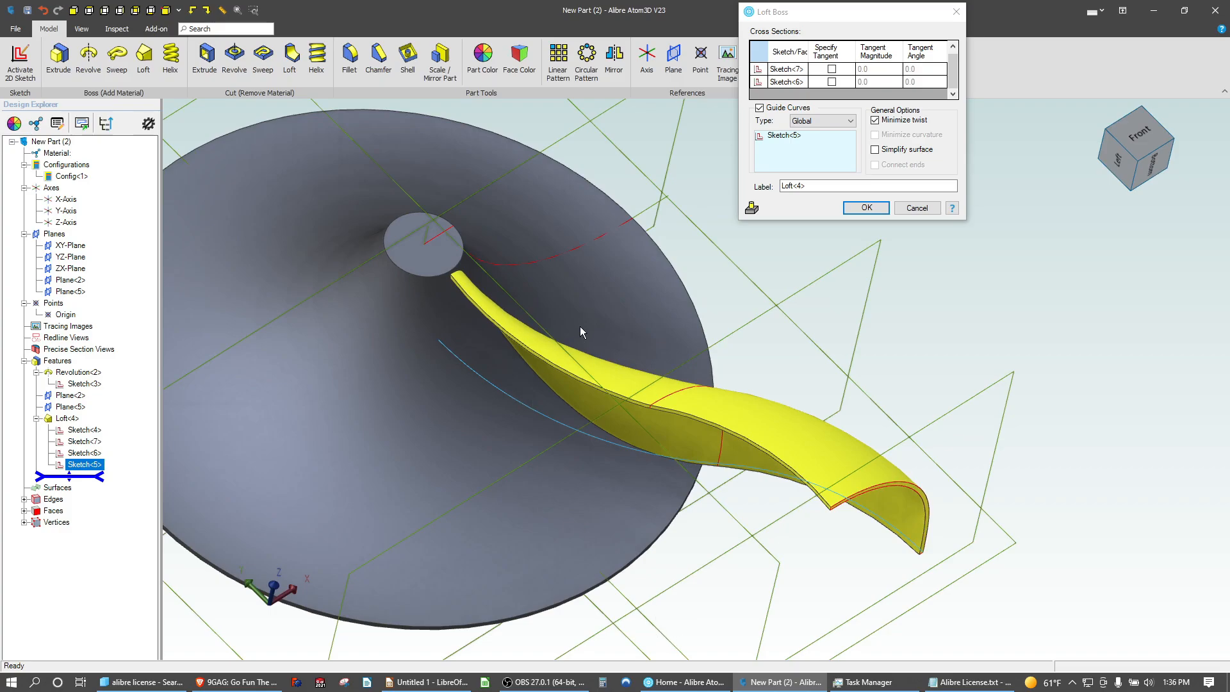
left_click(855, 208)
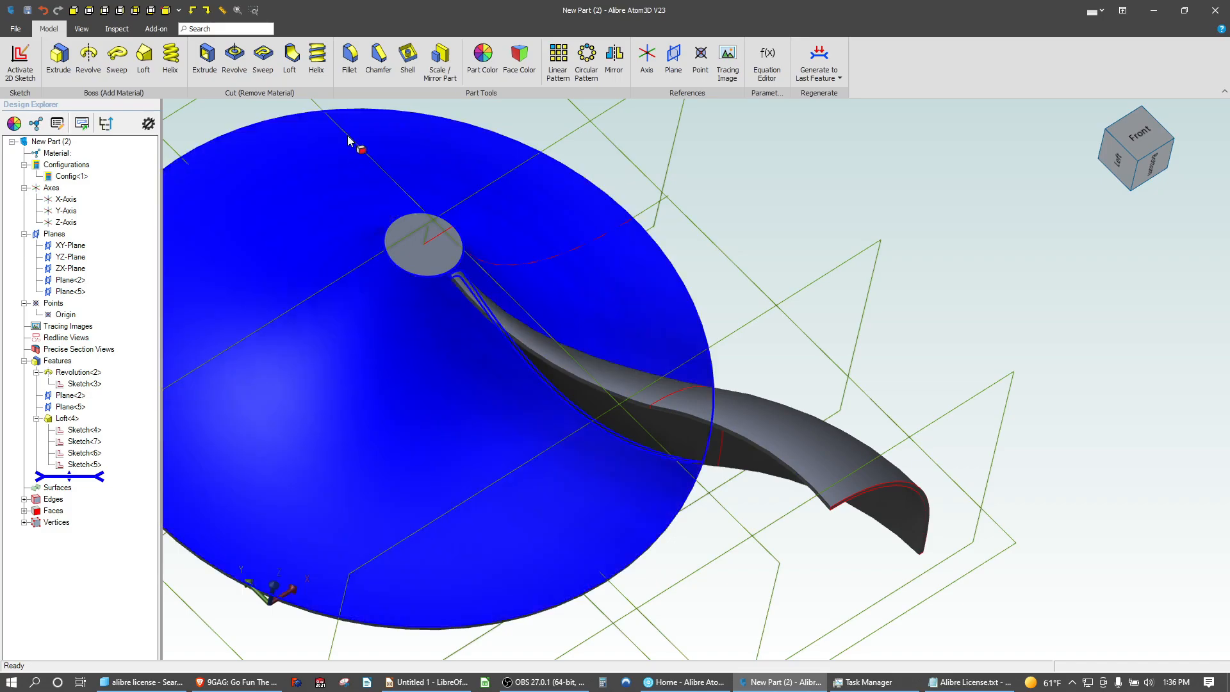
Circular-pattern the lofted blade as 13 instances spaced evenly over the full circle around the Z-Axis
left_click(589, 64)
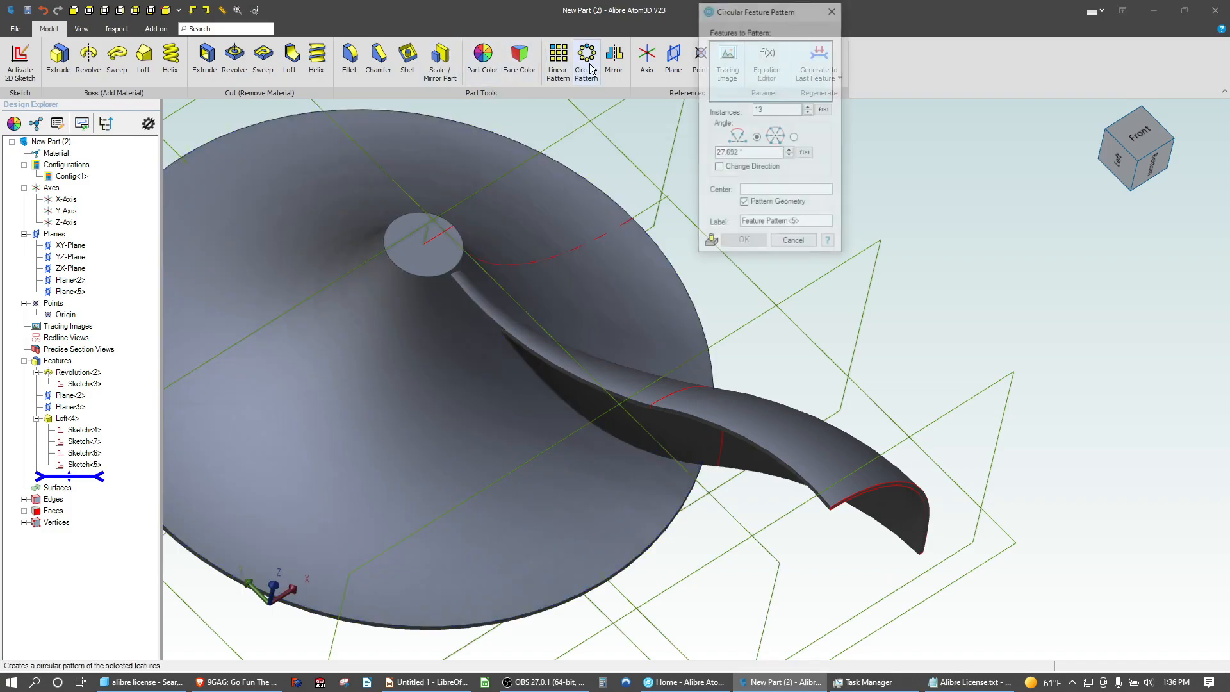
left_click(769, 404)
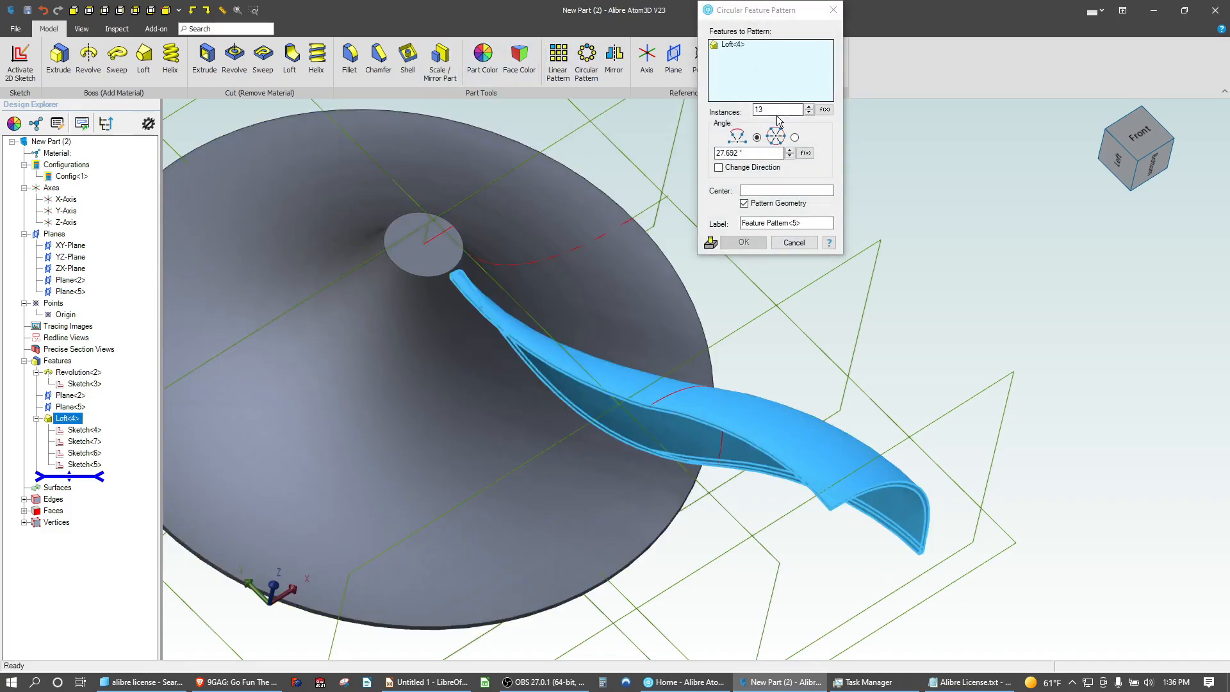
left_click(794, 138)
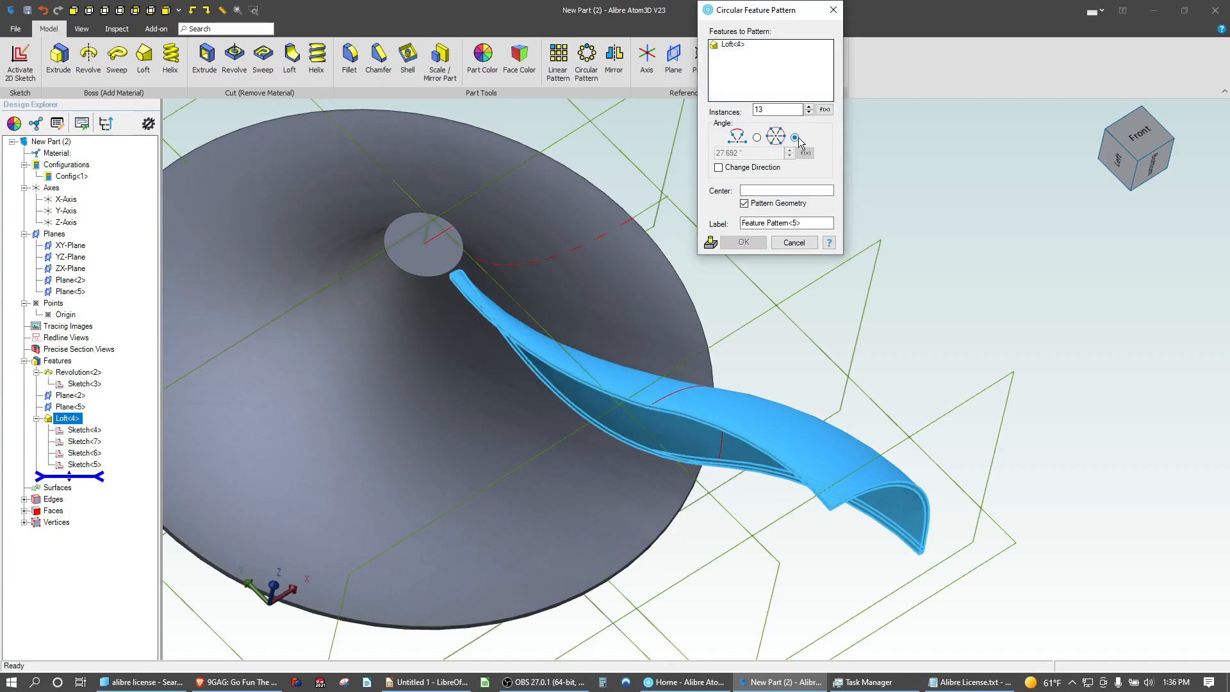
left_click(794, 190)
left_click(427, 232)
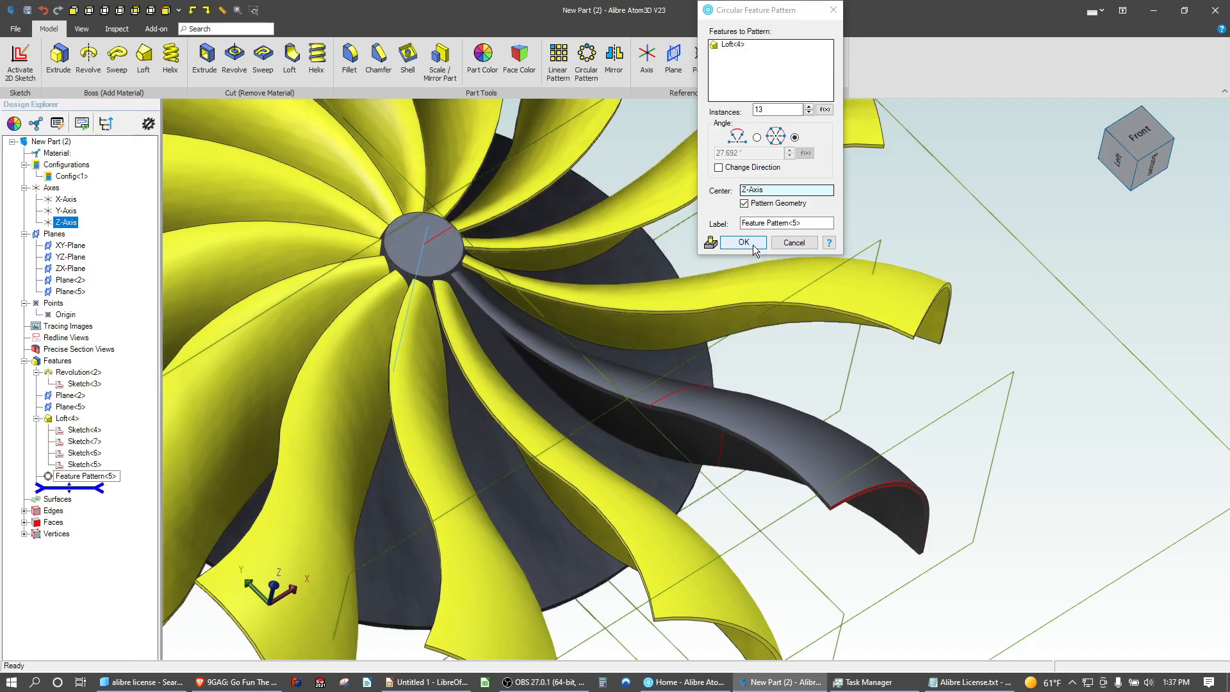
left_click(743, 242)
Delete the circular blade pattern and the blade loft, keeping the loft's sketches
middle_click_drag(882, 425, 400, 237)
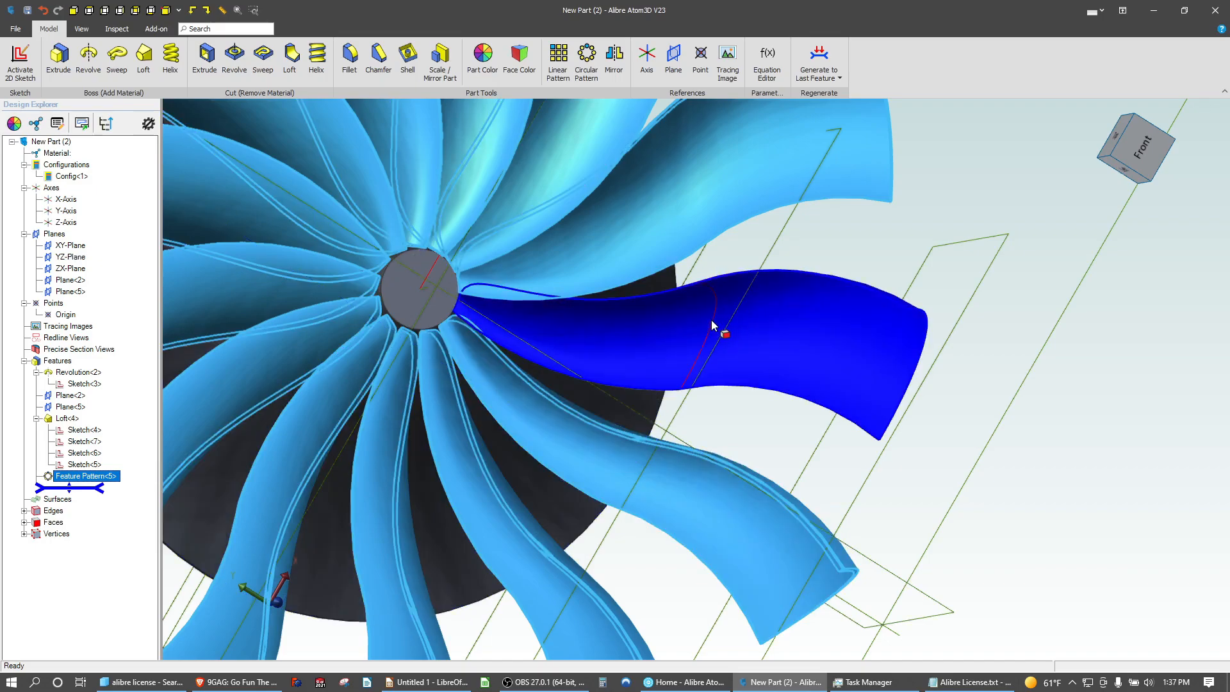
left_click(712, 290)
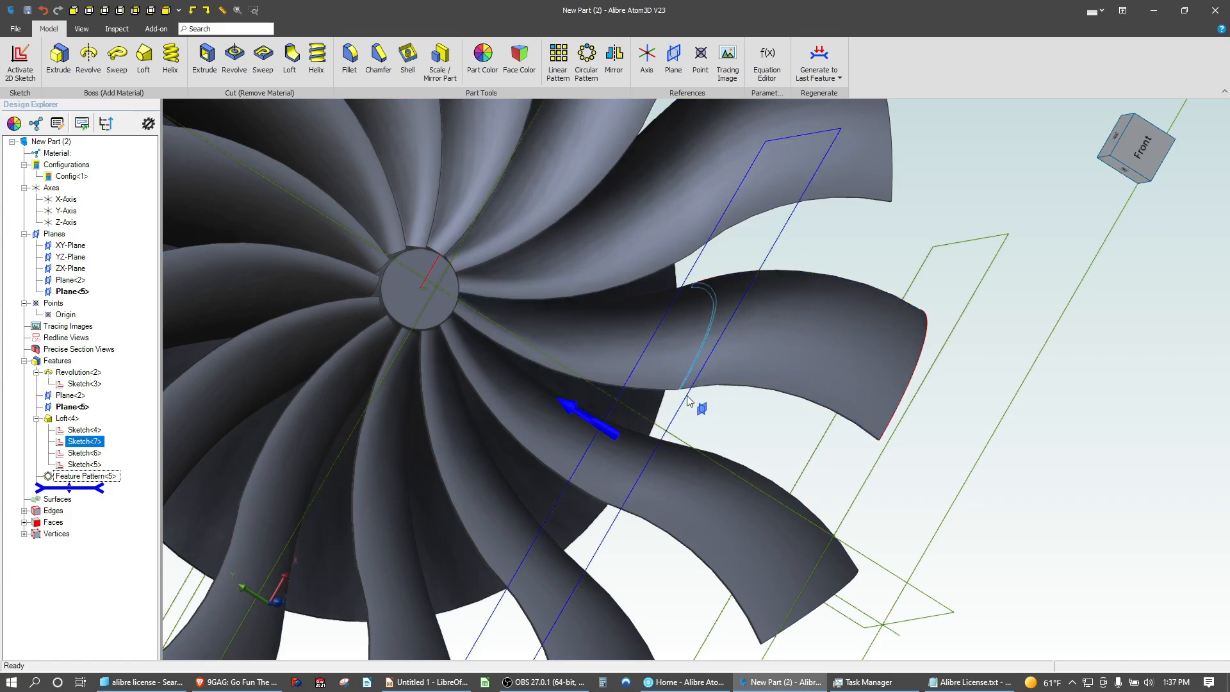
mouse_move(685, 391)
middle_mouse_down()
mouse_move(678, 367)
mouse_move(668, 373)
middle_mouse_up()
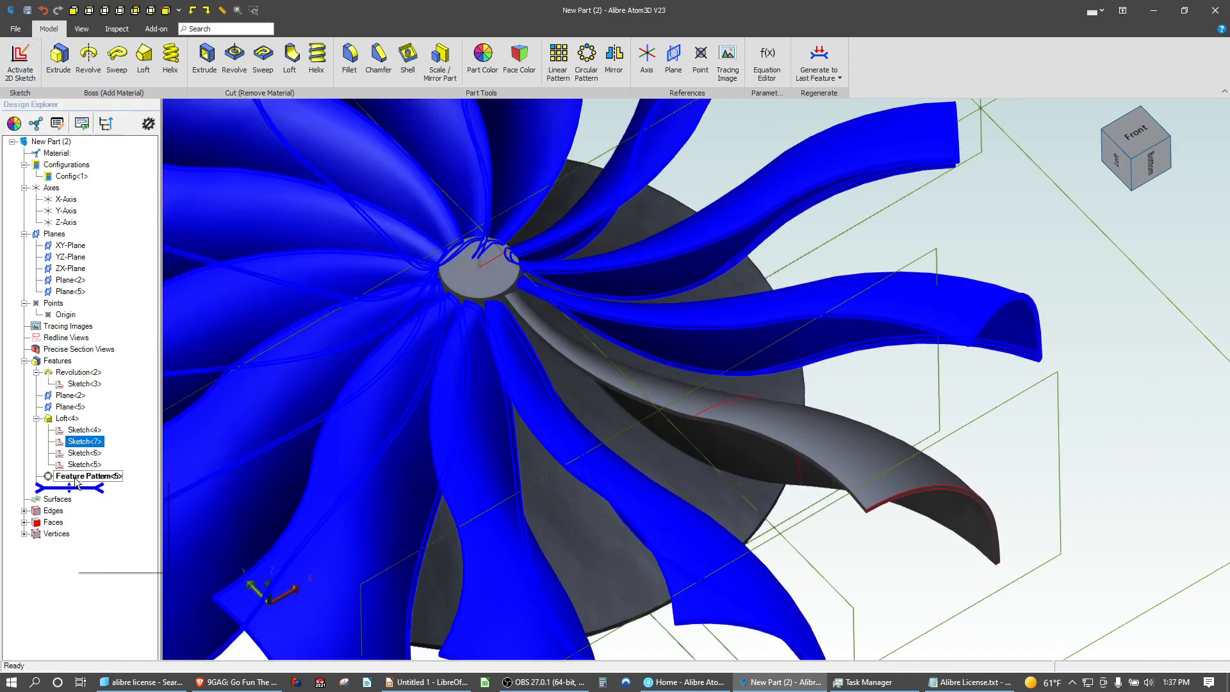
right_click(75, 482)
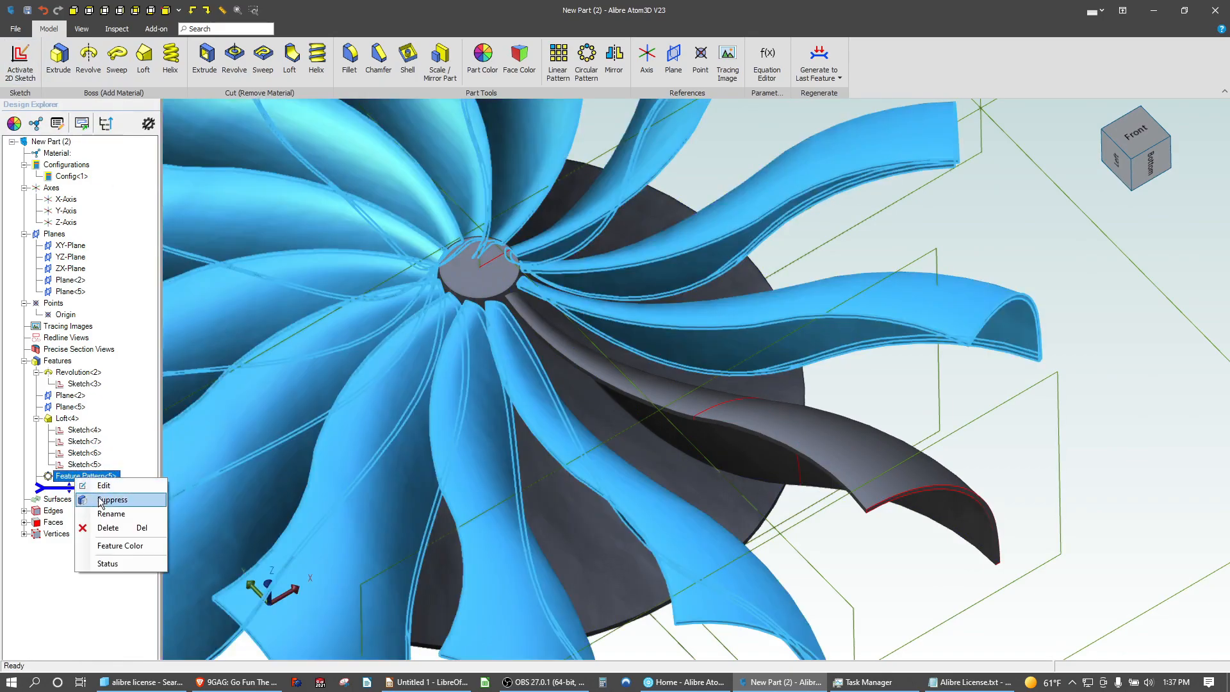
left_click(102, 524)
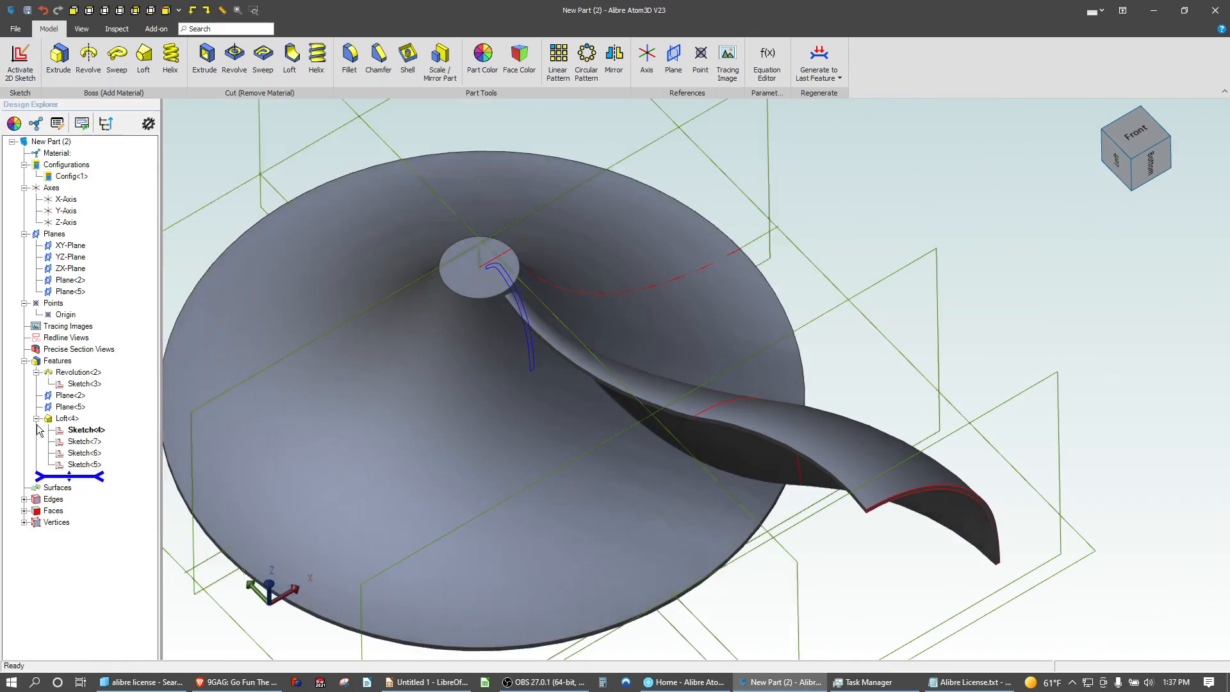
right_click(79, 422)
left_click(118, 469)
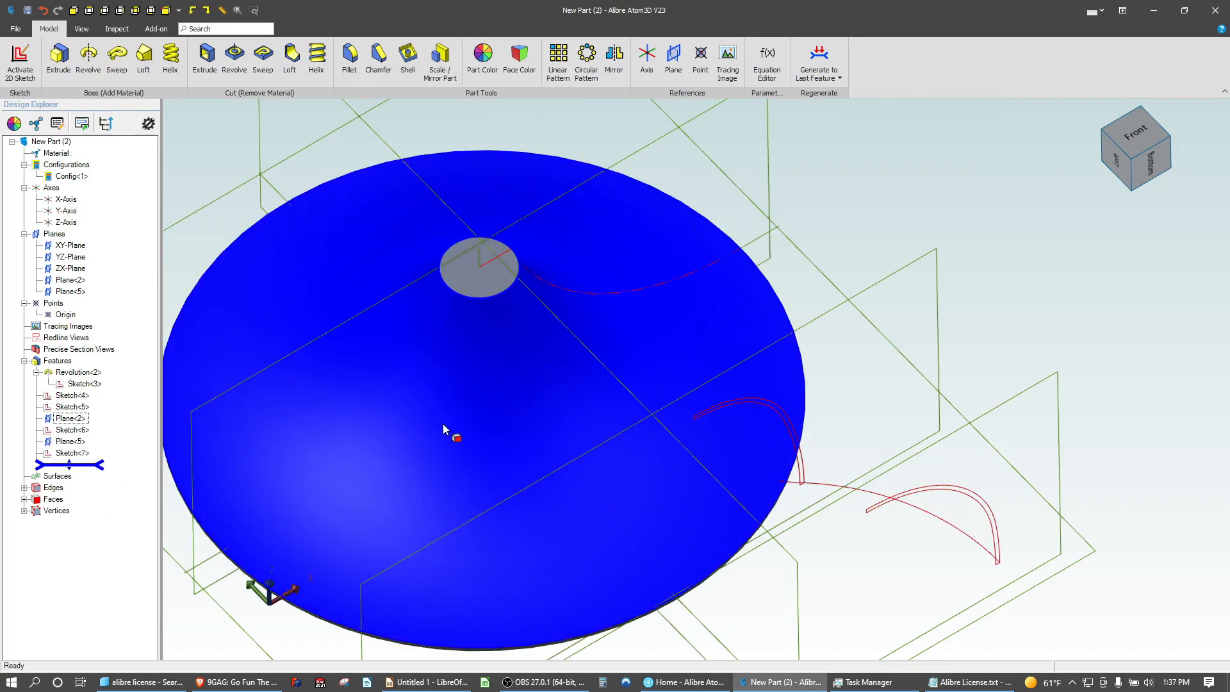
Insert a reference plane offset 2.5" from the XY-Plane
left_click(905, 364)
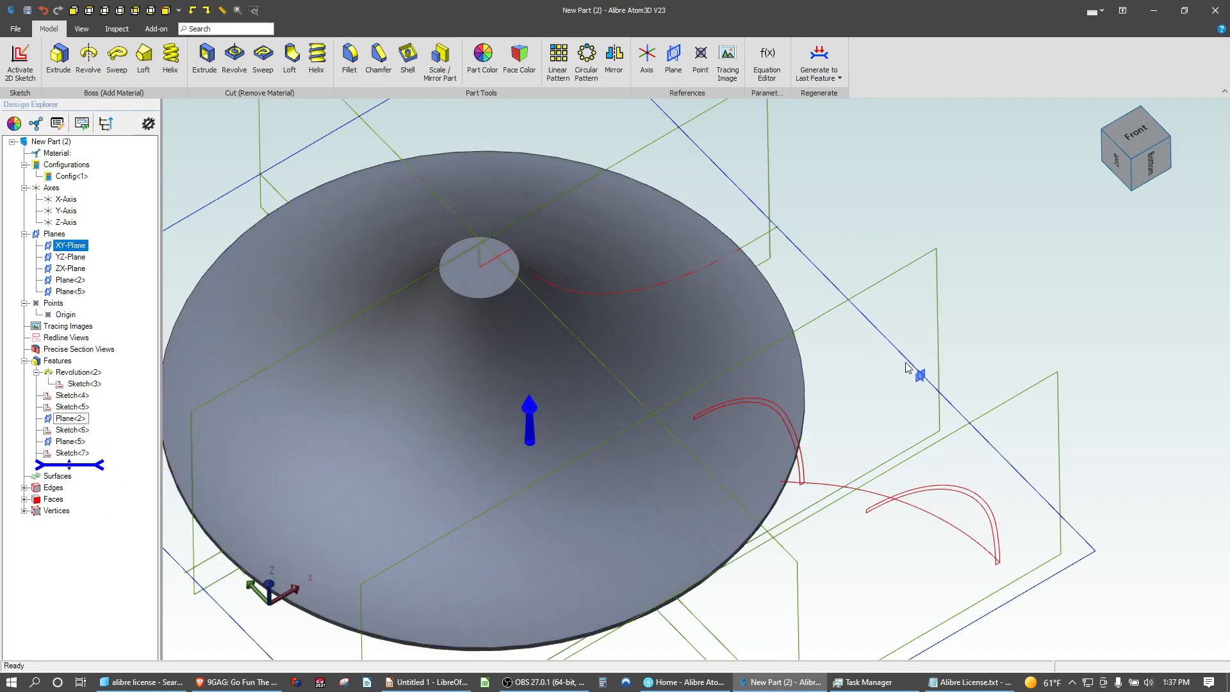
left_click(679, 64)
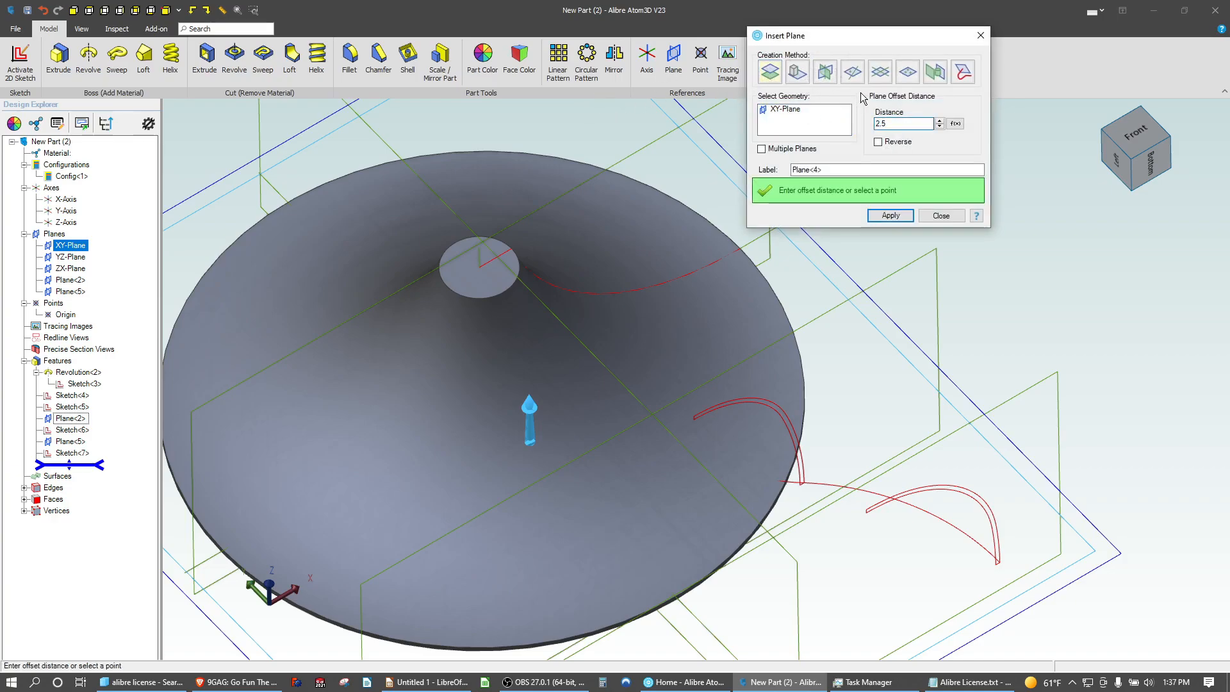
left_click(890, 215)
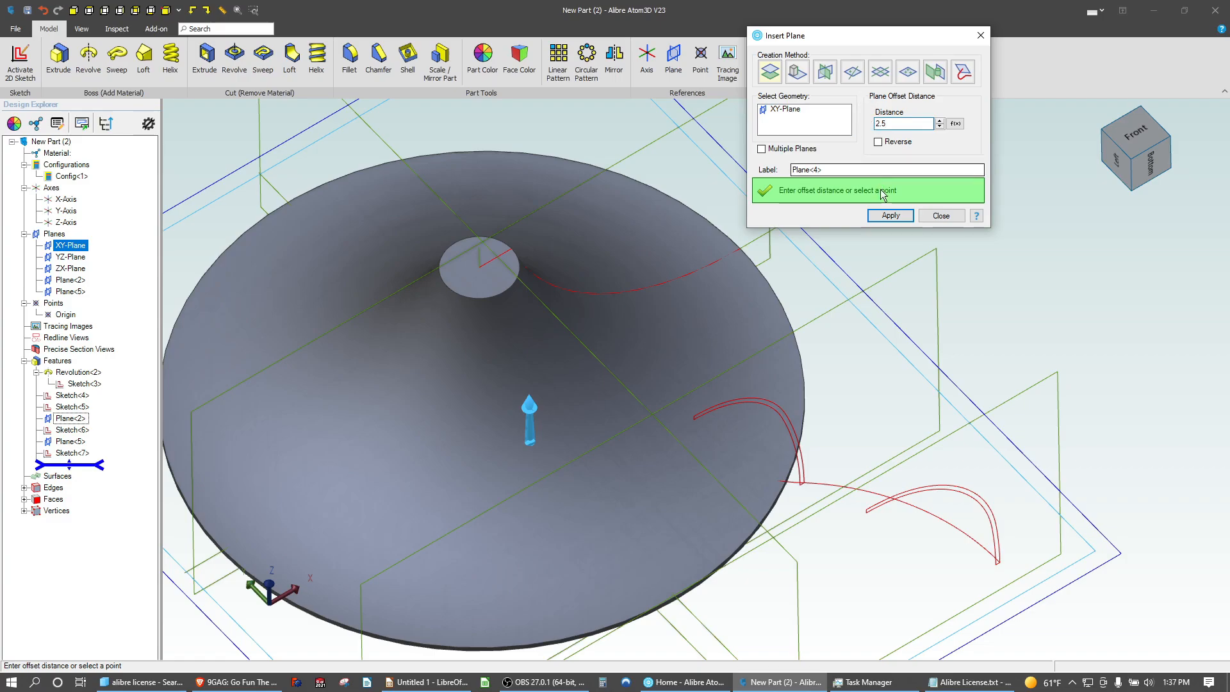
left_click(941, 216)
left_click(970, 294)
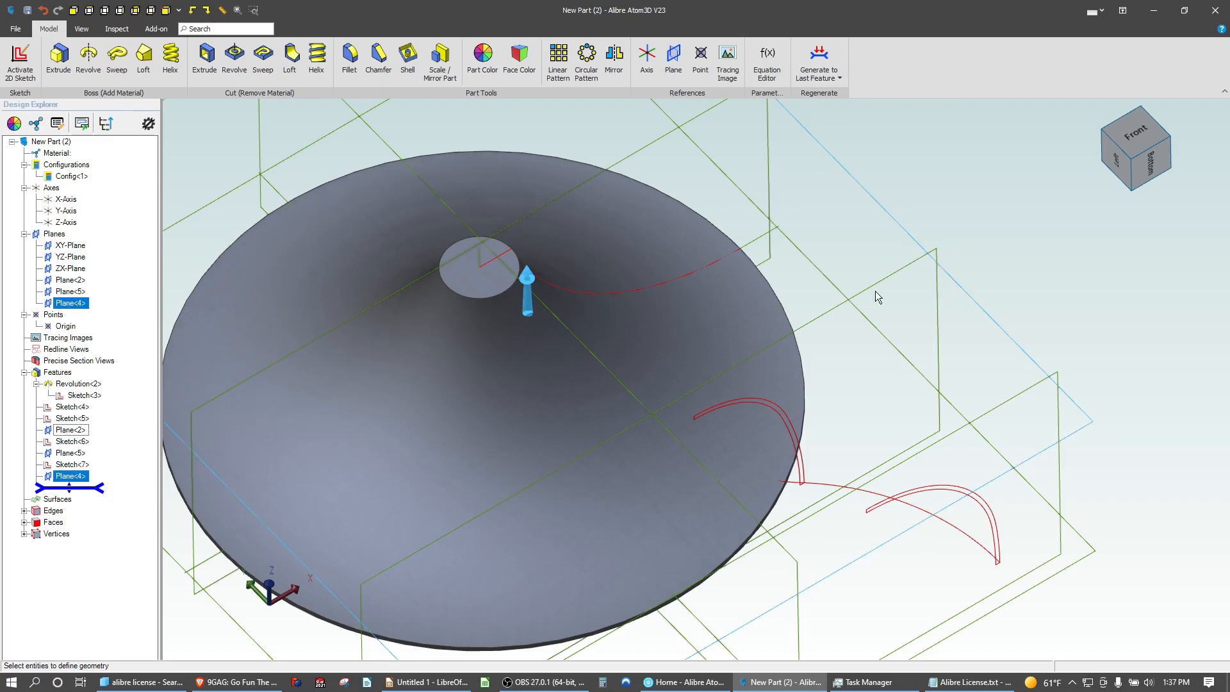
Suppress the hub's revolution feature so that only the blade sketches and planes are shown
left_click(18, 72)
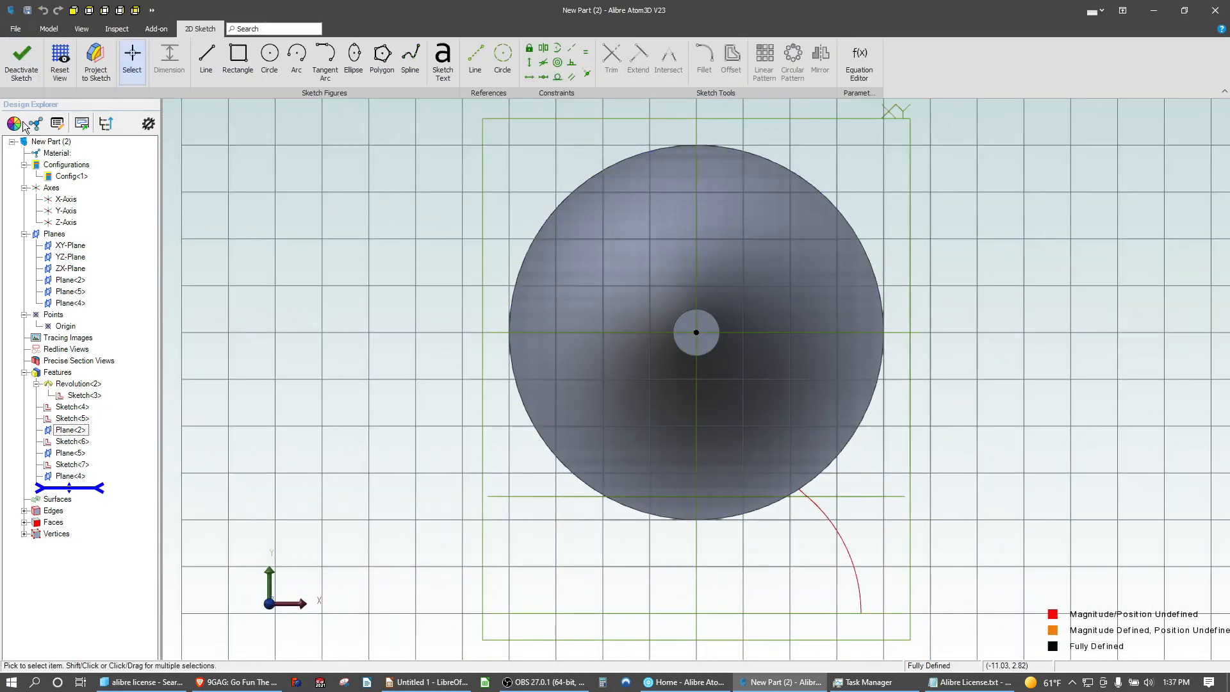
left_click(21, 60)
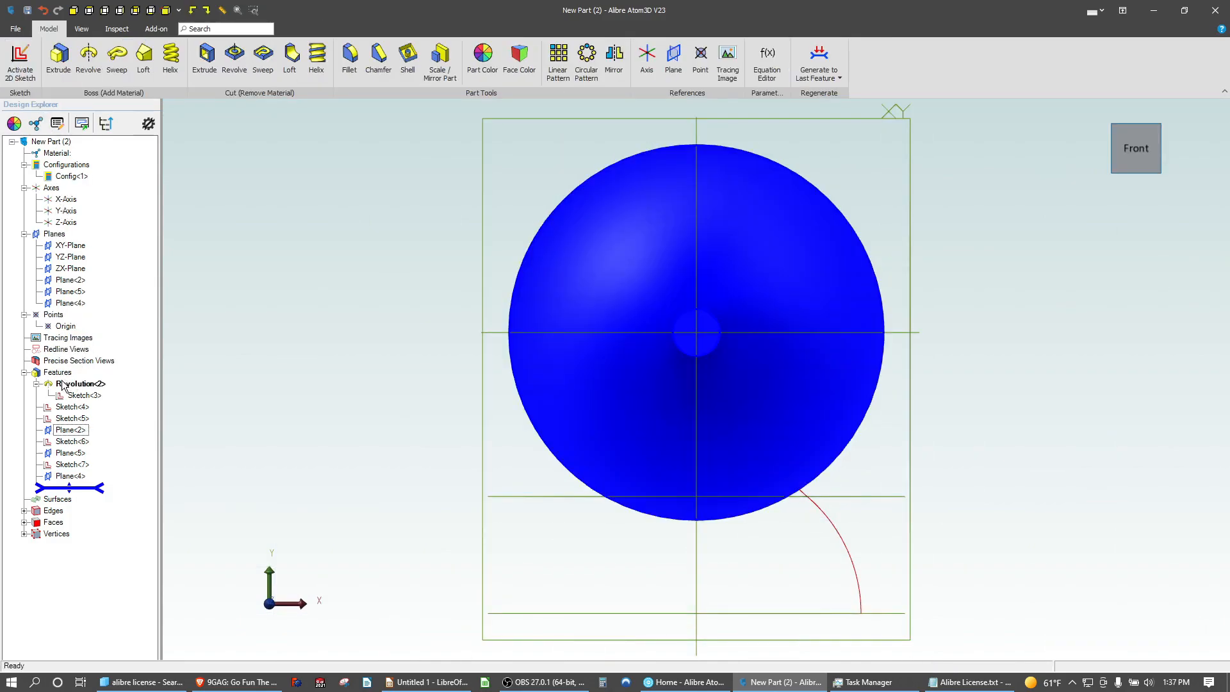
right_click(64, 383)
left_click(96, 405)
mouse_move(433, 464)
middle_mouse_down()
mouse_move(412, 428)
mouse_move(448, 412)
mouse_move(455, 428)
mouse_move(432, 418)
middle_mouse_up()
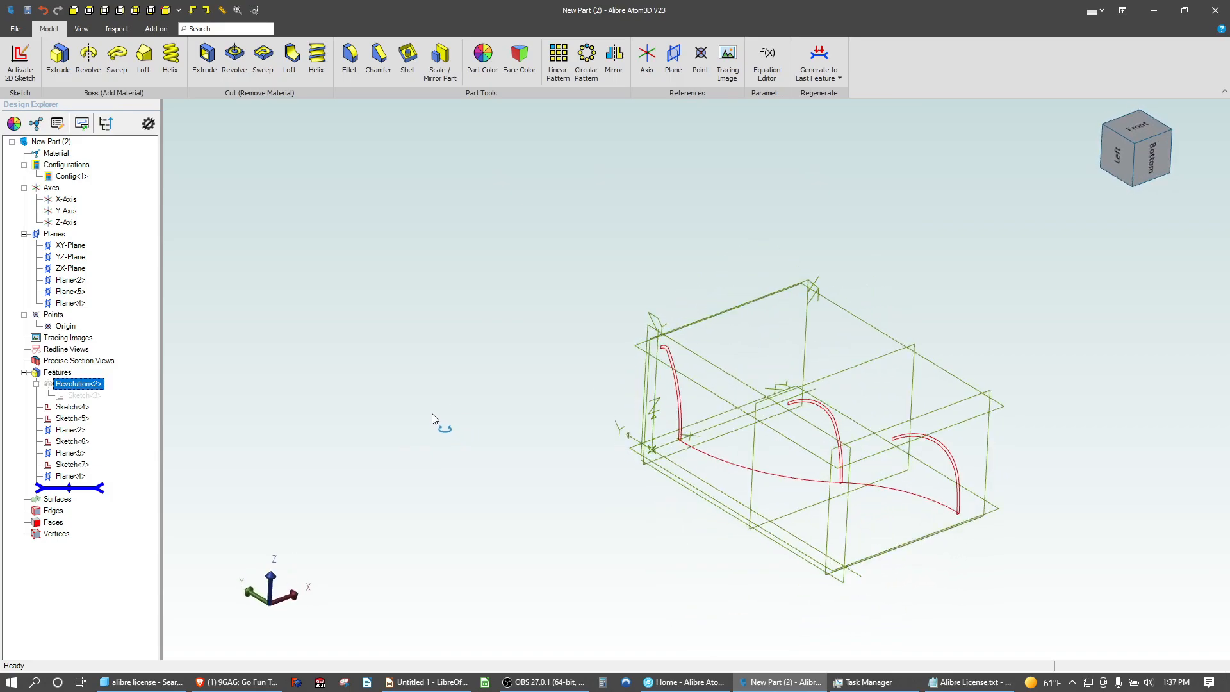
Start a 2D sketch on the plane offset 2.5" from the XY-Plane
left_click(888, 335)
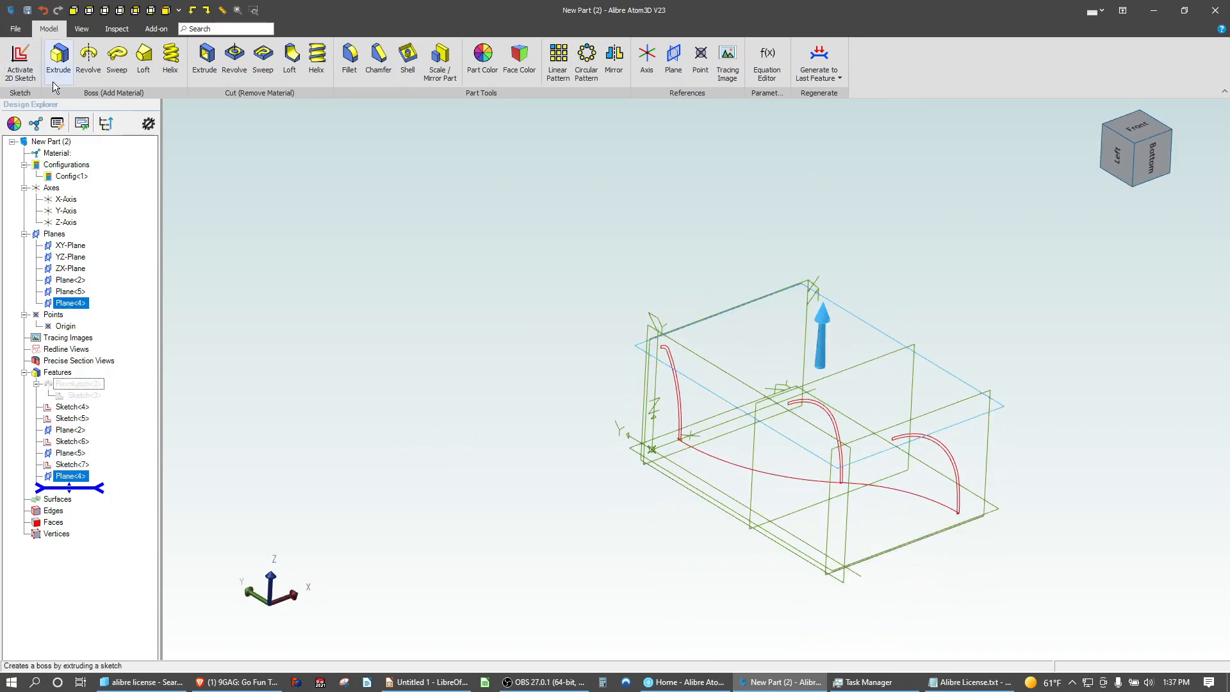
left_click(19, 57)
mouse_move(623, 319)
middle_mouse_down()
mouse_move(631, 291)
mouse_move(701, 249)
mouse_move(694, 355)
mouse_move(683, 269)
mouse_move(558, 212)
middle_mouse_up()
scroll(506, 185, "up", 4)
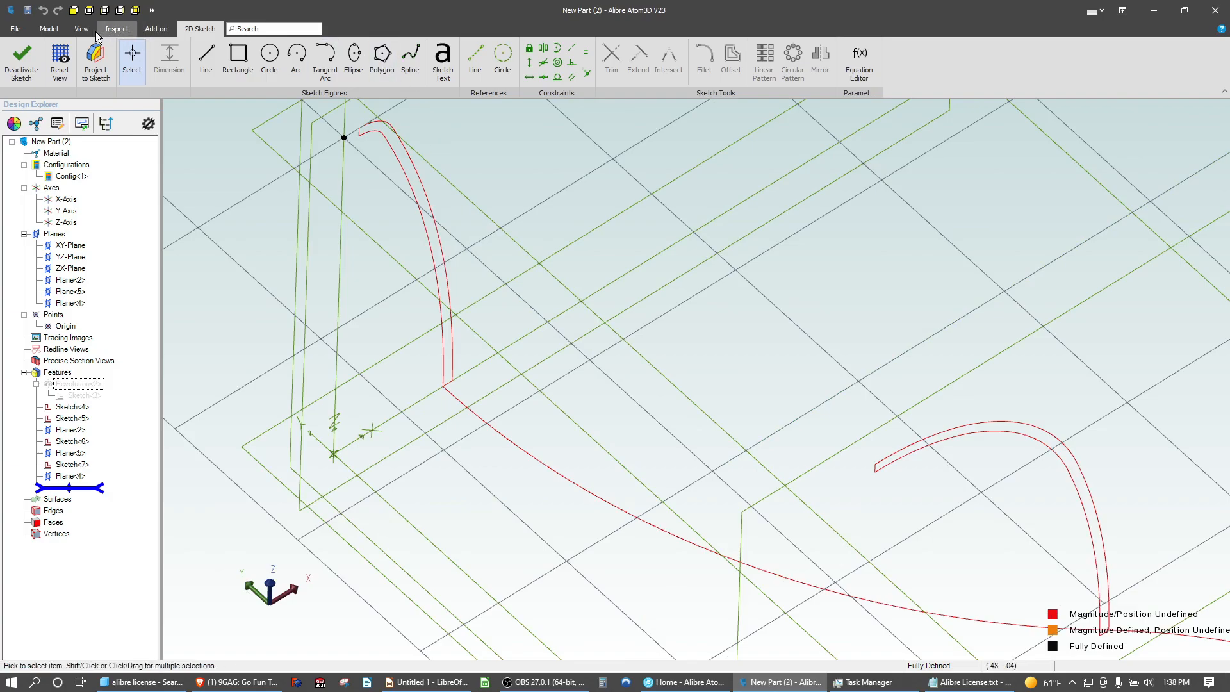
Begin projecting the first blade profile's short upper end line into the sketch as a reference figure that maintains association to its source
left_click(96, 57)
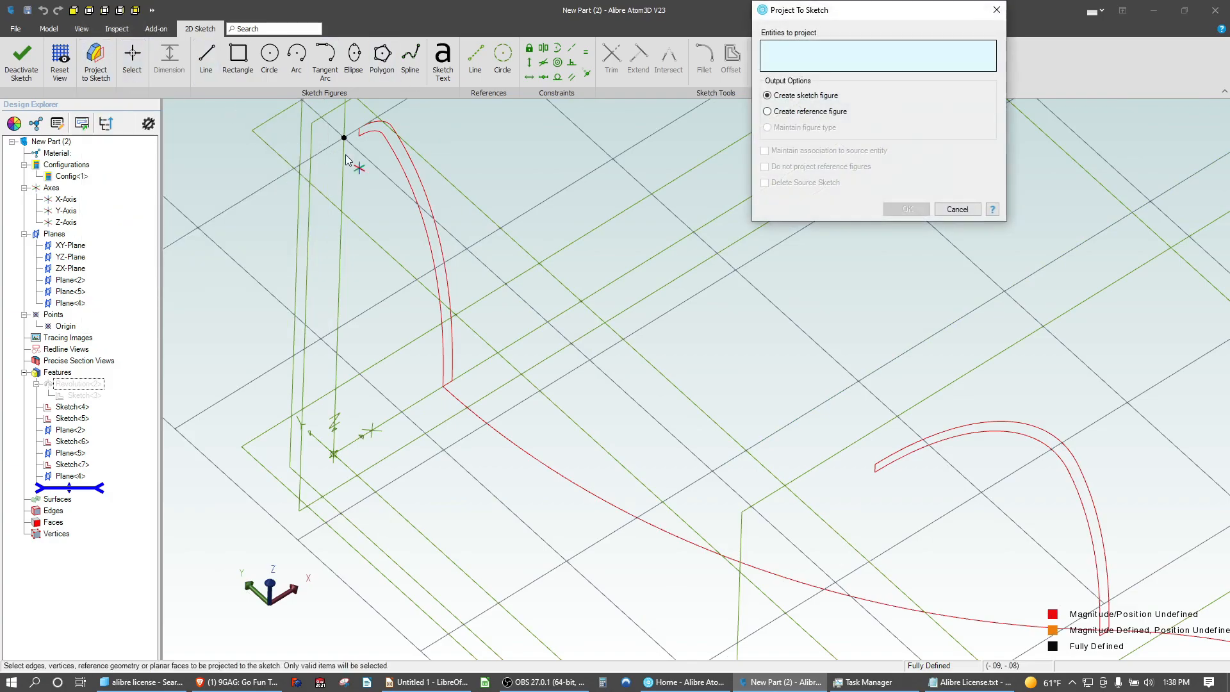
scroll(359, 155, "up", 3)
middle_click_drag(369, 148, 376, 269)
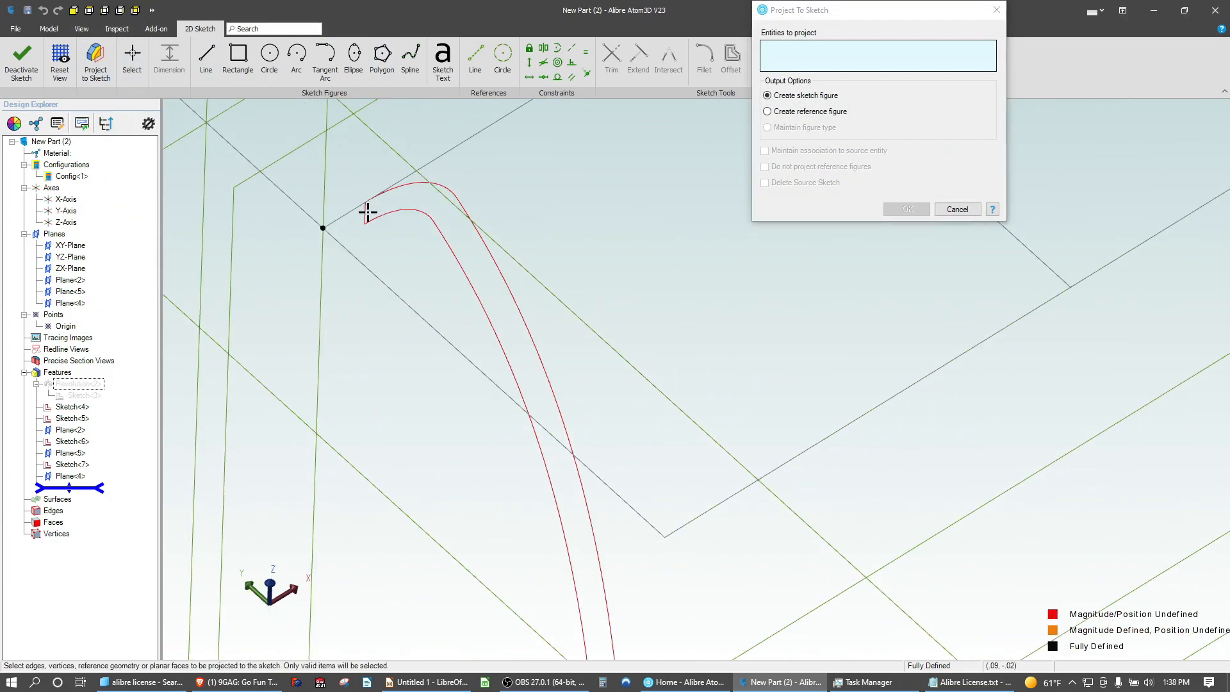
scroll(363, 213, "up", 4)
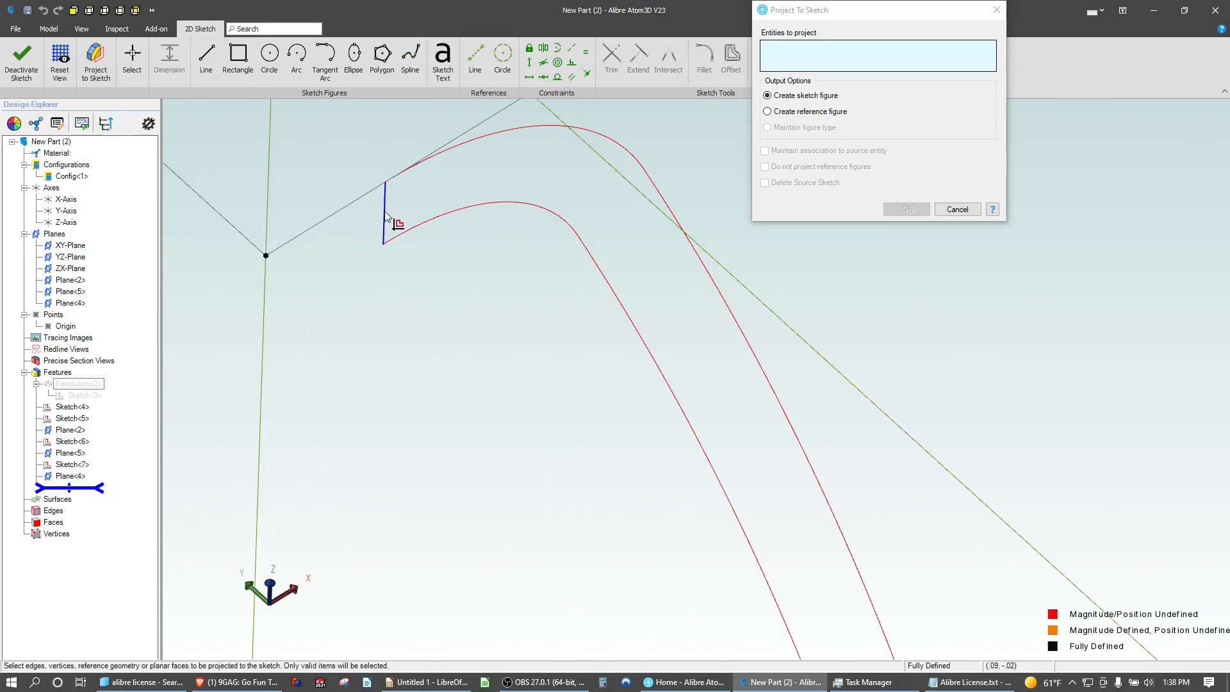
left_click(385, 214)
scroll(302, 236, "down", 1)
left_click(765, 152)
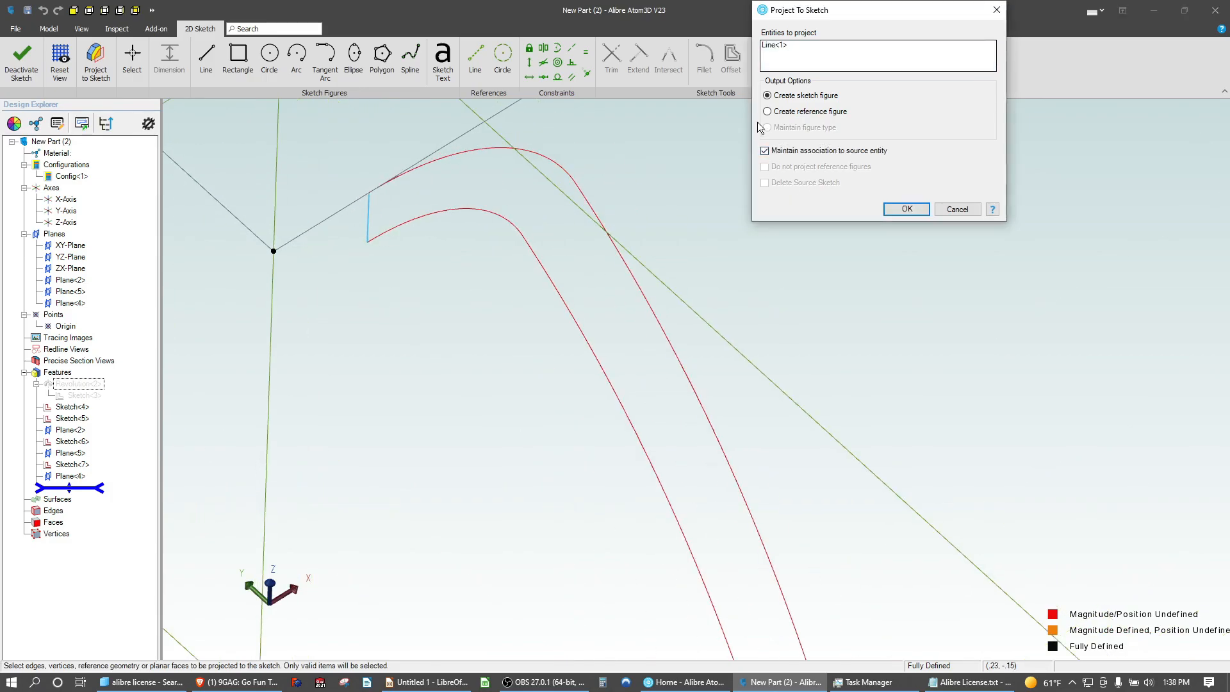
scroll(389, 122, "down", 9)
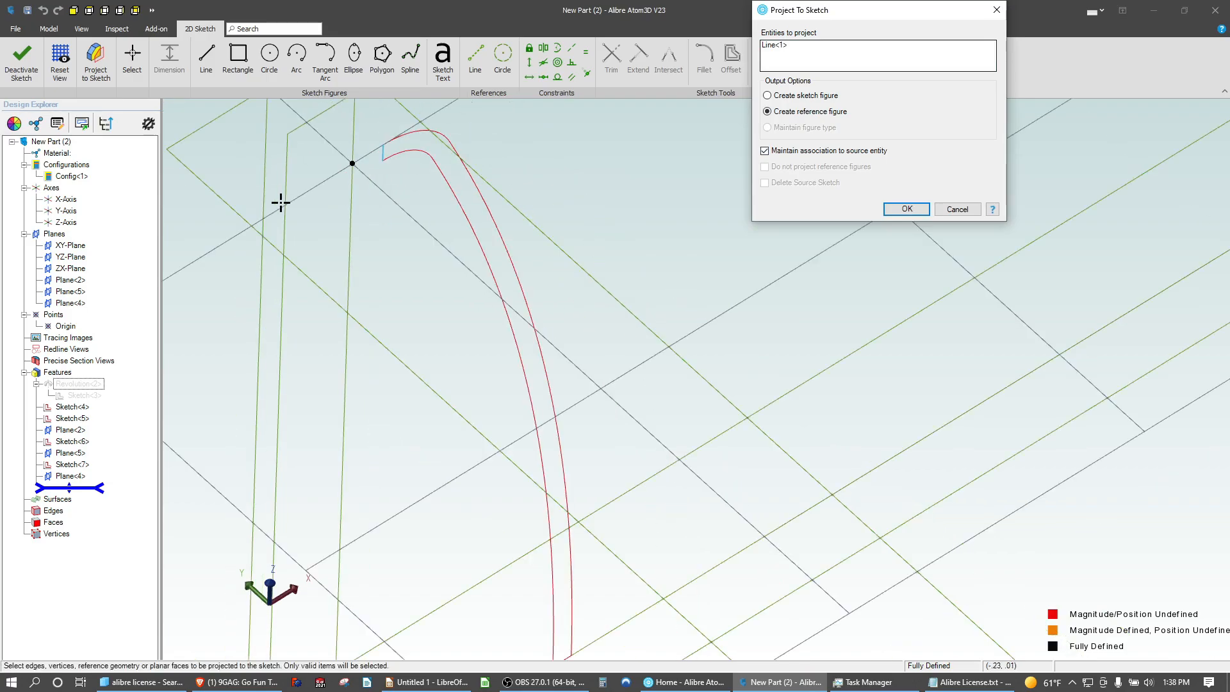
Add the short upper end lines of the middle and outer blade profiles and complete the projection
scroll(752, 447, "up", 8)
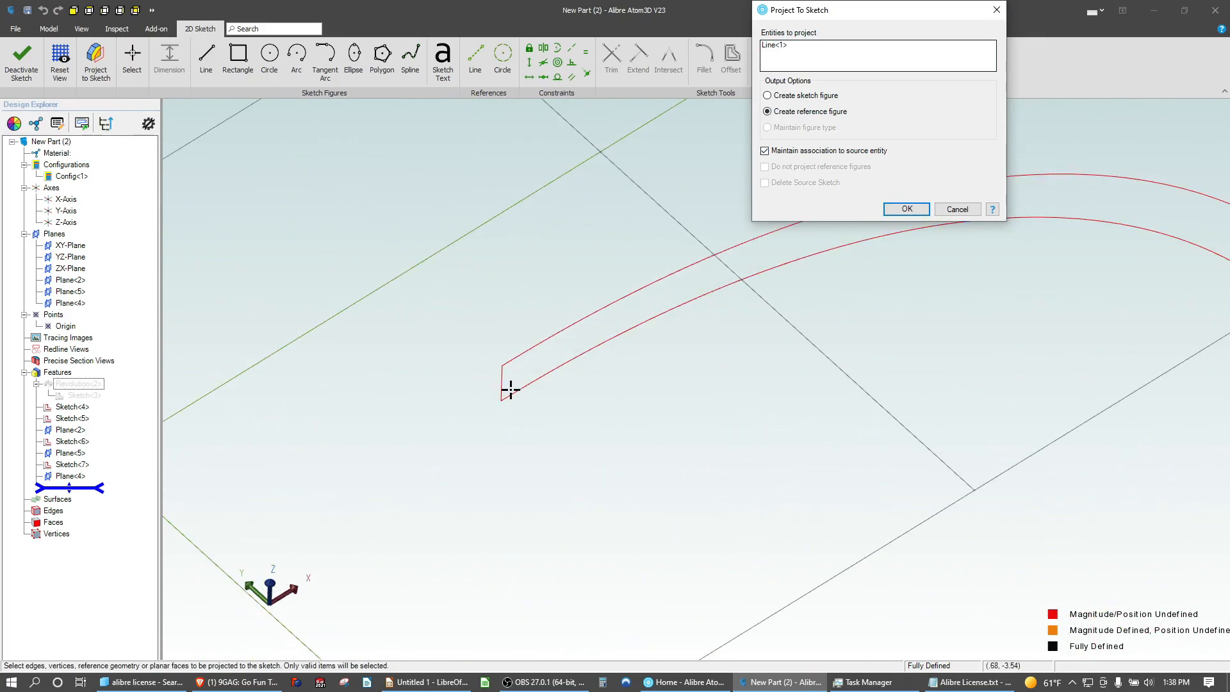
left_click(505, 387)
scroll(291, 344, "down", 6)
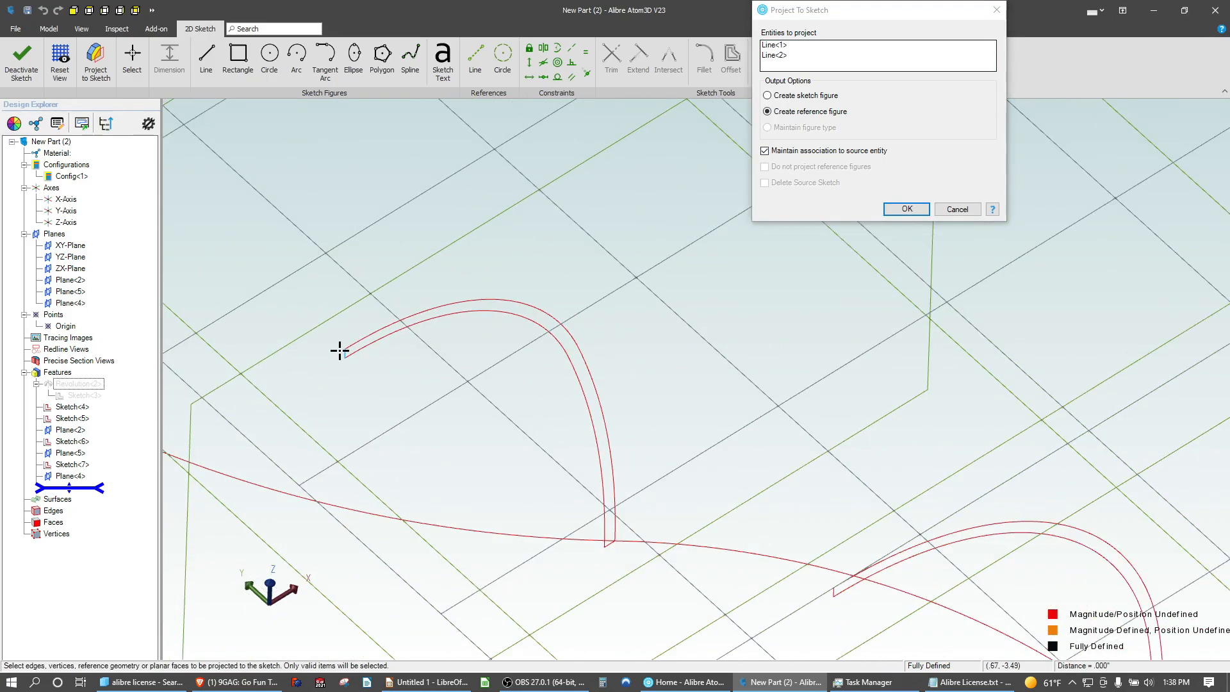
scroll(894, 499, "up", 8)
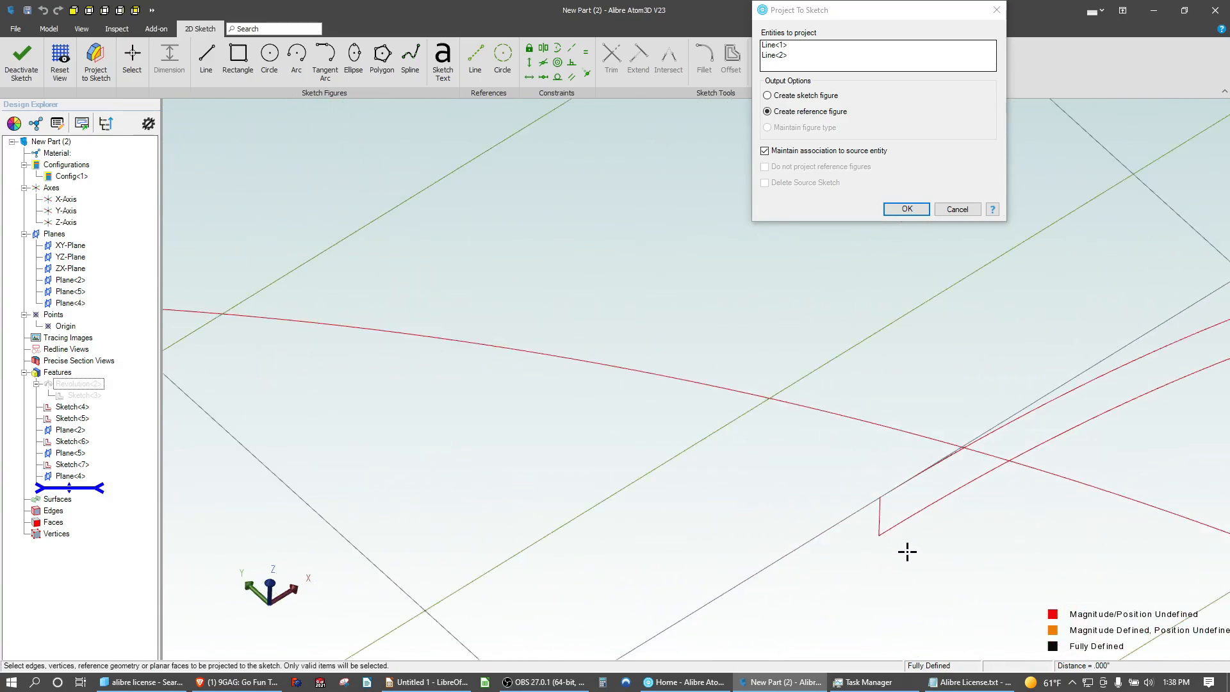
left_click(884, 513)
scroll(683, 519, "down", 8)
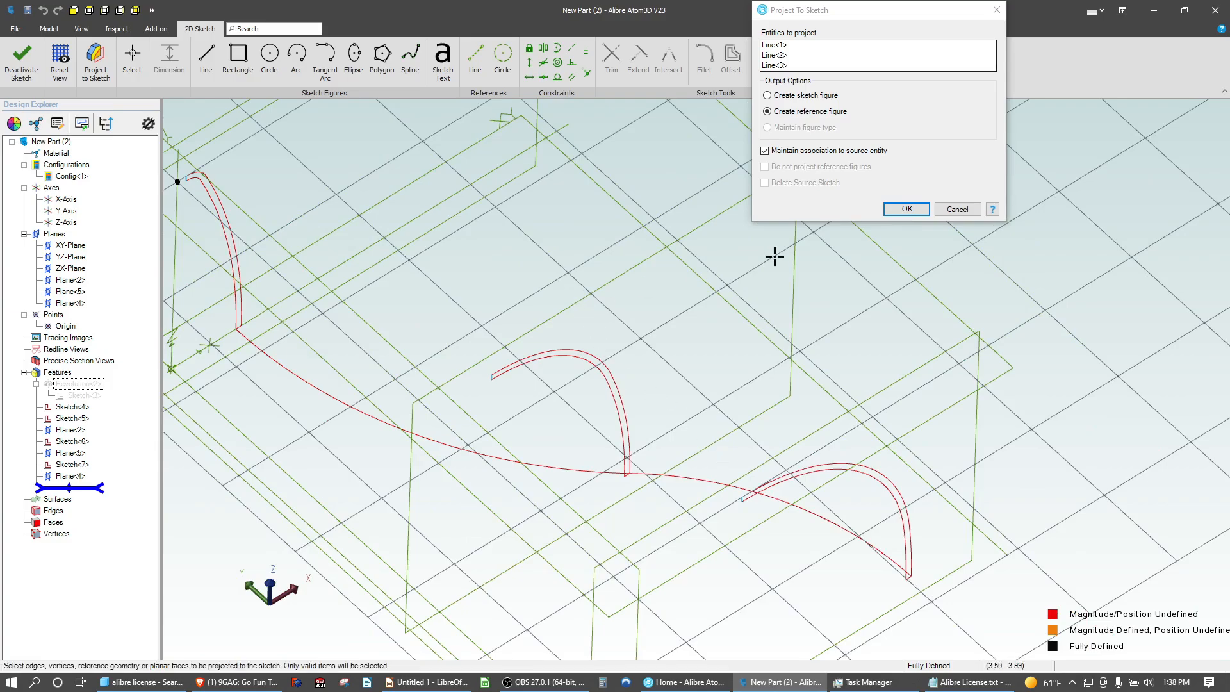
left_click(905, 210)
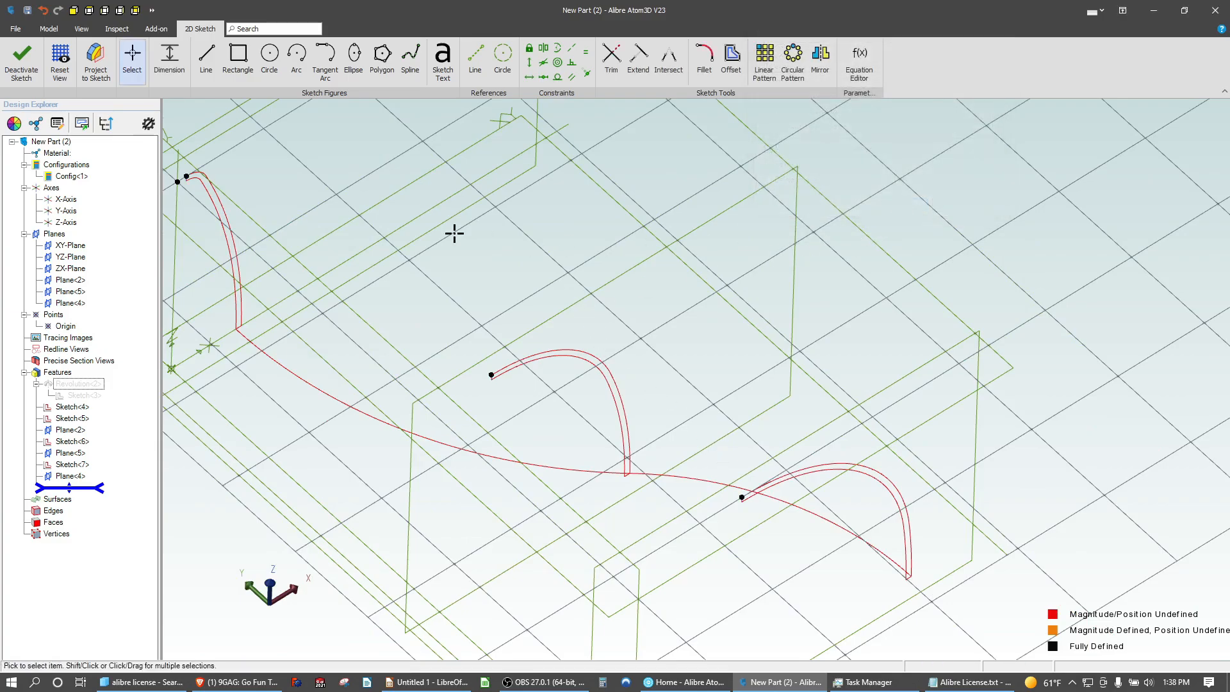
Sketch a vertical line from the first profile's projected reference point partway toward the middle profile
scroll(472, 276, "up", 3)
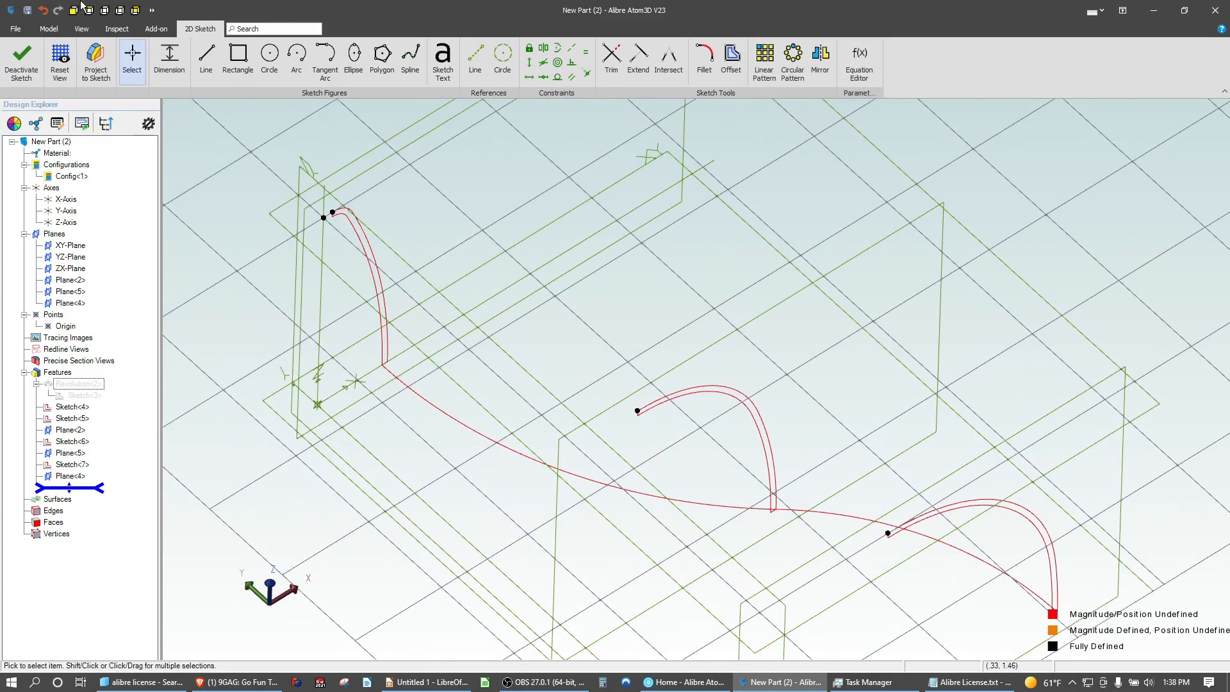
left_click(206, 57)
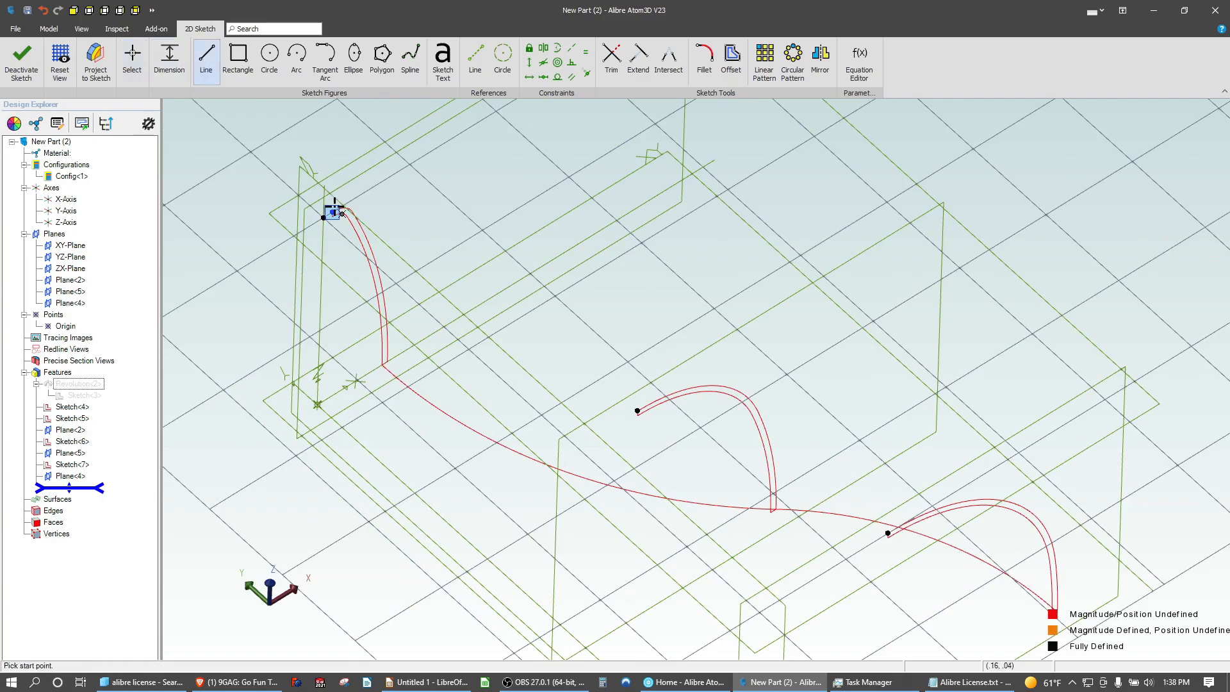
left_click(333, 212)
left_click(495, 359)
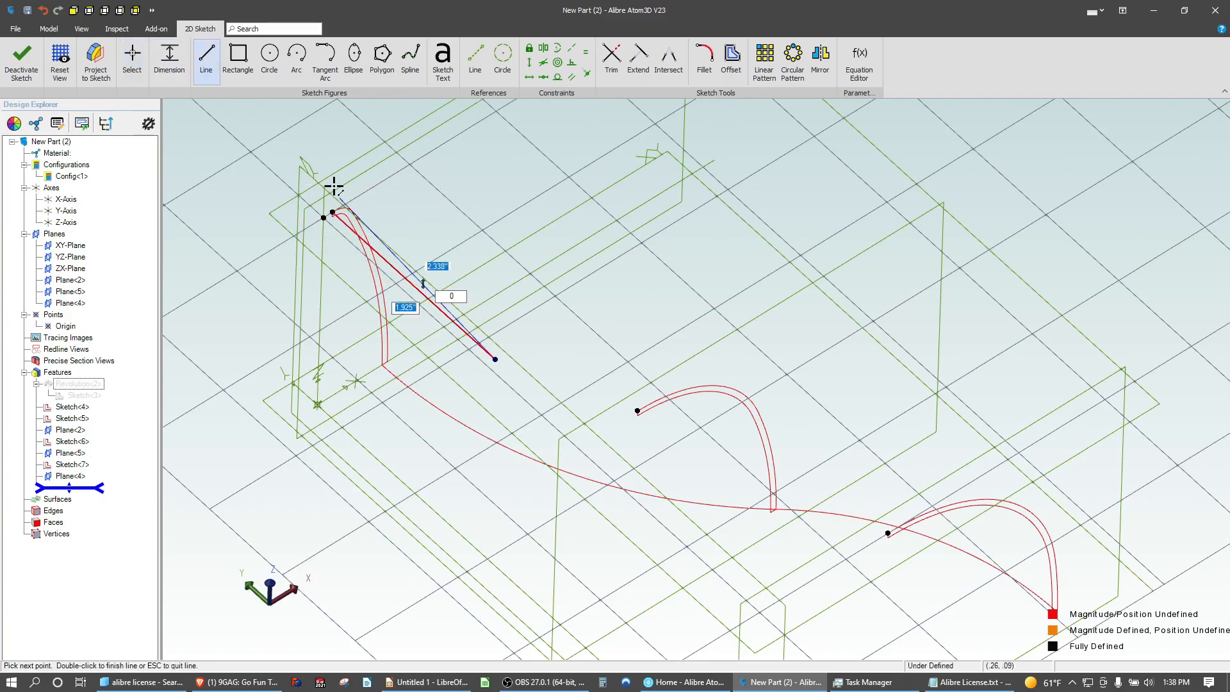
Continue the line with two tangent arcs, one ending at the middle profile's reference point and the other at the outer profile's
left_click(324, 58)
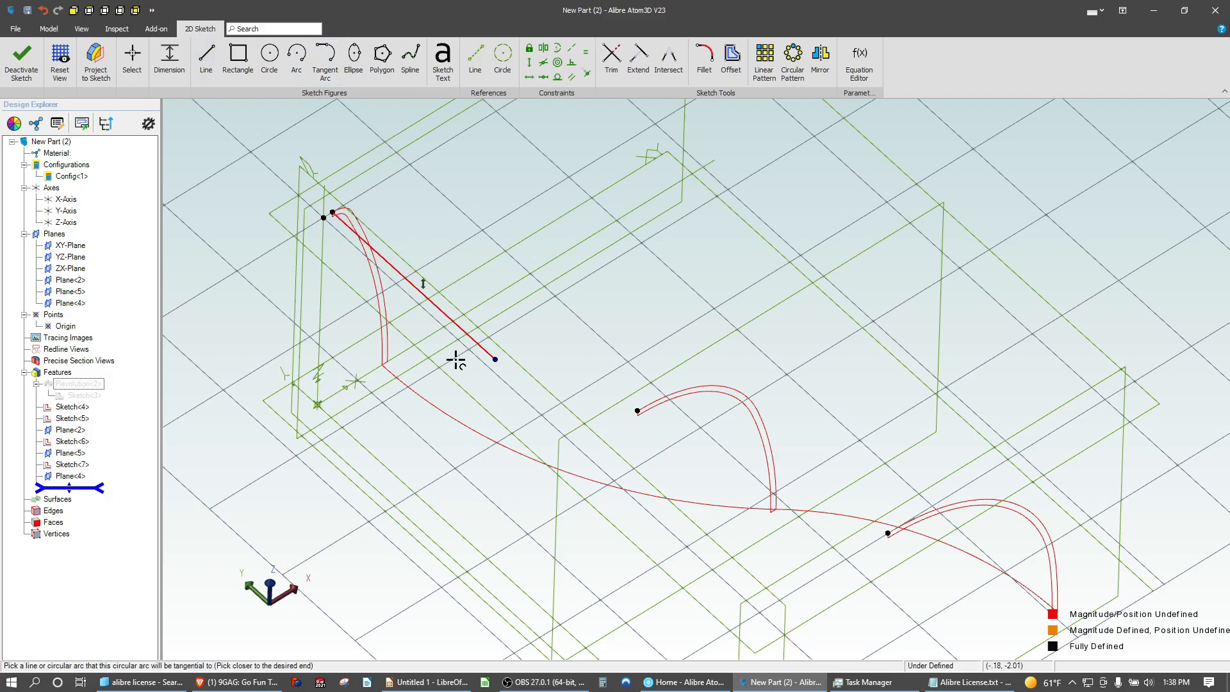
left_click(495, 358)
left_click(637, 411)
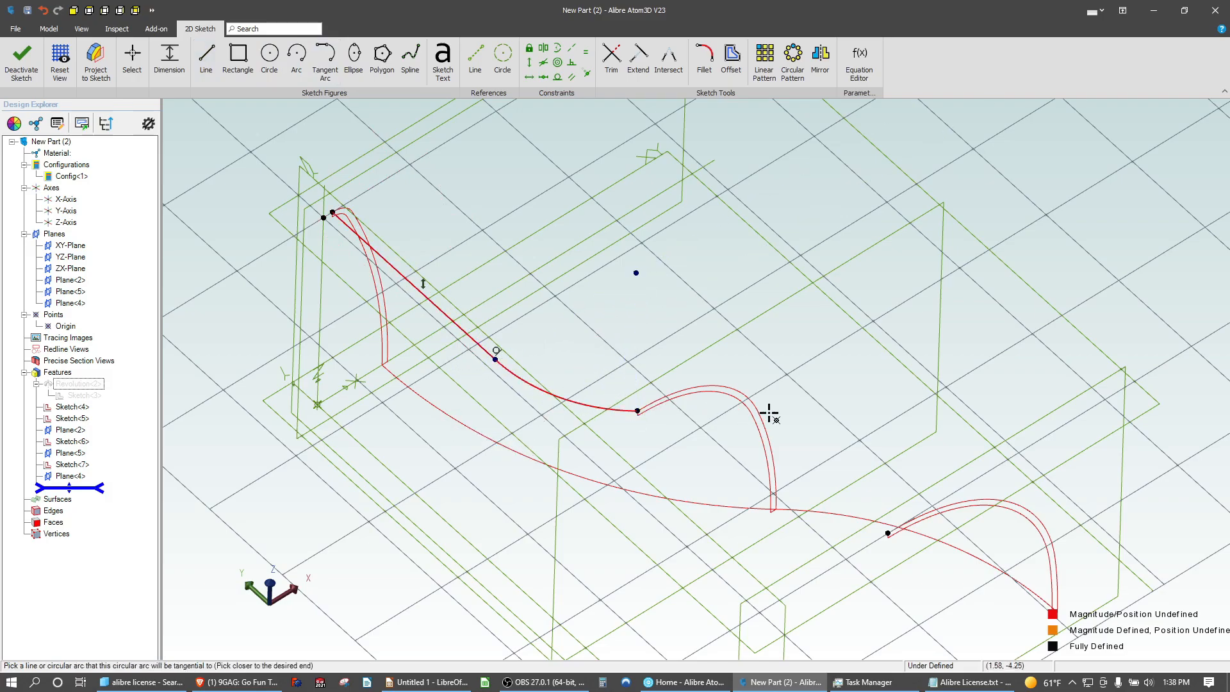
left_click(637, 411)
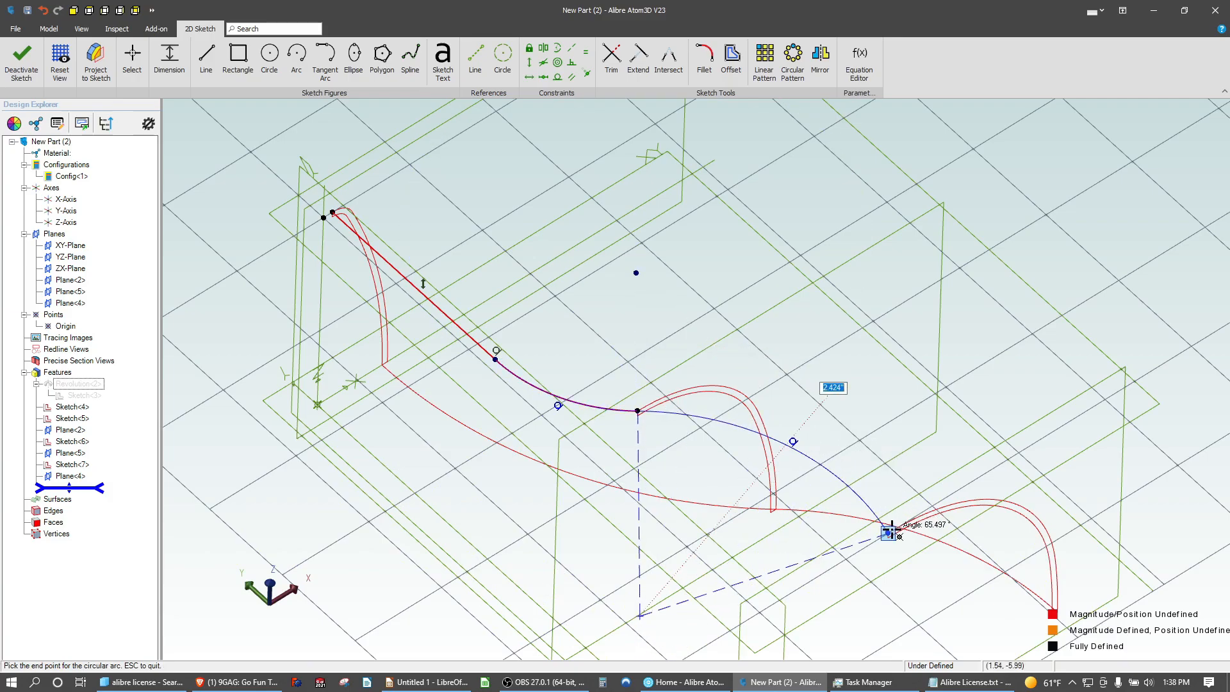
left_click(888, 533)
mouse_move(534, 465)
middle_mouse_down()
mouse_move(494, 486)
mouse_move(533, 474)
middle_mouse_up()
key("Escape")
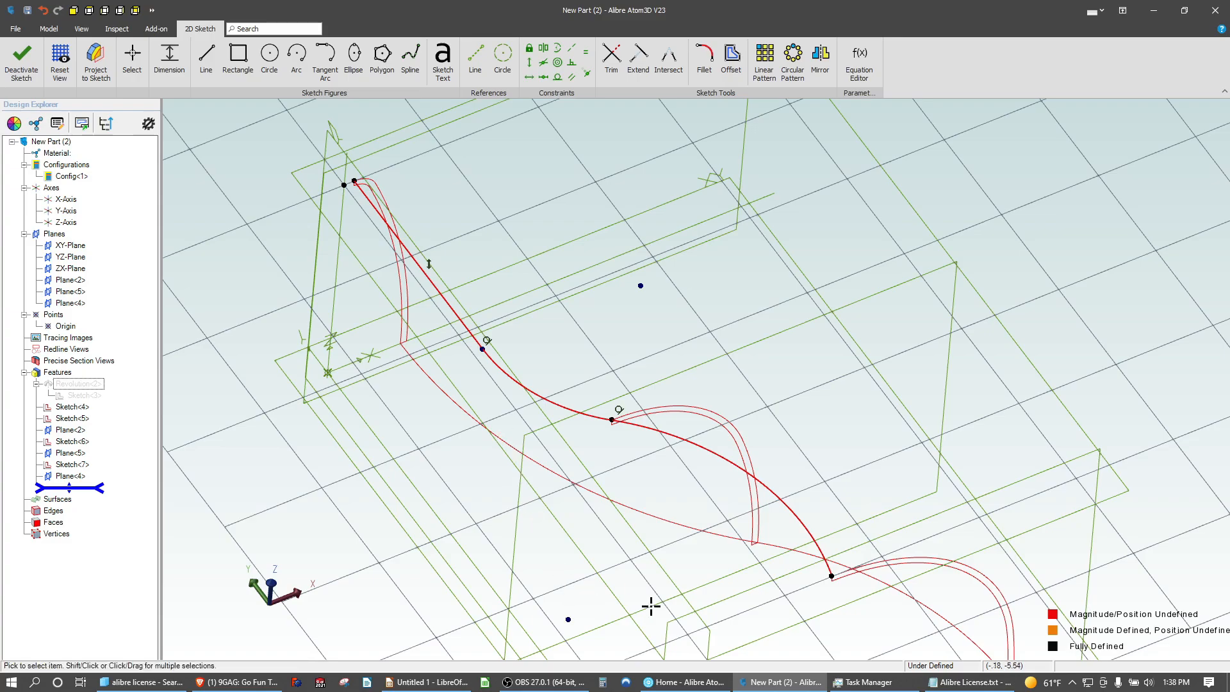
Constrain the second arc's center point horizontal to its end point at the outer profile, and finish the sketch
left_click(832, 575)
left_click(60, 59)
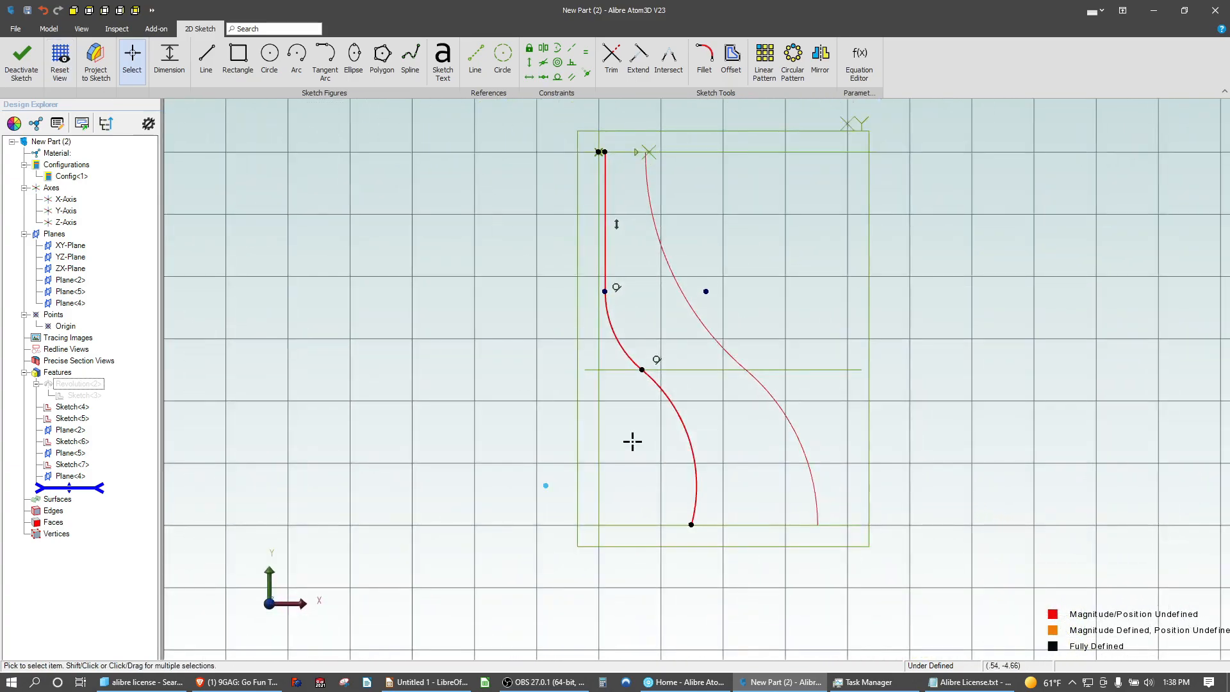
scroll(661, 514, "up", 3)
left_click(529, 77)
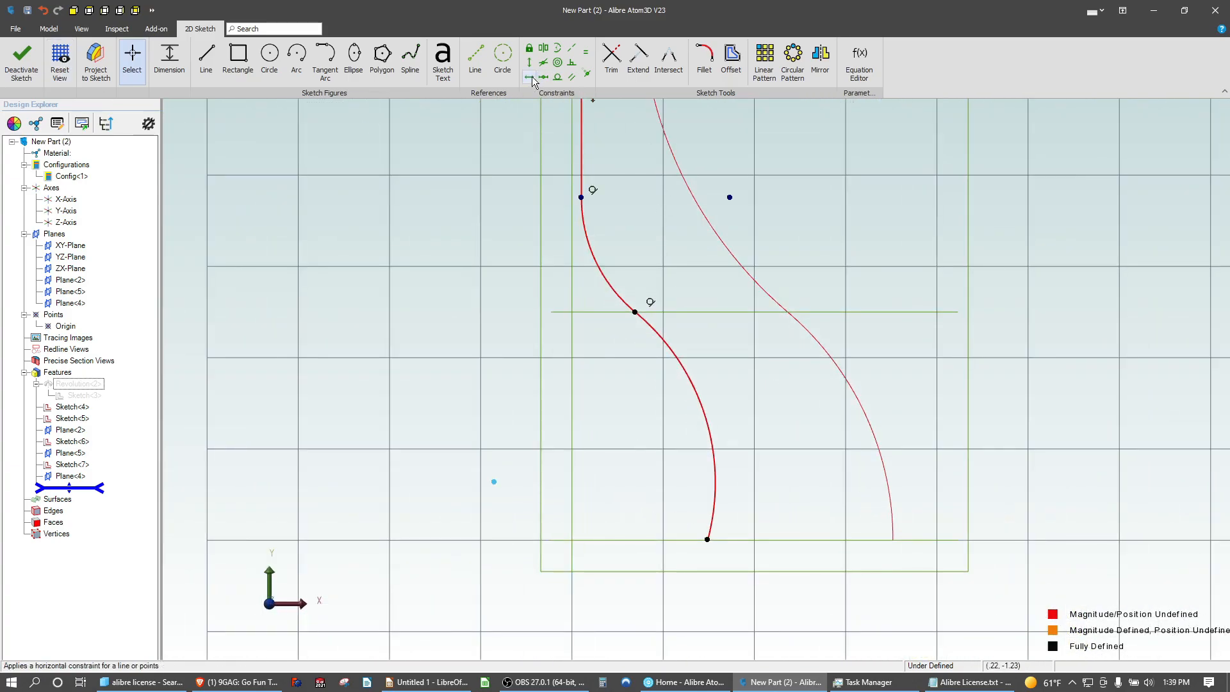
left_click(494, 480)
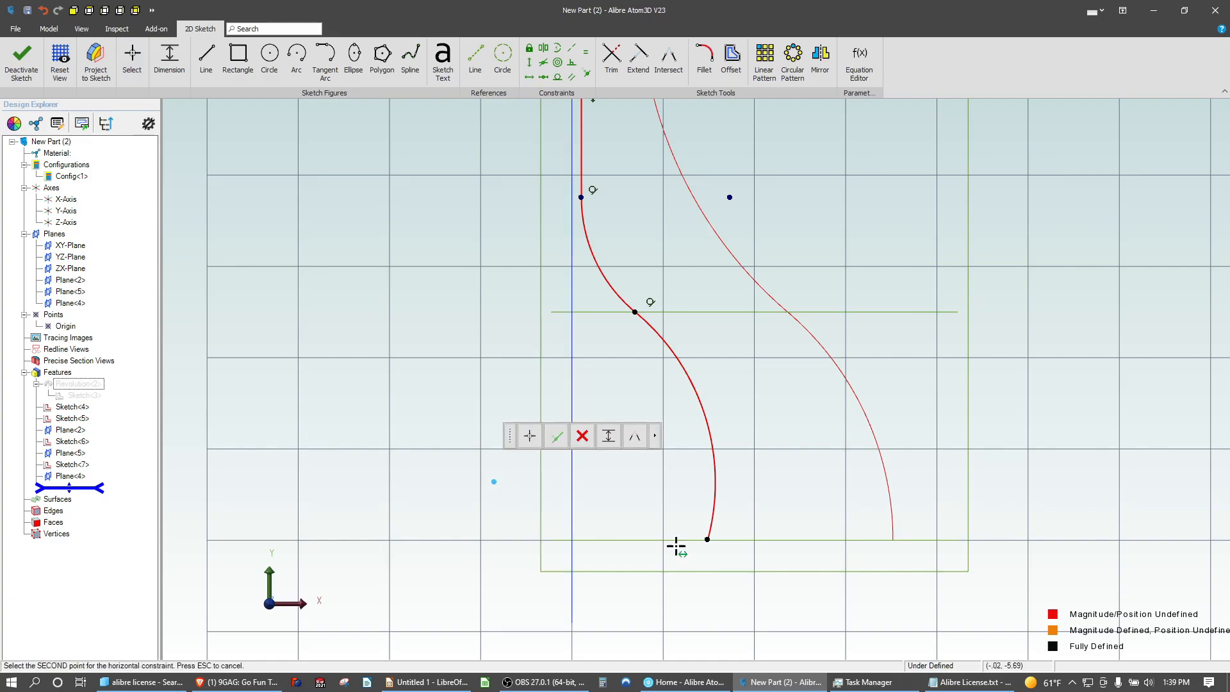
left_click(706, 539)
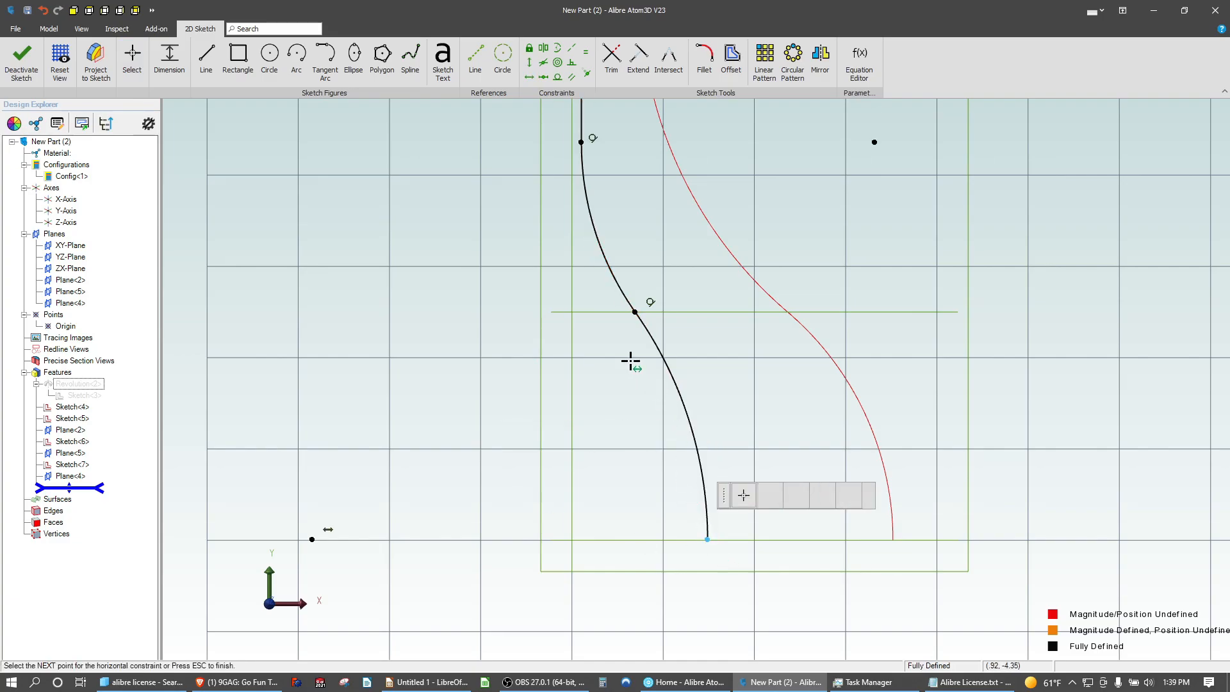
scroll(544, 529, "down", 1)
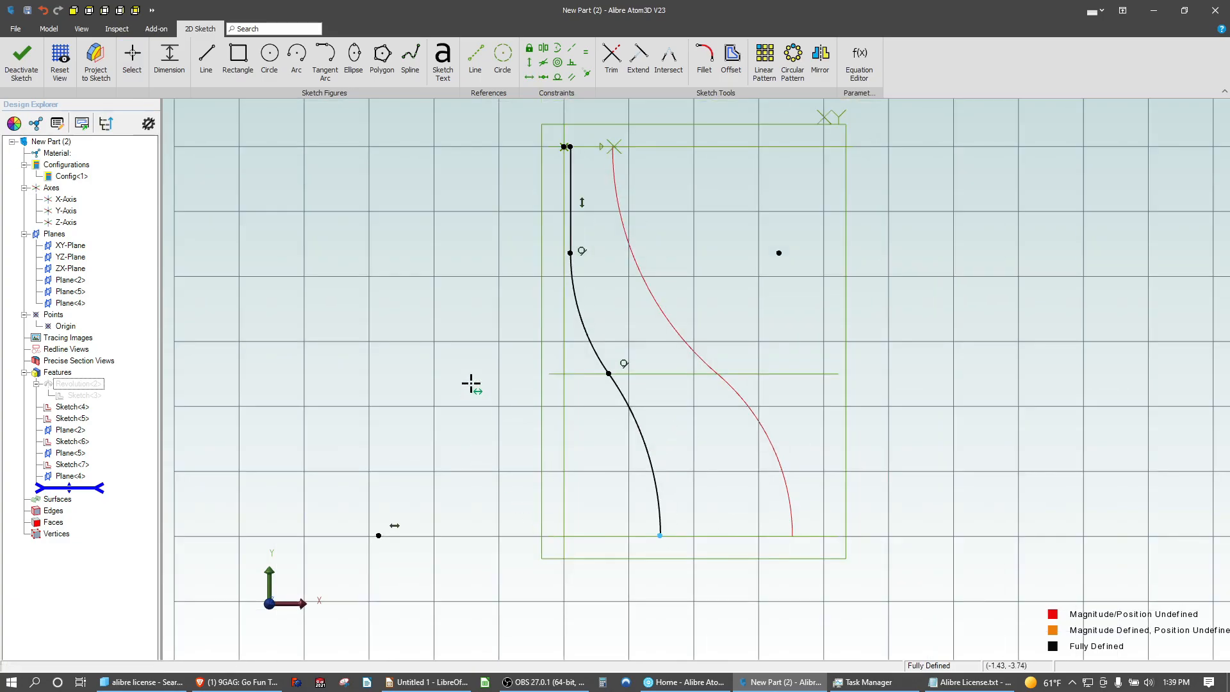
left_click(21, 61)
Start a loft boss using the inner, middle and outer blade profile sketches as cross sections, in that order
mouse_move(347, 130)
middle_mouse_down()
mouse_move(448, 284)
mouse_move(467, 267)
mouse_move(406, 251)
mouse_move(413, 278)
middle_mouse_up()
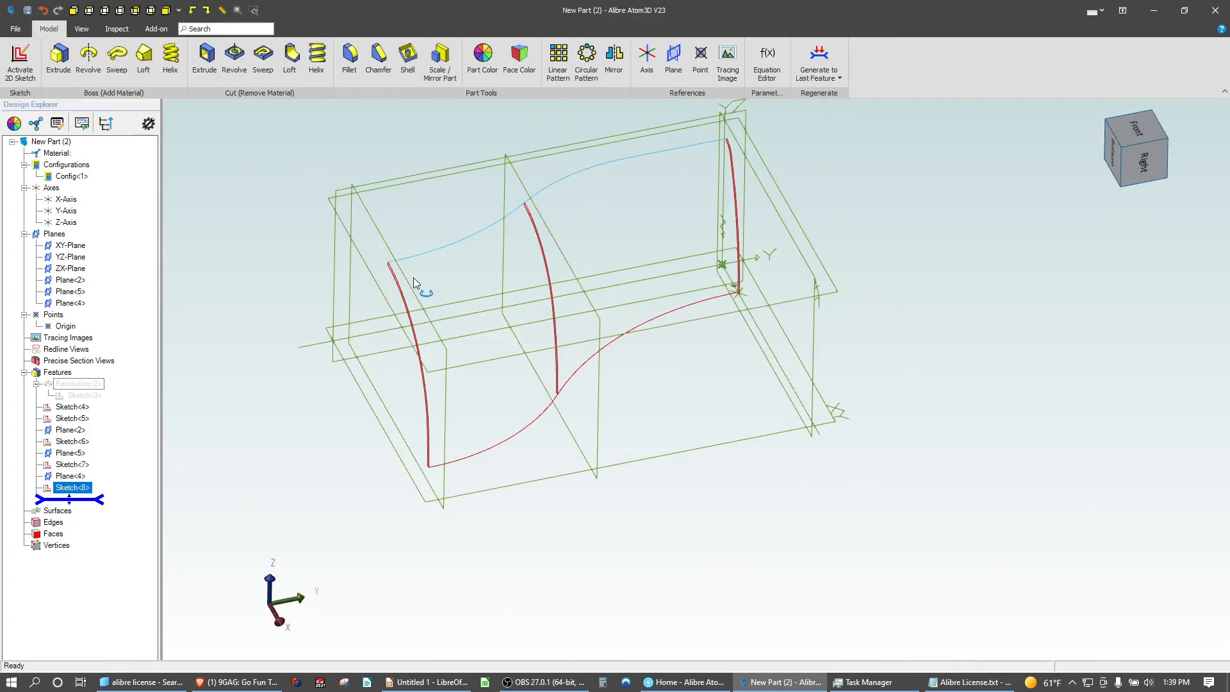
left_click(255, 213)
scroll(615, 196, "up", 1)
mouse_move(561, 348)
middle_mouse_down()
mouse_move(594, 336)
mouse_move(575, 363)
middle_mouse_up()
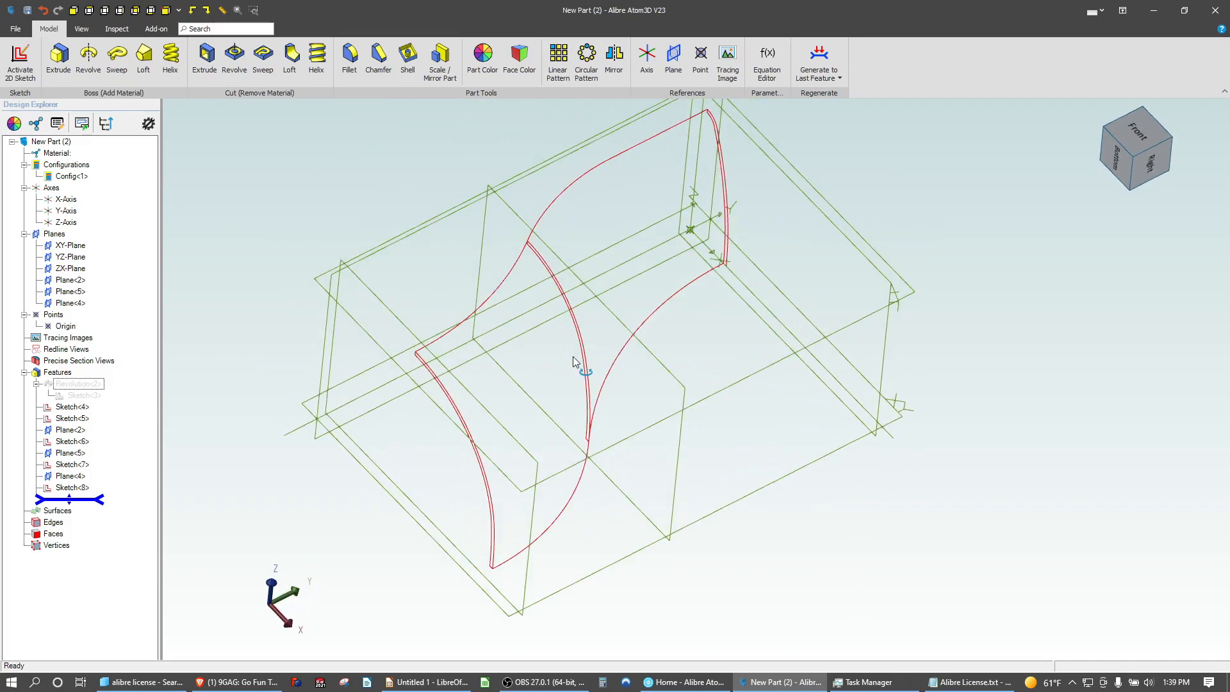
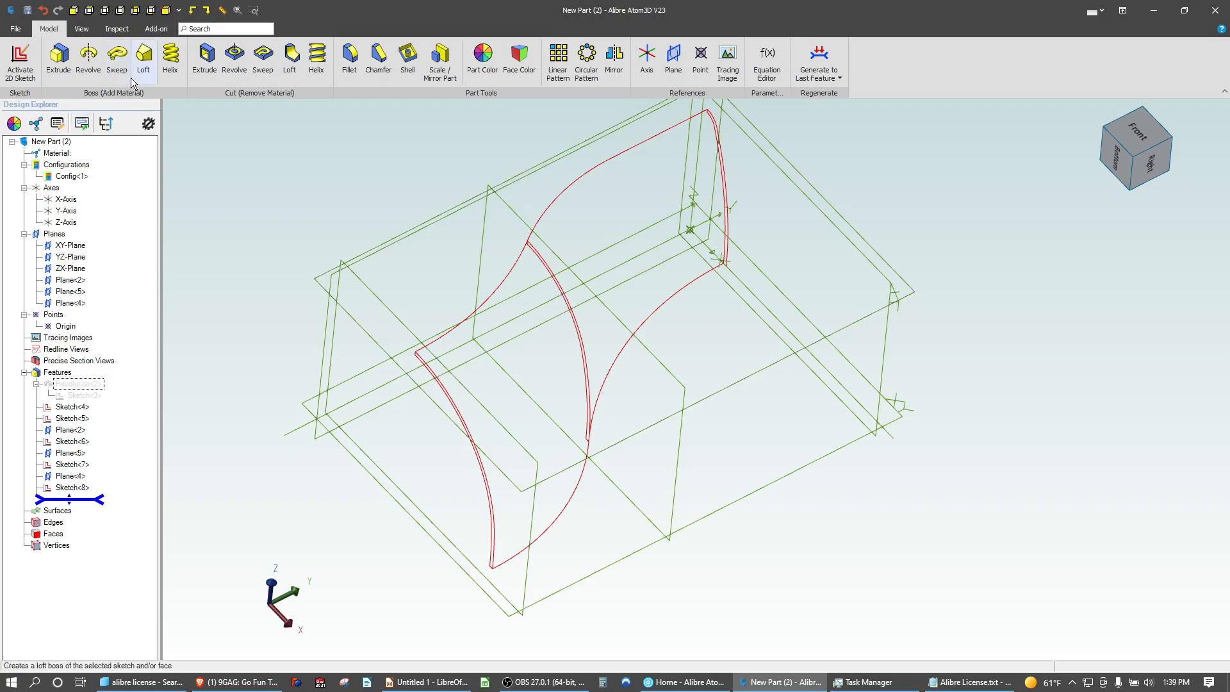
left_click(143, 64)
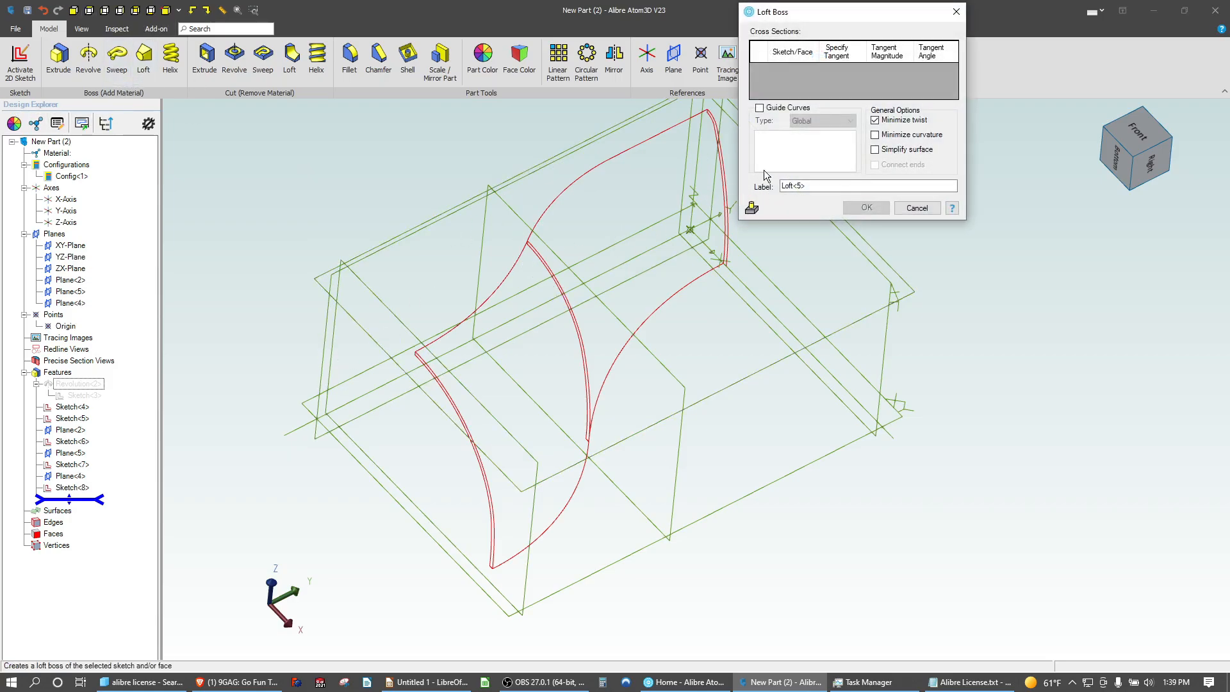
left_click(723, 159)
left_click(563, 302)
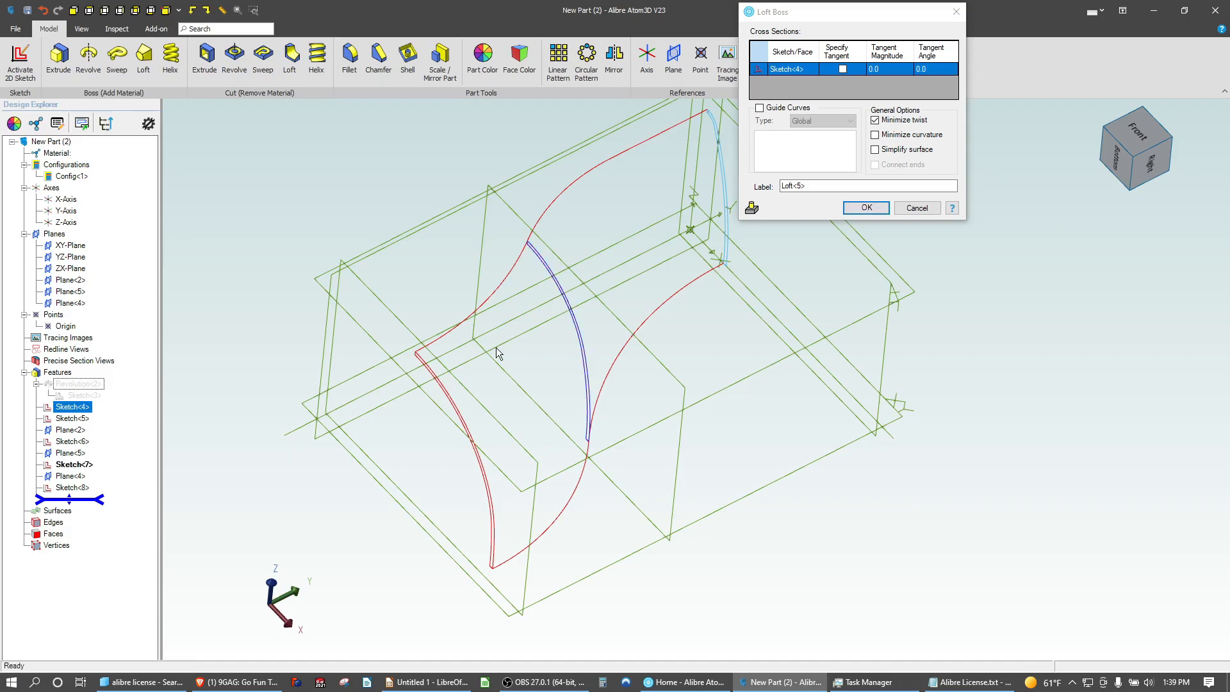
left_click(454, 408)
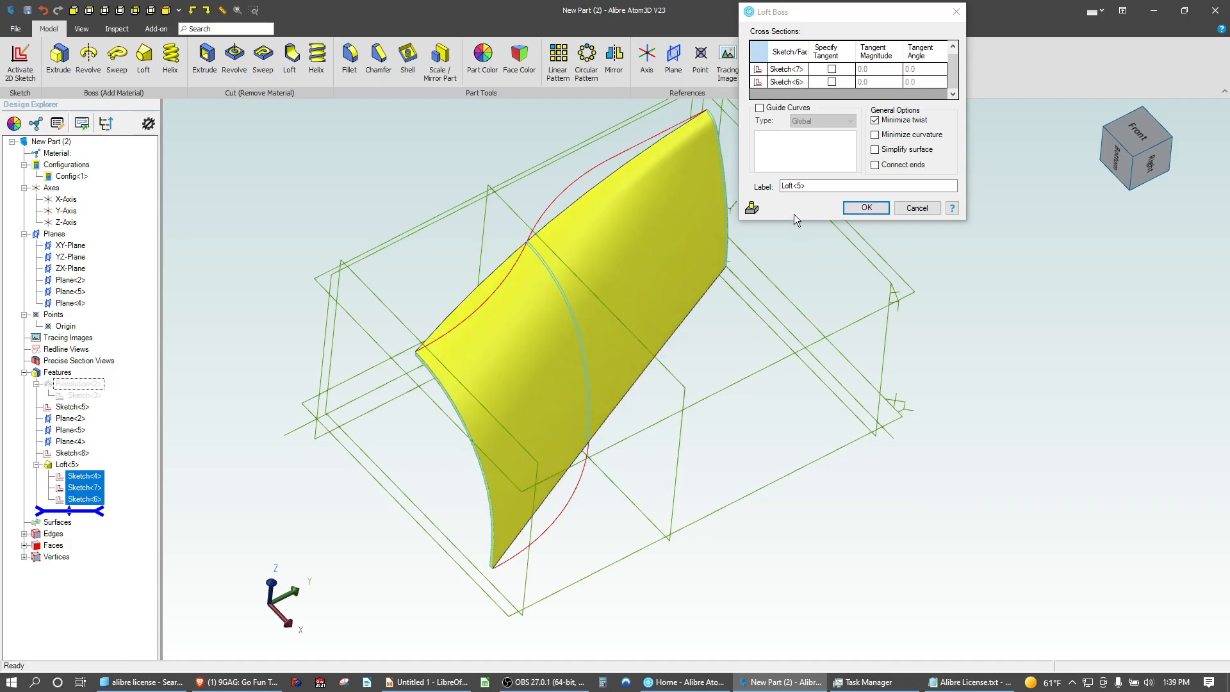
Enable Global guide curves with the lower and upper guide sketches, and complete the blade loft
left_click(759, 108)
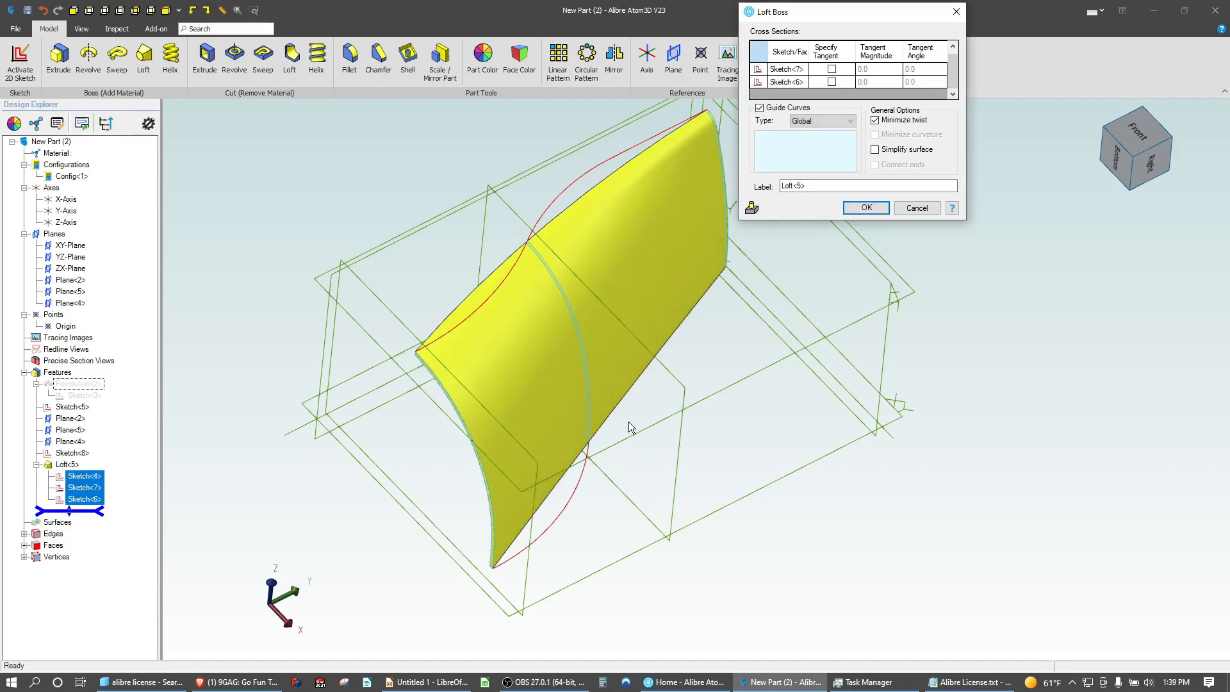
left_click(563, 510)
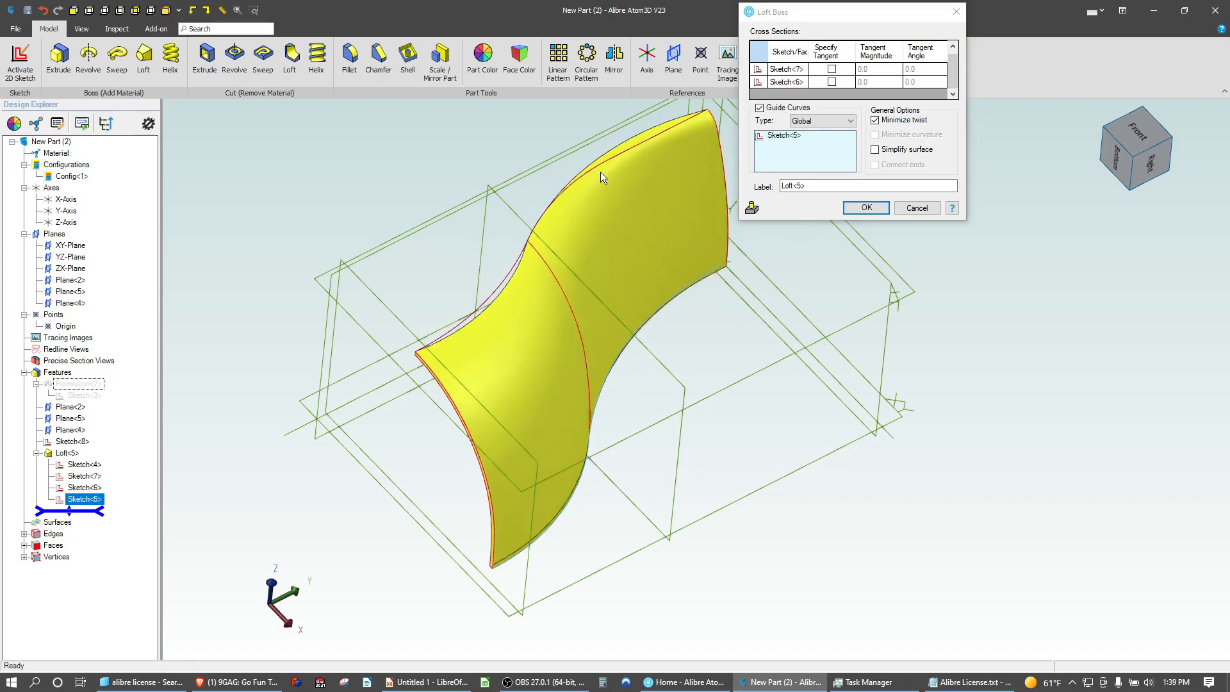
left_click(497, 289)
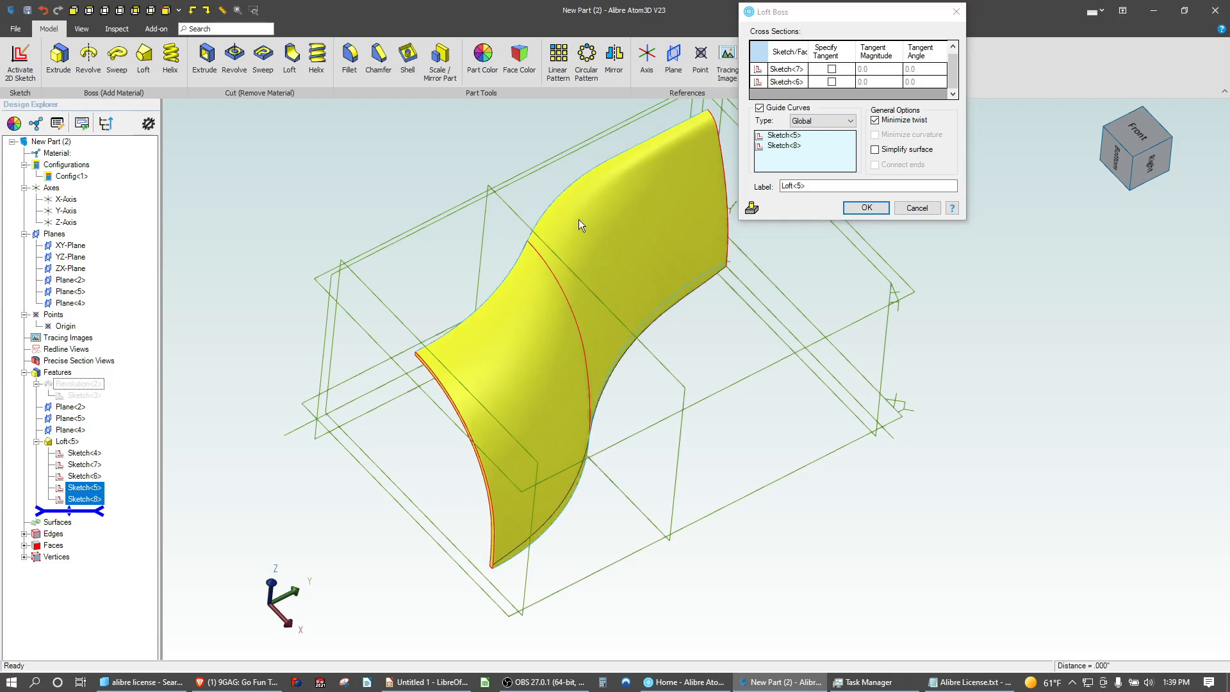
mouse_move(600, 221)
middle_mouse_down()
mouse_move(621, 271)
mouse_move(601, 222)
middle_mouse_up()
left_click(846, 211)
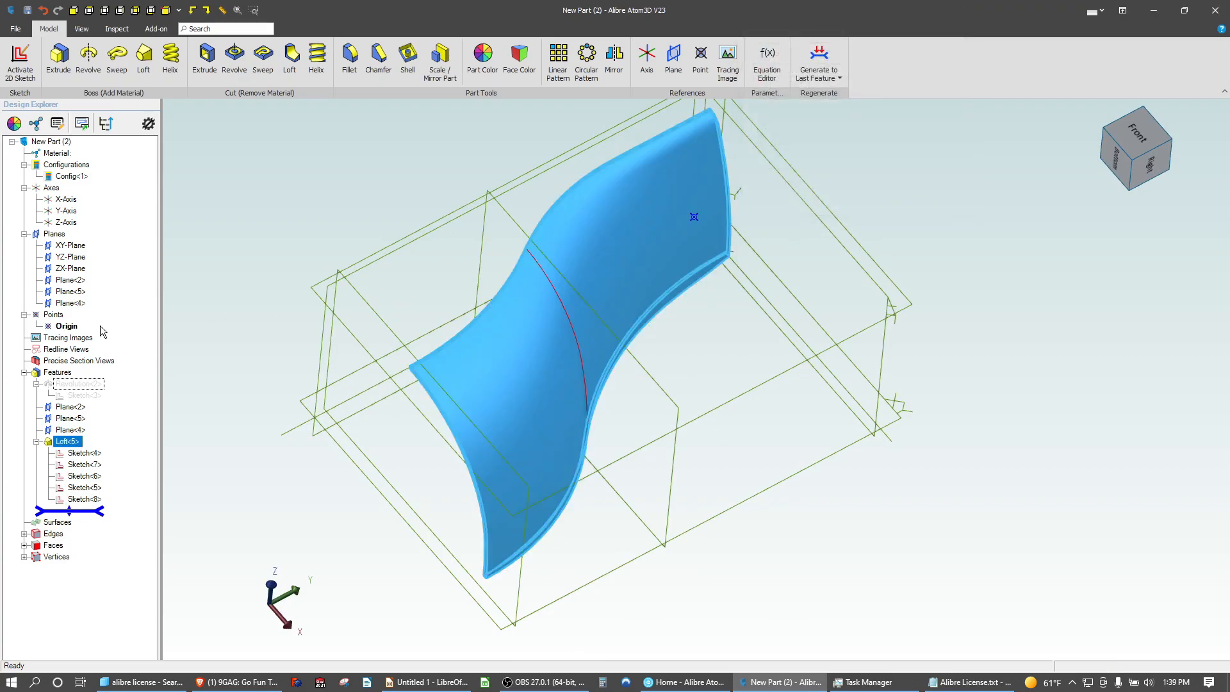
Unsuppress the hub's revolution feature
middle_click_drag(178, 414, 271, 421)
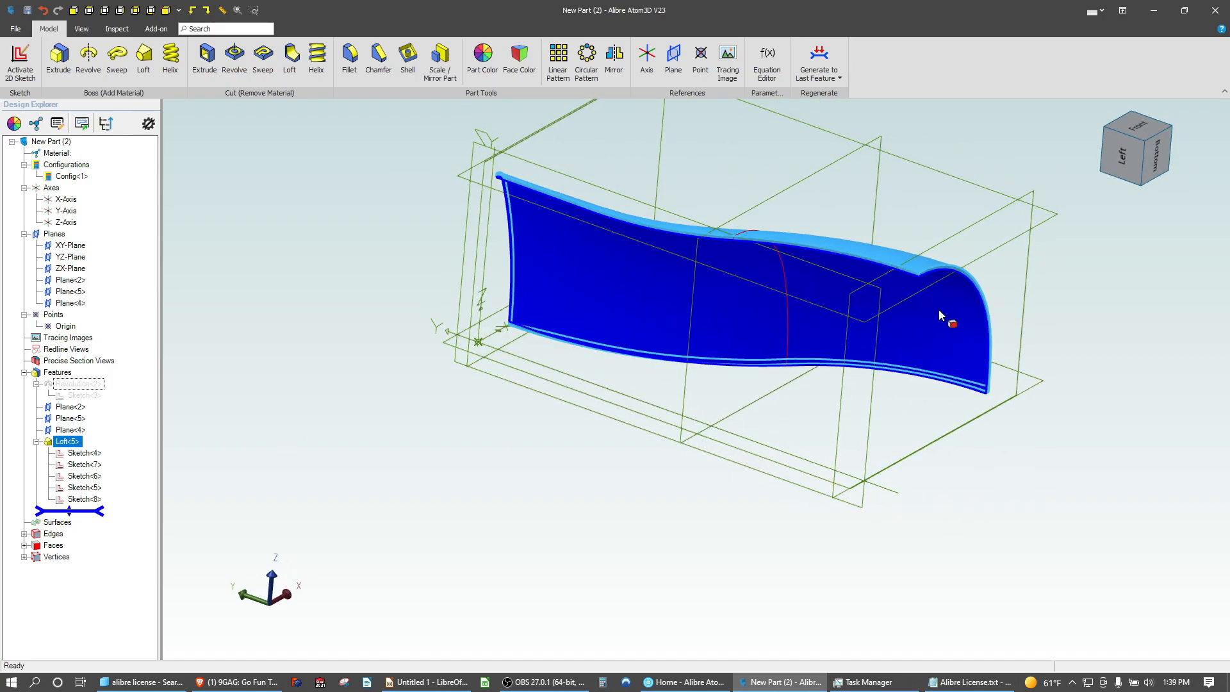
mouse_move(442, 412)
middle_mouse_down()
mouse_move(426, 434)
mouse_move(448, 421)
middle_mouse_up()
mouse_move(581, 393)
middle_mouse_down()
mouse_move(557, 397)
mouse_move(579, 395)
middle_mouse_up()
right_click(62, 386)
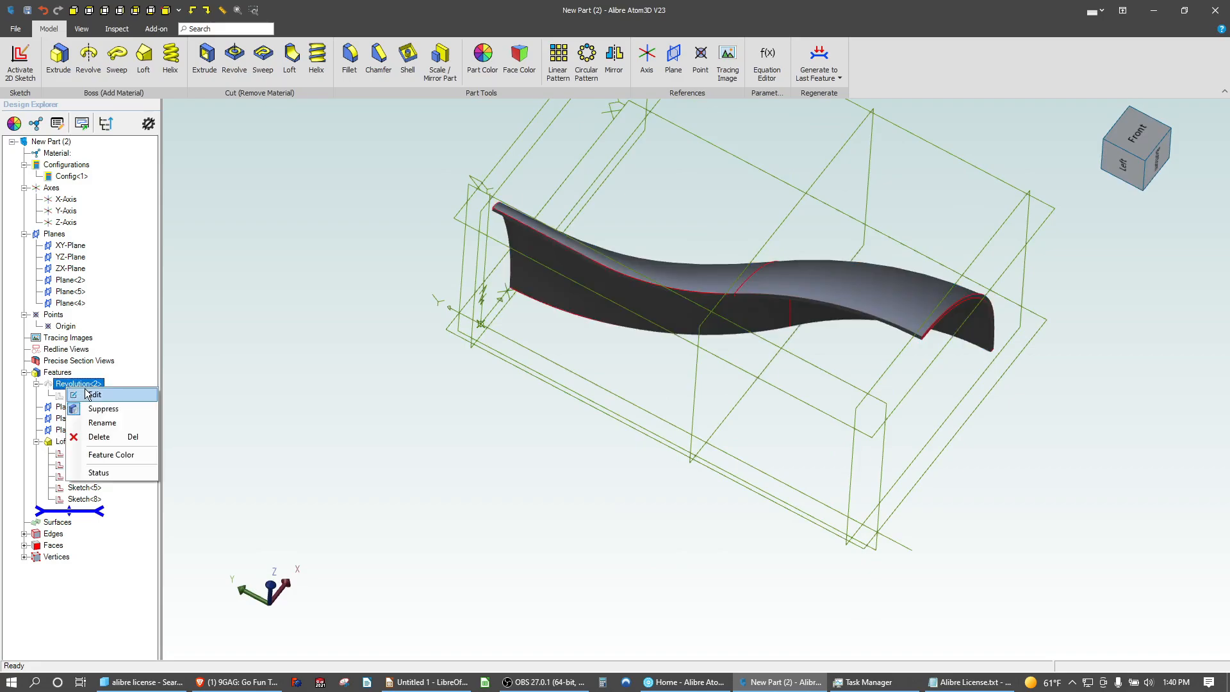
left_click(100, 408)
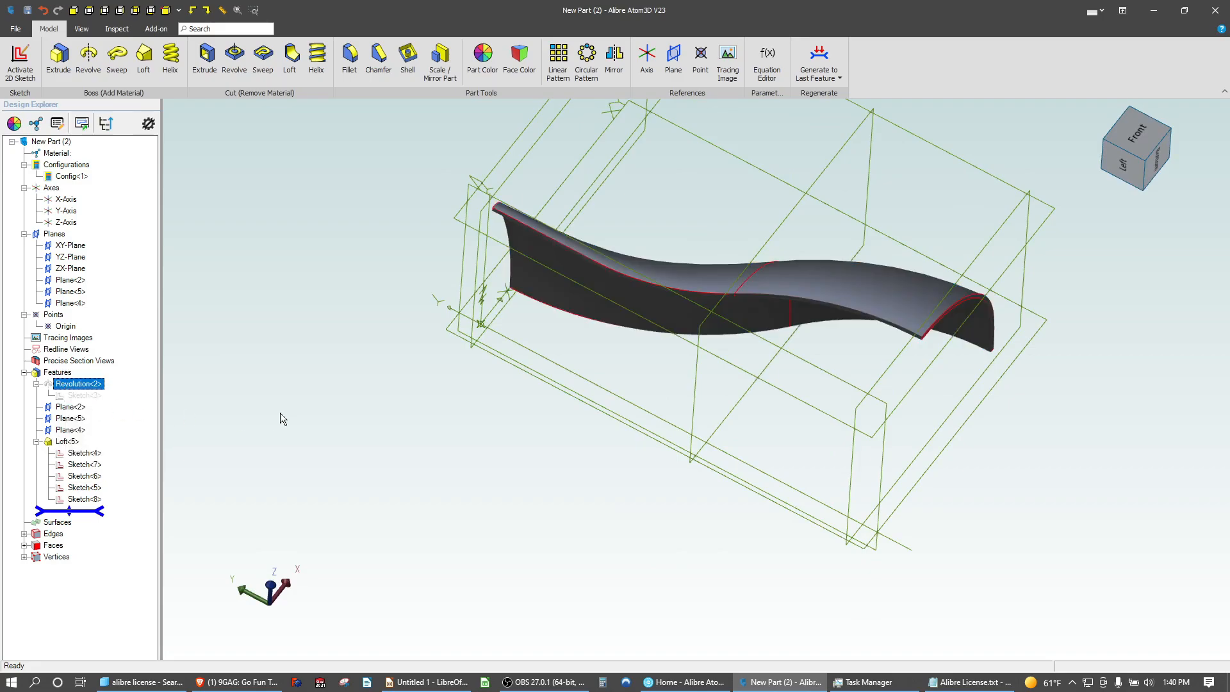
Circular-pattern the lofted blade around the Z-Axis with 13 instances spaced evenly over the full circle
left_click(847, 428)
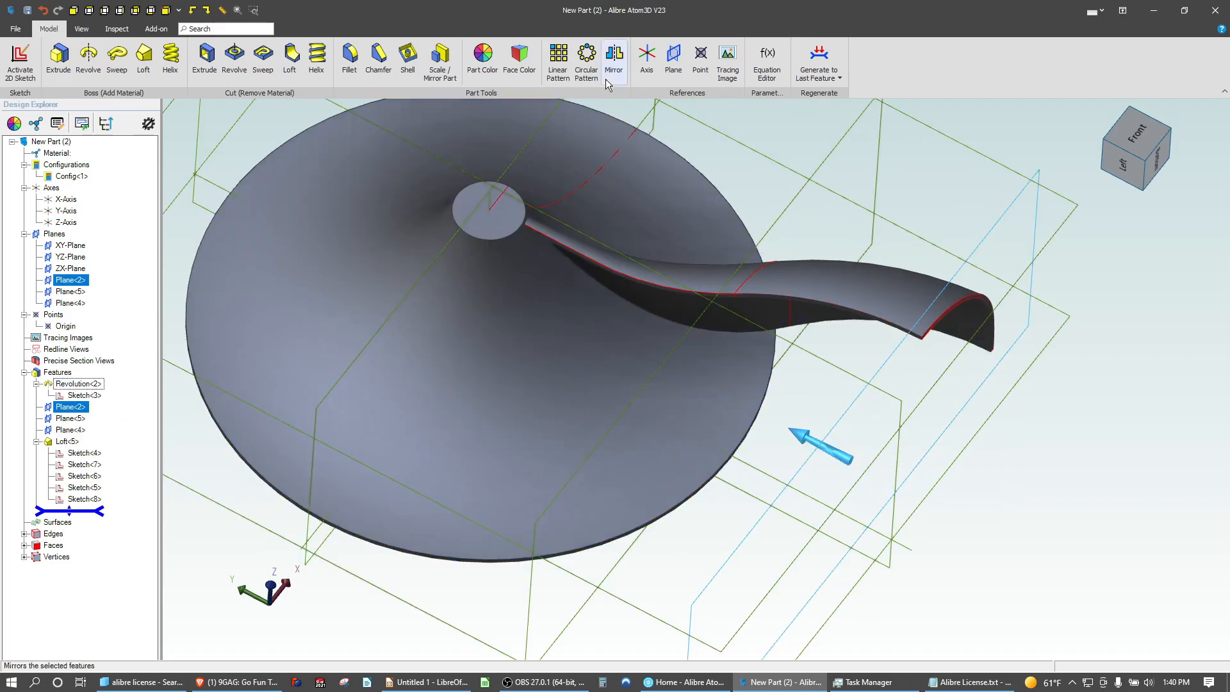
left_click(586, 61)
left_click(816, 301)
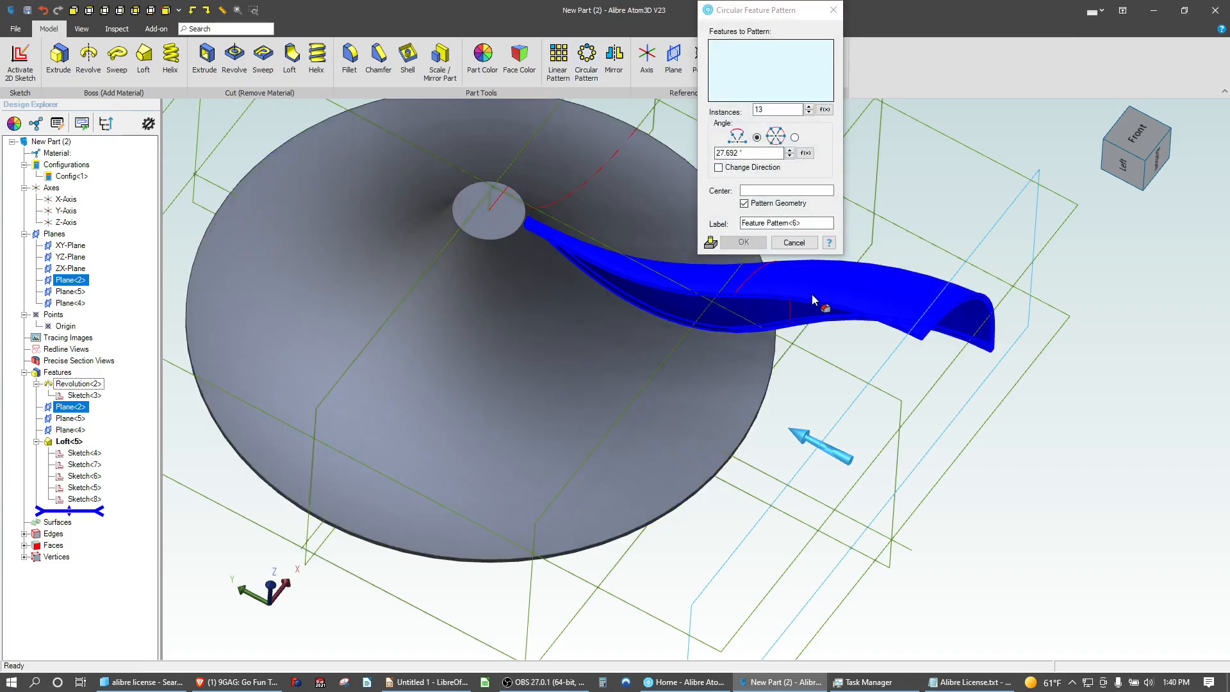
left_click(779, 192)
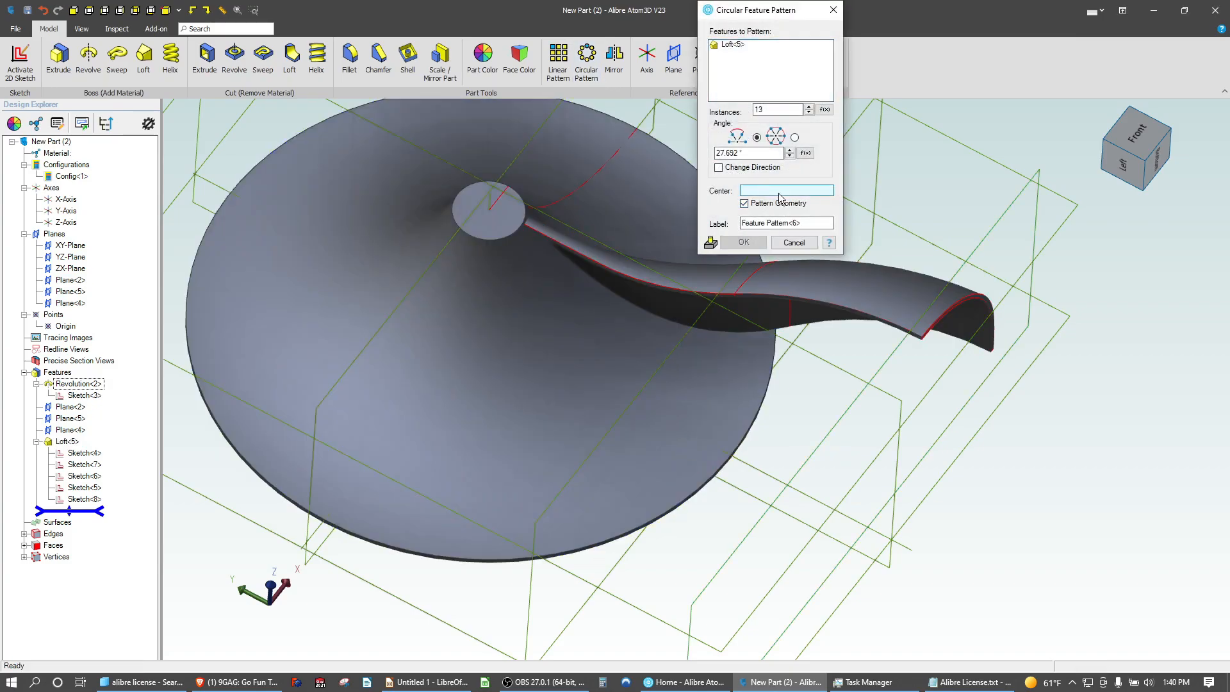
left_click(494, 199)
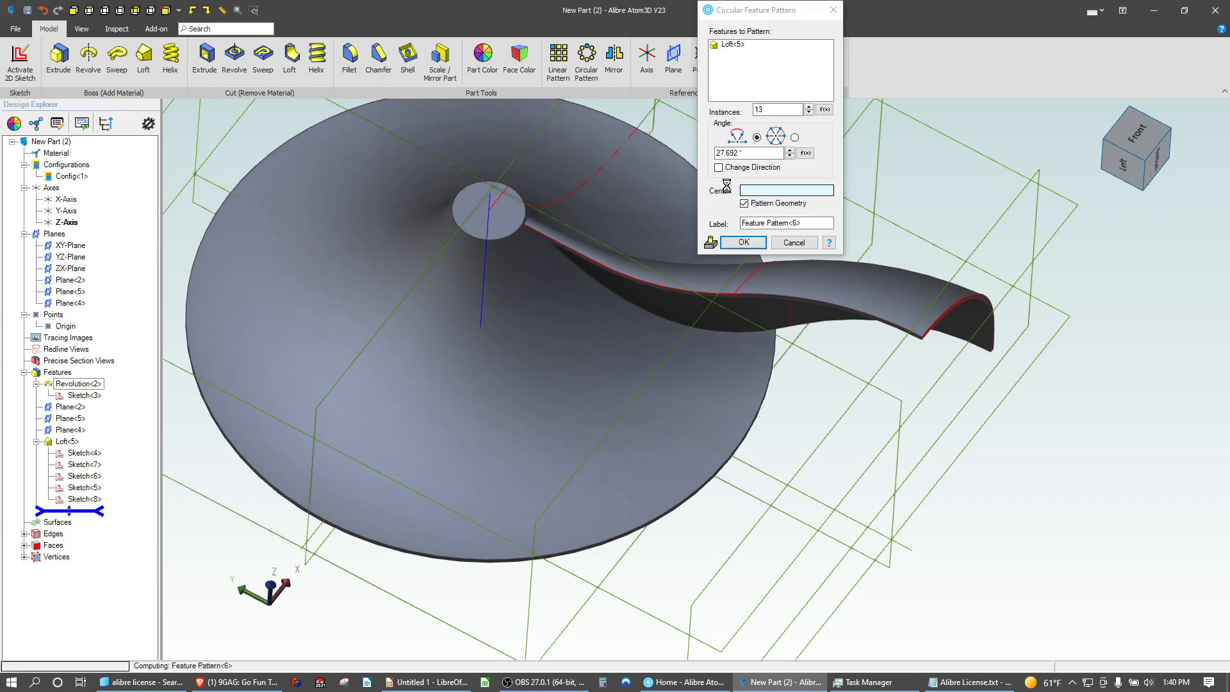
left_click(795, 138)
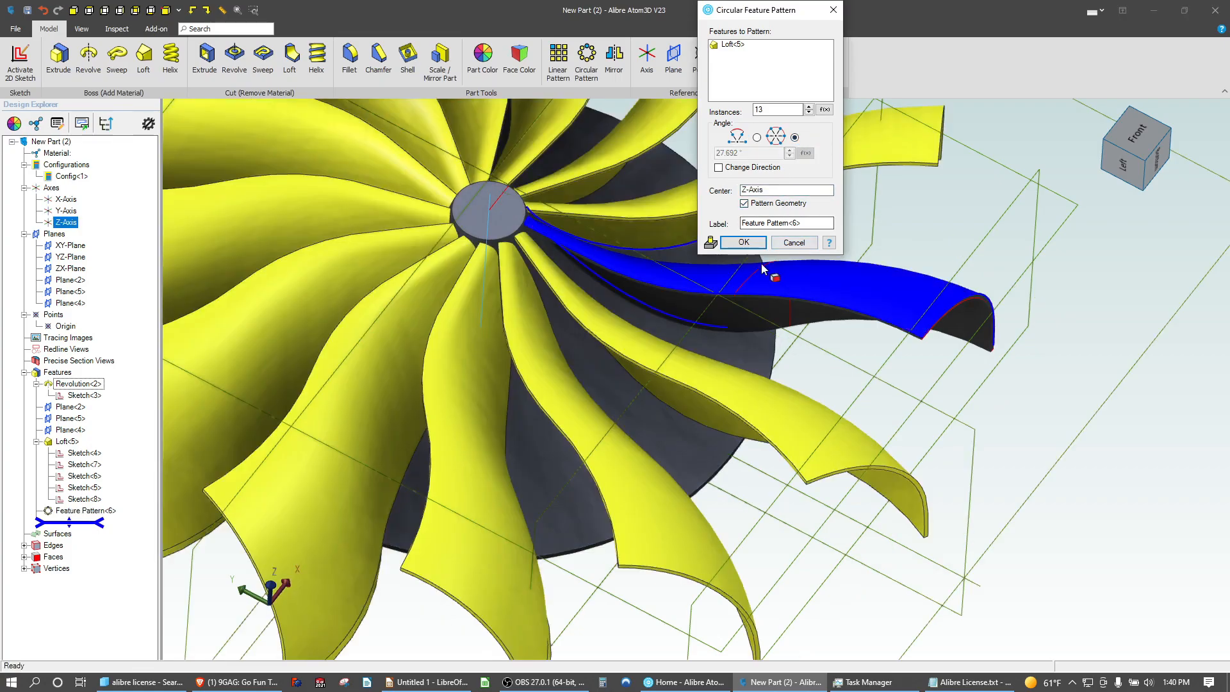
left_click(731, 244)
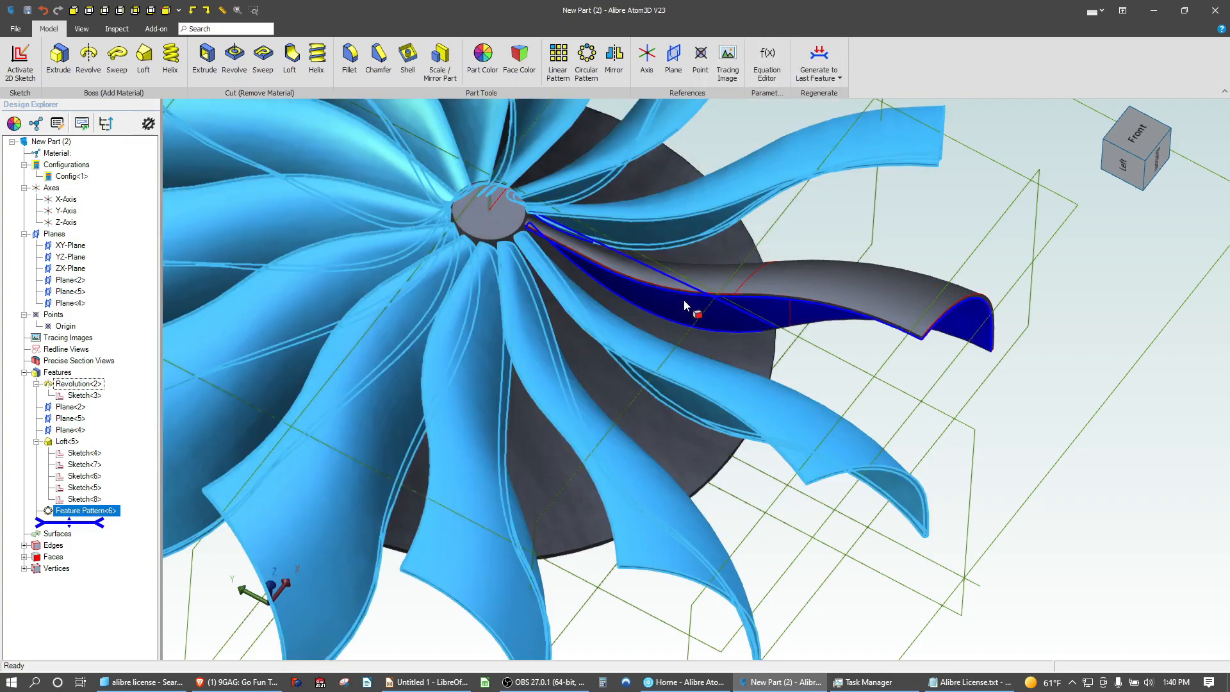
Start a sketch on the YZ-Plane and draw a short horizontal line across the back side of the blades, near the hub's outer rim
left_click(947, 429)
middle_click_drag(745, 367, 755, 348)
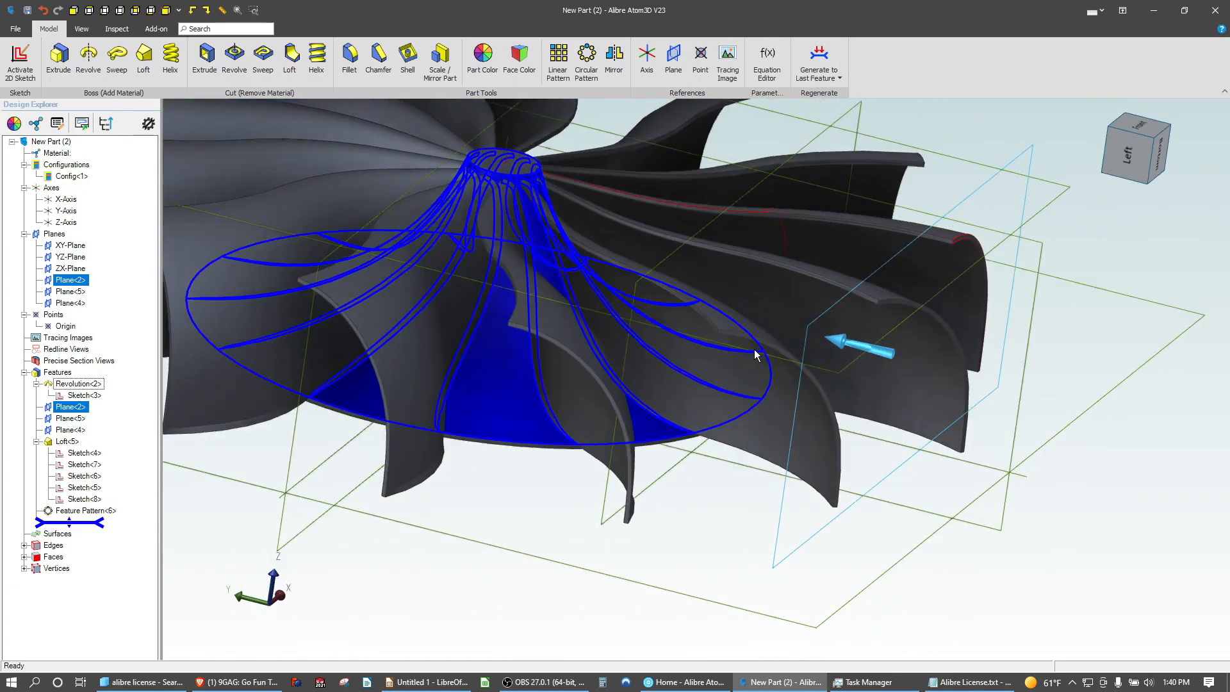
scroll(864, 269, "up", 8)
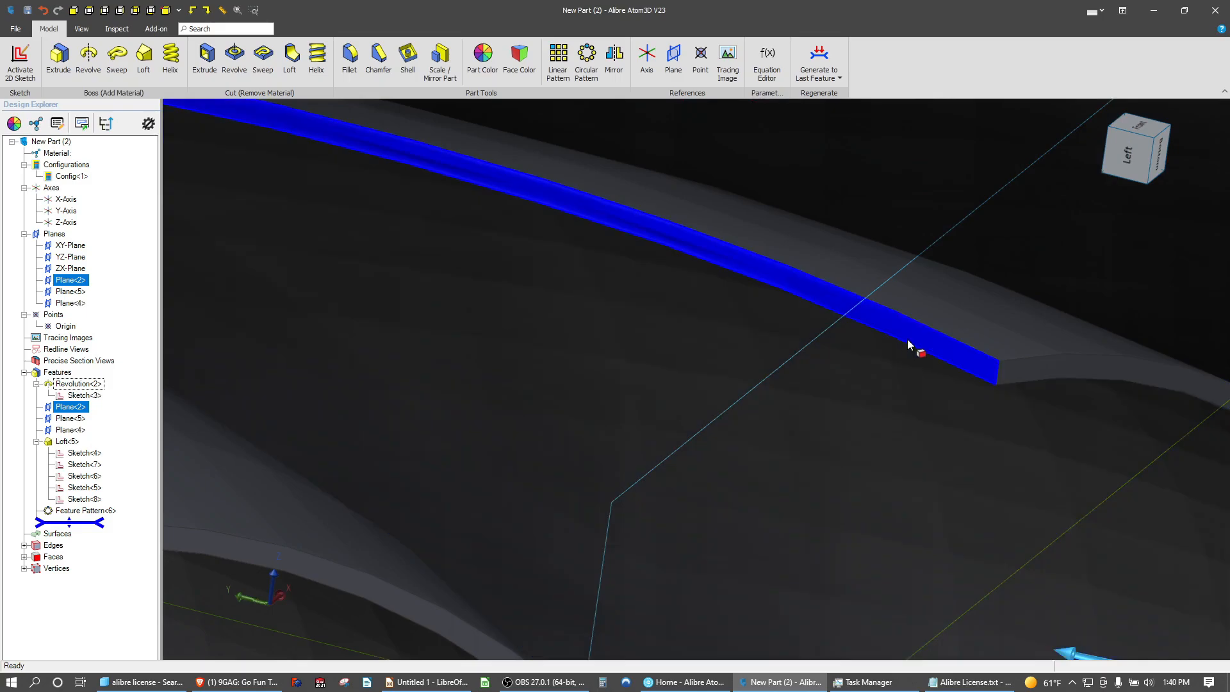
left_click(907, 340)
scroll(874, 478, "down", 6)
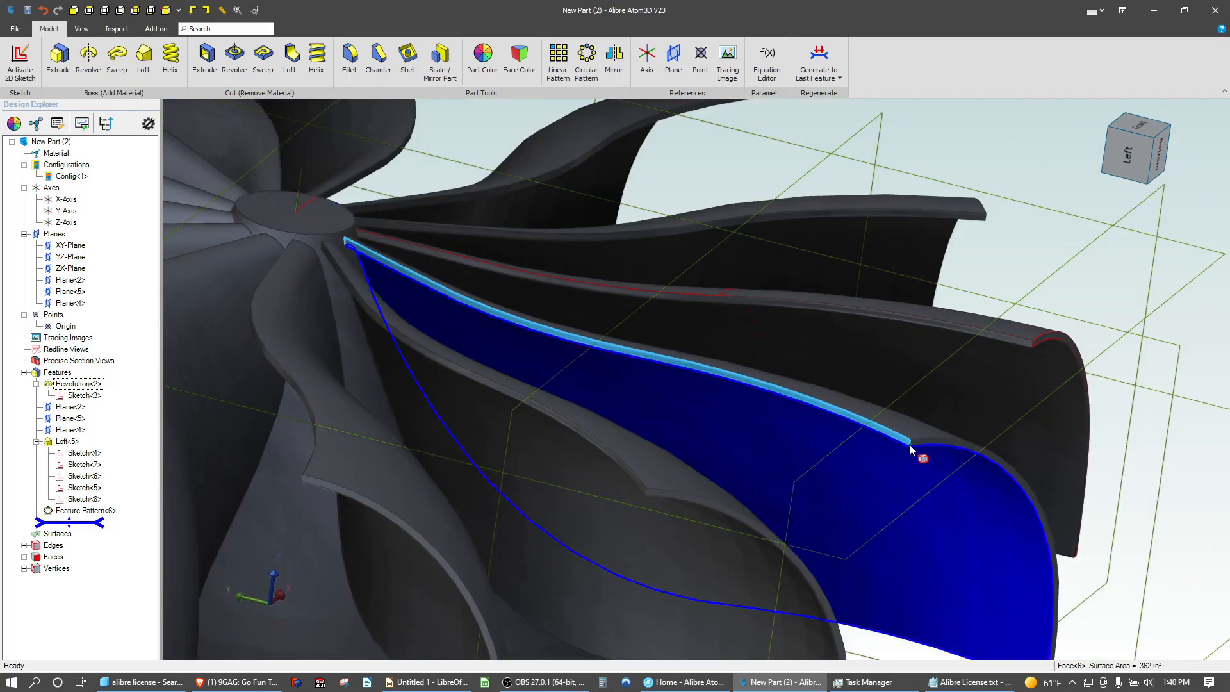
middle_click_drag(910, 445, 879, 466)
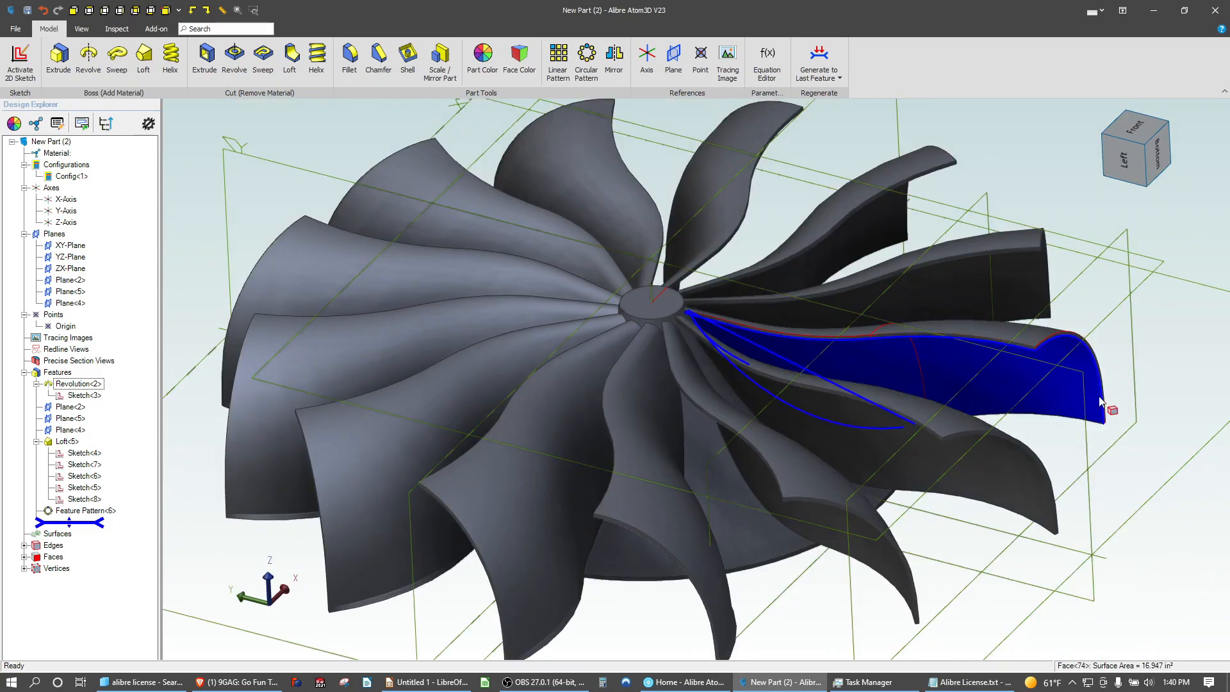
left_click(1095, 418)
left_click(1086, 419)
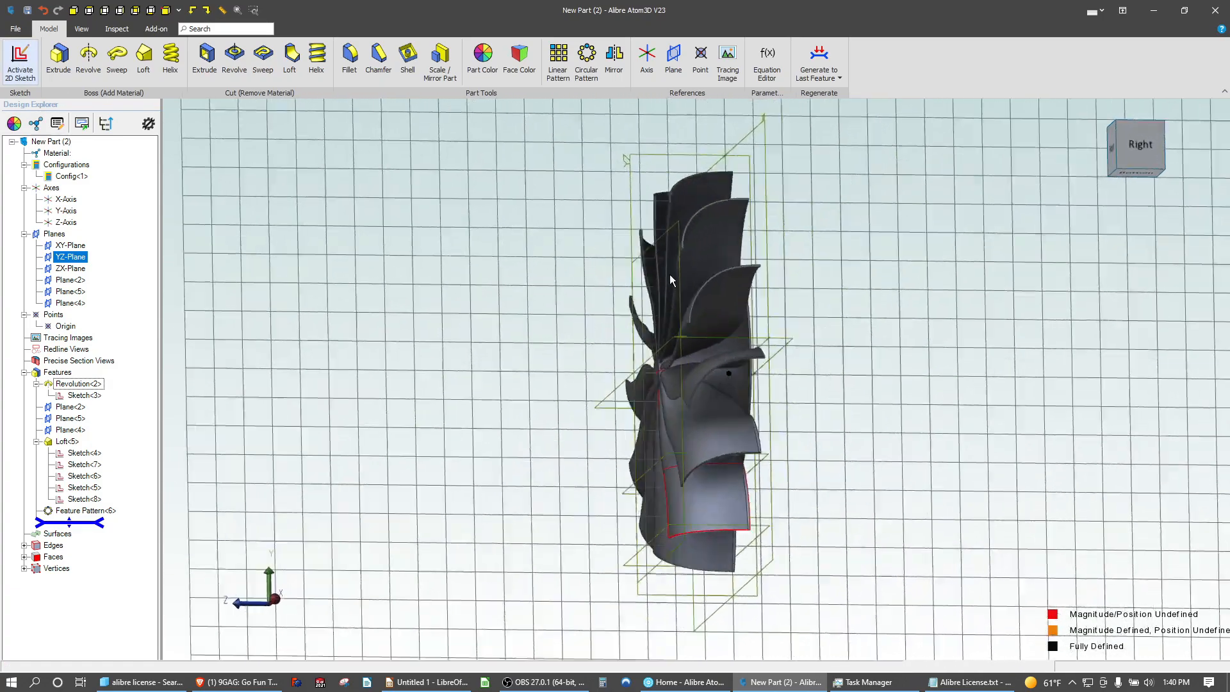
scroll(651, 522, "down", 3)
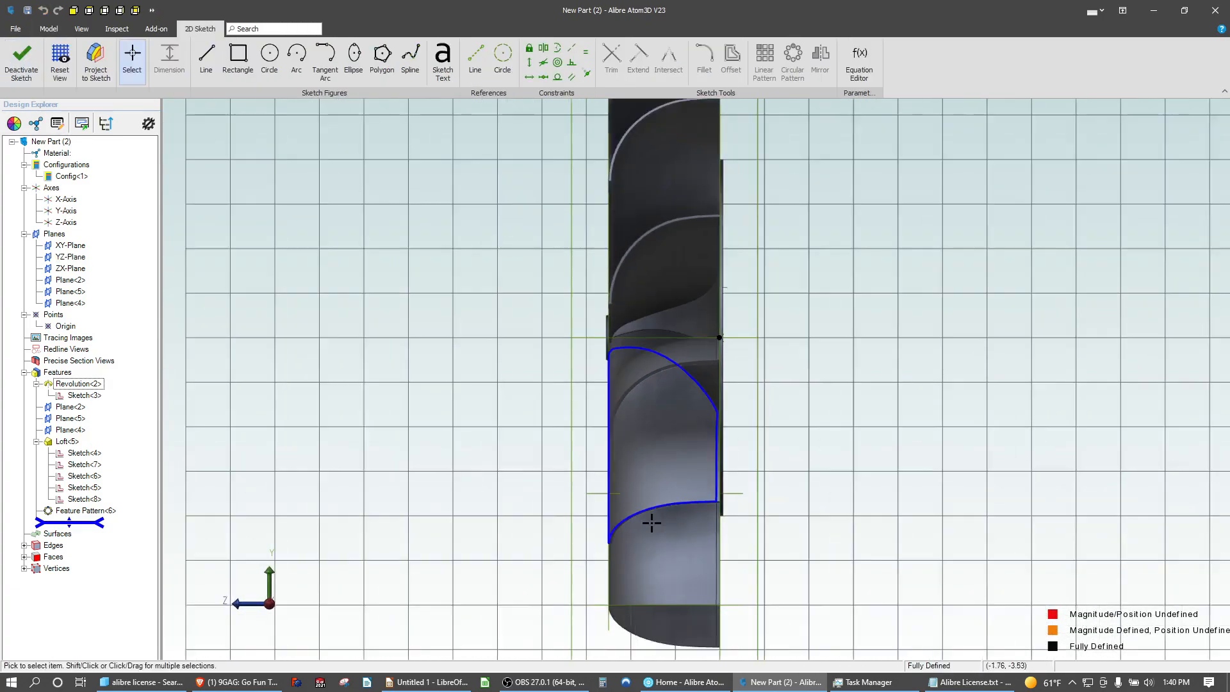
scroll(680, 241, "up", 5)
left_click(206, 56)
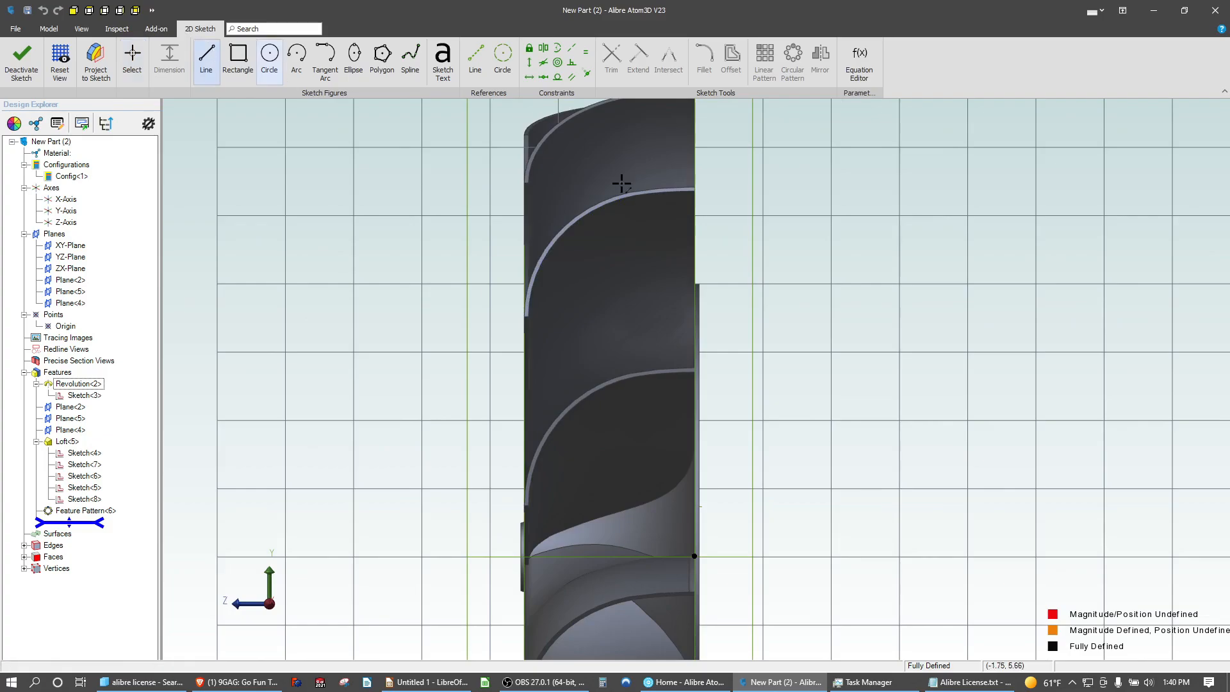
left_click(724, 269)
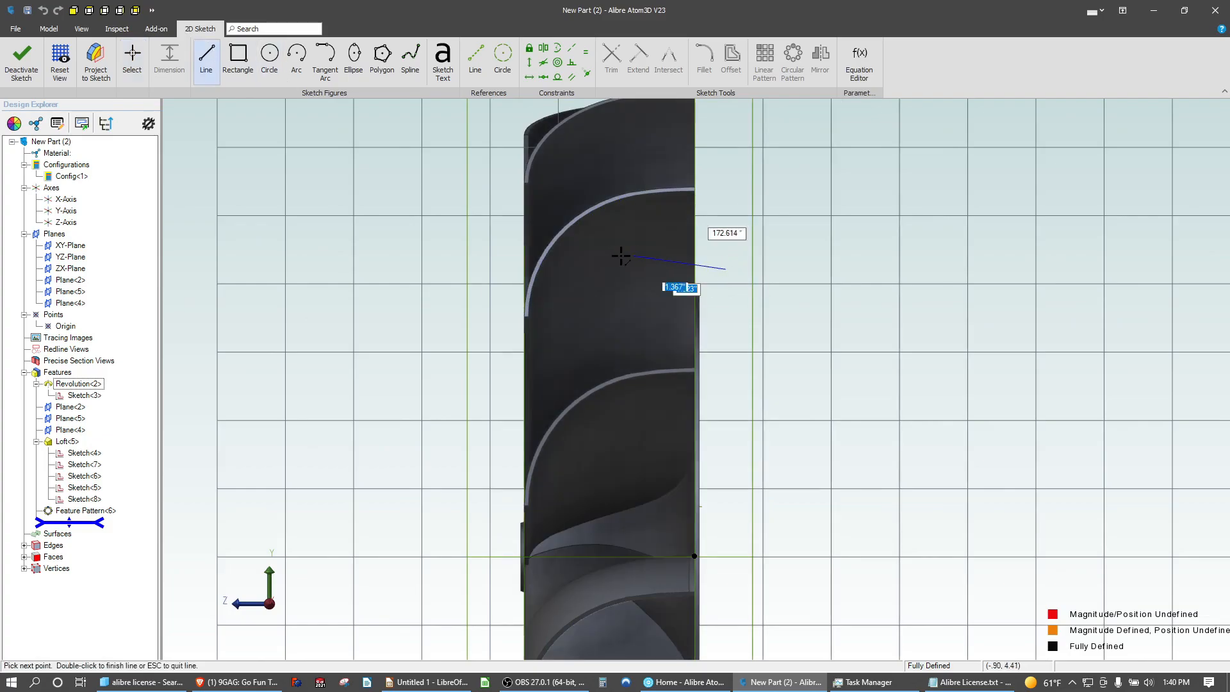
left_click(653, 270)
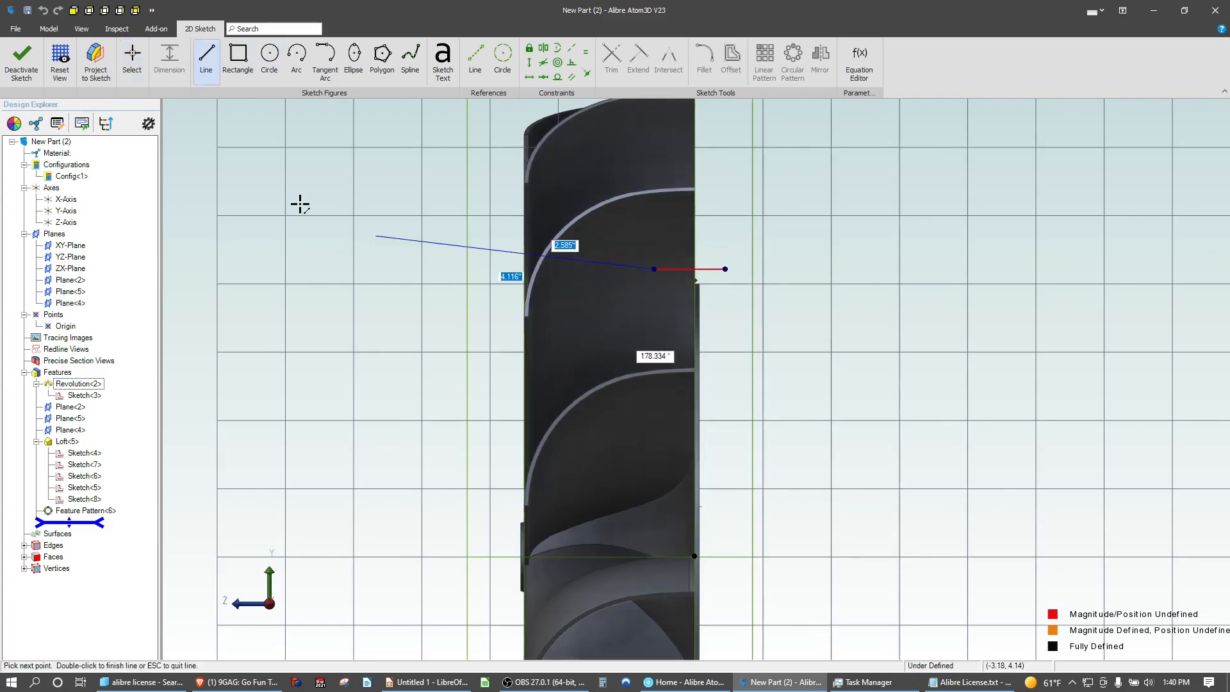
Continue the line with a small tangent arc and a larger reverse-curving tangent arc that ends just beyond the blades' front side
left_click(324, 57)
left_click_drag(654, 269, 626, 290)
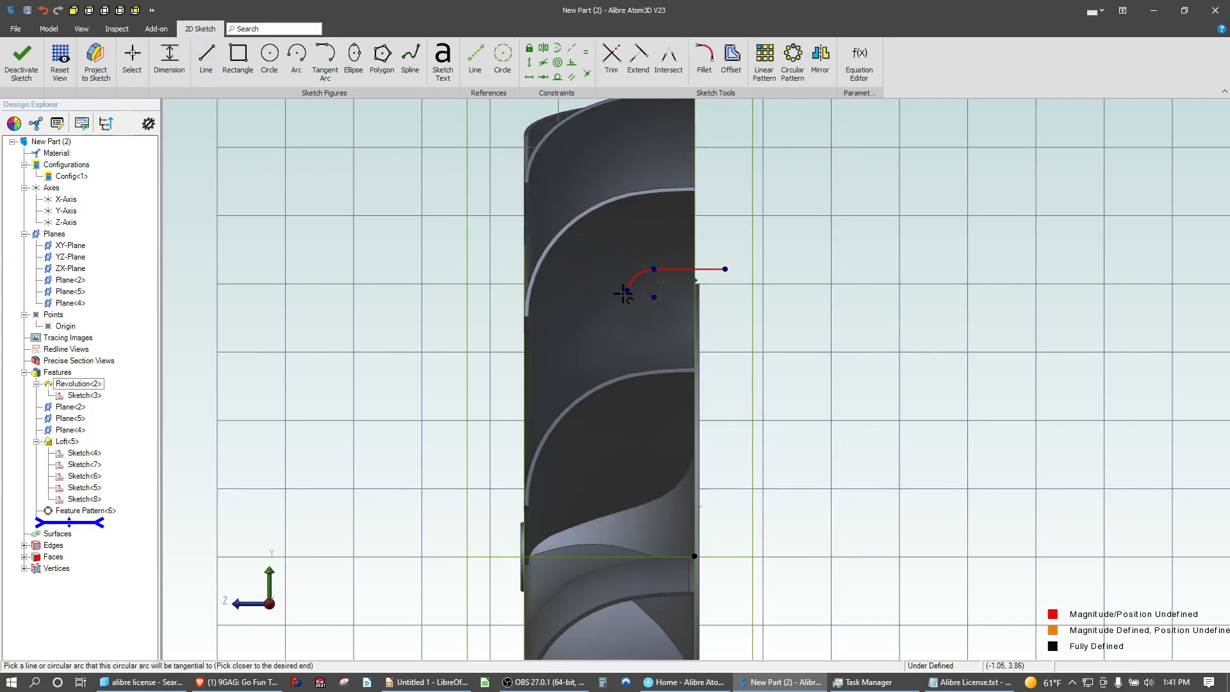
left_click(626, 290)
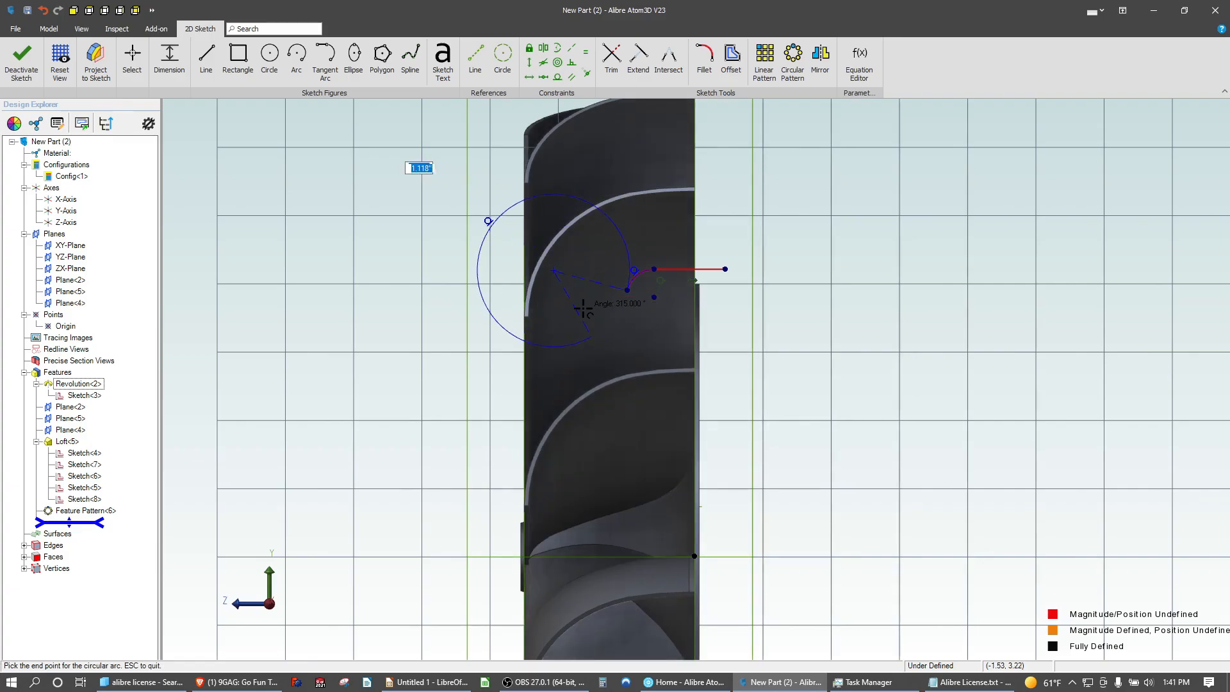
left_click(514, 393)
Close the cutting profile with three lines running around the outer blade tips from the large arc's end to the short horizontal line
left_click(206, 54)
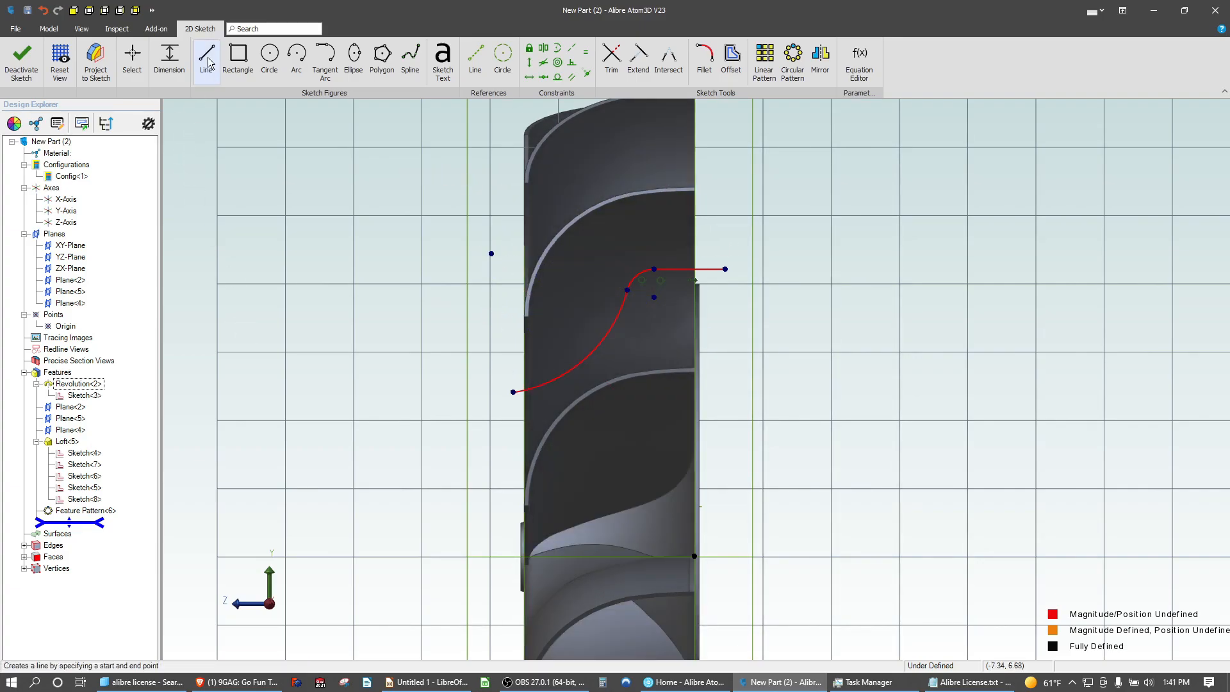
left_click(513, 392)
scroll(506, 397, "down", 2)
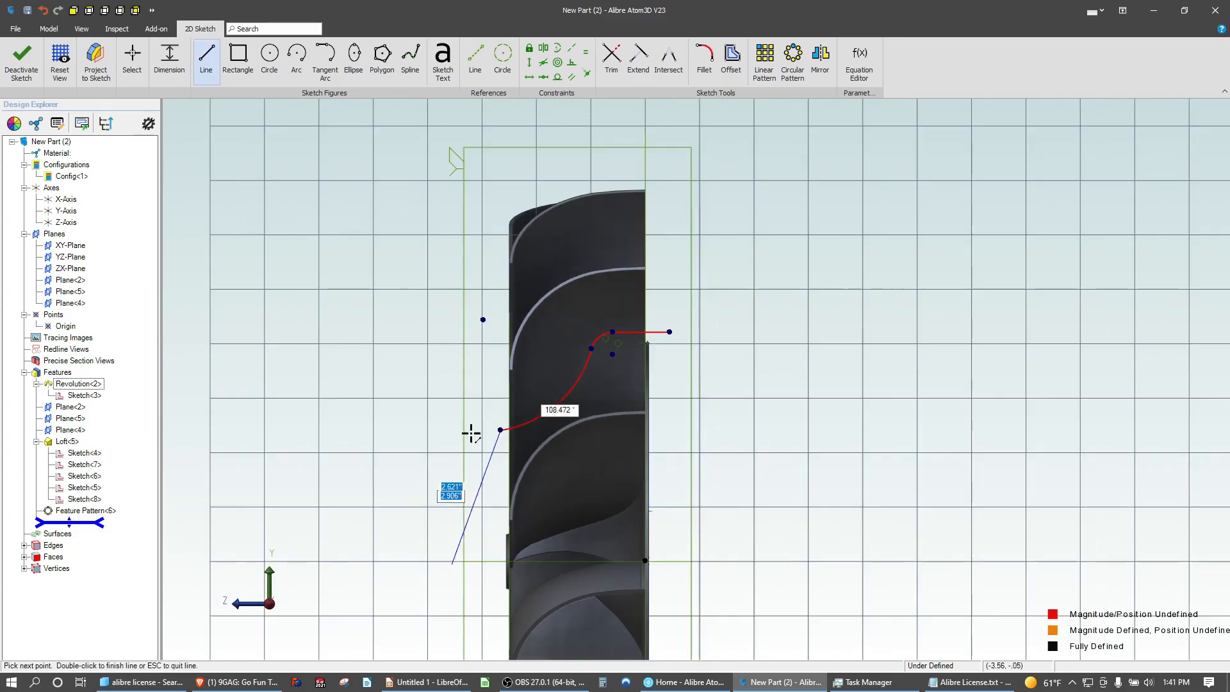
left_click(496, 151)
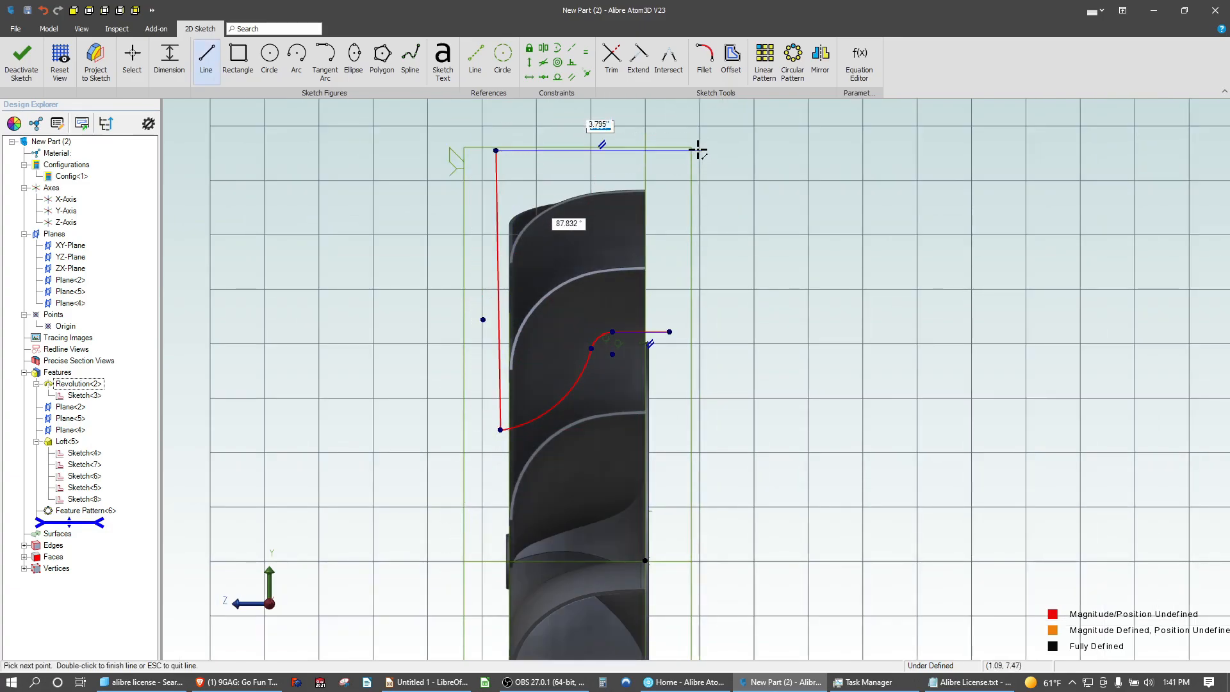
left_click(676, 150)
left_click(670, 332)
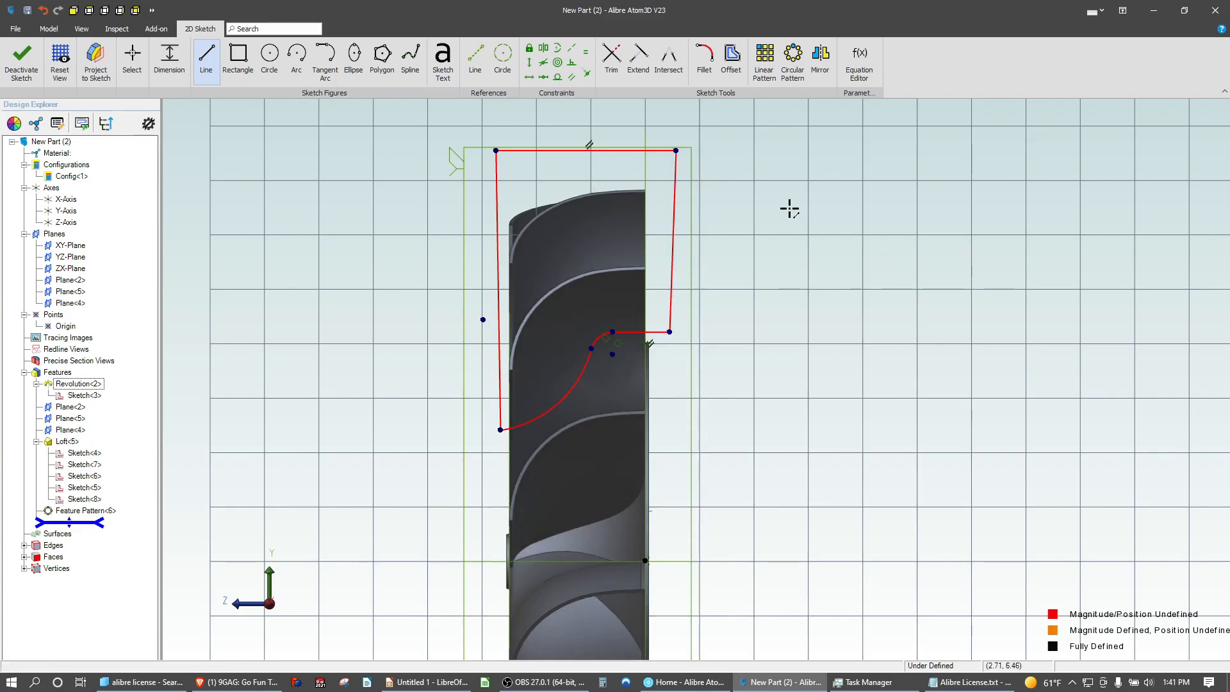
Constrain both long side lines of the closed profile to be vertical
scroll(660, 181, "up", 2)
left_click(529, 62)
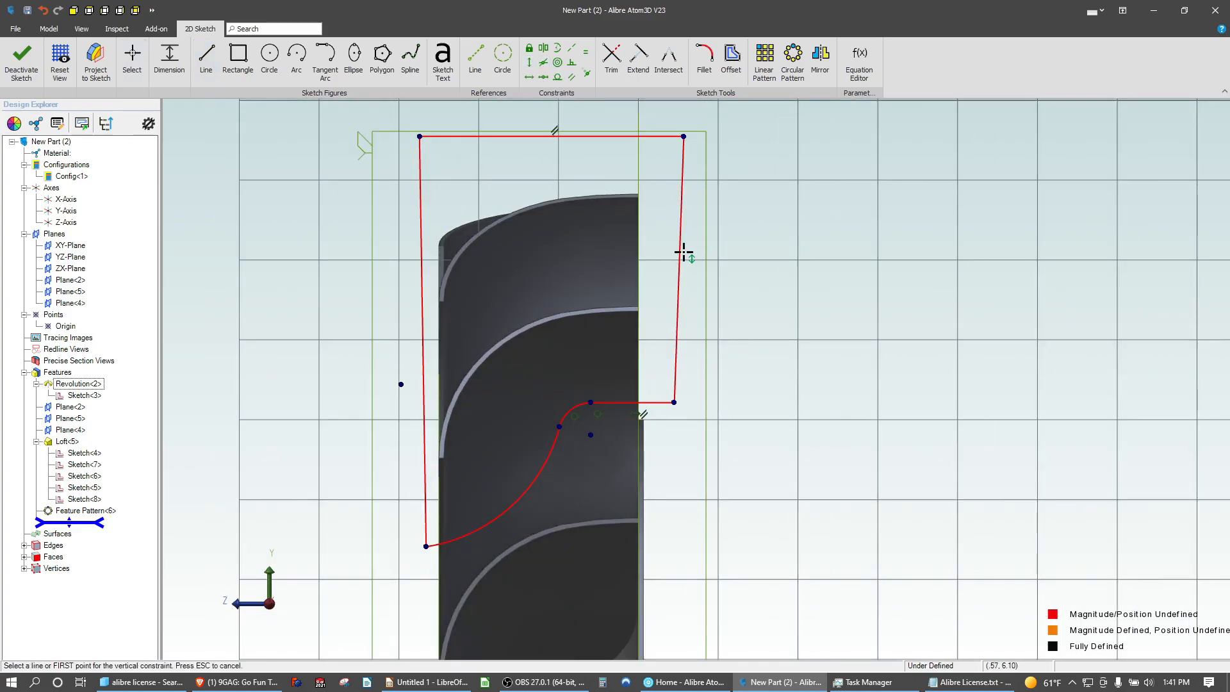
left_click(683, 251)
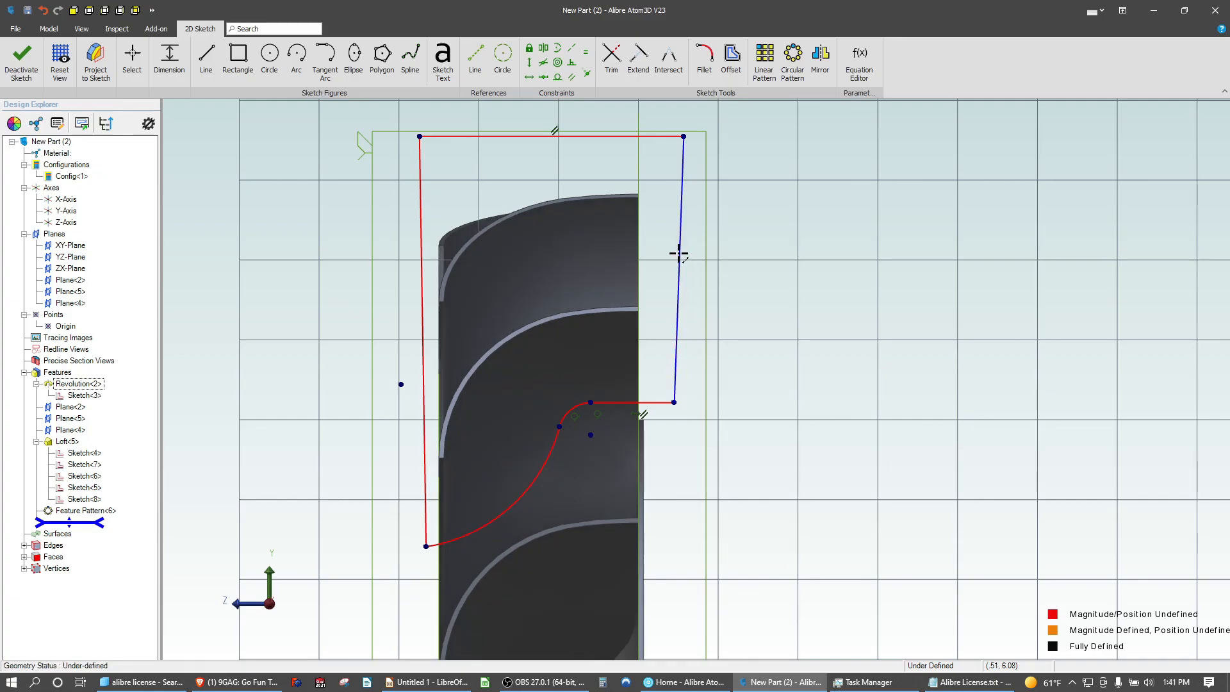
left_click(416, 330)
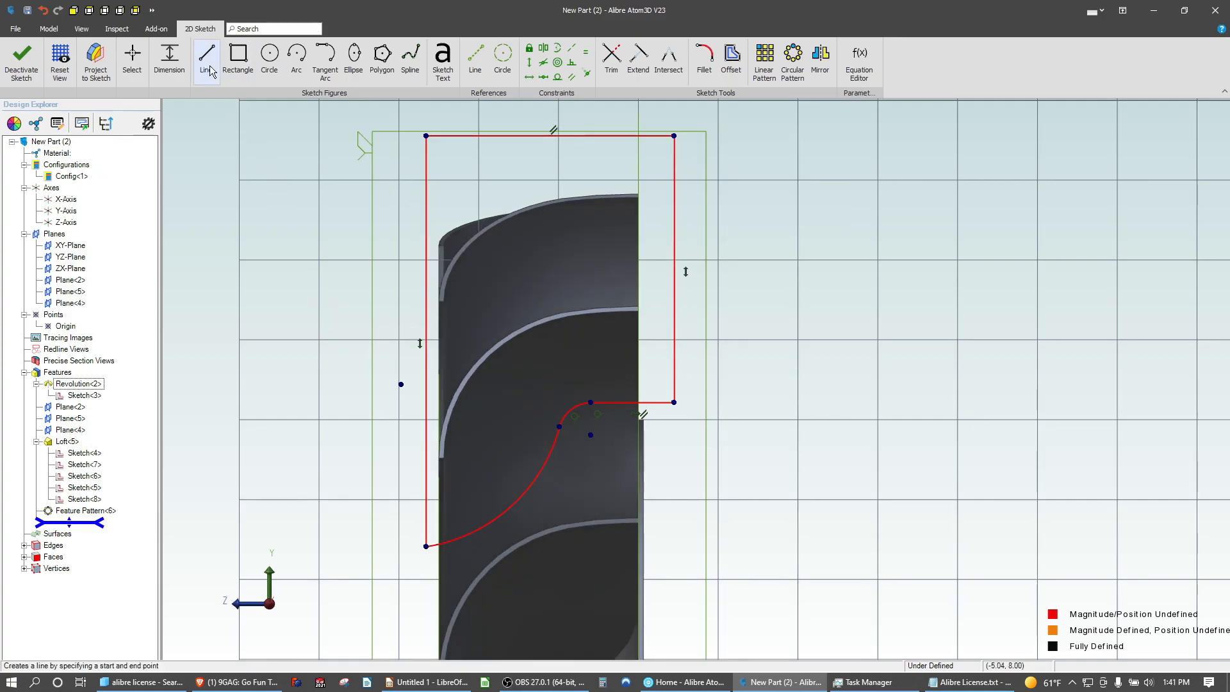
Dimension the vertical distance from the origin to the free end of the short horizontal line as 4 inches
left_click(170, 58)
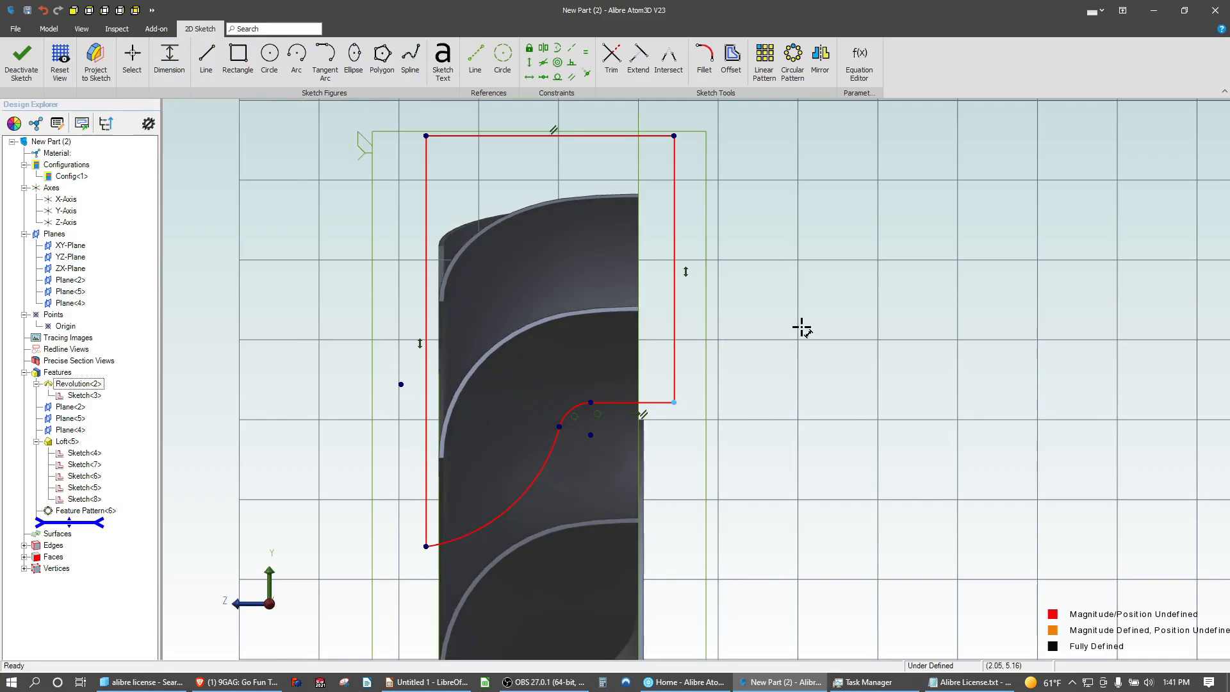
scroll(801, 326, "down", 3)
scroll(809, 437, "down", 1)
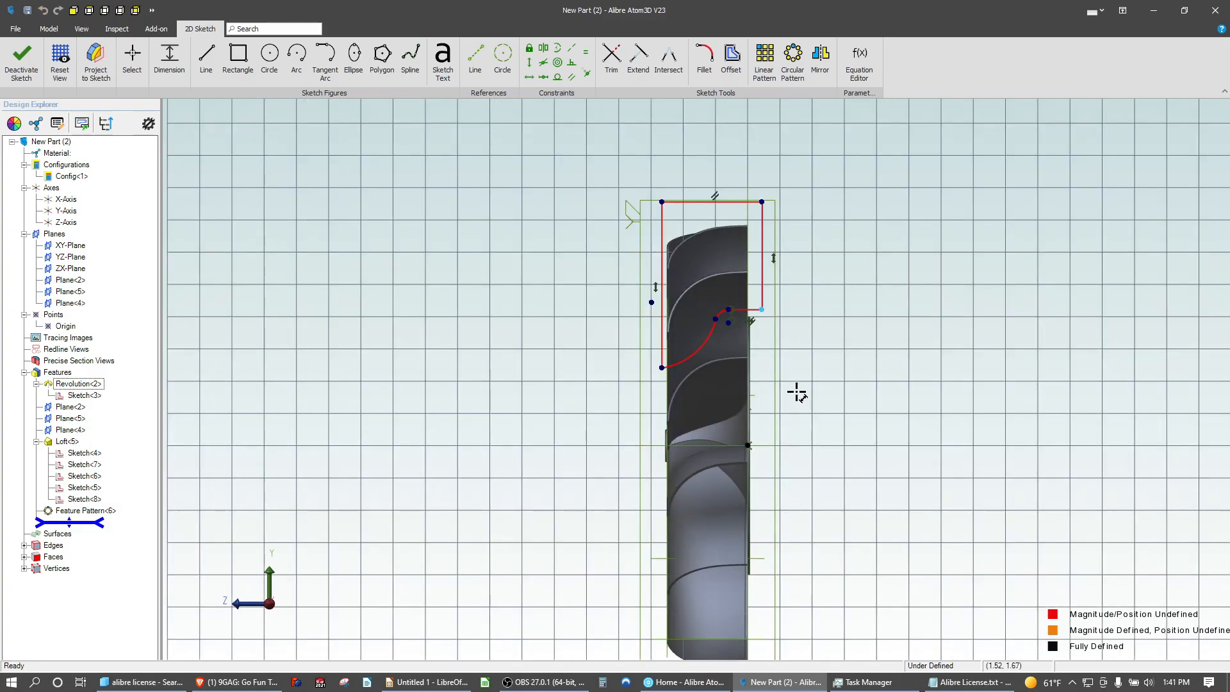
left_click(750, 444)
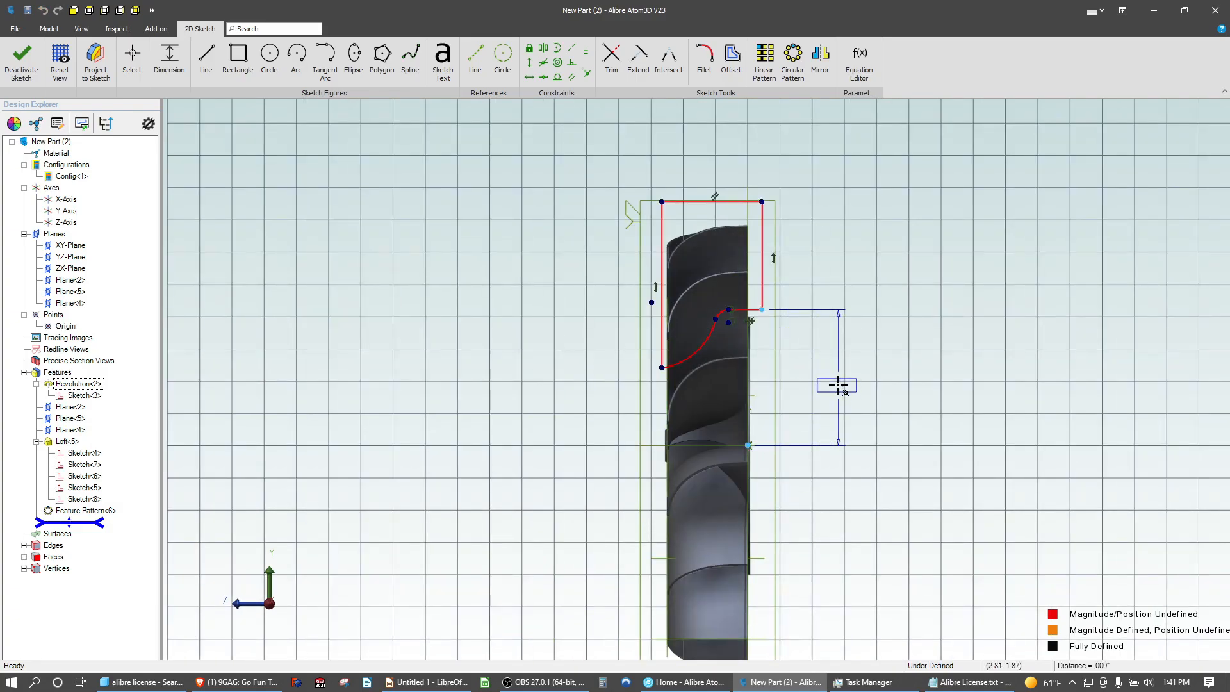
left_click(862, 396)
type("4")
key("Return")
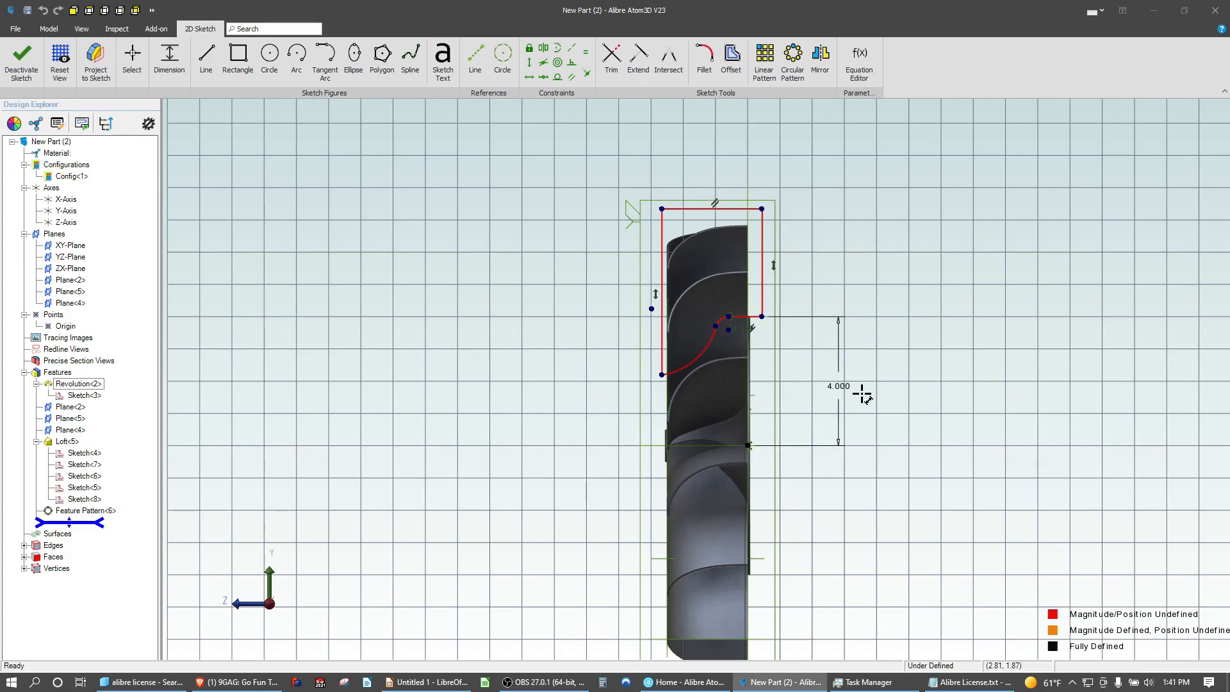
Dimension the horizontal offset between the origin and the profile's lower corner at the short line as .0625 inches
scroll(764, 292, "up", 4)
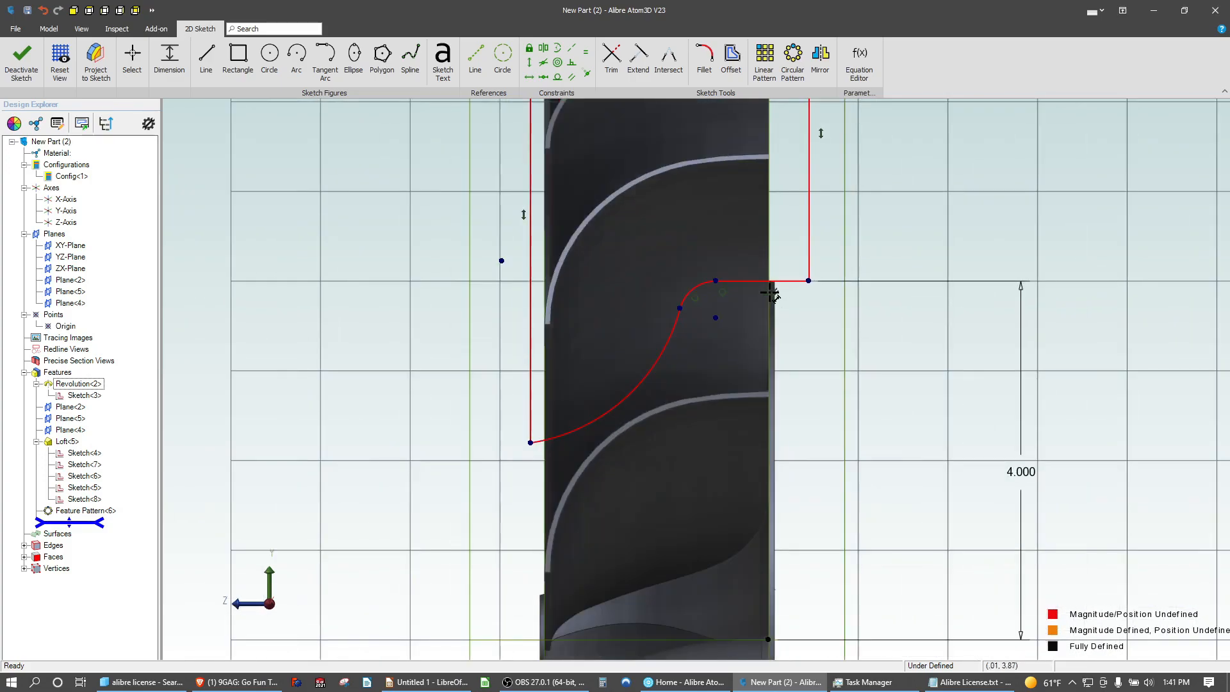
scroll(810, 286, "down", 4)
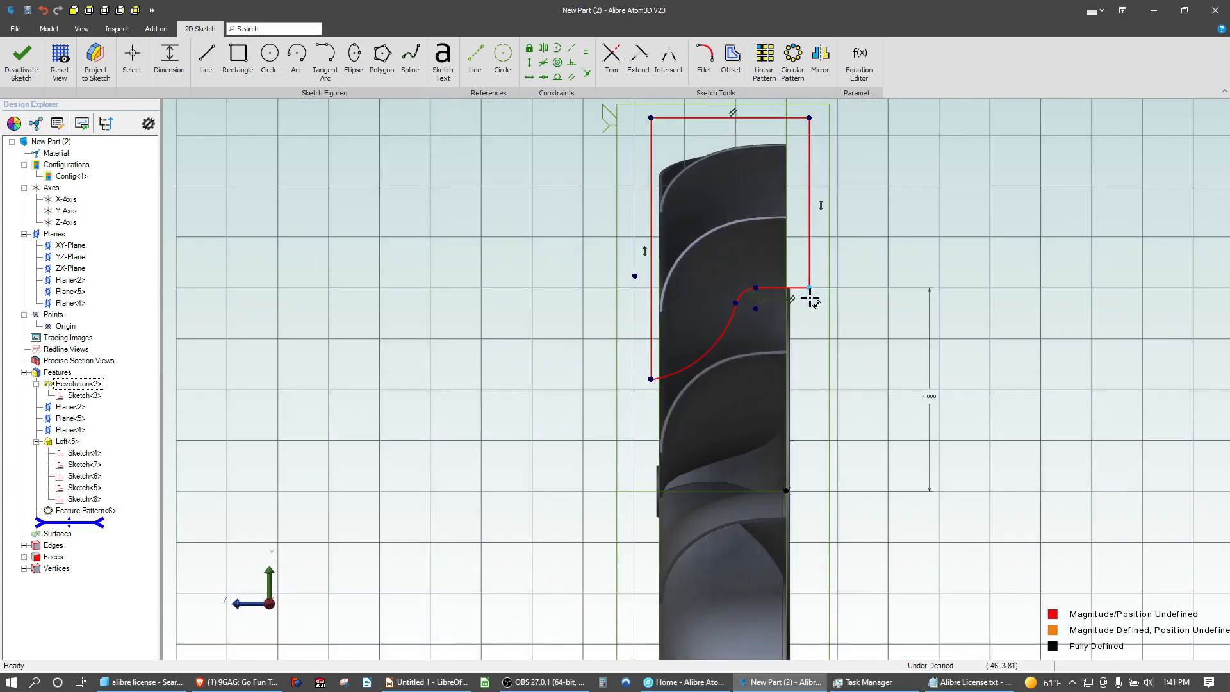
left_click(793, 435)
left_click(805, 495)
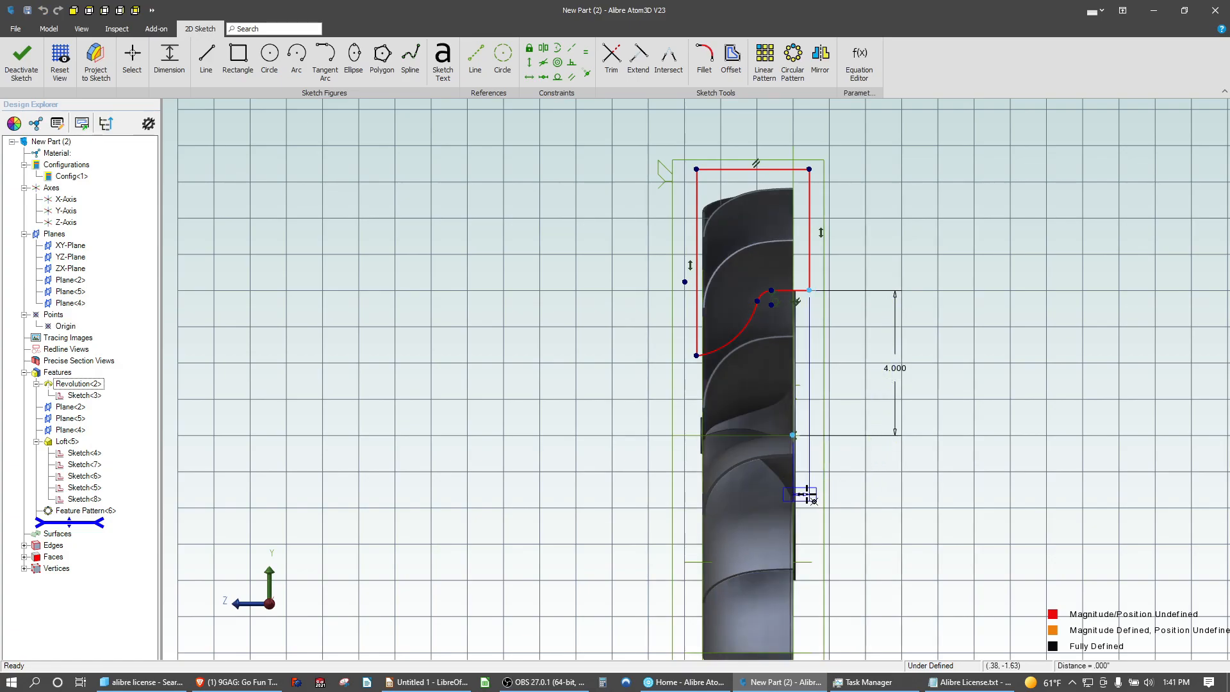
type(".0625")
key("Return")
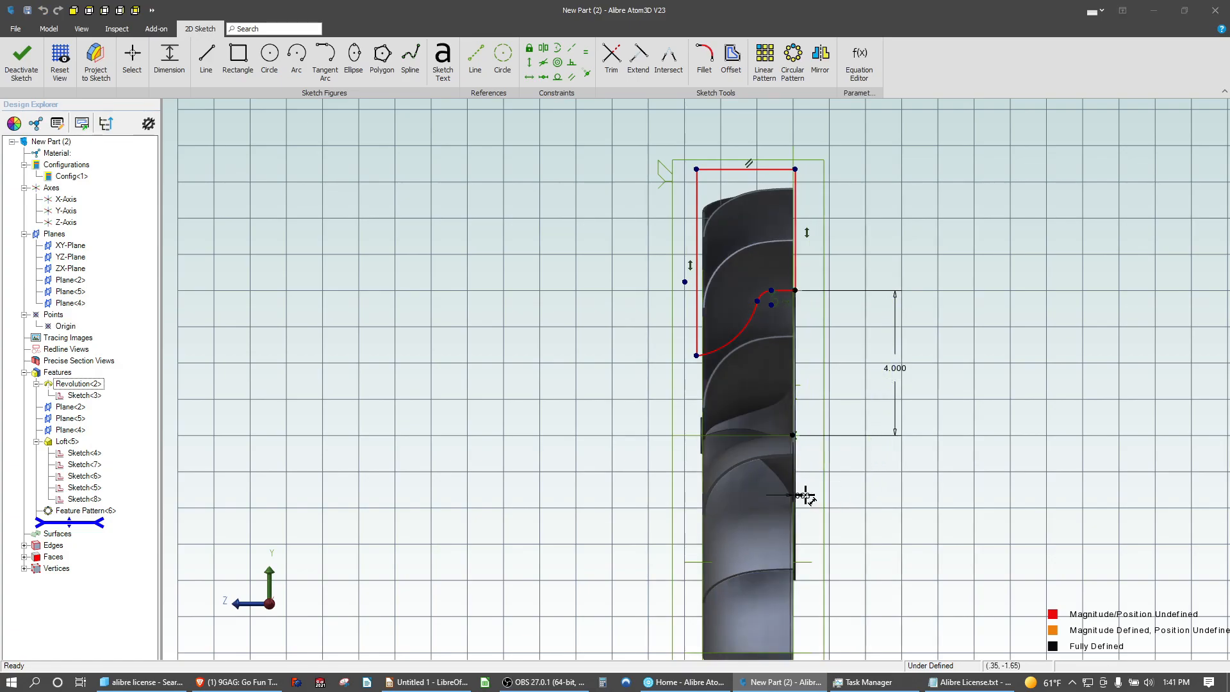
Dimension the short horizontal line's length as .6 inches
scroll(692, 303, "up", 1)
scroll(762, 298, "up", 5)
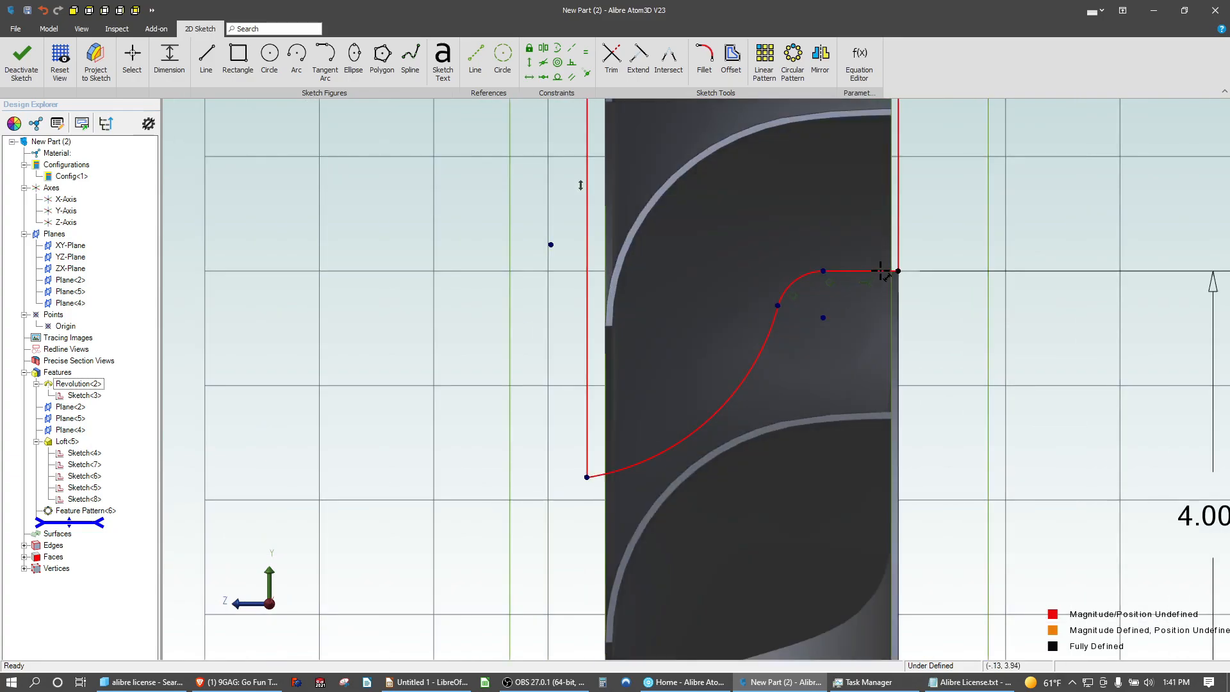
left_click(806, 289)
left_click(962, 196)
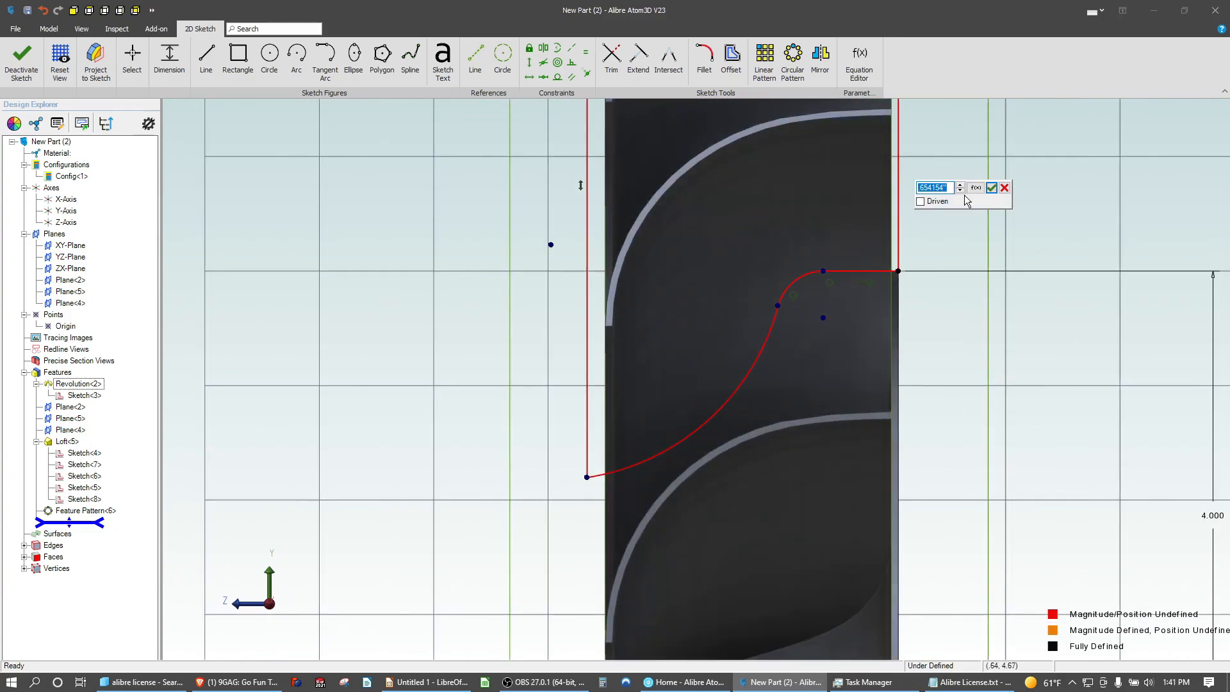
type(".6")
key("Return")
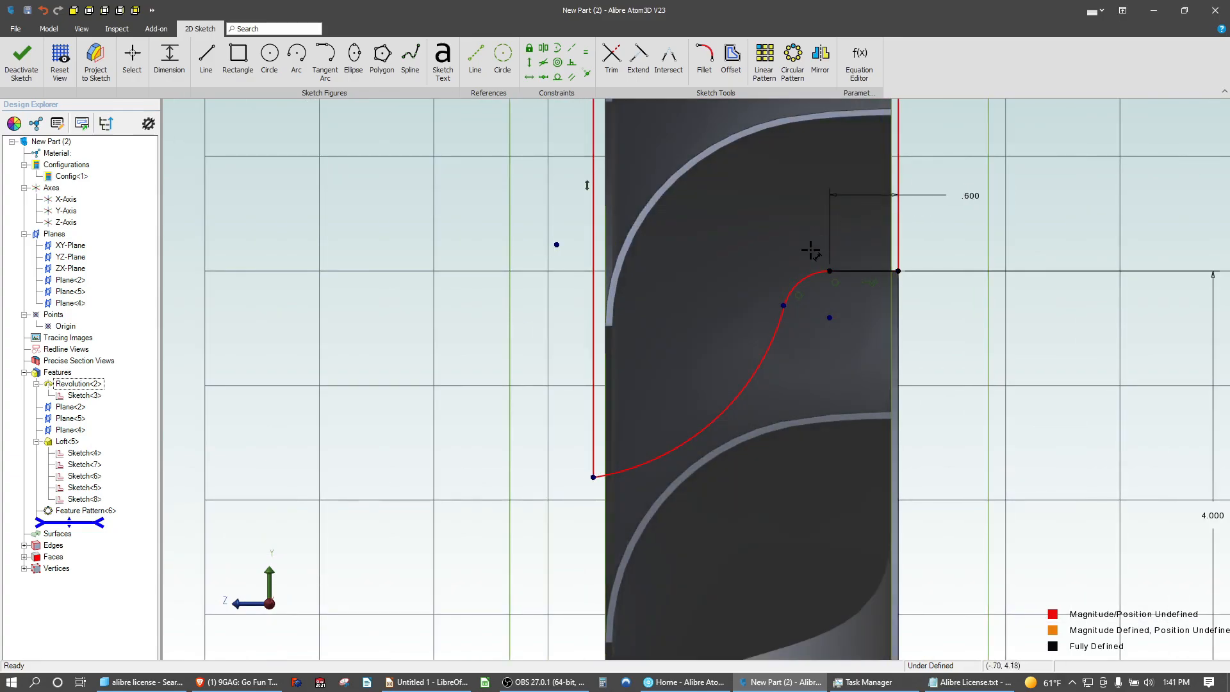
Dimension the radius of the small arc at the end of the short horizontal line as .125 inches
left_click(757, 230)
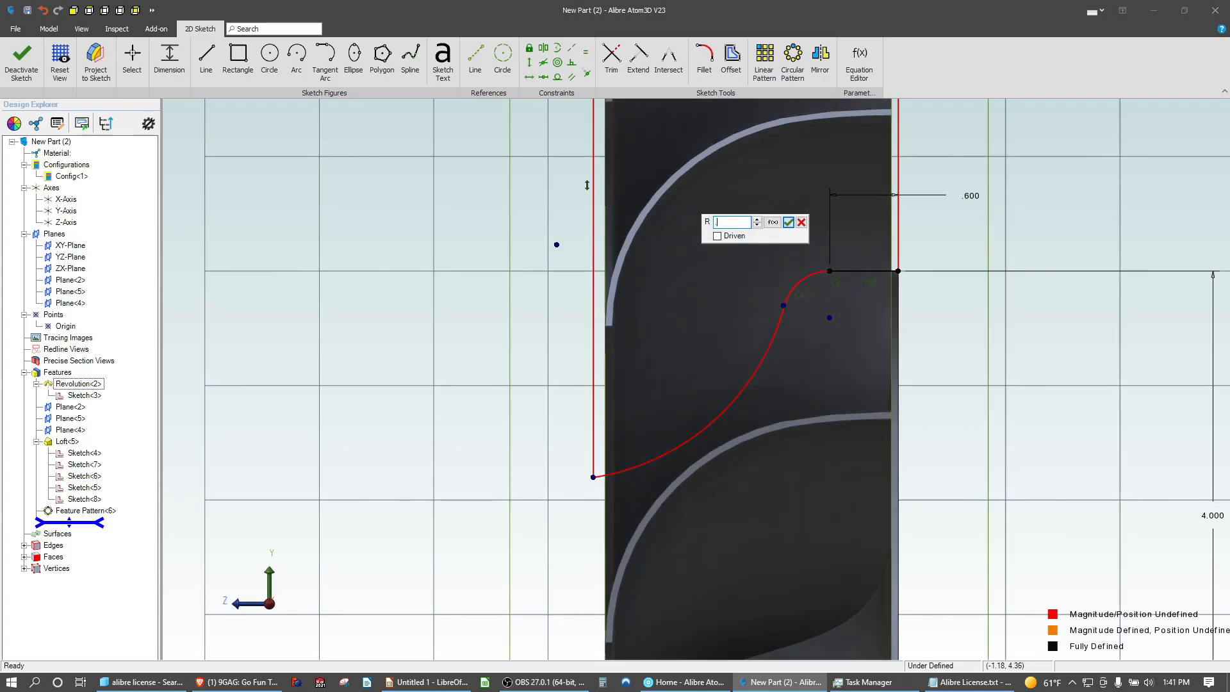
type(".125")
key("Return")
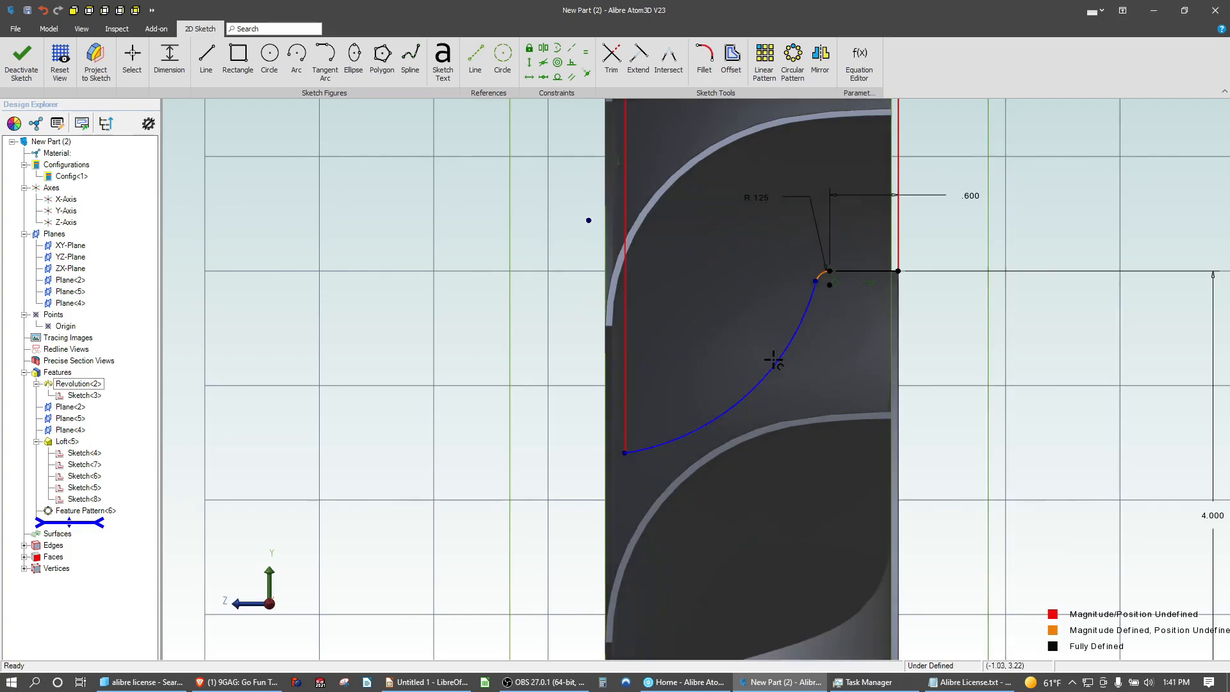
Dimension the horizontal distance from the origin to the profile's long side line ending at the large arc as 2.75 inches
scroll(624, 456, "down", 2)
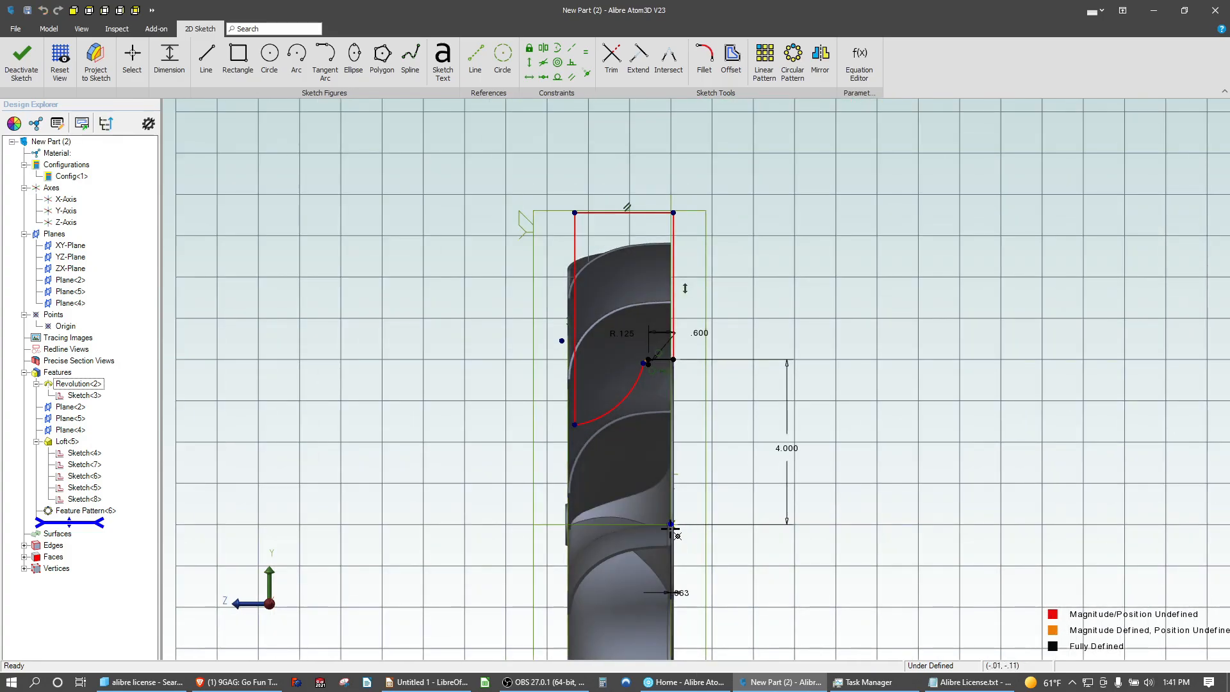
left_click(670, 524)
left_click(640, 141)
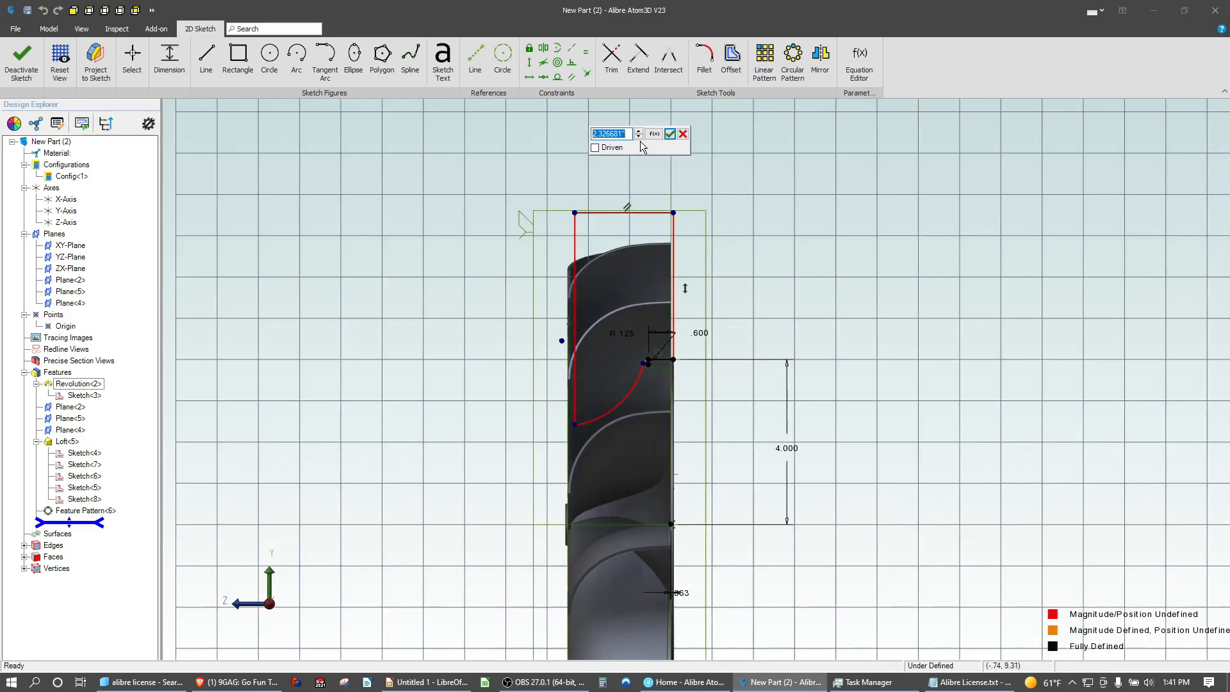
type("2.75")
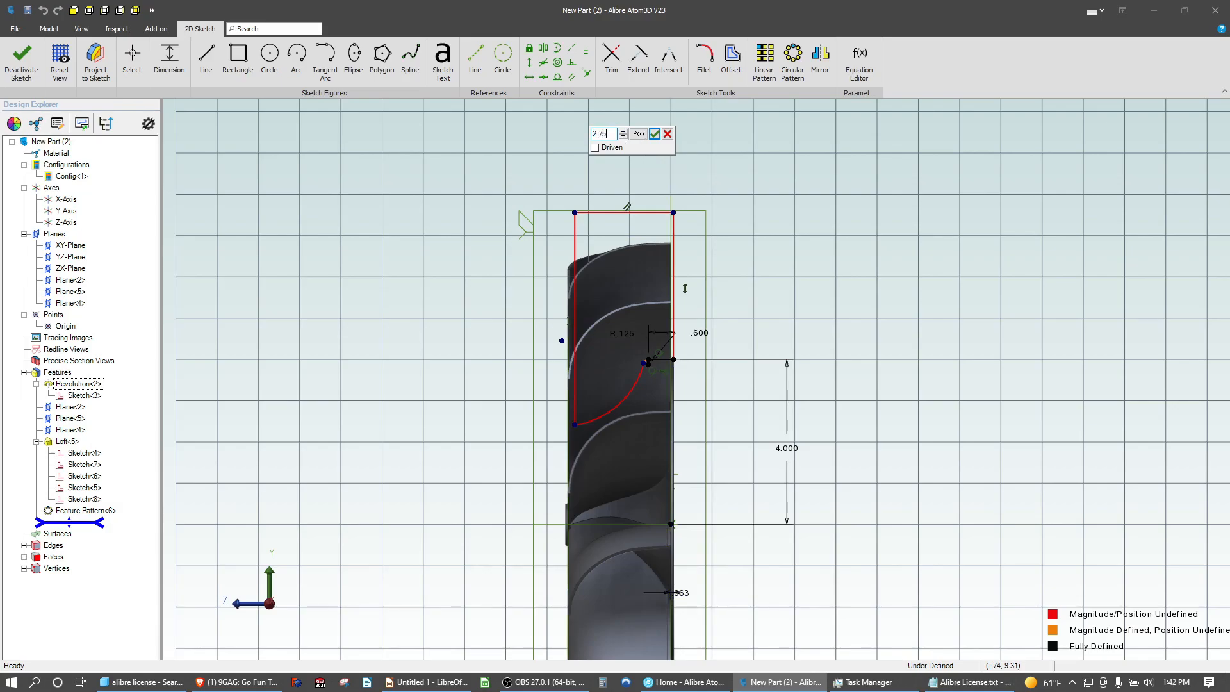
key("Return")
Constrain the large arc's center point to be coincident with the long vertical side line that meets the arc
scroll(574, 372, "up", 3)
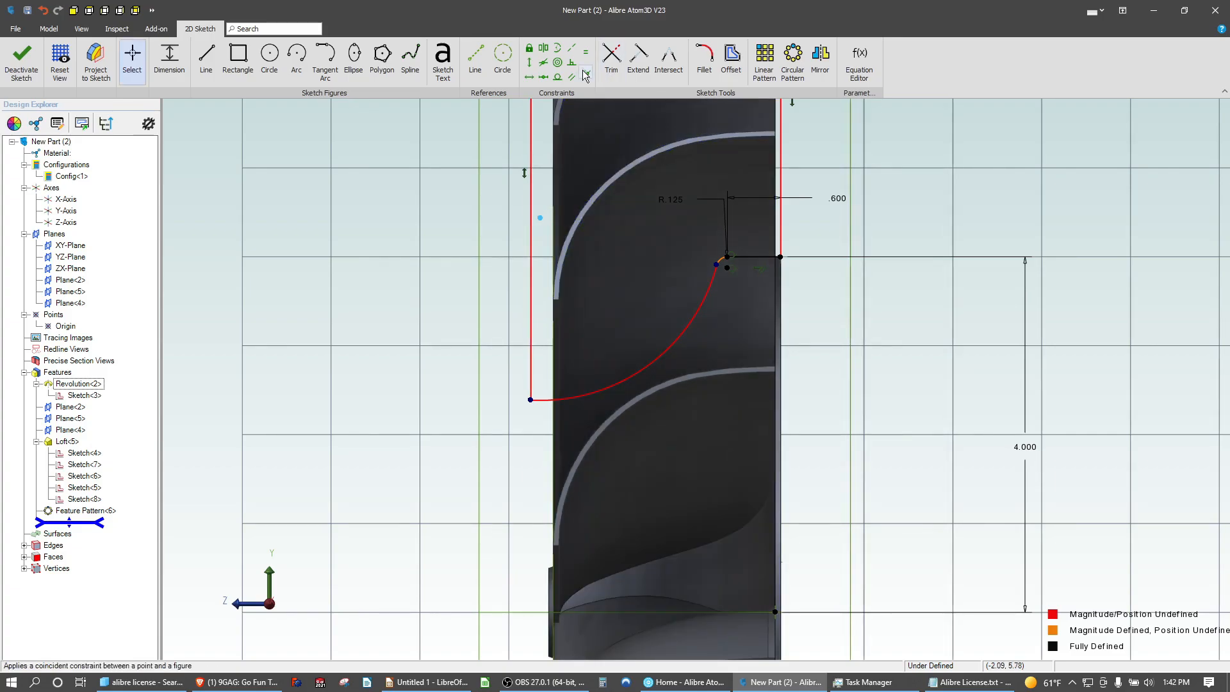
left_click(531, 233)
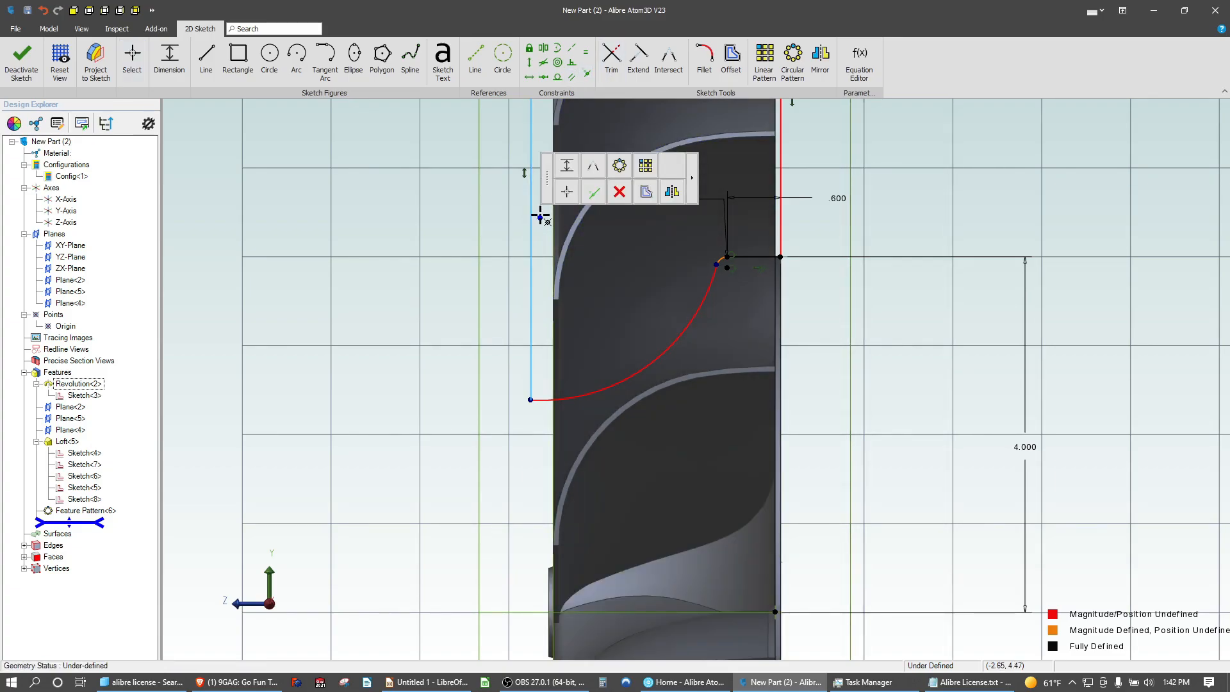
left_click(540, 217, "shift")
key("c")
scroll(421, 286, "down", 3)
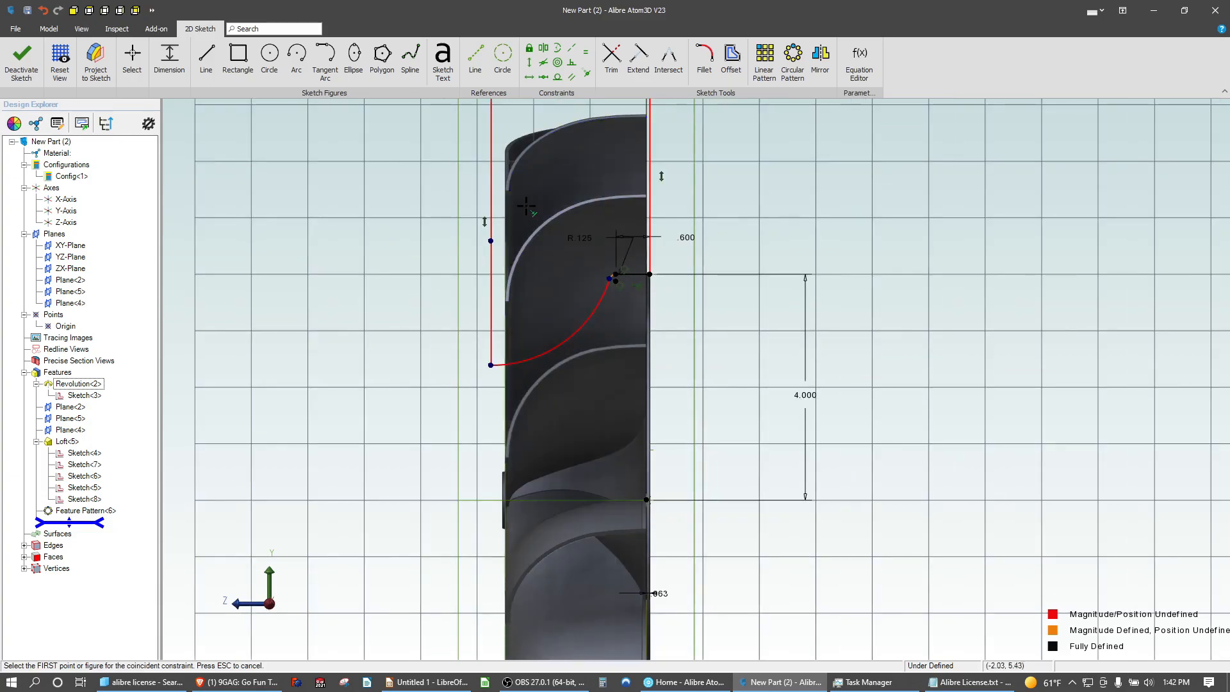
middle_click_drag(546, 437, 538, 602)
key("Escape")
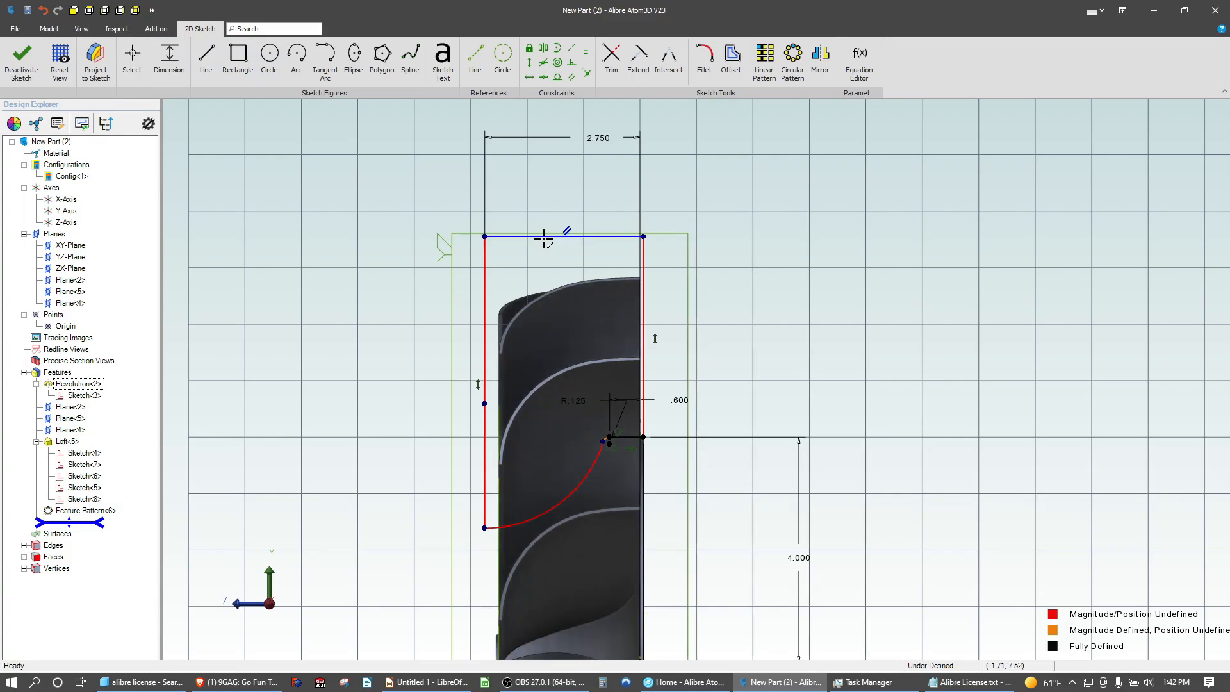
Dimension the vertical distance from the origin to the profile's uppermost line as 8 inches
scroll(599, 277, "down", 3)
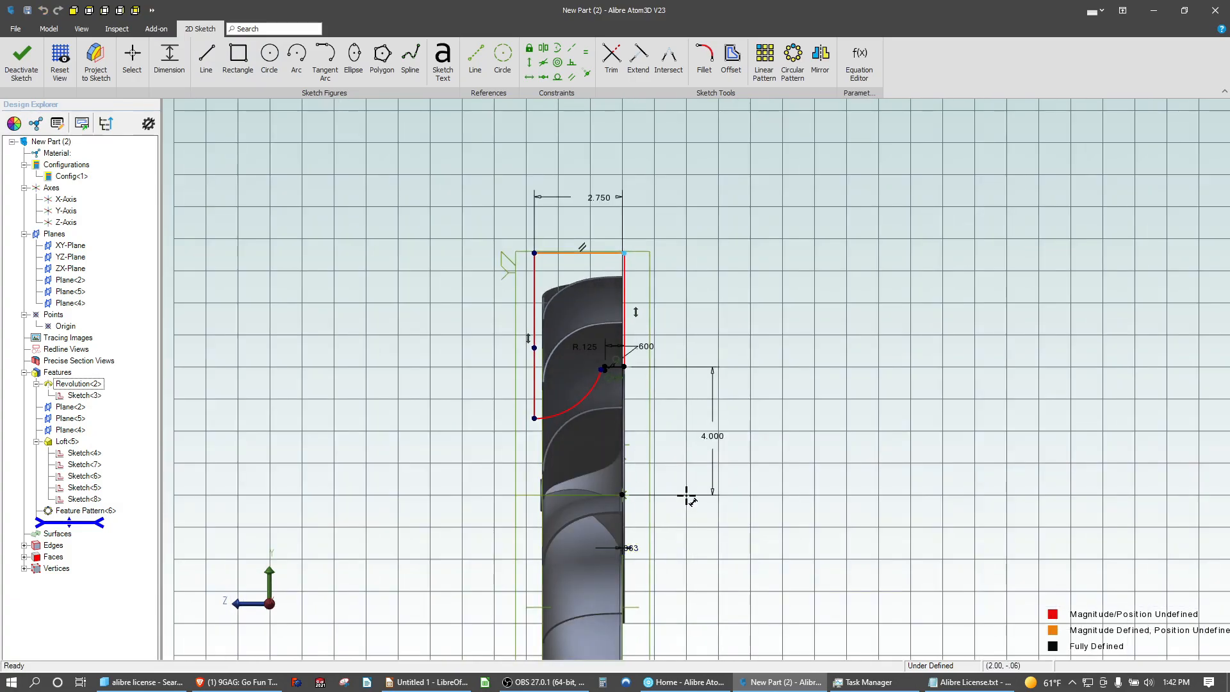
left_click(626, 494)
left_click(803, 369)
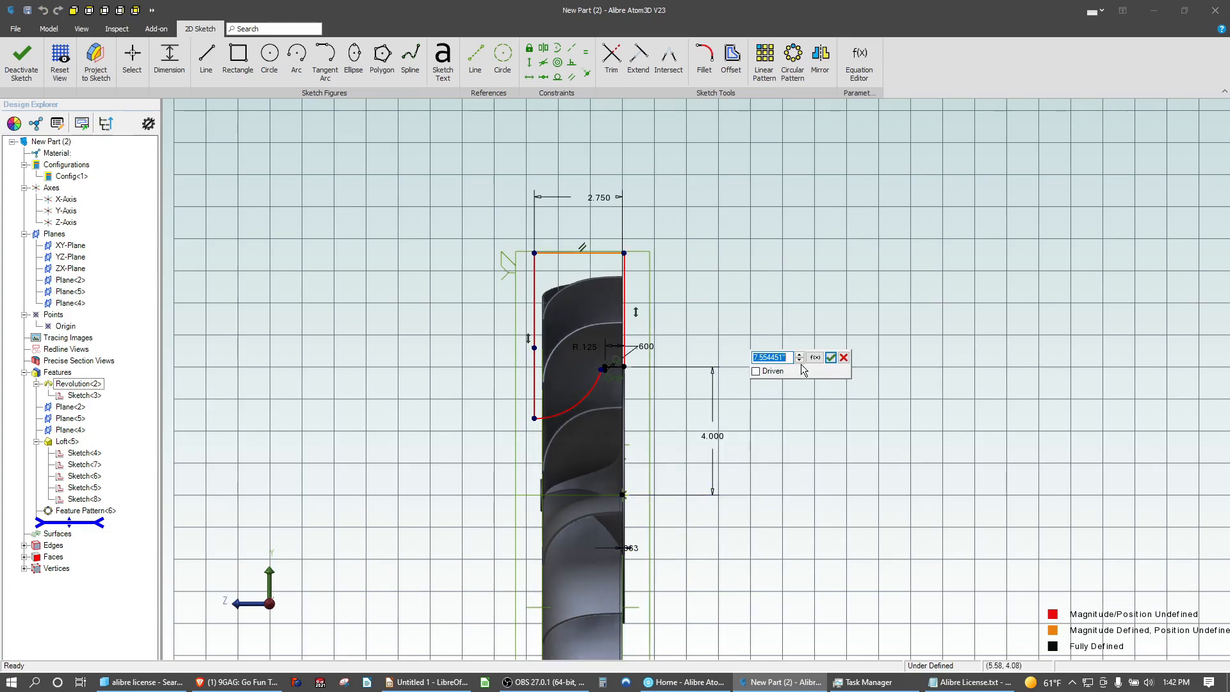
type("8")
key("Return")
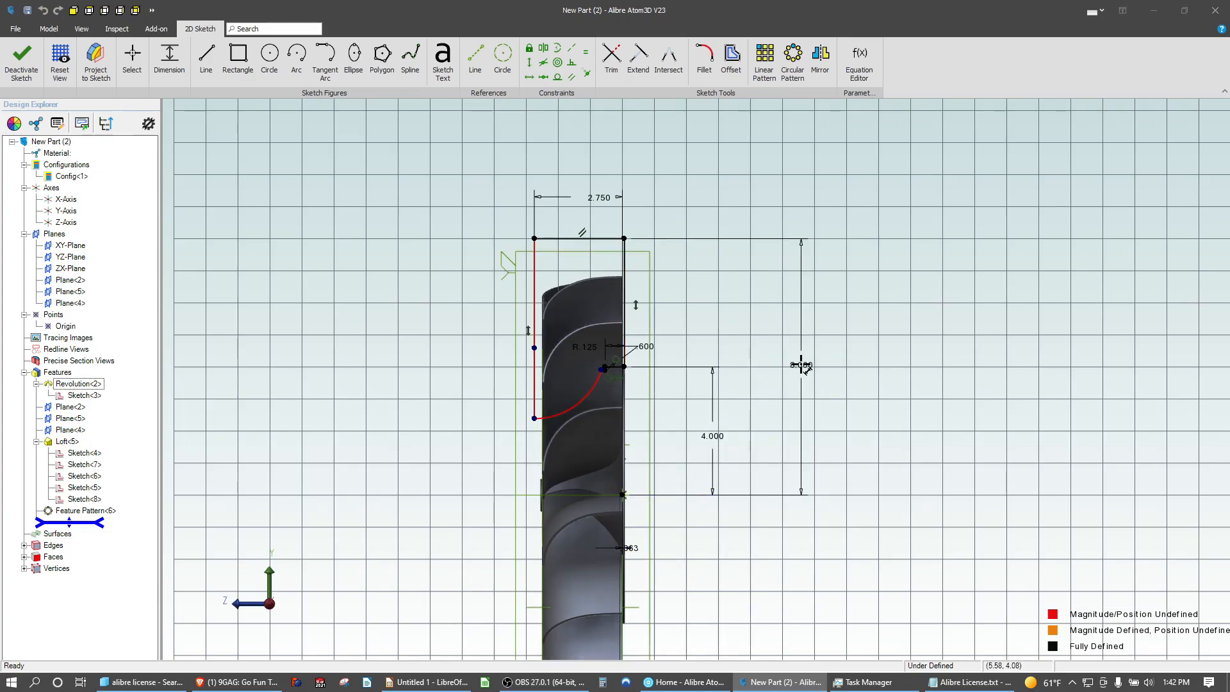
Try to dimension the large arc's radius as 2 inches
scroll(516, 379, "up", 3)
left_click(521, 342)
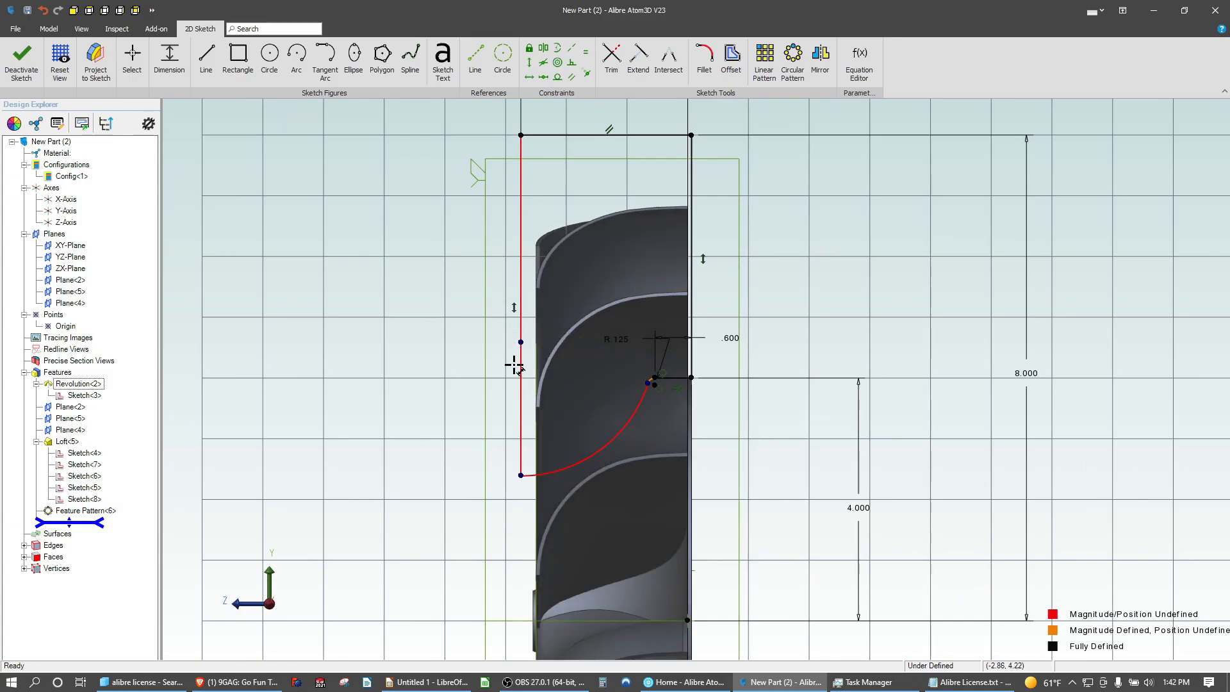
left_click(597, 435)
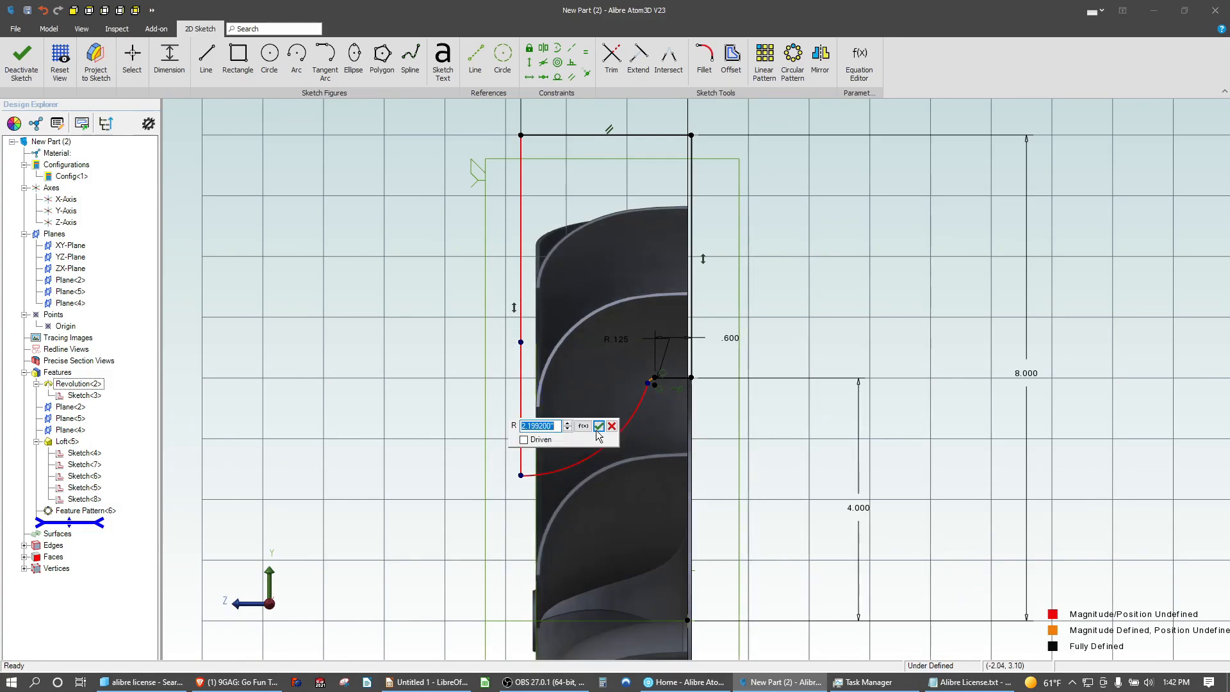
left_click(598, 427)
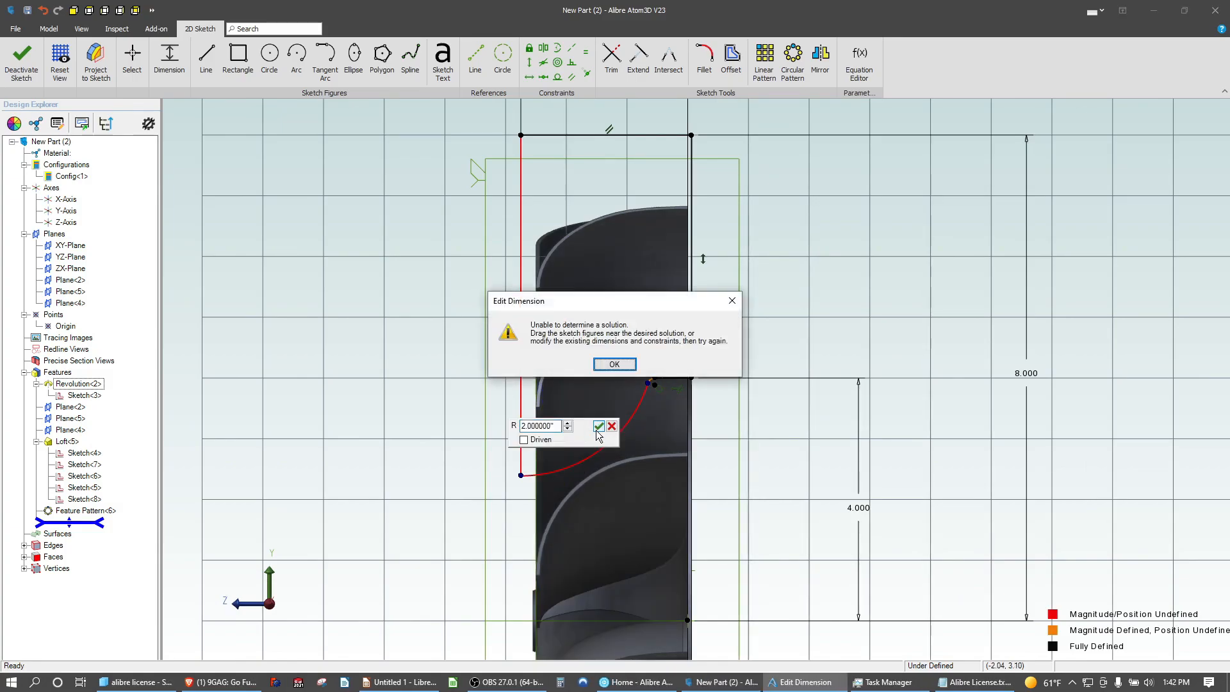
left_click(613, 364)
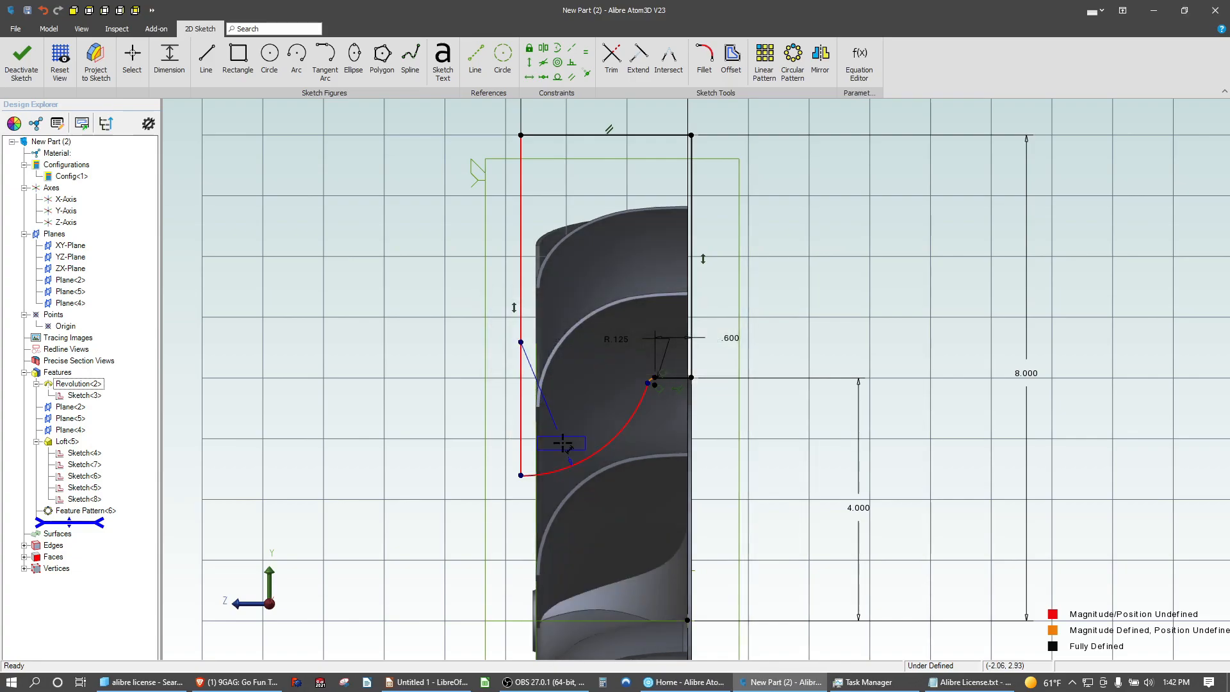
Dimension the large arc's radius as 2.2 inches
left_click(600, 435)
key("Return")
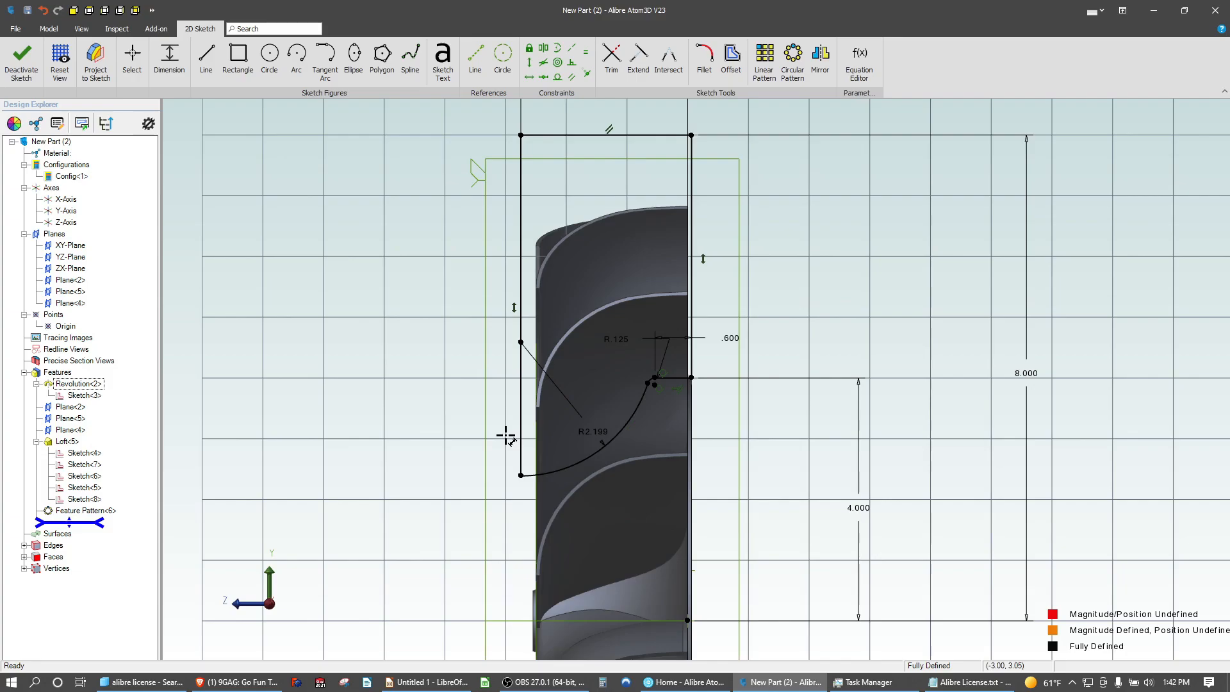
type("2.2")
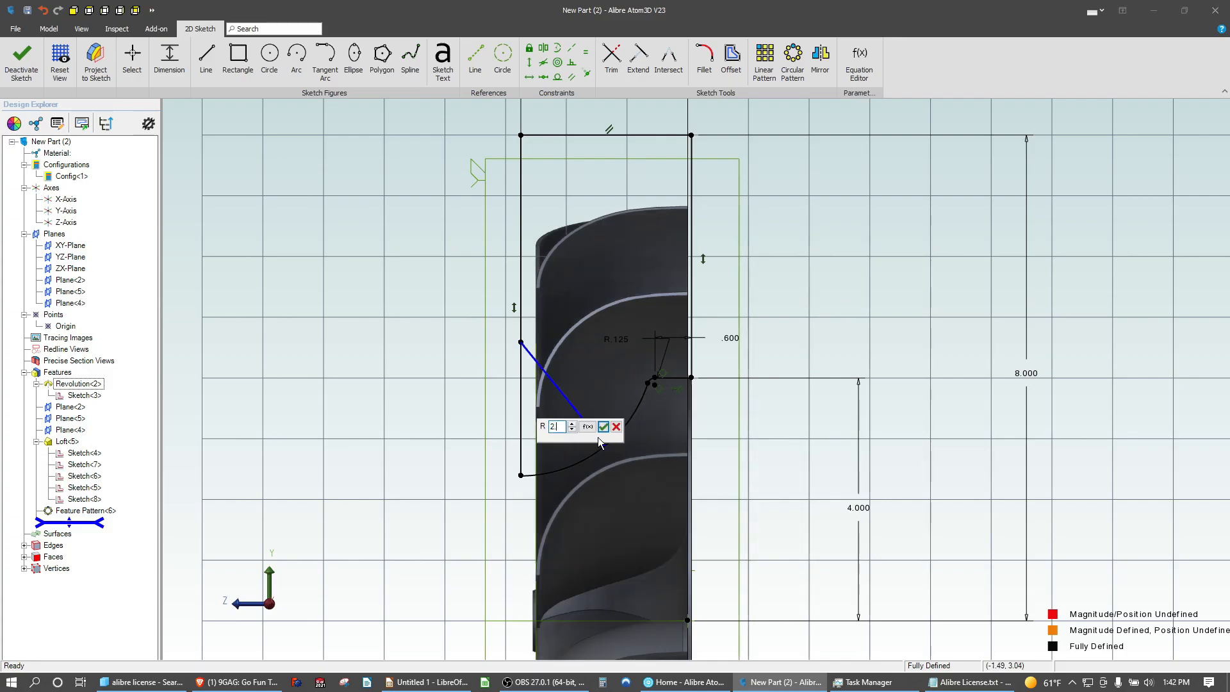
key("Return")
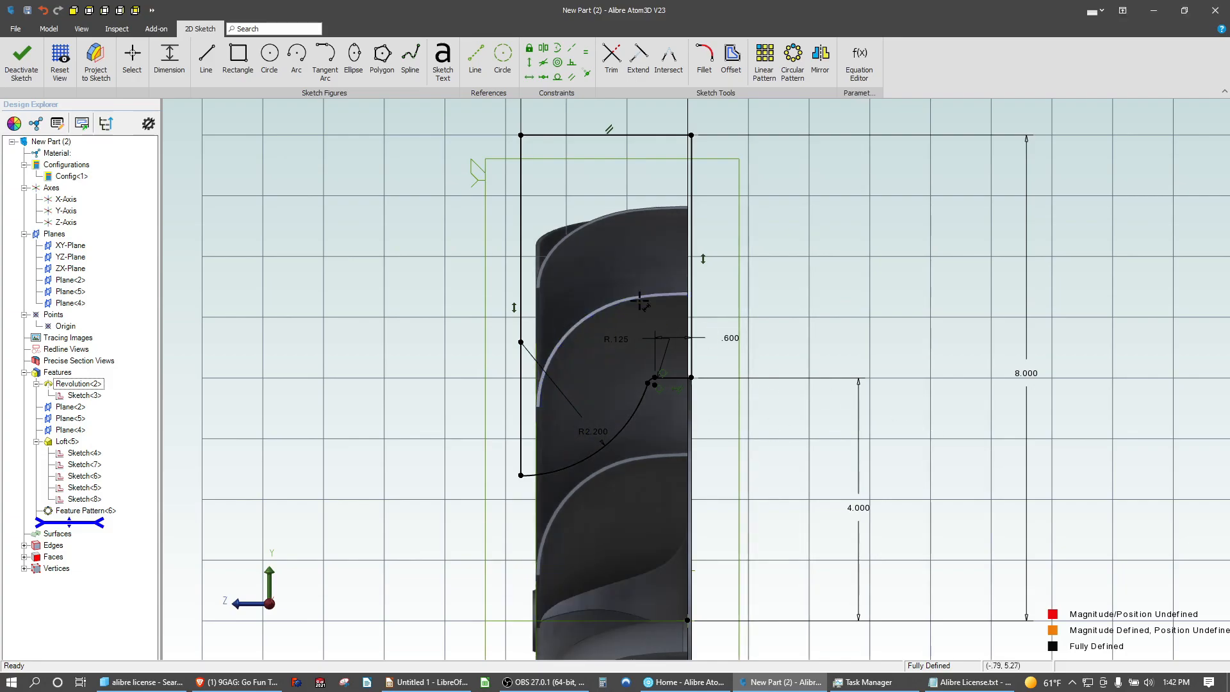
Finish the sketch and make a 360° revolve cut of the profile about the Z-Axis to trim the blades
left_click(21, 59)
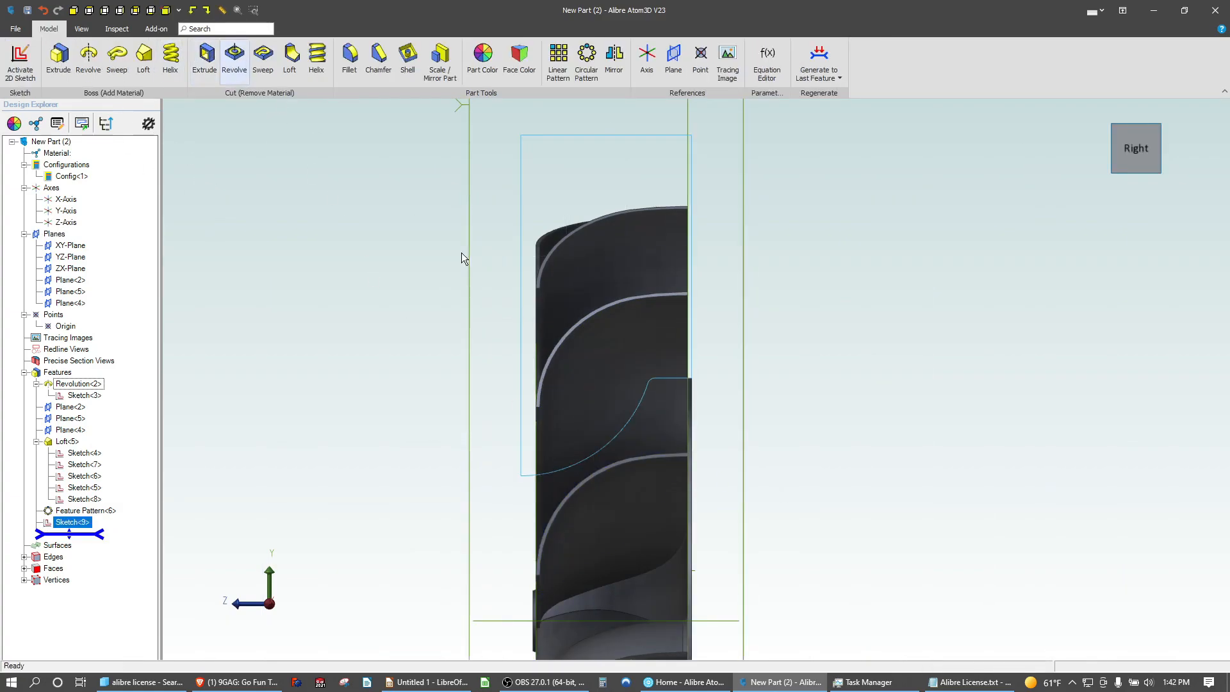
left_click(508, 622)
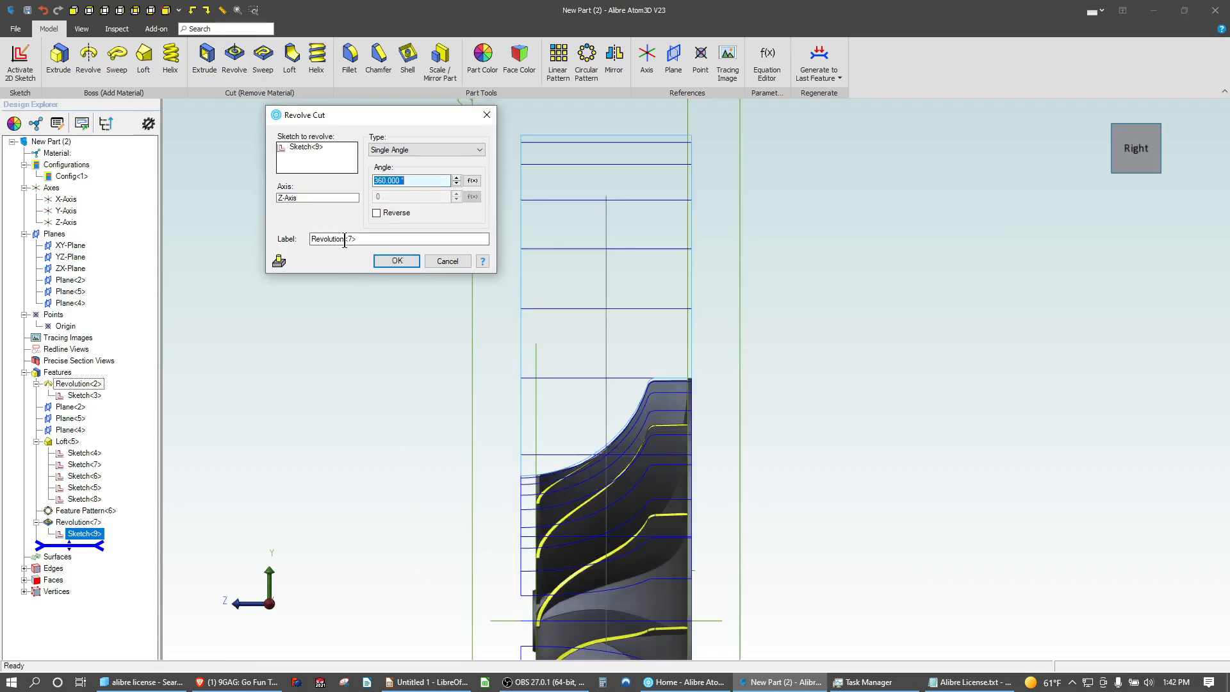
left_click(397, 261)
Fillet the blade root edges with a variable radius, starting at .200 and ending at .001 inches
middle_click_drag(406, 293, 449, 357)
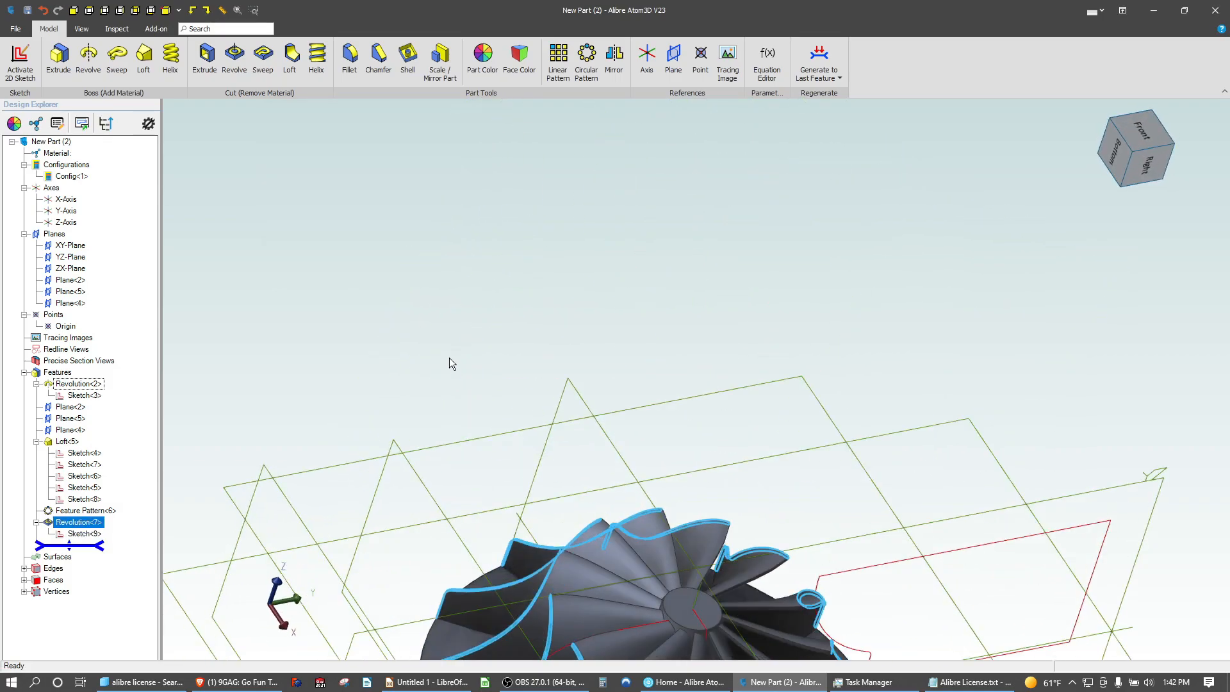
scroll(451, 363, "down", 3)
middle_click_drag(700, 477, 594, 596)
scroll(595, 590, "up", 5)
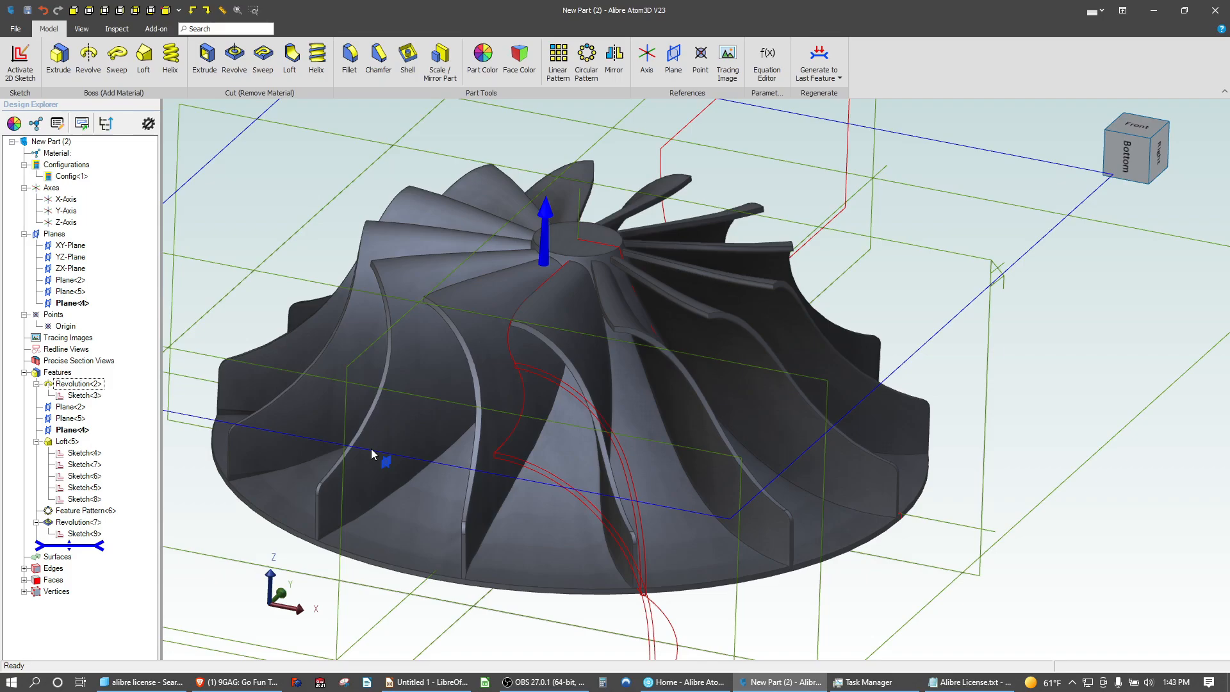
mouse_move(559, 683)
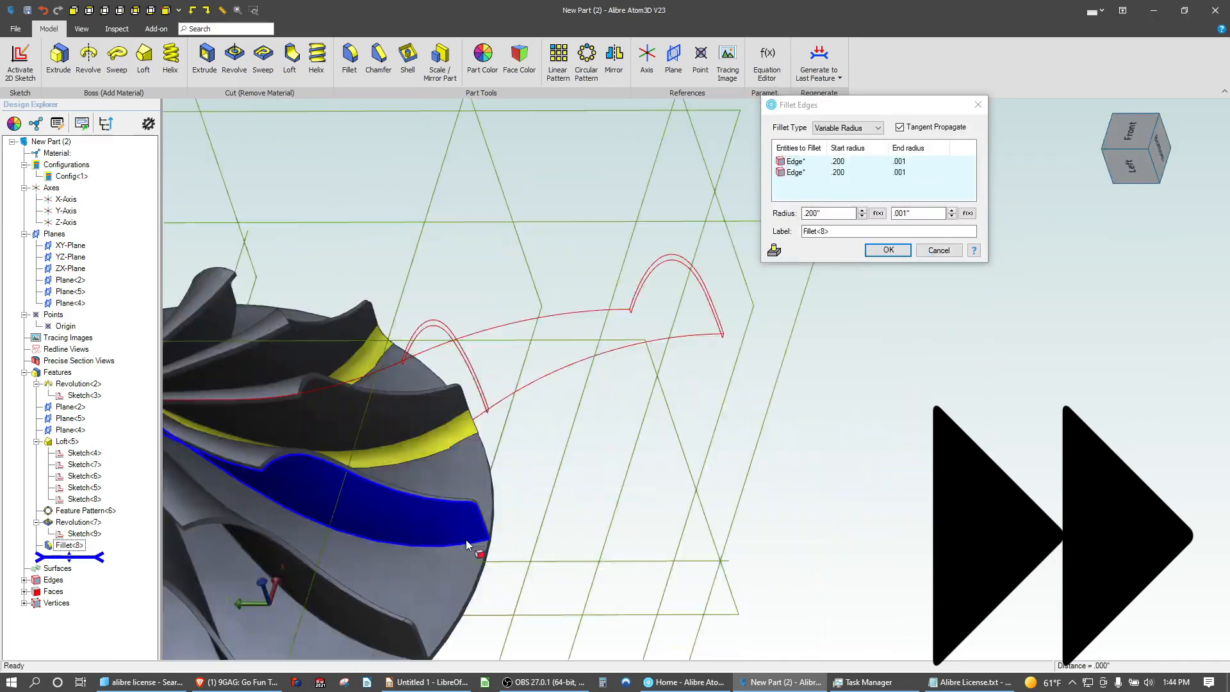
left_click(466, 540)
left_click(458, 625)
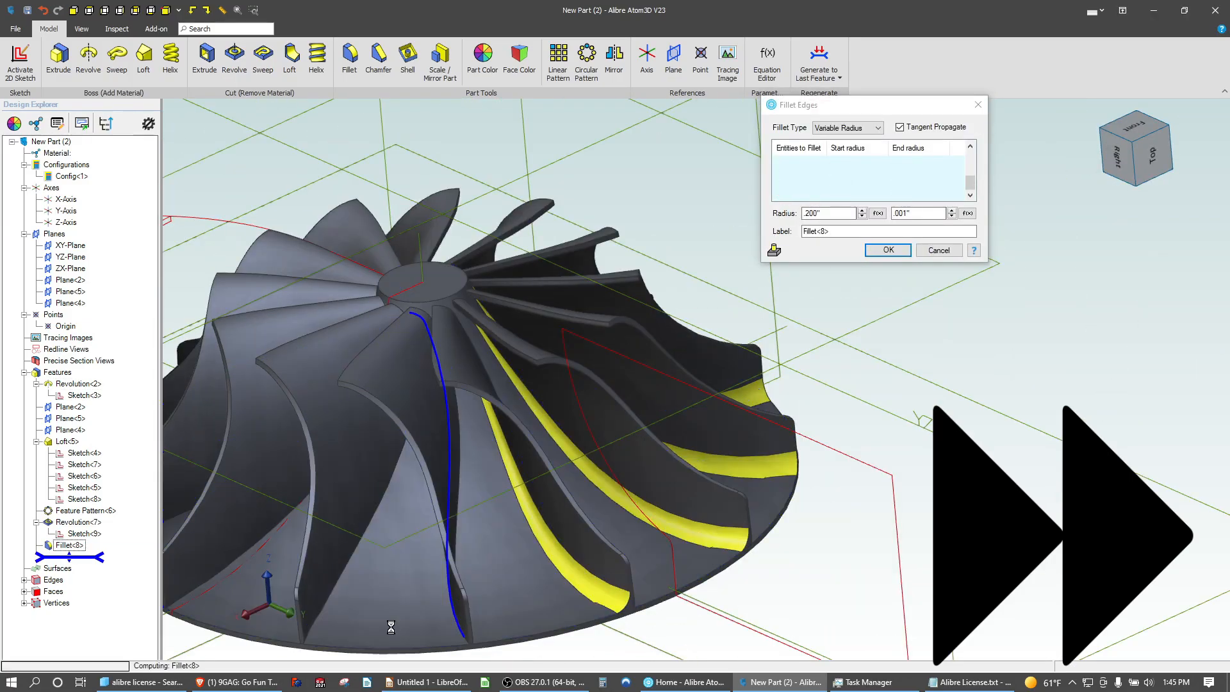
left_click(653, 556)
left_click(887, 250)
left_click(898, 240)
Try to fillet a blade root edge with a variable radius from .001 to .010 inches
left_click(681, 547)
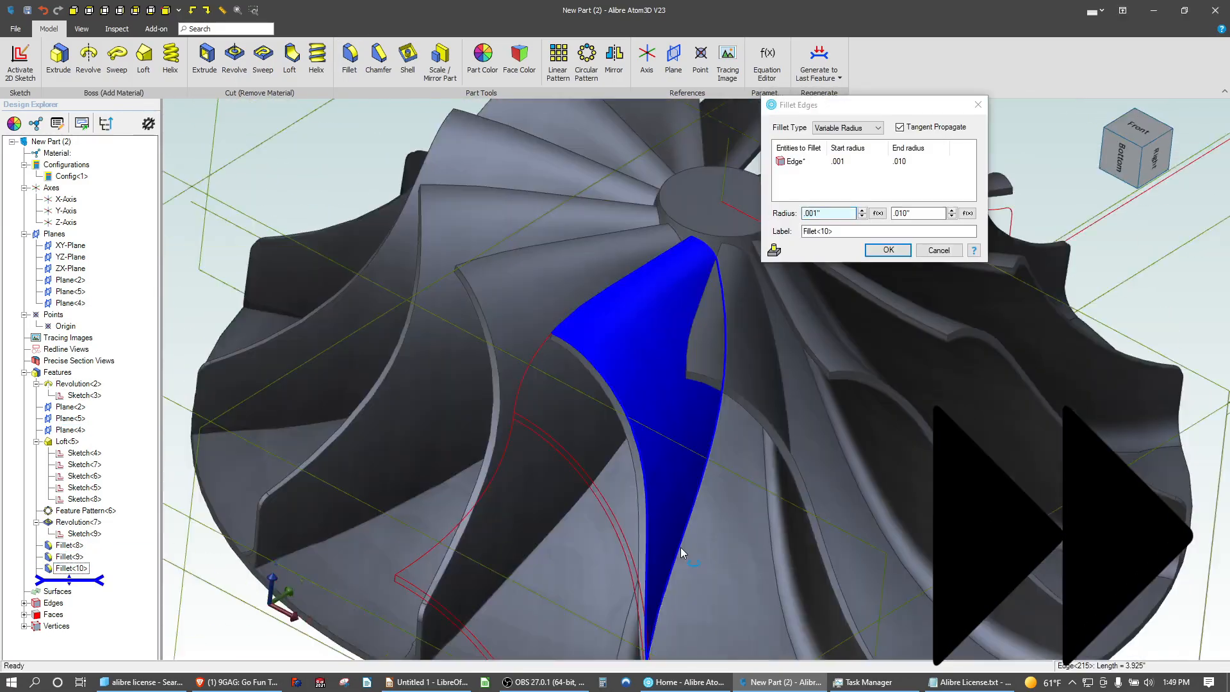
left_click(350, 61)
left_click(887, 250)
left_click(760, 307)
left_click(888, 250)
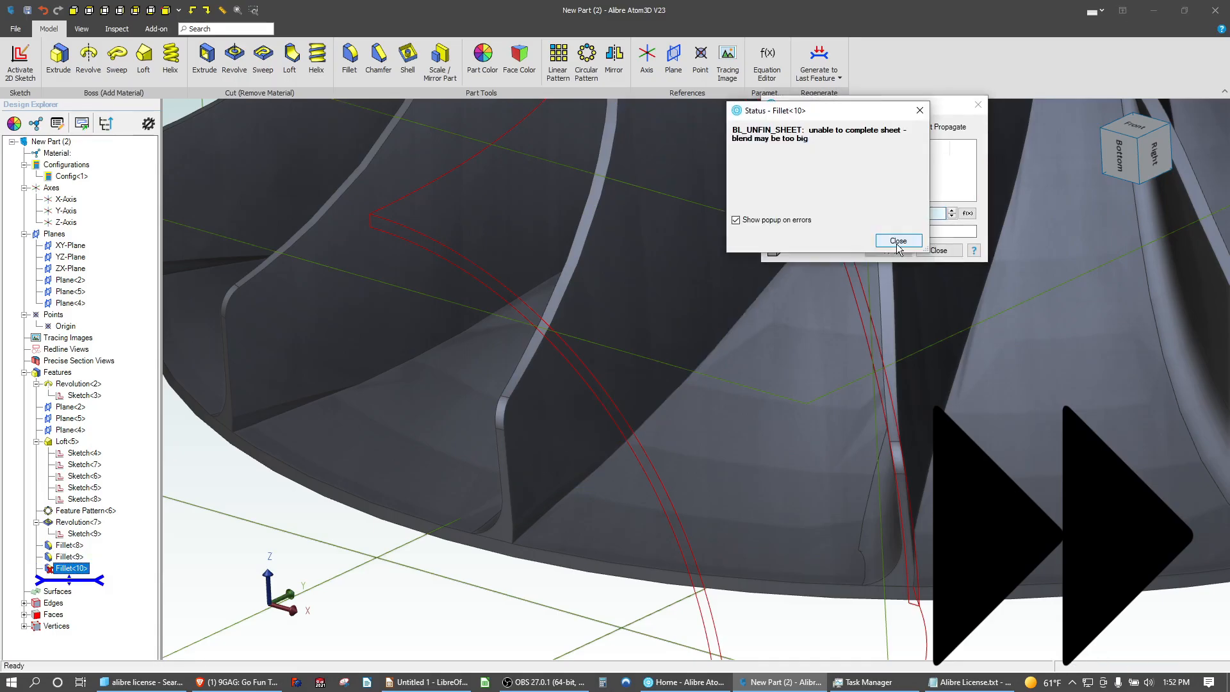
left_click(898, 245)
left_click(939, 251)
Fillet further blade root edges with a variable radius, starting at .100 and ending at .050 inches
left_click(78, 522)
left_click(350, 61)
left_click(517, 354)
left_click(887, 249)
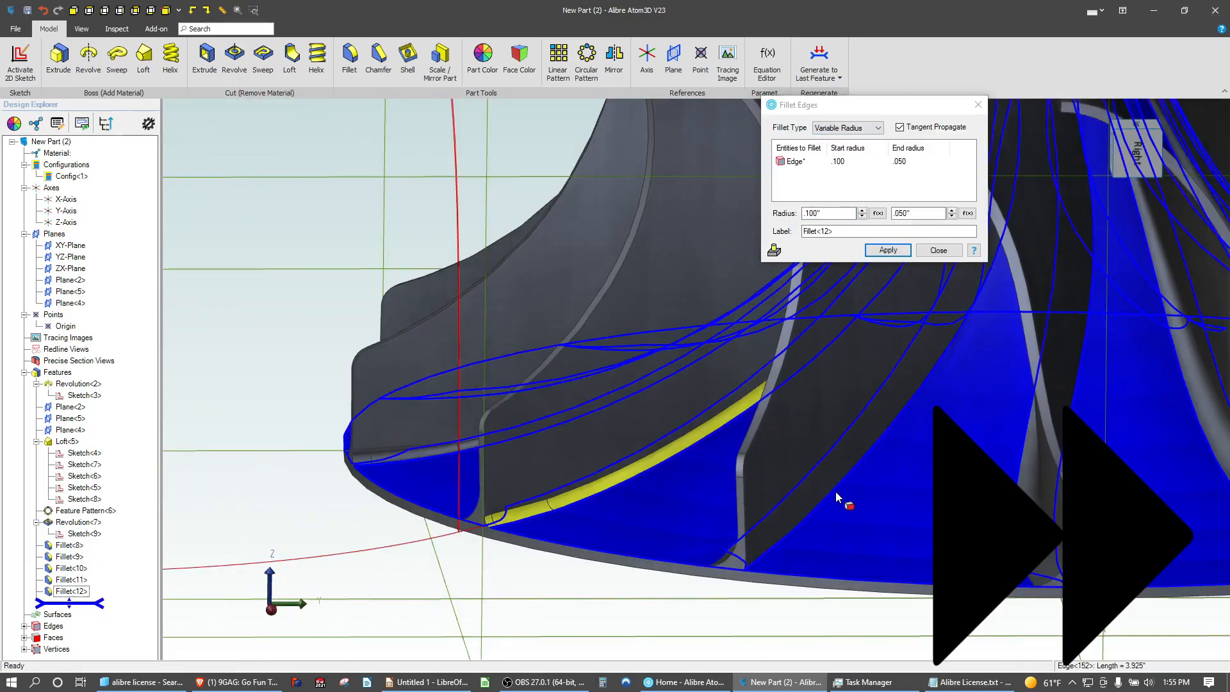
left_click(888, 250)
right_click(787, 182)
left_click(818, 206)
left_click(938, 250)
Roll the model history back to Fillet<13> and set that fillet's start radius to .001 inches
left_click_drag(69, 648, 69, 544)
double_click(71, 545)
double_click(832, 215)
type(".001")
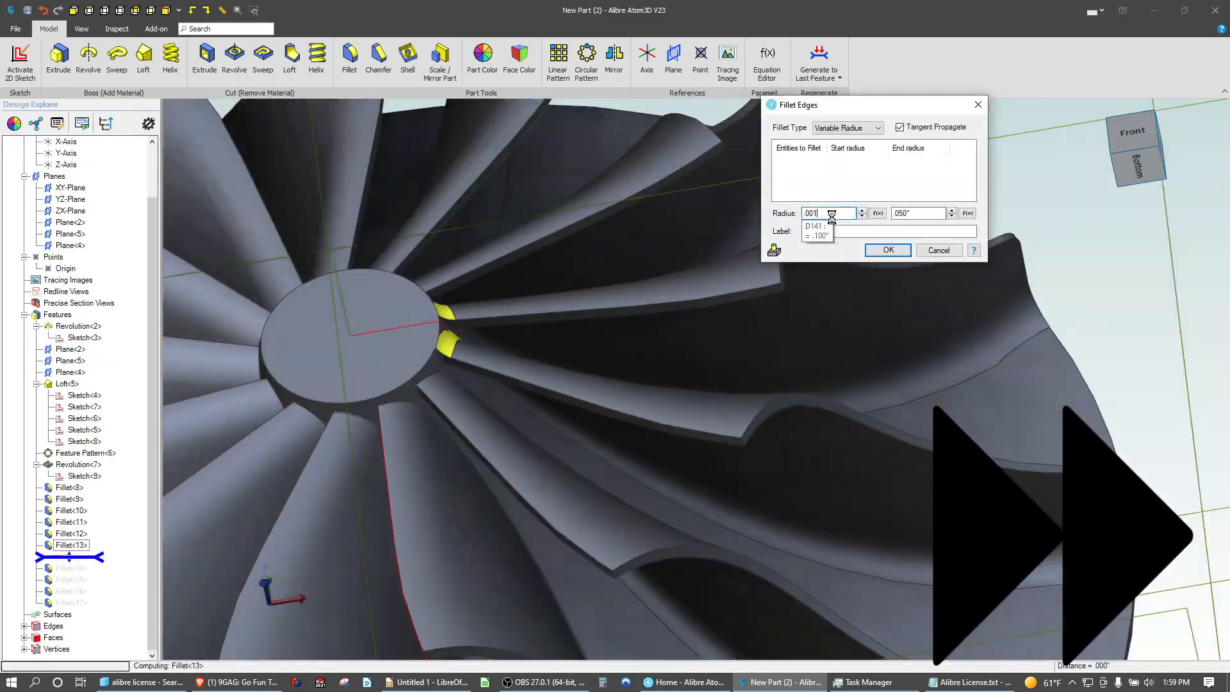
left_click(888, 249)
Edit and regenerate Fillet<14> and Fillet<15>, and select Fillet<16>
double_click(71, 557)
left_click(888, 250)
double_click(71, 568)
left_click(888, 250)
left_click(71, 580)
Sketch and dimension a circle on the hub's end face for an extruded cut forming the center bore
left_click(269, 61)
left_click(169, 60)
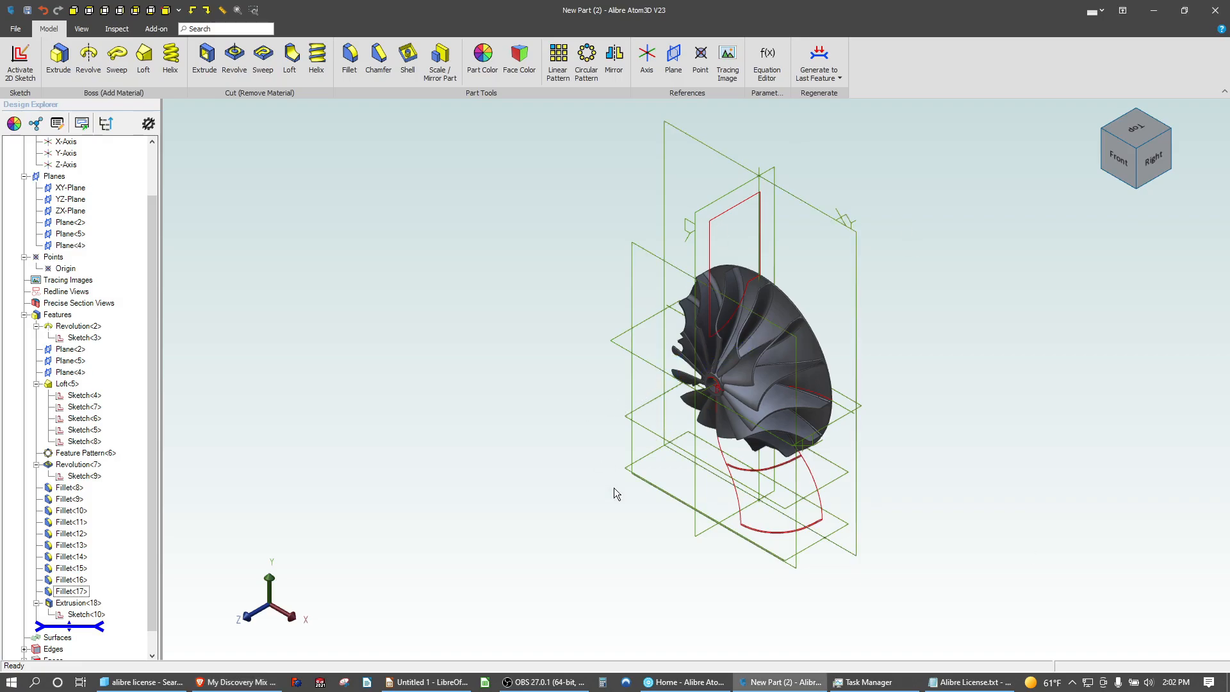
middle_click_drag(614, 487, 666, 417)
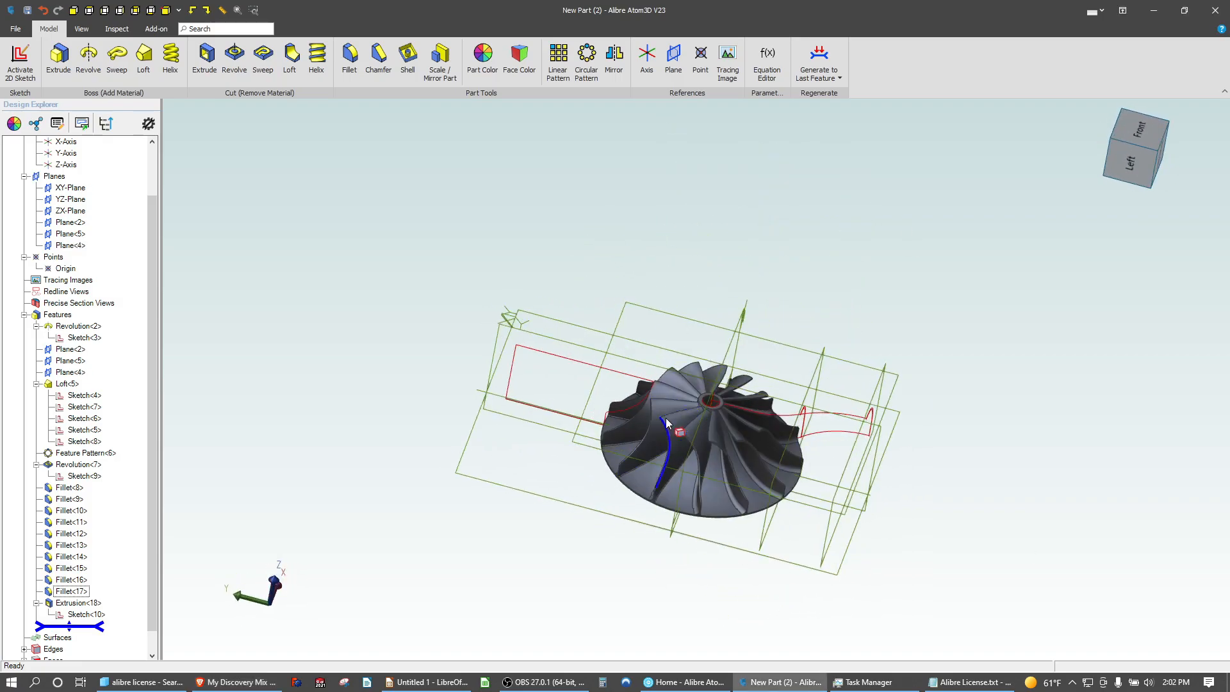
scroll(667, 418, "up", 5)
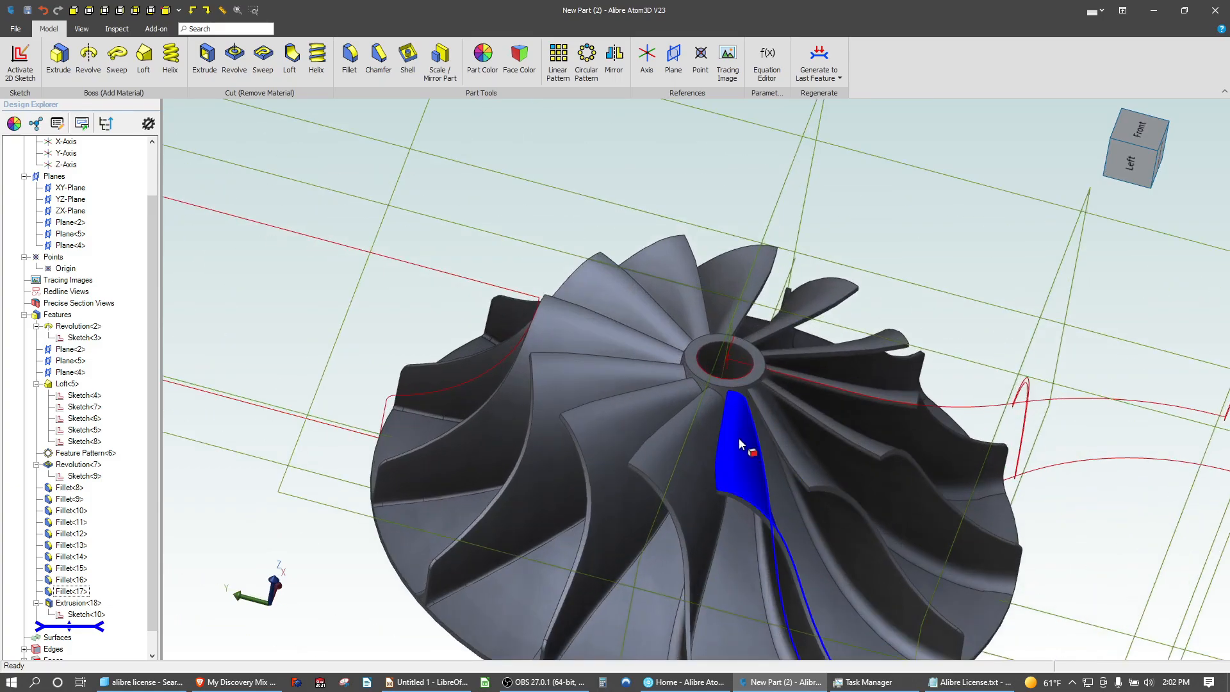
middle_click_drag(740, 439, 692, 260)
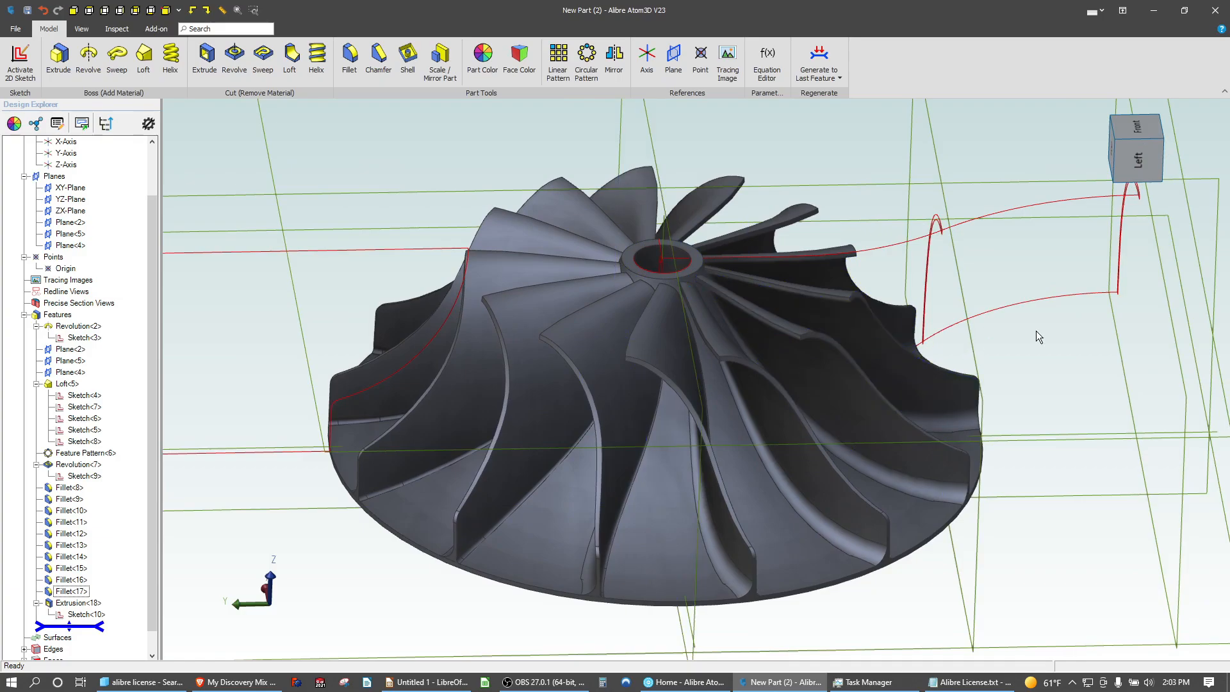
mouse_move(1036, 330)
middle_mouse_down()
mouse_move(1033, 359)
mouse_move(1036, 333)
middle_mouse_up()
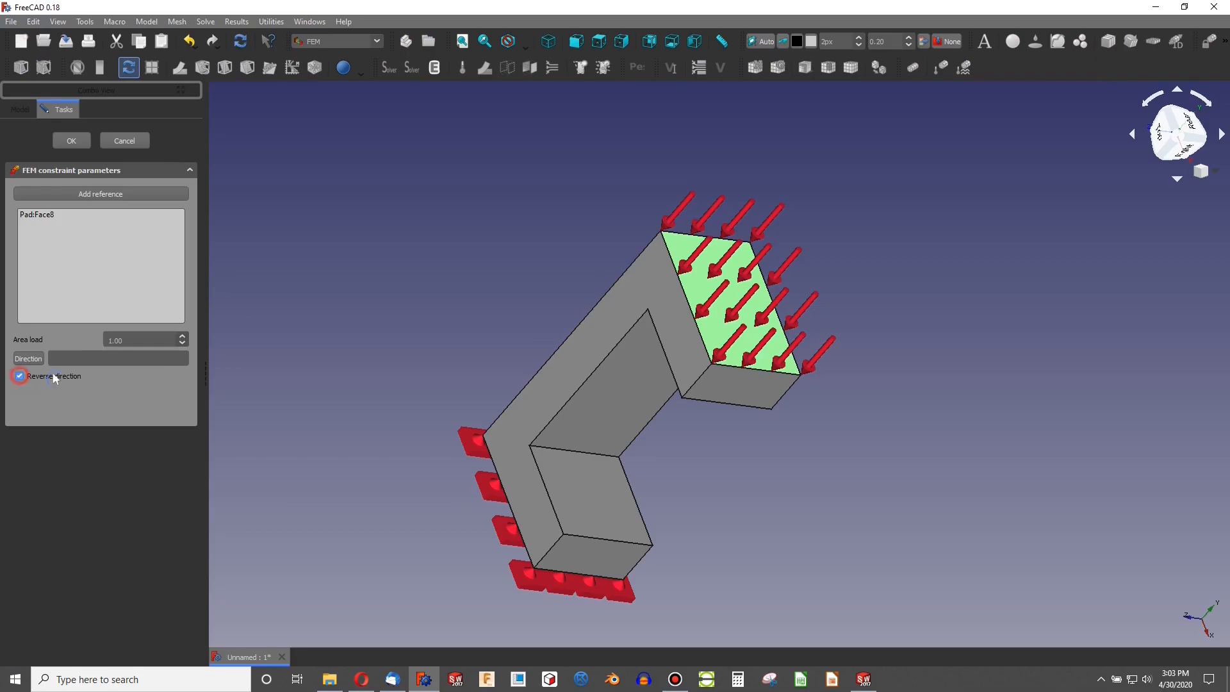
left_click(147, 224)
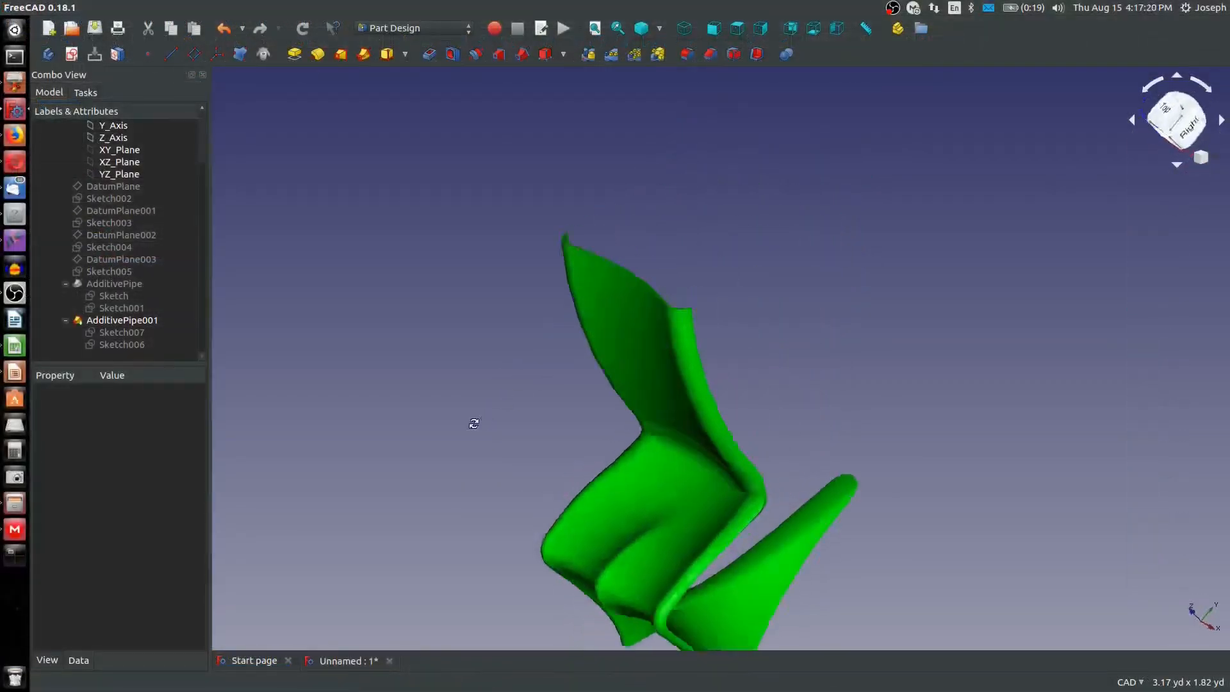
middle_click_drag(474, 423, 702, 308)
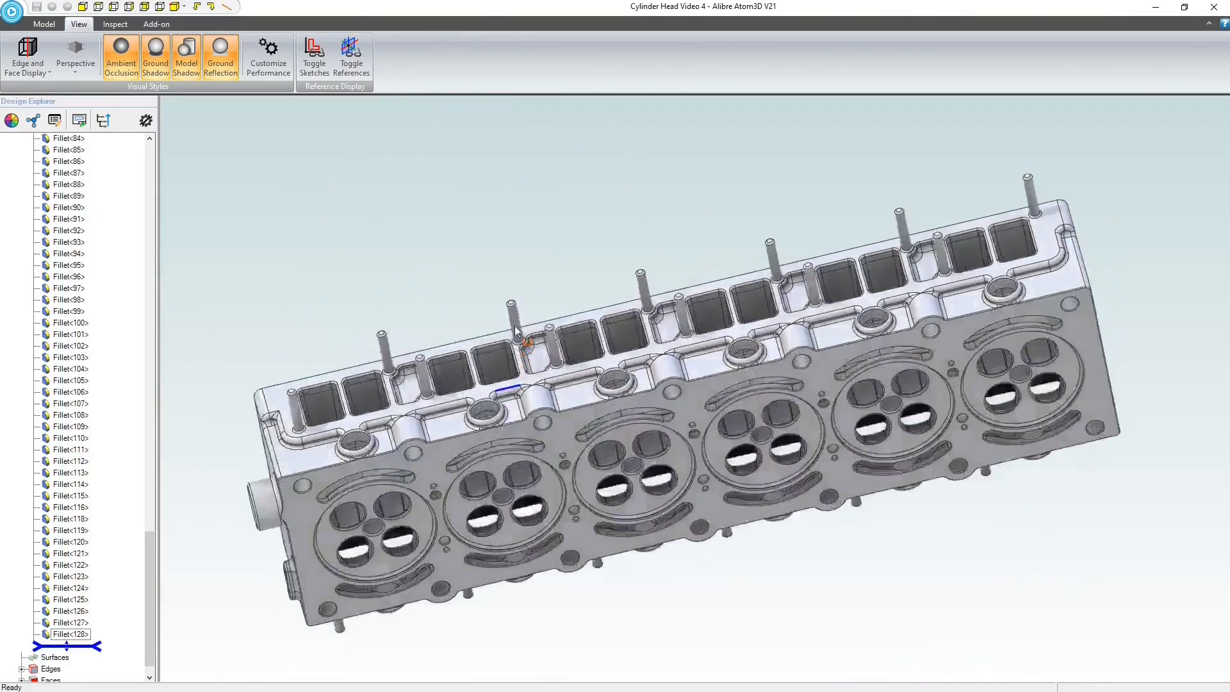